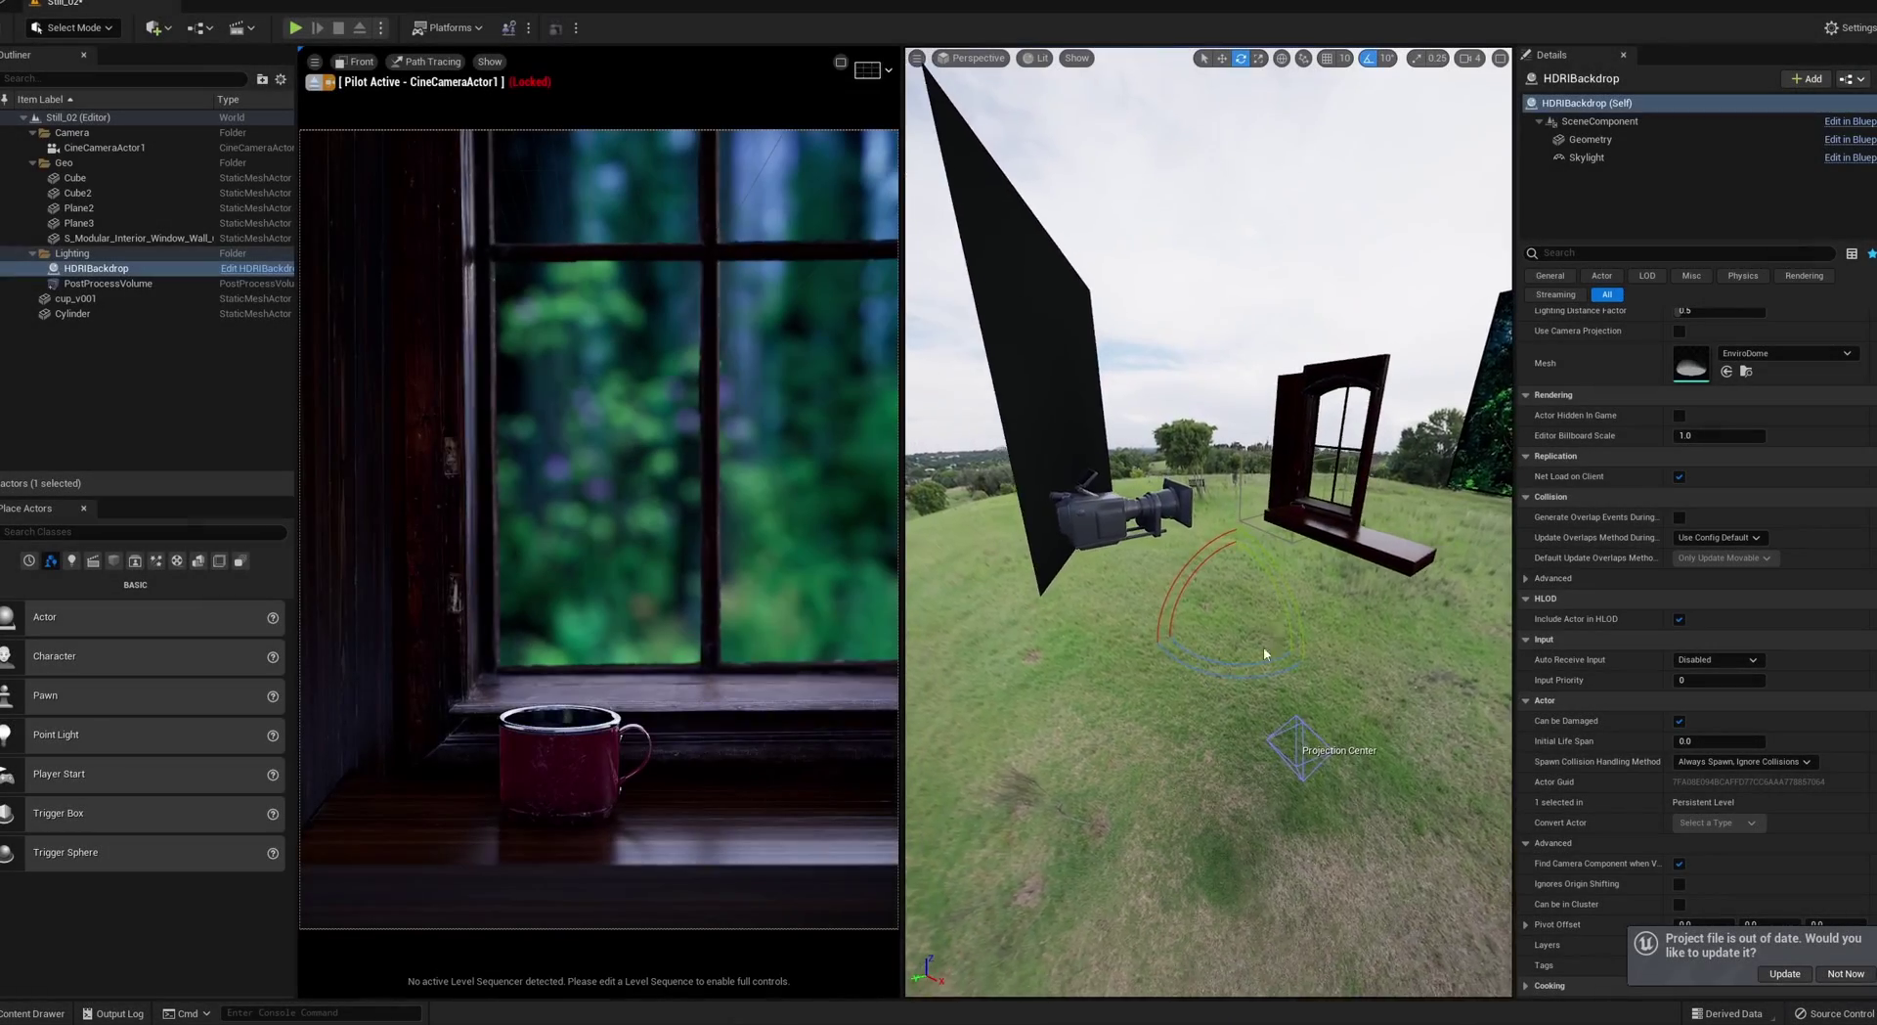
pyautogui.moveTo(1310, 666)
pyautogui.mouseDown()
pyautogui.moveTo(1327, 615)
pyautogui.moveTo(1326, 644)
pyautogui.mouseUp()
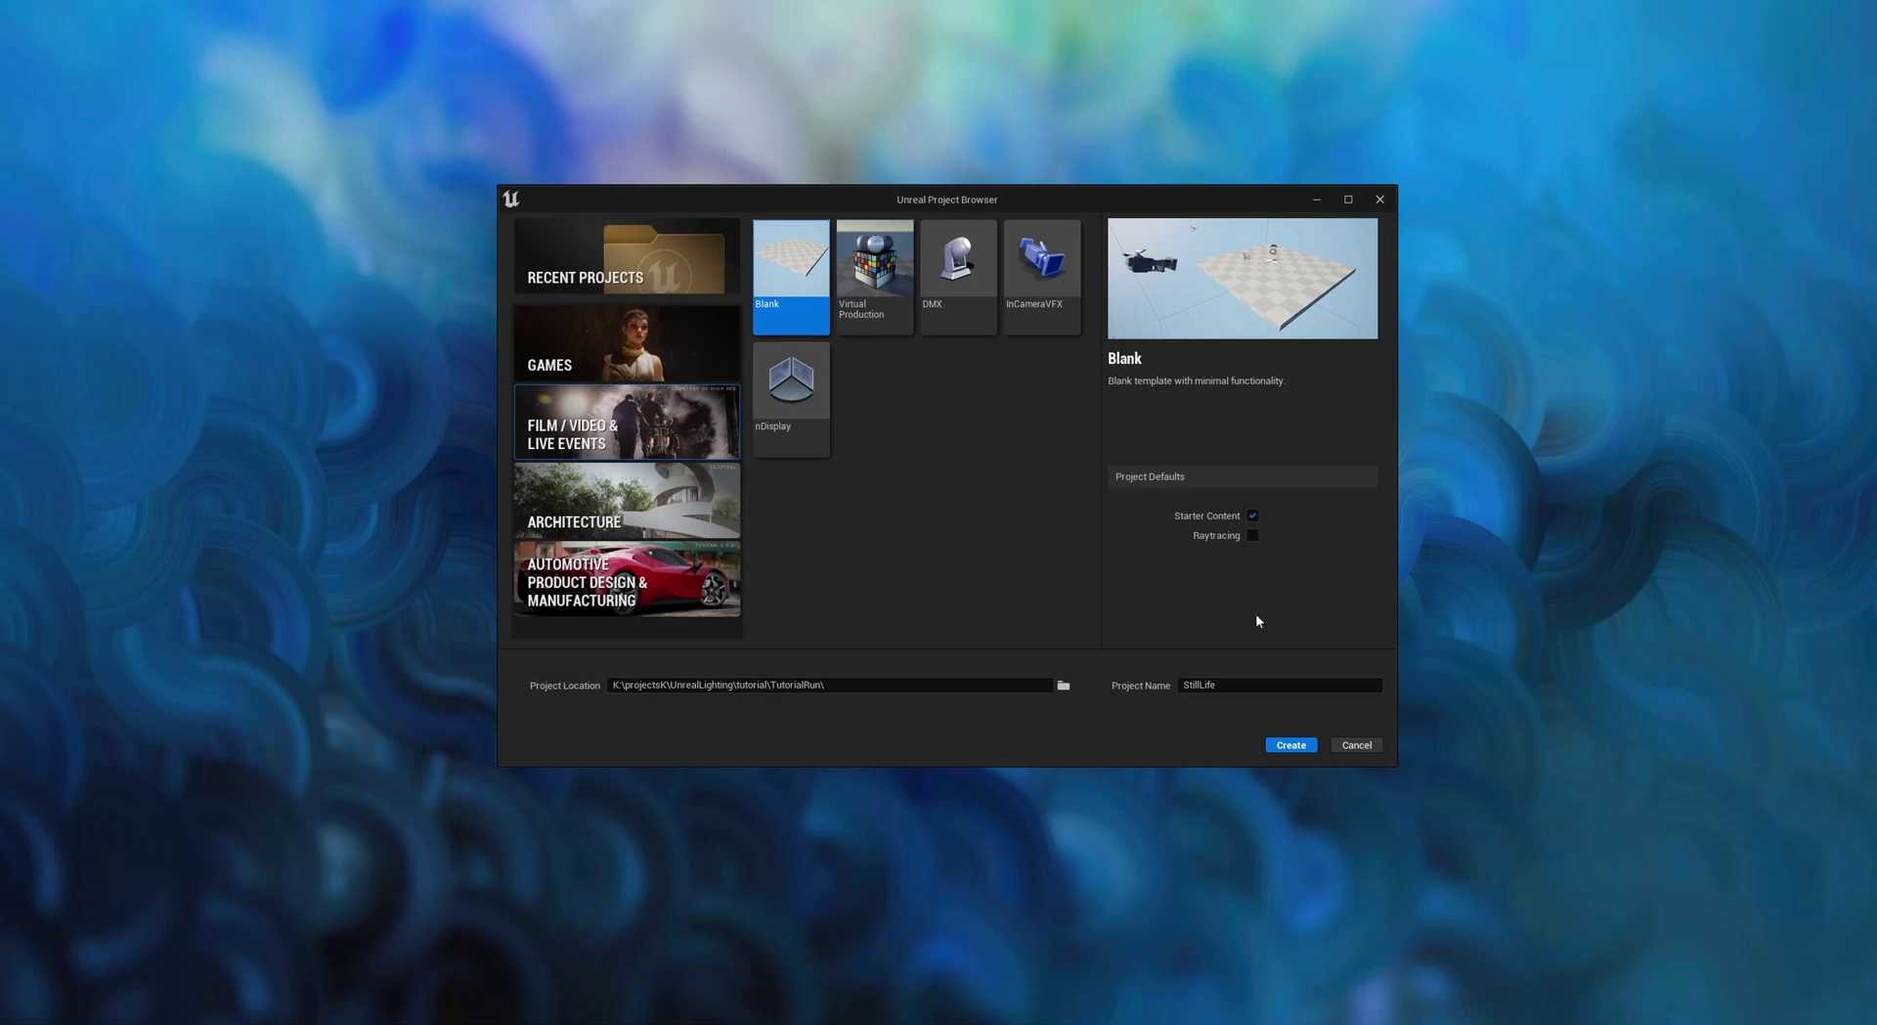
# - Enable ray tracing for the Blank film and video template and create the StillLife project
pyautogui.click(1255, 534)
pyautogui.click(1291, 745)
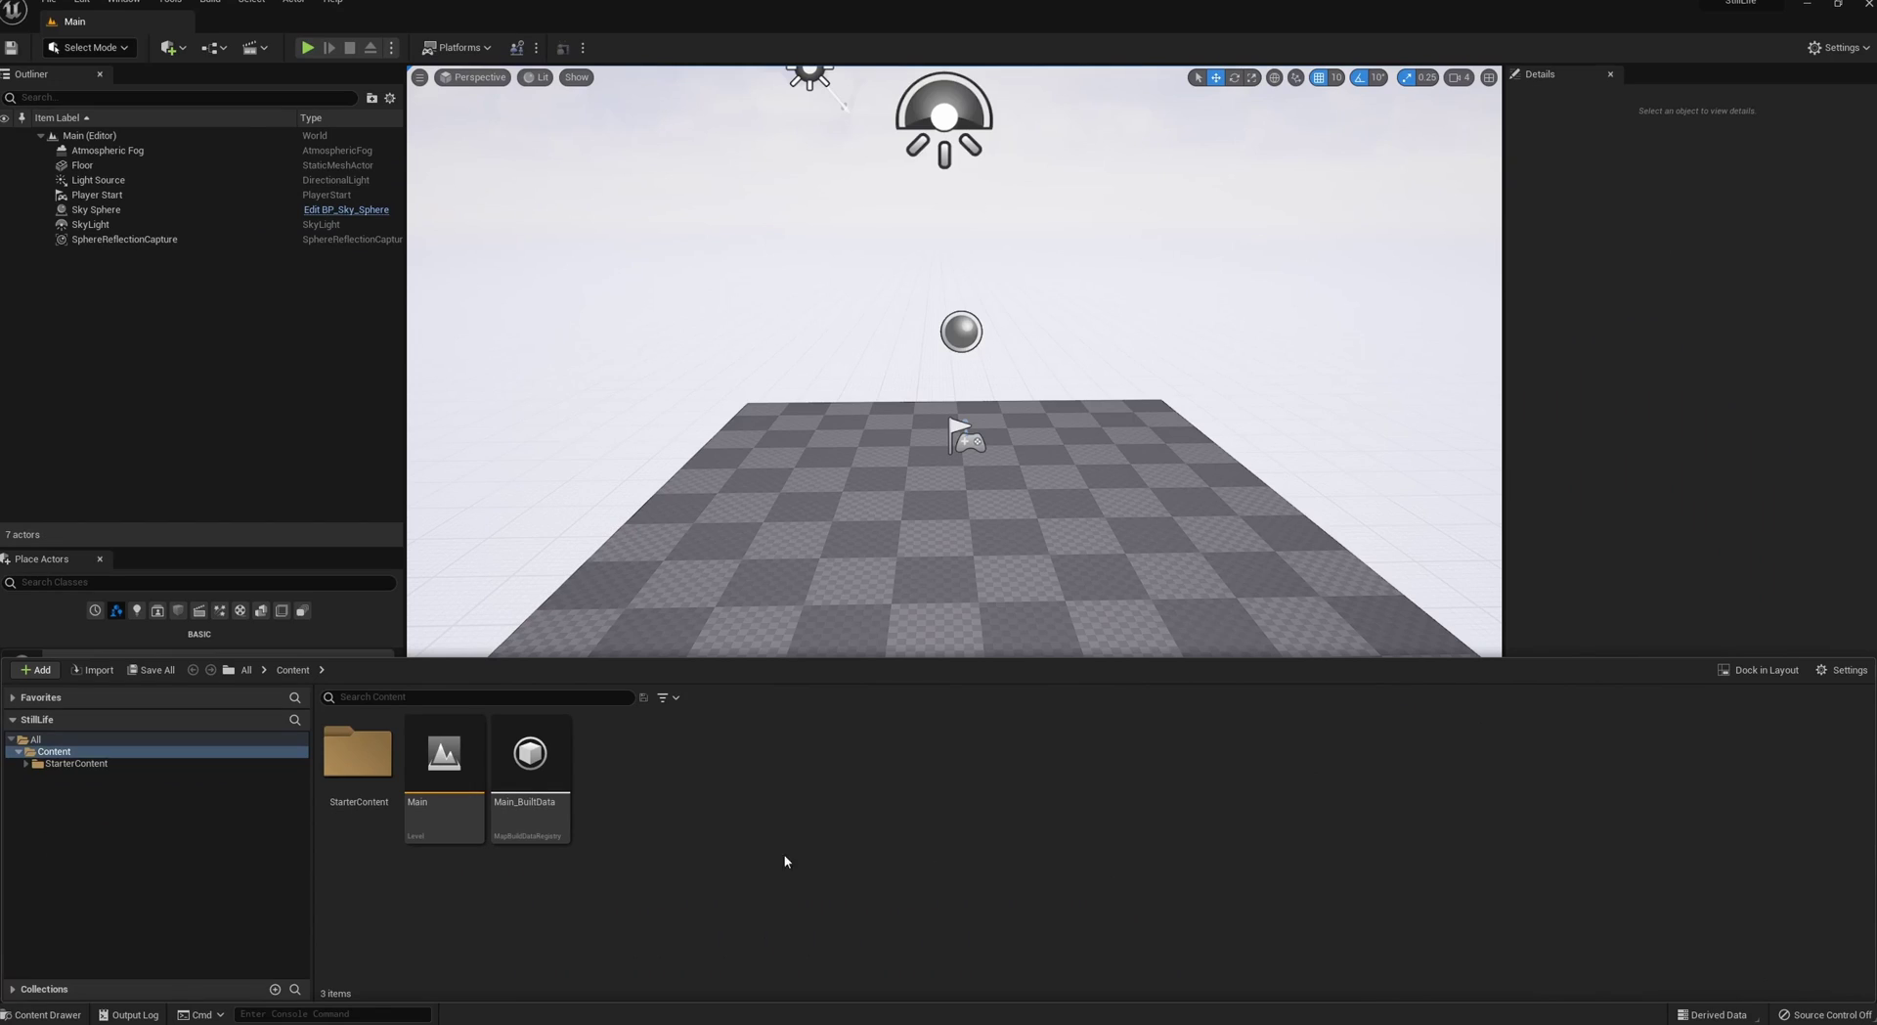
# - Add two new folders named Materials and Textures to the project's Content folder
pyautogui.rightClick(689, 871)
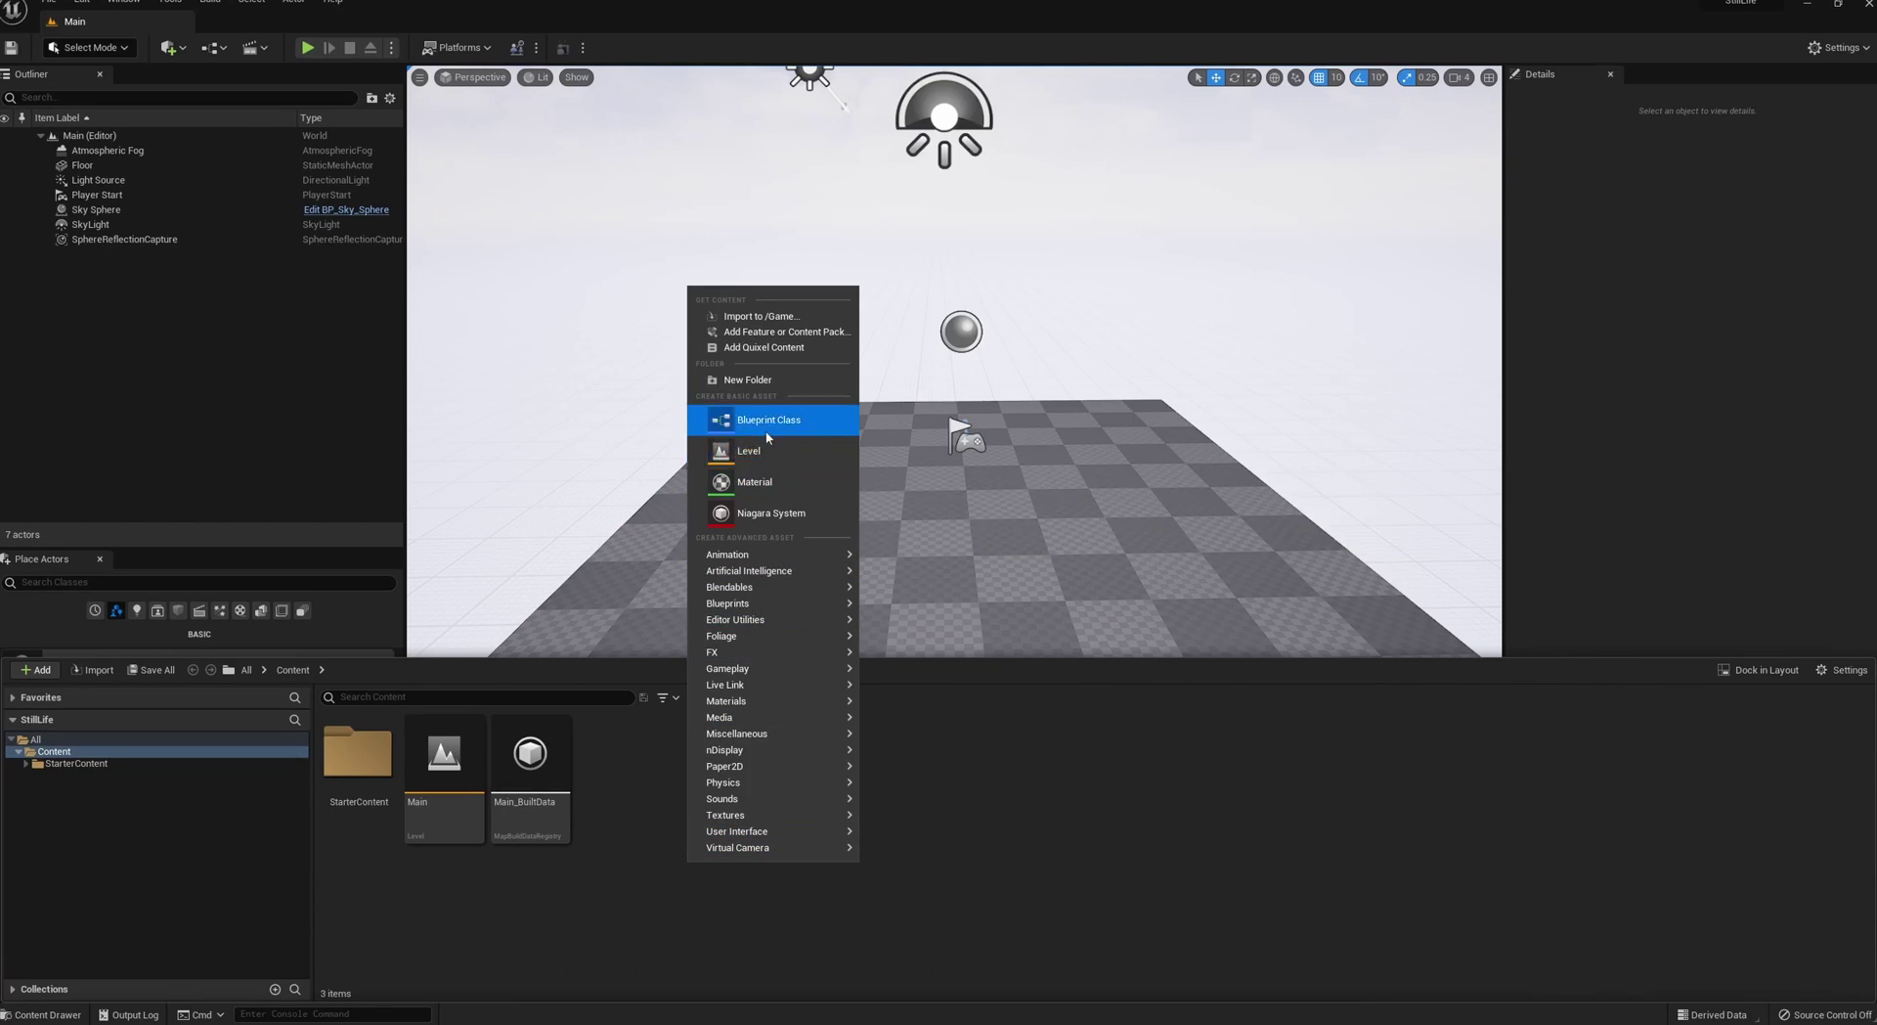
pyautogui.click(775, 385)
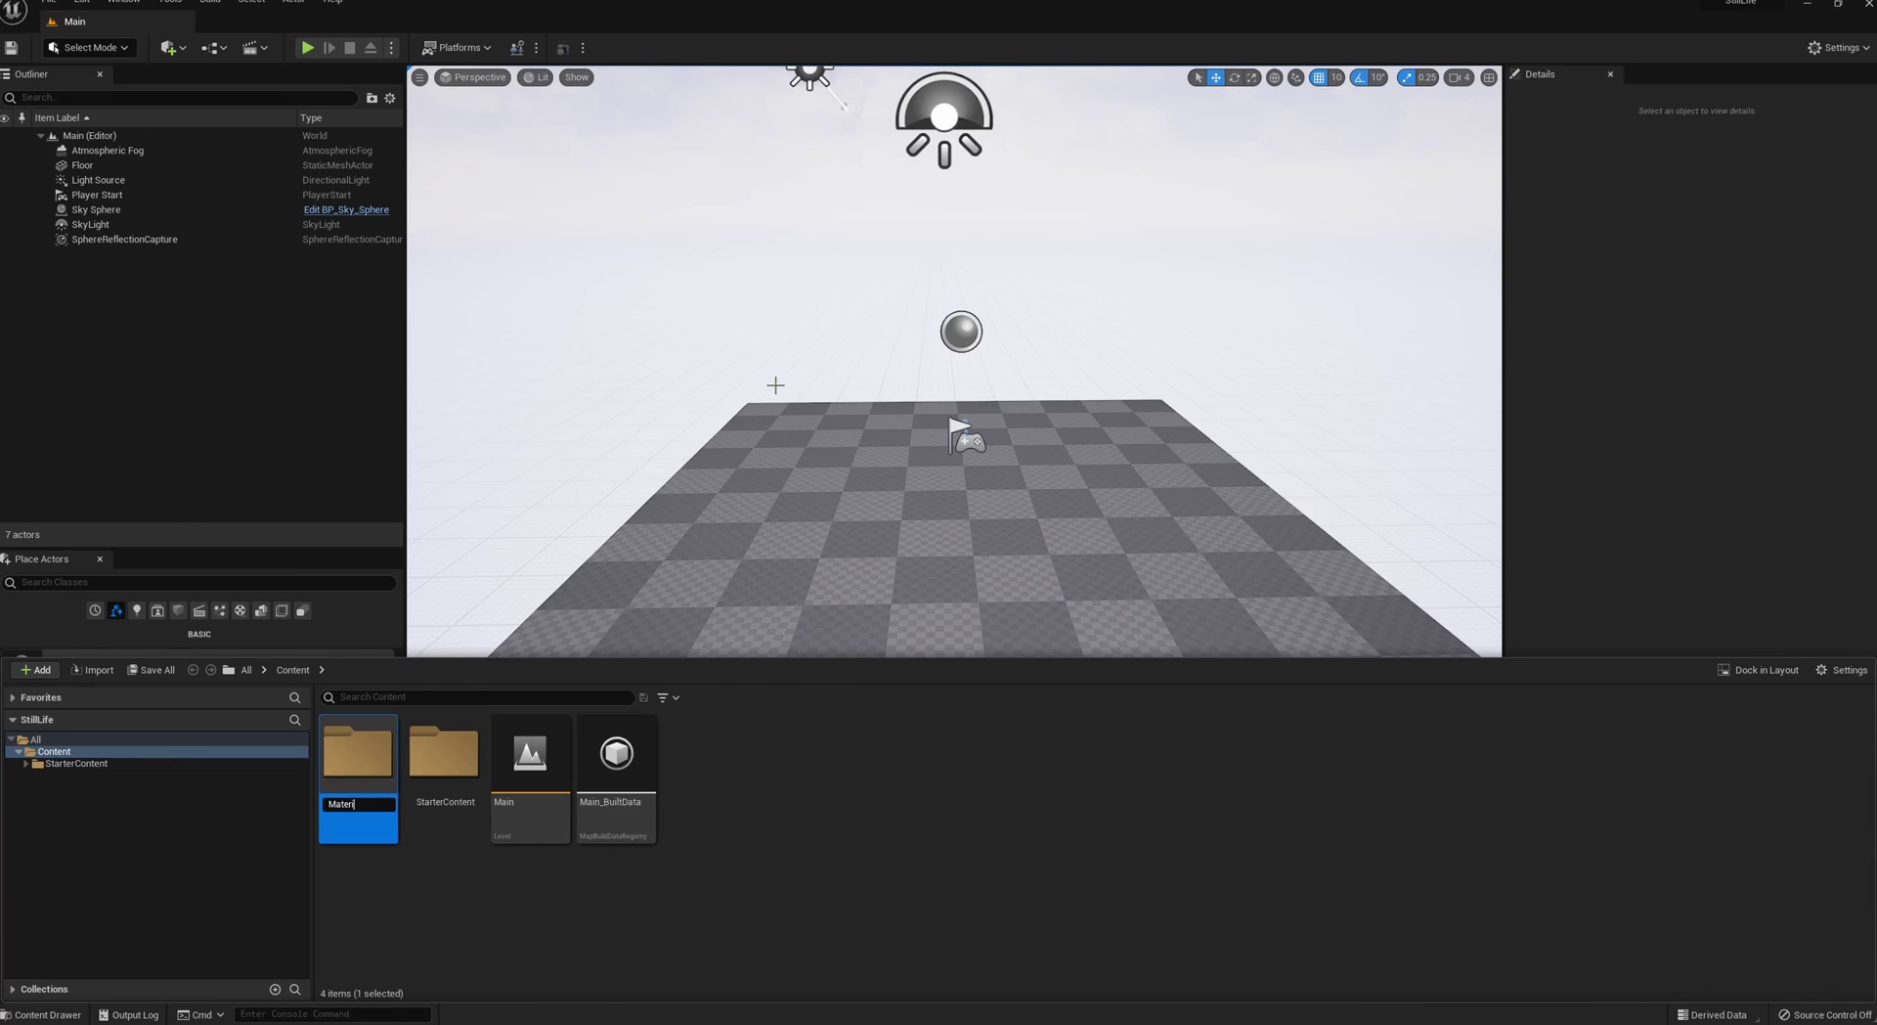
pyautogui.rightClick(849, 823)
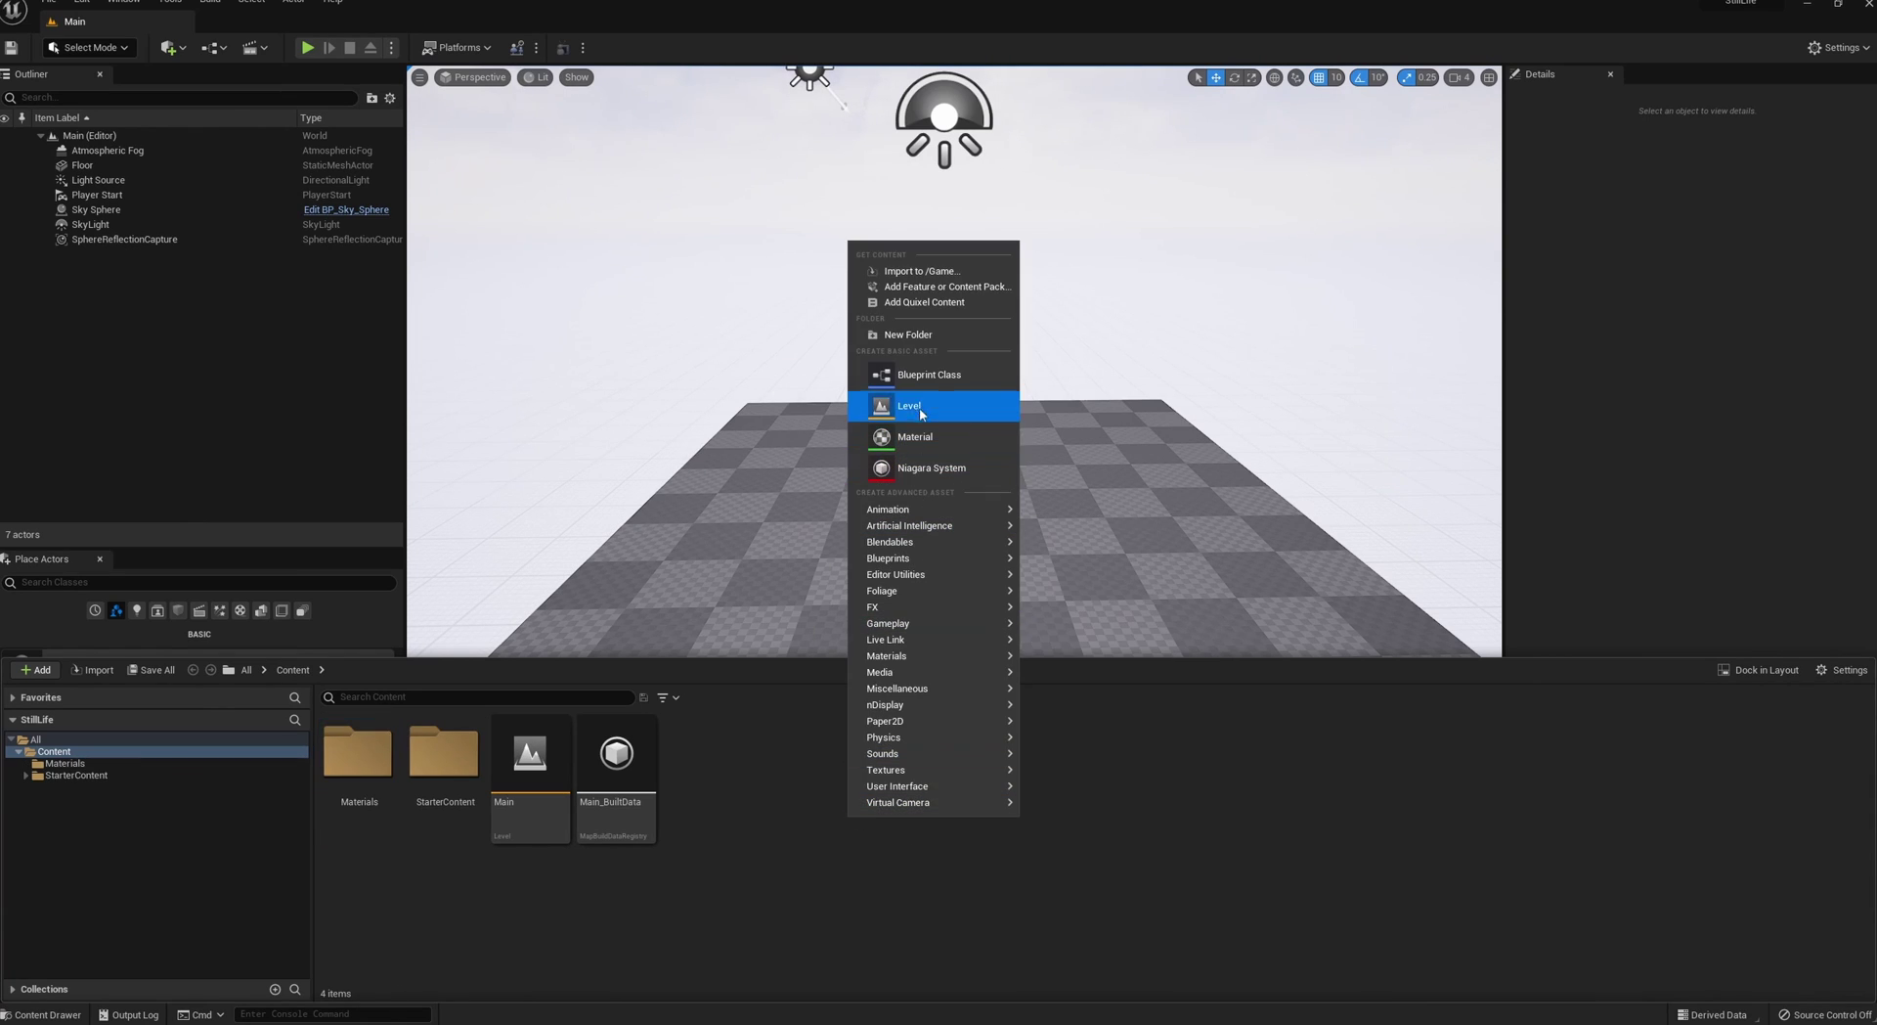
pyautogui.click(927, 347)
pyautogui.write('Tex')
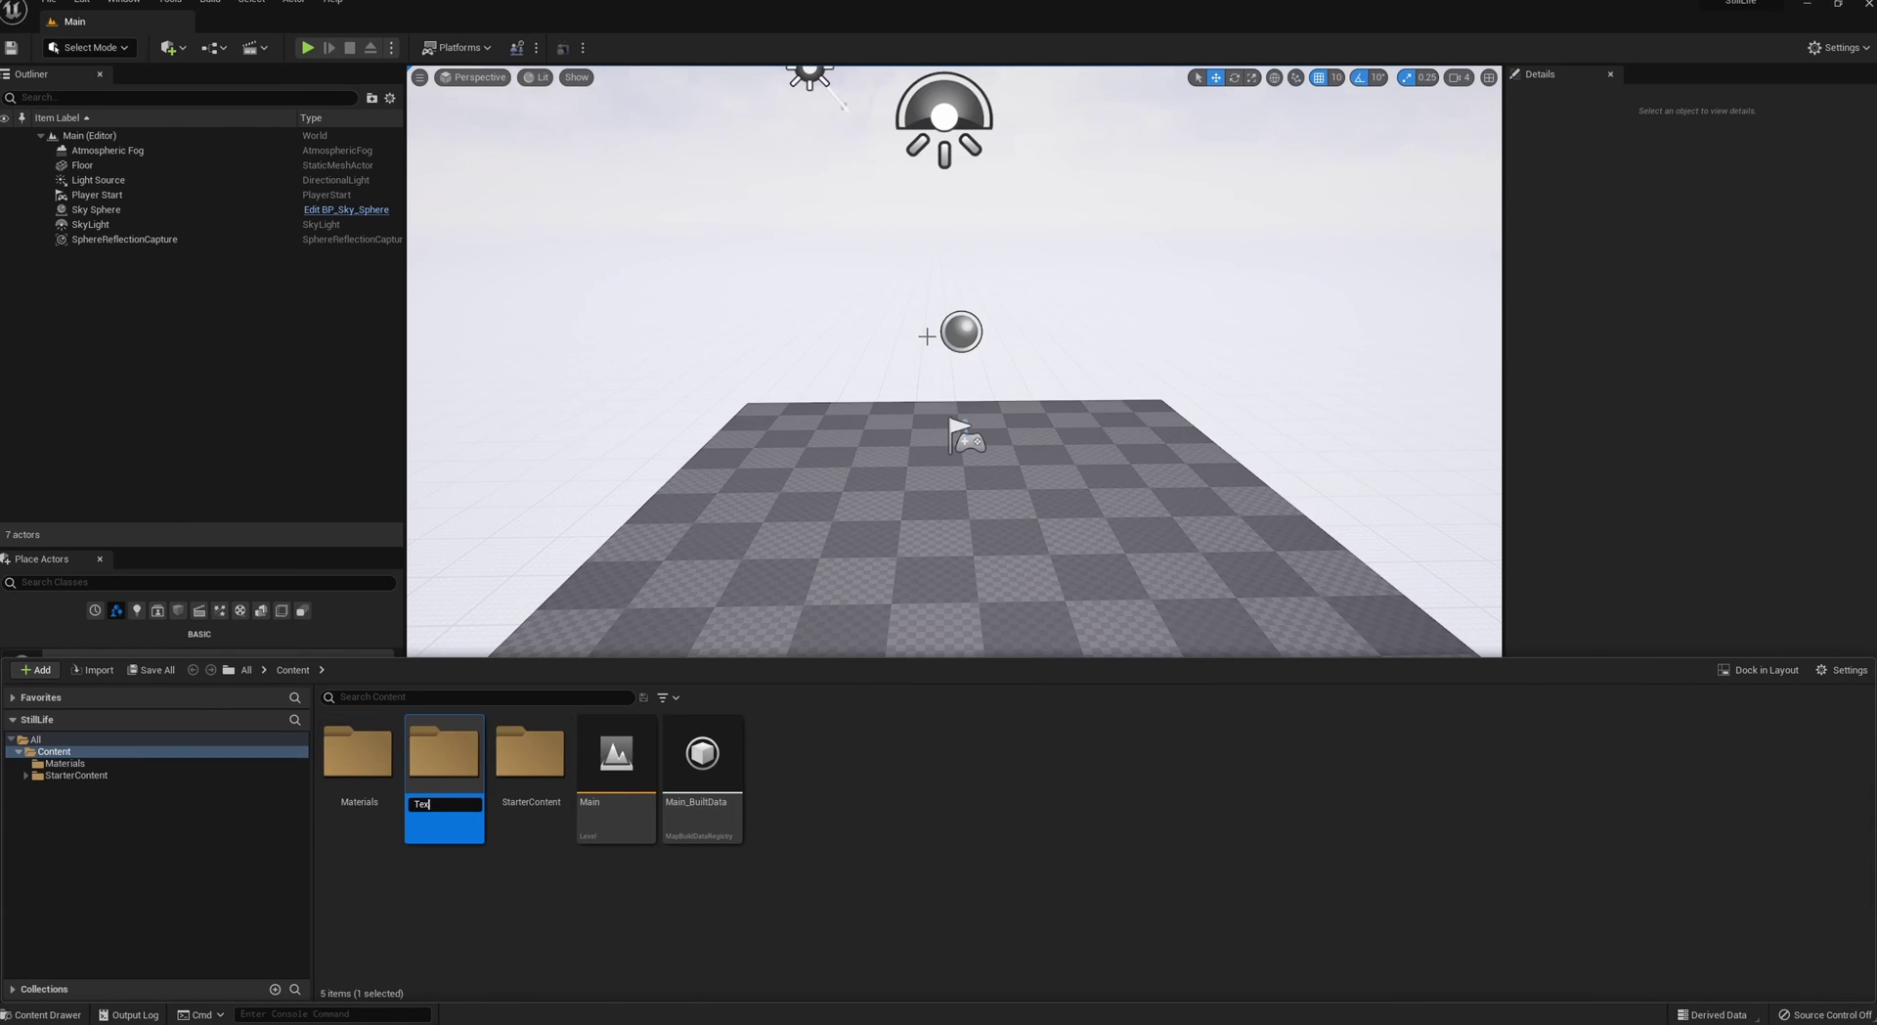
pyautogui.press('Return')
# - Add two more folders named Levels and Assets to the Content folder
pyautogui.rightClick(841, 870)
pyautogui.click(909, 384)
pyautogui.write('Levels')
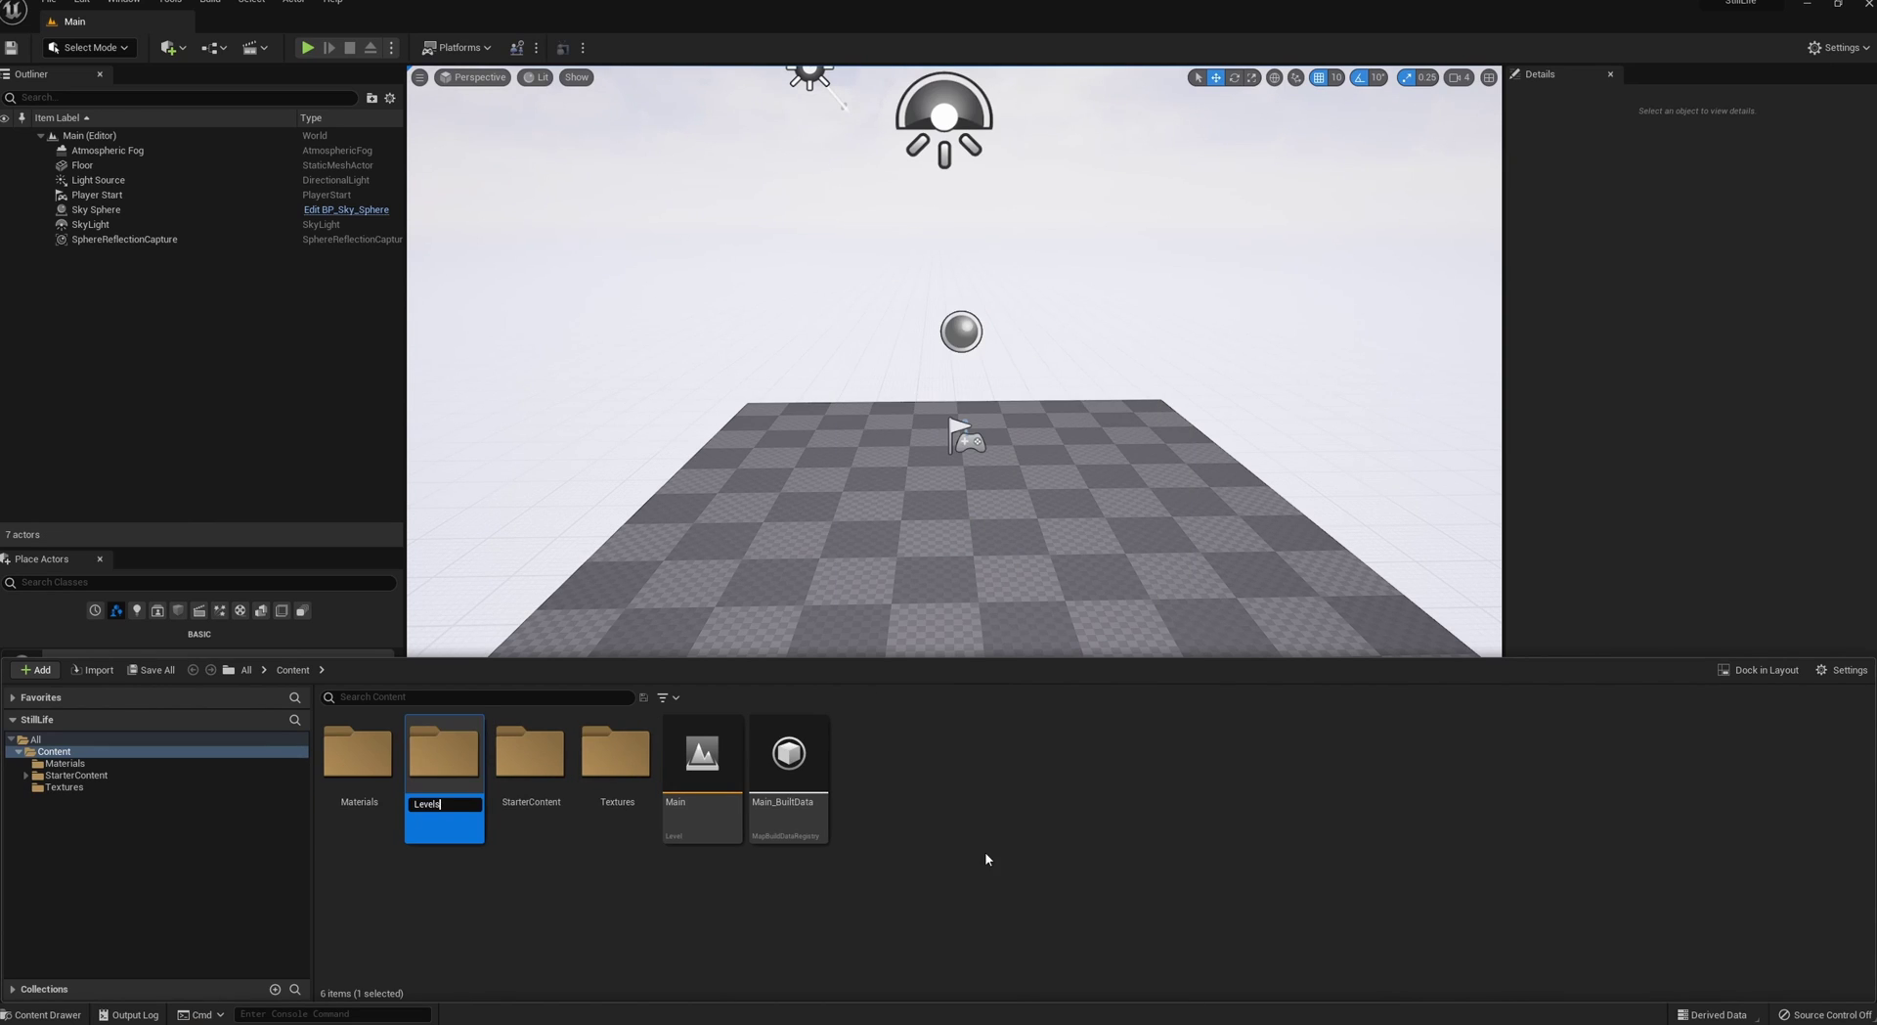
pyautogui.press('Return')
pyautogui.rightClick(976, 860)
pyautogui.click(989, 368)
pyautogui.write('A')
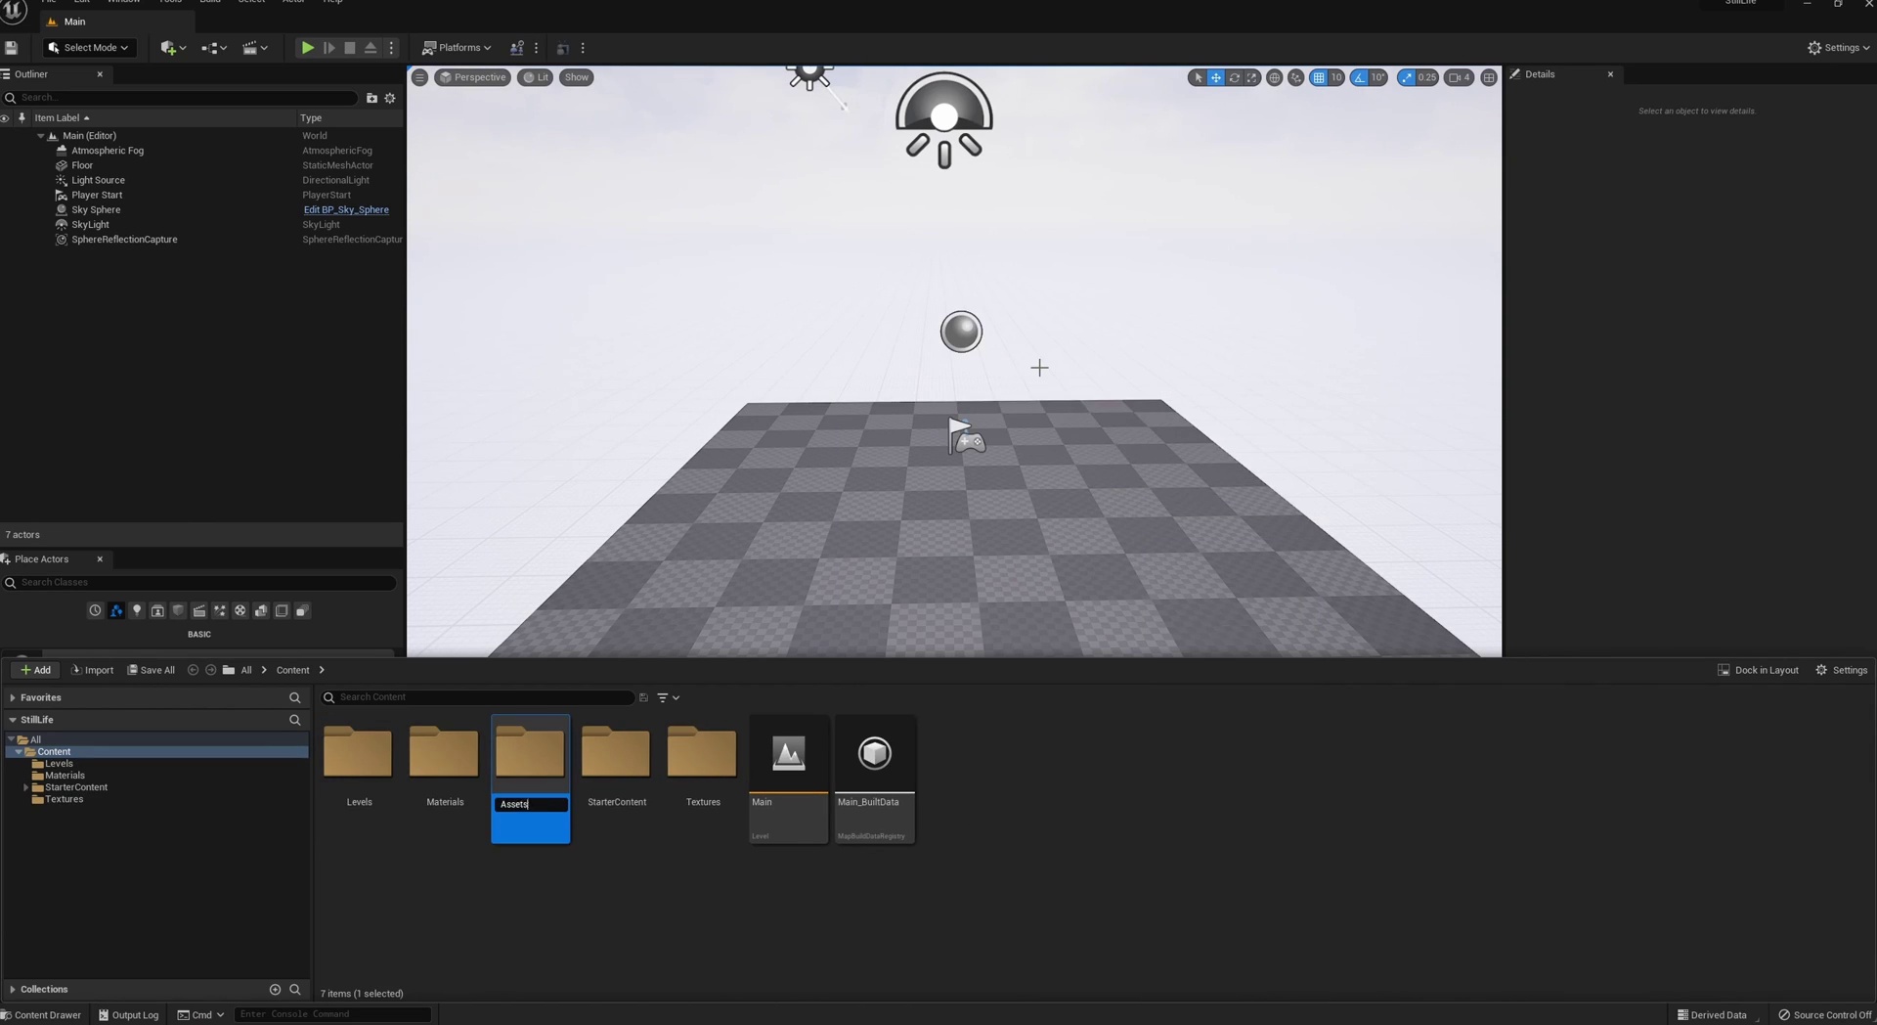
pyautogui.write('ssets')
pyautogui.press('Return')
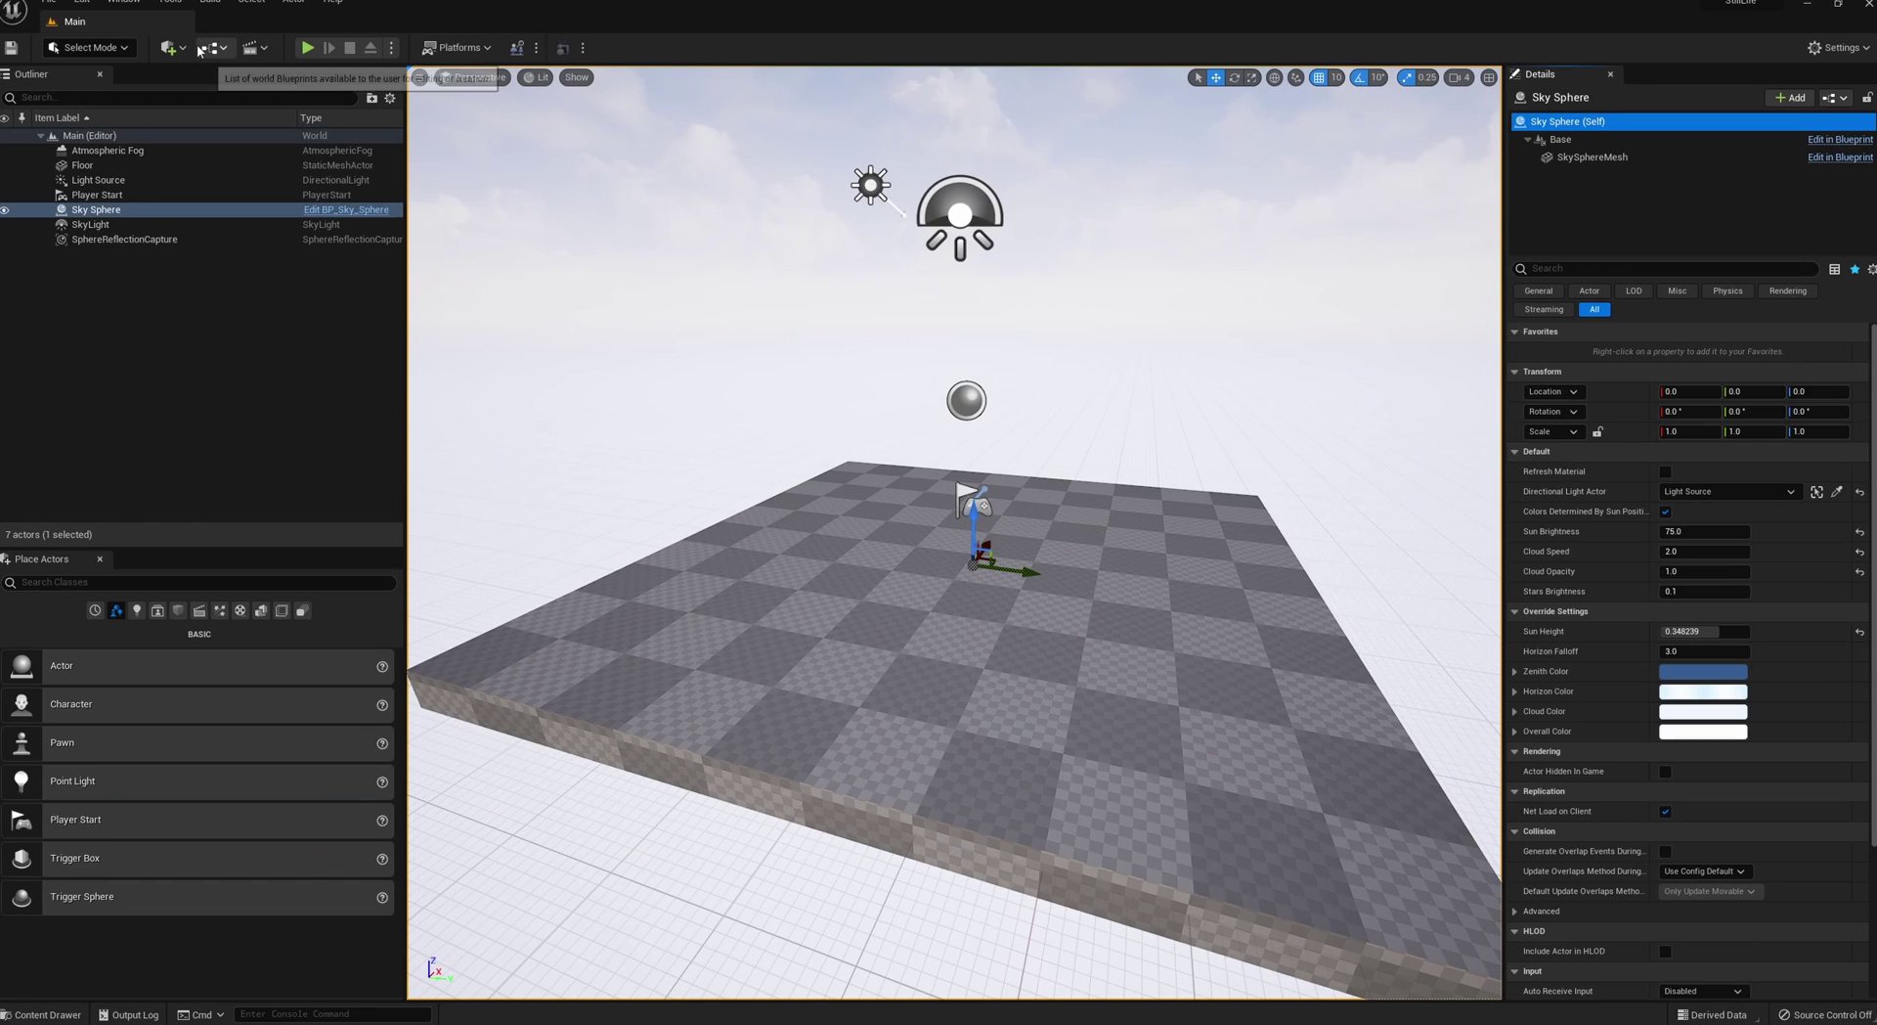
# - Open Quixel Bridge and search its library for "interior window"
pyautogui.click(174, 48)
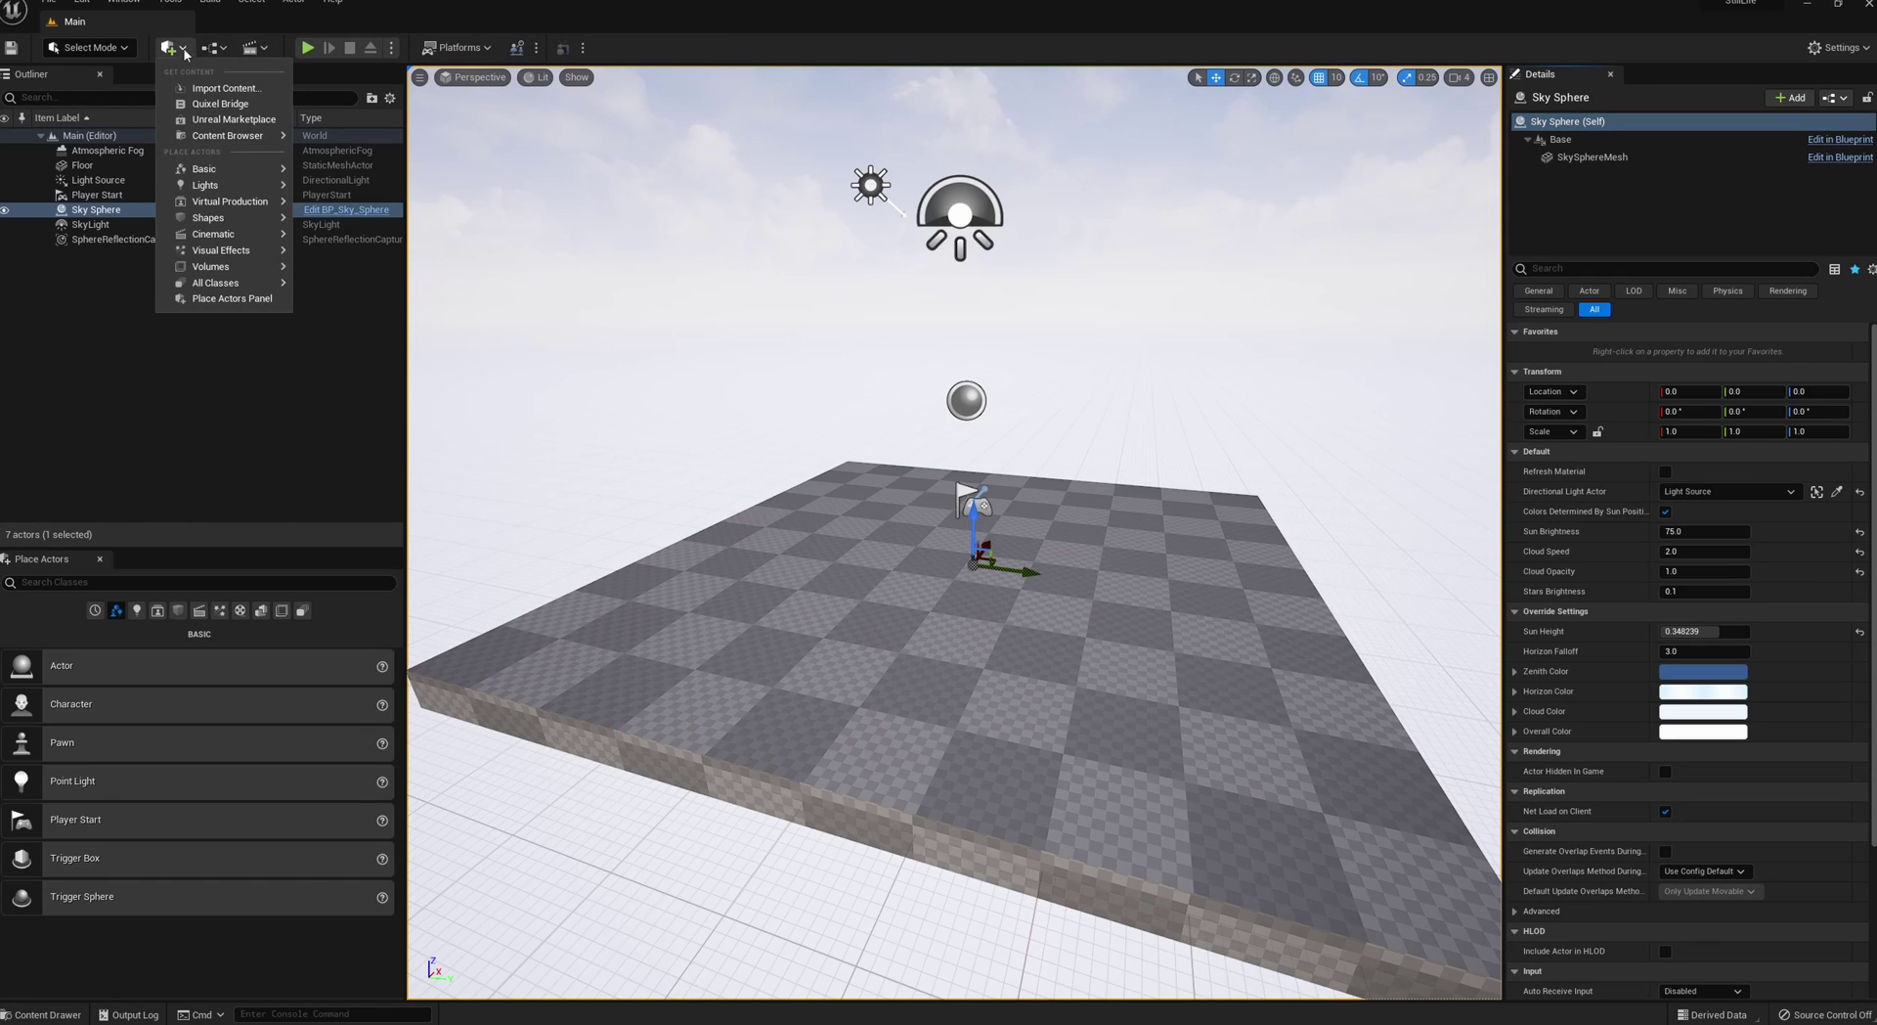
pyautogui.click(199, 110)
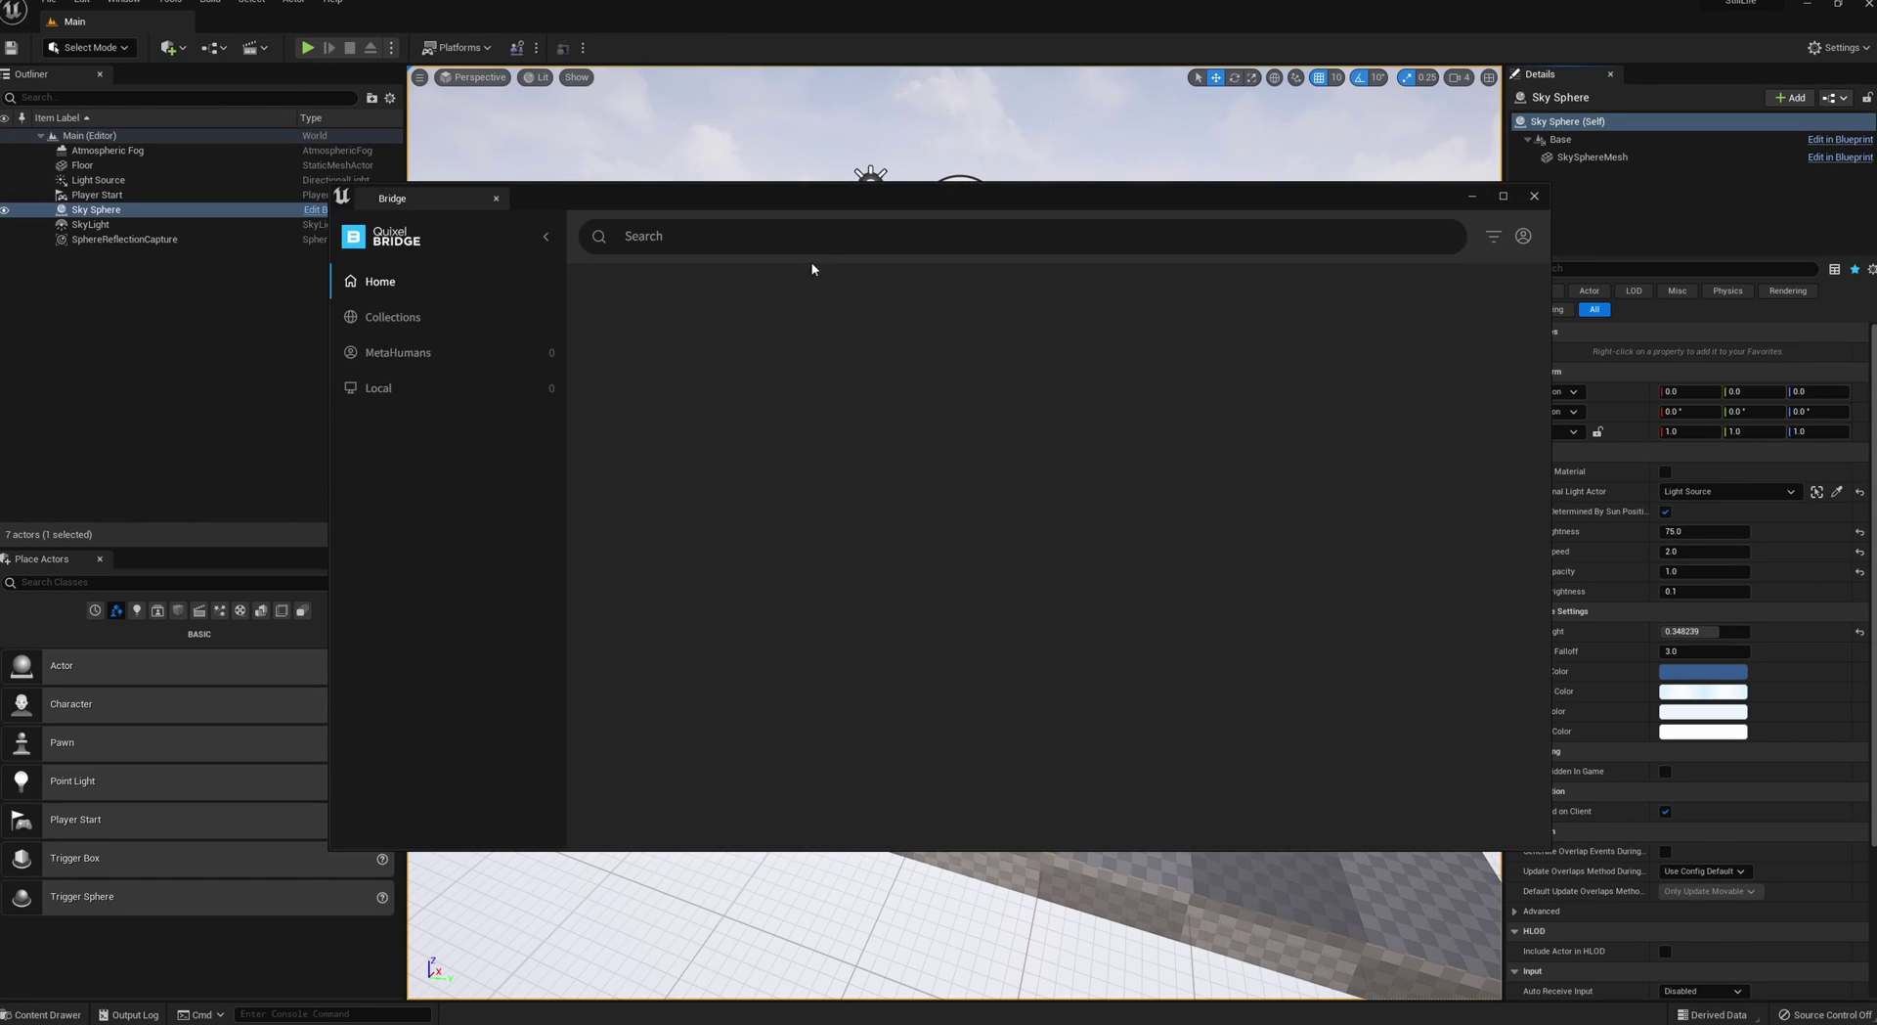
pyautogui.write('interior wi')
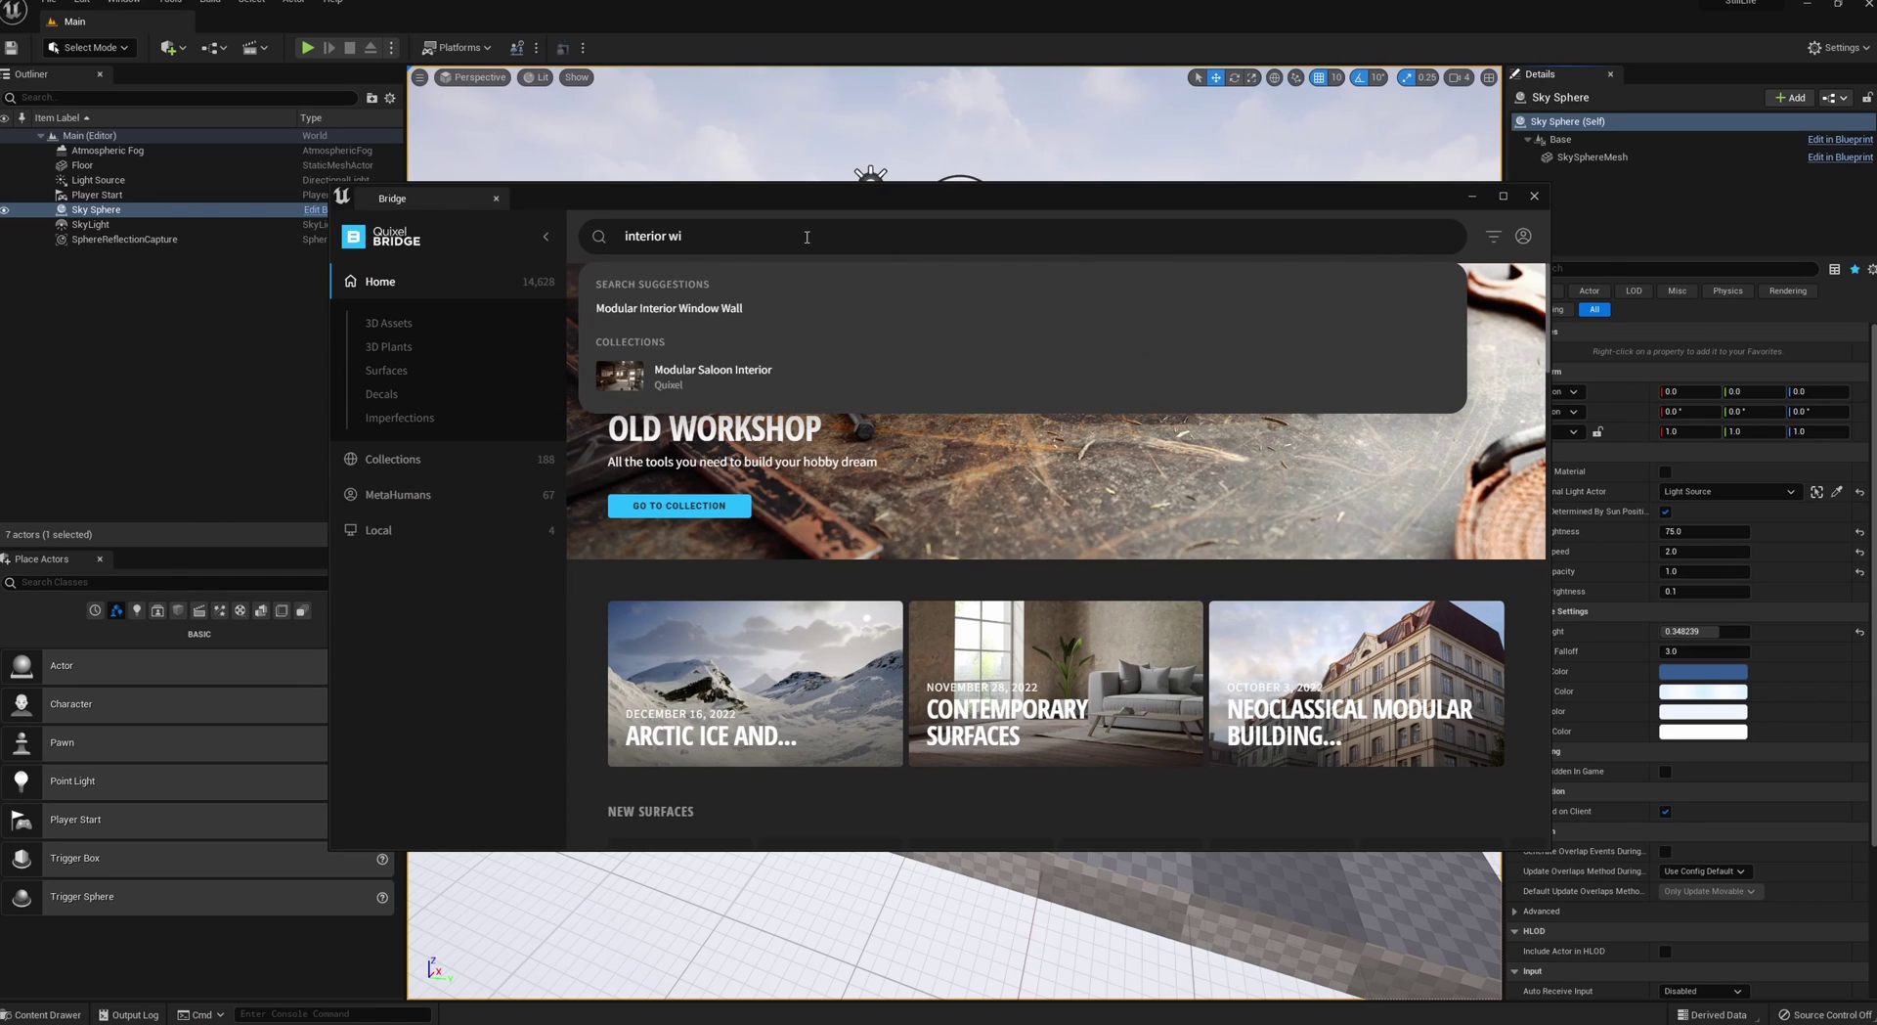
pyautogui.write('ndow')
pyautogui.press('Return')
pyautogui.scroll(-5, 1254, 635)
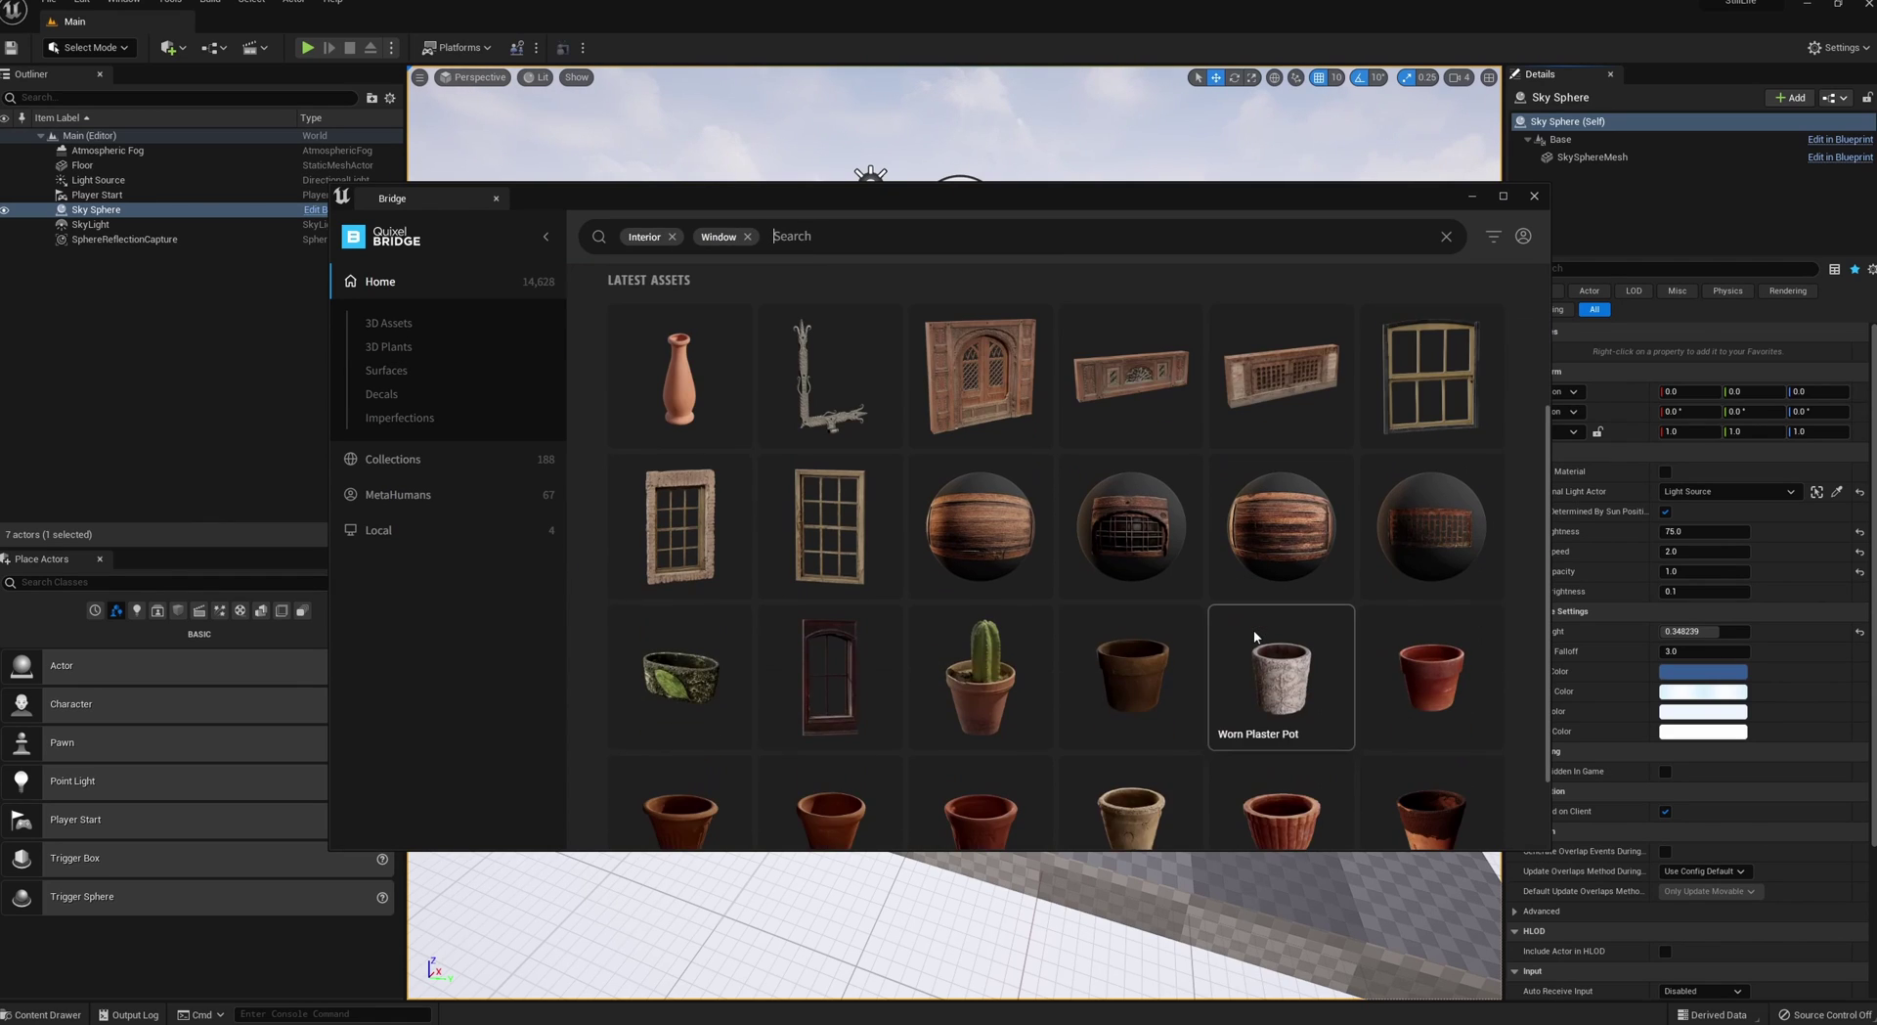
# - Add the Modular Interior Window Wall asset to the project at Medium Quality and close Bridge and the asset browser window
pyautogui.click(865, 614)
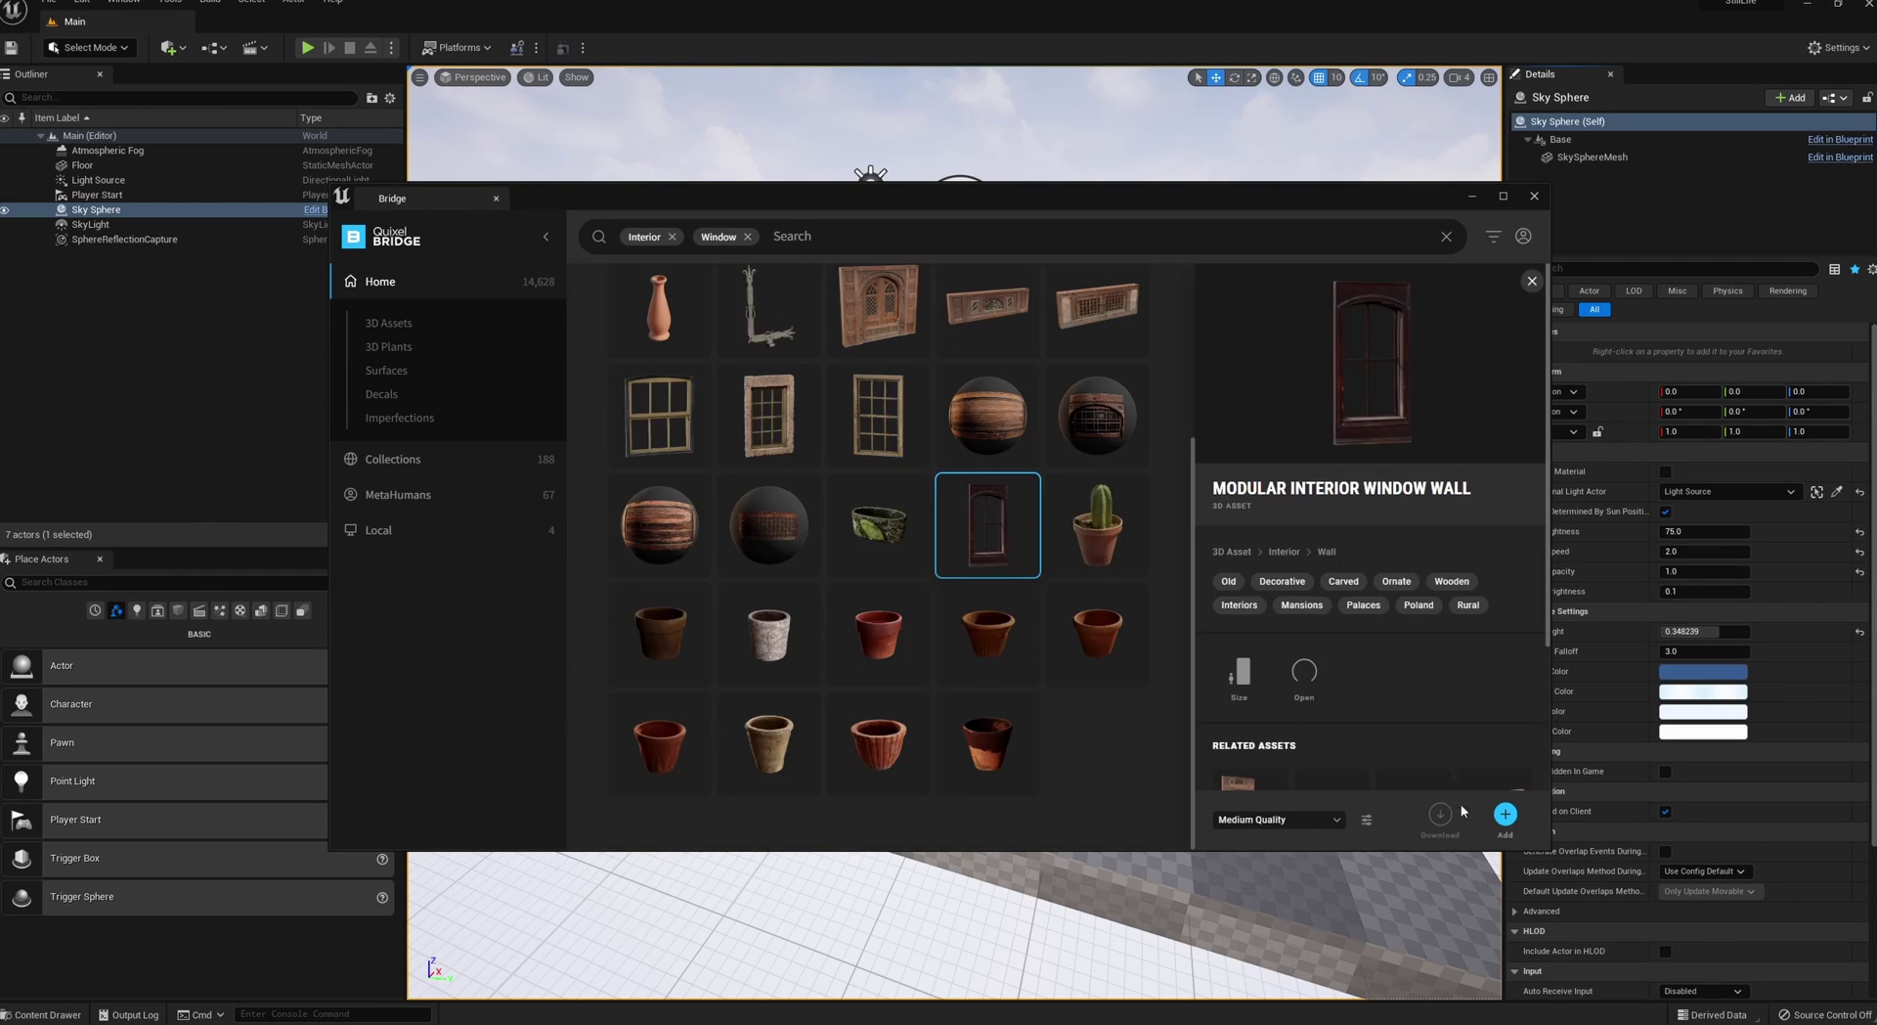
pyautogui.click(1504, 814)
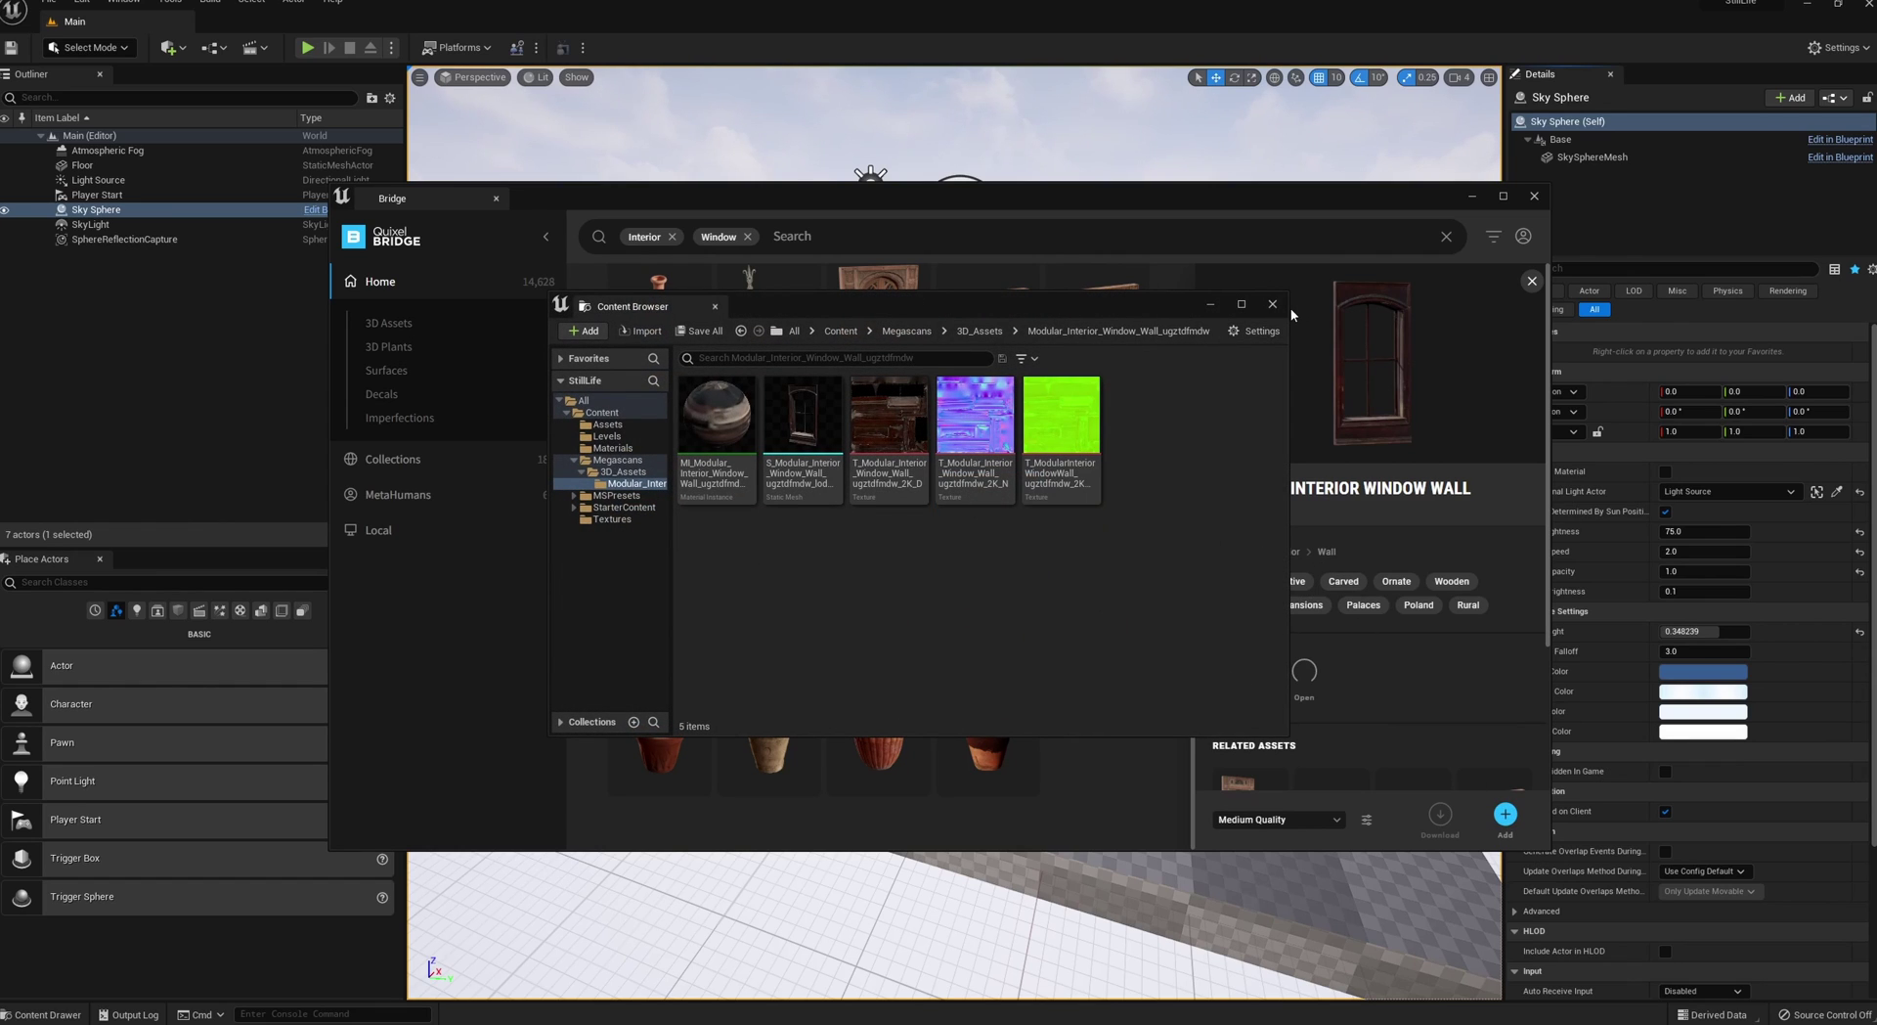
pyautogui.click(1535, 196)
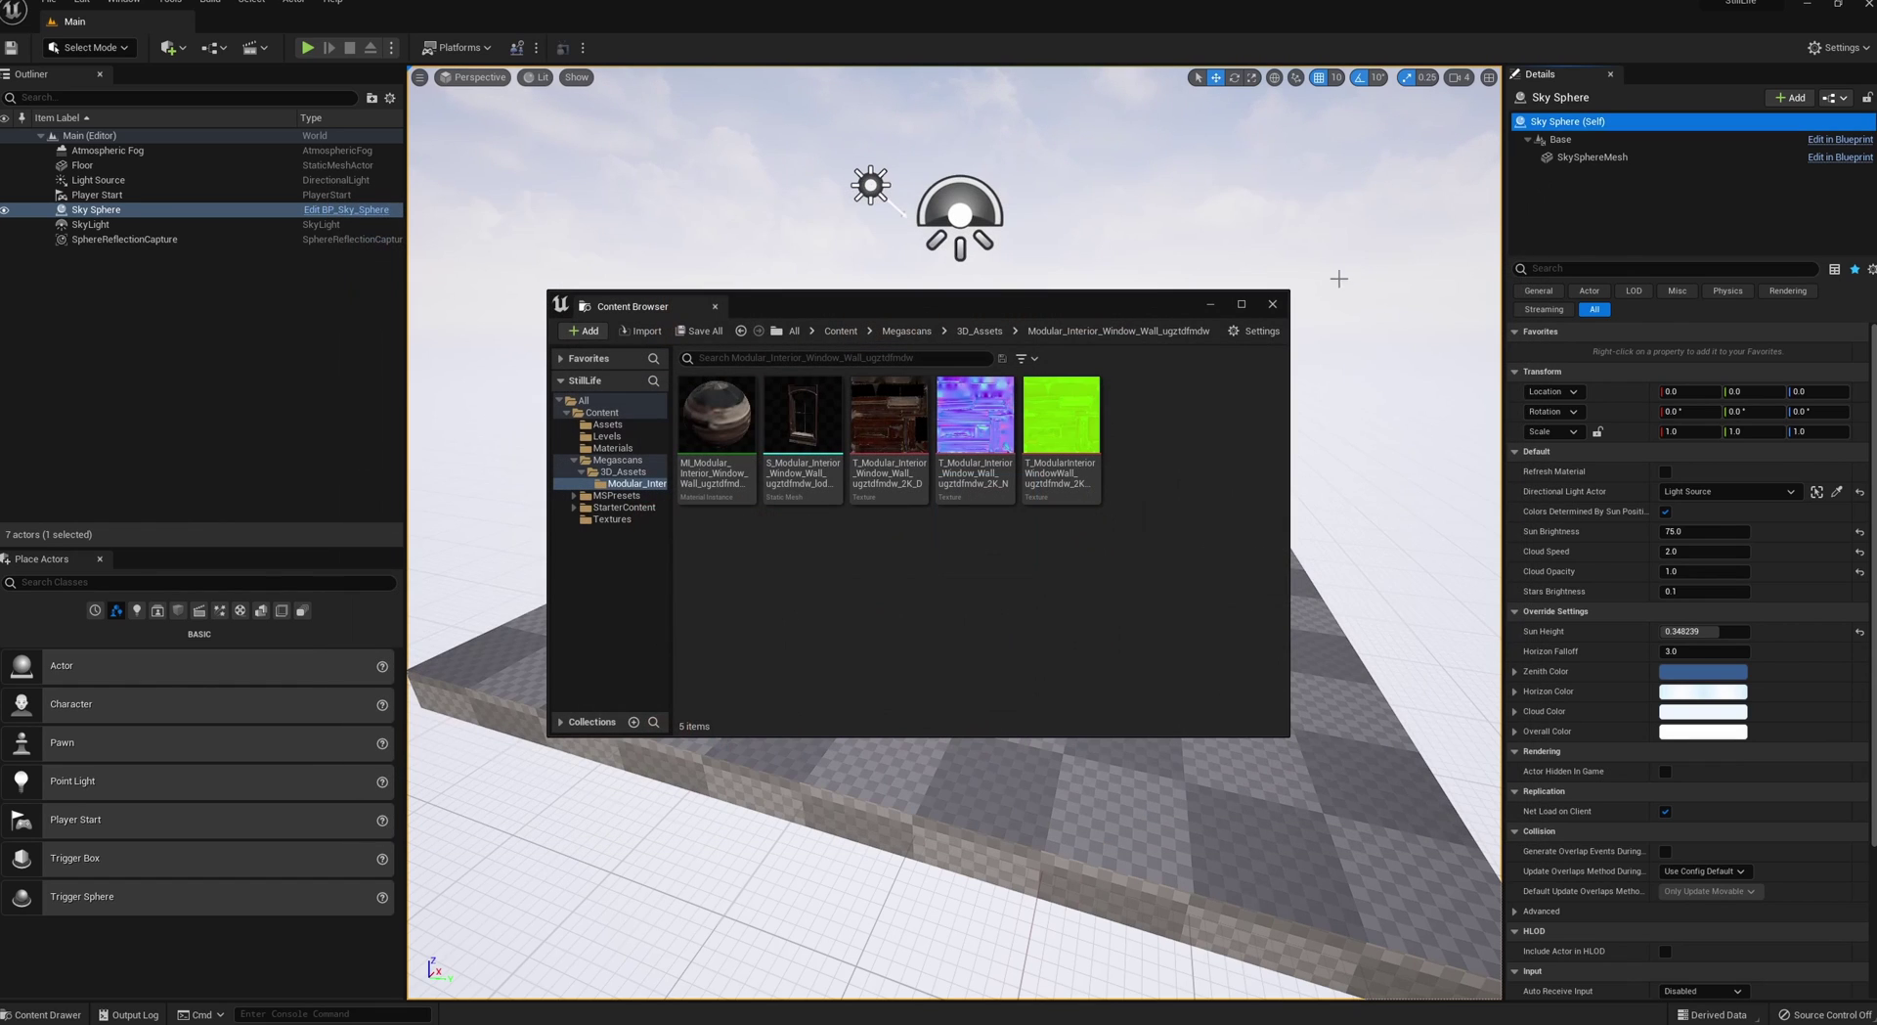
pyautogui.click(1272, 305)
# - Place the Modular Interior Window Wall static mesh from the Megascans 3D_Assets folder onto the level's floor
pyautogui.click(90, 1011)
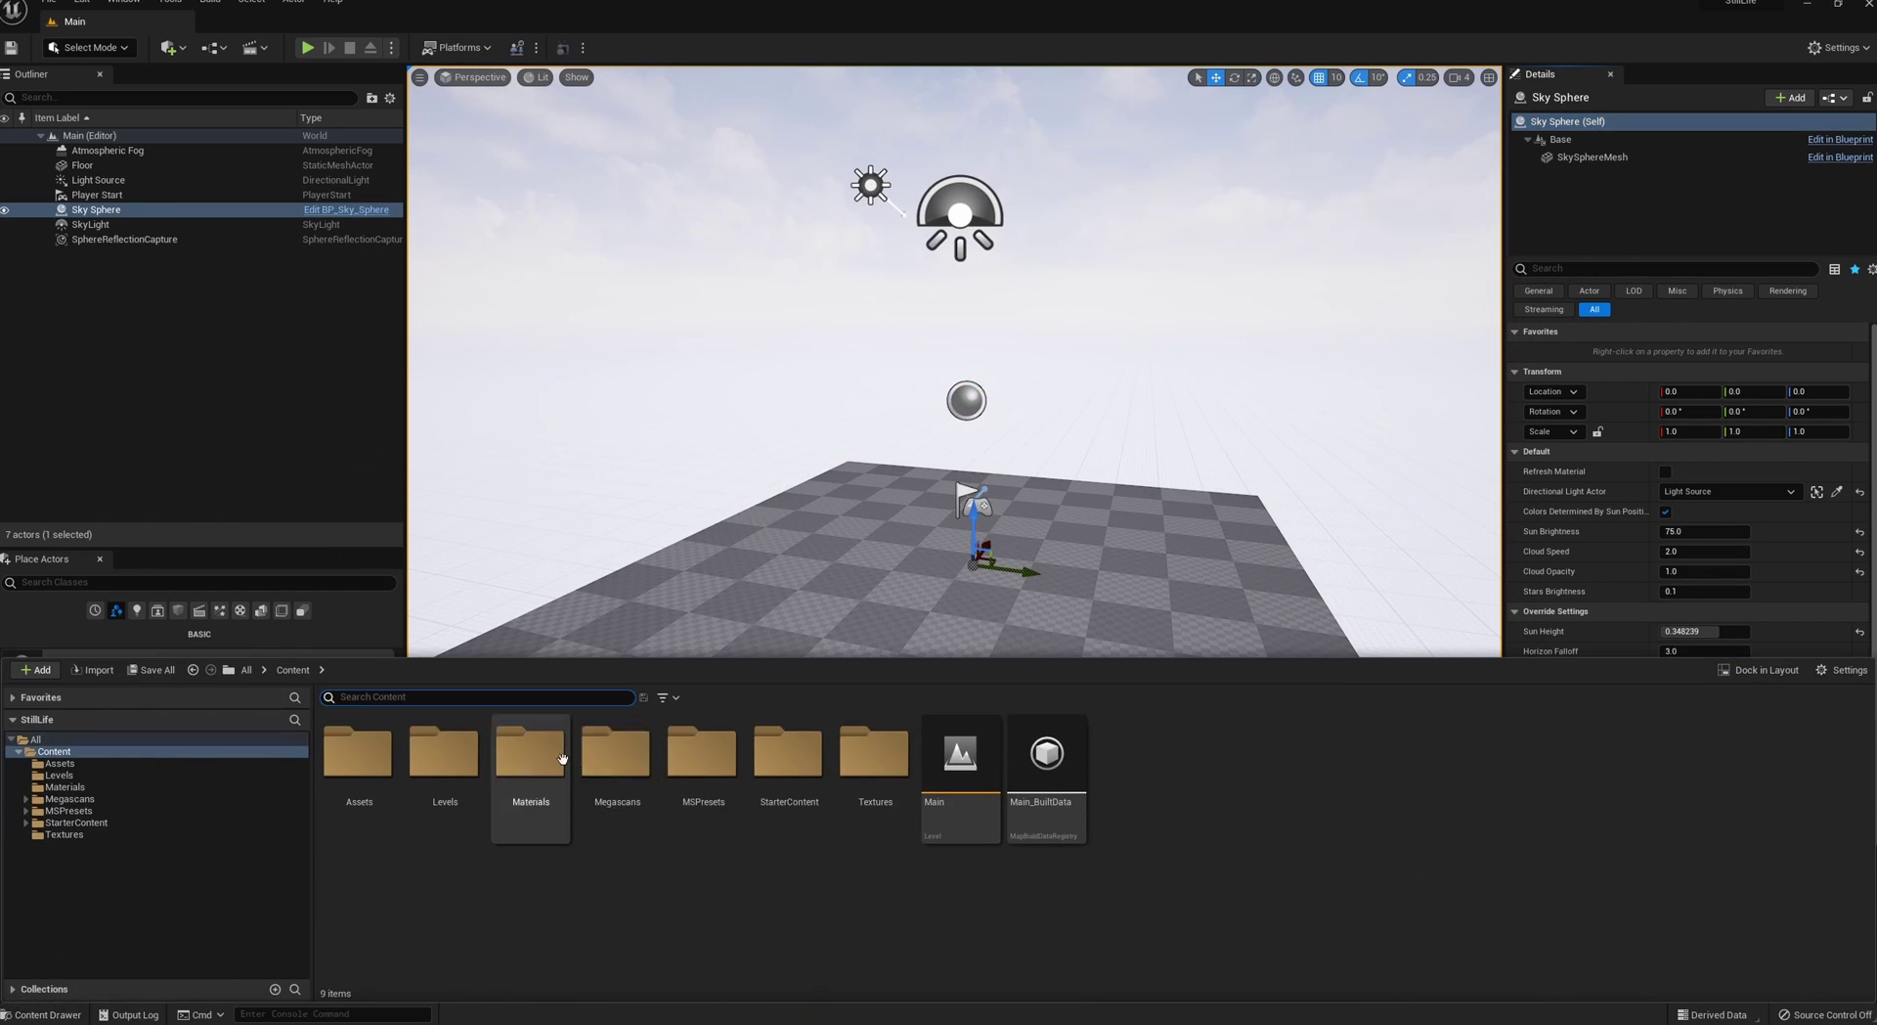
pyautogui.doubleClick(616, 772)
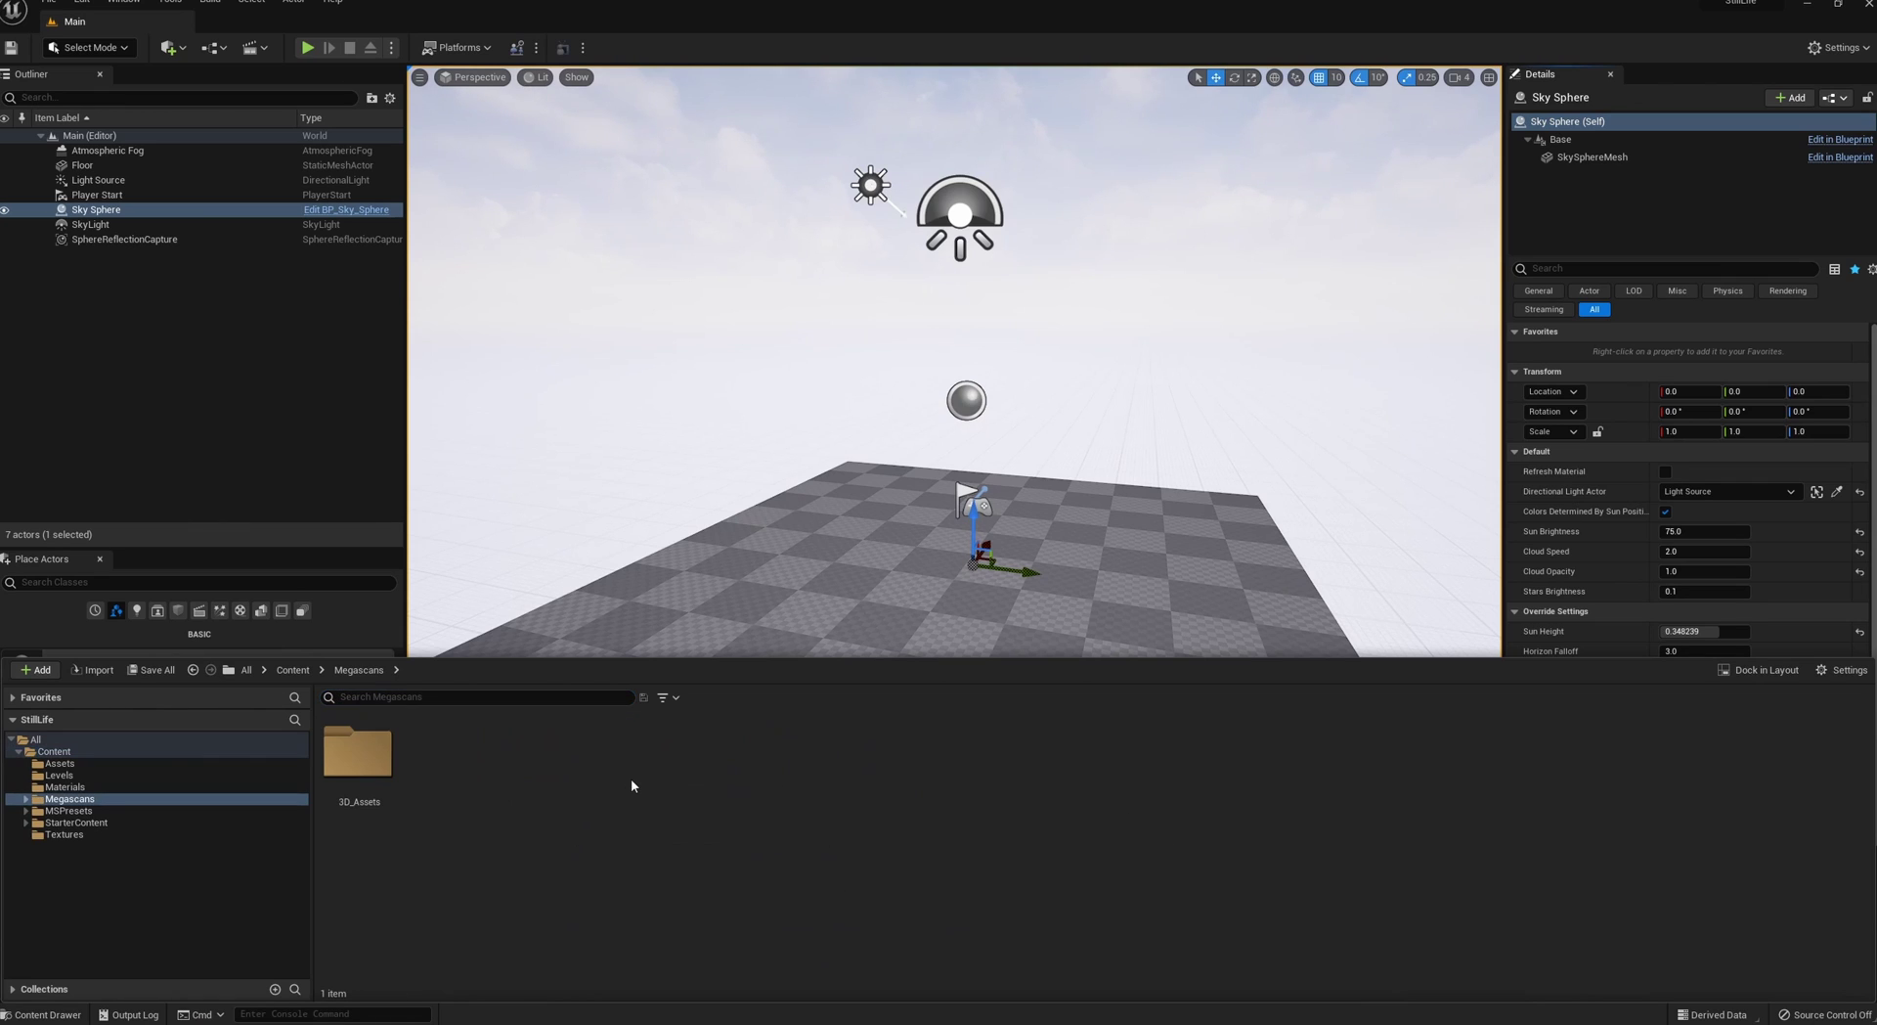
pyautogui.doubleClick(358, 753)
pyautogui.doubleClick(358, 753)
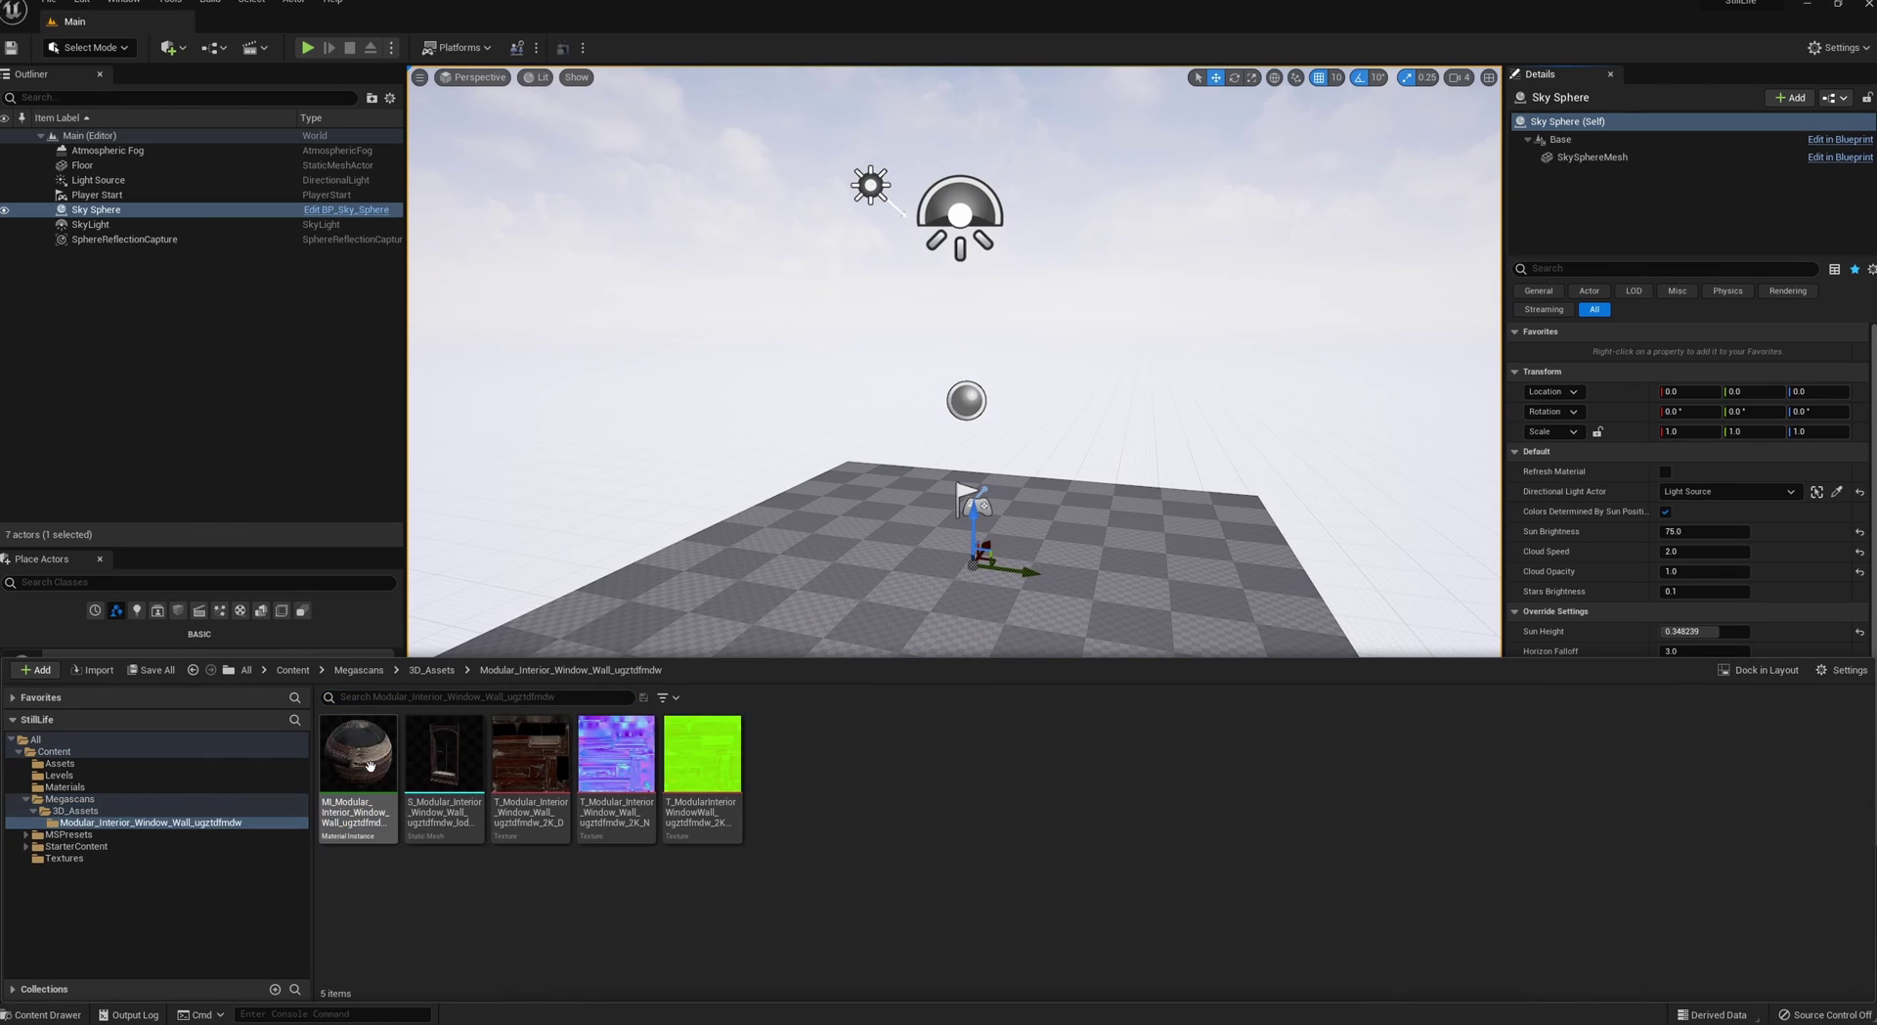
pyautogui.moveTo(449, 788); pyautogui.dragTo(846, 555)
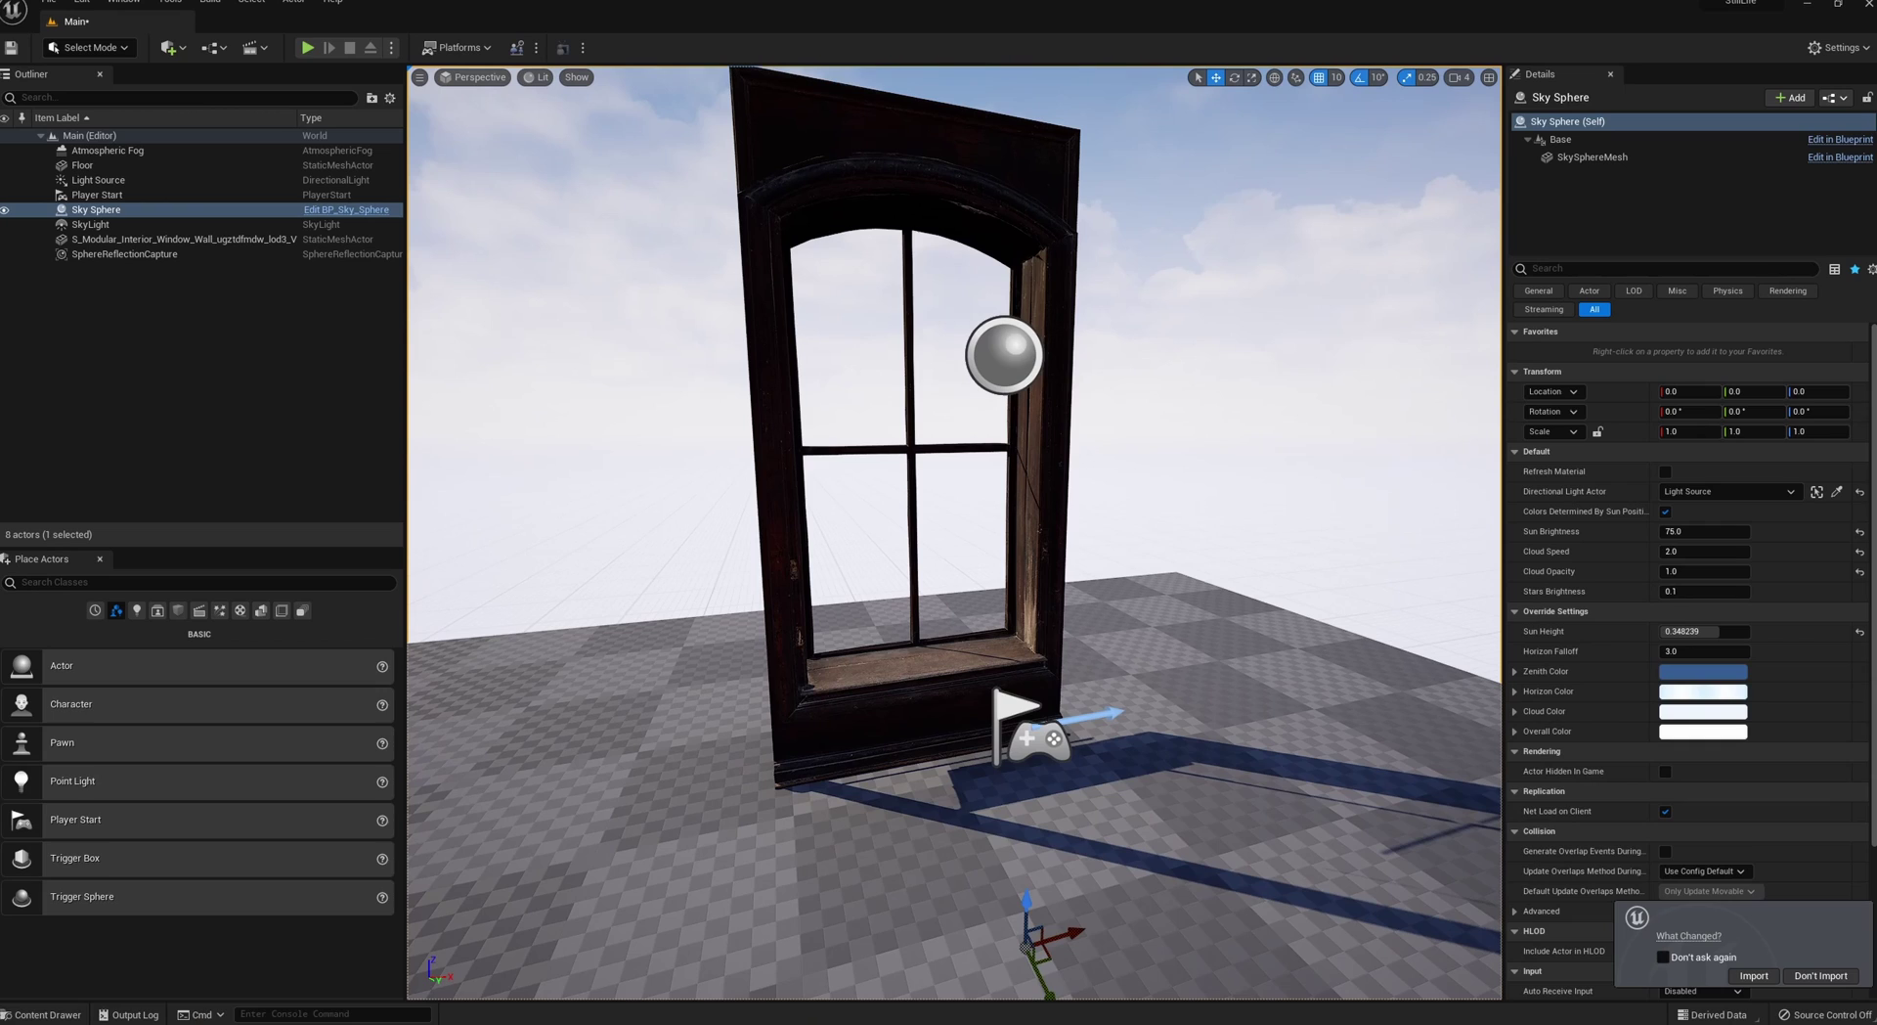
# - Import the cup_v001 model from the disk's Cup folder into the project's Assets folder with the default FBX options and dismiss the message log
pyautogui.click(18, 1017)
pyautogui.doubleClick(364, 755)
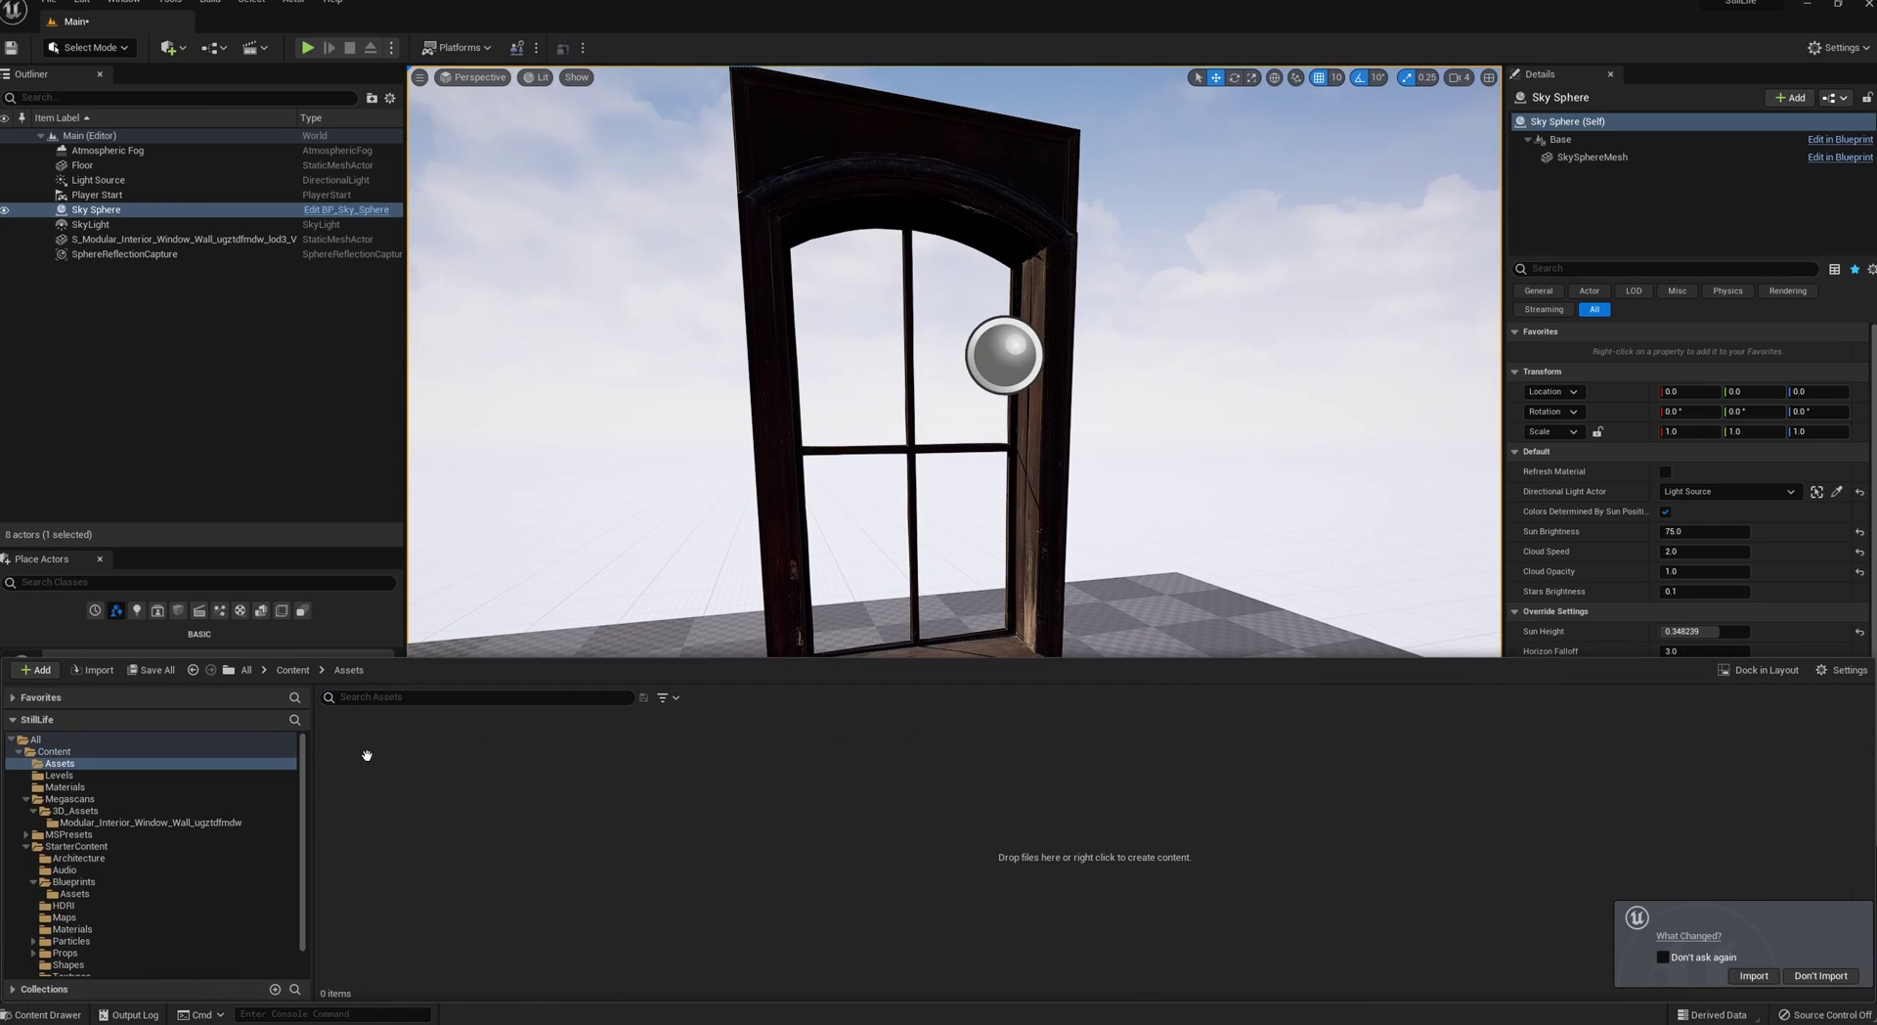
pyautogui.rightClick(547, 859)
pyautogui.click(631, 307)
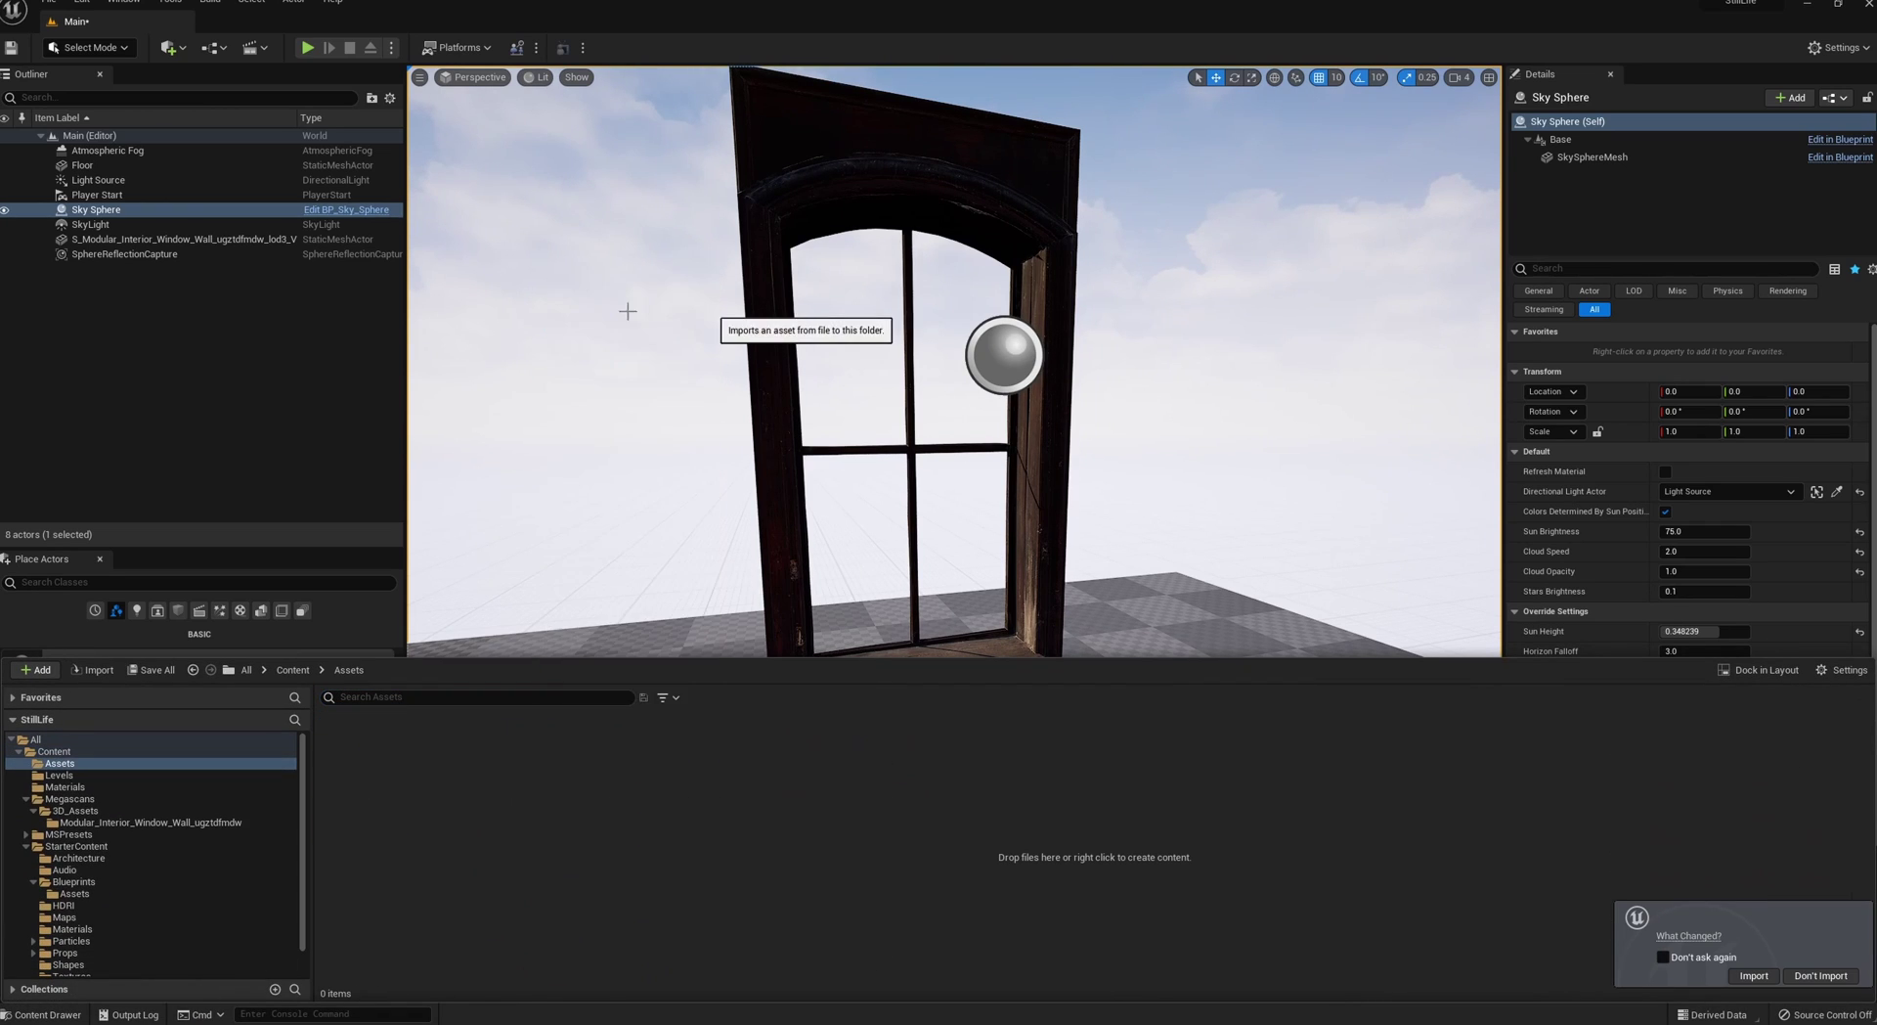
pyautogui.scroll(1, 459, 293)
pyautogui.click(447, 264)
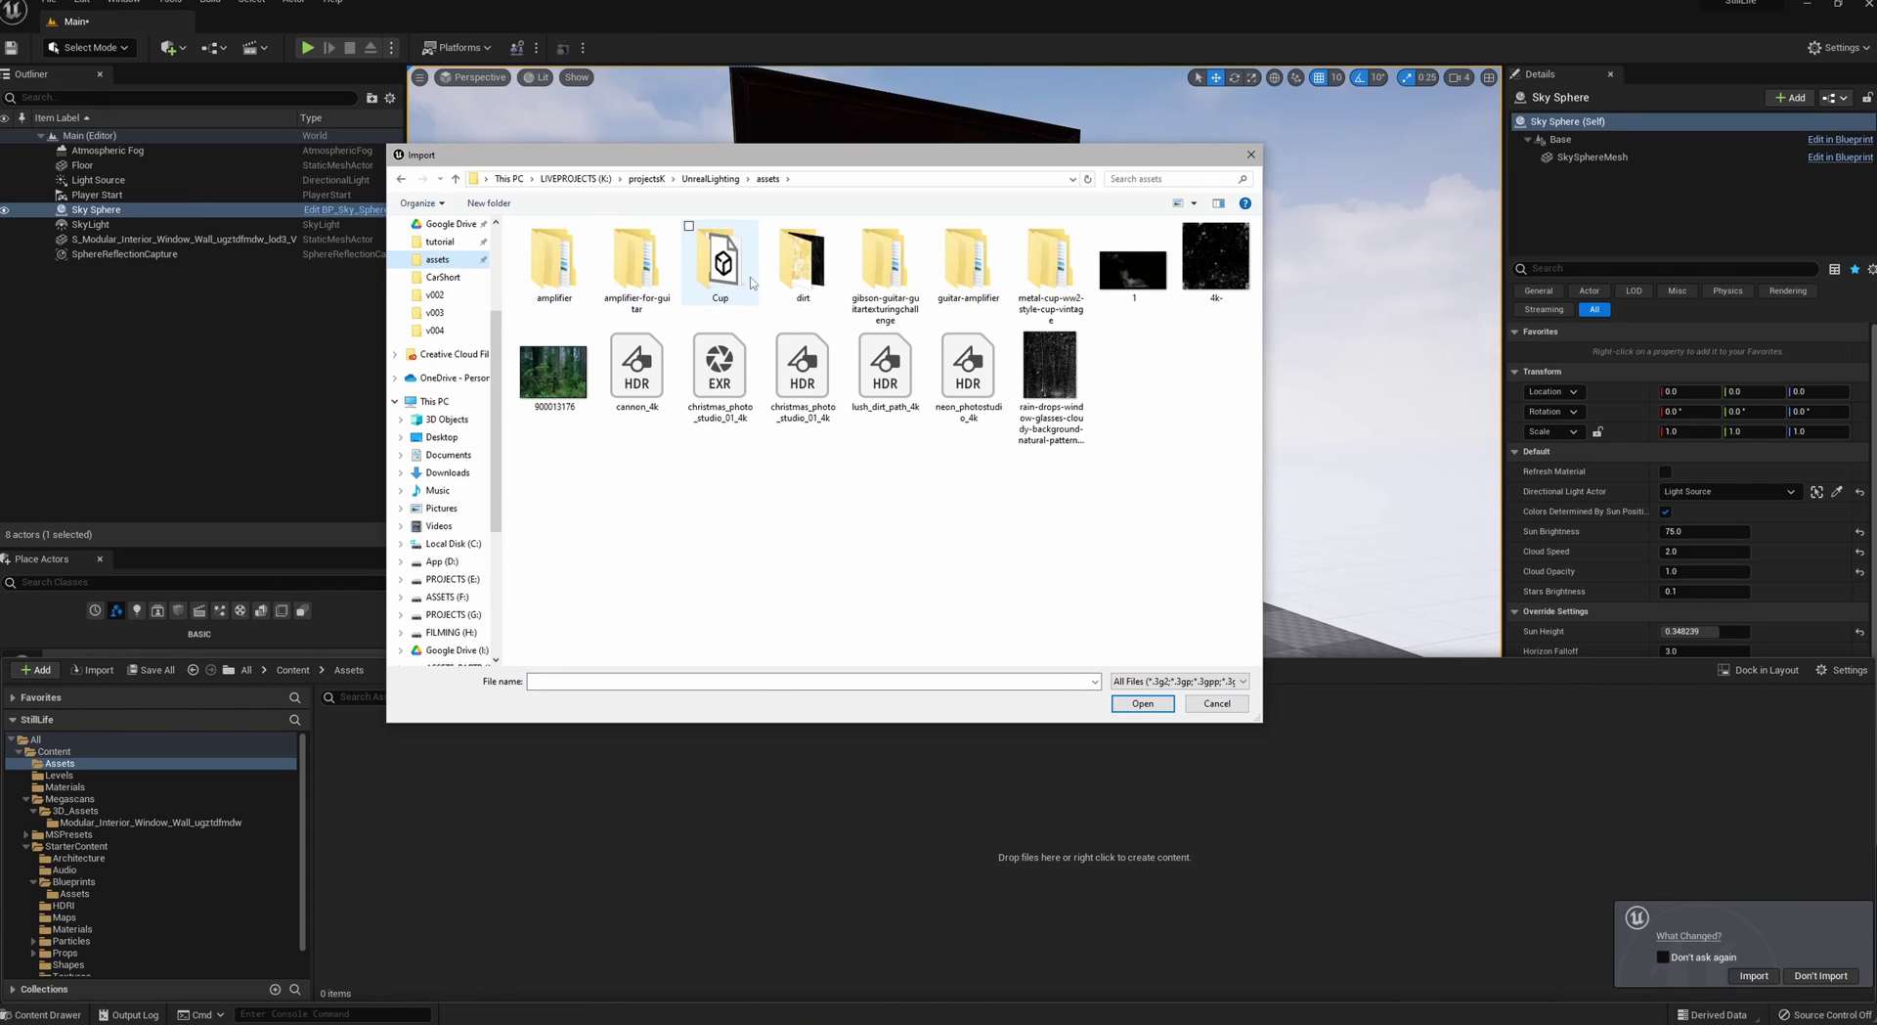
pyautogui.doubleClick(723, 264)
pyautogui.doubleClick(635, 273)
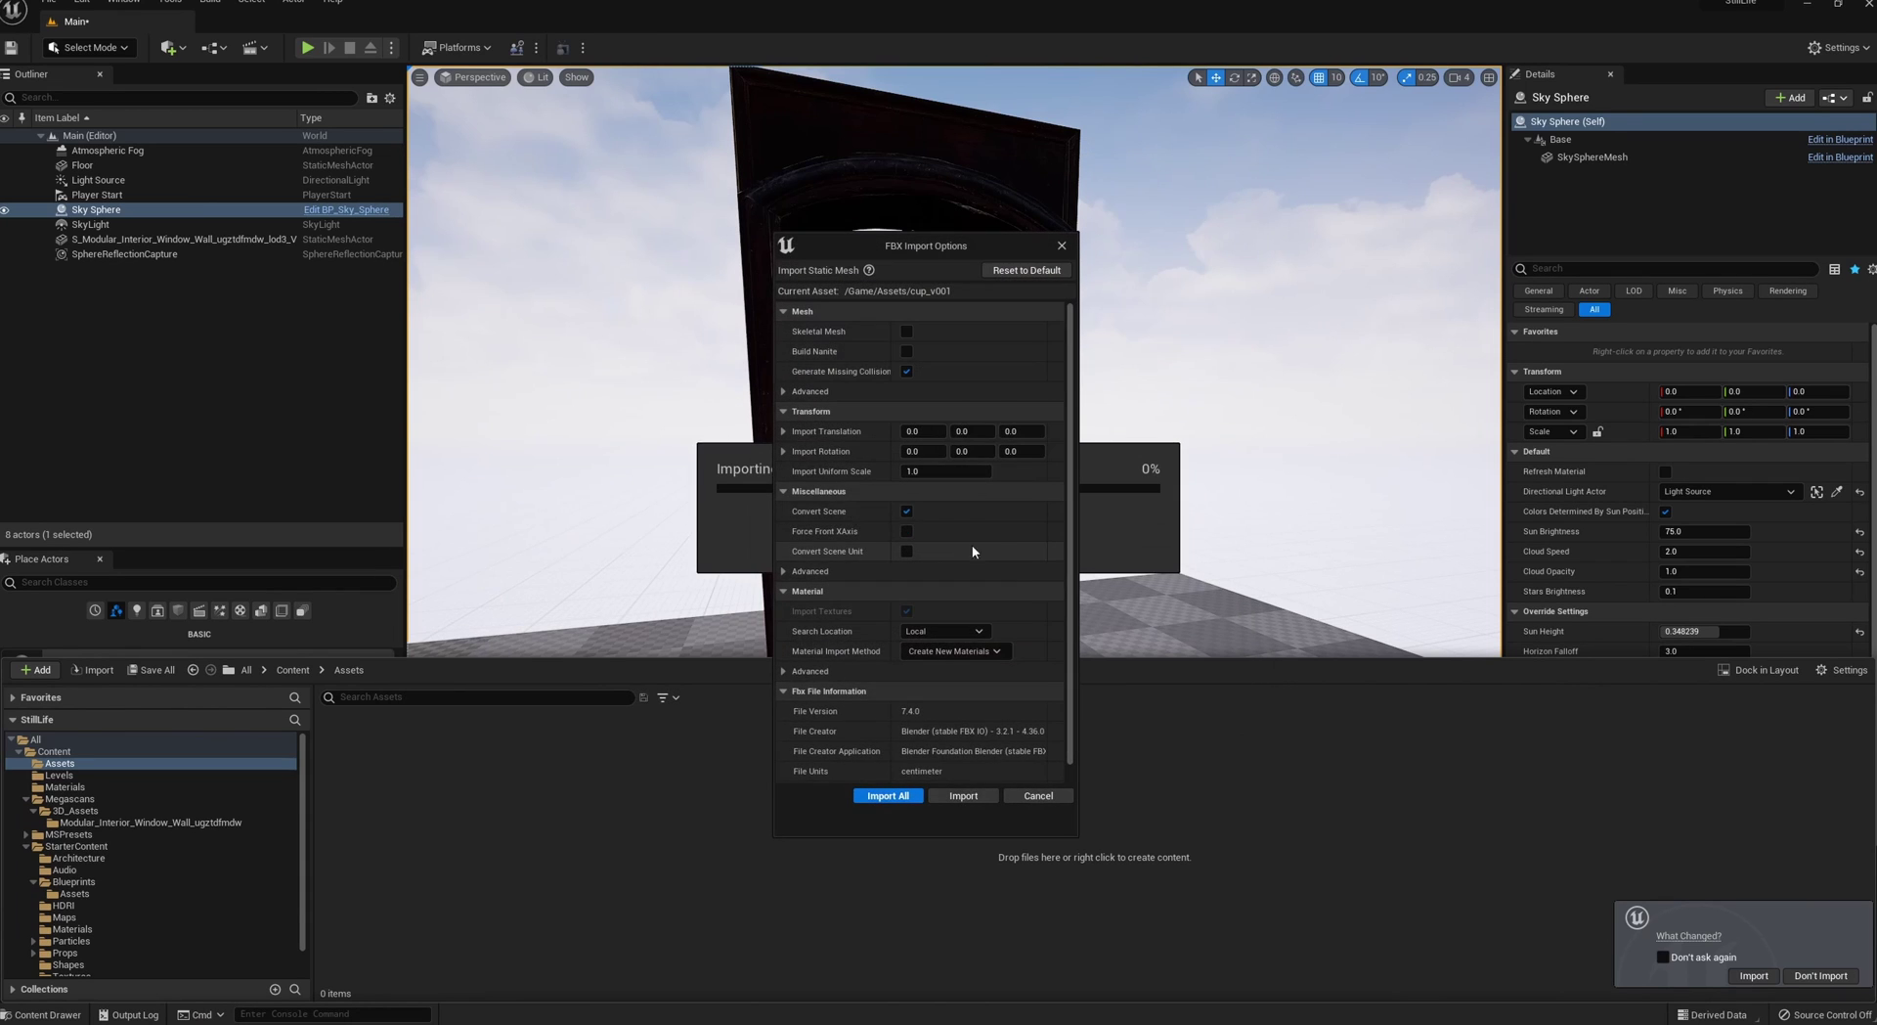
pyautogui.scroll(-1, 964, 616)
pyautogui.scroll(1, 964, 616)
pyautogui.click(890, 794)
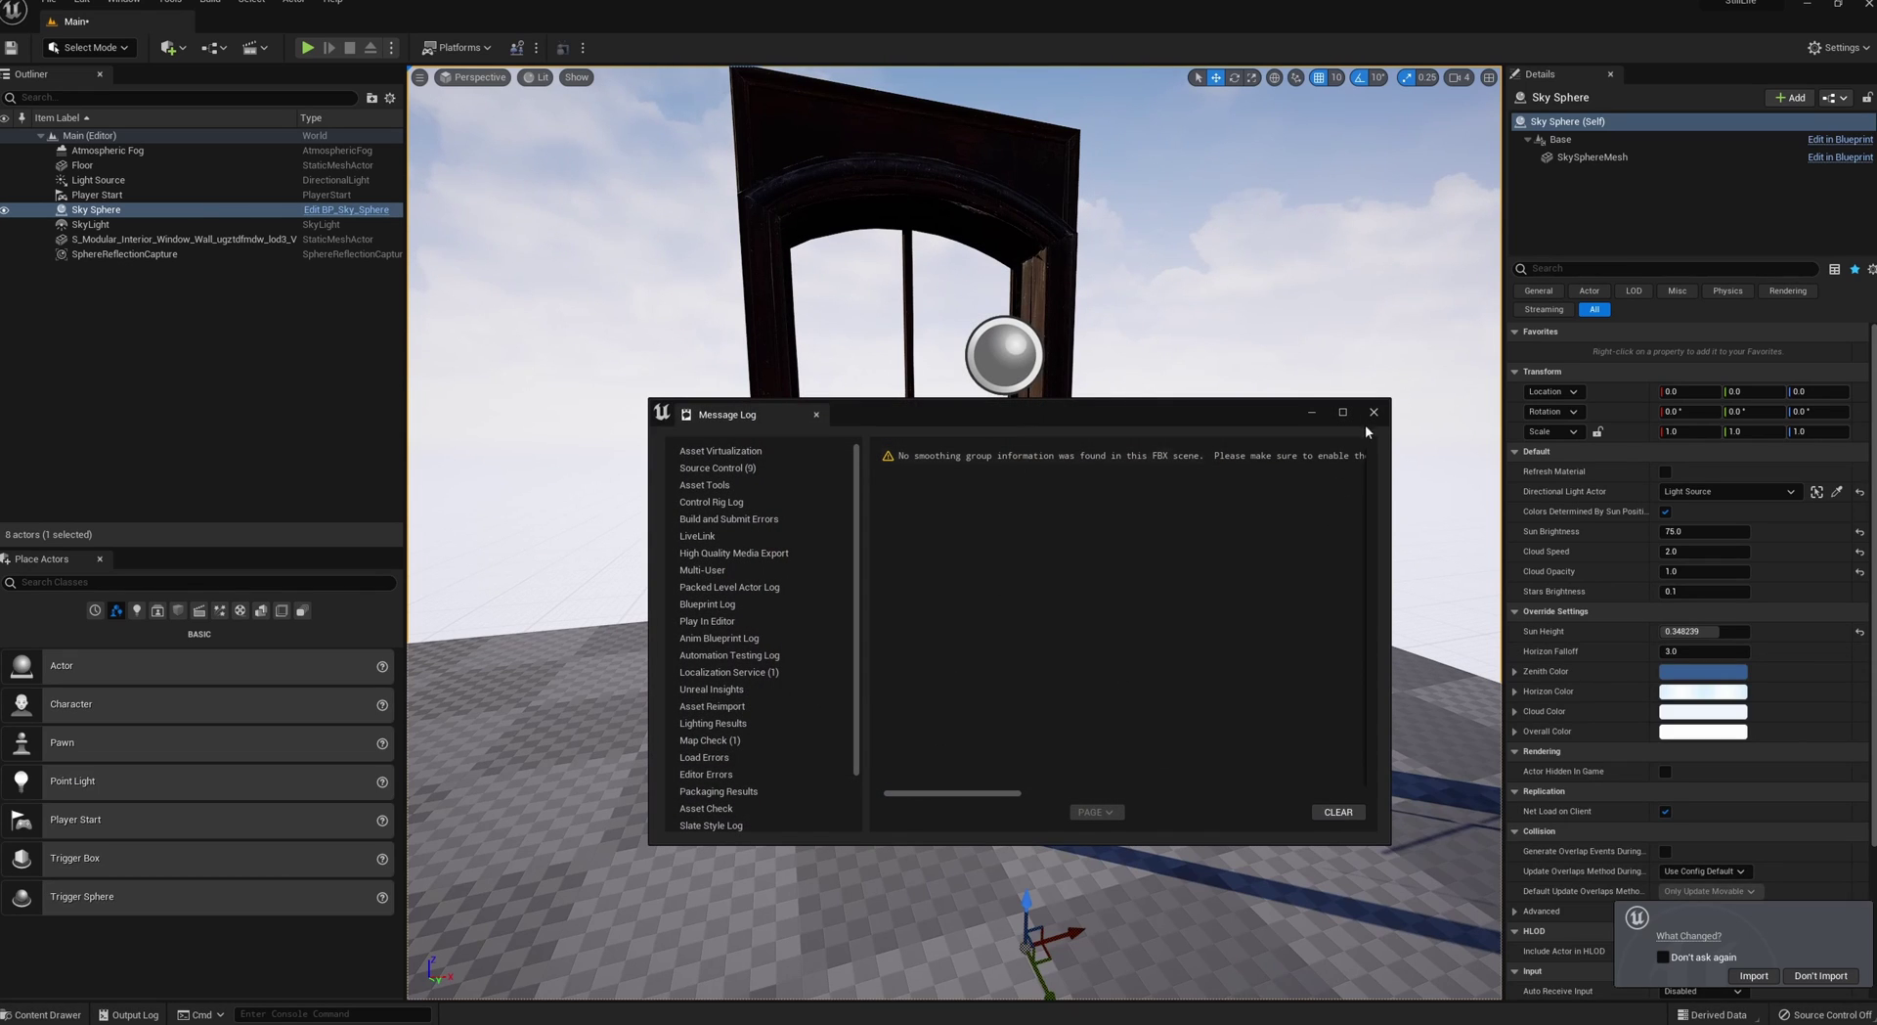
pyautogui.click(1374, 412)
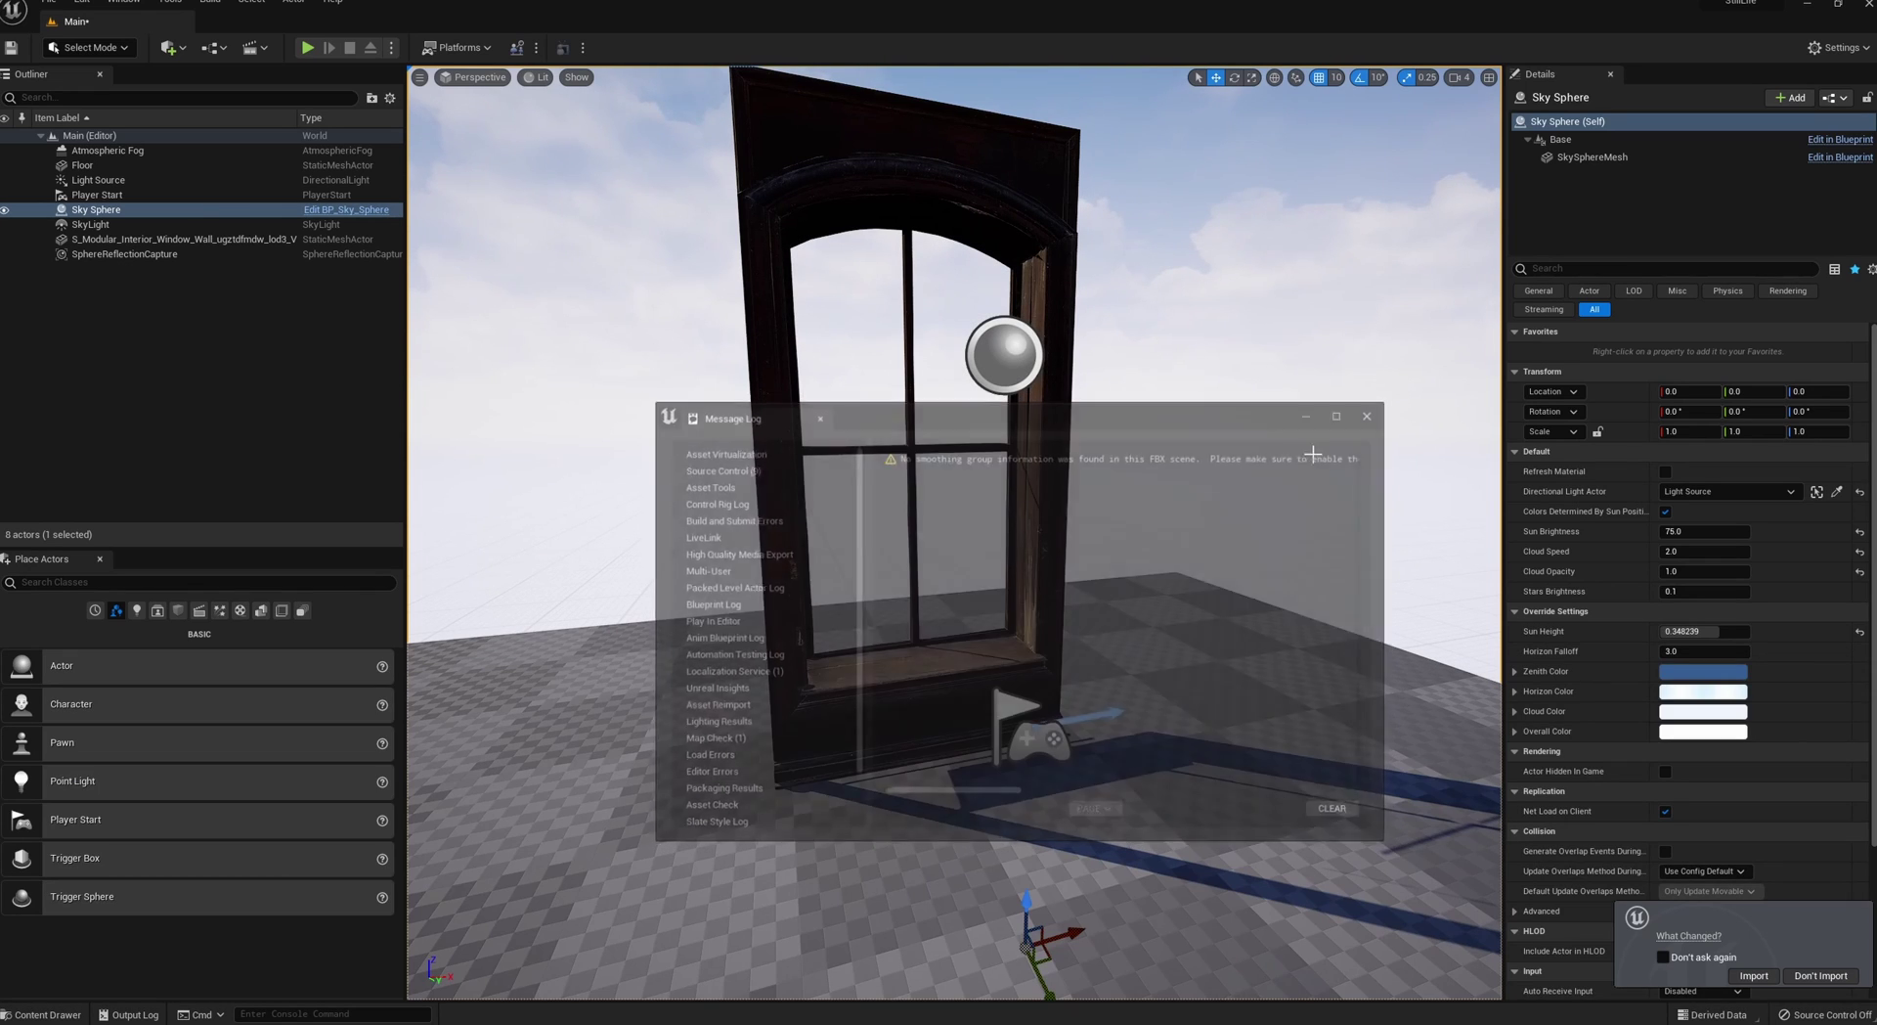
# - Import the cup texture files from Cup_albedo_red through internal_ground_ao_texture into the project's Textures folder
pyautogui.click(54, 1014)
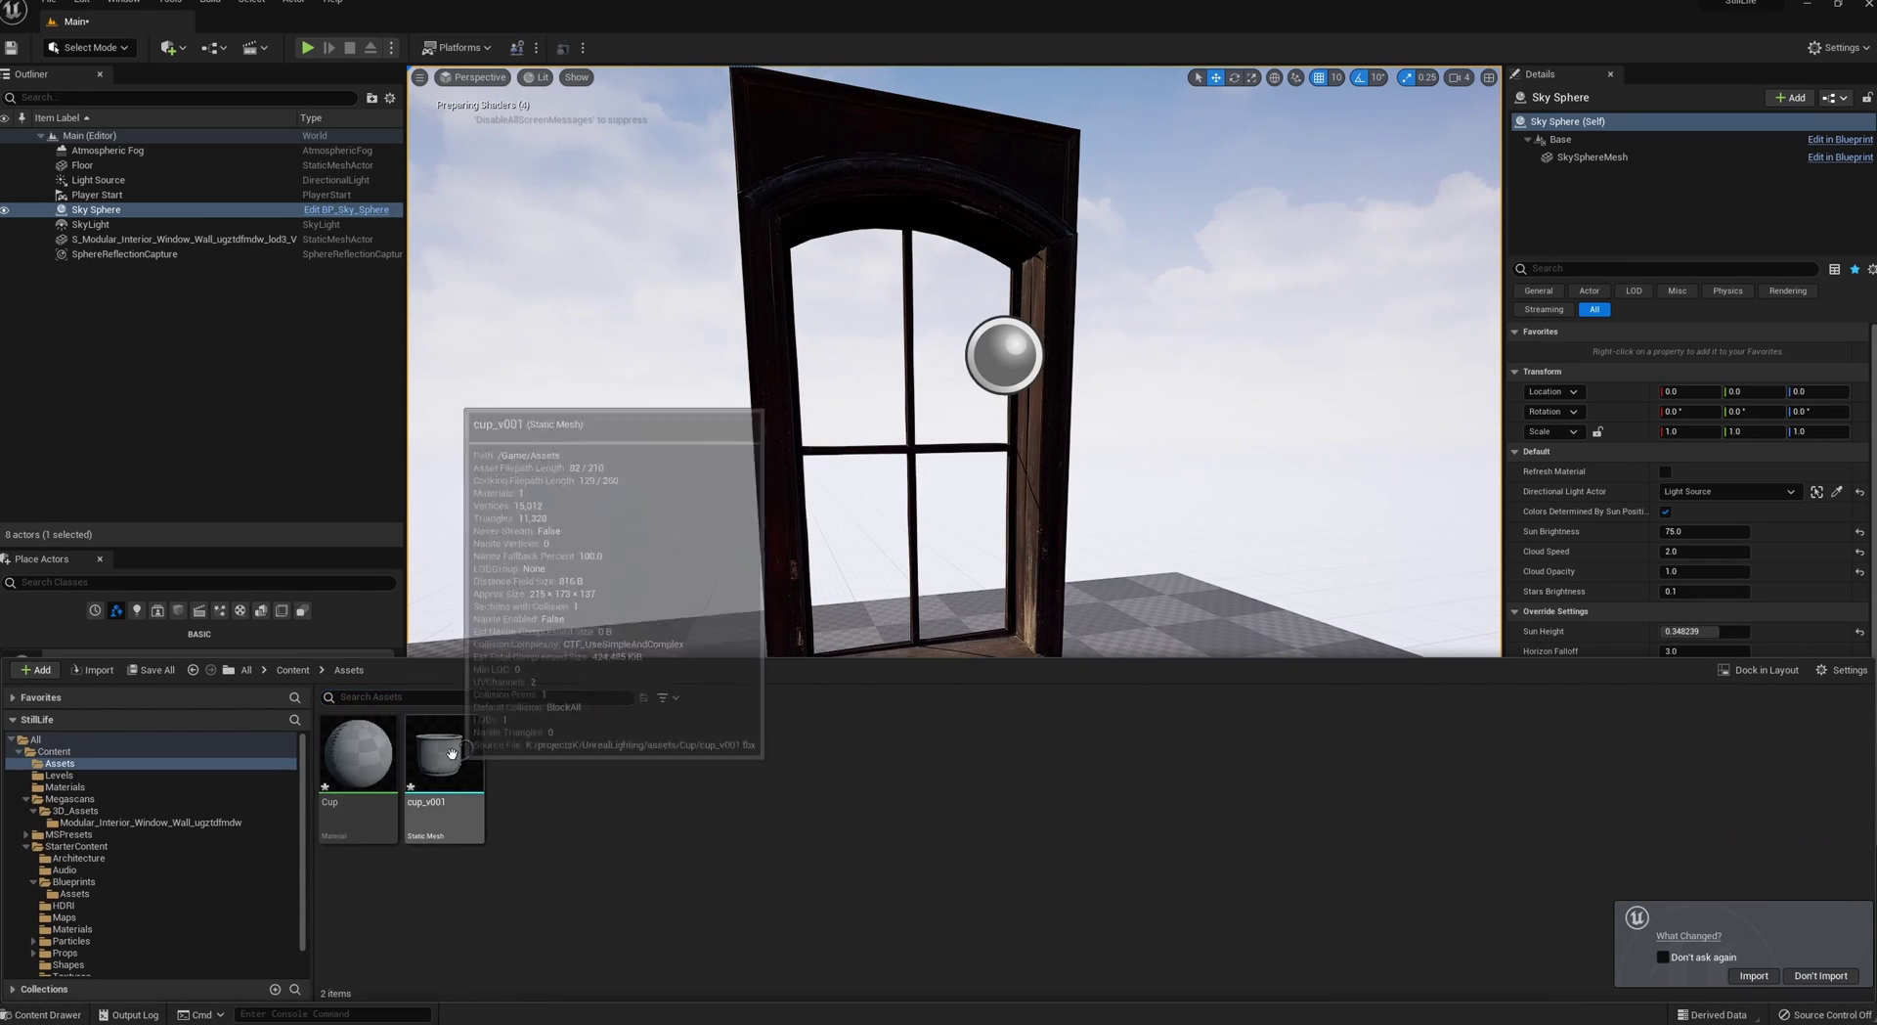
pyautogui.click(293, 669)
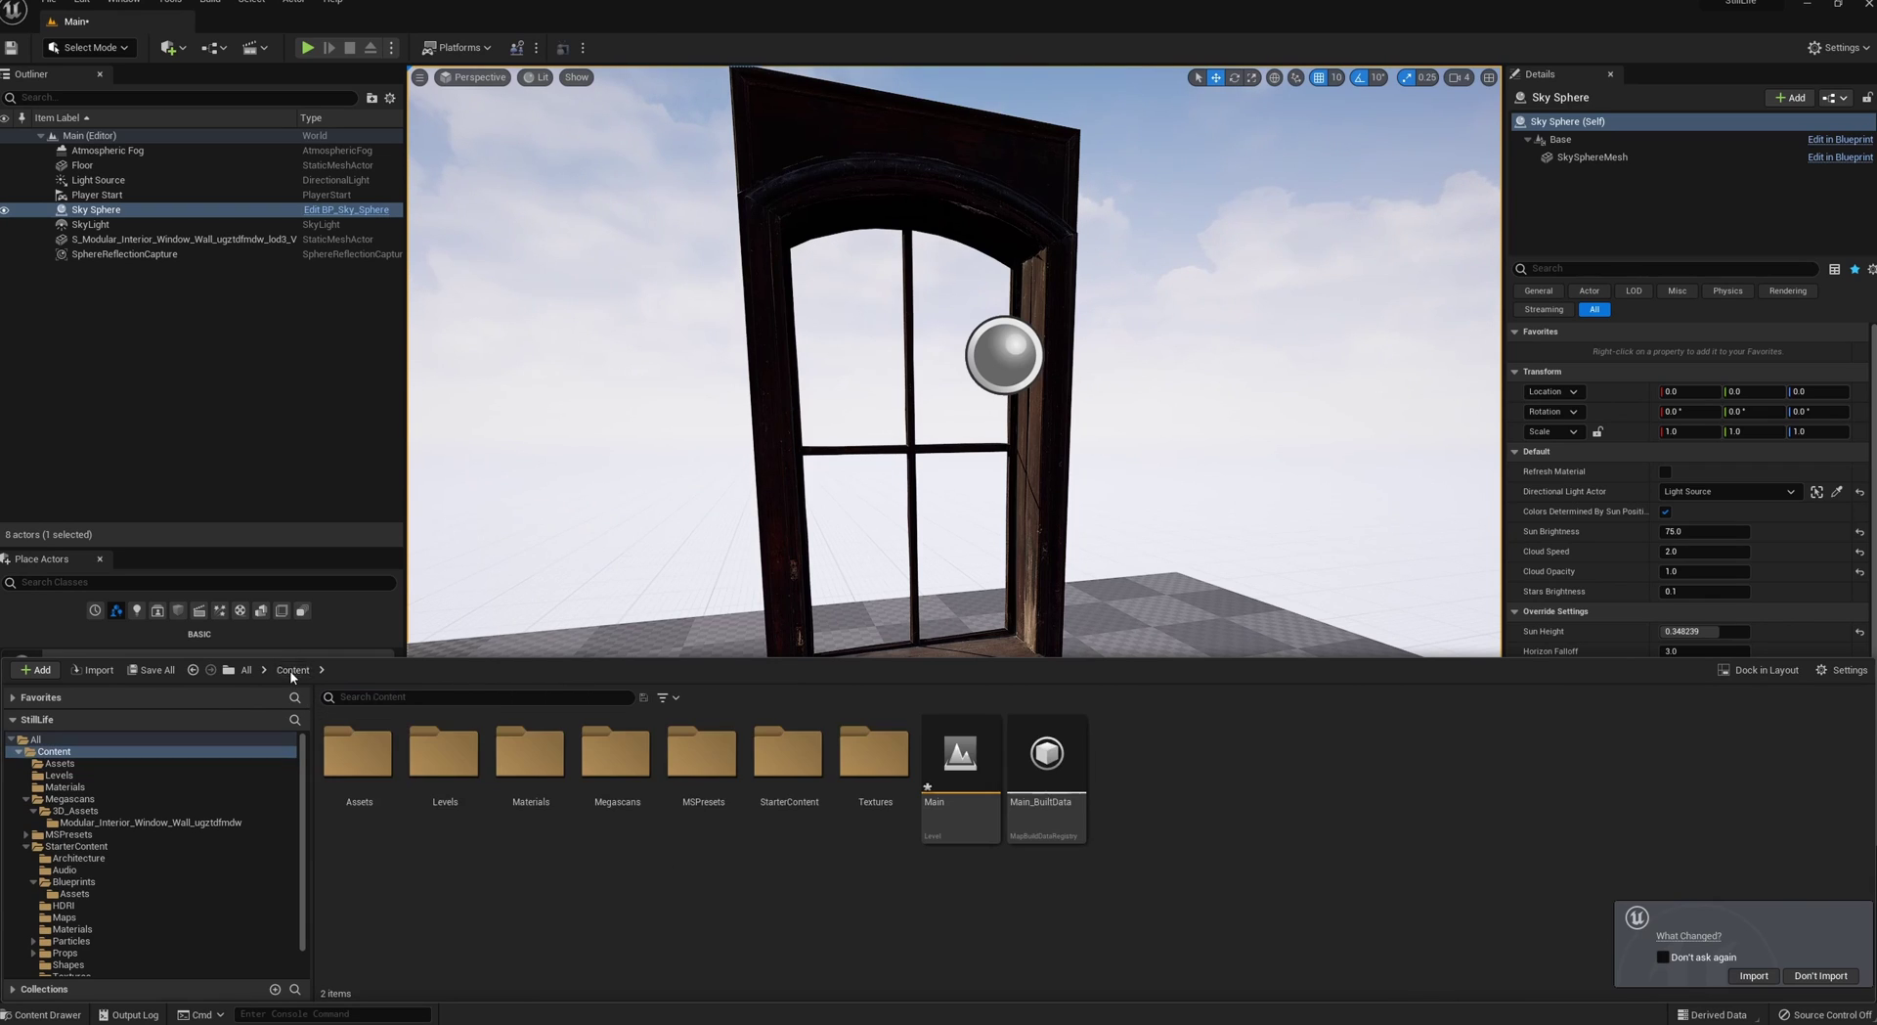
pyautogui.doubleClick(863, 762)
pyautogui.rightClick(655, 844)
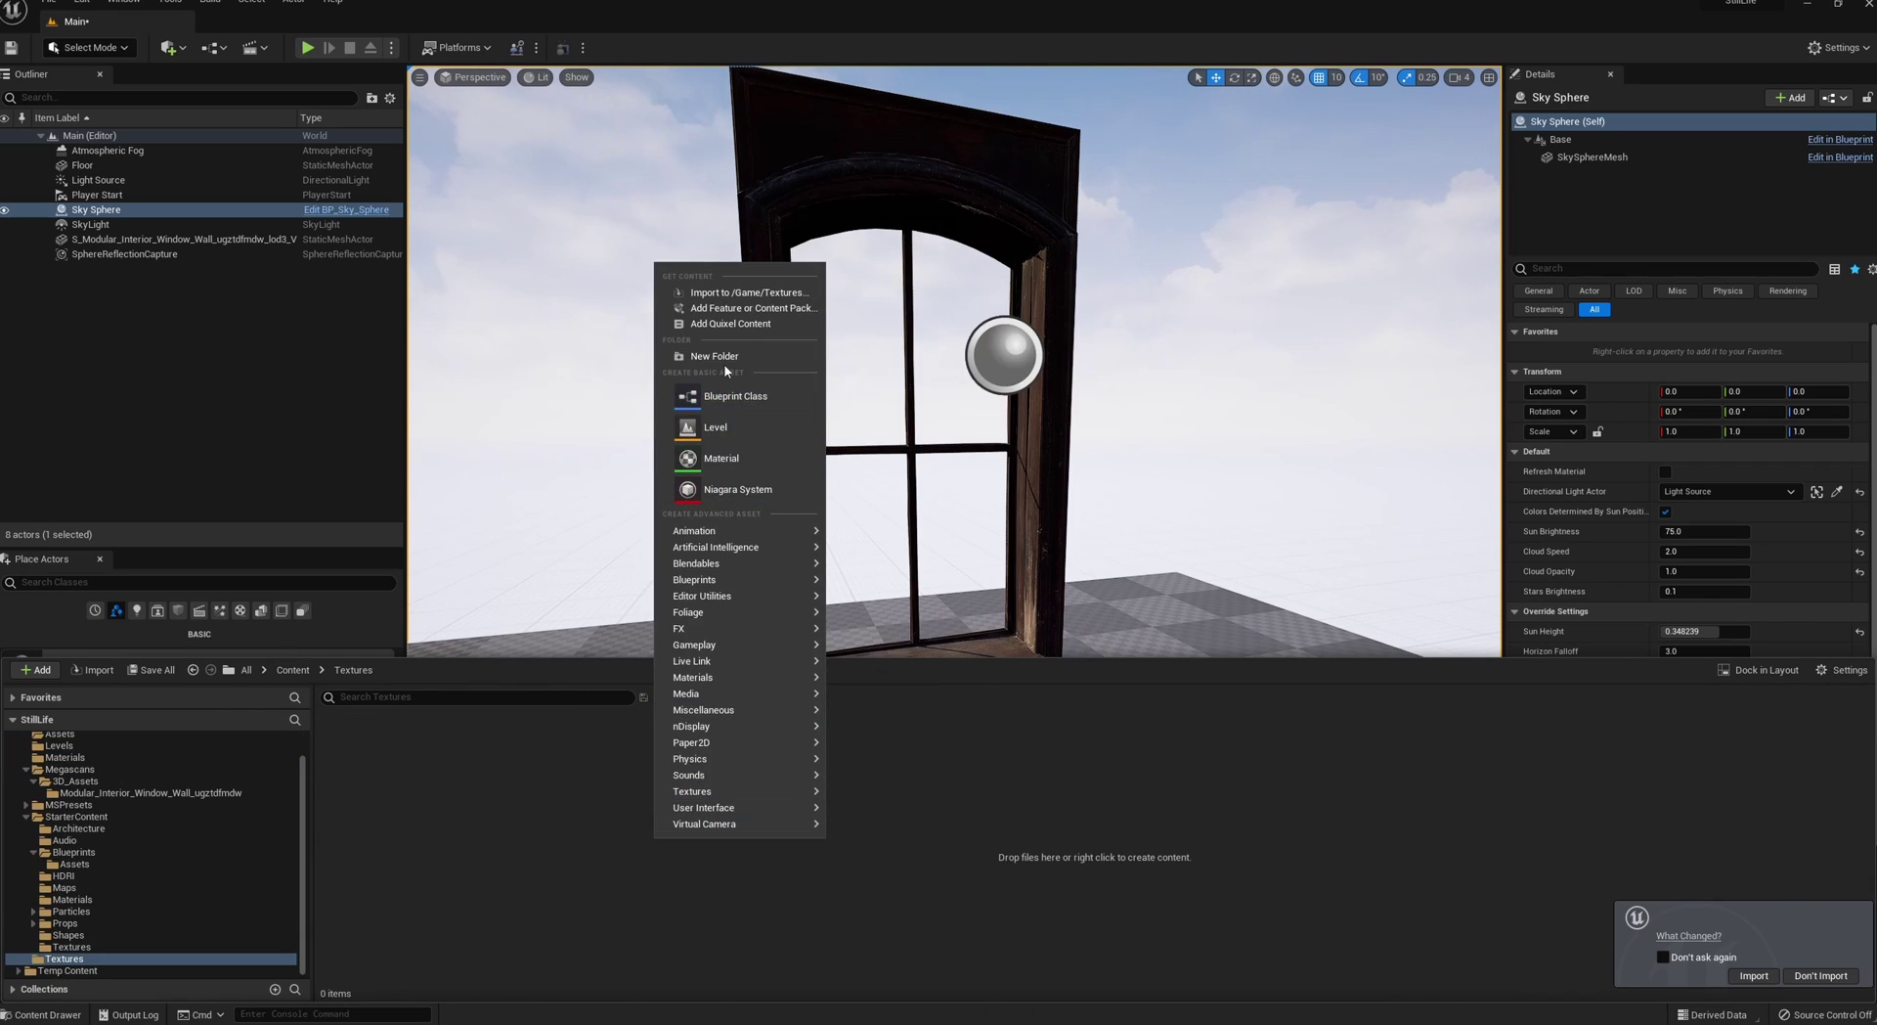
pyautogui.click(729, 292)
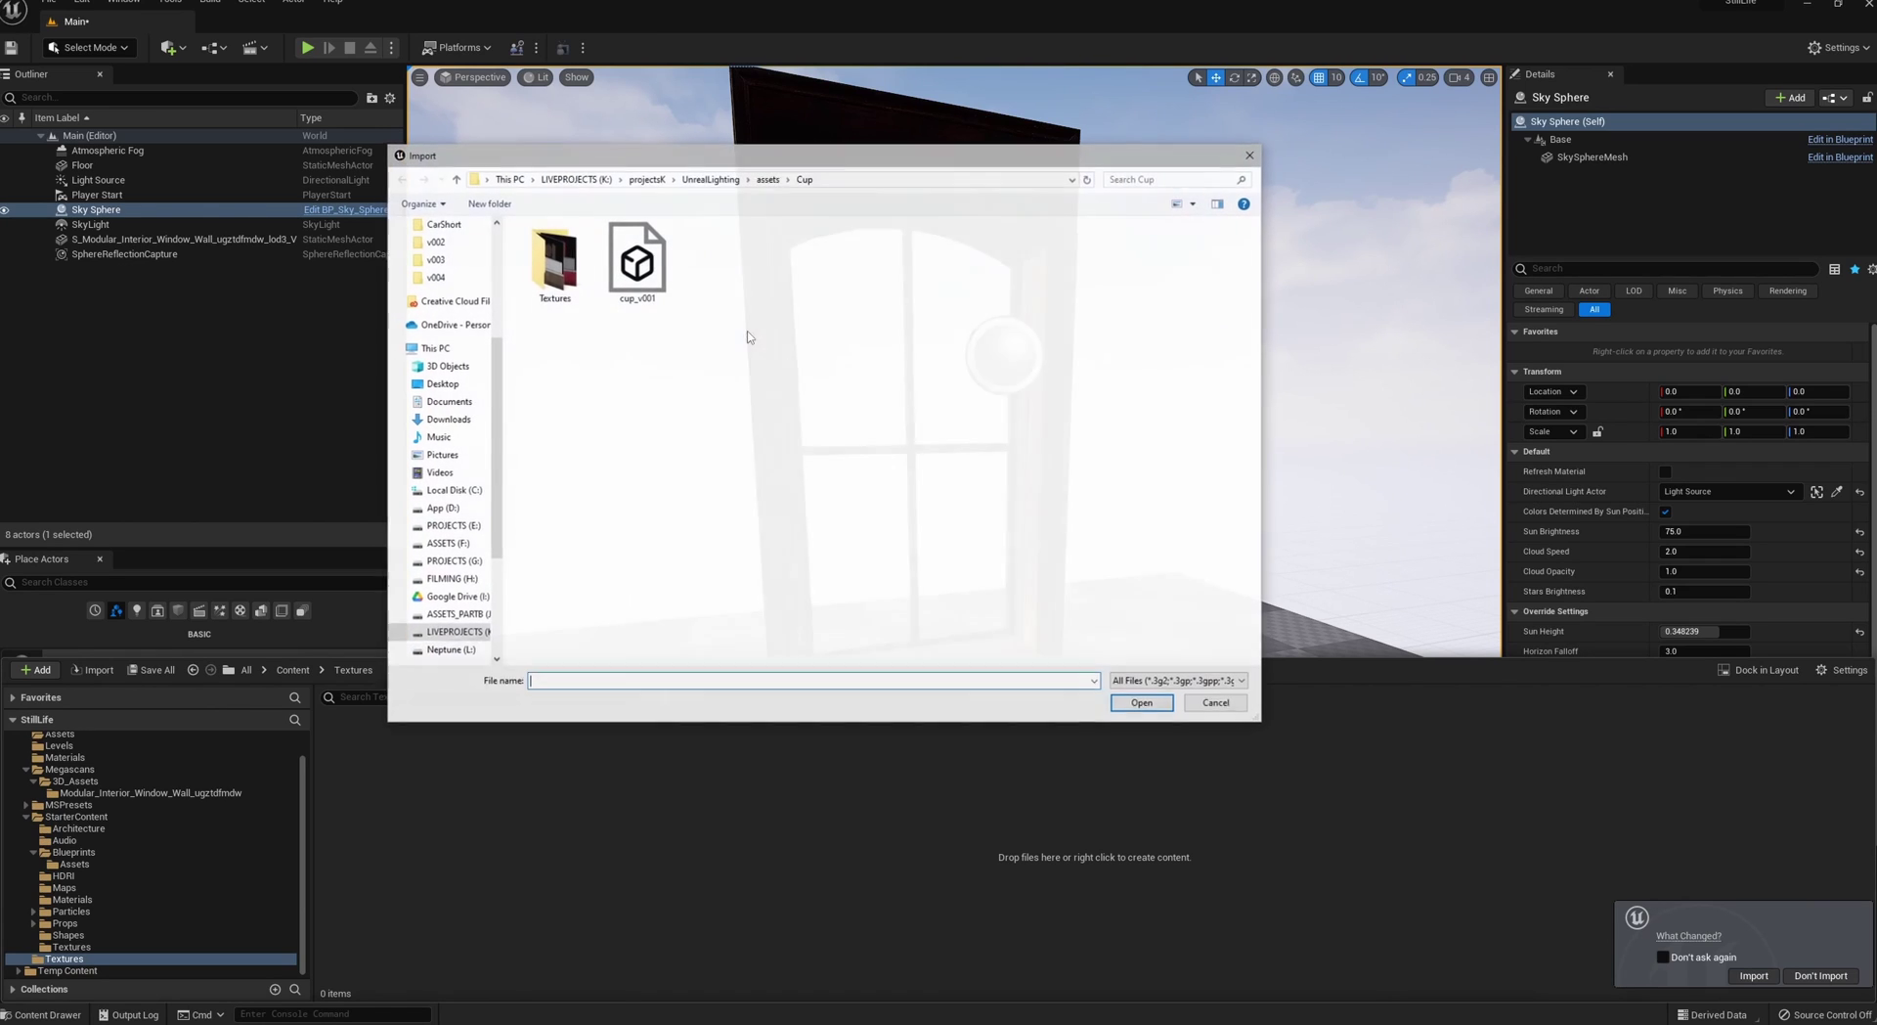
pyautogui.doubleClick(554, 259)
pyautogui.click(622, 286)
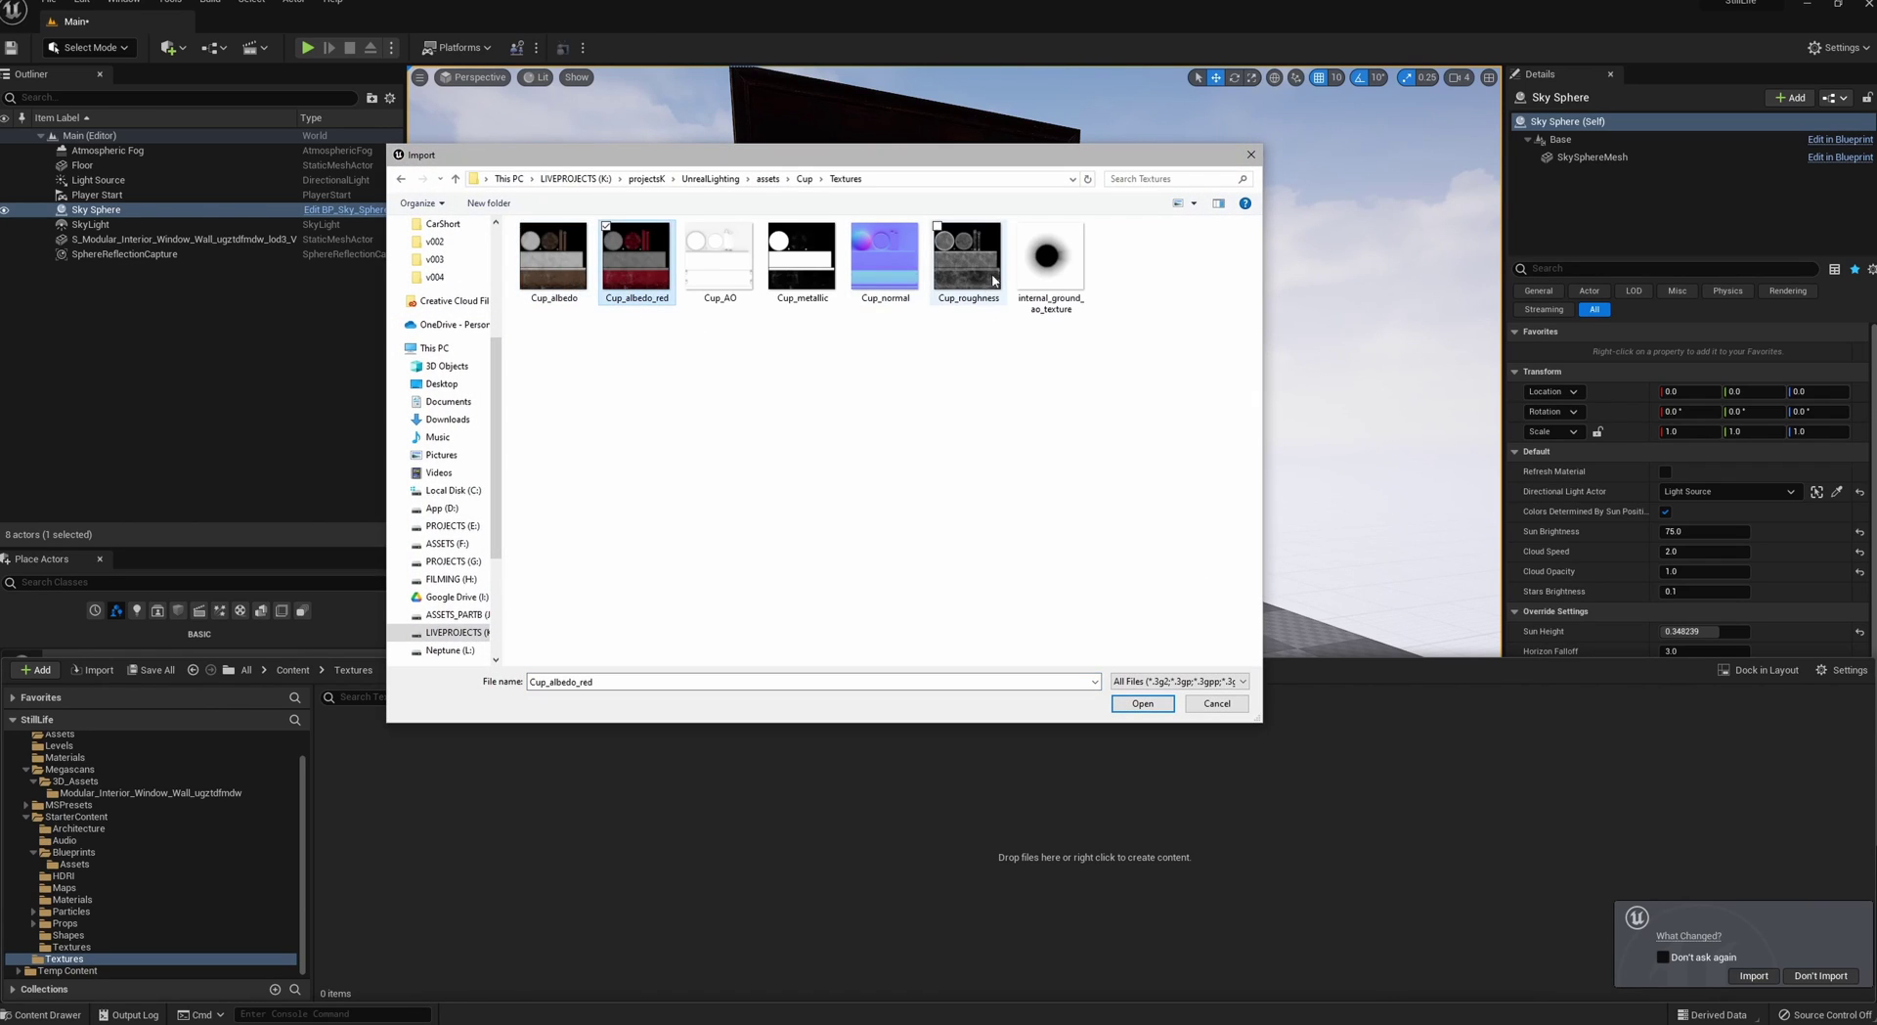
pyautogui.keyDown('shift'); pyautogui.click(1037, 268); pyautogui.keyUp('shift')
pyautogui.click(1141, 703)
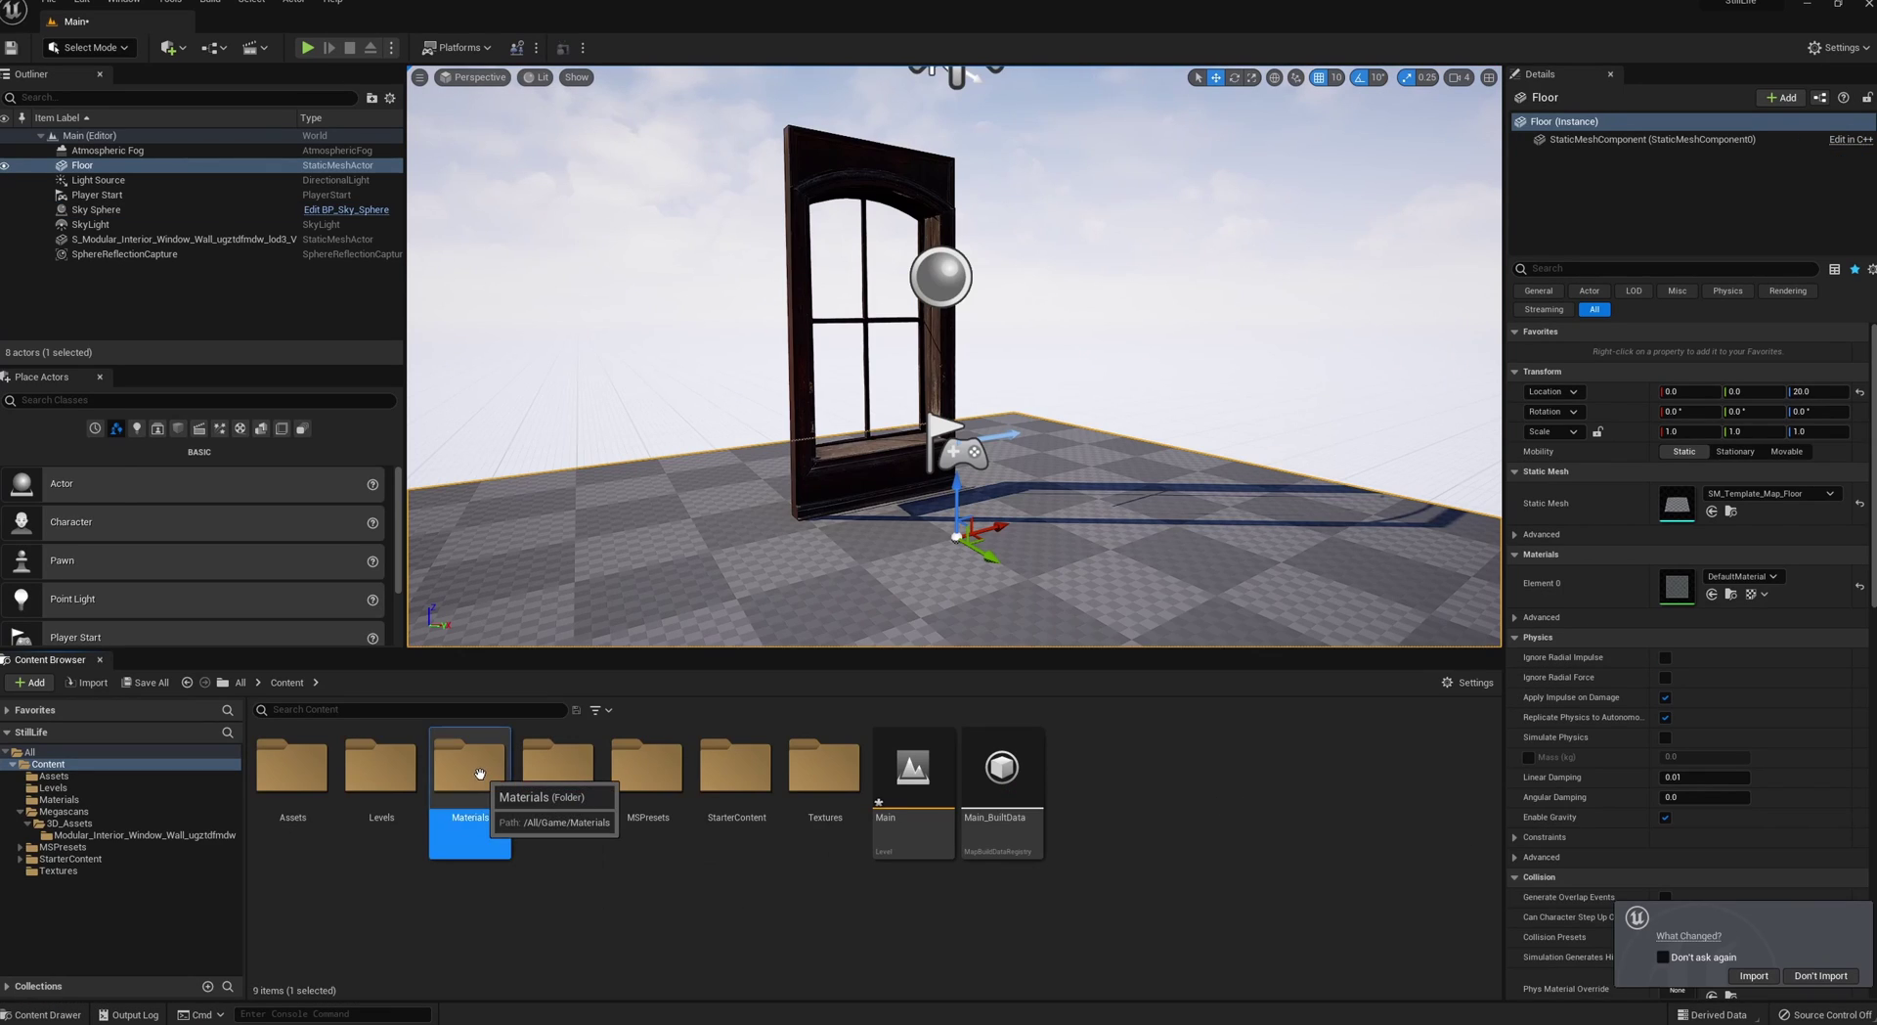
# - Create a new material named Cup in the Materials folder and open it in the material editor
pyautogui.doubleClick(470, 768)
pyautogui.rightClick(492, 858)
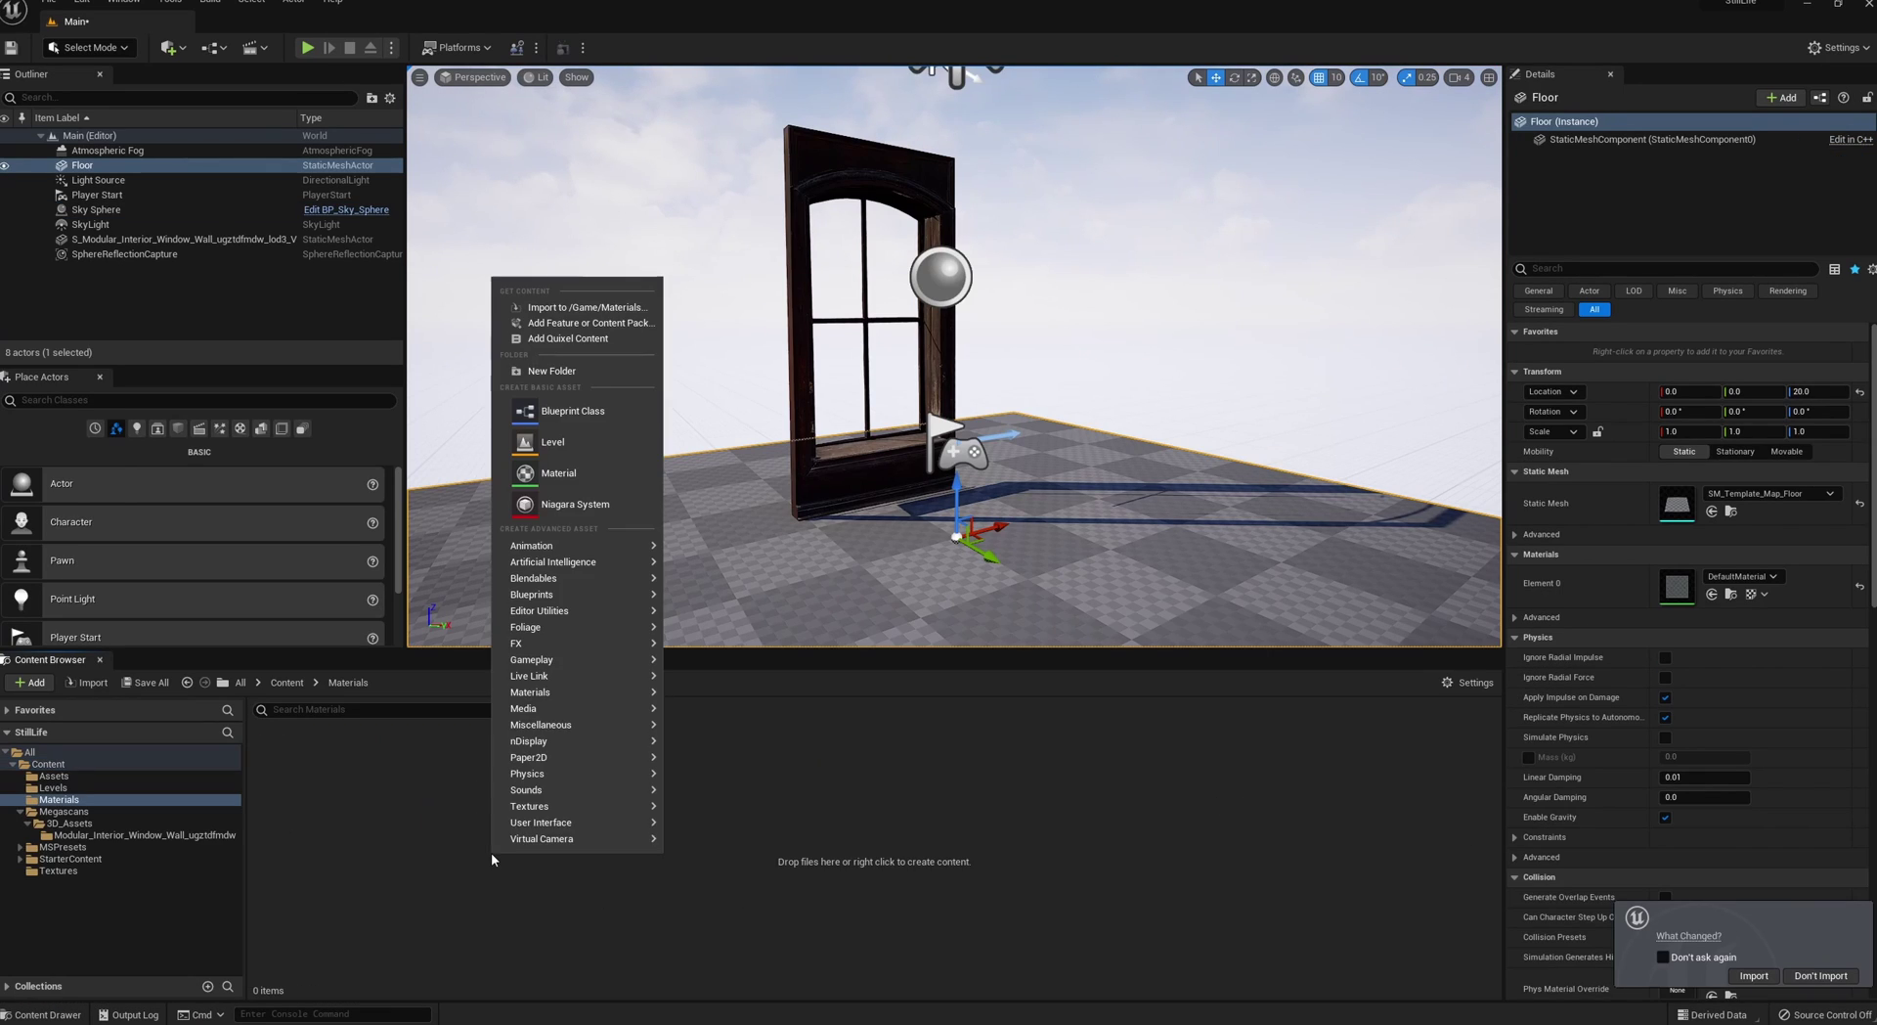
pyautogui.click(559, 474)
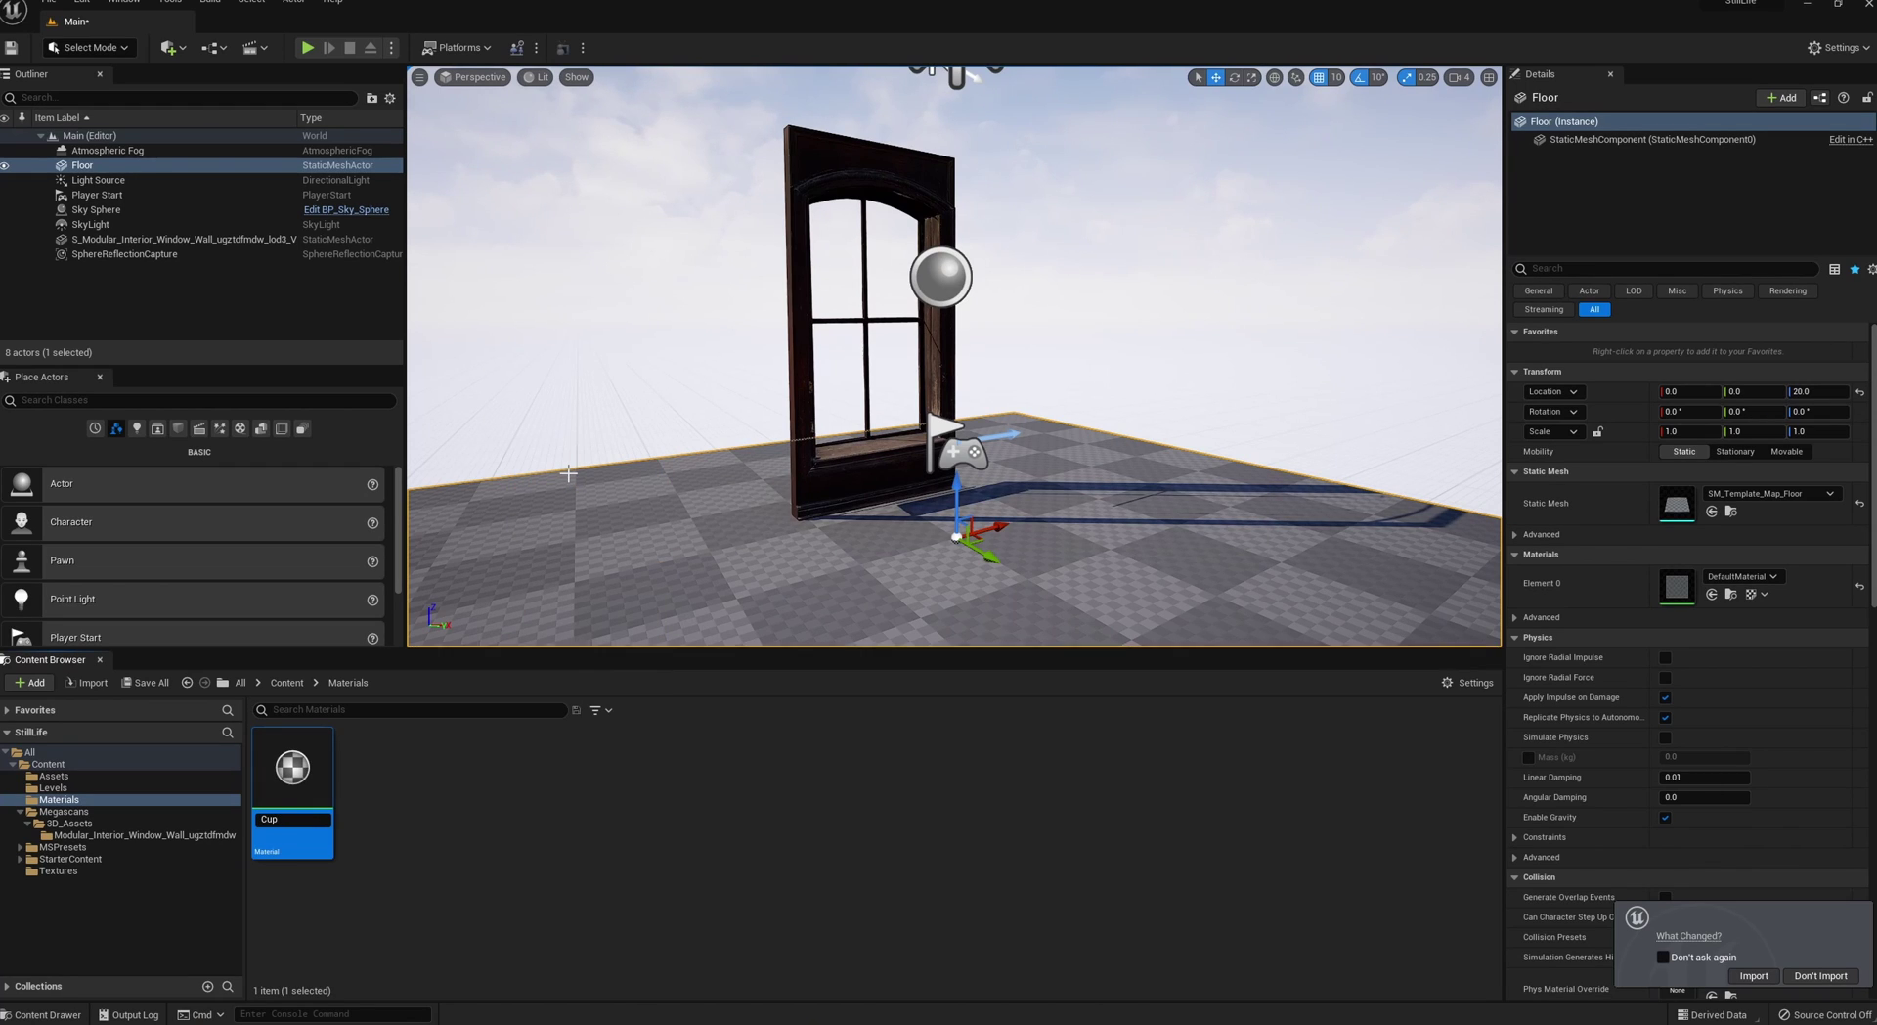
pyautogui.press('Return')
pyautogui.doubleClick(292, 772)
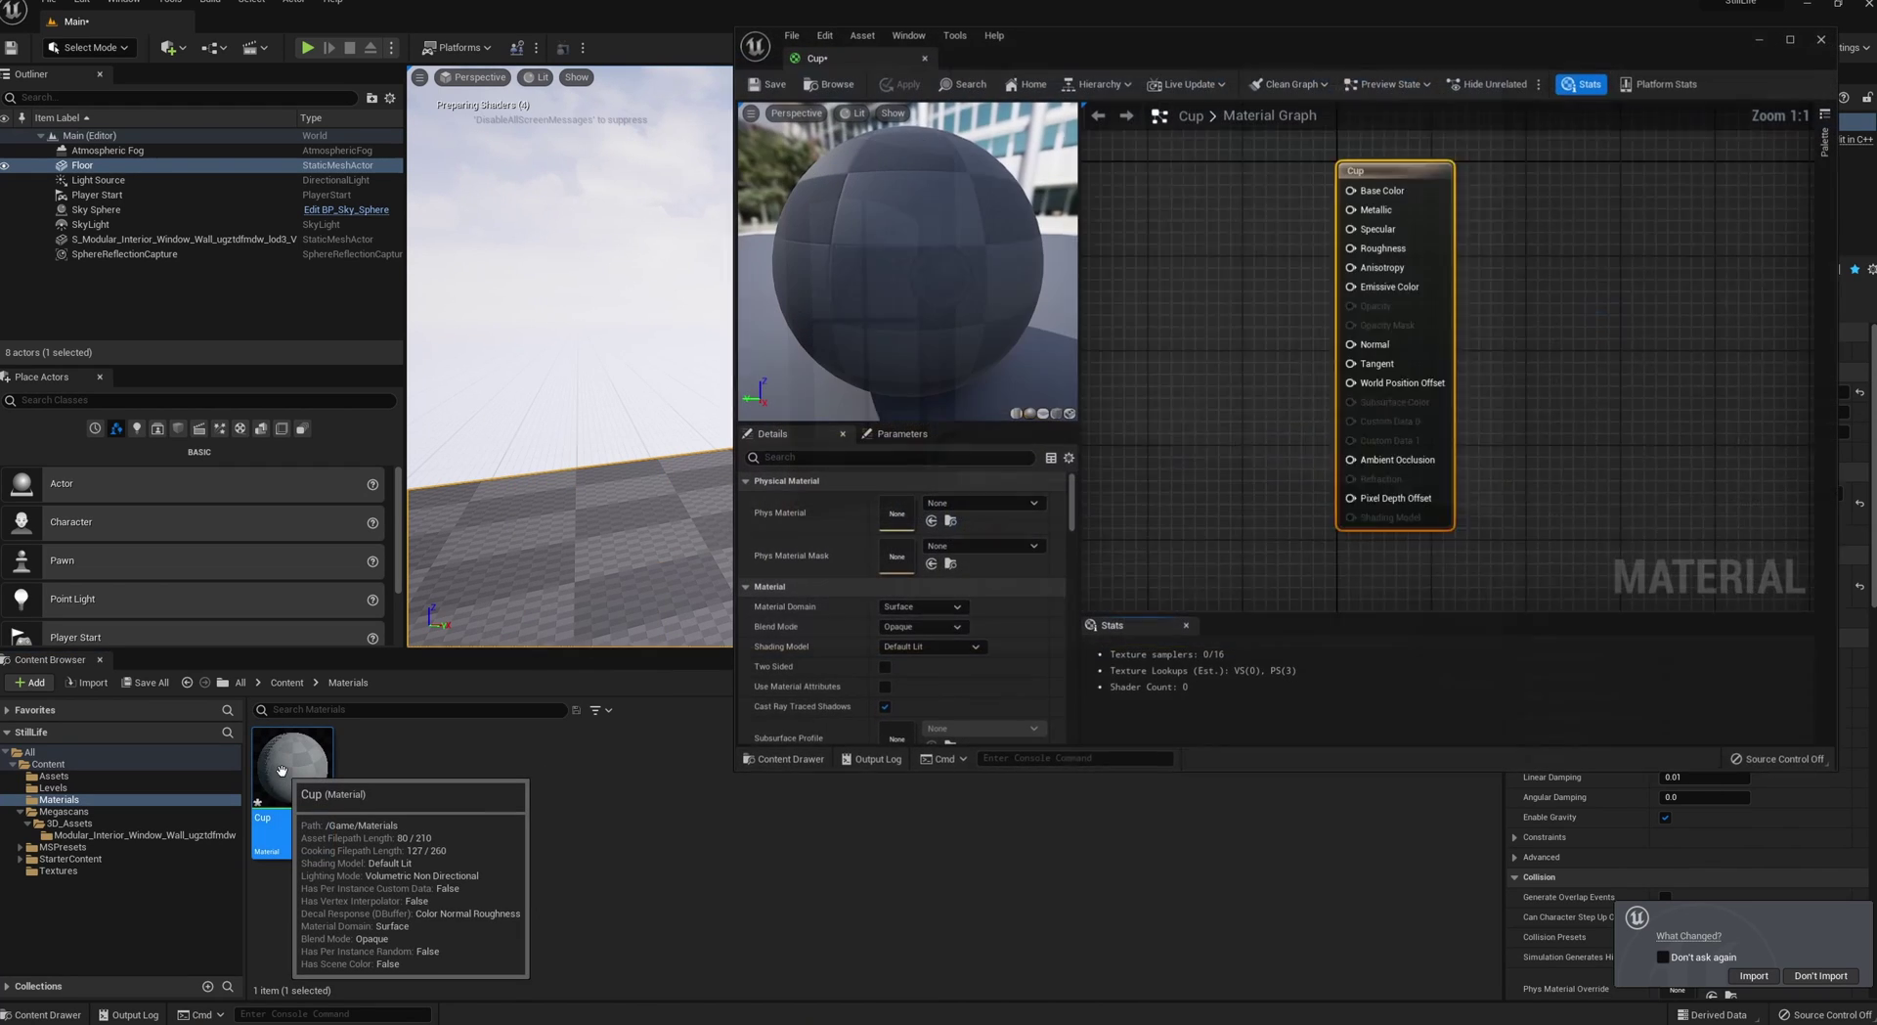
# - Add the Cup_albedo_red, Cup_AO, Cup_metallic, Cup_normal and Cup_roughness textures from the Textures folder to the Cup material graph
pyautogui.scroll(-3, 1350, 354)
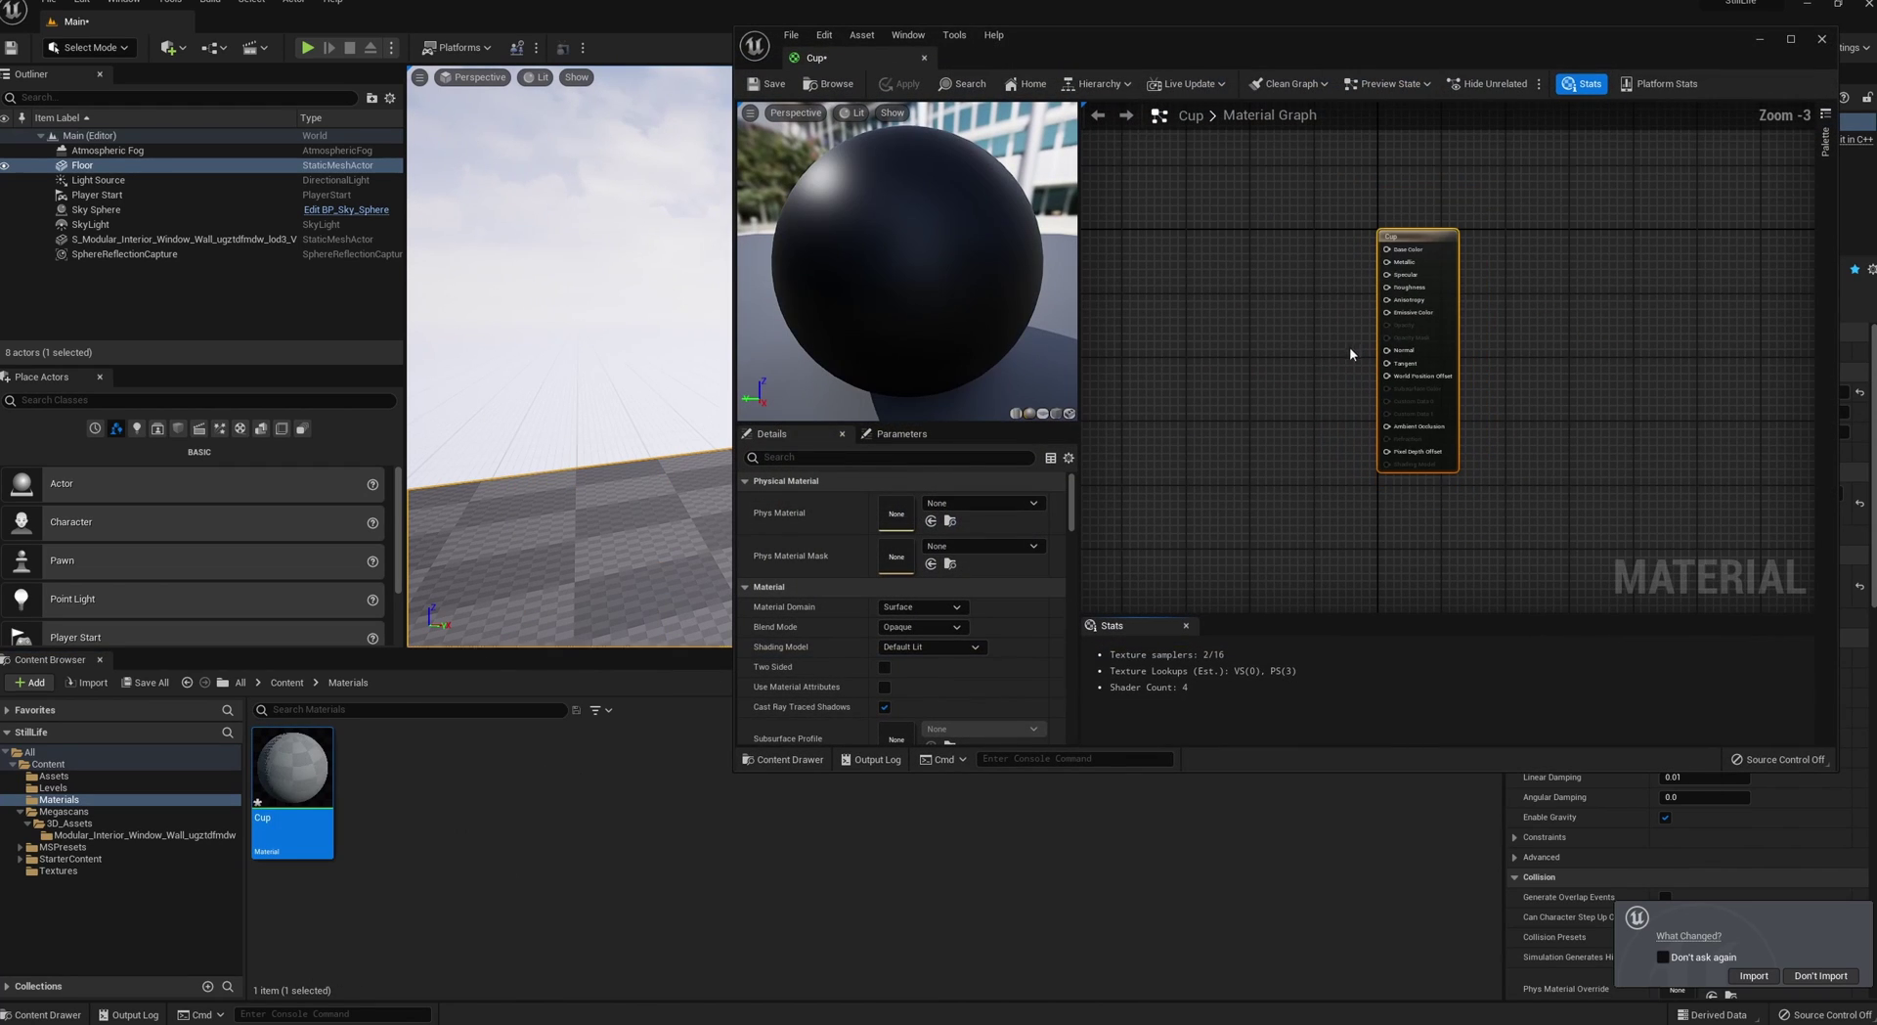
pyautogui.click(286, 682)
pyautogui.doubleClick(824, 797)
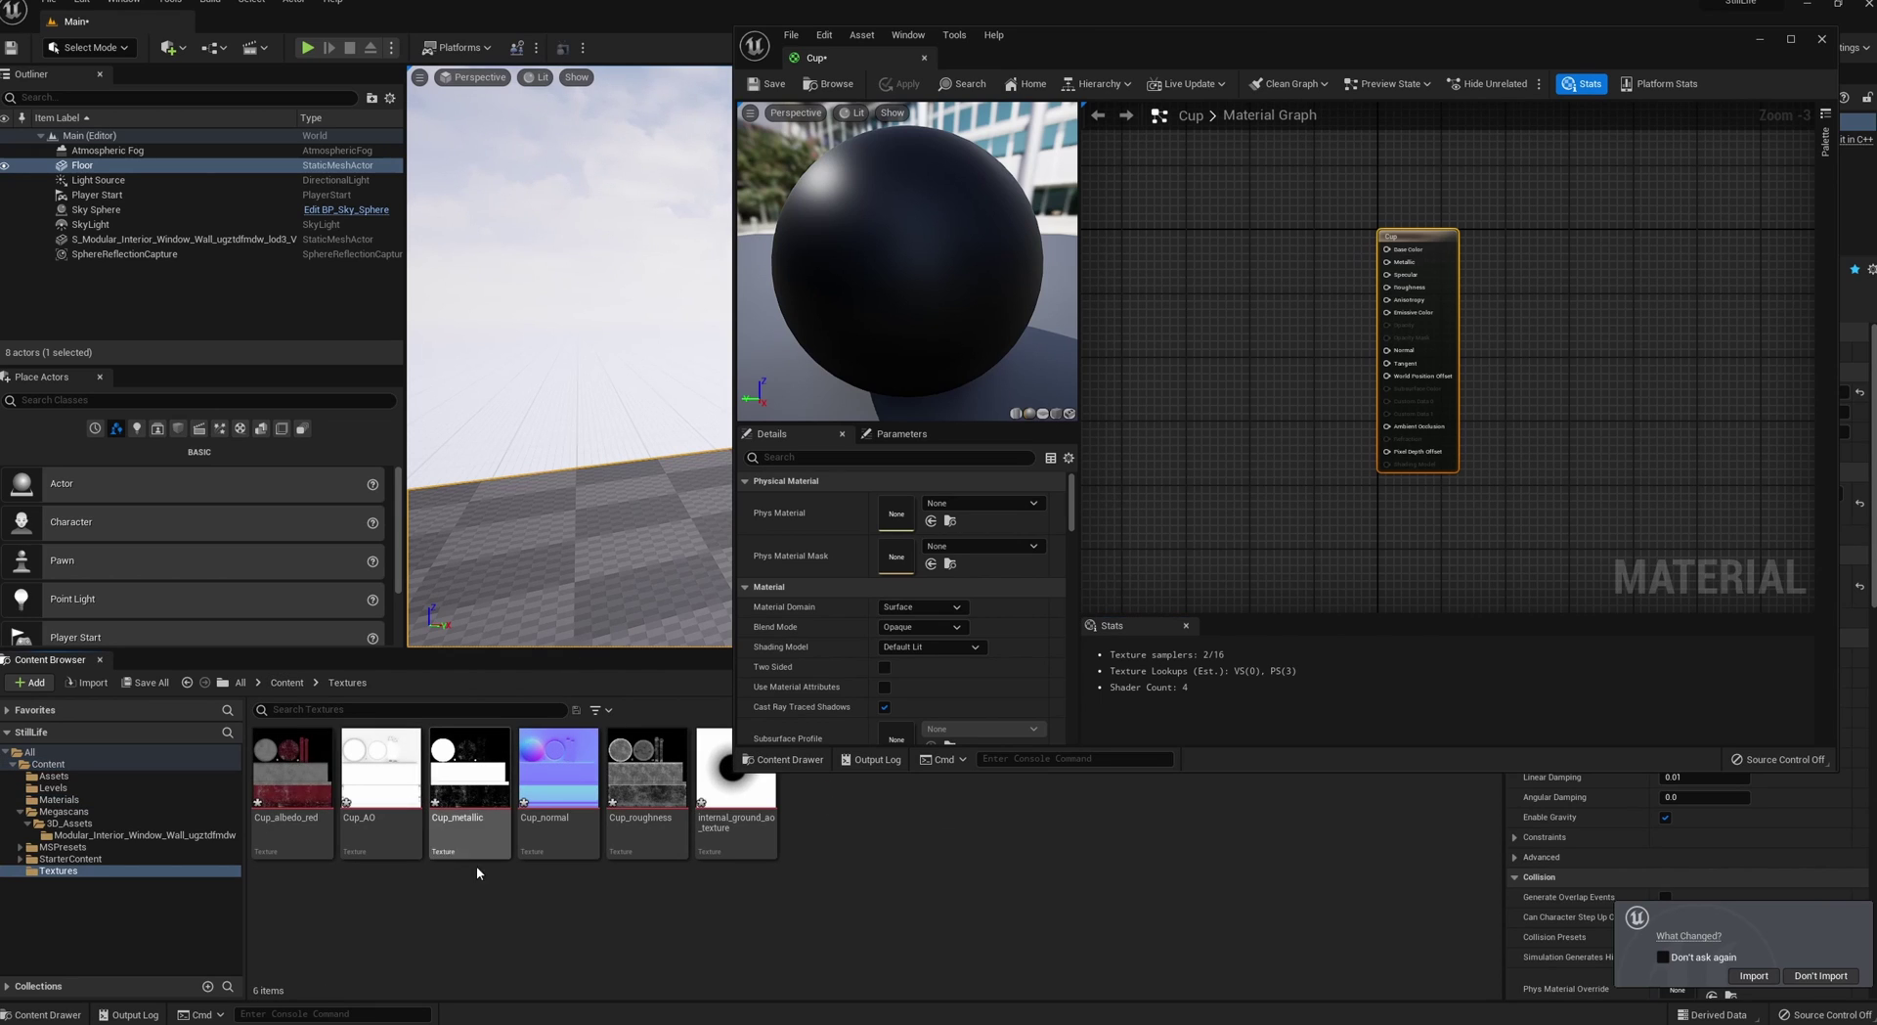
pyautogui.click(292, 773)
pyautogui.keyDown('shift'); pyautogui.click(646, 773); pyautogui.keyUp('shift')
pyautogui.moveTo(646, 772); pyautogui.dragTo(1167, 246)
pyautogui.click(1225, 204)
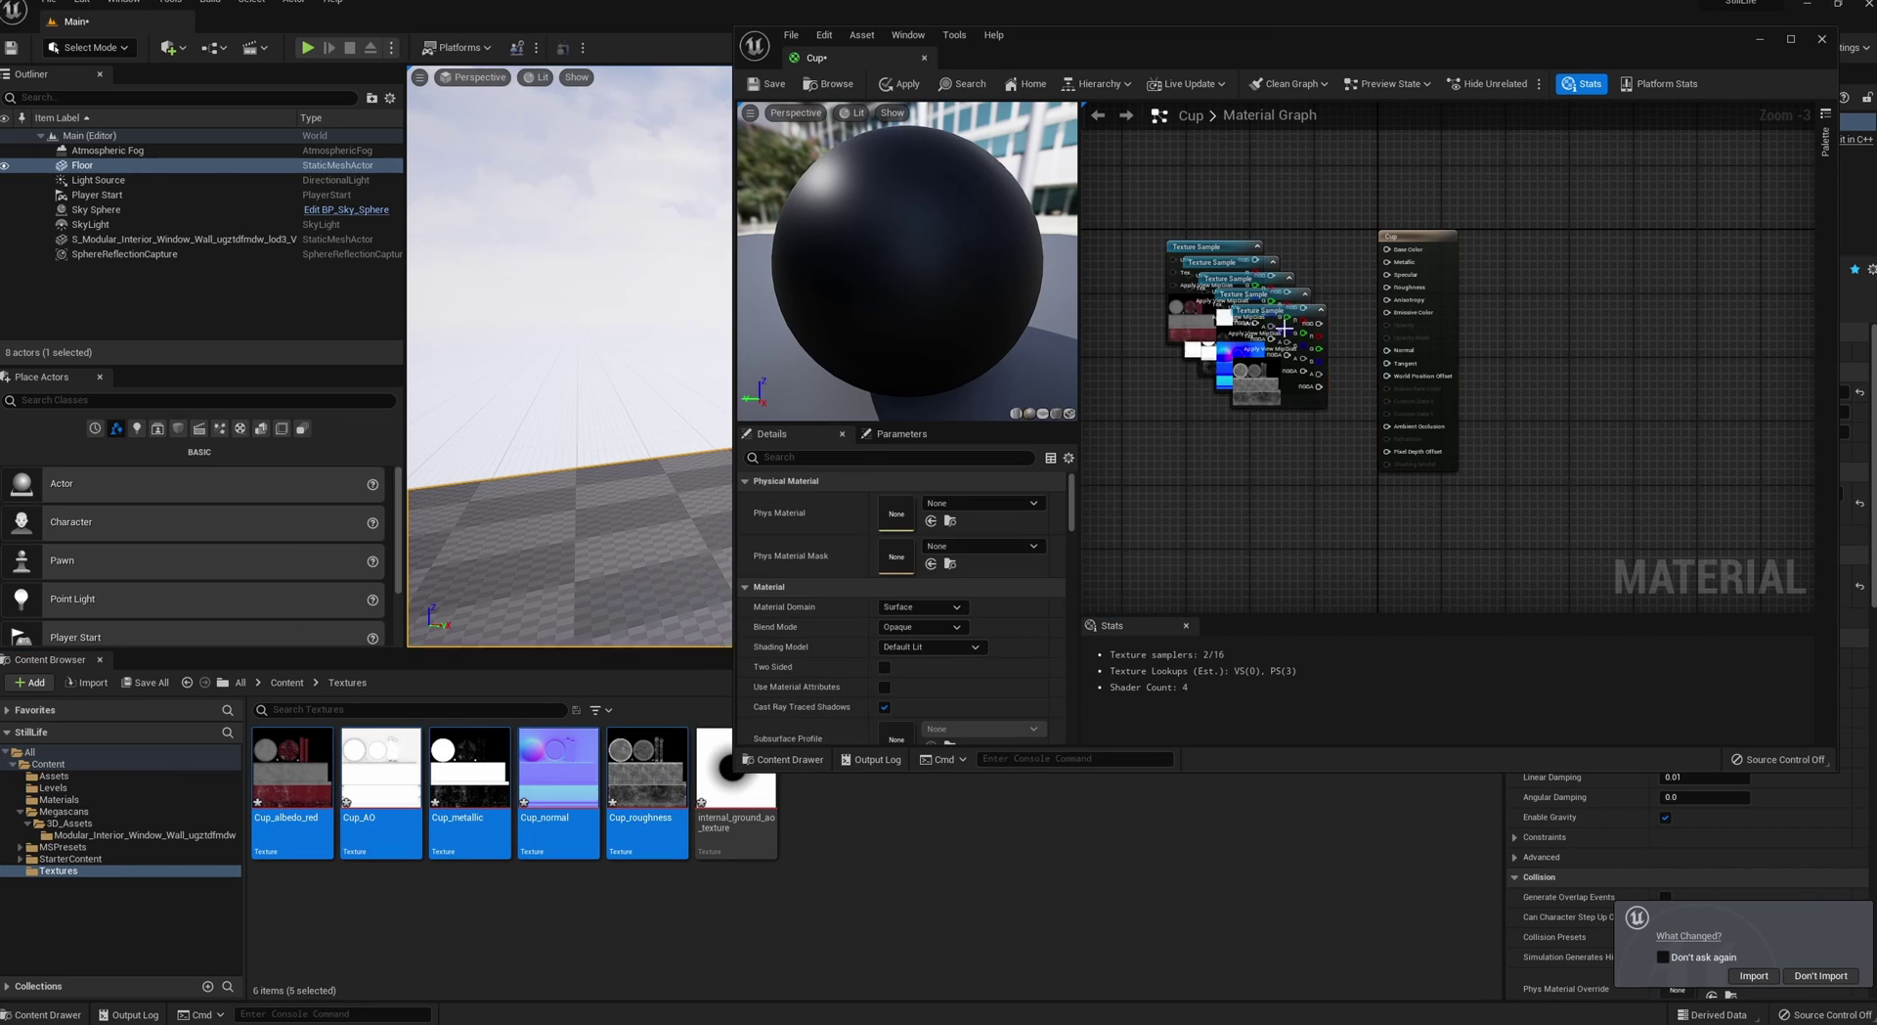
# - Spread the overlapping texture sample nodes apart in the graph so each one's outputs are accessible
pyautogui.moveTo(1274, 311); pyautogui.dragTo(1249, 485)
pyautogui.moveTo(1217, 248); pyautogui.dragTo(1245, 184)
pyautogui.moveTo(1225, 278); pyautogui.dragTo(1139, 245)
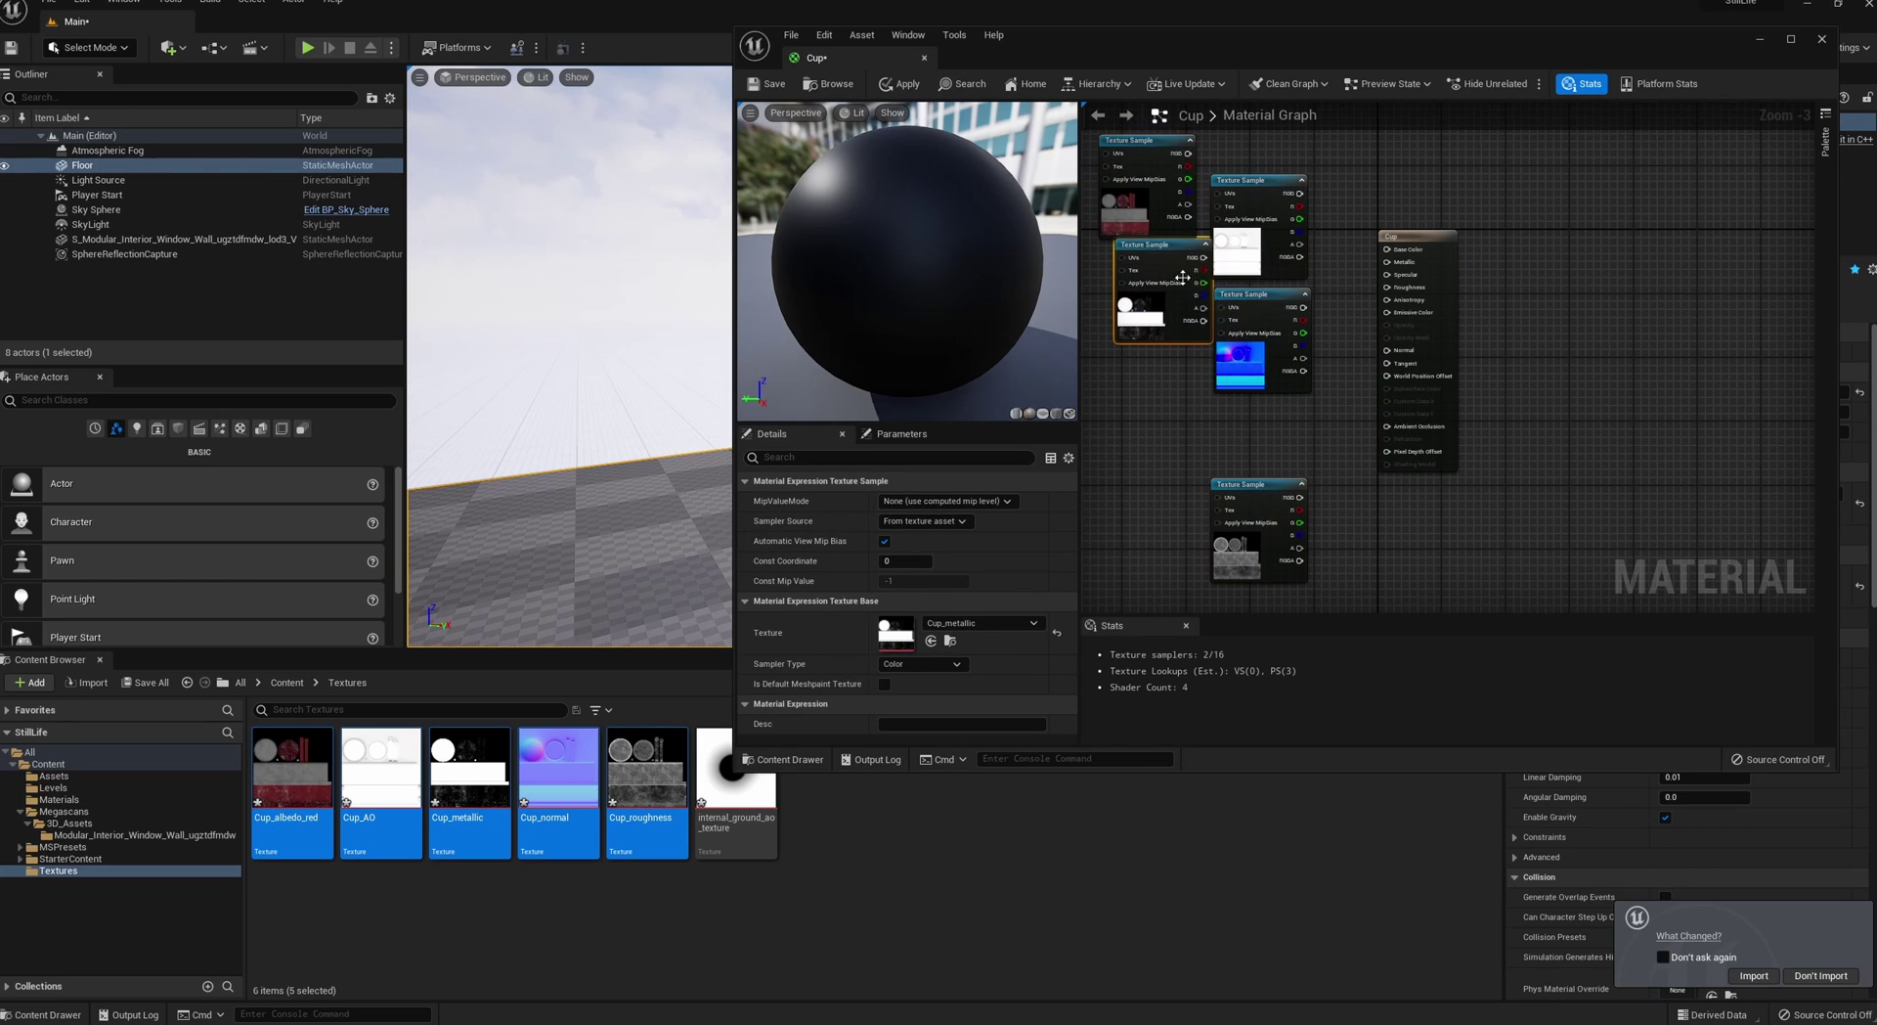
pyautogui.moveTo(1249, 311); pyautogui.dragTo(1132, 413)
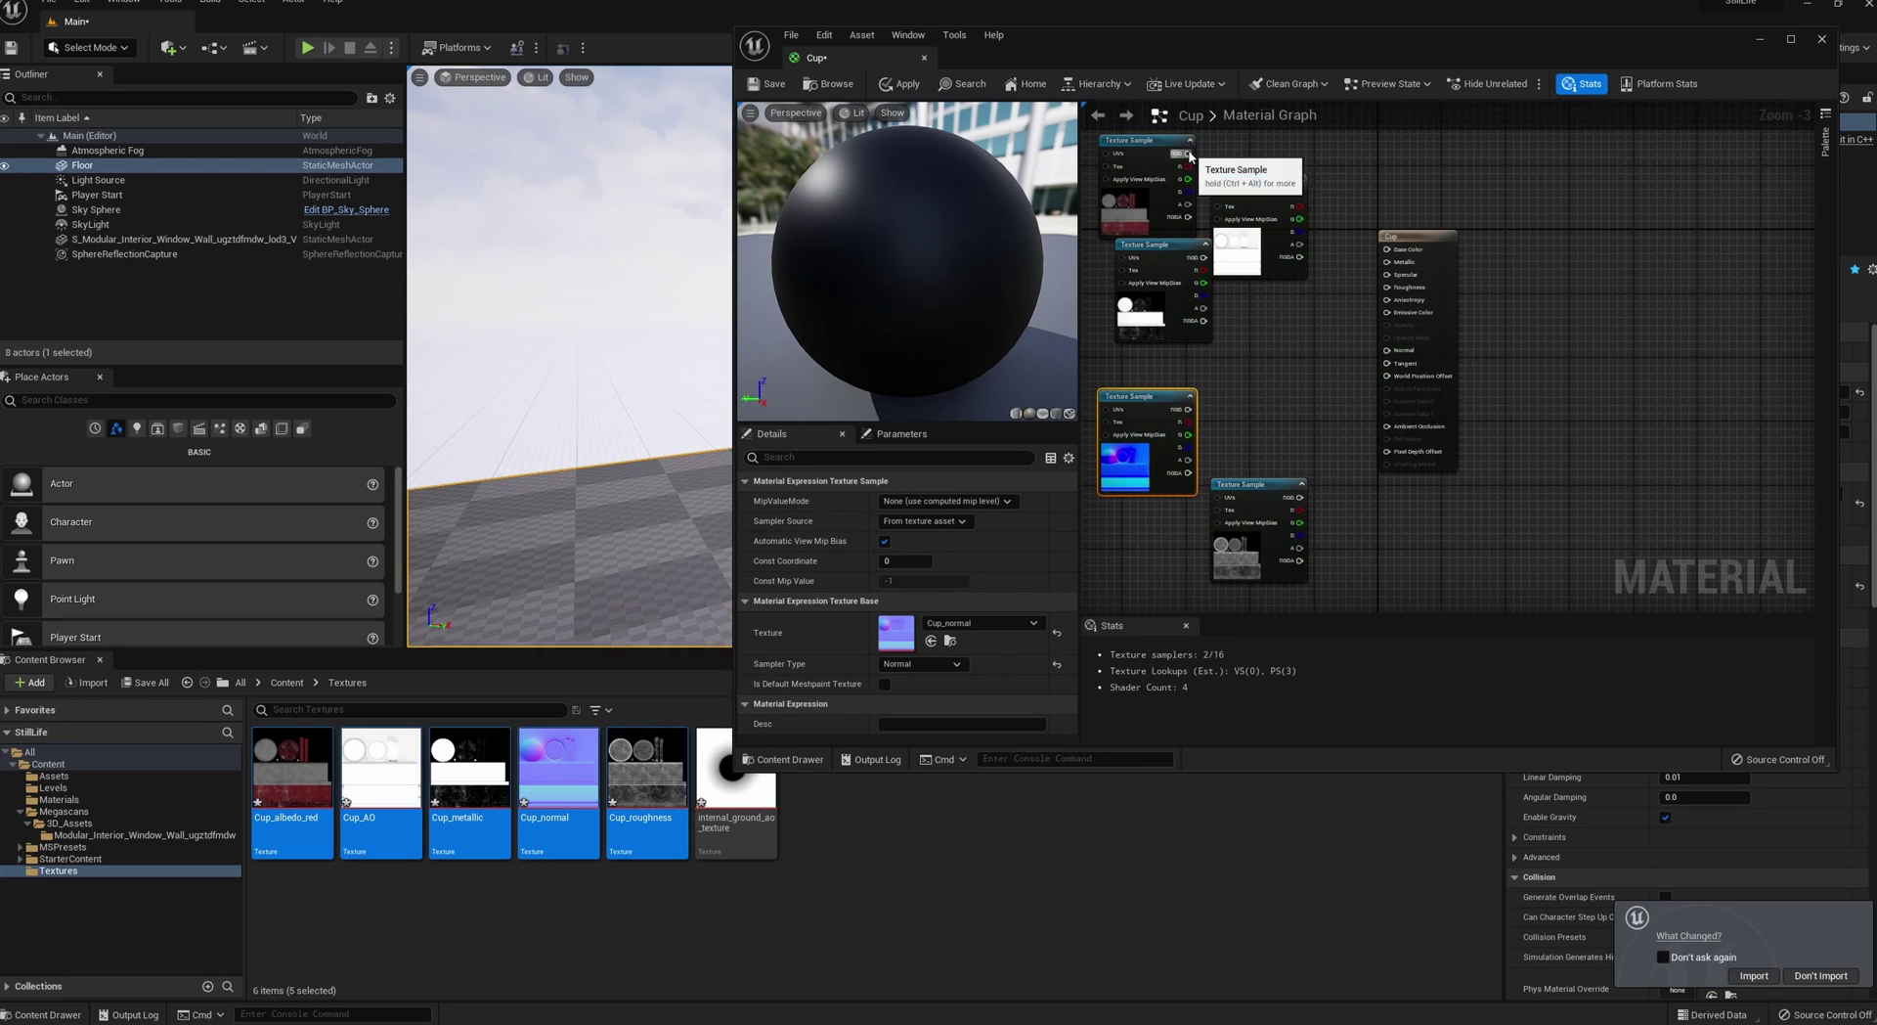
# - Connect the albedo, AO, normal, metallic and roughness textures to Base Color, Ambient Occlusion, Normal, Metallic and Roughness
pyautogui.moveTo(1190, 154); pyautogui.dragTo(1387, 250)
pyautogui.moveTo(1300, 193); pyautogui.dragTo(1387, 430)
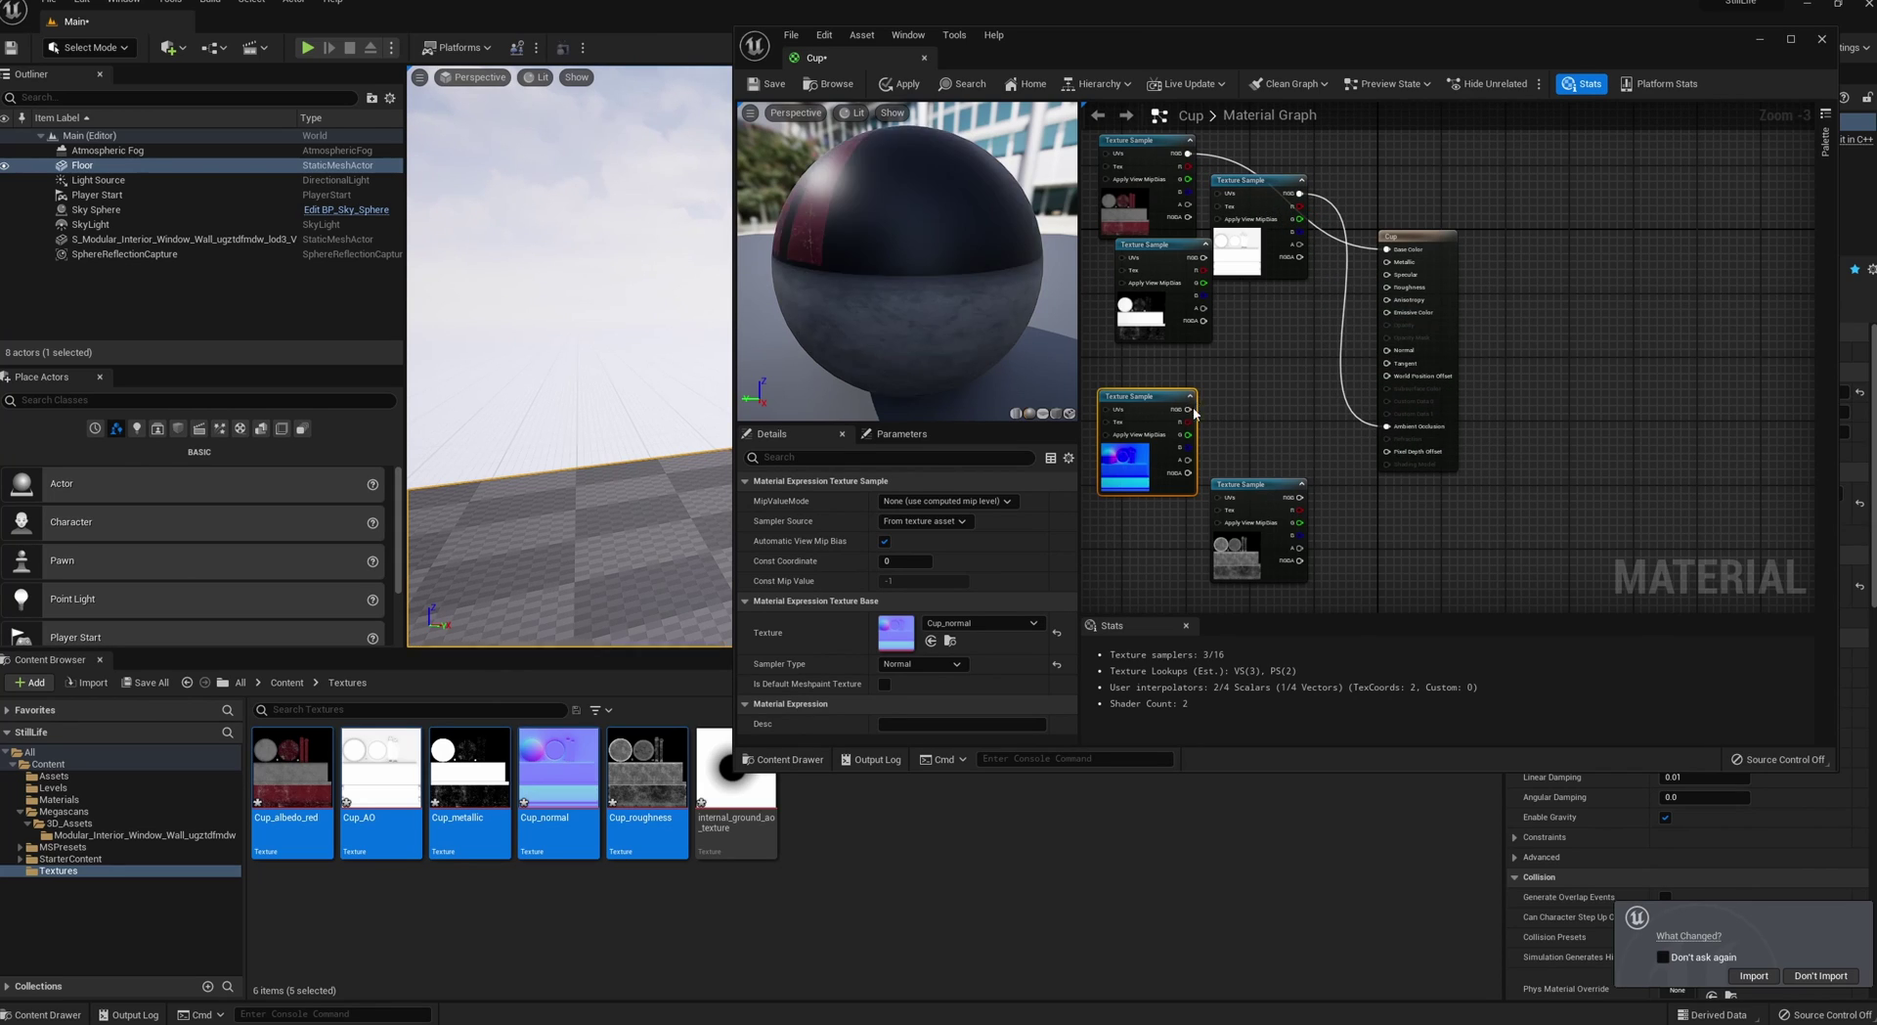
pyautogui.moveTo(1188, 409); pyautogui.dragTo(1386, 351)
pyautogui.moveTo(1204, 257); pyautogui.dragTo(1234, 277)
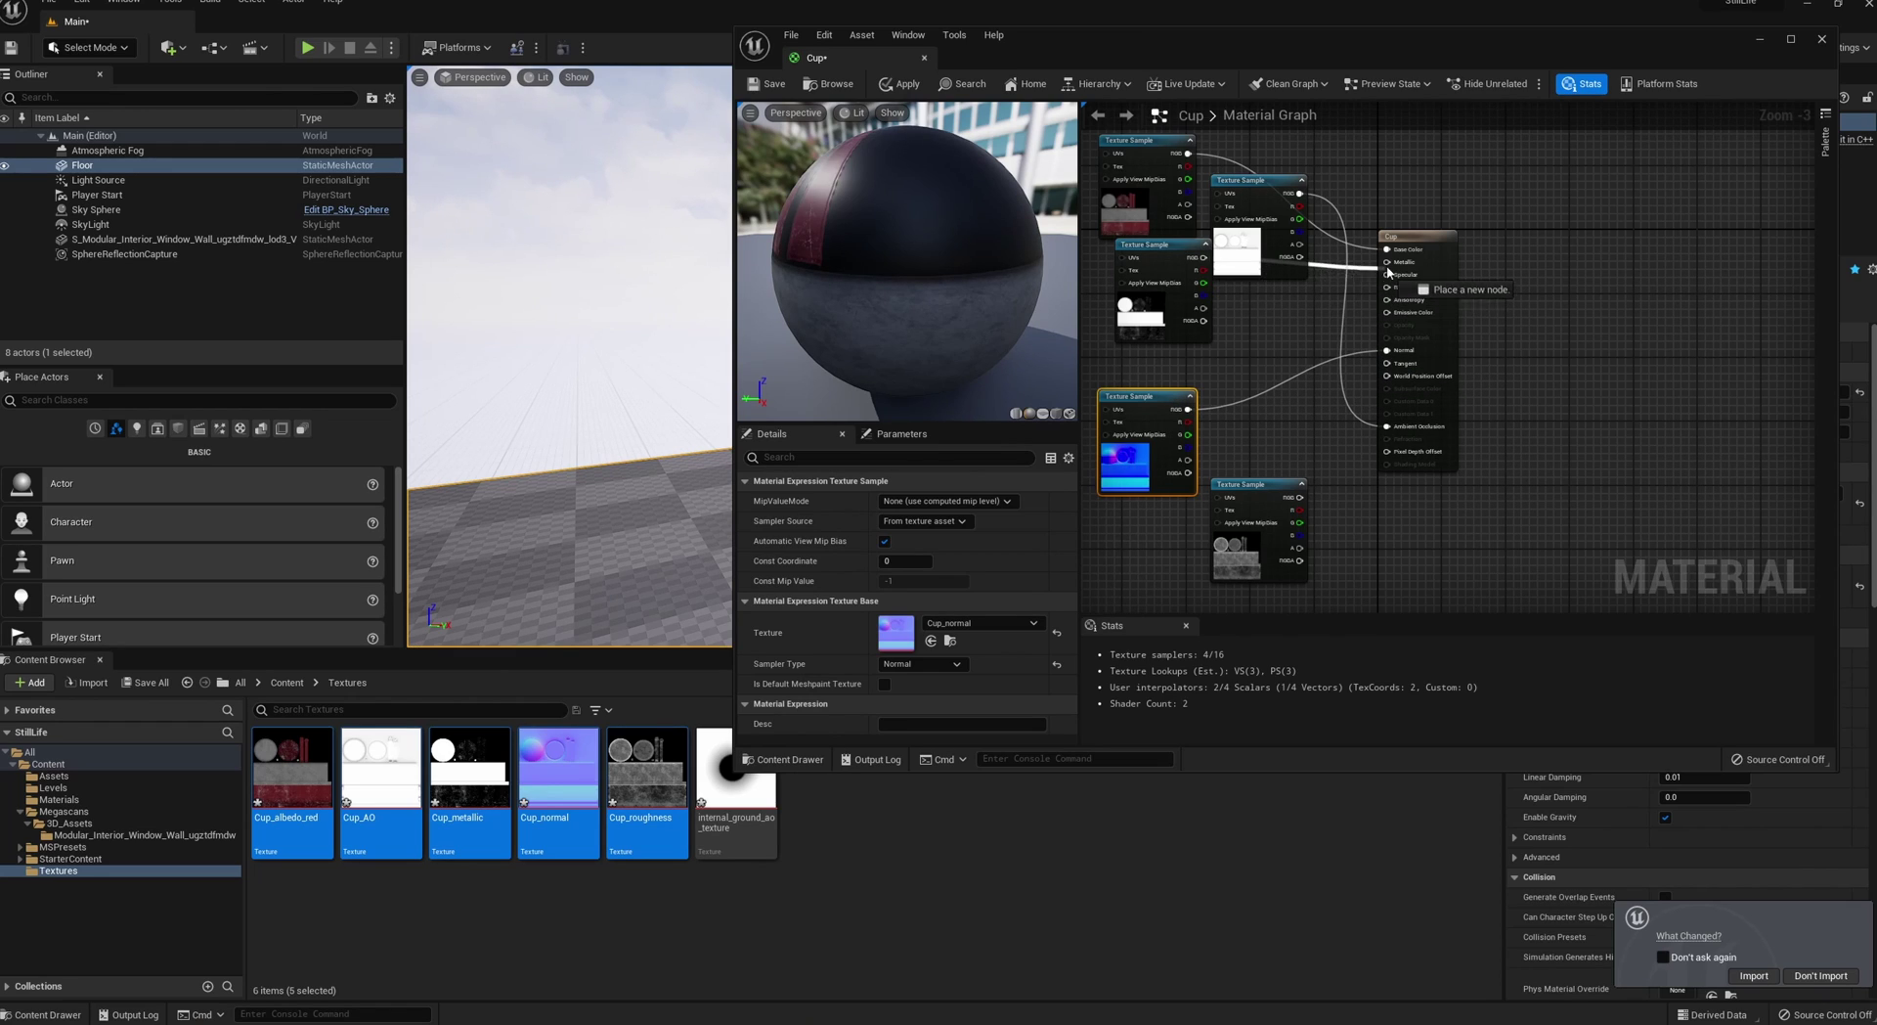
pyautogui.moveTo(1390, 269); pyautogui.dragTo(1389, 262)
pyautogui.moveTo(1297, 499); pyautogui.dragTo(1386, 288)
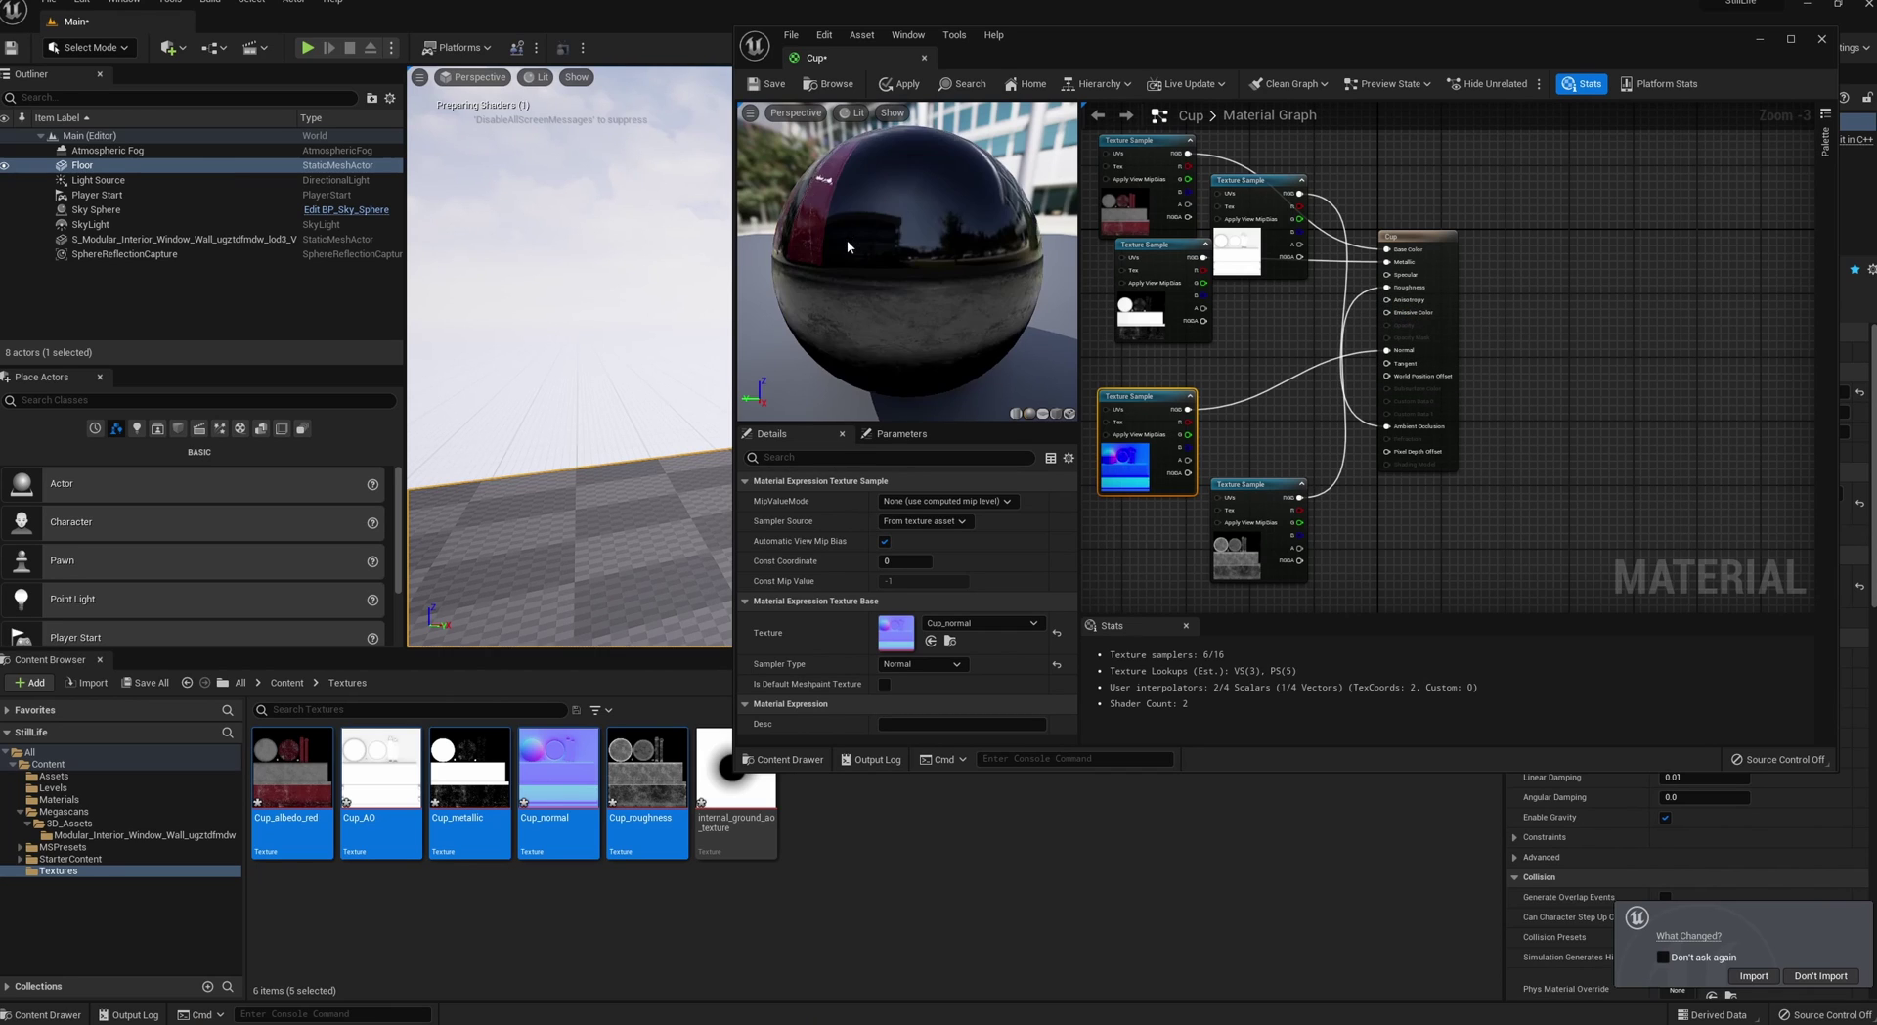
# - Check the material on the preview sphere, save the Cup material and close its editor
pyautogui.moveTo(846, 239); pyautogui.dragTo(880, 322)
pyautogui.click(767, 84)
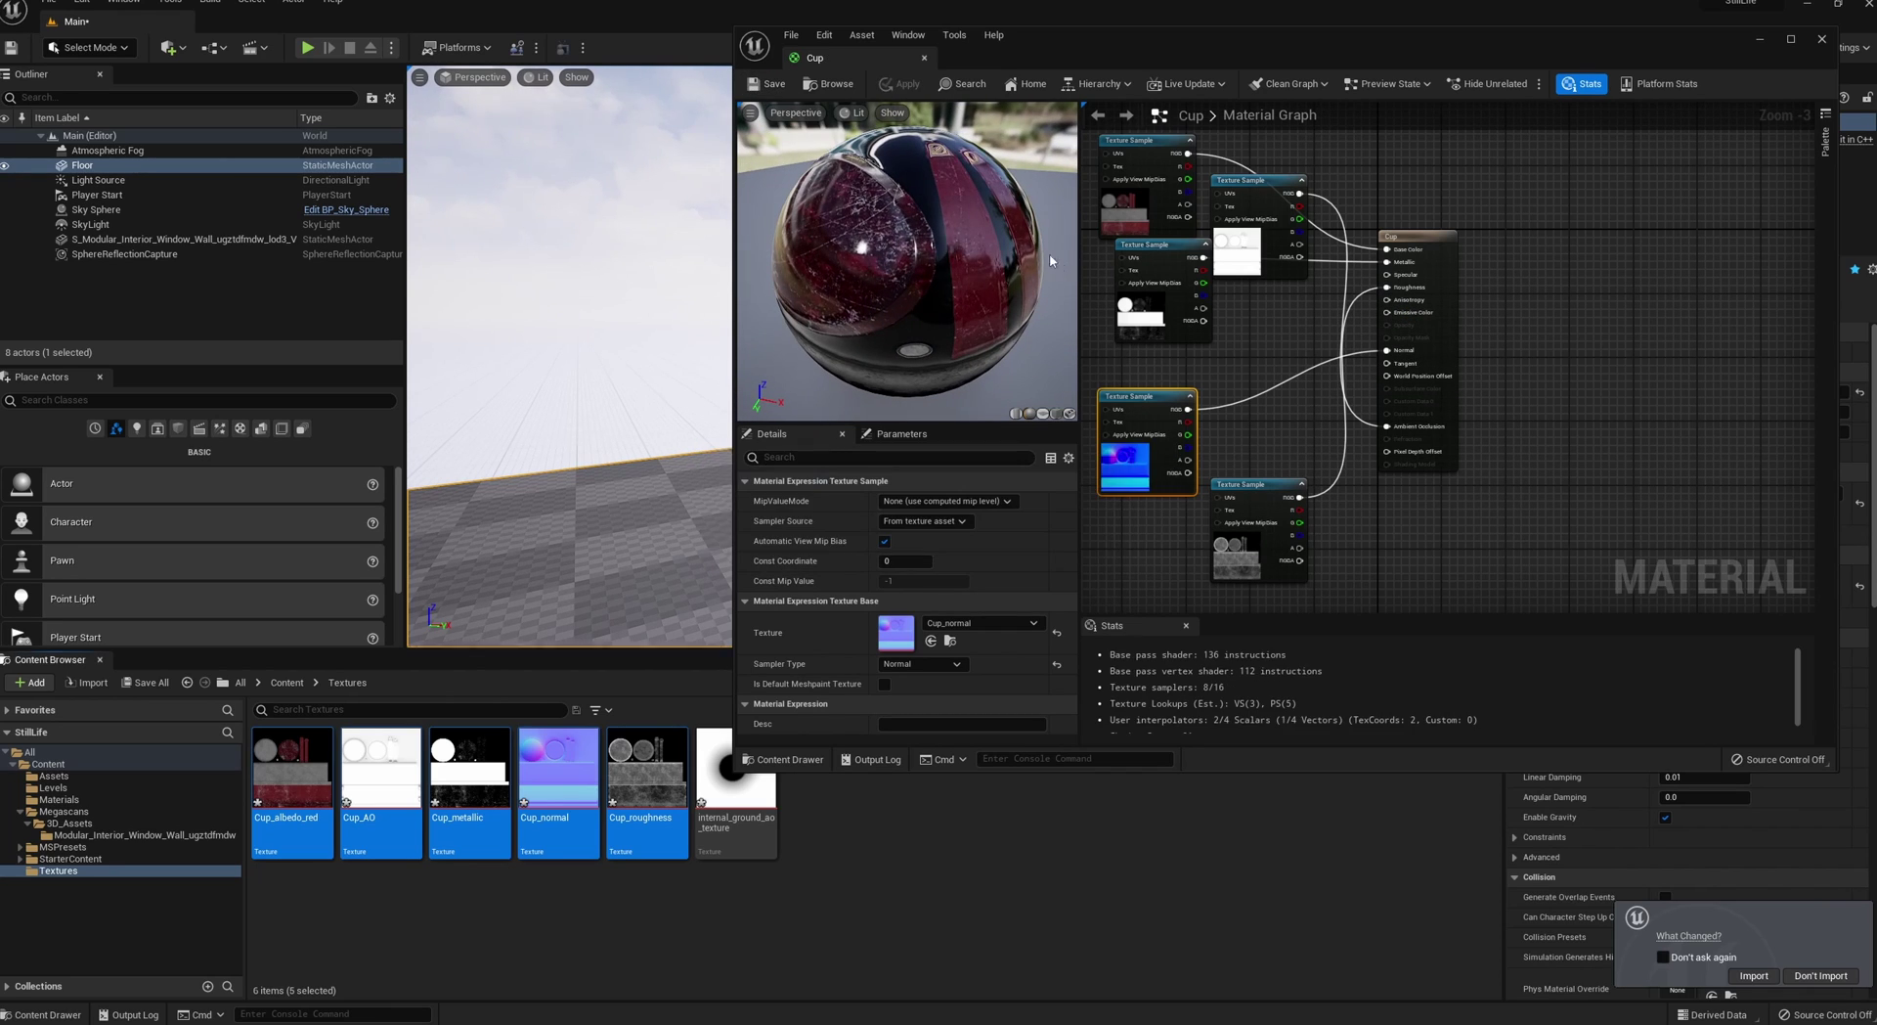
pyautogui.click(1816, 42)
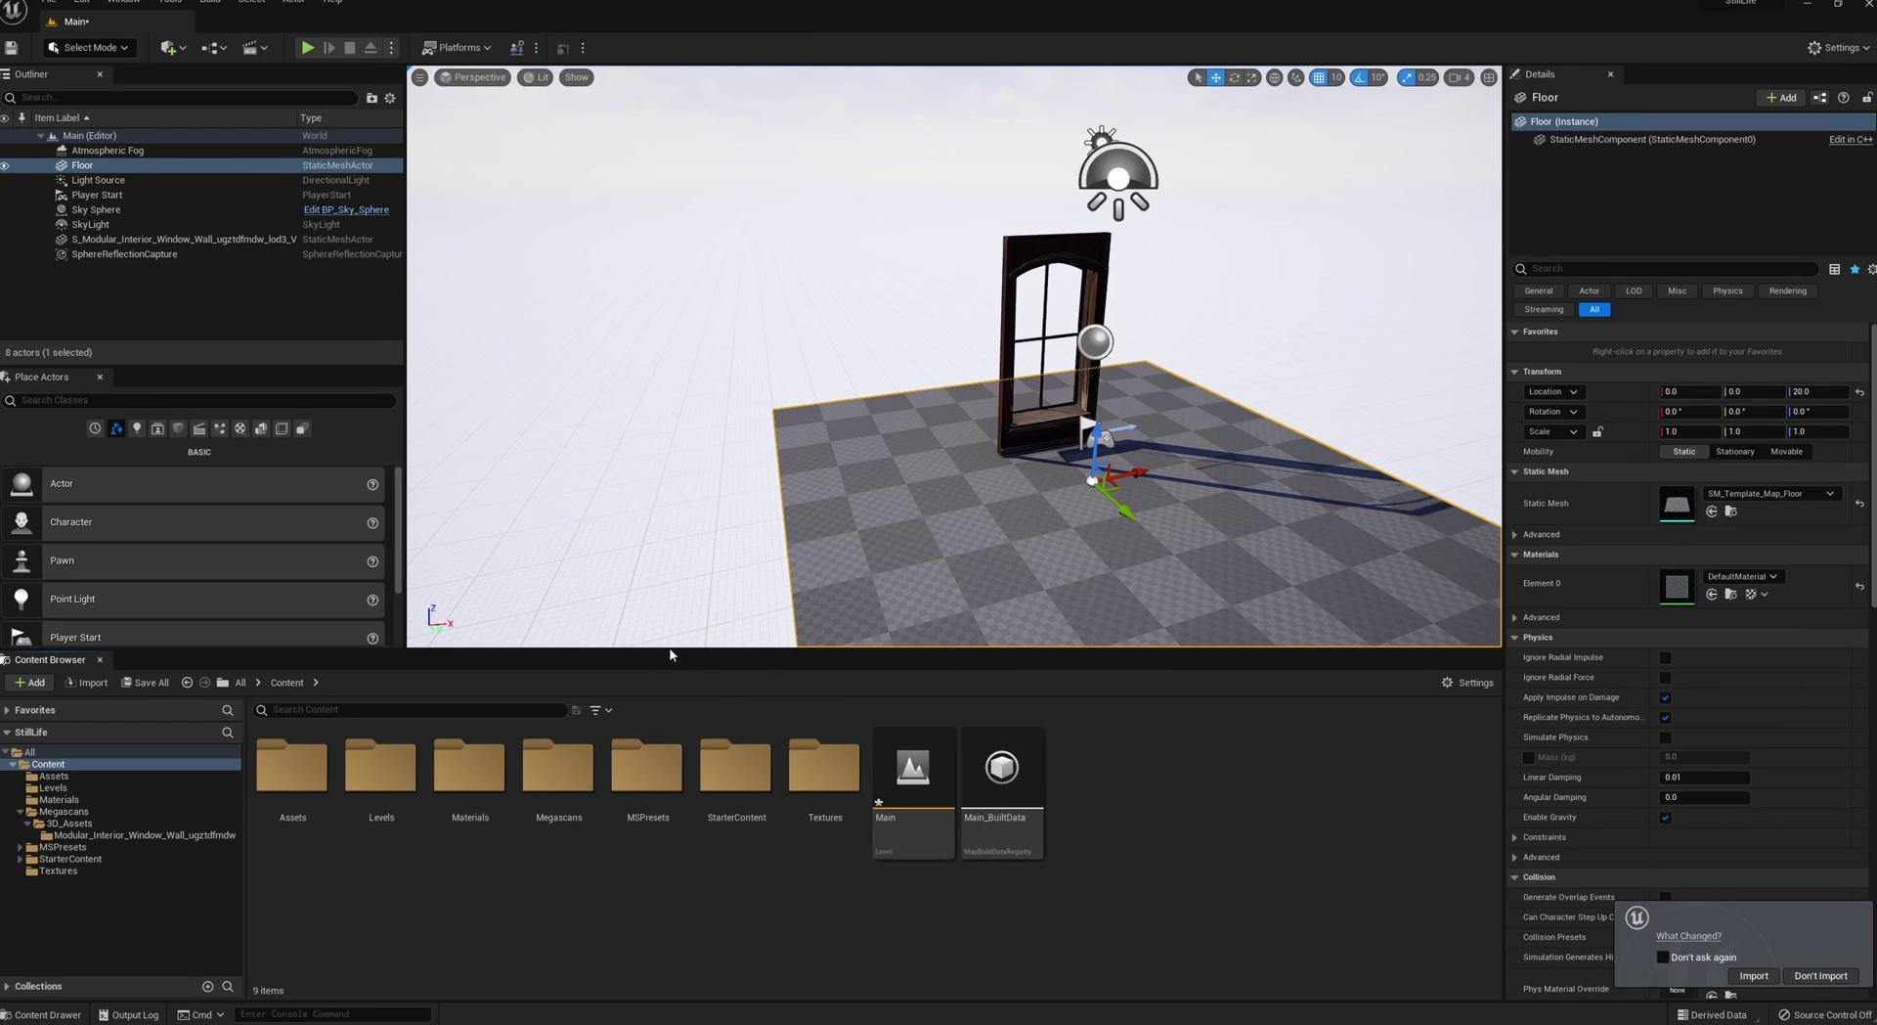
# - Place the cup_v001 static mesh from the Assets folder into the level, beside the edge of the floor
pyautogui.doubleClick(291, 770)
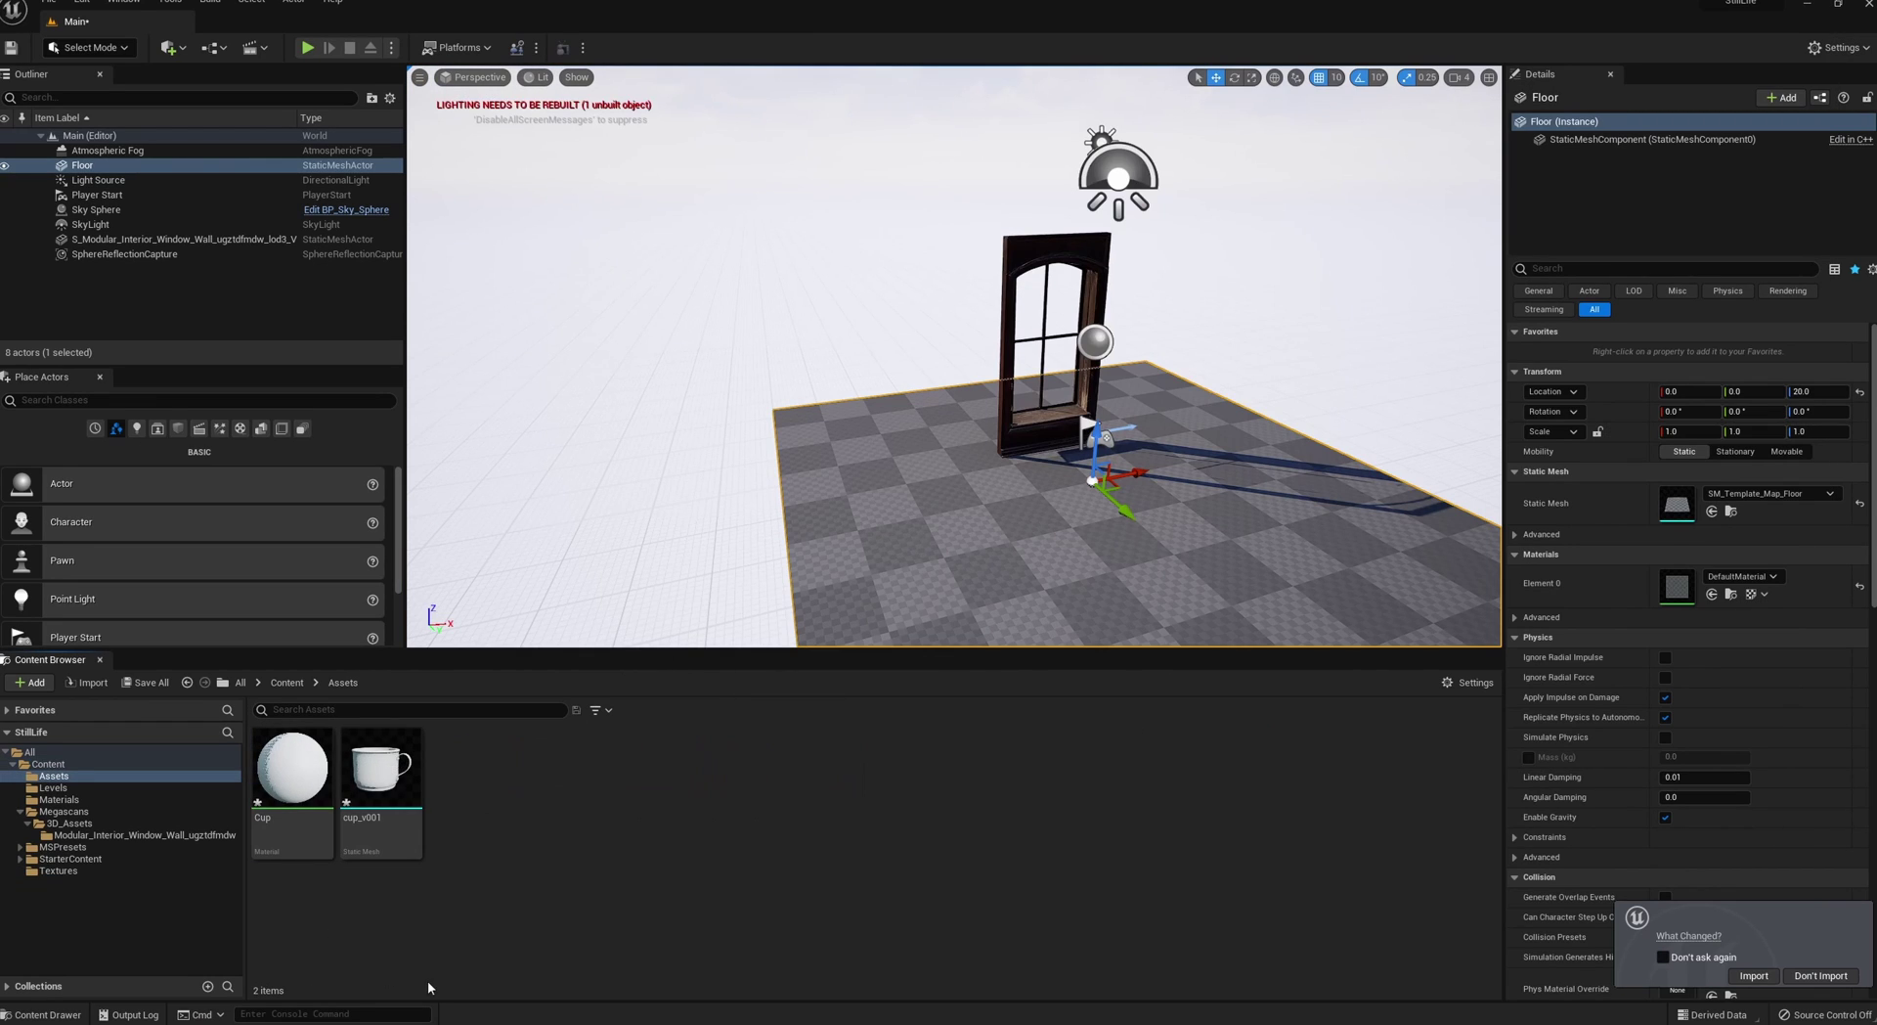
pyautogui.moveTo(381, 772); pyautogui.dragTo(699, 503)
pyautogui.keyDown('alt'); pyautogui.moveTo(998, 523); pyautogui.dragTo(953, 504); pyautogui.keyUp('alt')
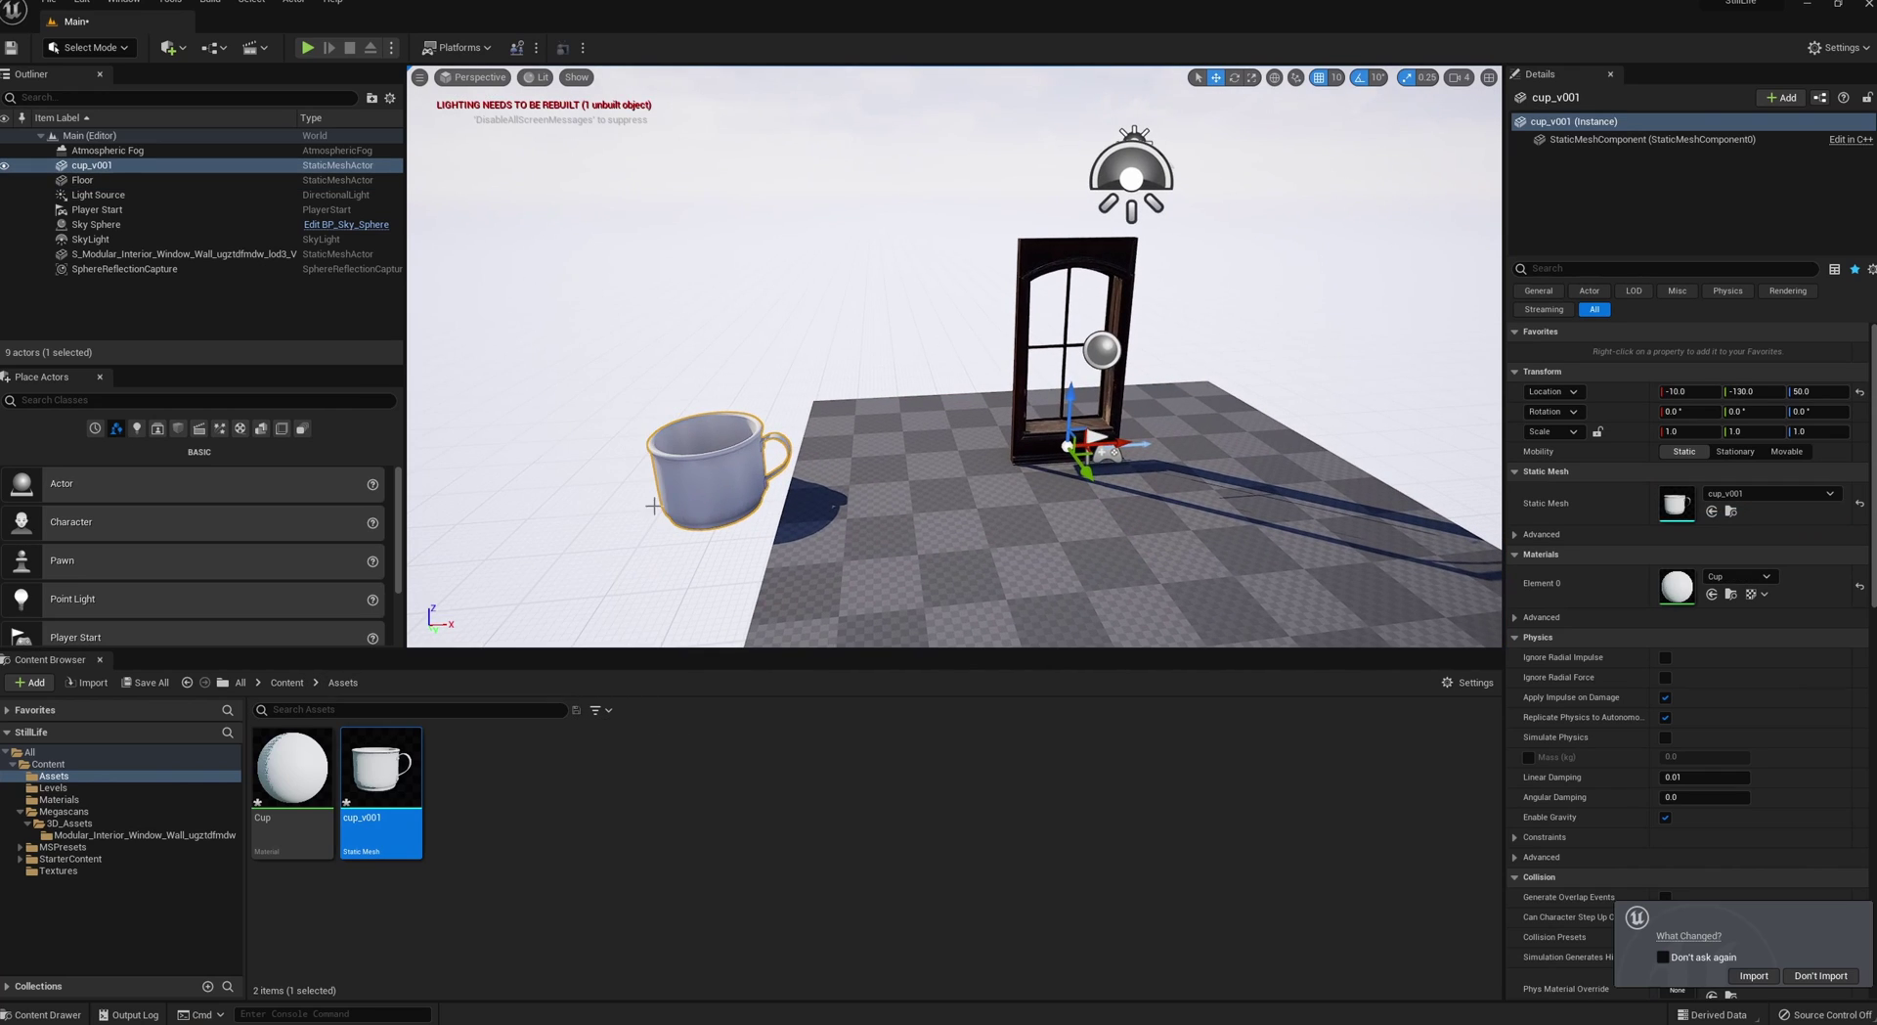
pyautogui.keyDown('alt'); pyautogui.moveTo(826, 441); pyautogui.dragTo(850, 441); pyautogui.keyUp('alt')
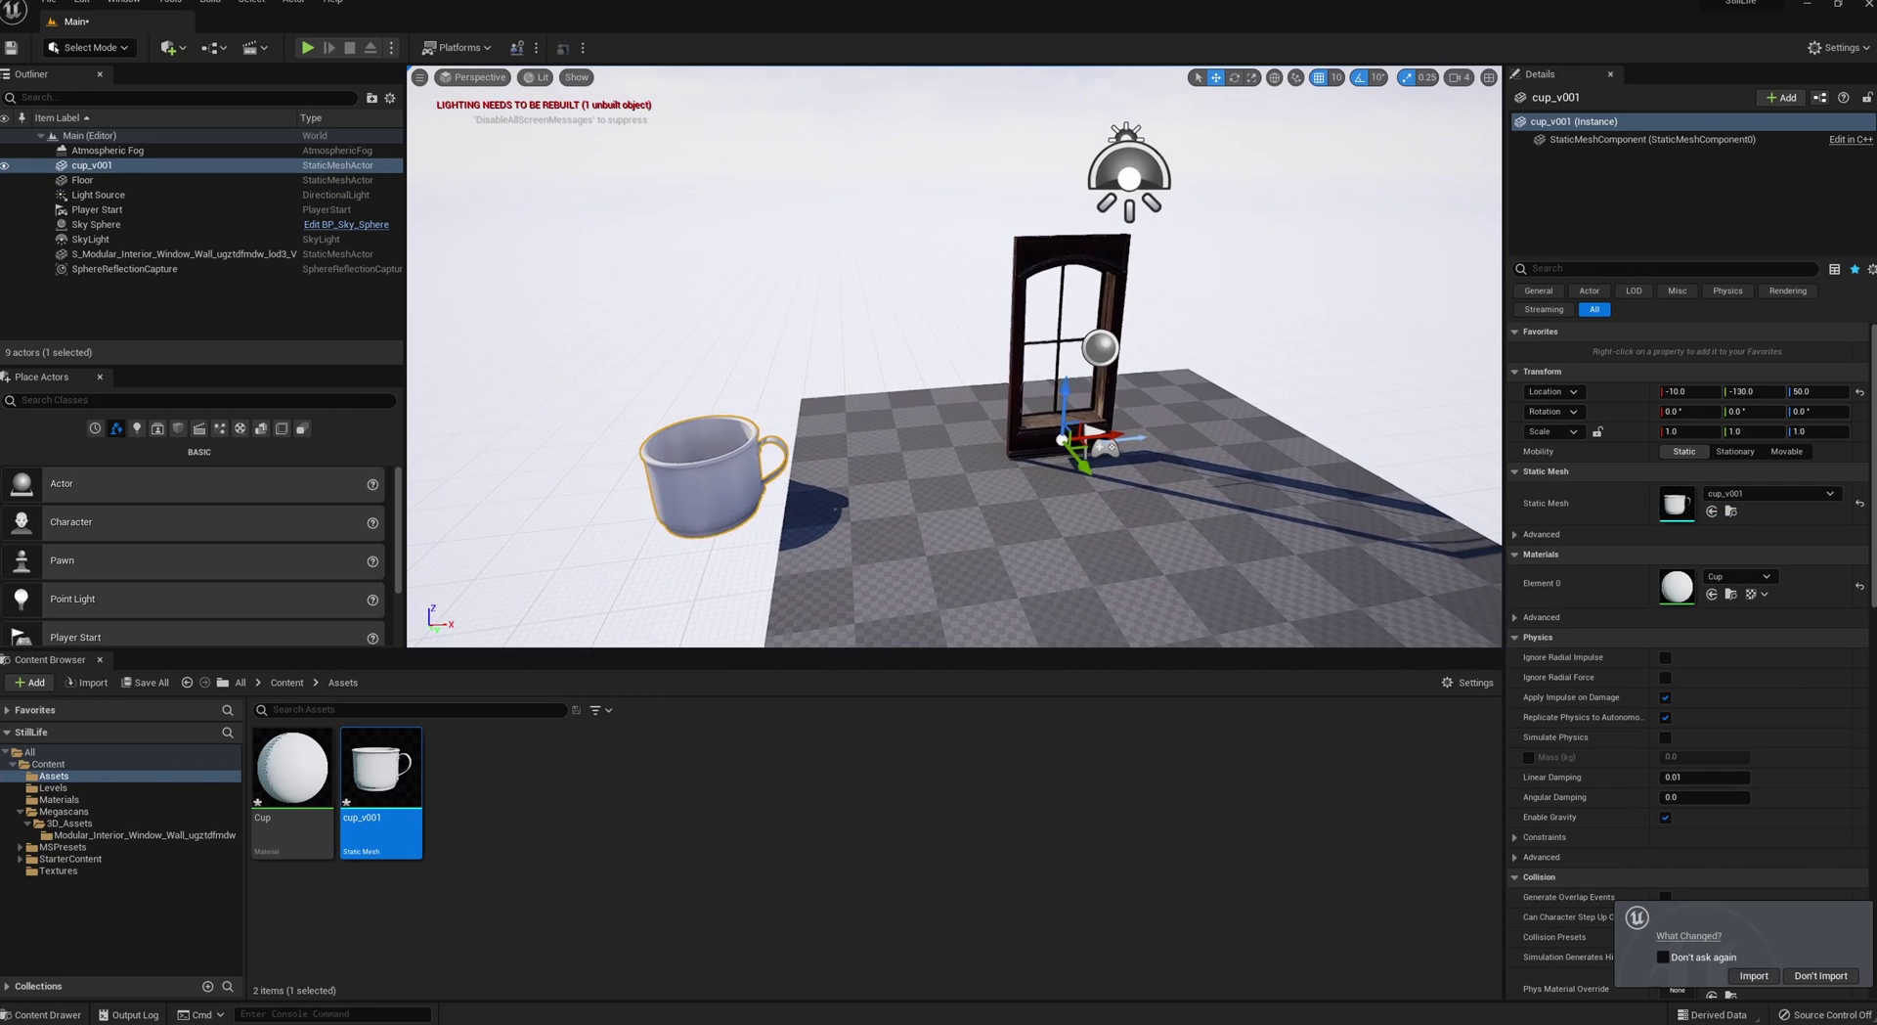
# - Assign the Cup material from the Materials folder to Element 0 of the placed cup
pyautogui.click(284, 684)
pyautogui.doubleClick(477, 787)
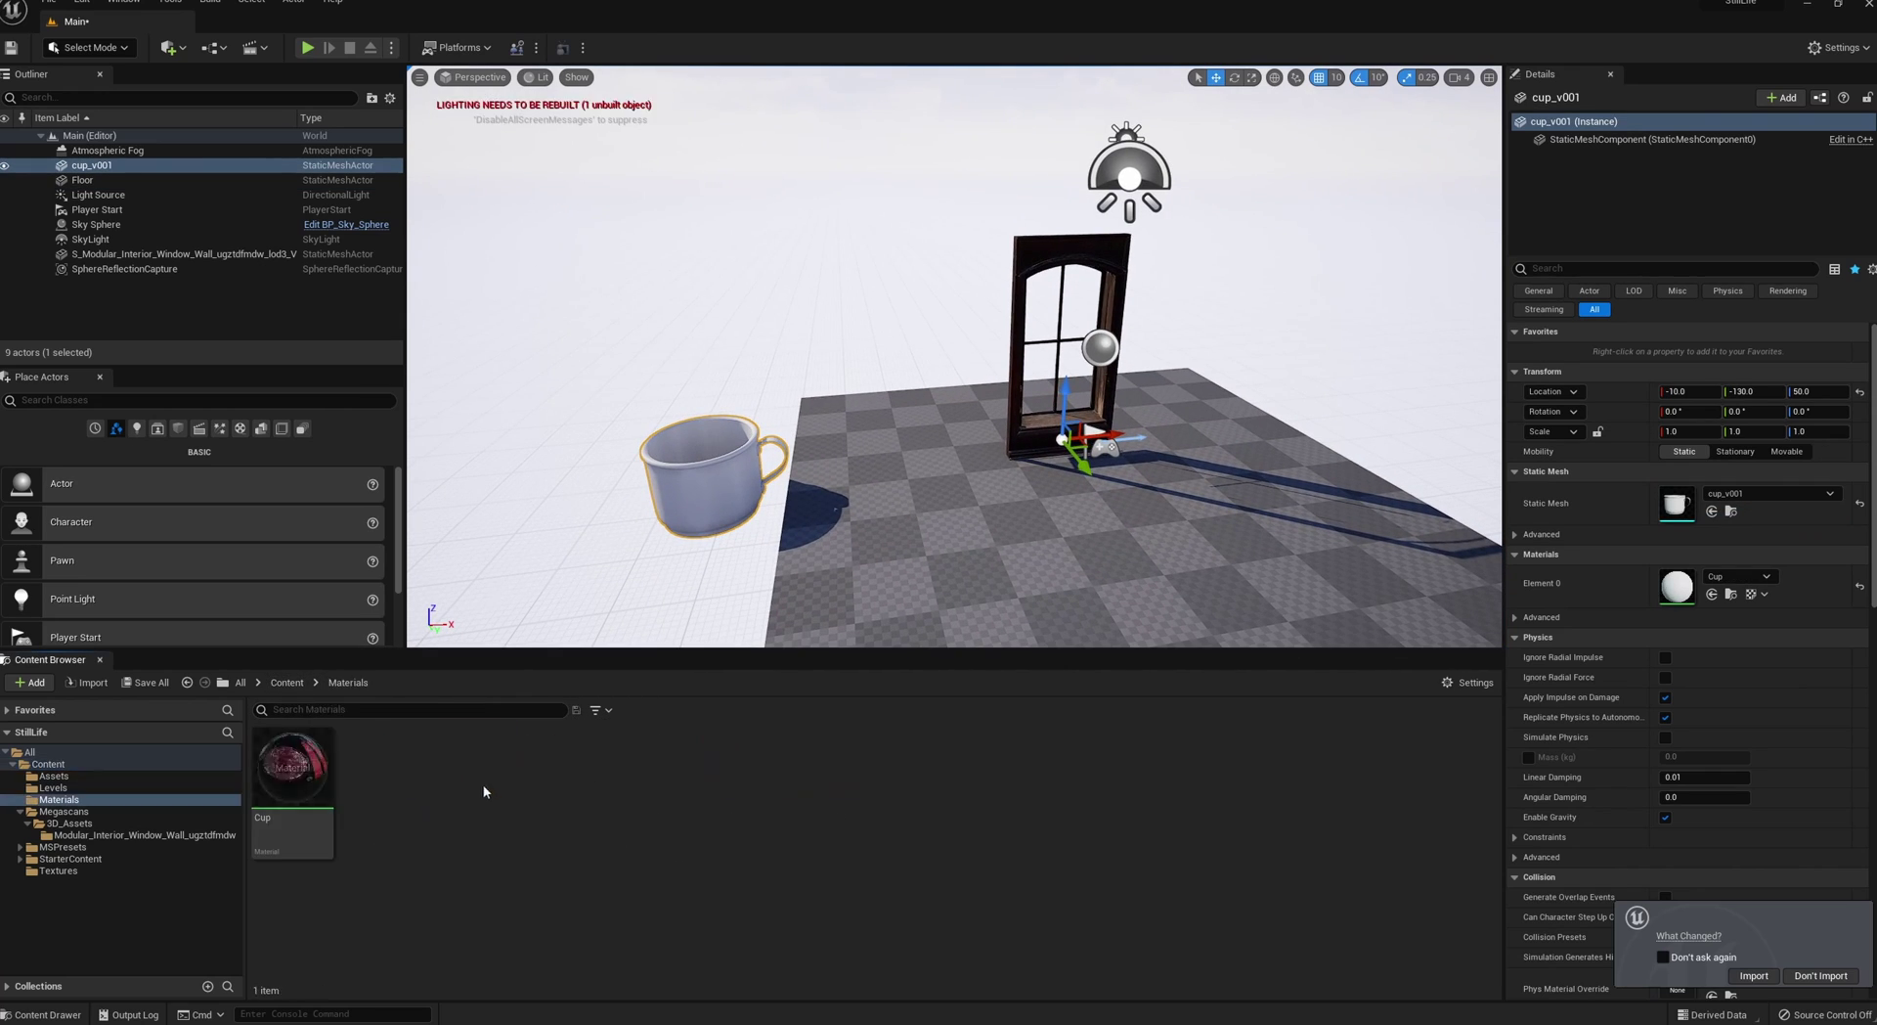
pyautogui.moveTo(294, 773); pyautogui.dragTo(1689, 579)
pyautogui.moveTo(841, 470)
pyautogui.keyDown('alt'); pyautogui.mouseDown()
pyautogui.moveTo(821, 435)
pyautogui.moveTo(841, 470)
pyautogui.mouseUp(); pyautogui.keyUp('alt')
pyautogui.moveTo(840, 469); pyautogui.dragTo(883, 424, button='right')
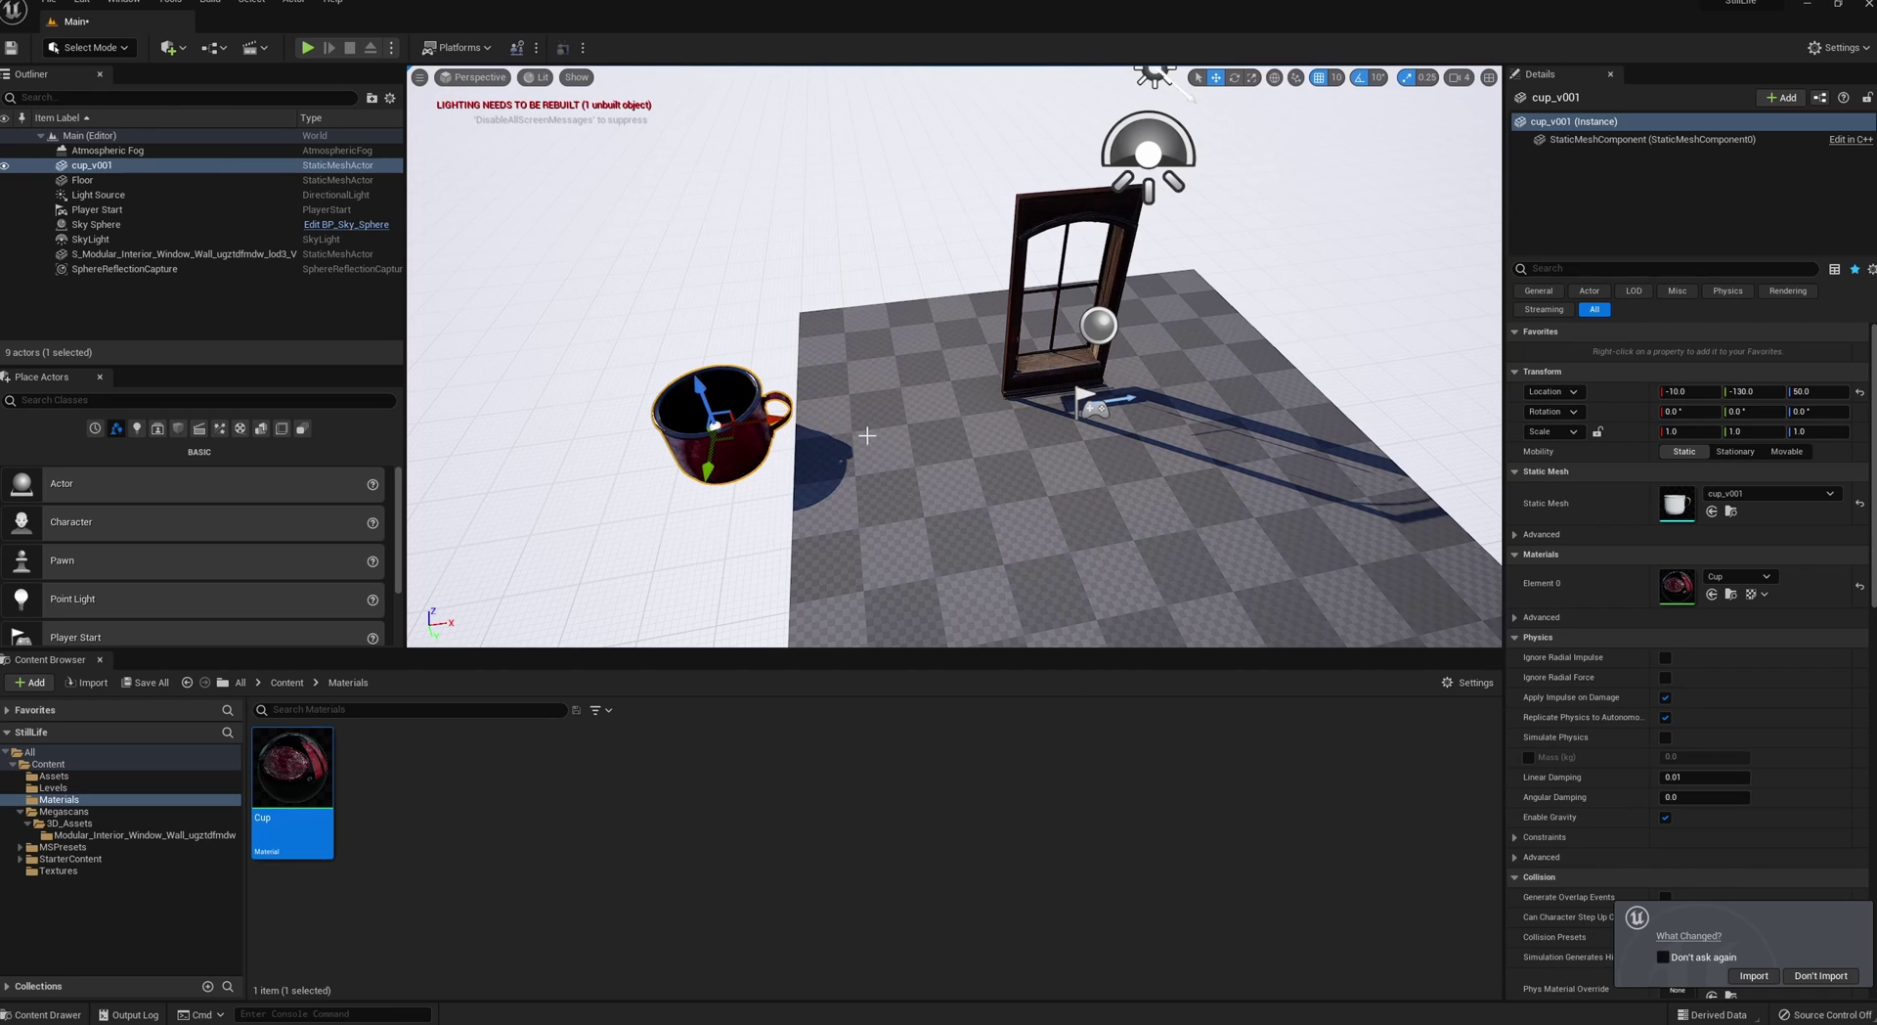
pyautogui.moveTo(868, 435); pyautogui.dragTo(870, 442, button='right')
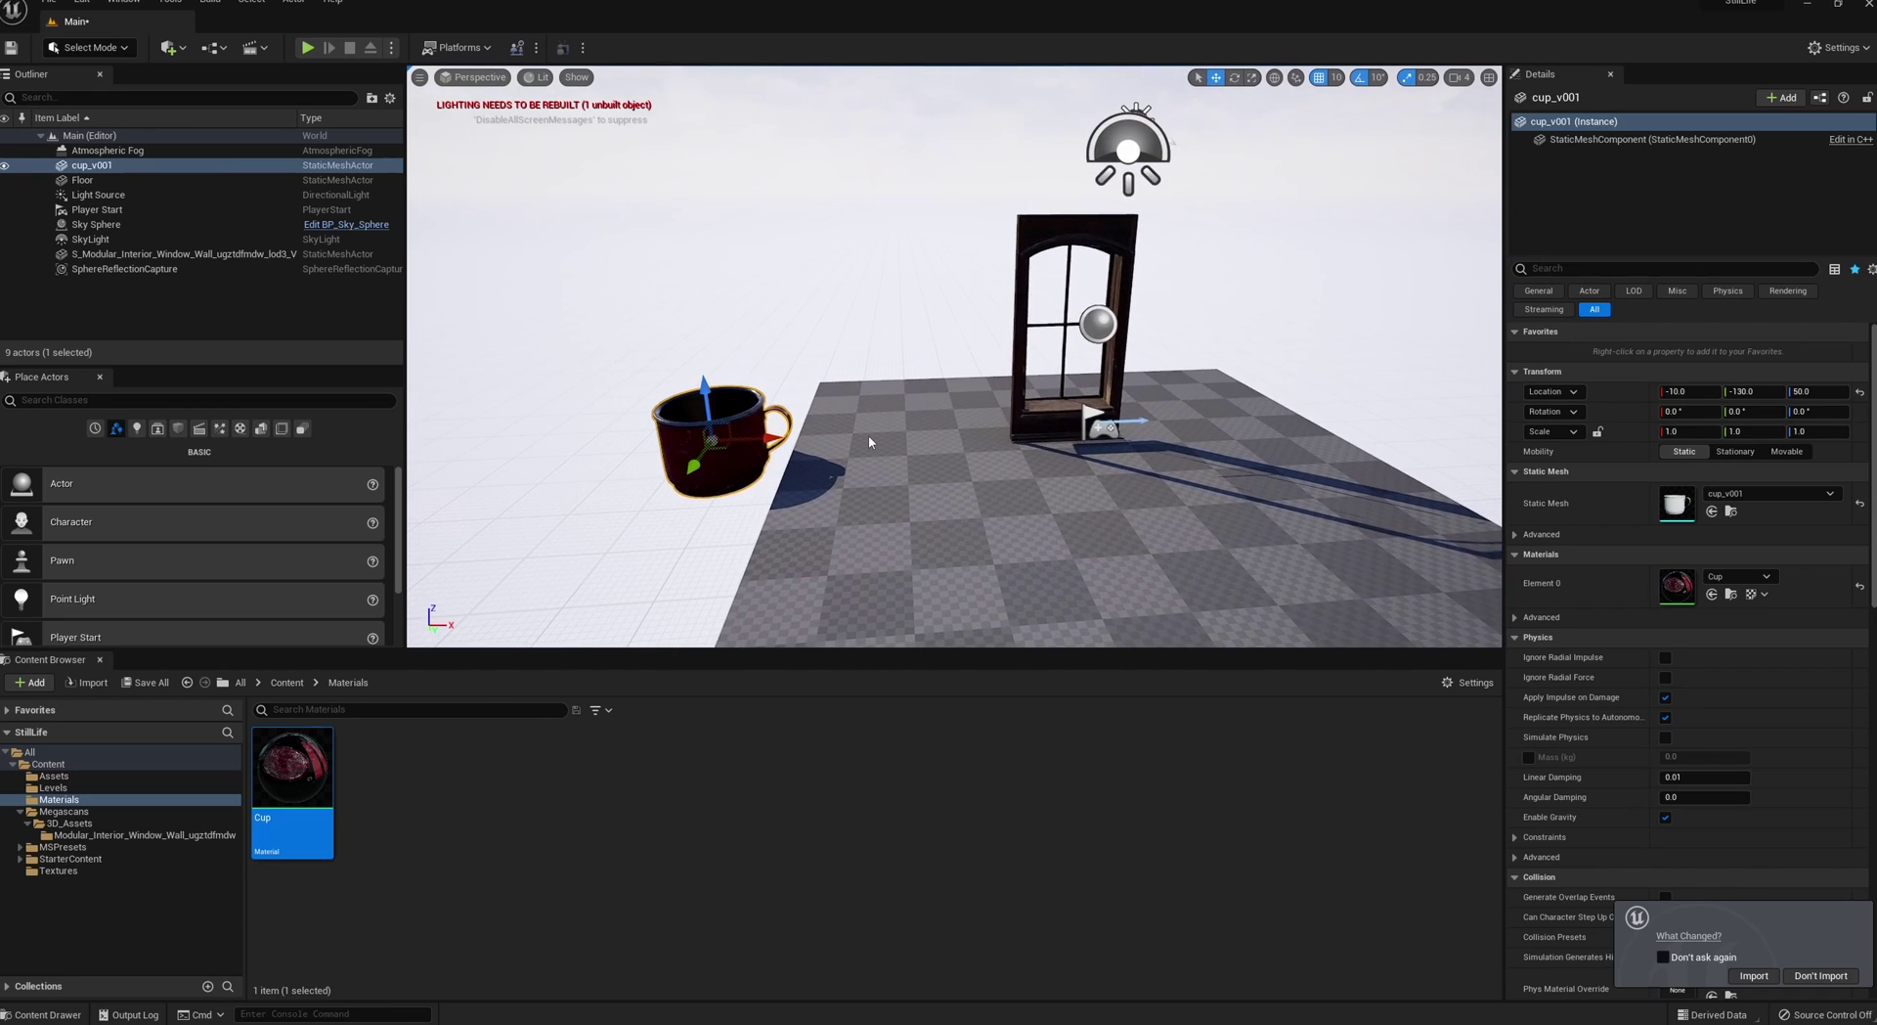
# - Set the cup's current pivot as its pivot offset and move the cup onto the checkered floor near the window
pyautogui.rightClick(720, 436)
pyautogui.moveTo(782, 714)
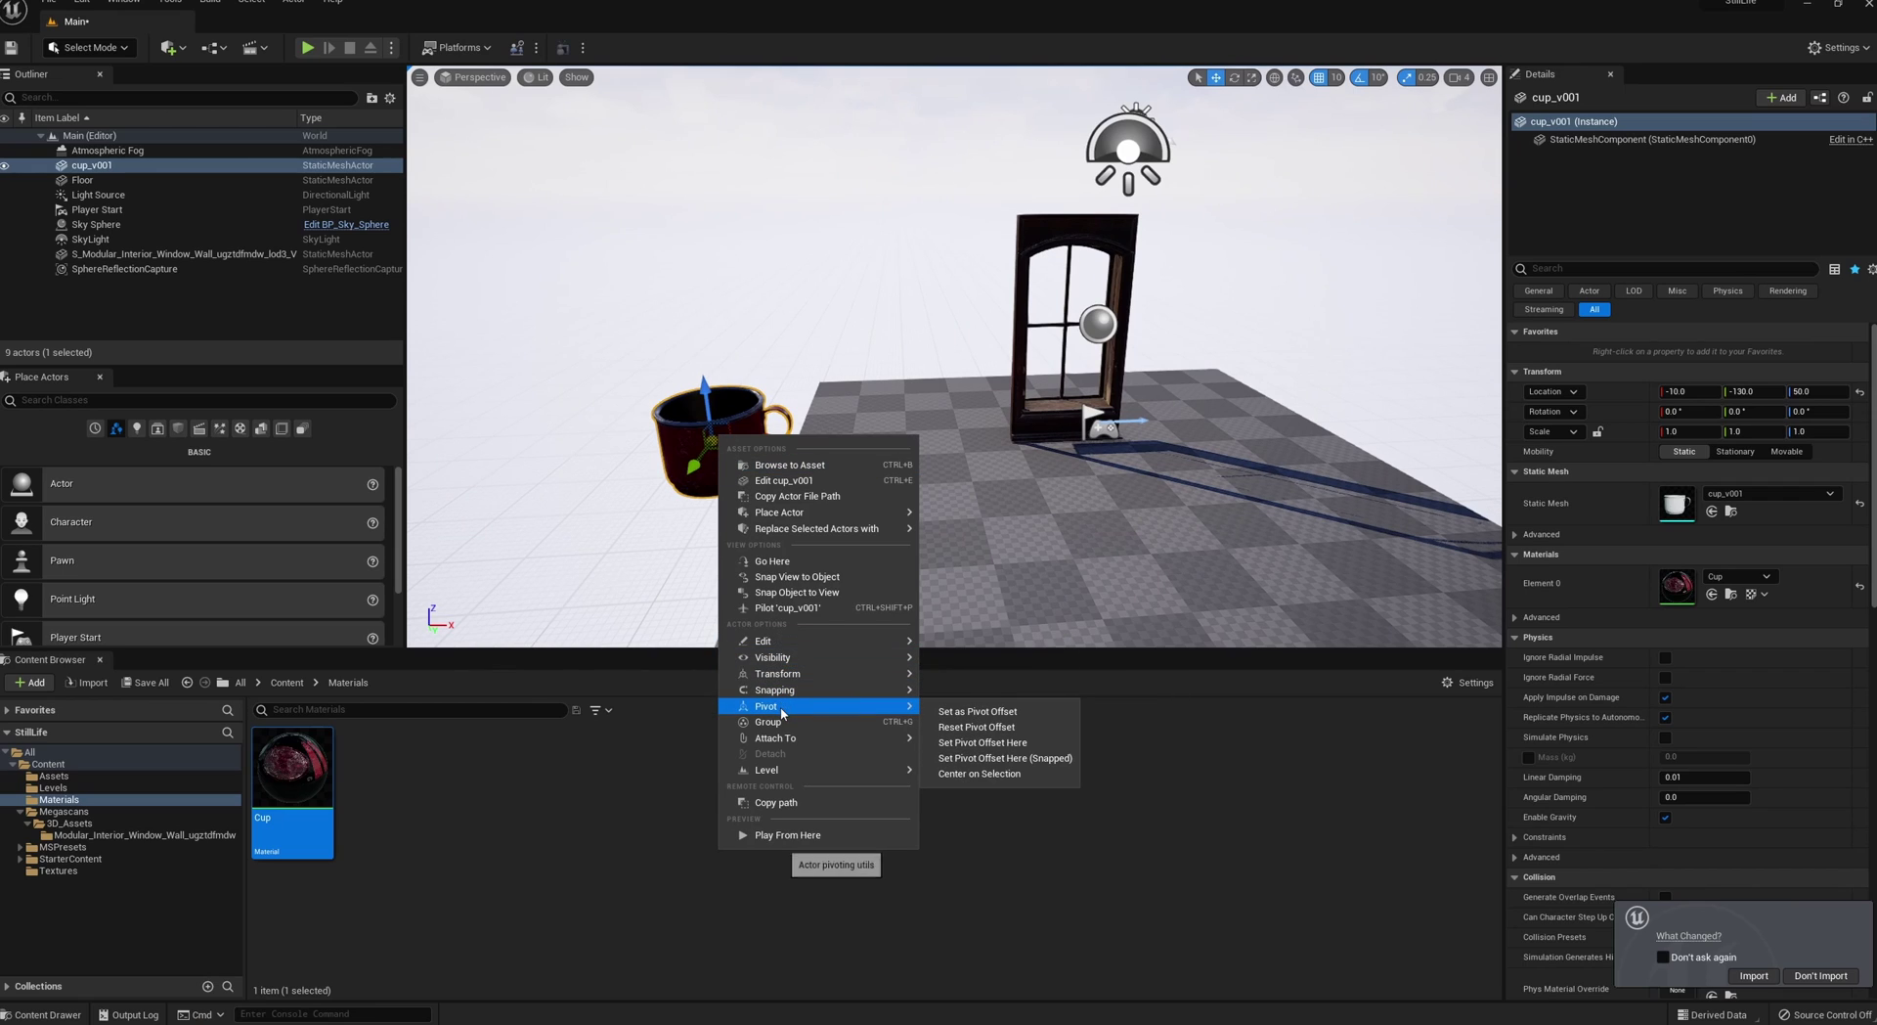
pyautogui.click(977, 712)
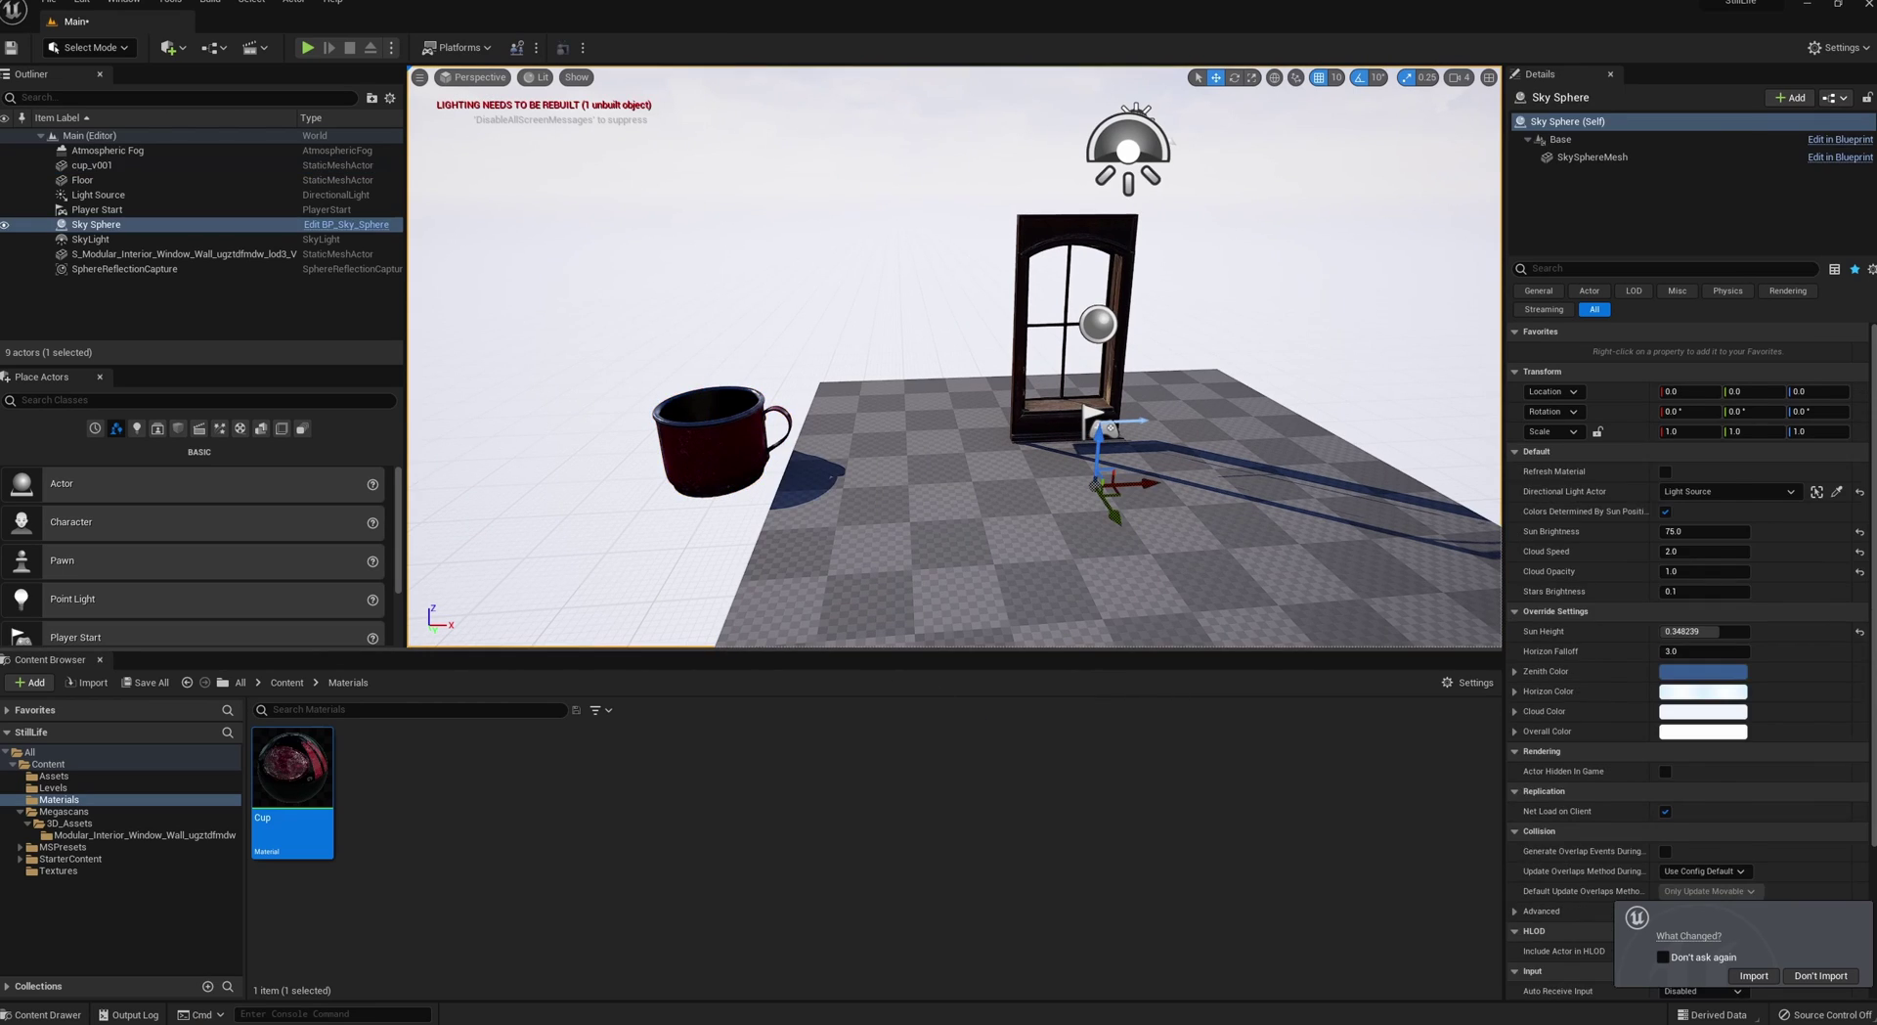
pyautogui.moveTo(767, 439); pyautogui.dragTo(961, 449)
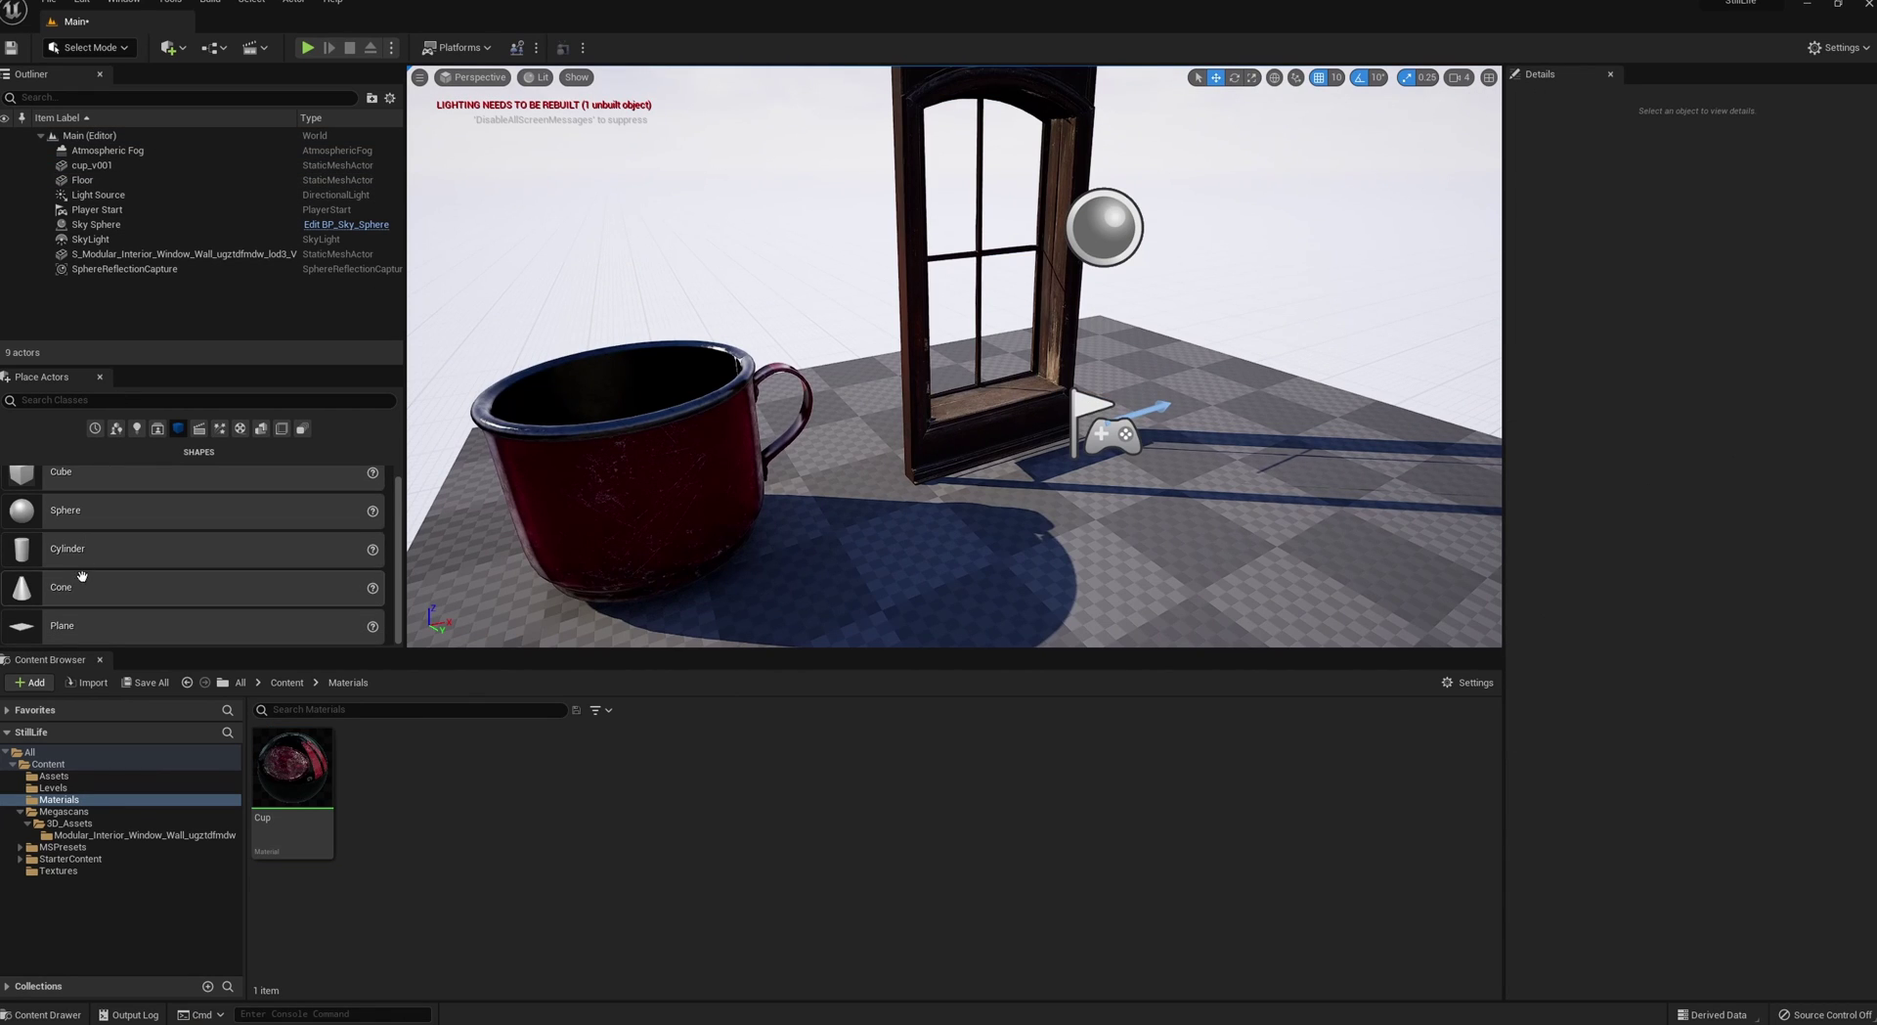
# - Place a cube at the foot of the window, scale it to 1.75 × 1.0 × 0.25 and raise it to Z 50 as a sill
pyautogui.moveTo(119, 475); pyautogui.dragTo(1095, 457)
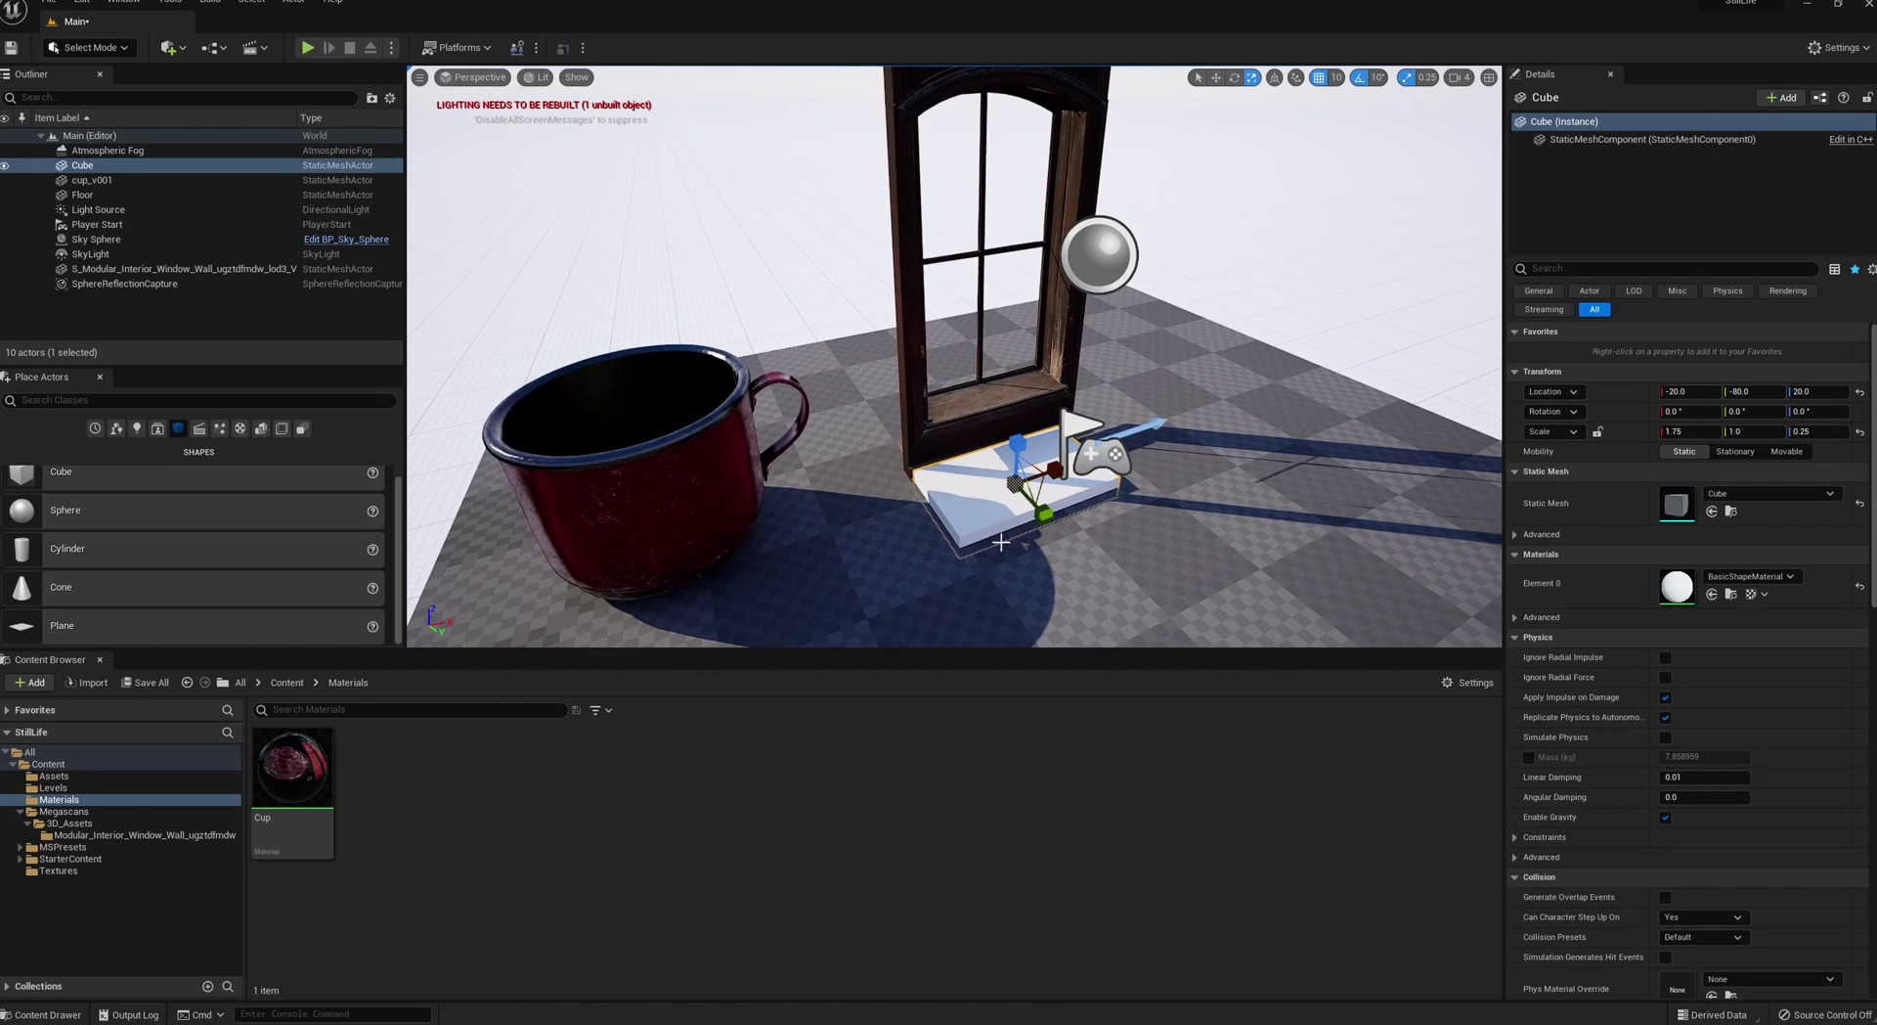
pyautogui.keyDown('alt'); pyautogui.moveTo(1002, 541); pyautogui.dragTo(1046, 499); pyautogui.keyUp('alt')
pyautogui.press('w')
pyautogui.moveTo(1047, 434); pyautogui.dragTo(1046, 392)
pyautogui.keyDown('alt'); pyautogui.moveTo(1168, 346); pyautogui.dragTo(914, 287); pyautogui.keyUp('alt')
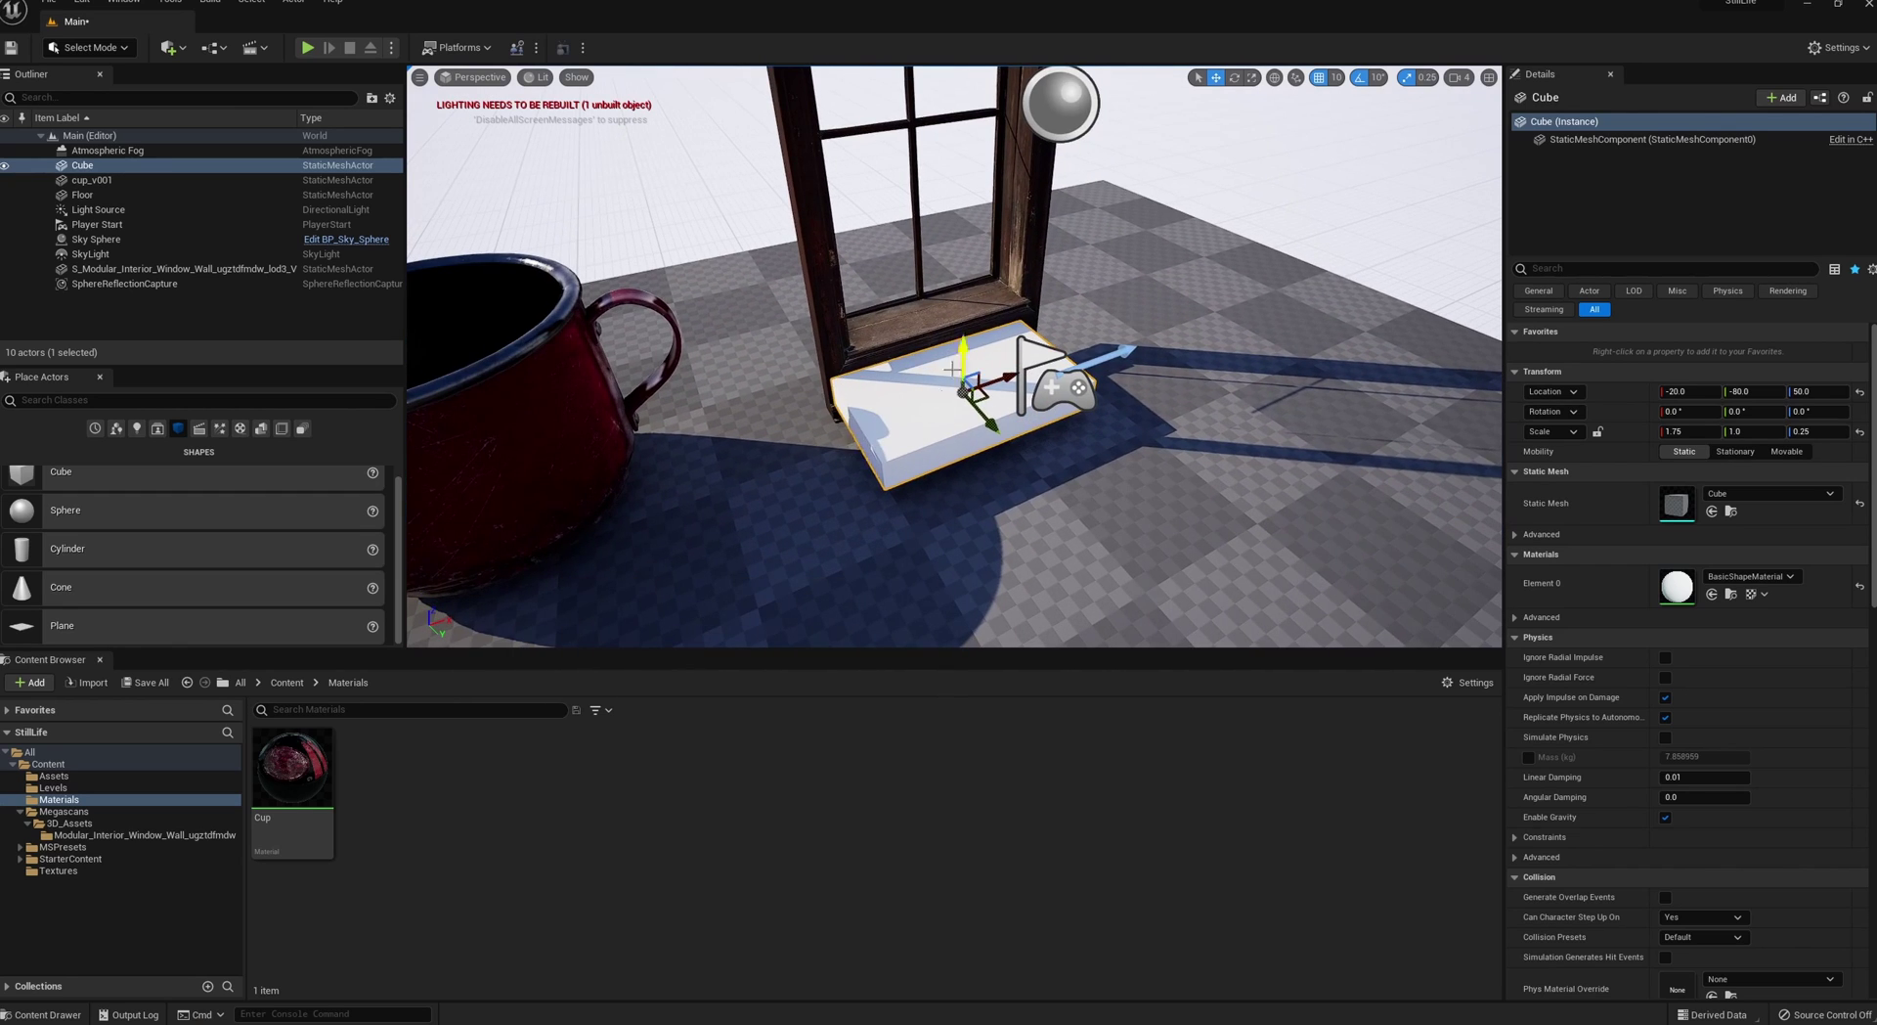
# - Open Quixel Bridge and search its library for "varnish wood"
pyautogui.click(179, 57)
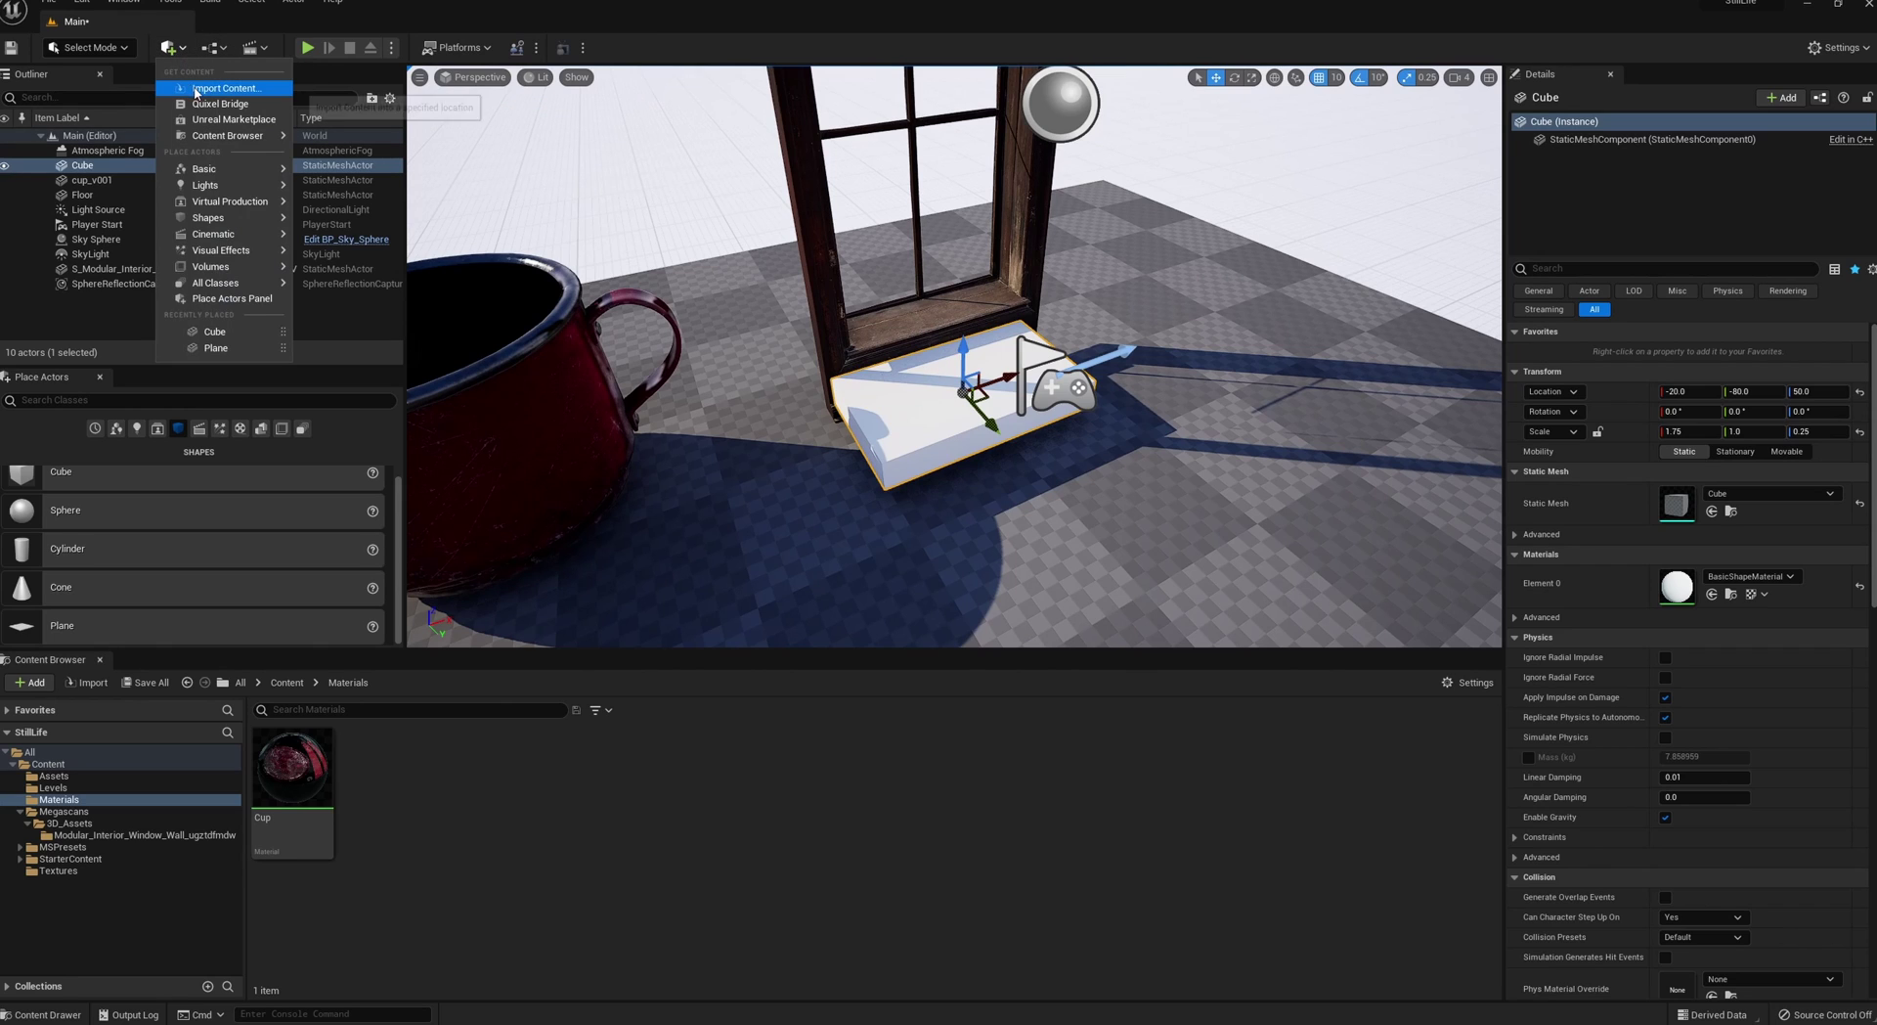
pyautogui.click(261, 119)
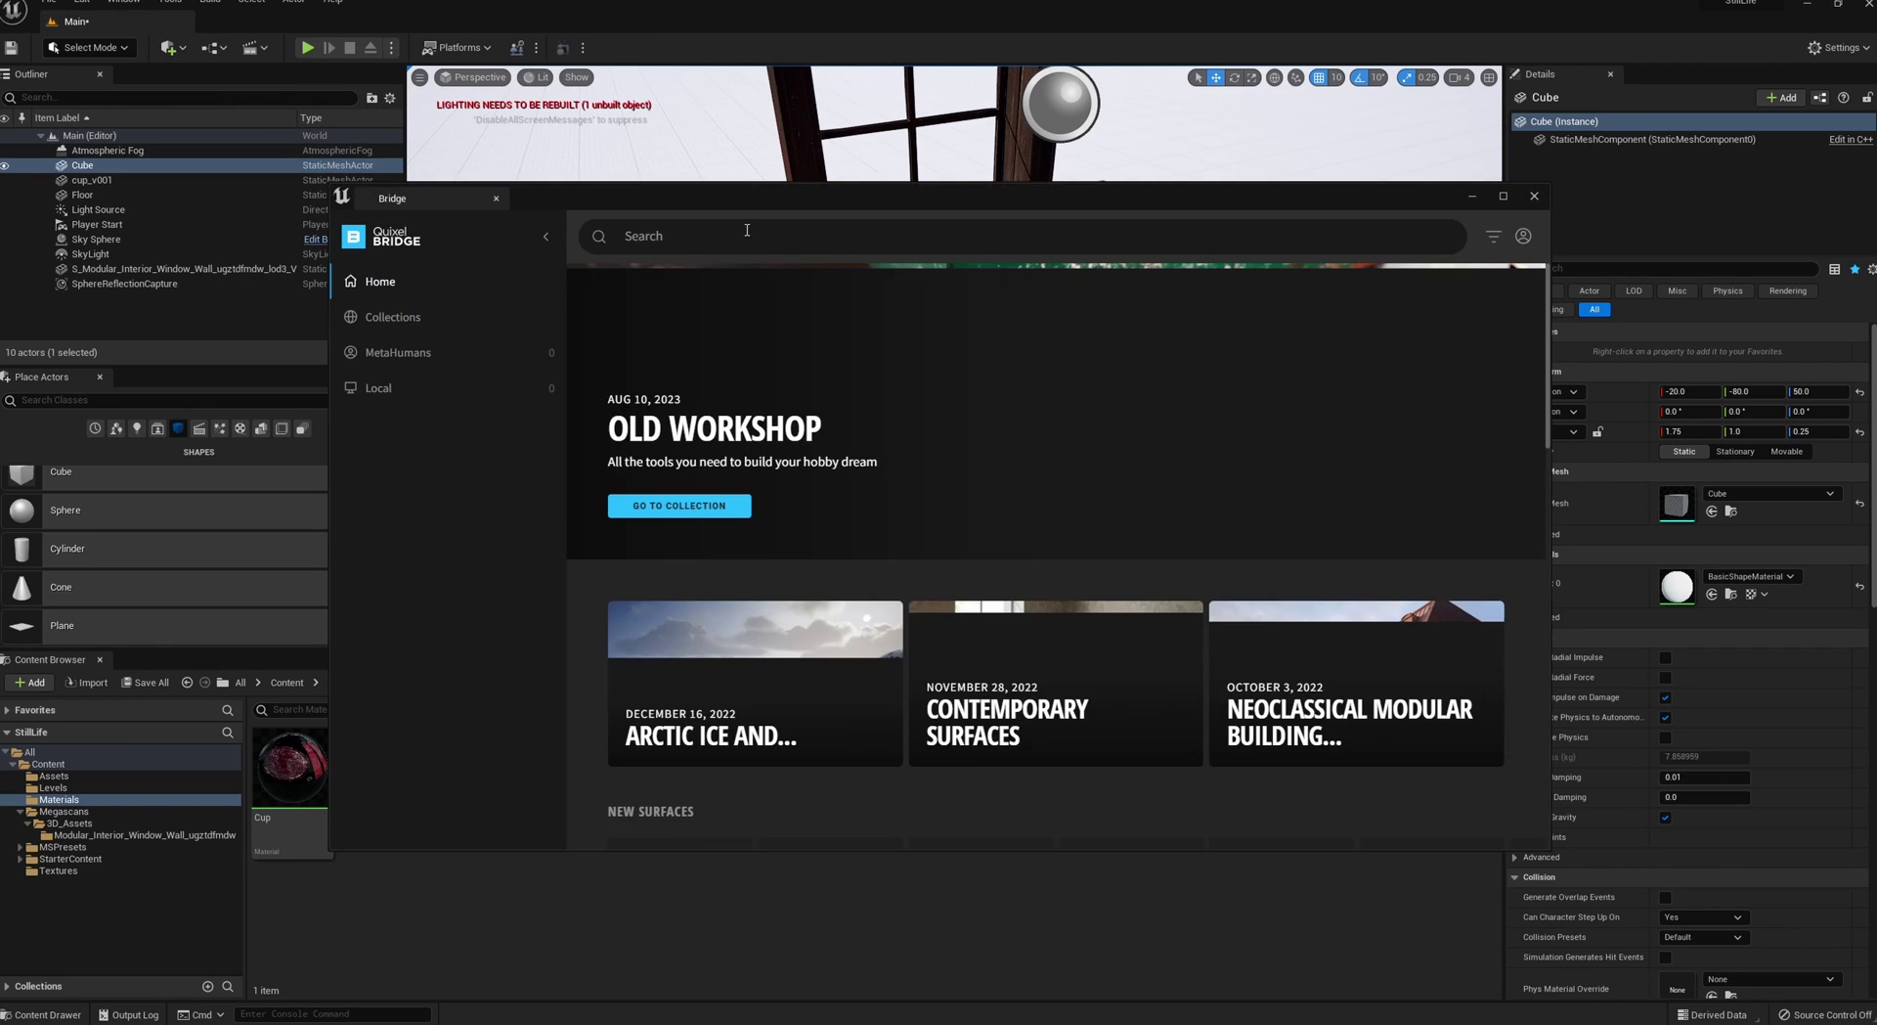
pyautogui.click(745, 238)
pyautogui.write('var')
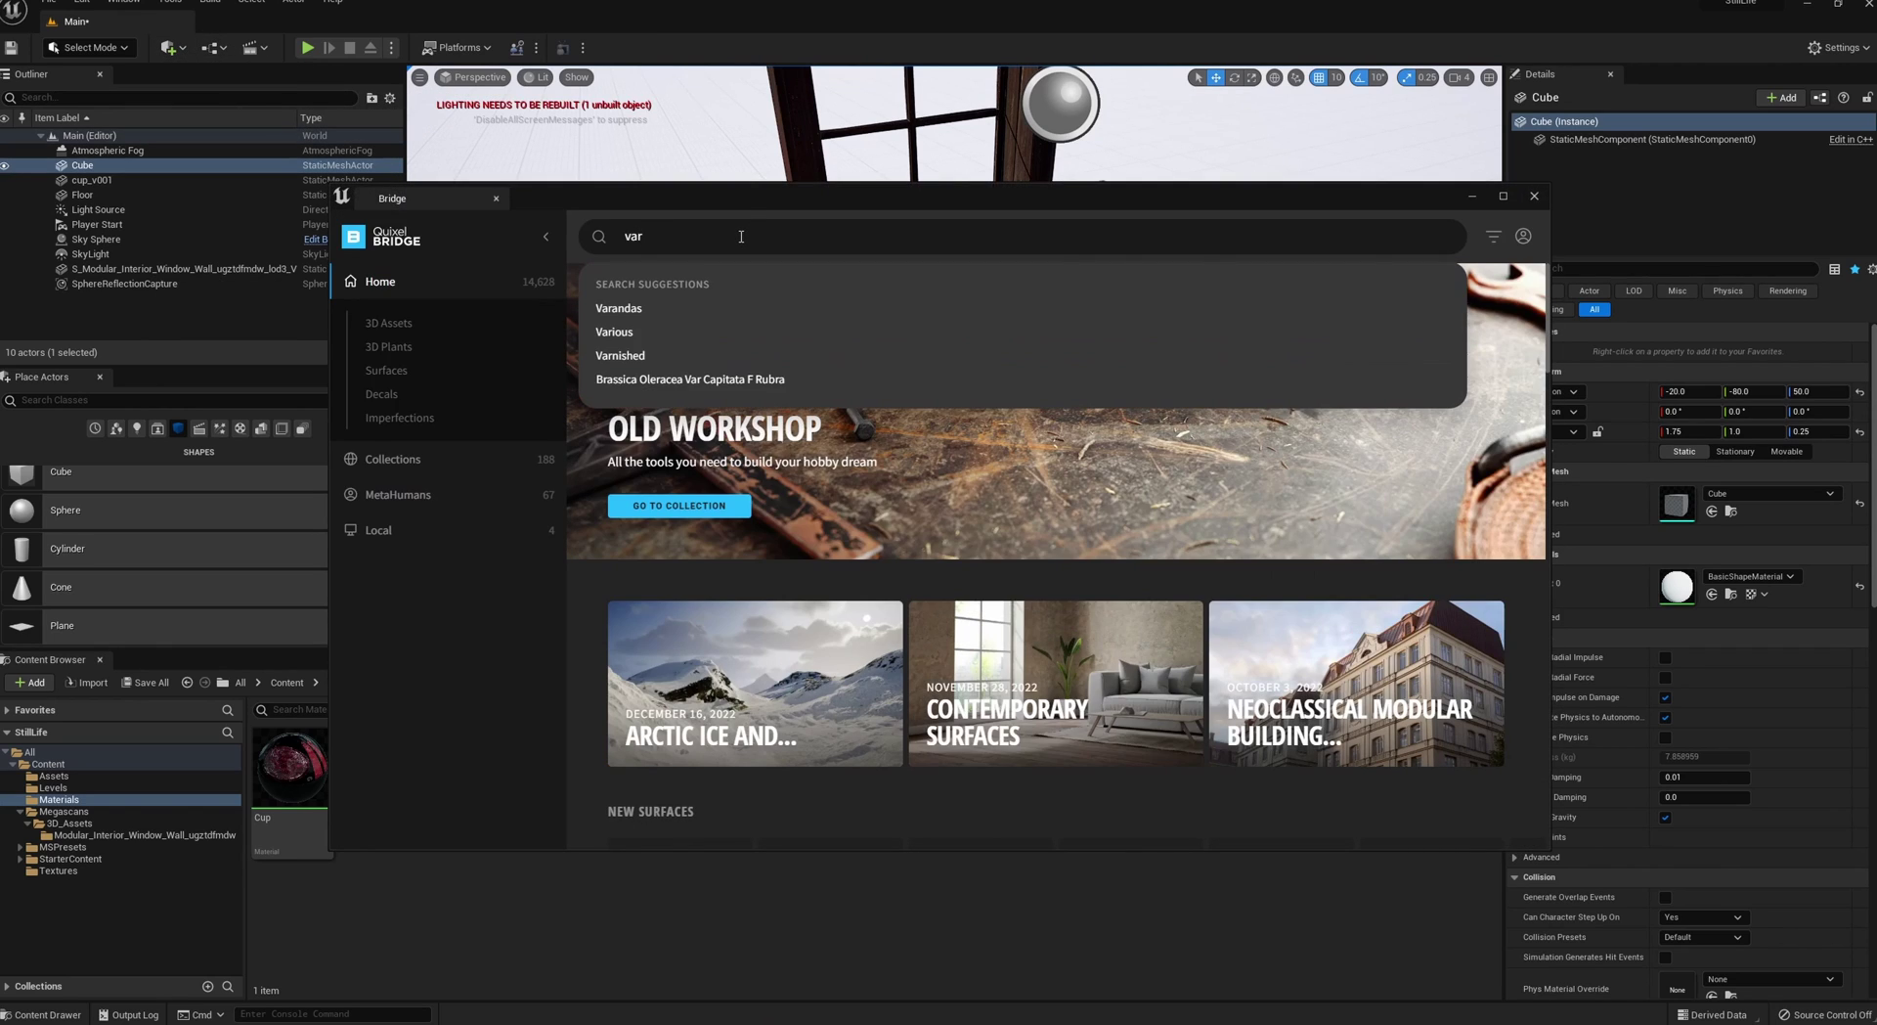
pyautogui.write('nish wood')
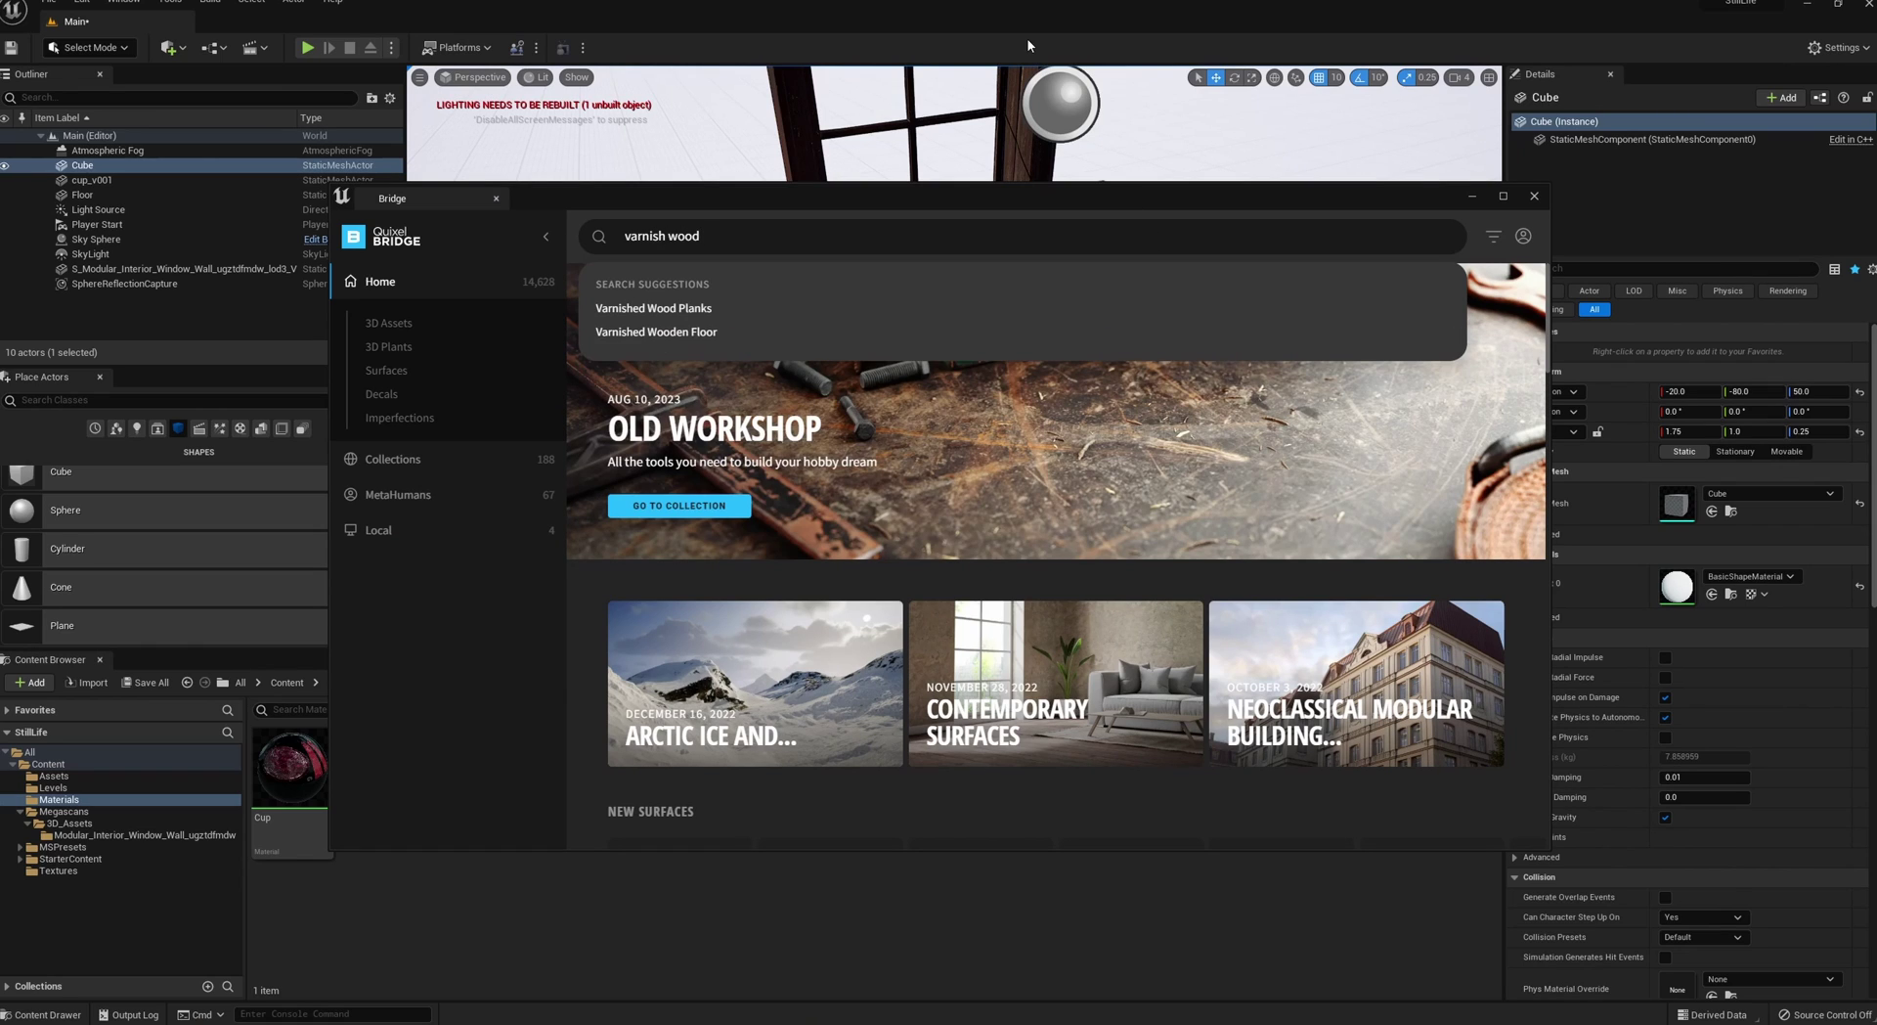
pyautogui.press('Return')
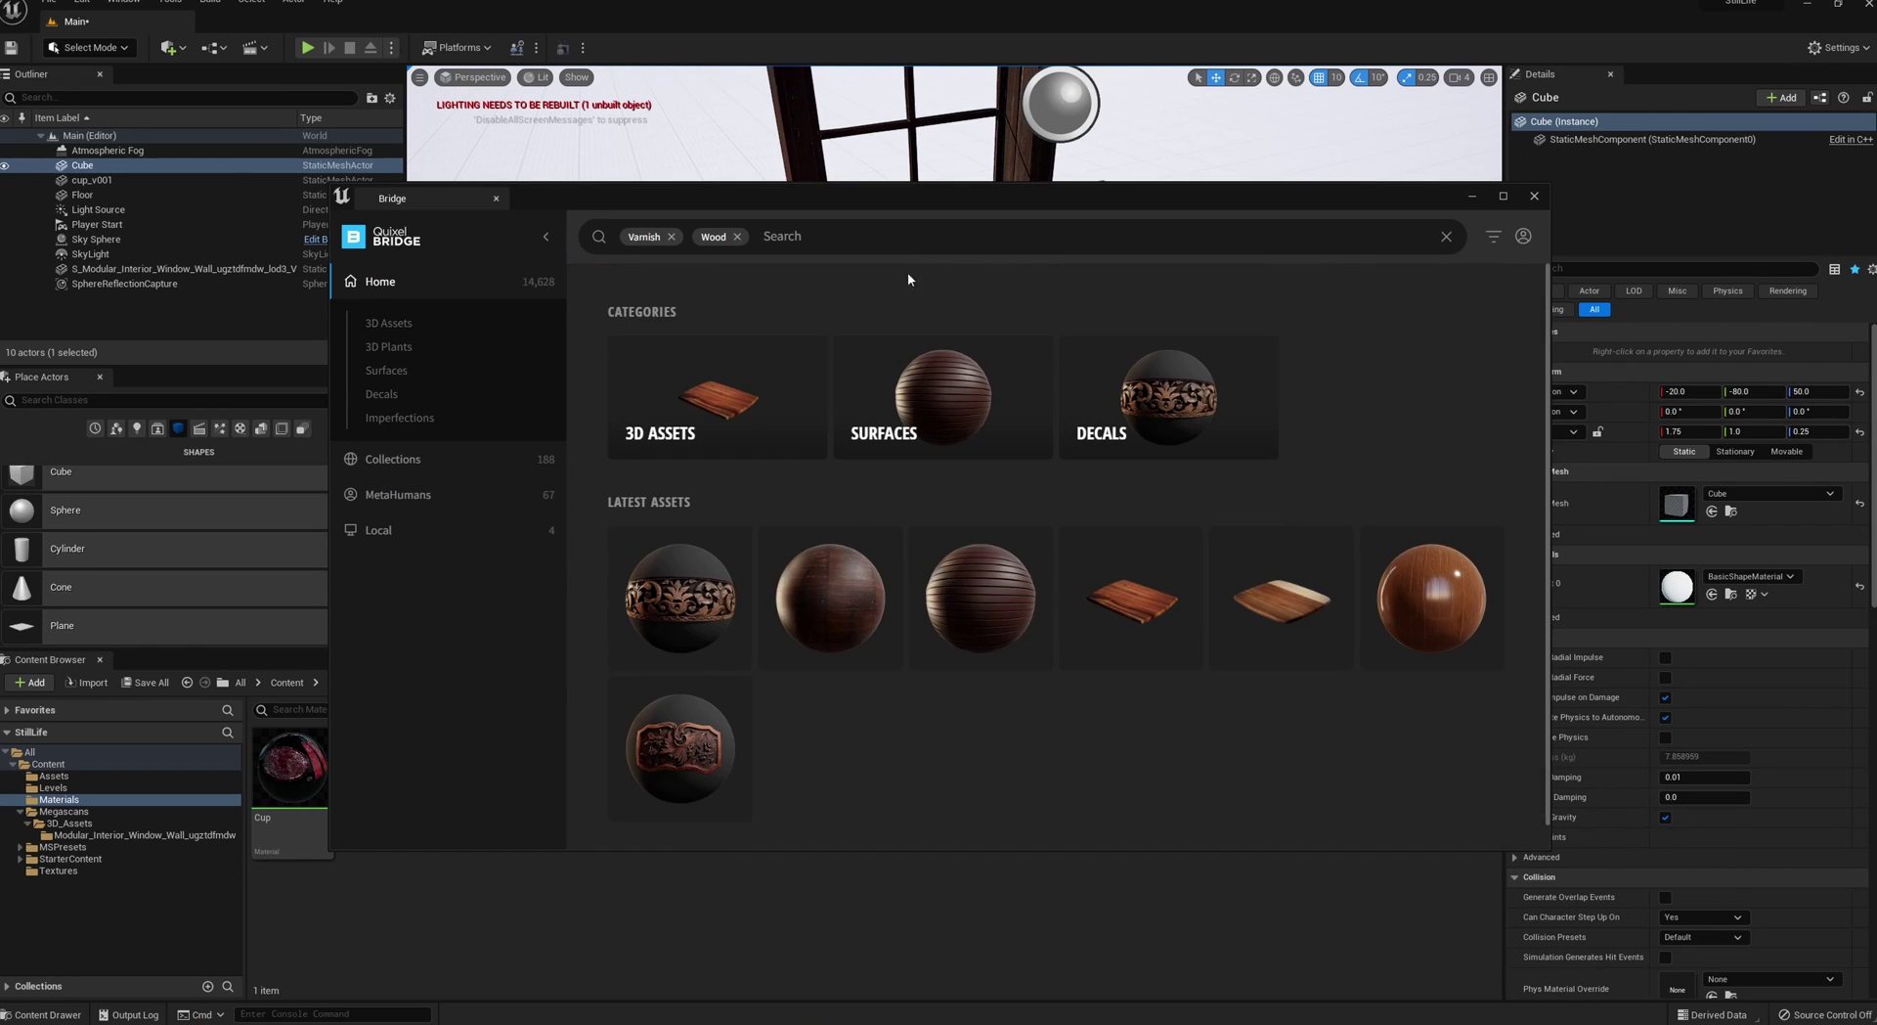
# - Add the Varnished Wooden Floor surface to the project at Medium Quality and close Bridge
pyautogui.click(812, 601)
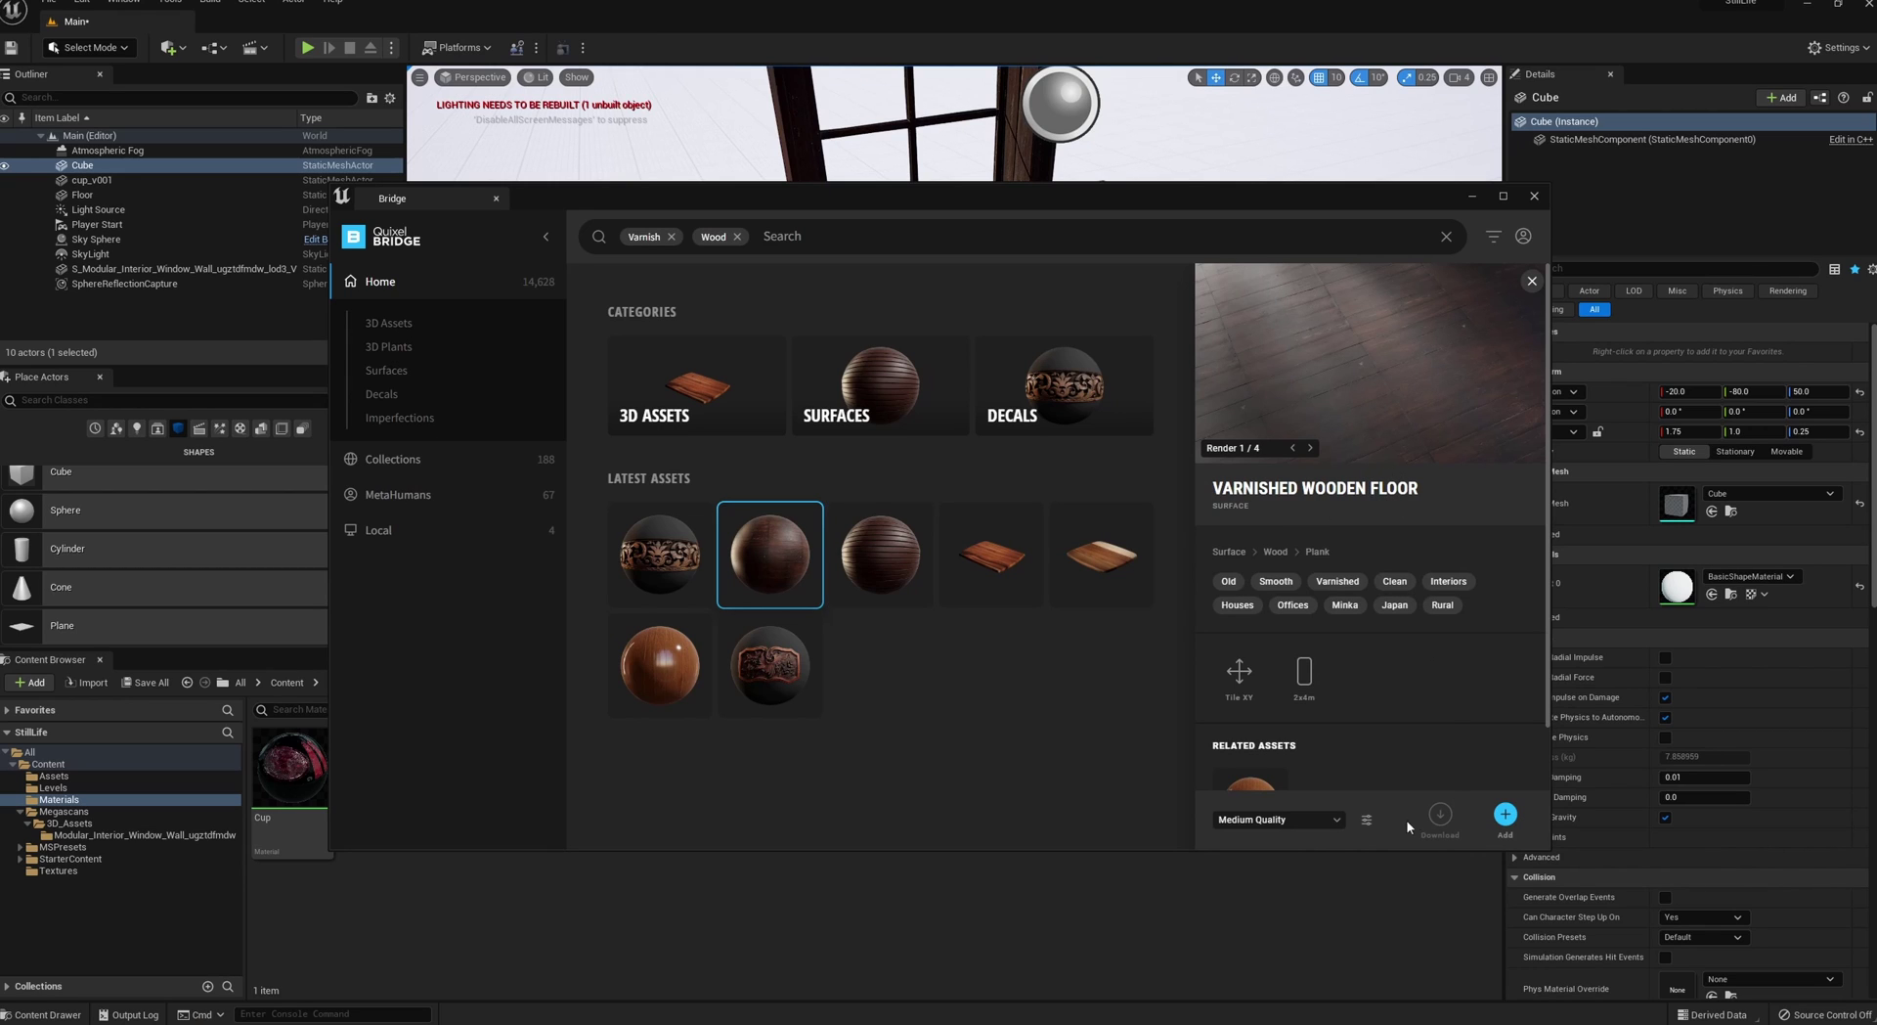
pyautogui.click(1505, 817)
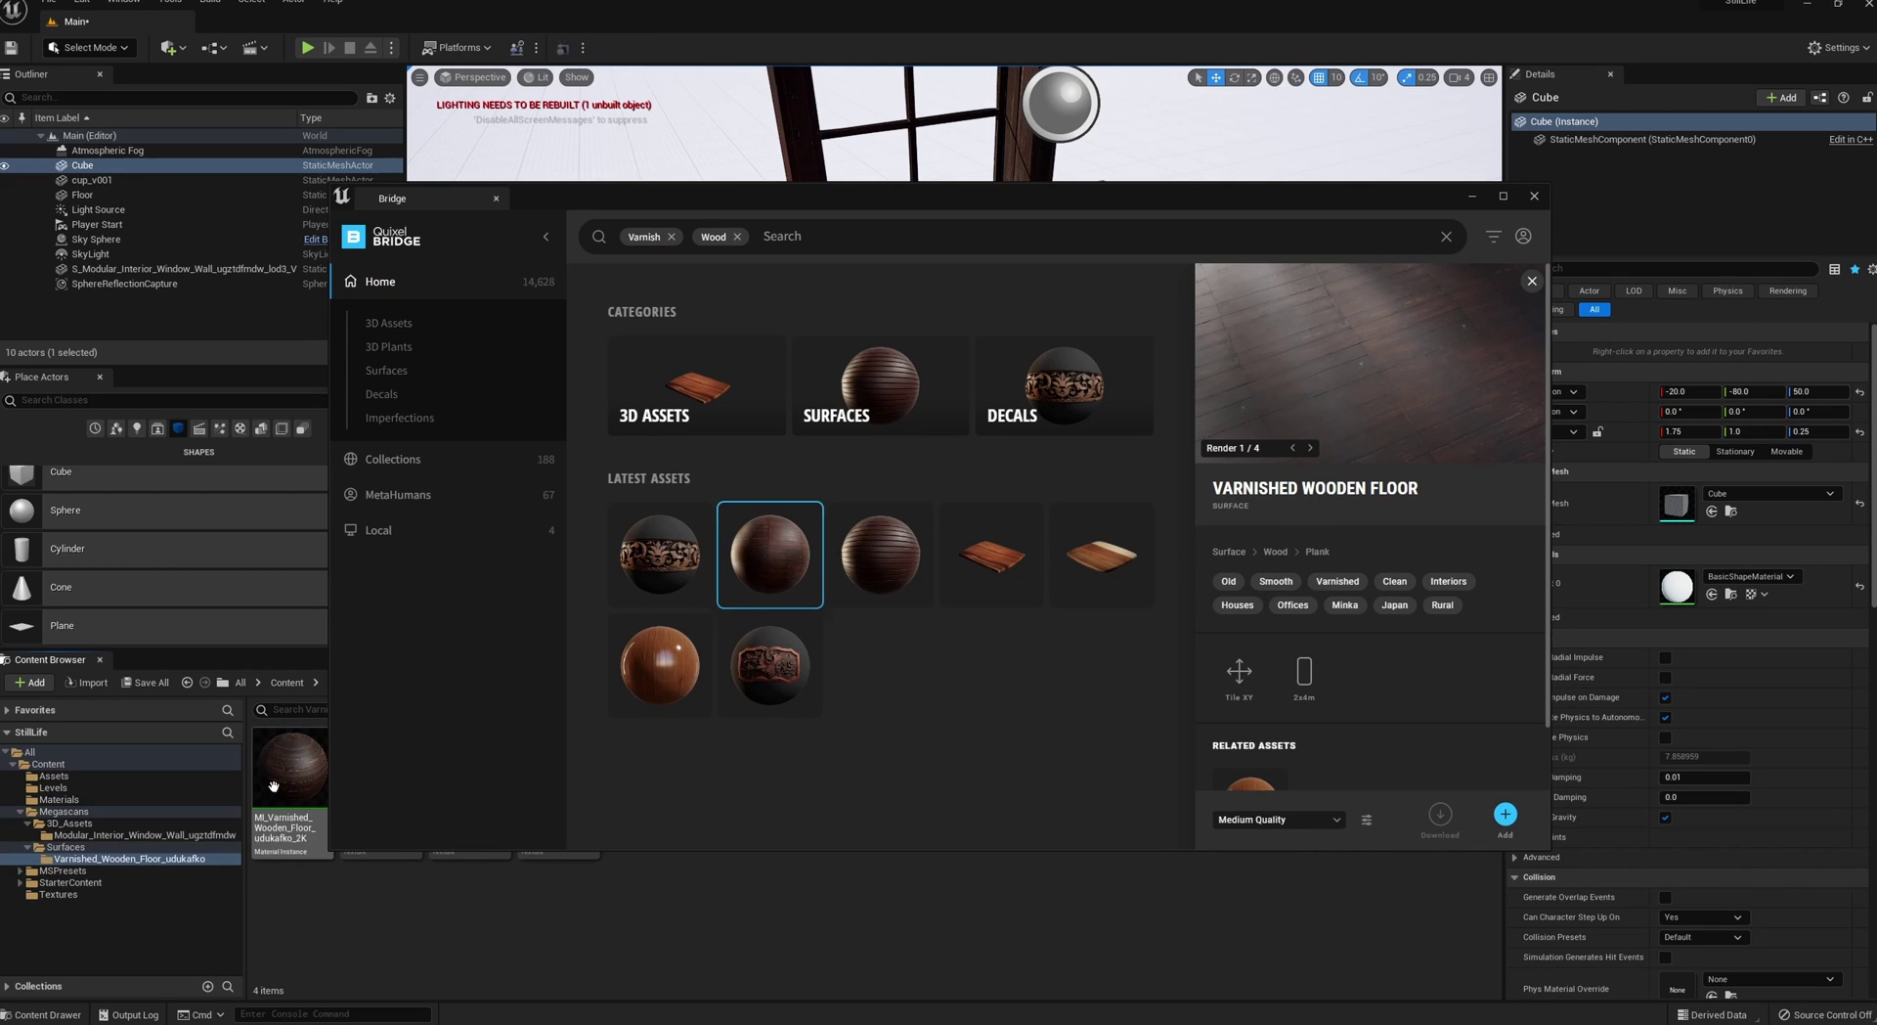
pyautogui.click(1534, 195)
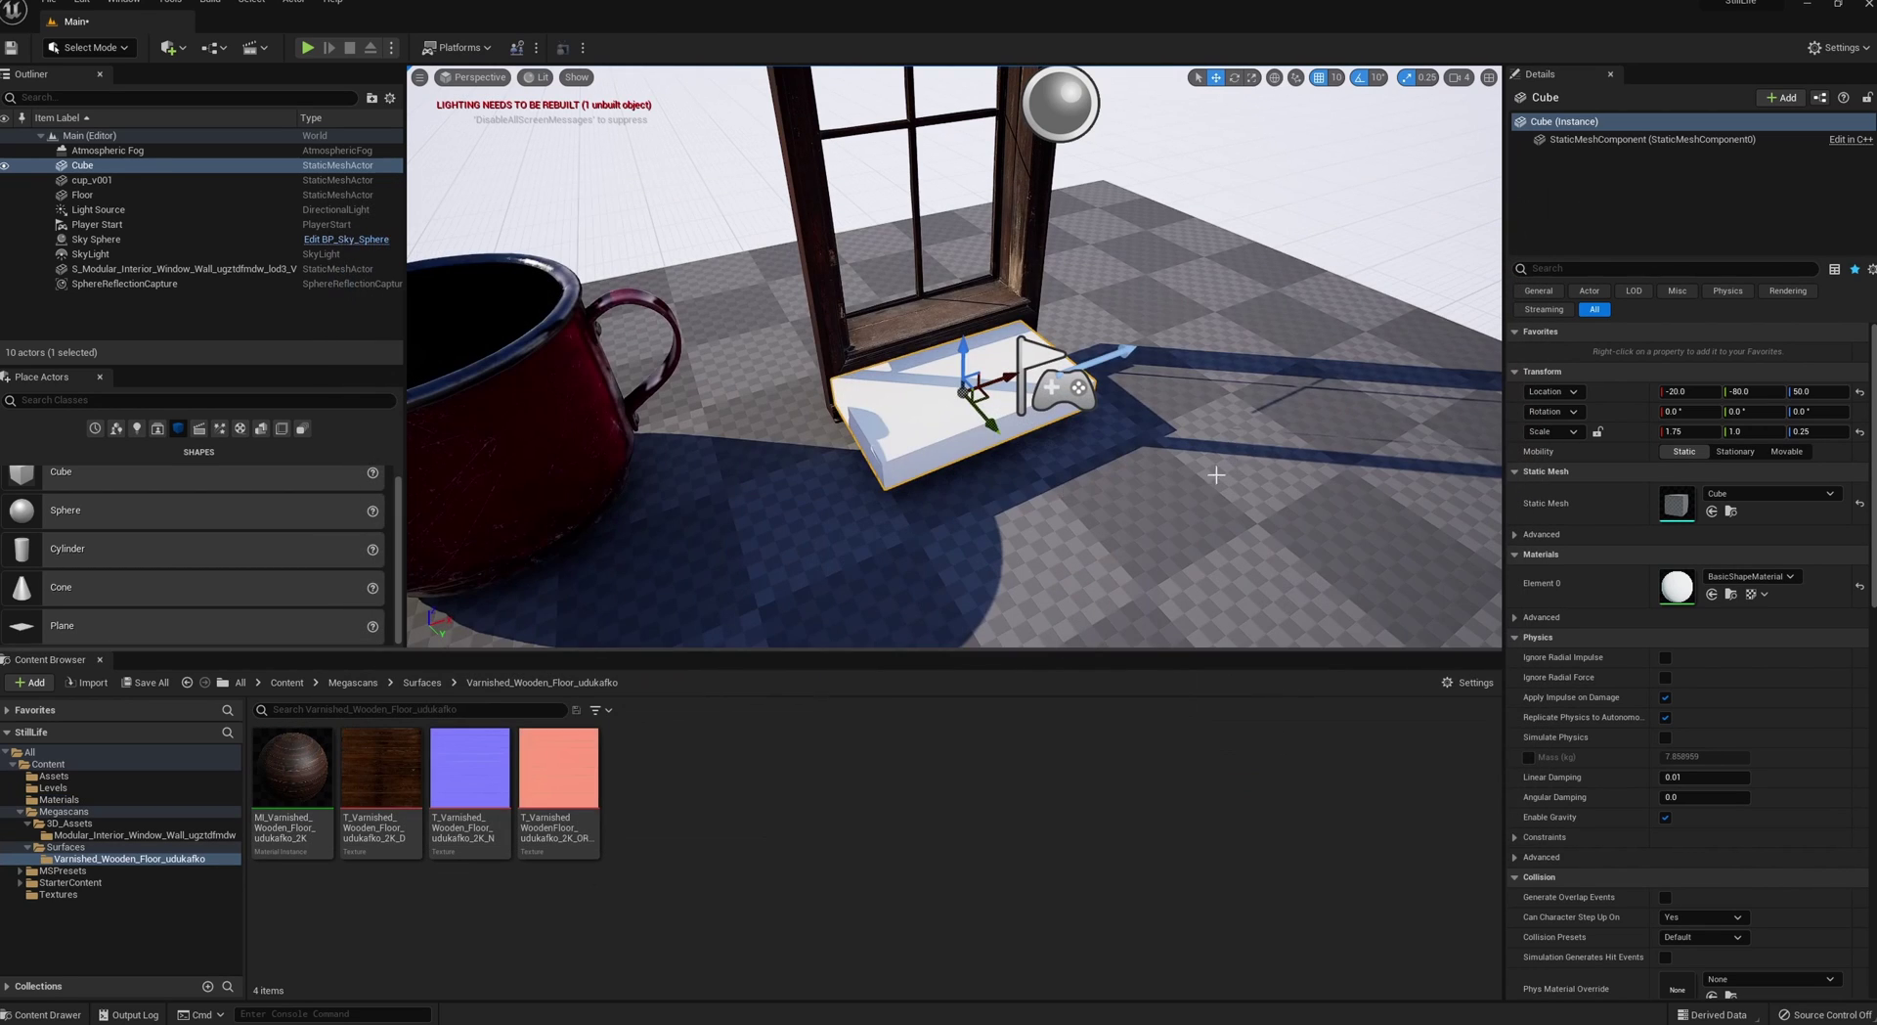
# - Apply the Varnished Wooden Floor material instance to Element 0 of the cube sill
pyautogui.moveTo(293, 773); pyautogui.dragTo(1684, 585)
pyautogui.moveTo(1094, 465); pyautogui.dragTo(963, 528, button='right')
pyautogui.keyDown('alt'); pyautogui.moveTo(963, 528); pyautogui.dragTo(1027, 493); pyautogui.keyUp('alt')
pyautogui.keyDown('alt'); pyautogui.middleClick(1176, 293); pyautogui.keyUp('alt')
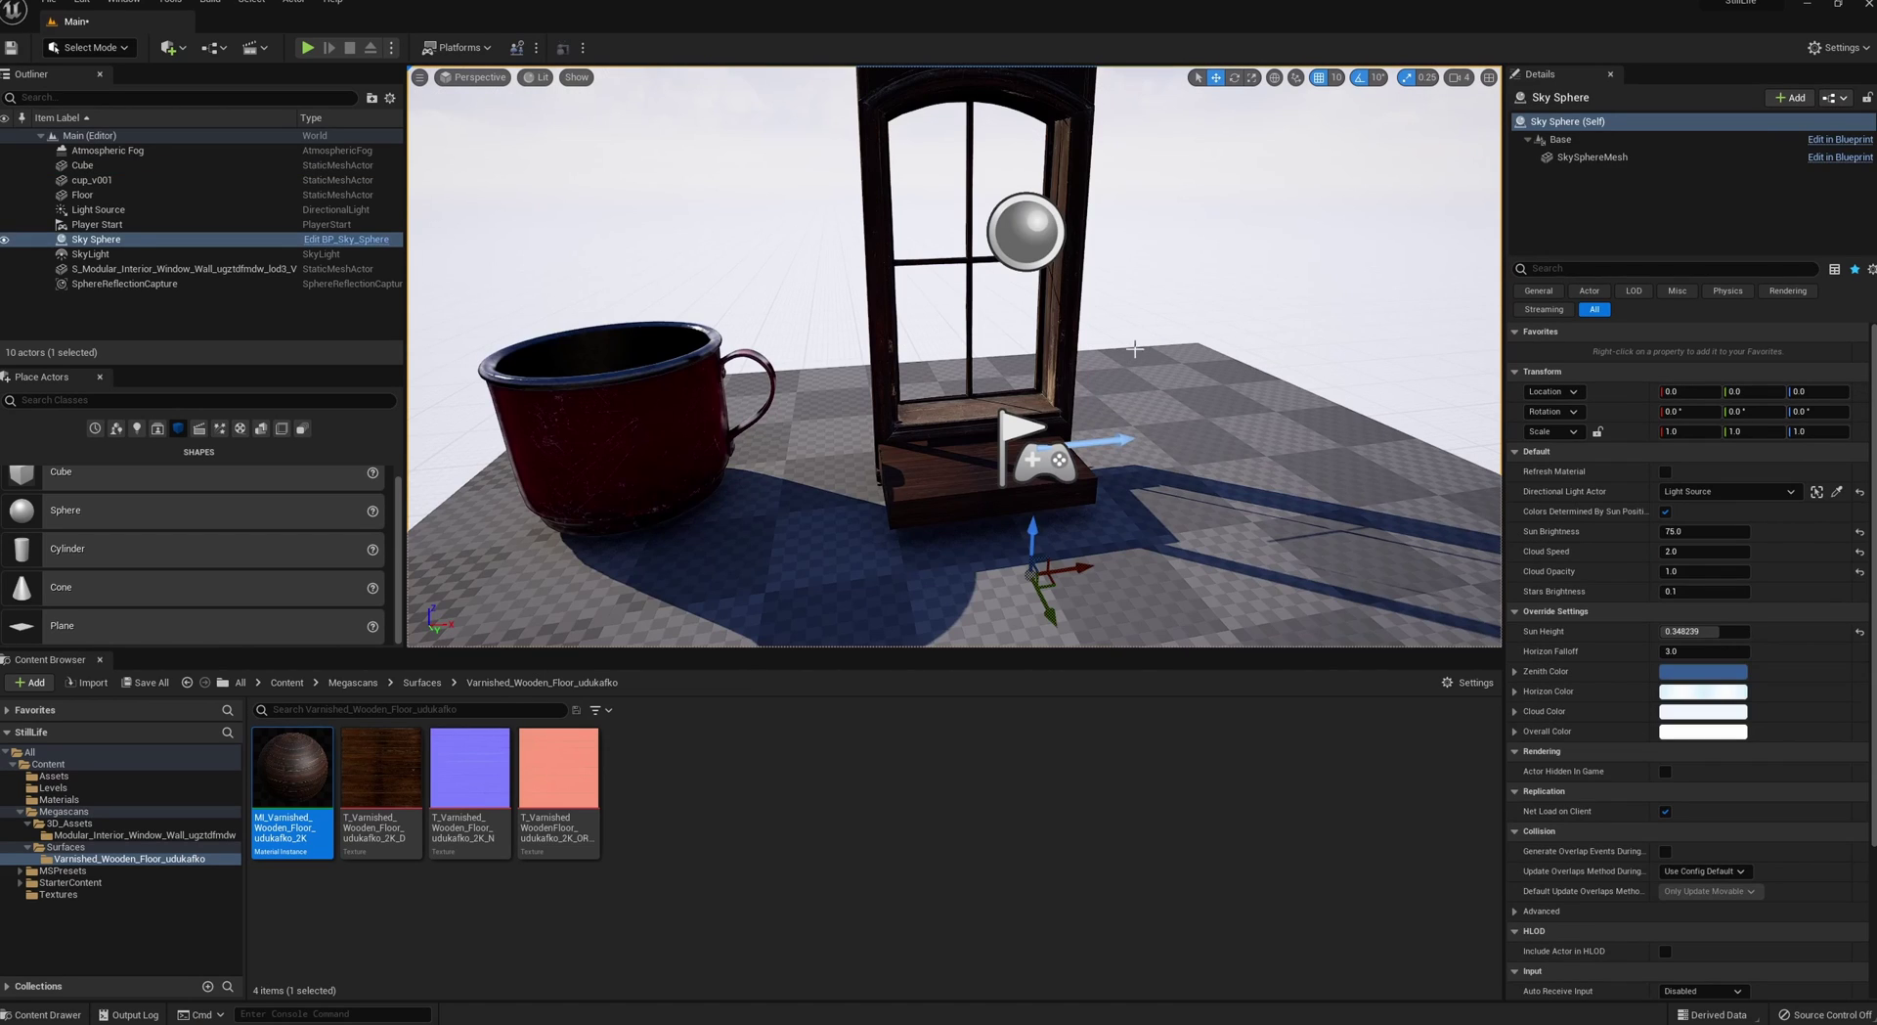
pyautogui.moveTo(1137, 346); pyautogui.dragTo(1134, 322, button='right')
# - Move the cup to the window and shrink it so that it stands on the wooden sill
pyautogui.click(614, 438)
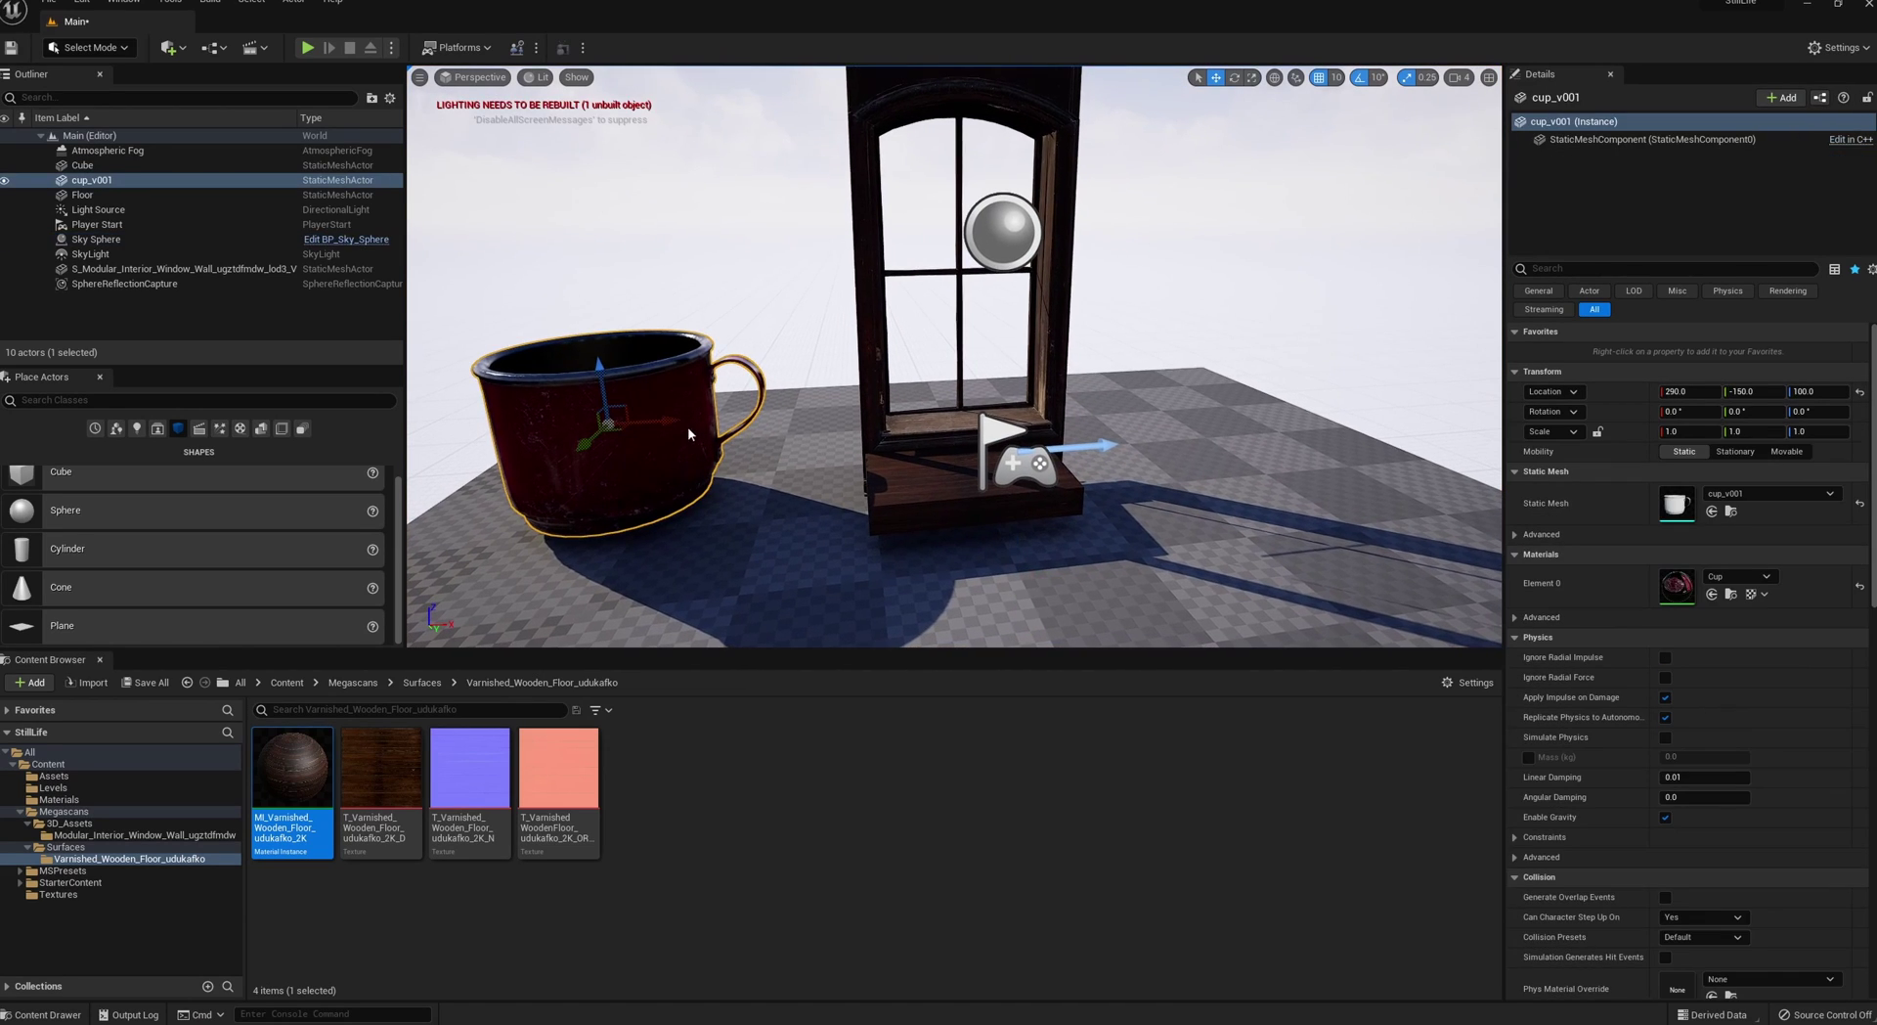
pyautogui.moveTo(608, 423); pyautogui.dragTo(1065, 453)
pyautogui.press('w')
pyautogui.press('e')
pyautogui.press('w')
pyautogui.keyDown('alt'); pyautogui.moveTo(920, 420); pyautogui.dragTo(1037, 564); pyautogui.keyUp('alt')
pyautogui.press('f')
pyautogui.scroll(-5, 1092, 441)
pyautogui.hotkey('ctrl', 'z')
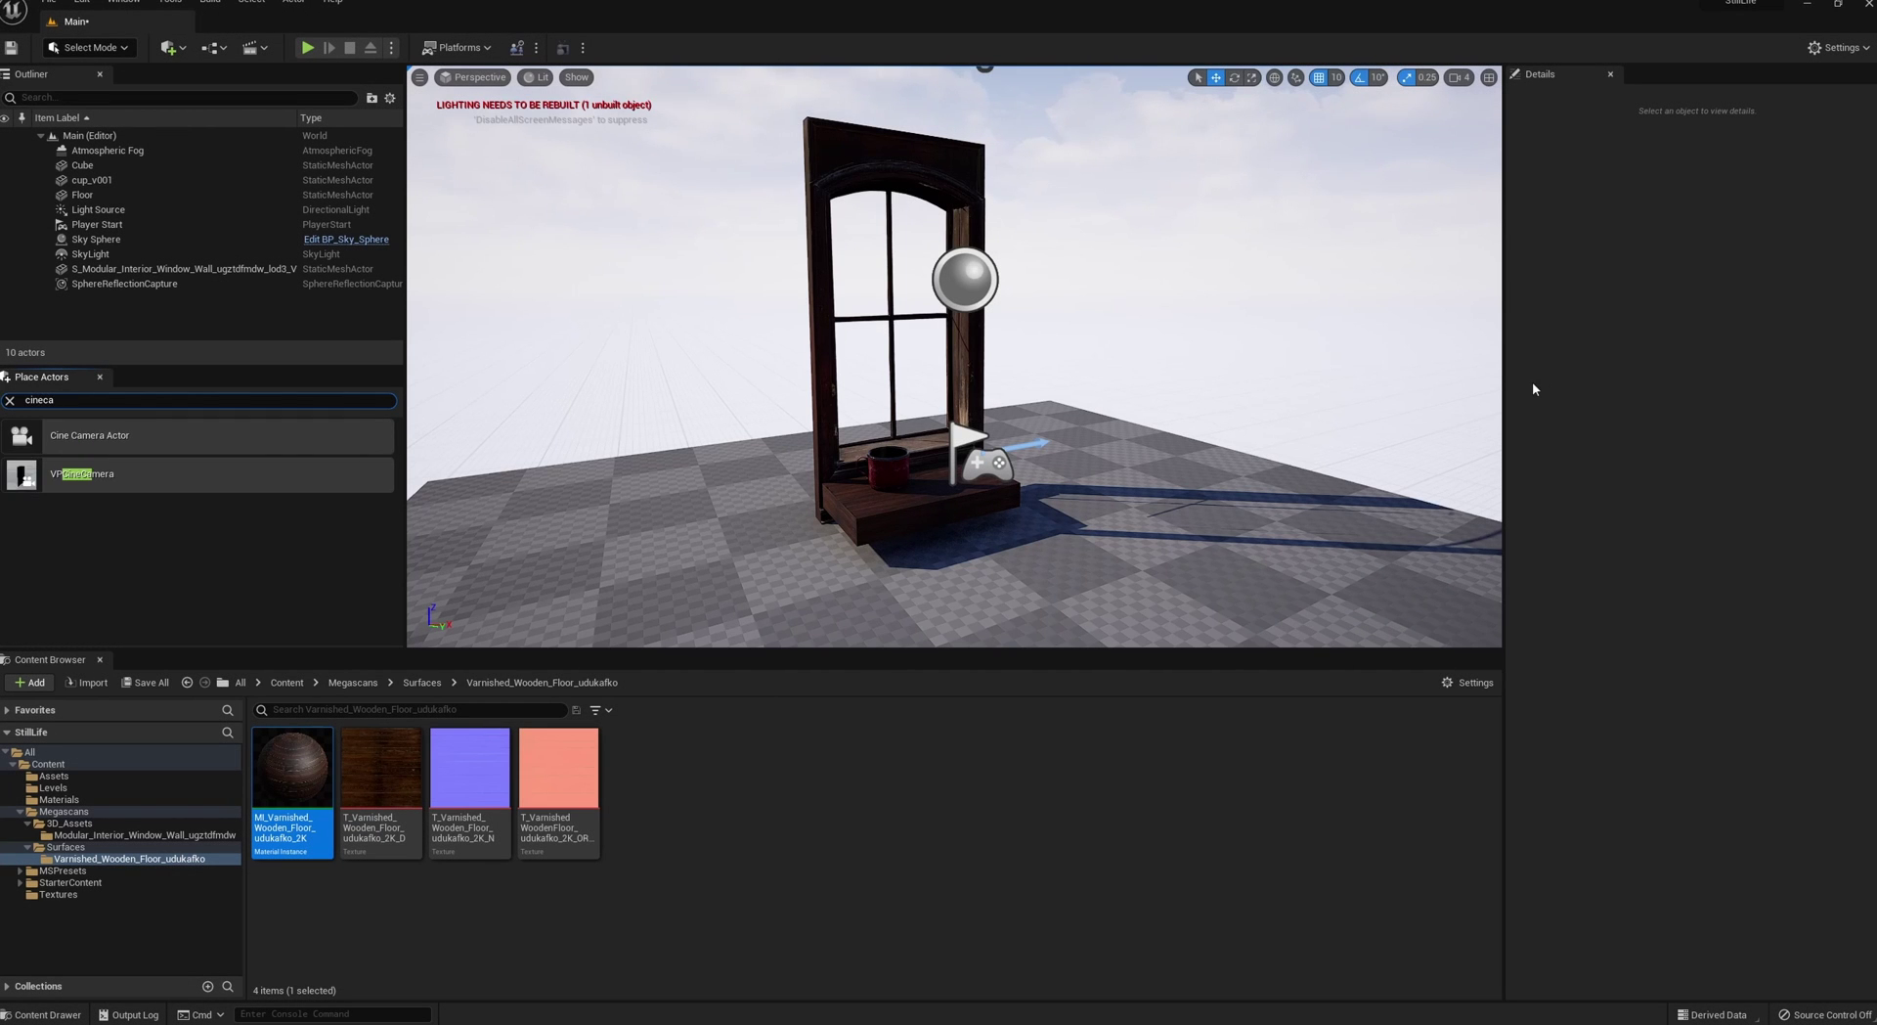
# - Place a Cine Camera Actor on the floor in front of the sill and set the viewport layout to two side-by-side panes
pyautogui.moveTo(113, 448); pyautogui.dragTo(1043, 477)
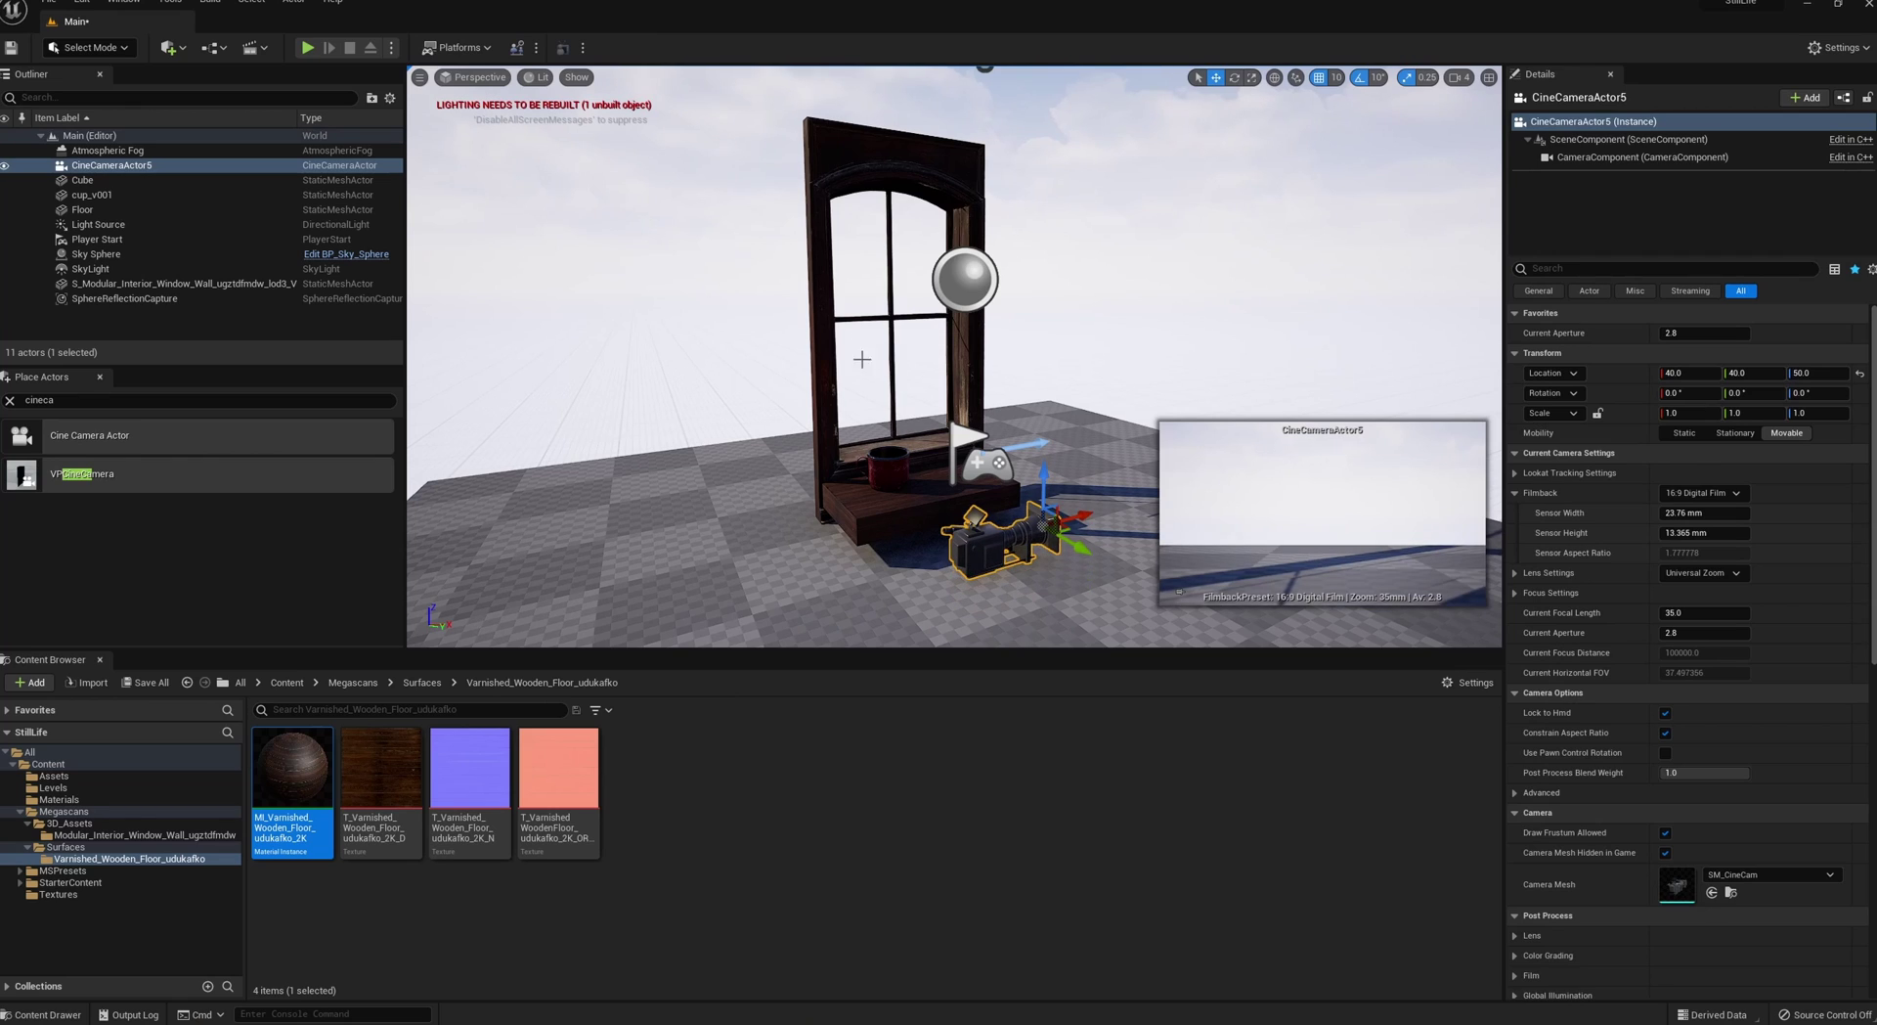
pyautogui.click(421, 78)
pyautogui.moveTo(546, 391)
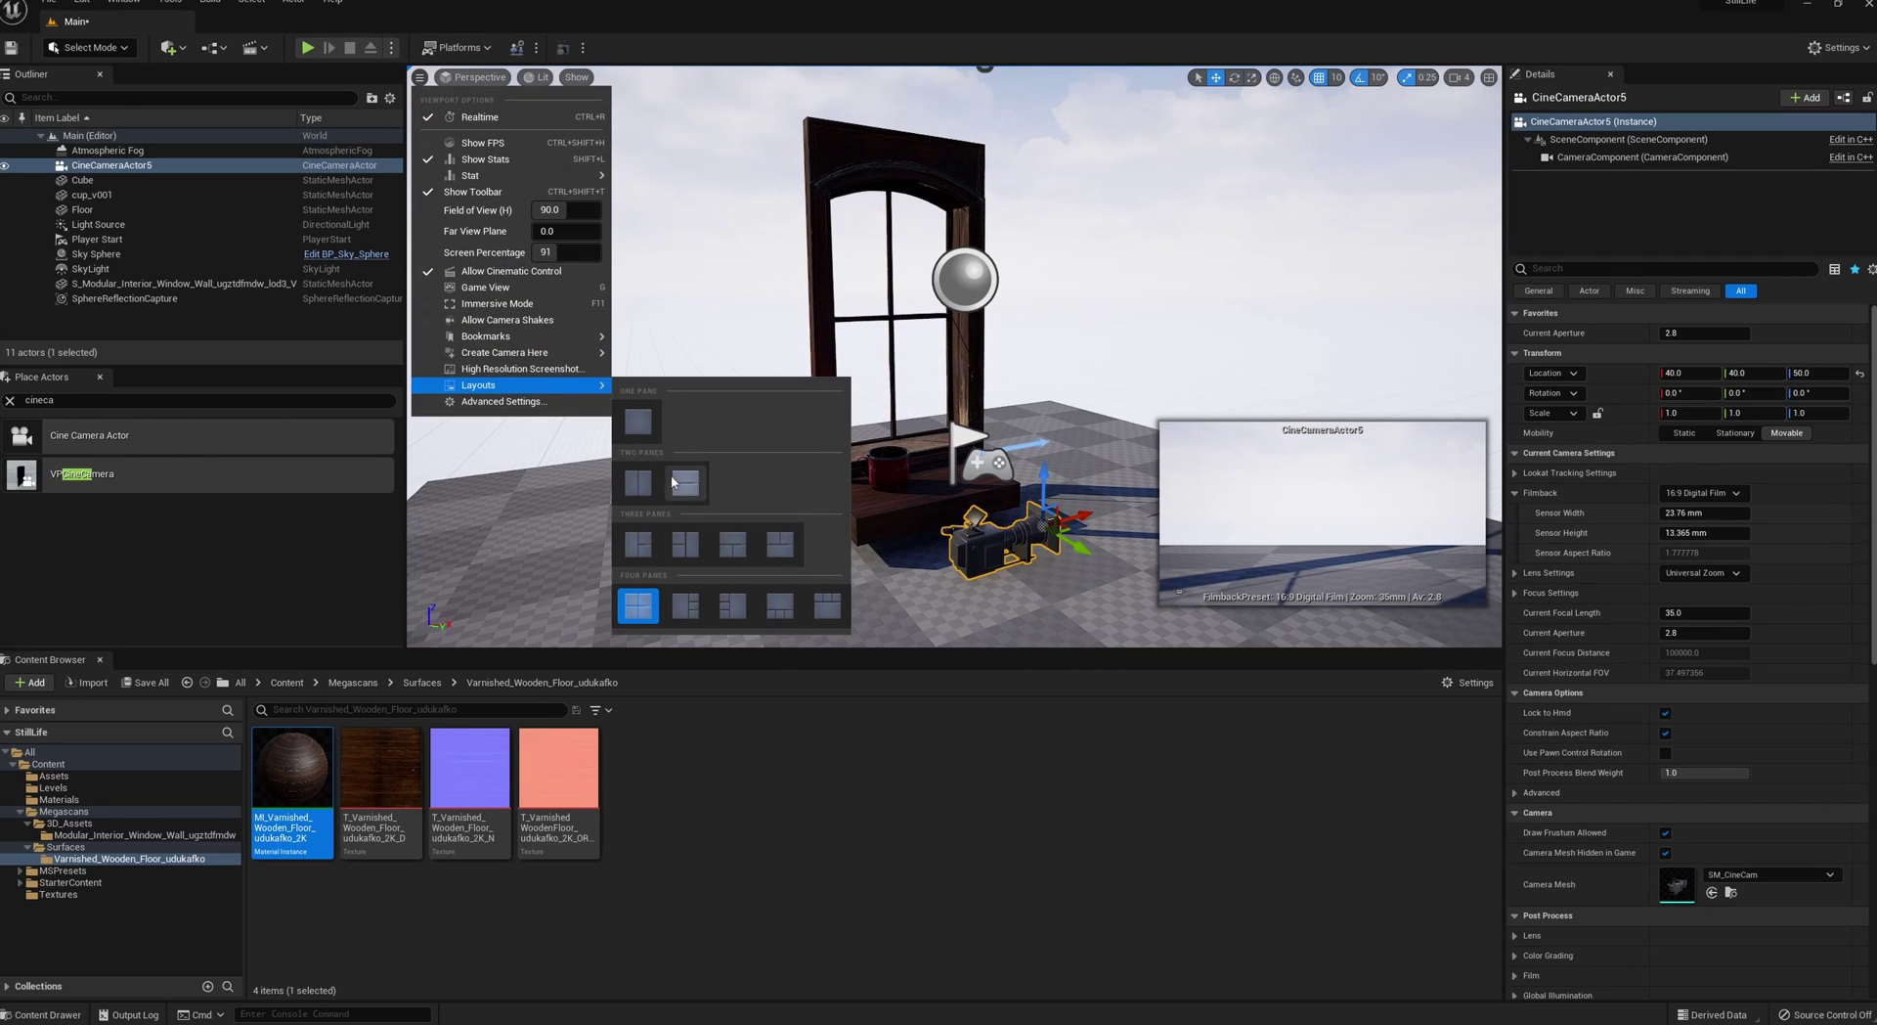
pyautogui.click(637, 482)
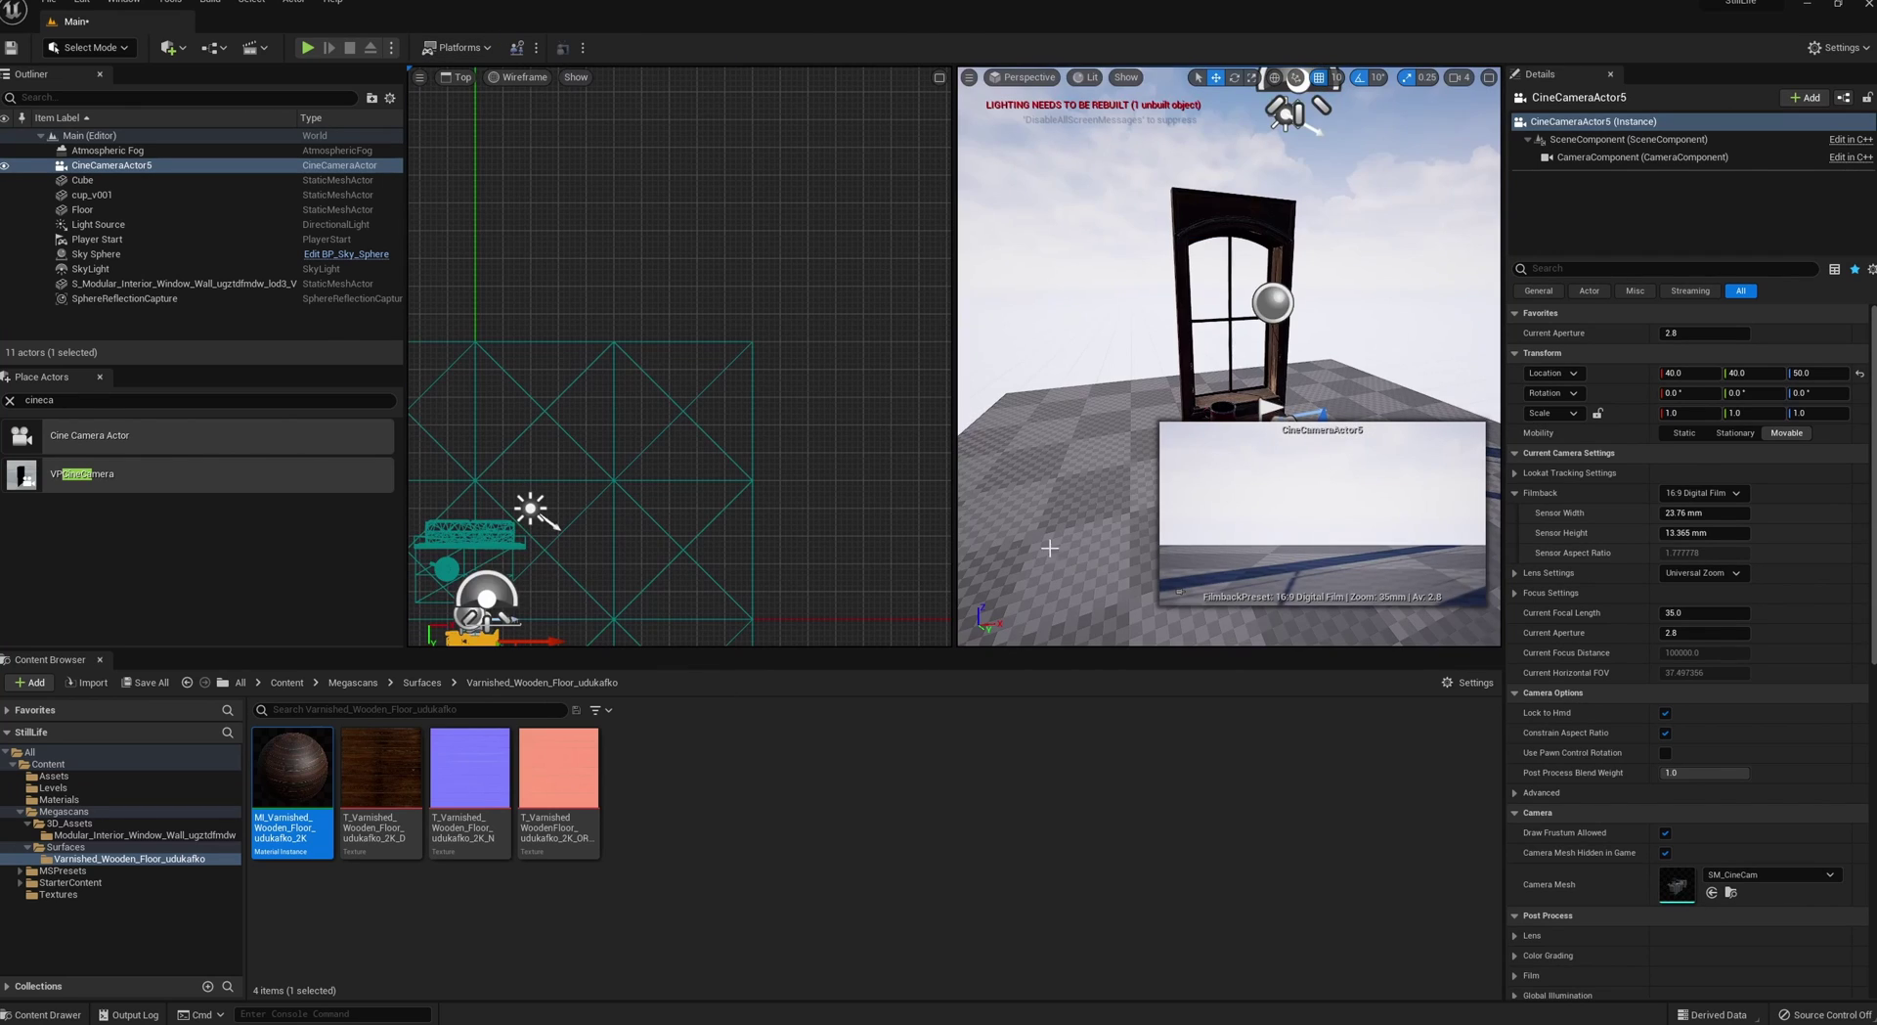
# - Show the view through CineCameraActor5 in the Top viewport pane and set the camera's current focal length to 50
pyautogui.click(455, 78)
pyautogui.click(498, 244)
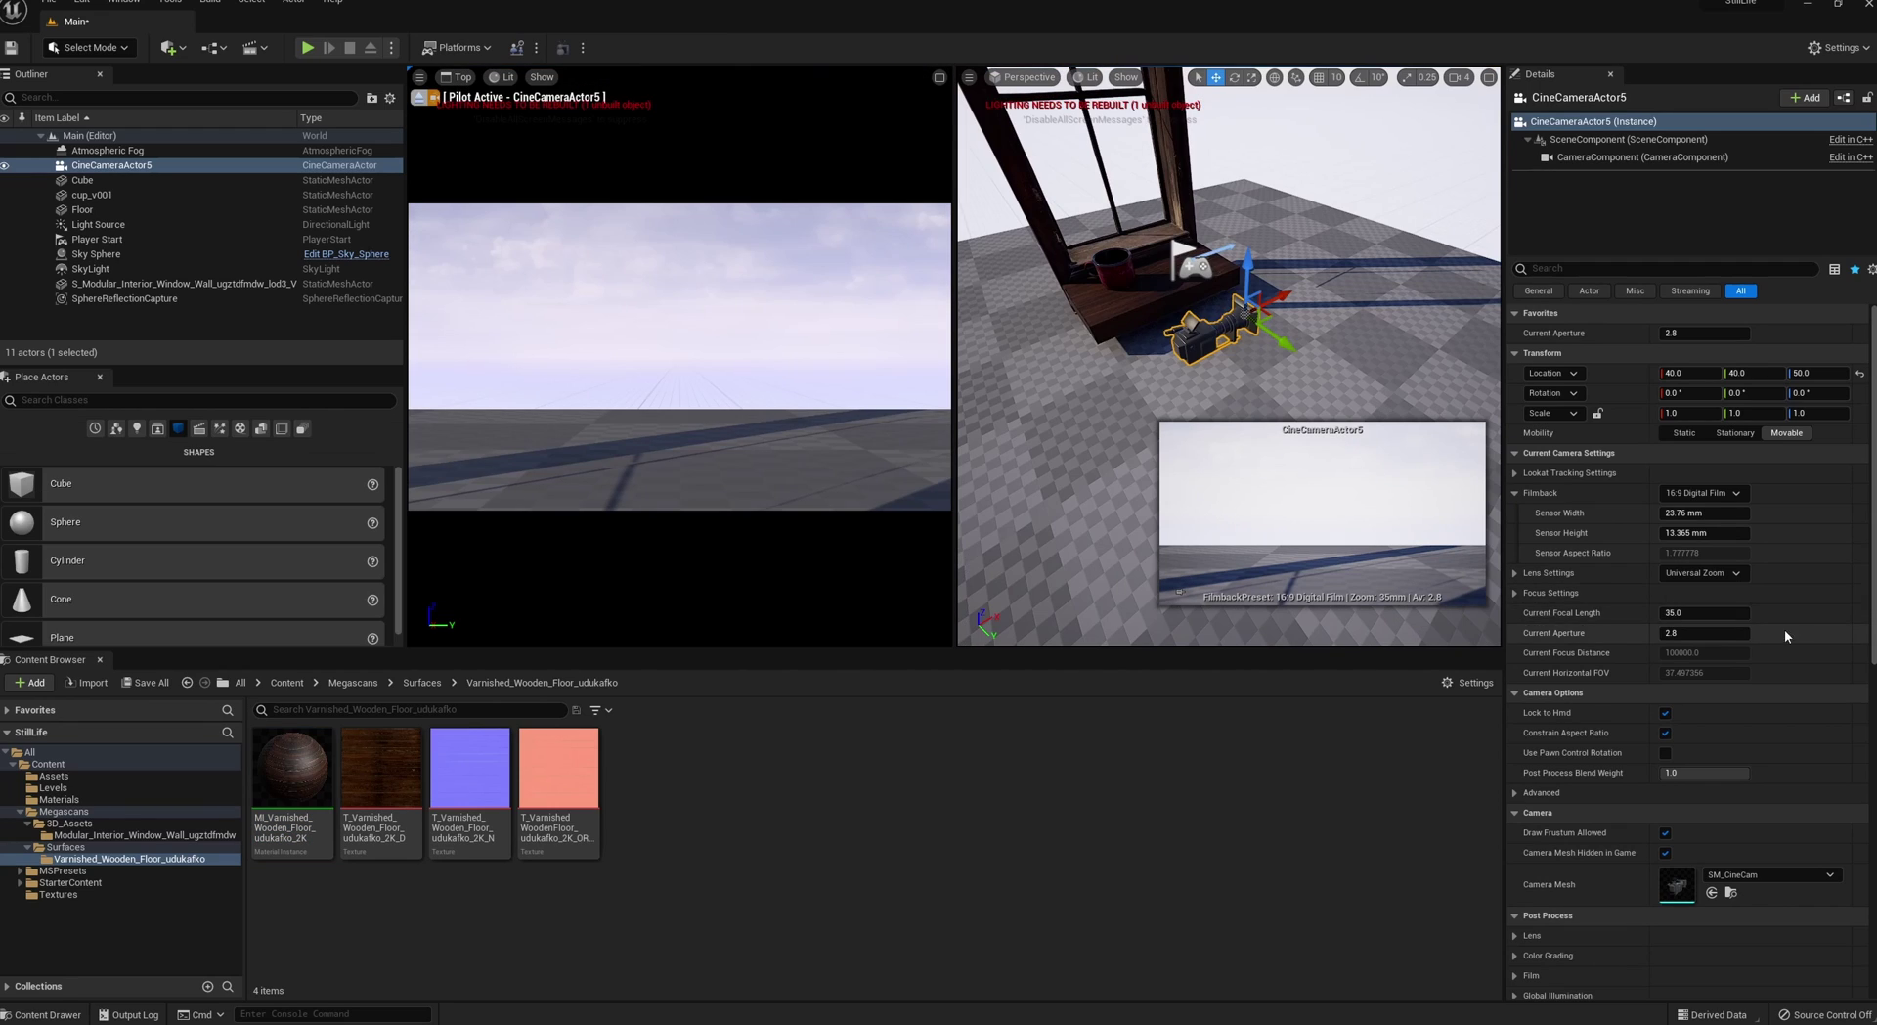
pyautogui.click(1738, 612)
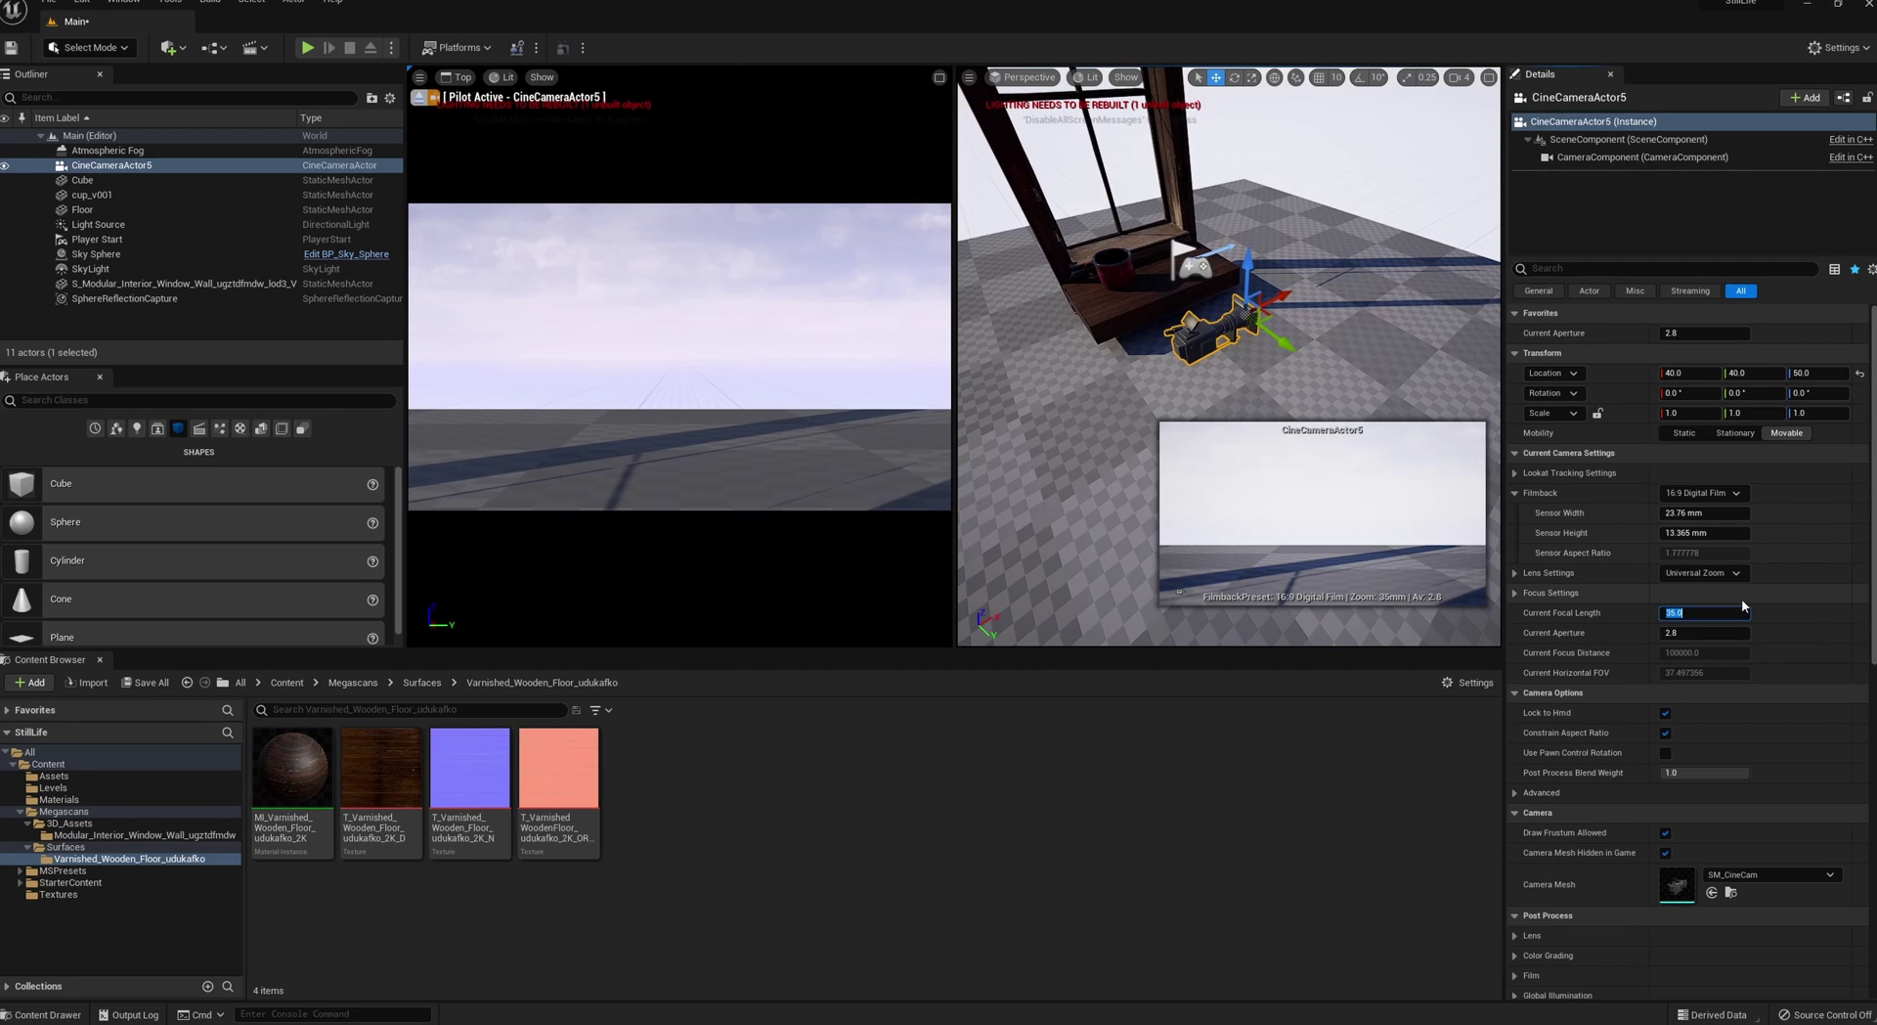
pyautogui.write('50')
pyautogui.press('Return')
# - Make the cine camera's filmback portrait with a sensor width of 13.365 mm and a sensor height of 23.76 mm
pyautogui.click(1716, 511)
pyautogui.click(1729, 534)
pyautogui.click(1734, 537)
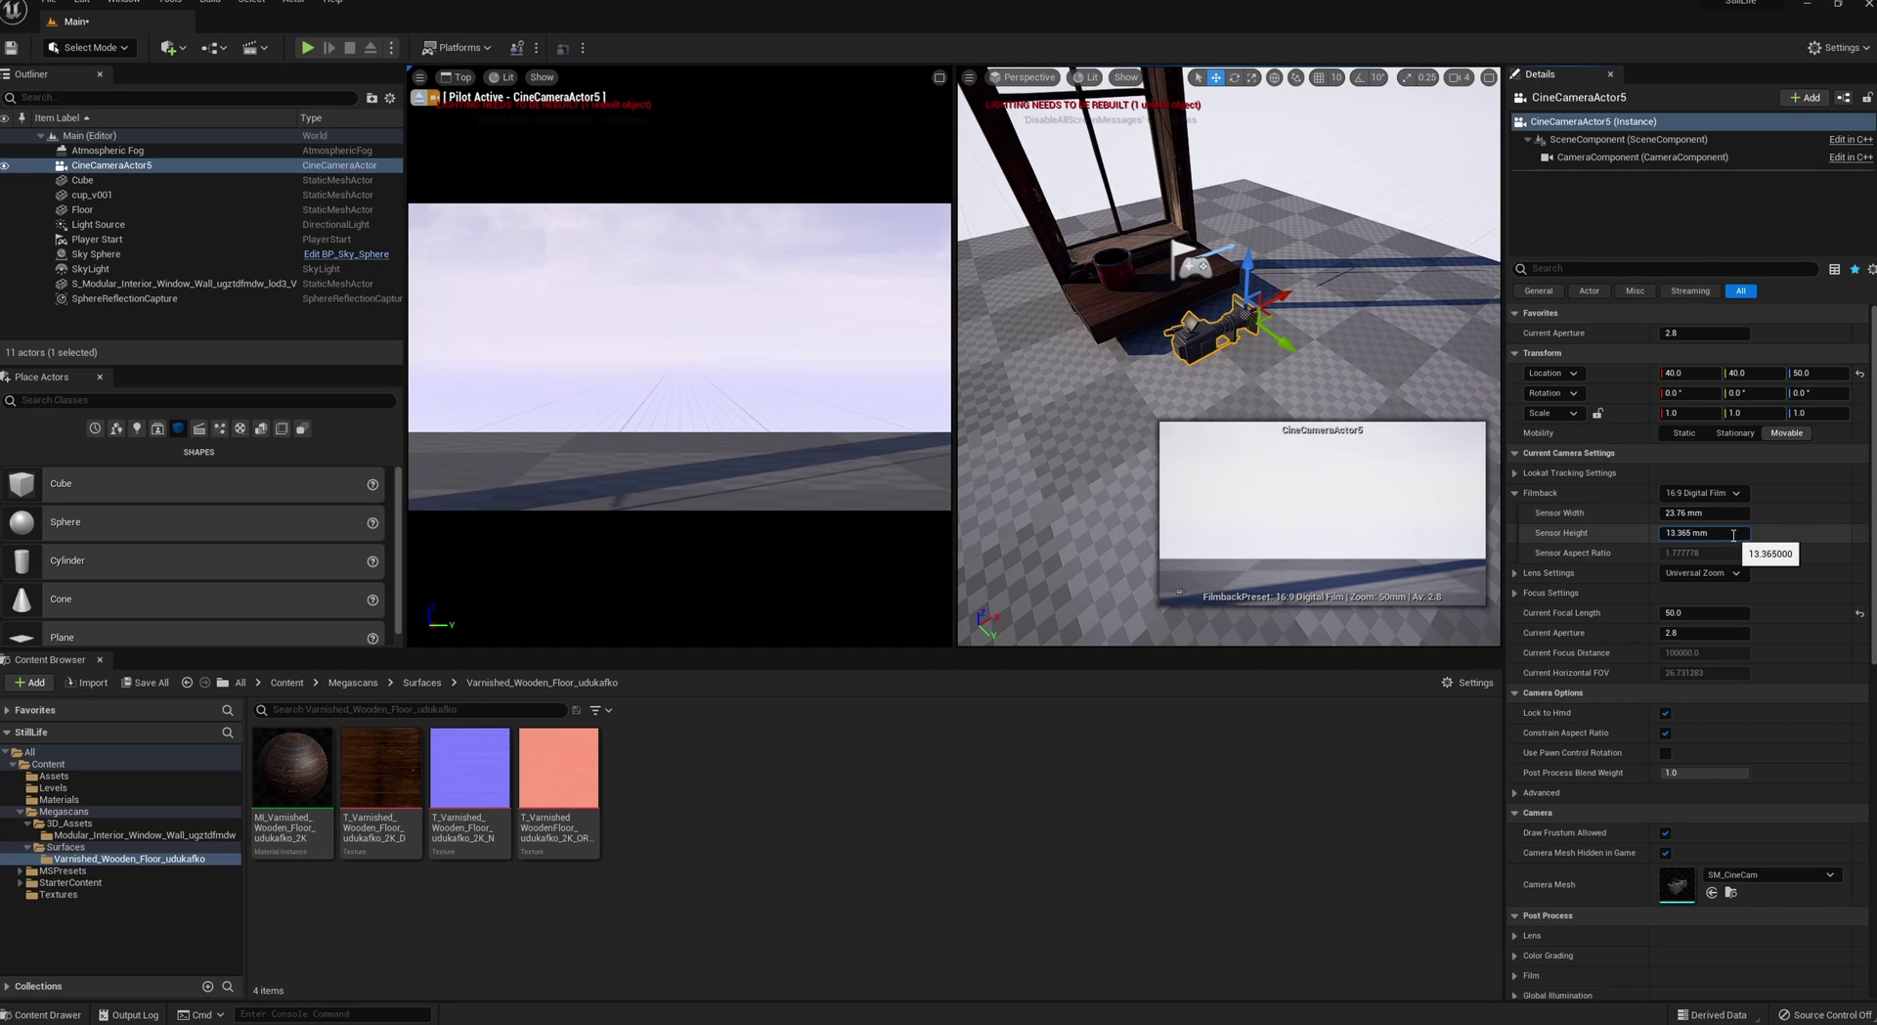
pyautogui.click(1733, 535)
pyautogui.write('23.76')
pyautogui.press('Return')
# - Turn on the Grid (3x3) composition overlay in the pane that shows the cine camera view
pyautogui.click(1215, 461)
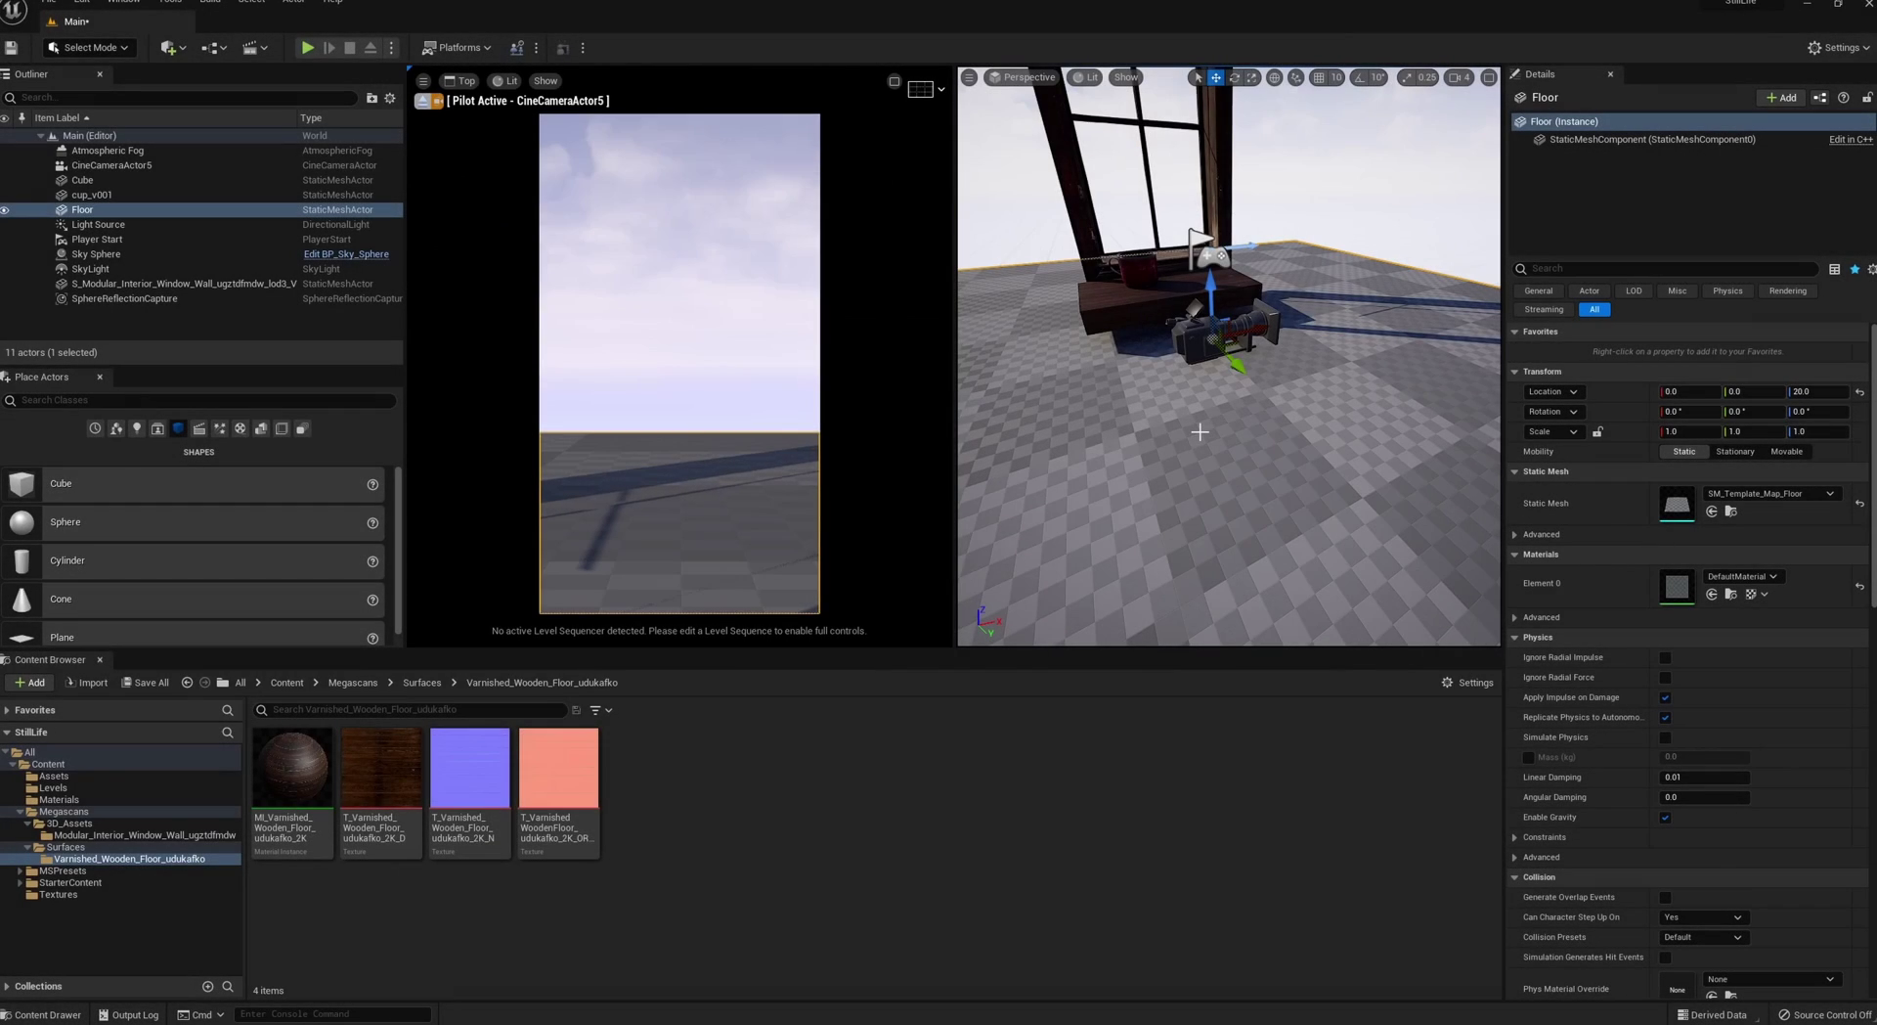
pyautogui.click(1194, 359)
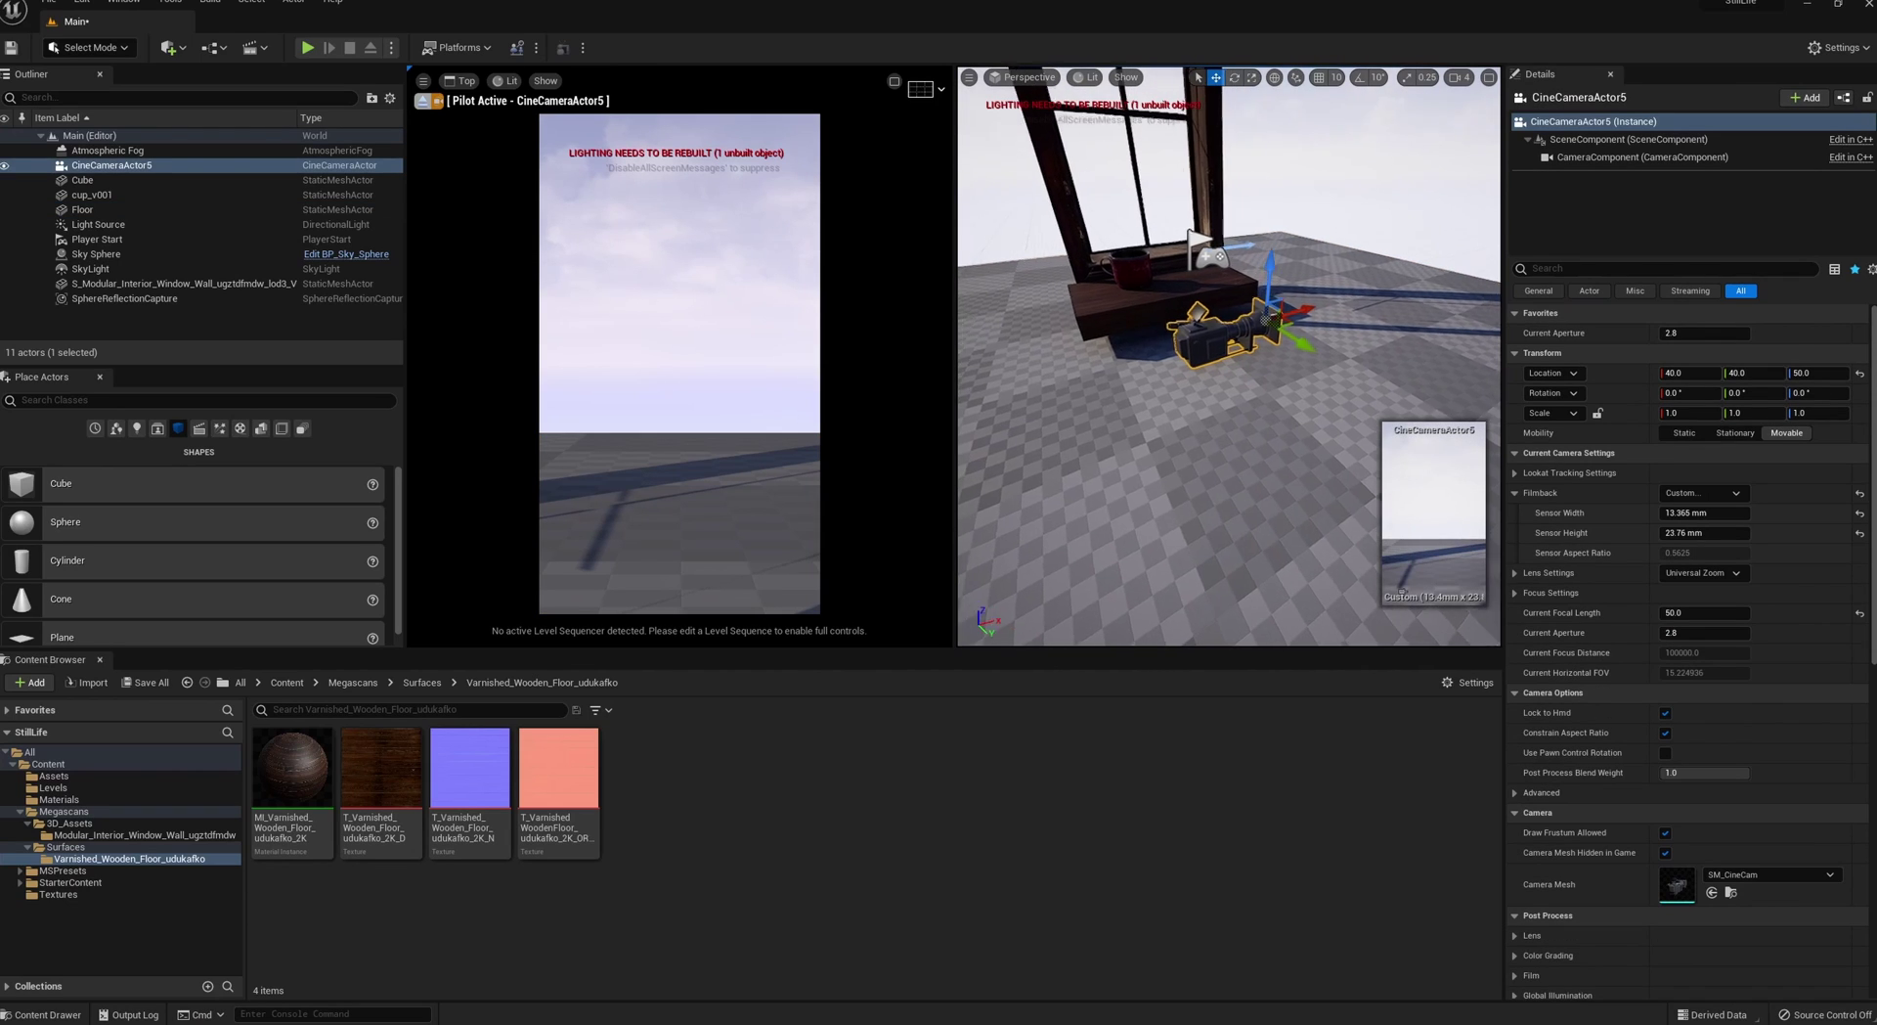
pyautogui.click(922, 89)
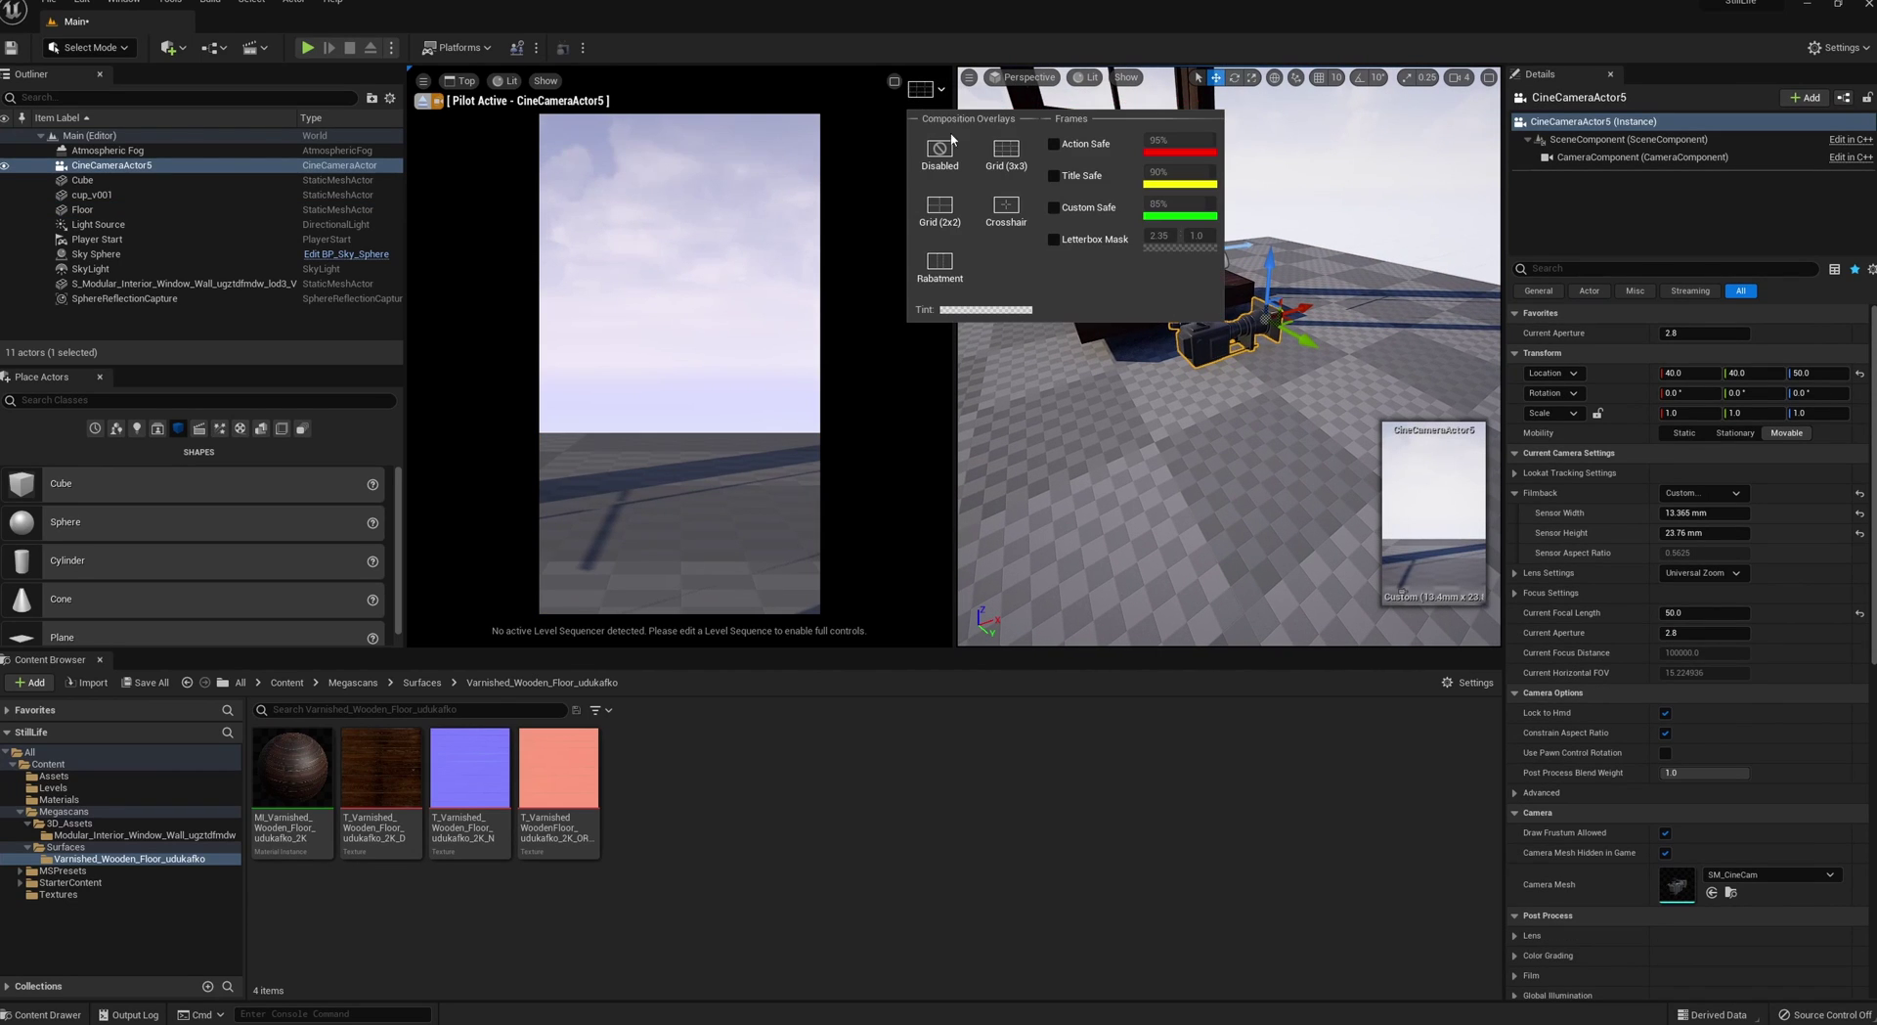
pyautogui.click(1005, 156)
pyautogui.click(1245, 479)
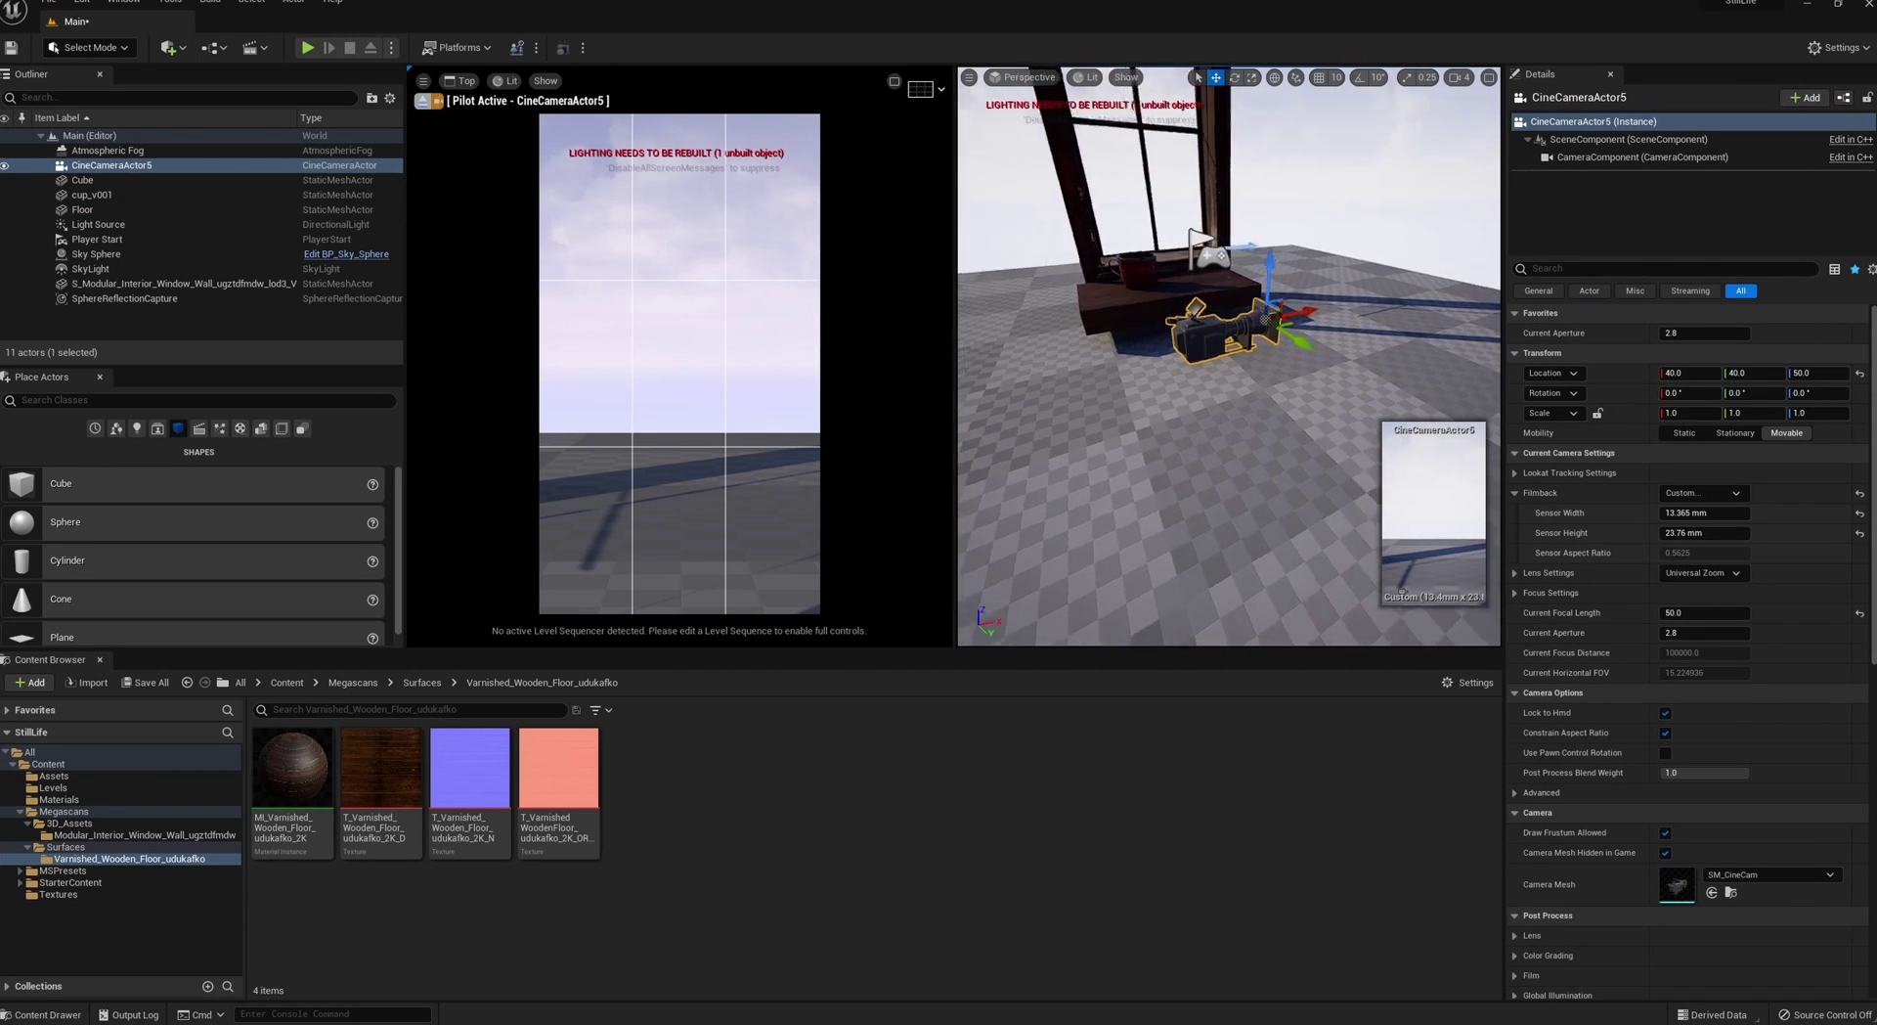
# - Frame the cup through the cine camera so it stands left of centre on the sill with the window behind it
pyautogui.click(1140, 280)
pyautogui.press('f')
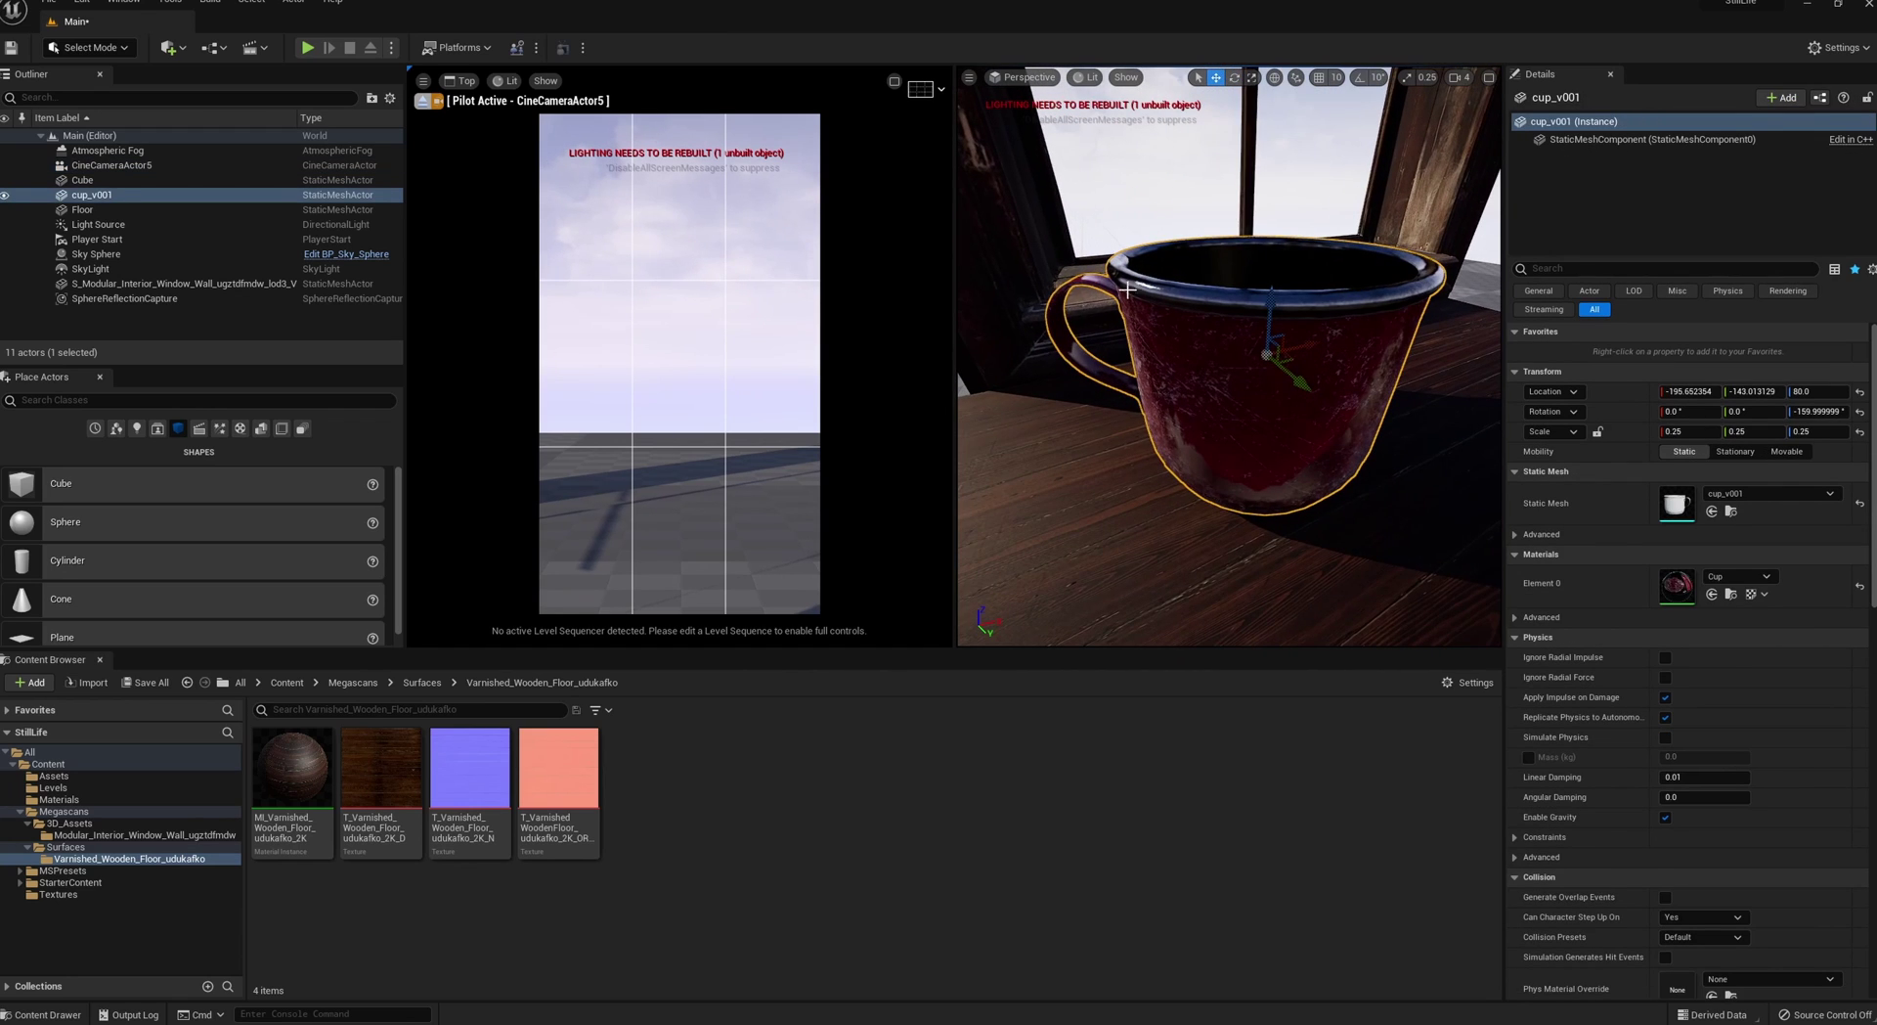
pyautogui.press('f')
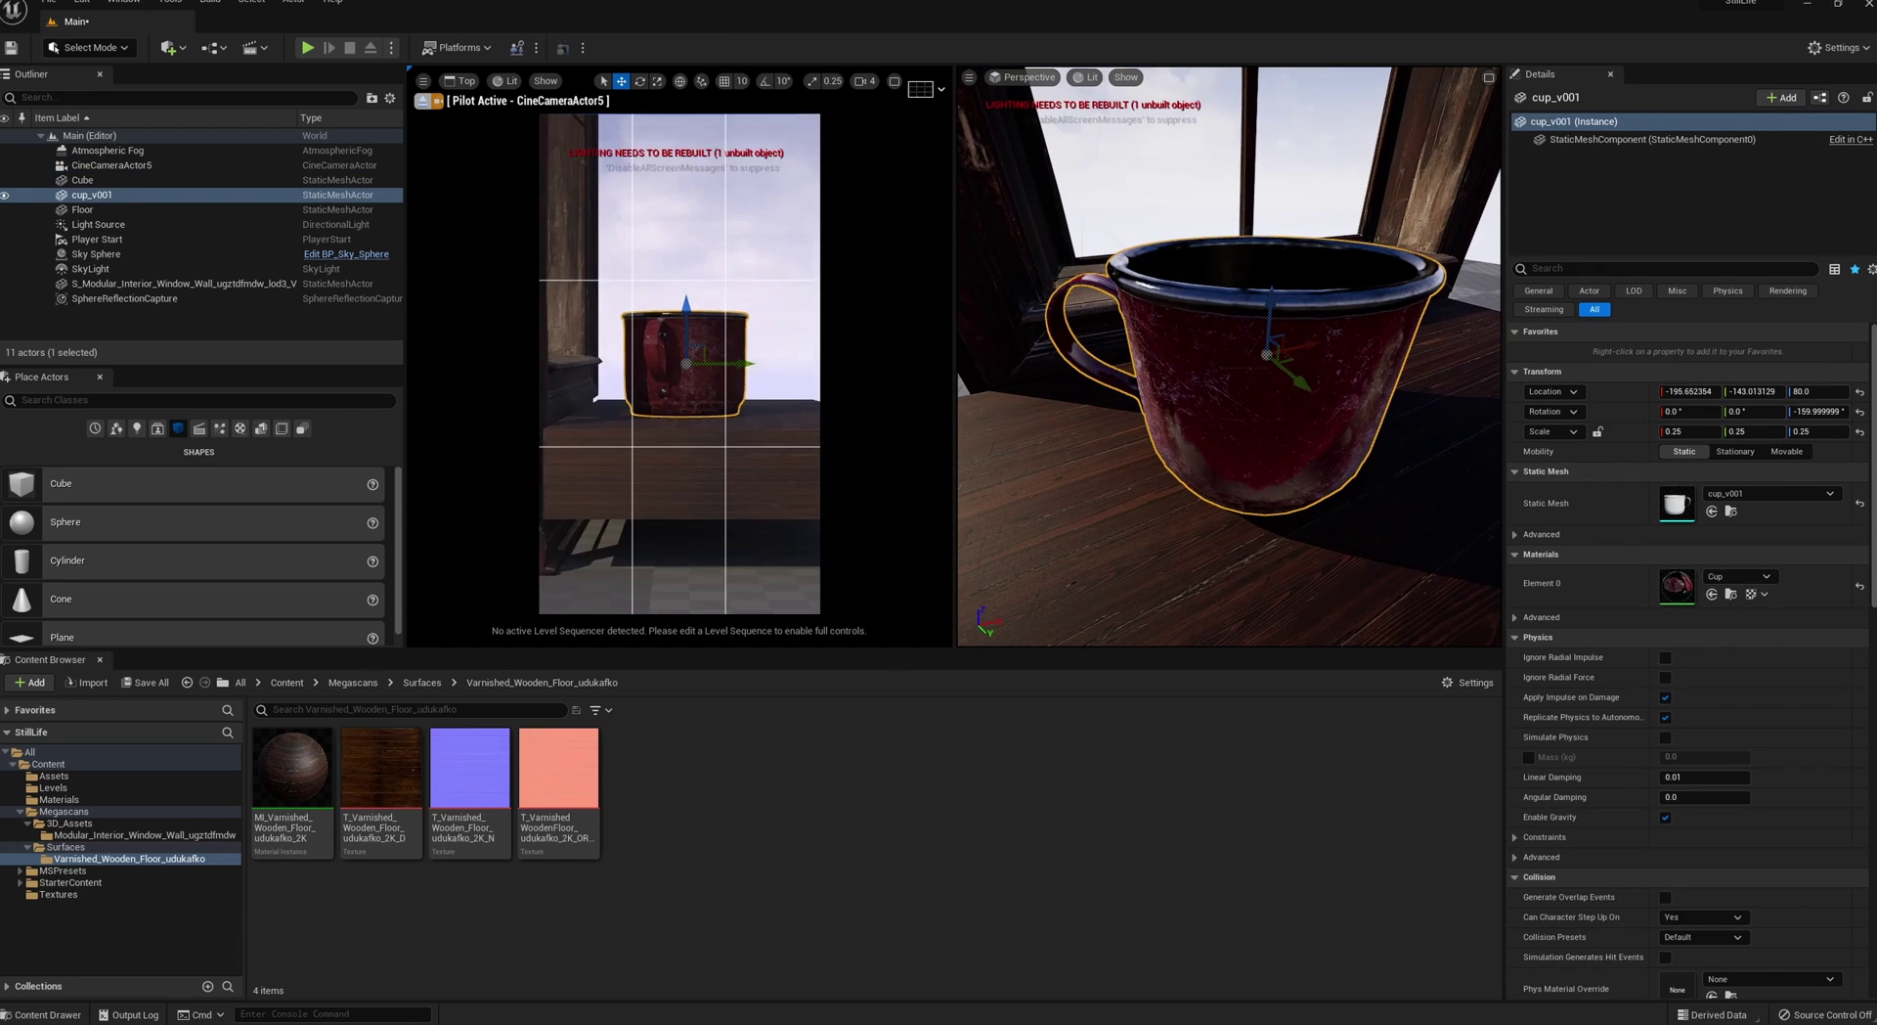
pyautogui.keyDown('alt'); pyautogui.moveTo(809, 385); pyautogui.dragTo(698, 385); pyautogui.keyUp('alt')
pyautogui.scroll(-4, 698, 385)
pyautogui.moveTo(742, 225); pyautogui.dragTo(701, 363, button='middle')
pyautogui.scroll(3, 675, 352)
pyautogui.scroll(-1, 676, 352)
pyautogui.scroll(1, 675, 352)
pyautogui.scroll(2, 645, 366)
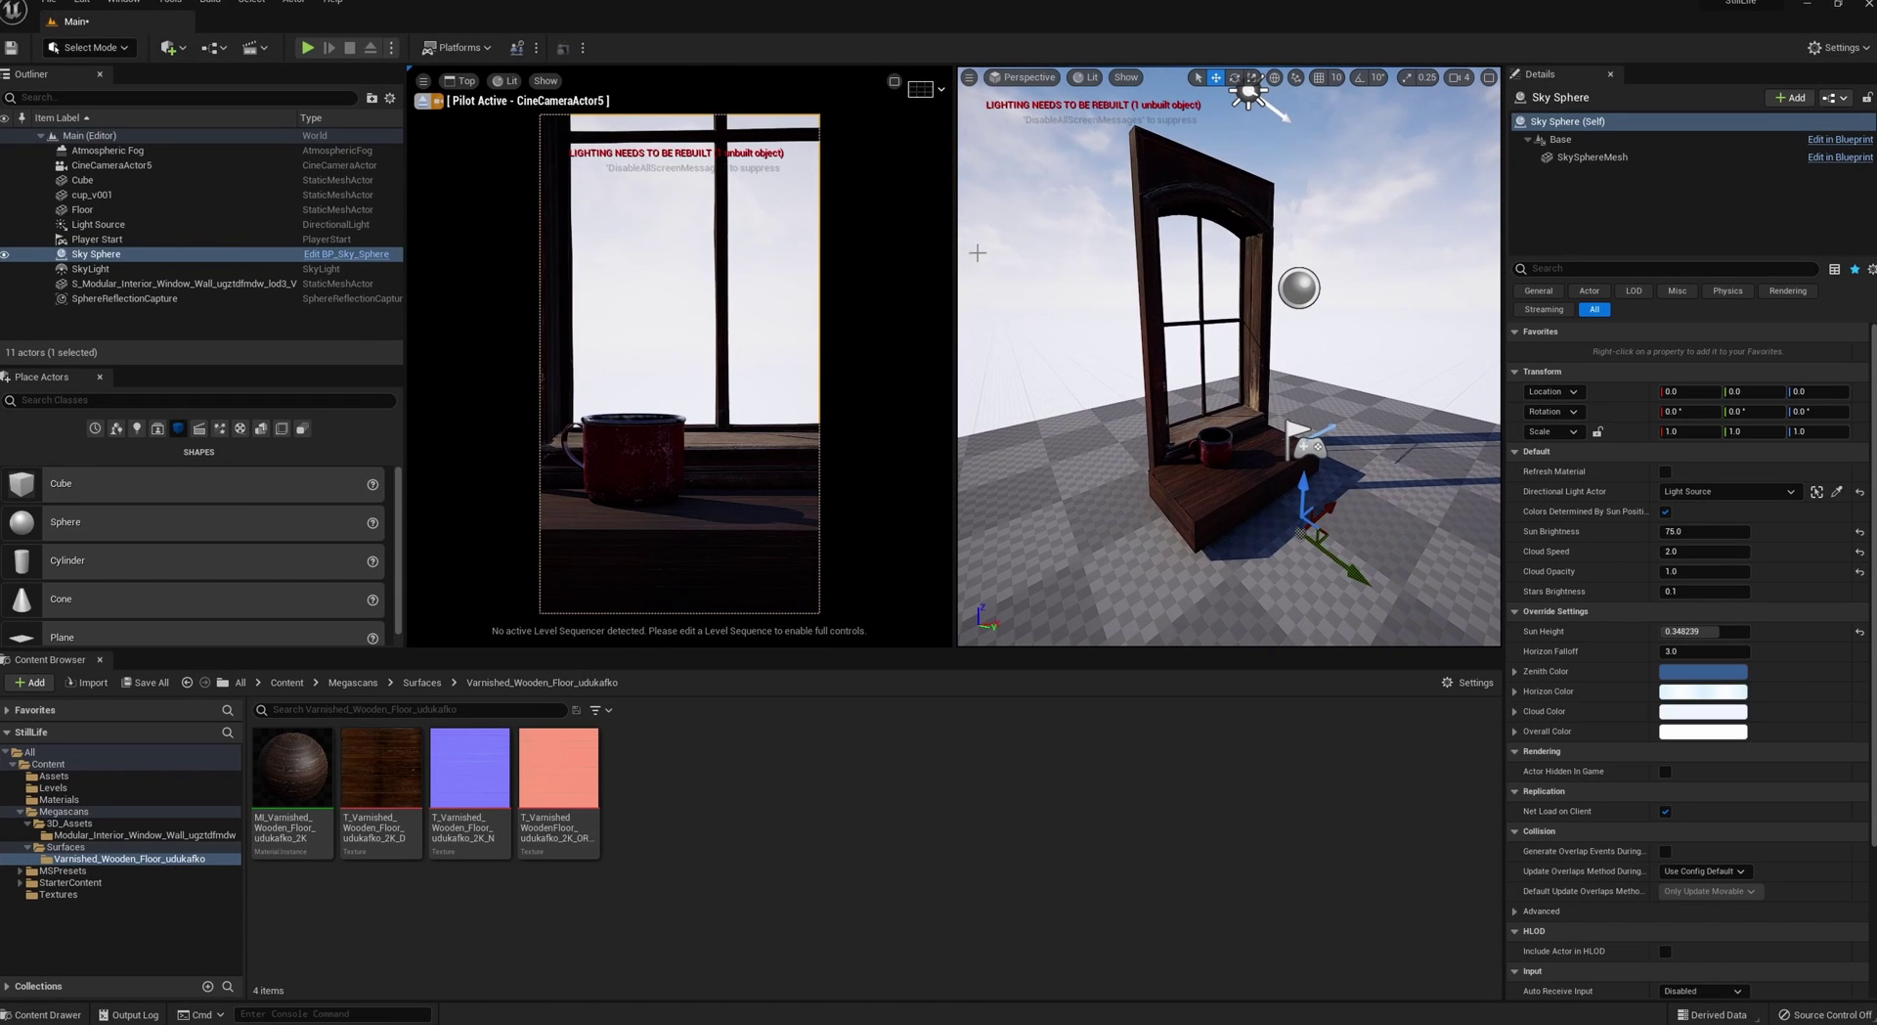
# - Delete Atmospheric Fog, Light Source, Player Start, Sky Sphere, SkyLight and SphereReflectionCapture from the level, including the referenced actors
pyautogui.click(108, 298)
pyautogui.keyDown('ctrl'); pyautogui.click(97, 272); pyautogui.keyUp('ctrl')
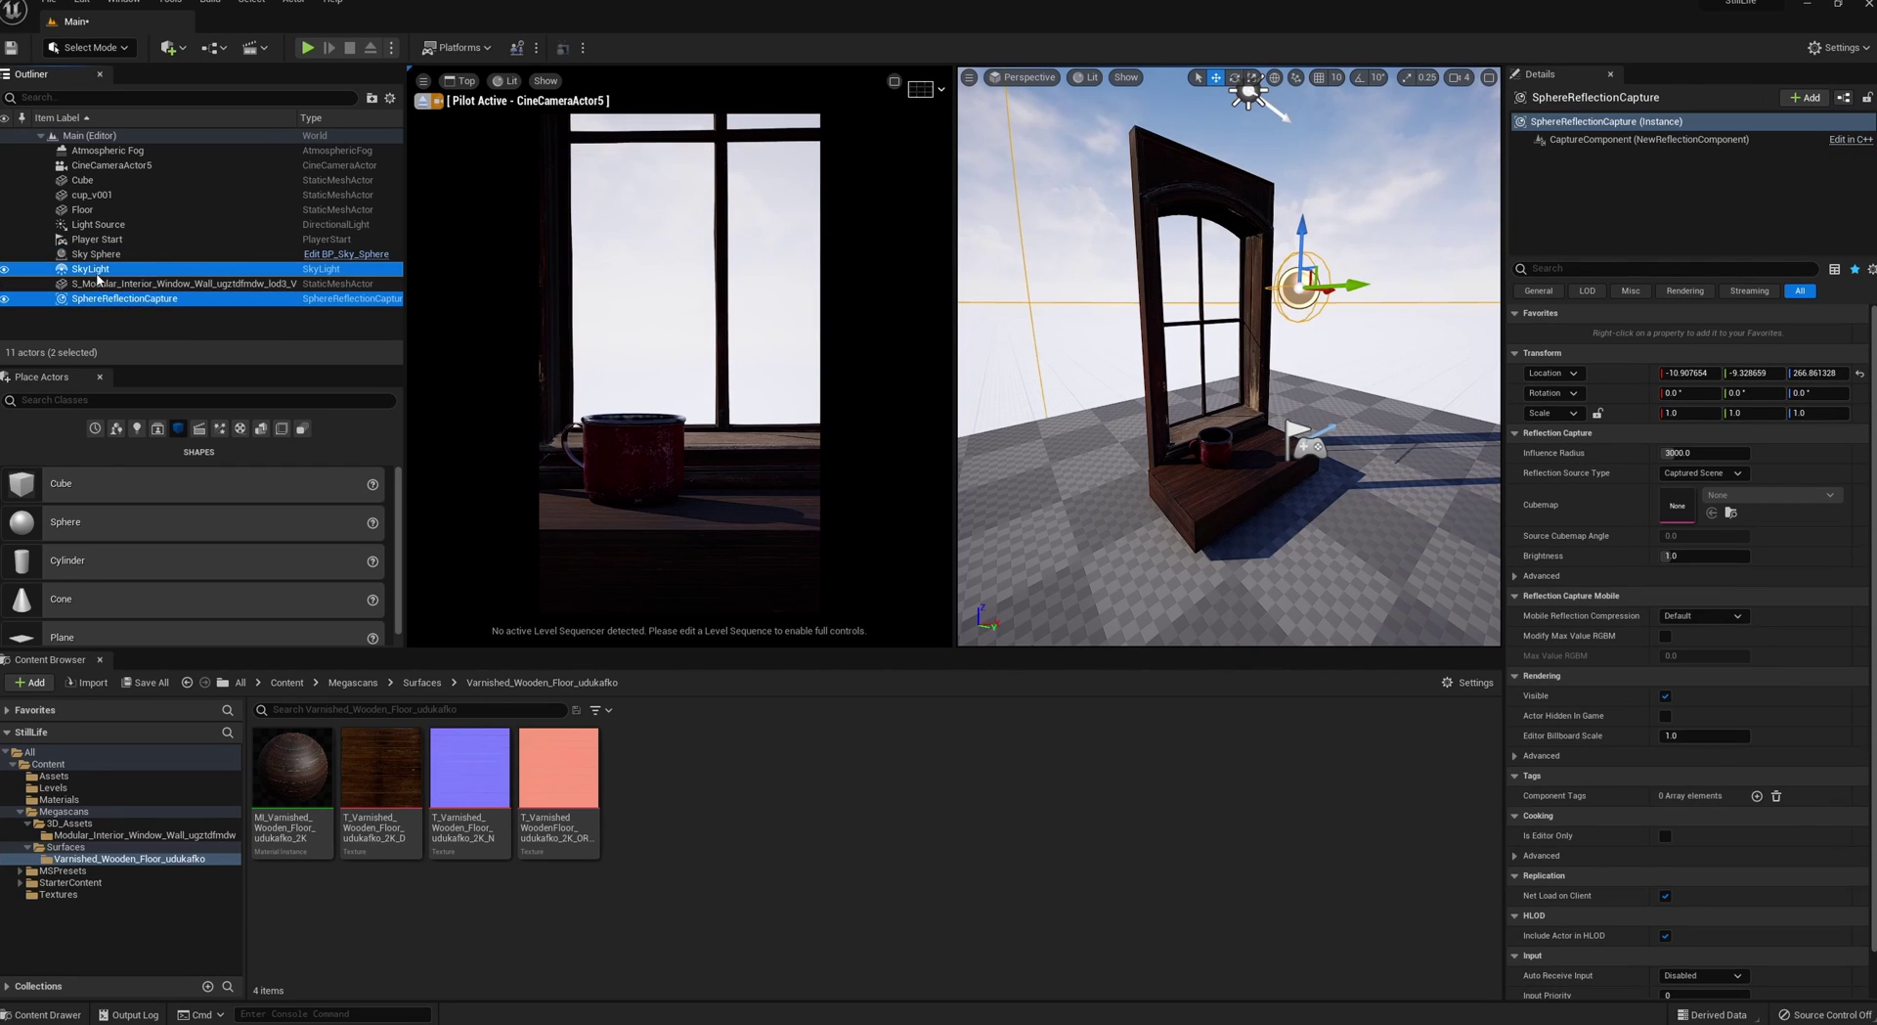
pyautogui.keyDown('ctrl'); pyautogui.click(98, 254); pyautogui.keyUp('ctrl')
pyautogui.keyDown('ctrl'); pyautogui.click(103, 239); pyautogui.keyUp('ctrl')
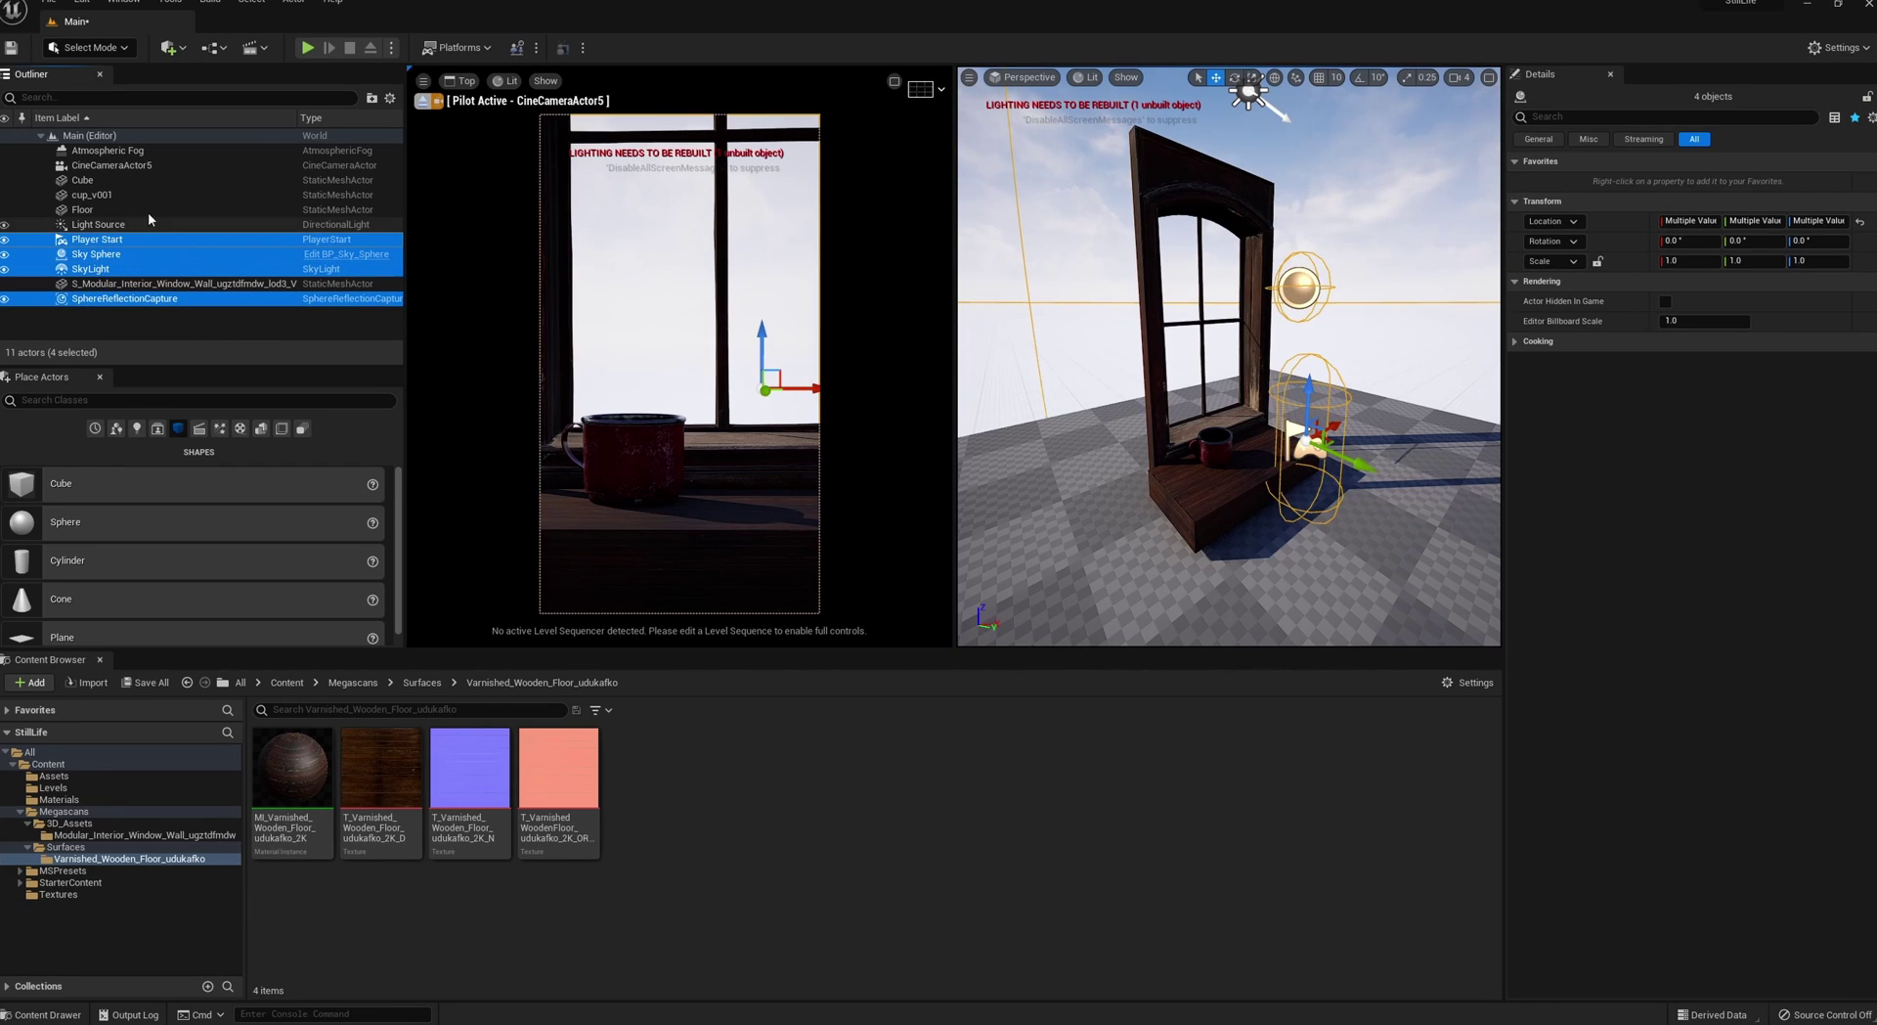
pyautogui.keyDown('ctrl'); pyautogui.click(97, 224); pyautogui.keyUp('ctrl')
pyautogui.keyDown('ctrl'); pyautogui.click(110, 151); pyautogui.keyUp('ctrl')
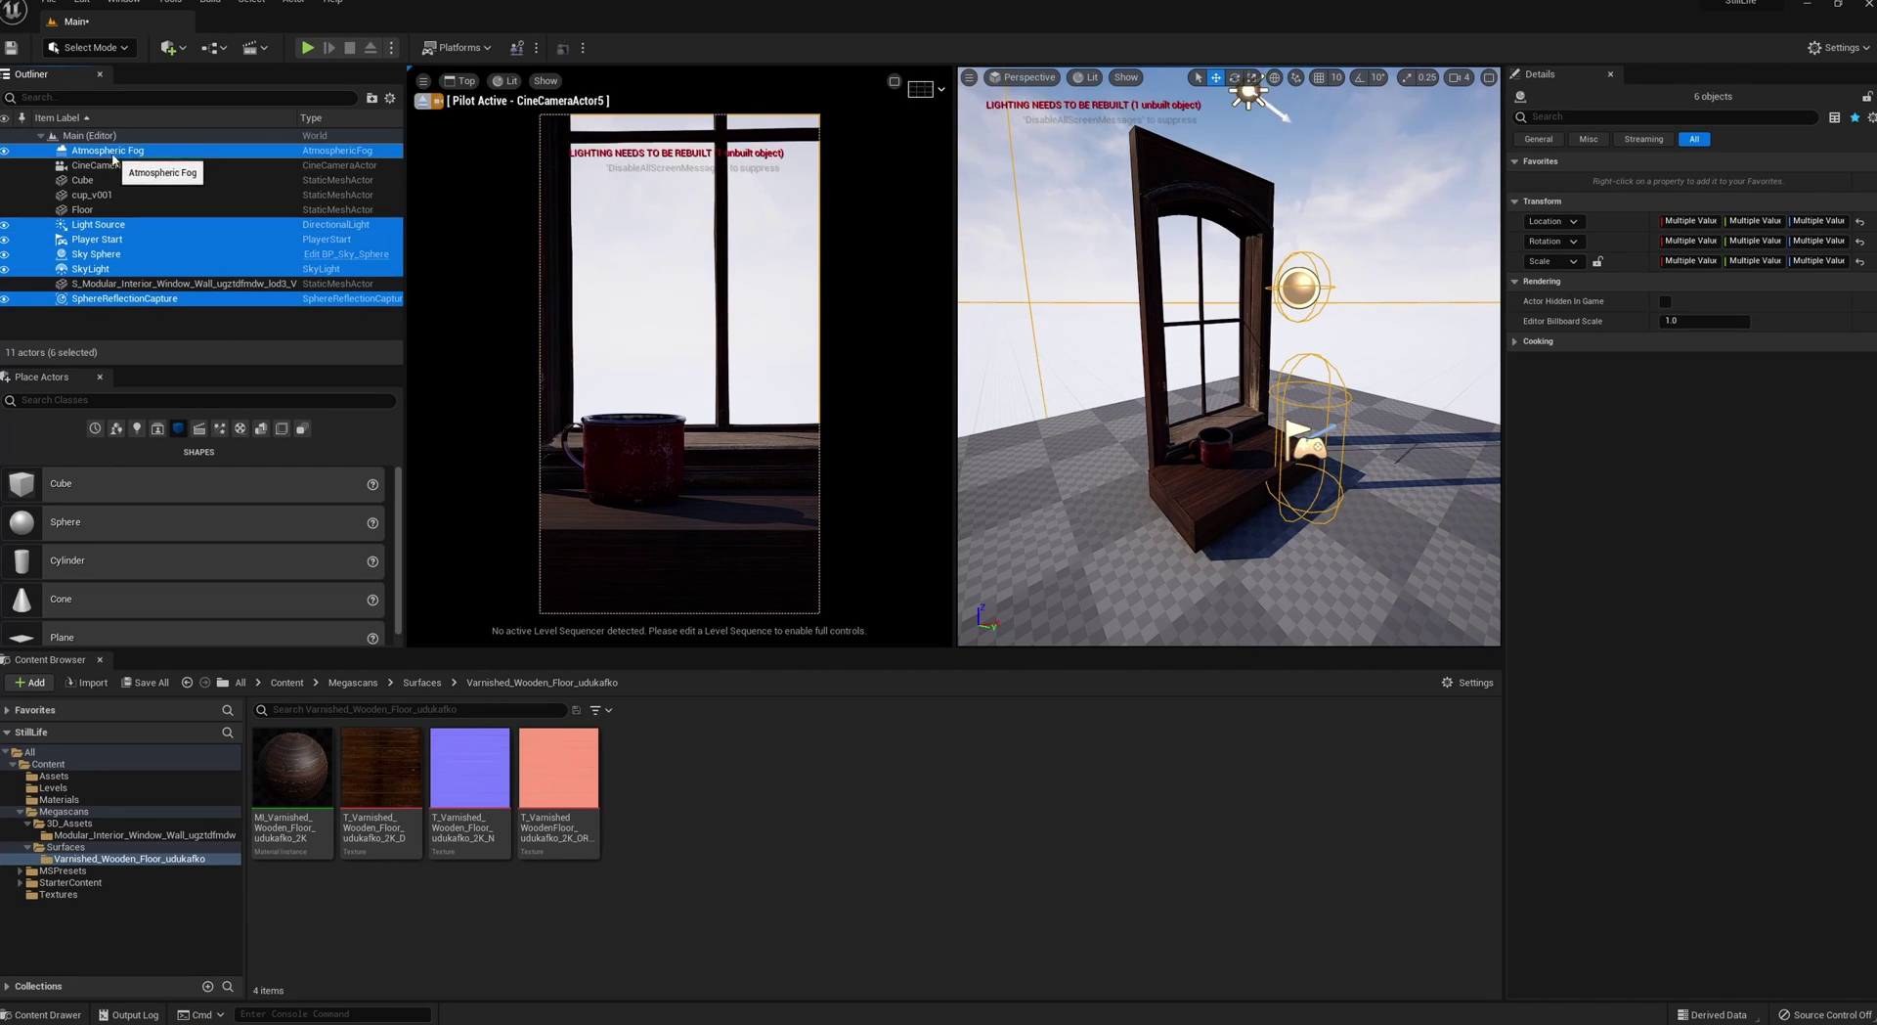
pyautogui.keyDown('alt'); pyautogui.moveTo(1059, 418); pyautogui.dragTo(1022, 417); pyautogui.keyUp('alt')
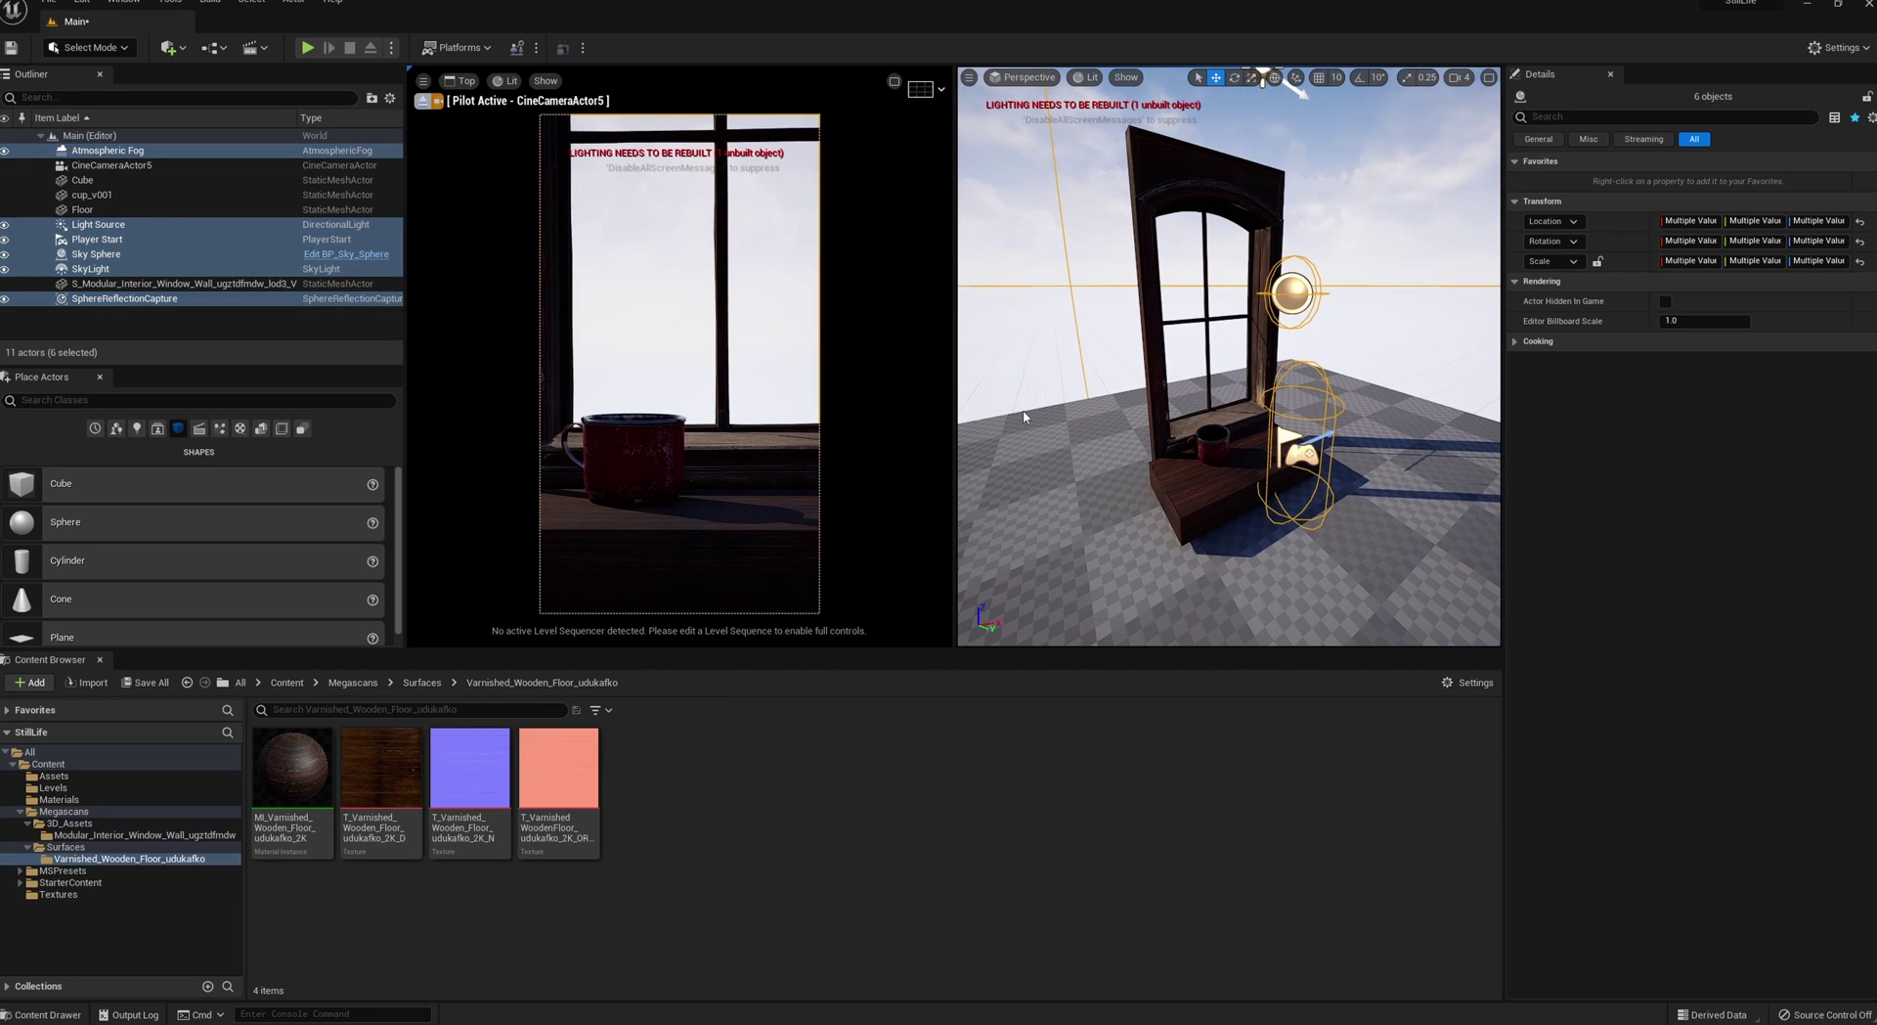
pyautogui.press('Delete')
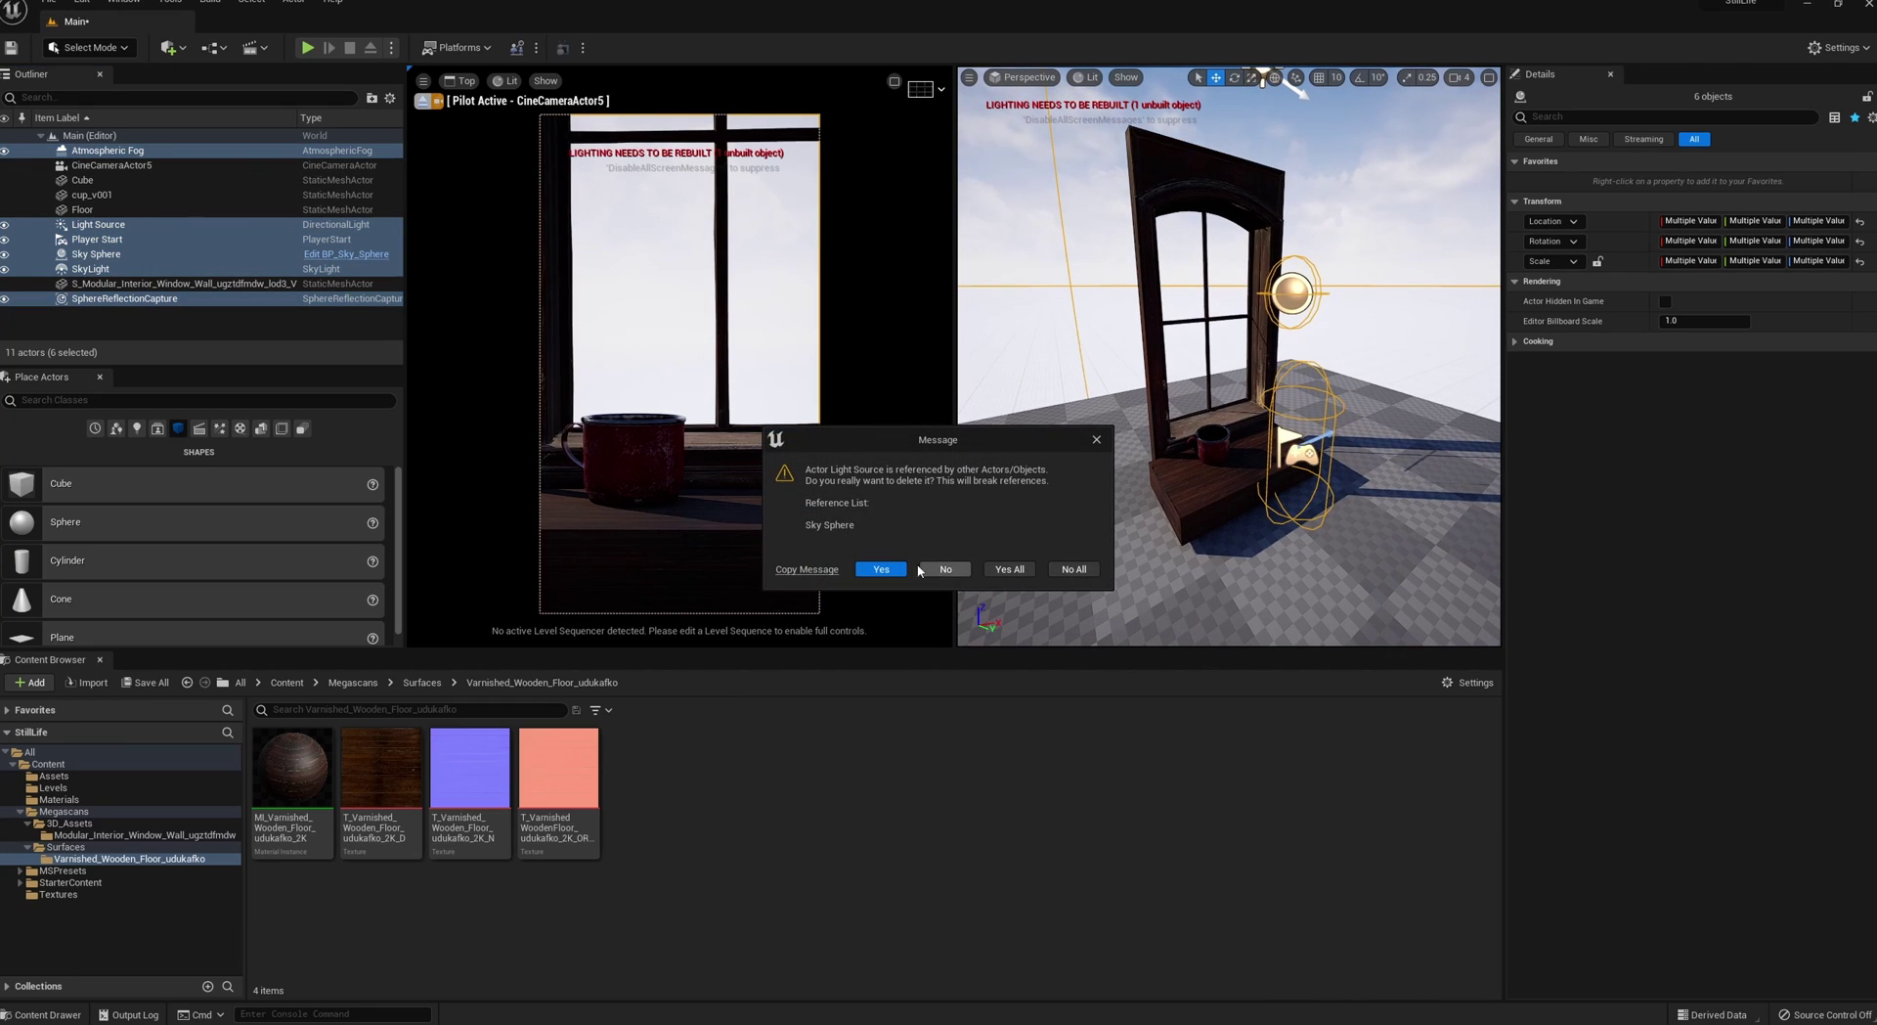
pyautogui.click(1010, 571)
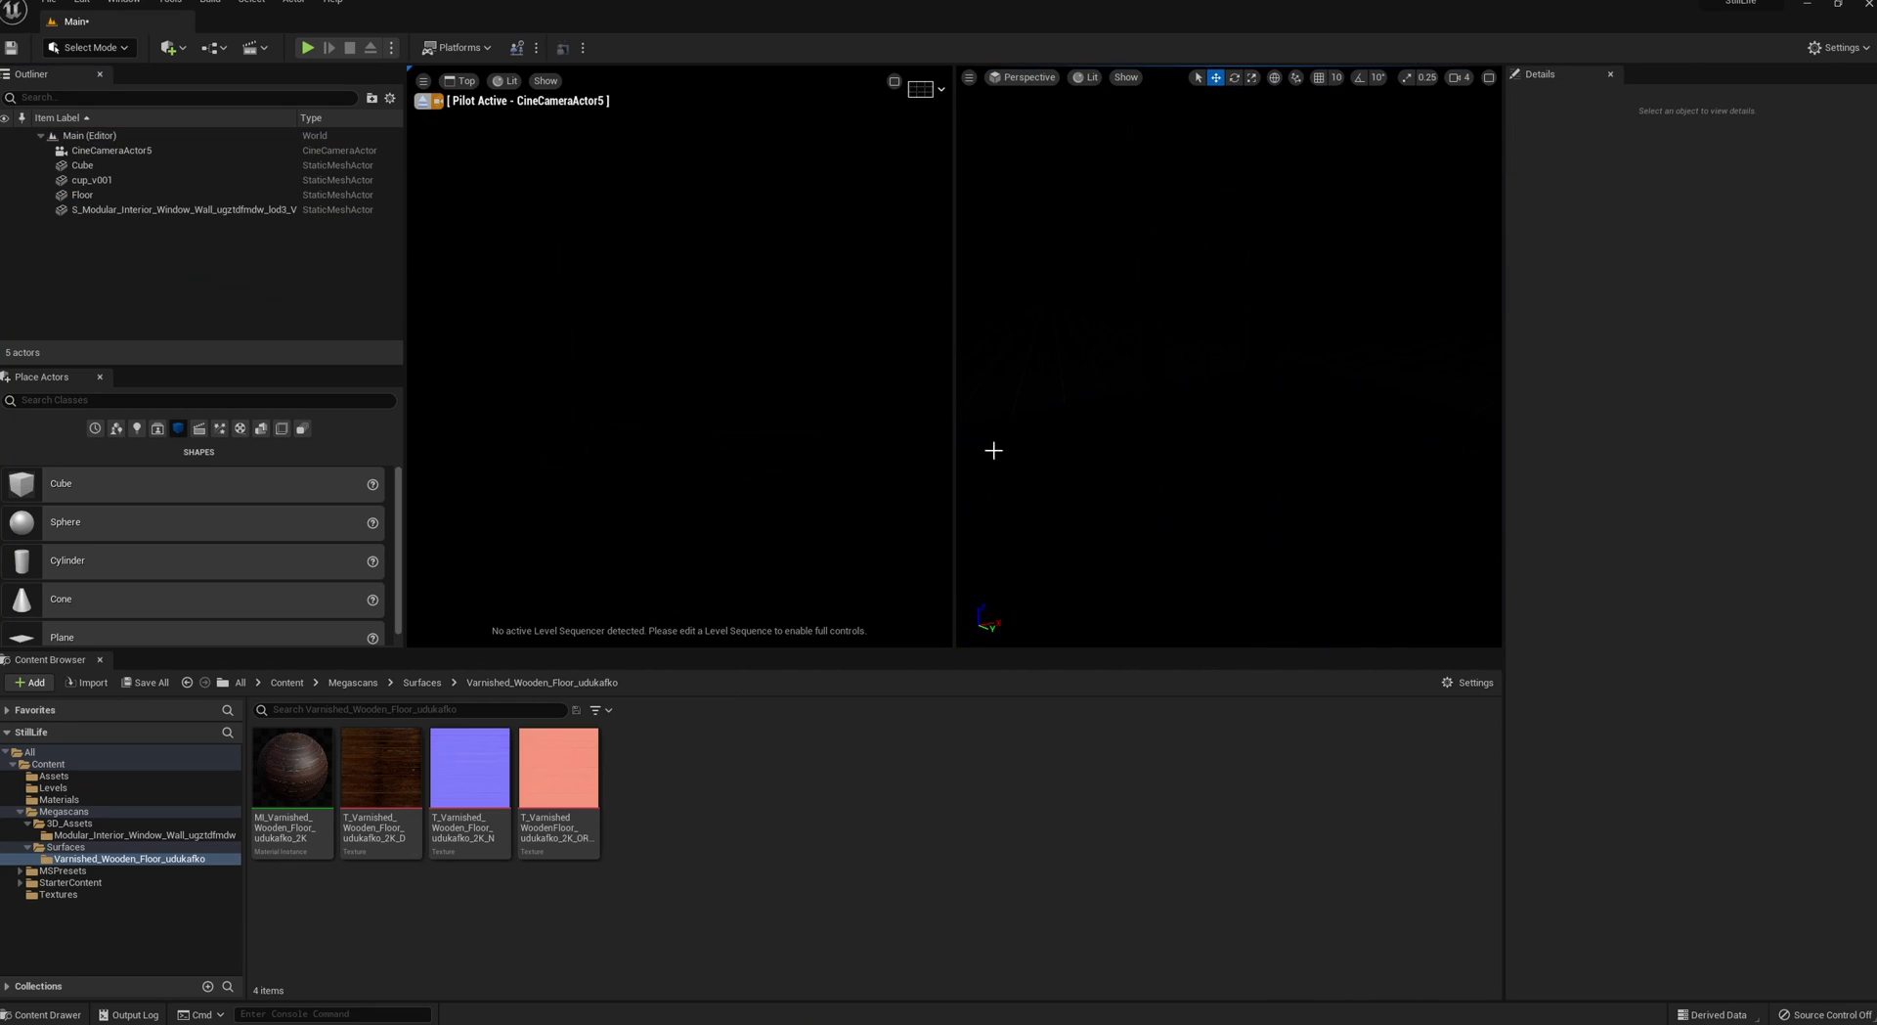
# - Find the HDRI Backdrop actor by searching for hdri and place it in the level
pyautogui.click(497, 431)
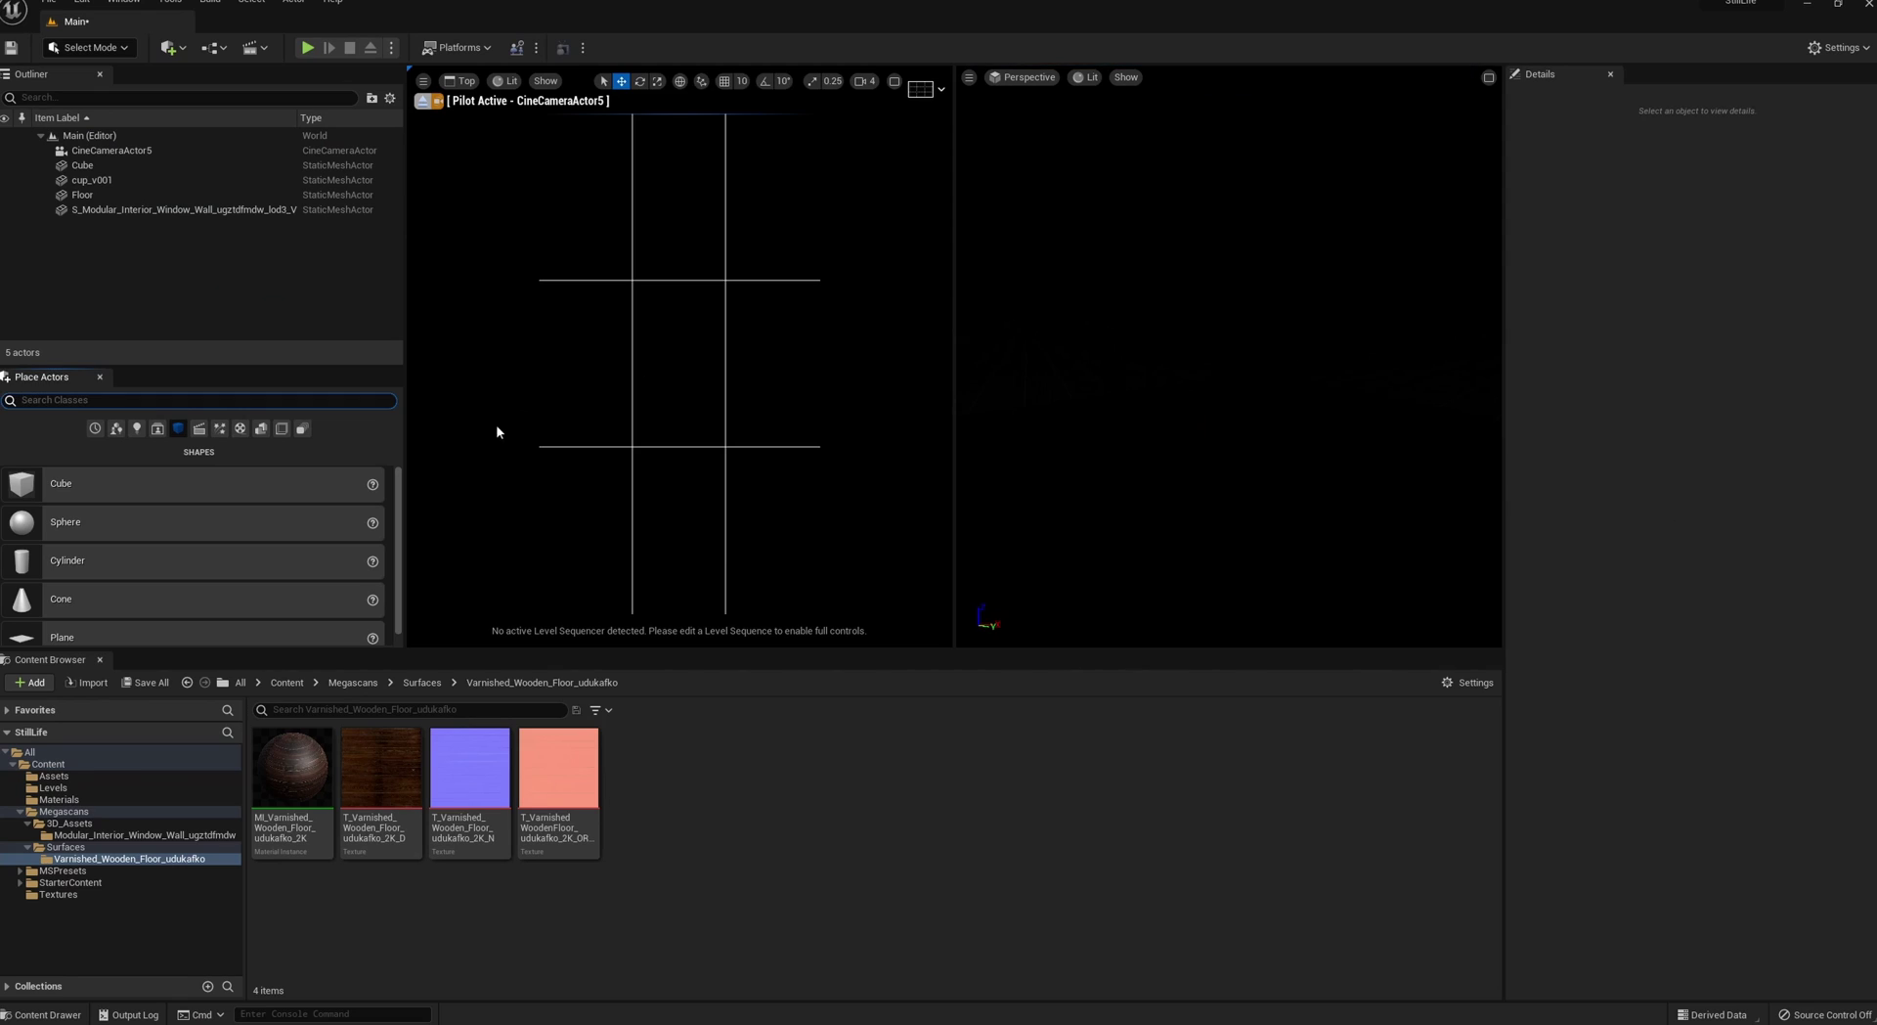
pyautogui.click(206, 401)
pyautogui.write('hdri')
pyautogui.moveTo(320, 445); pyautogui.dragTo(798, 505)
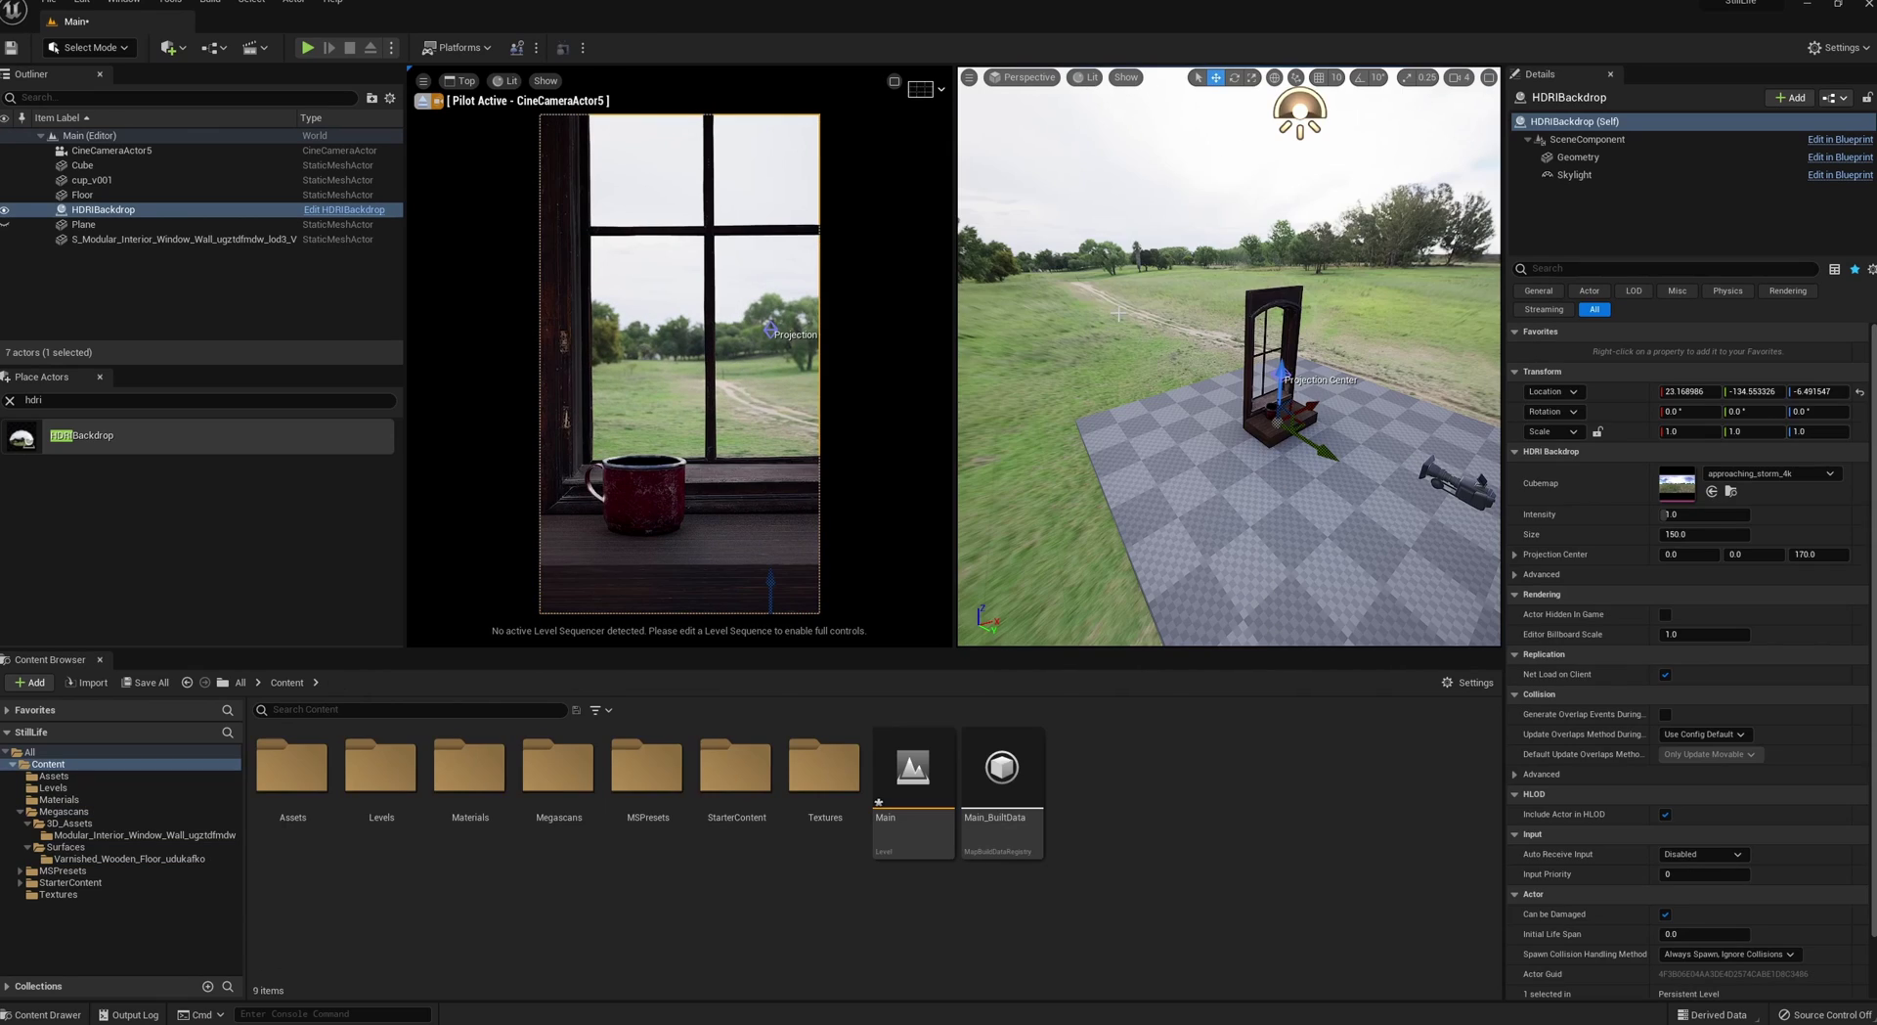
# - Switch the view mode of the cine camera pane to Path Tracing
pyautogui.moveTo(1118, 311); pyautogui.dragTo(1141, 325, button='middle')
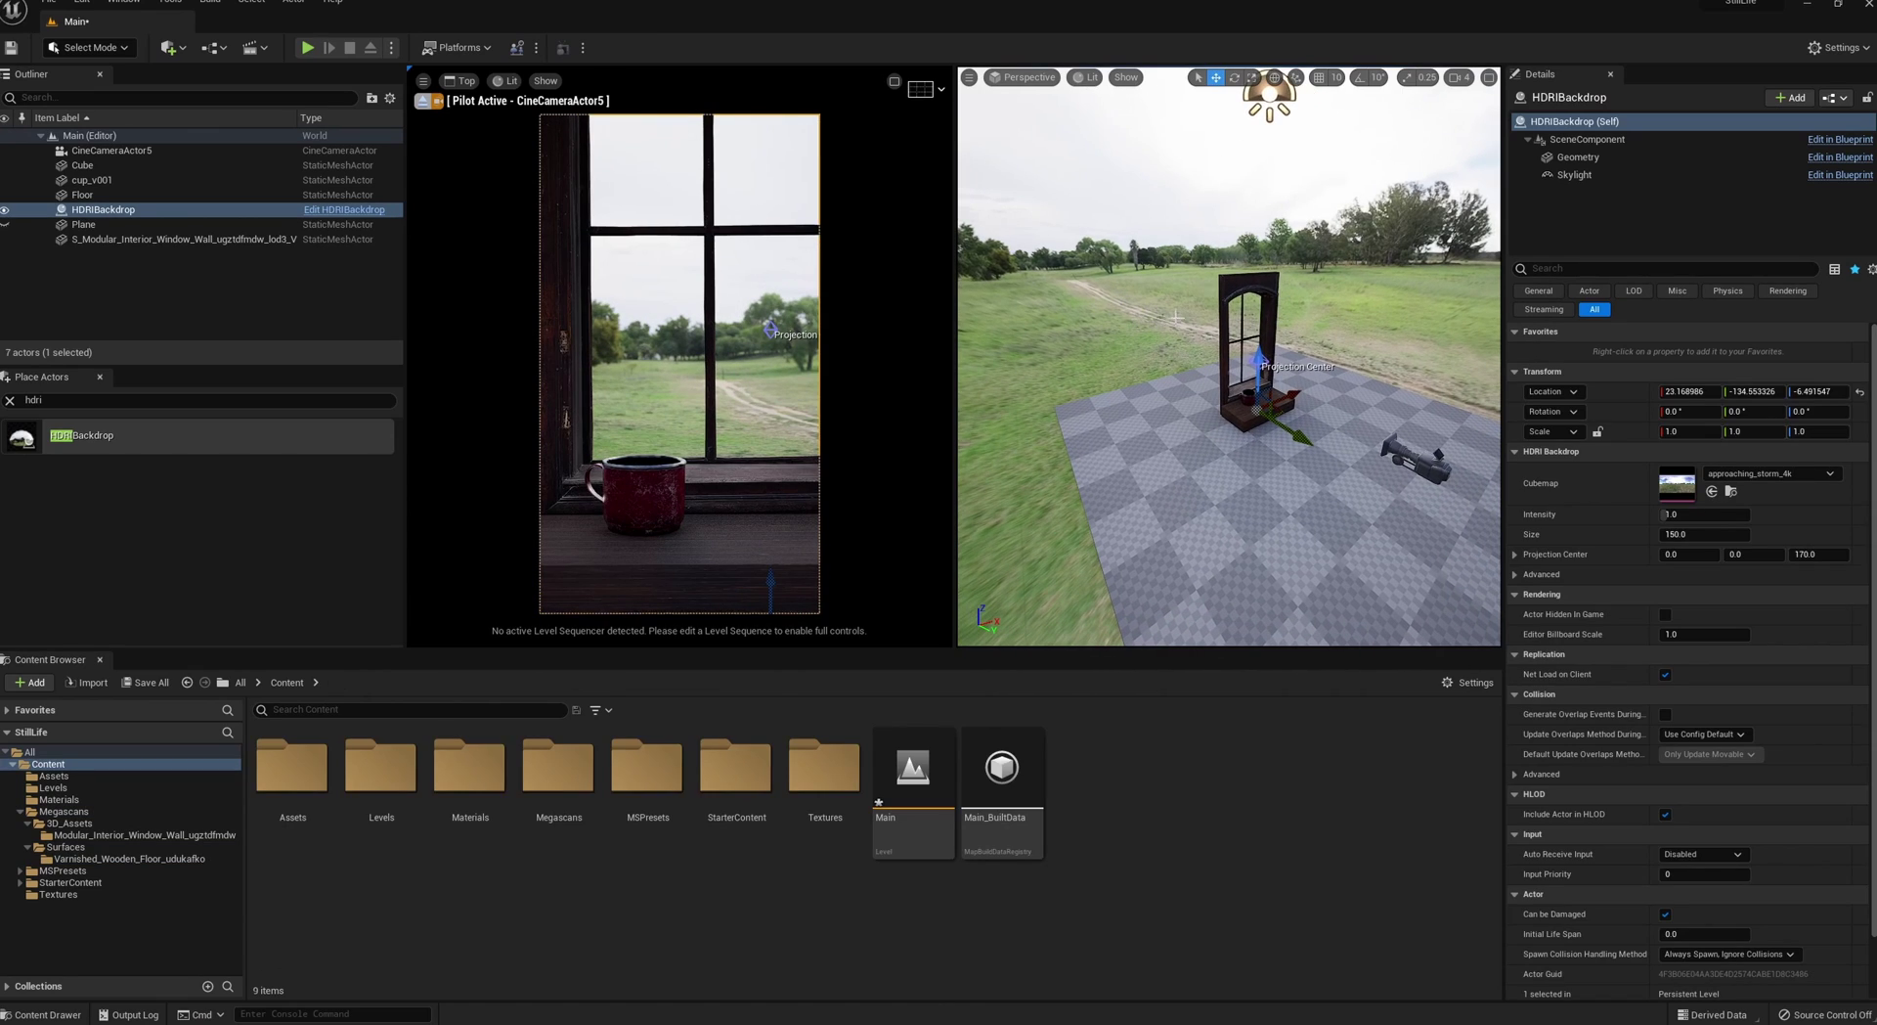
pyautogui.click(506, 83)
pyautogui.click(568, 256)
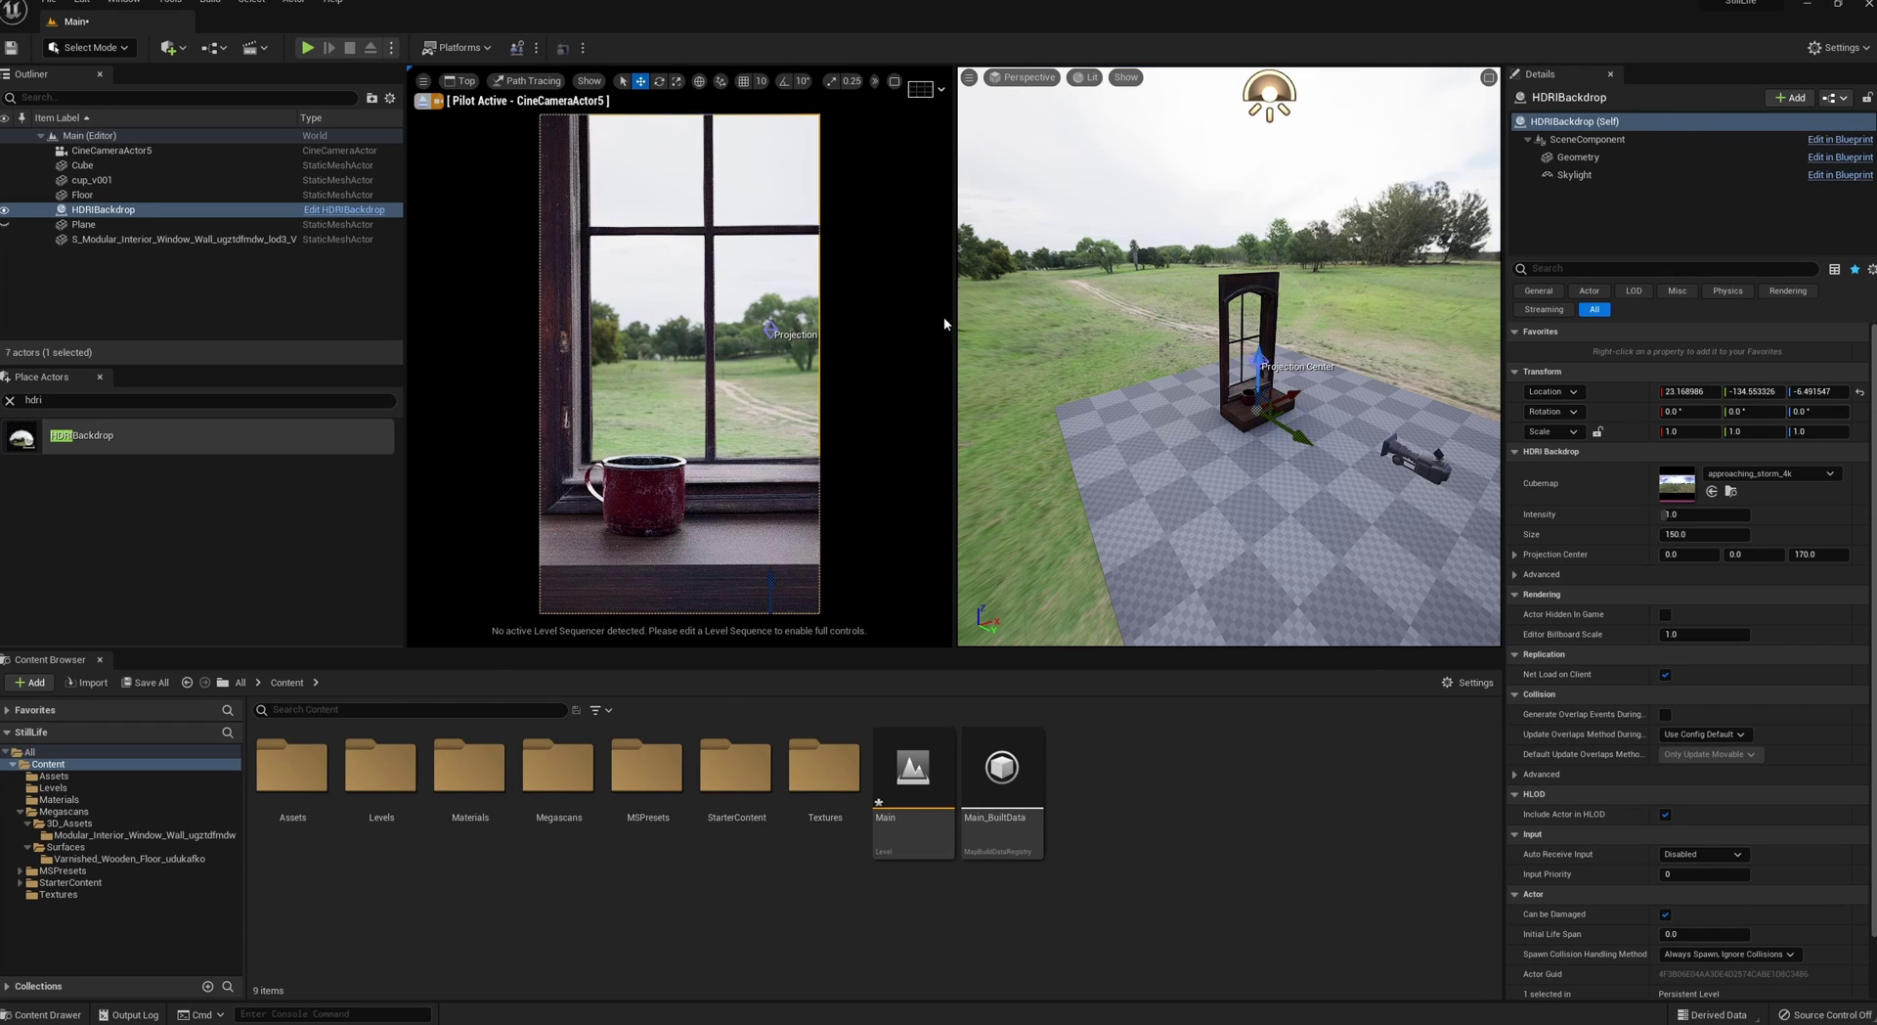
pyautogui.keyDown('alt'); pyautogui.moveTo(1197, 377); pyautogui.dragTo(1210, 363); pyautogui.keyUp('alt')
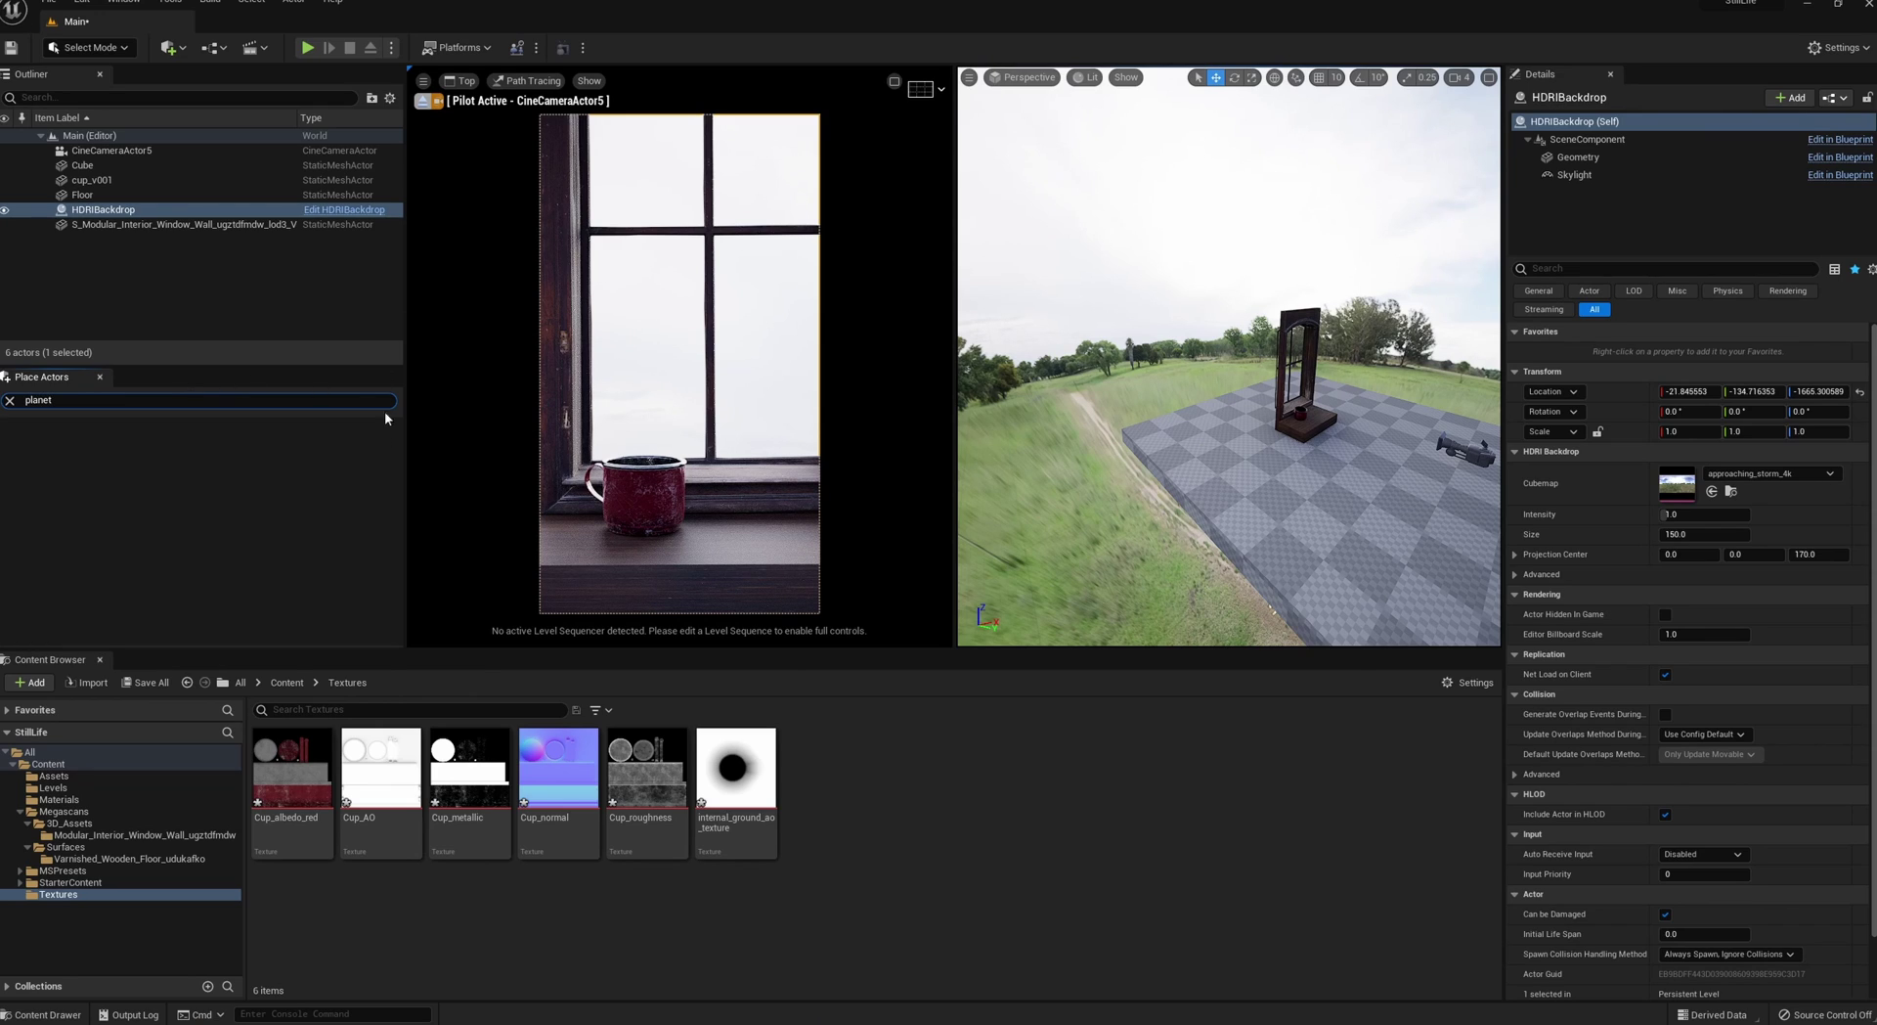
# - Add a Plane behind the window, rotate it 90° about X and scale it uniformly to about 5.53 so it covers the window opening
pyautogui.press('BackSpace')
pyautogui.moveTo(227, 471); pyautogui.dragTo(1215, 398)
pyautogui.click(1693, 412)
pyautogui.press('Return')
pyautogui.moveTo(1271, 594); pyautogui.dragTo(1283, 593, button='right')
pyautogui.press('r')
pyautogui.moveTo(1199, 405); pyautogui.dragTo(1271, 364)
pyautogui.moveTo(1291, 379); pyautogui.dragTo(1350, 385)
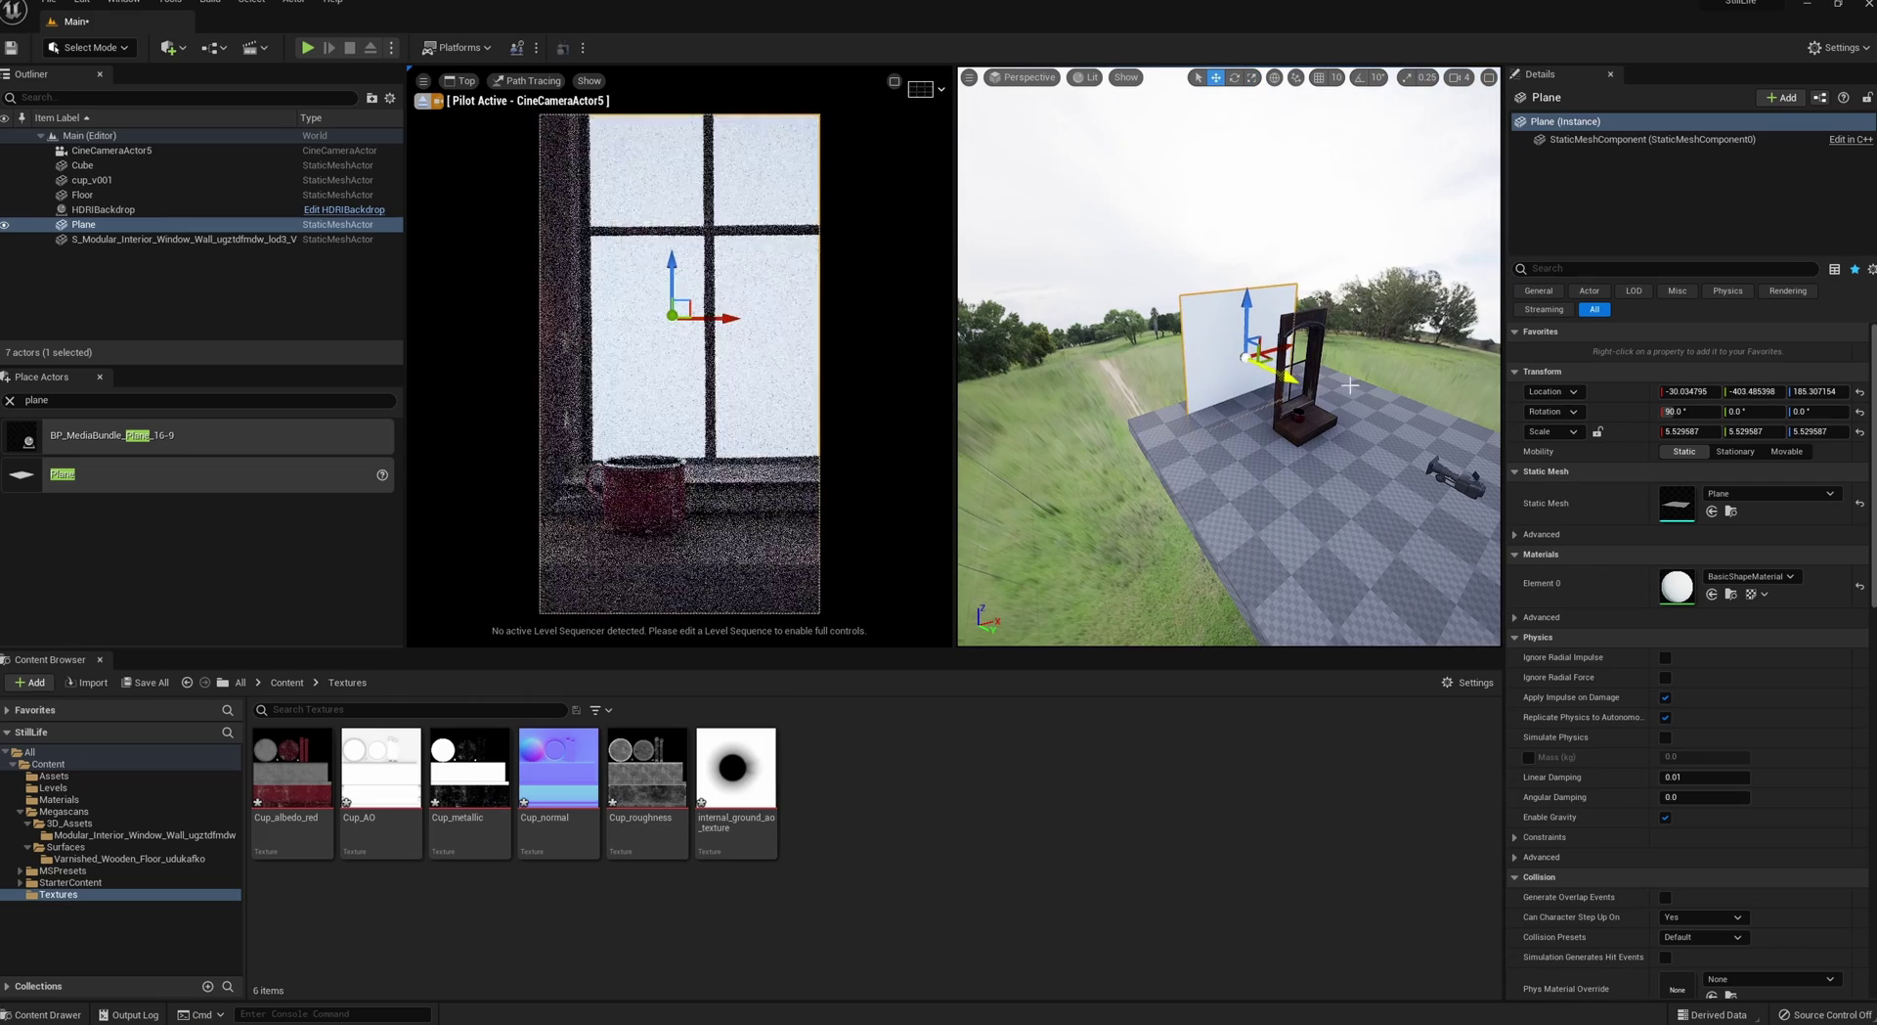
# - Import the forest background image bg into the Textures folder
pyautogui.rightClick(943, 825)
pyautogui.click(1021, 279)
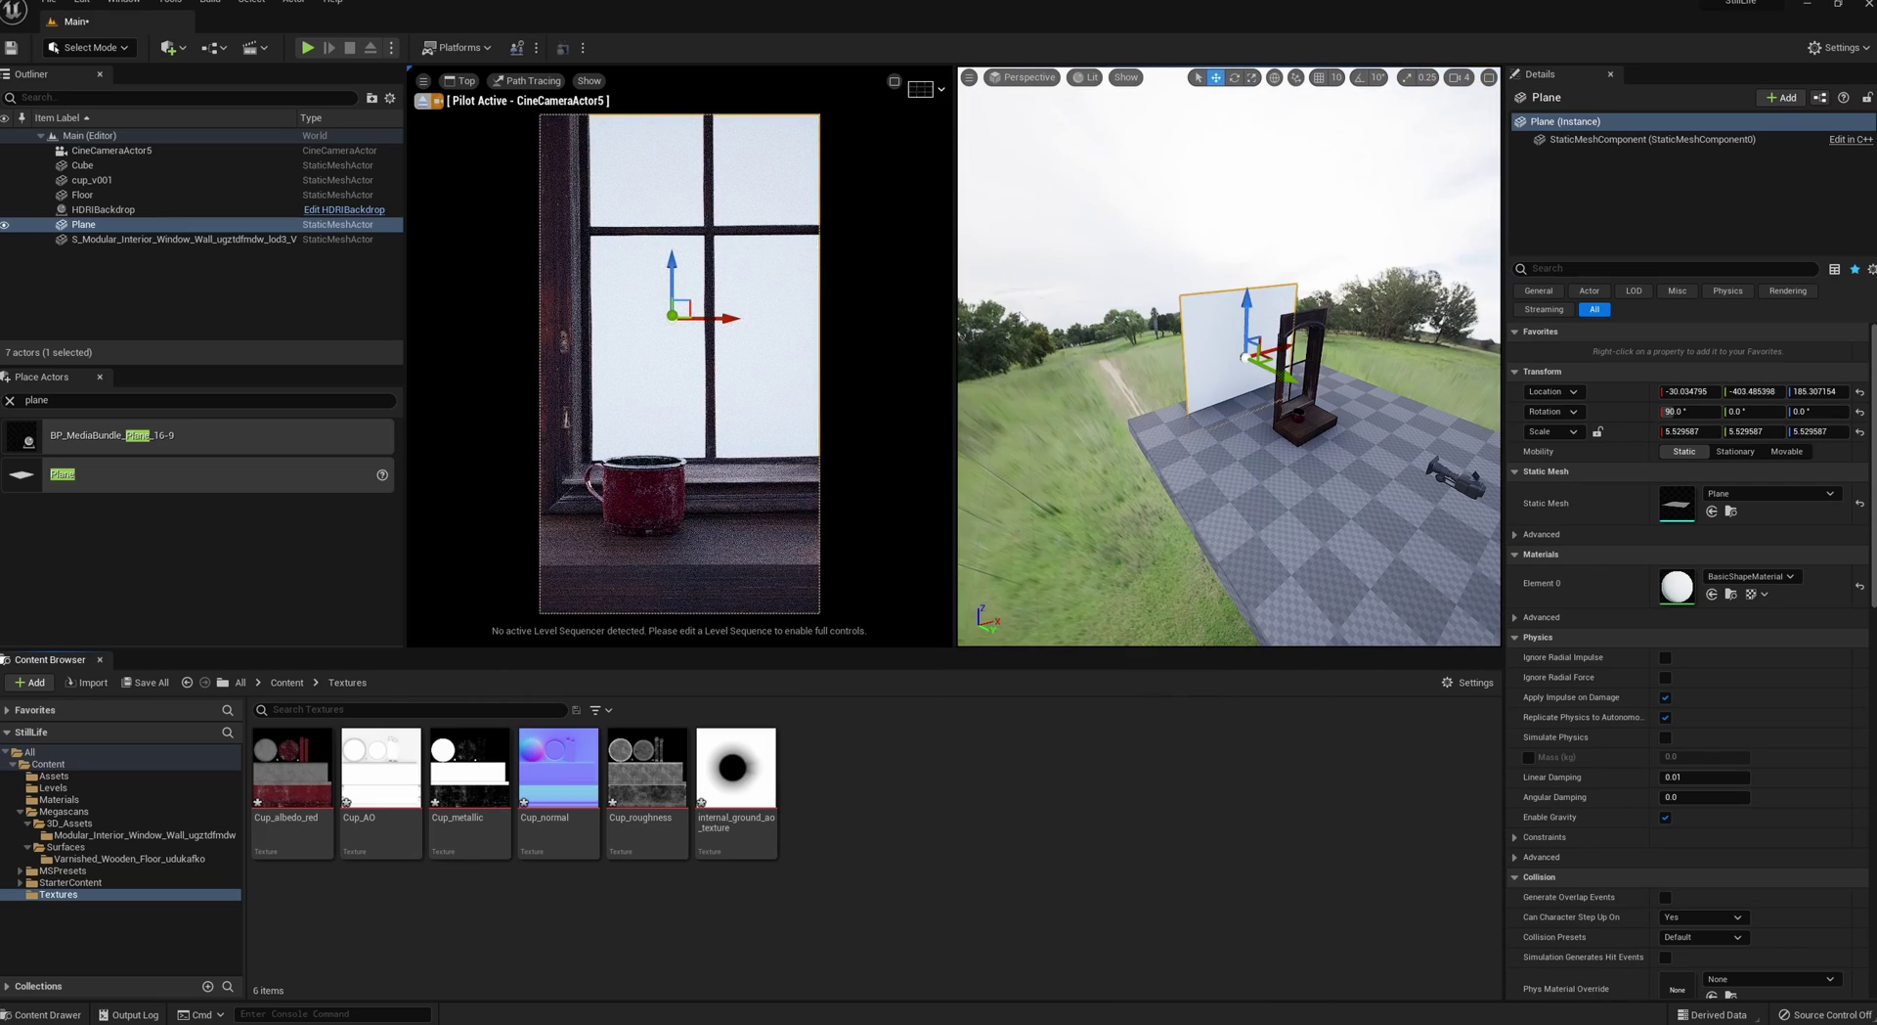
pyautogui.click(554, 379)
pyautogui.click(1142, 703)
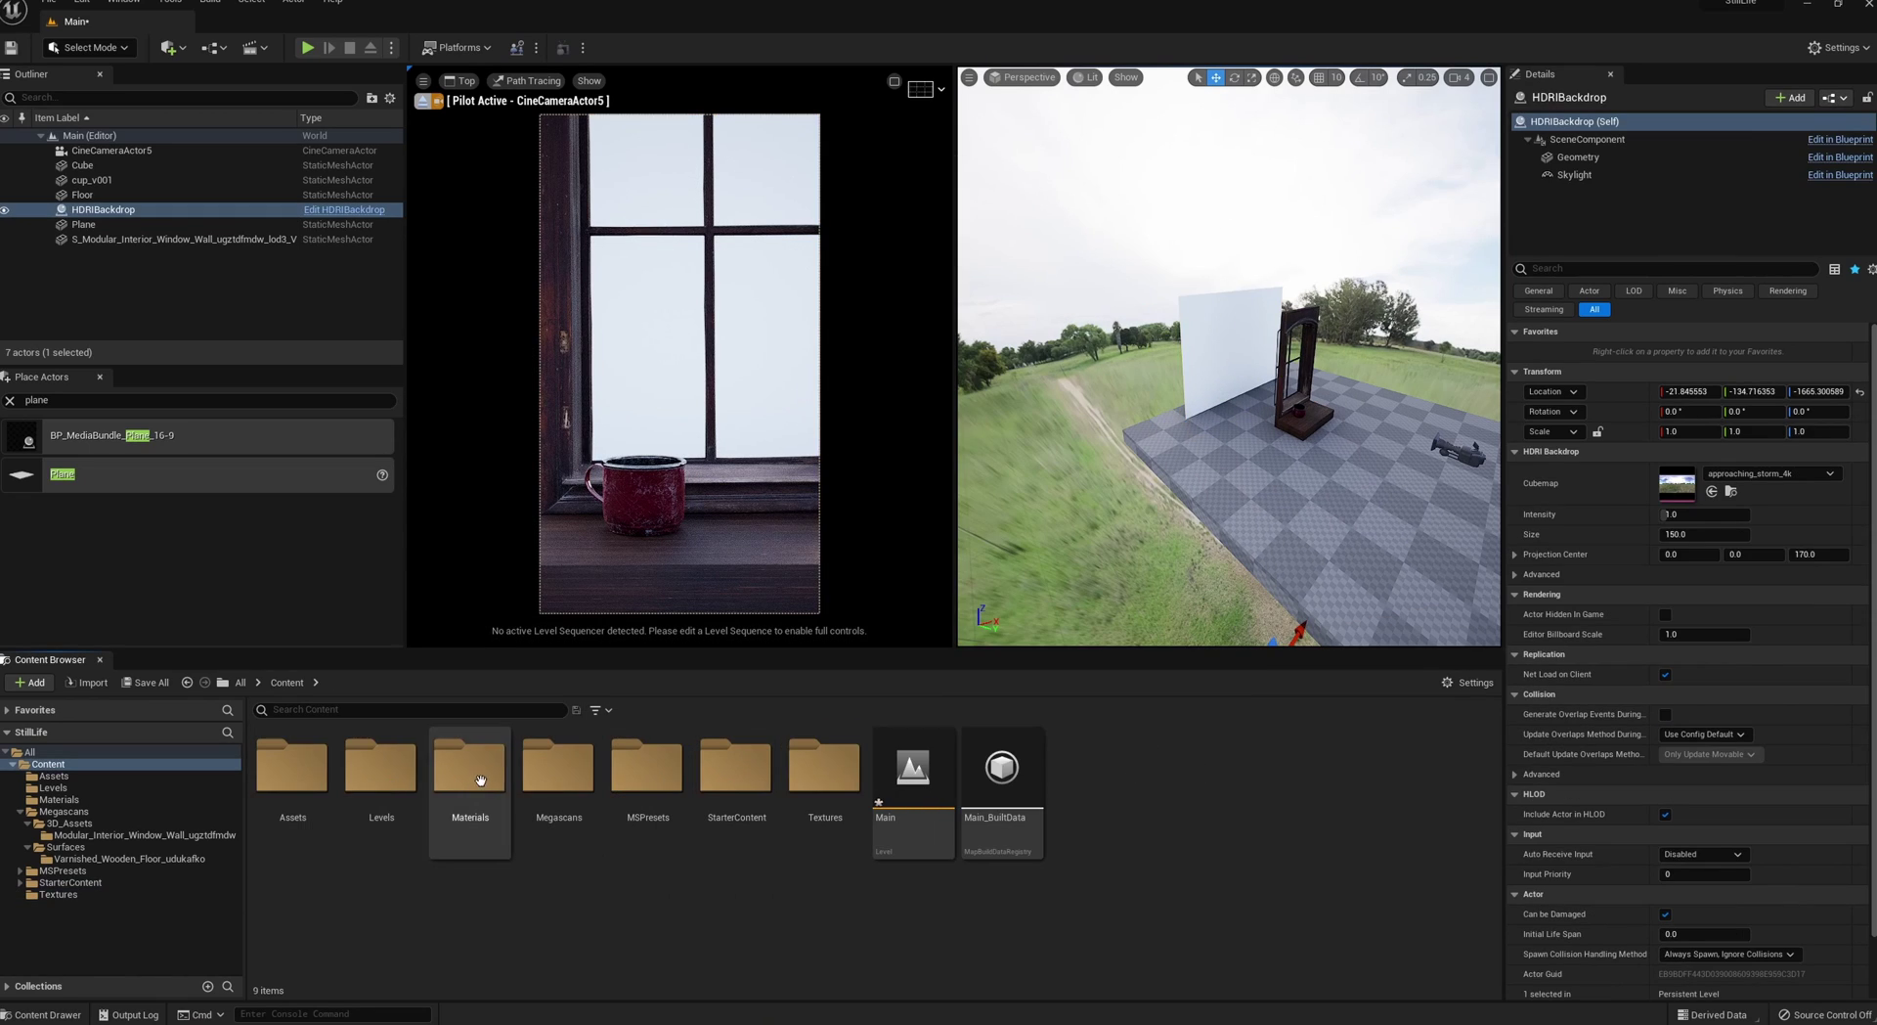
# - Create a new material named Bg in the Materials folder and open it for editing
pyautogui.doubleClick(480, 779)
pyautogui.rightClick(721, 869)
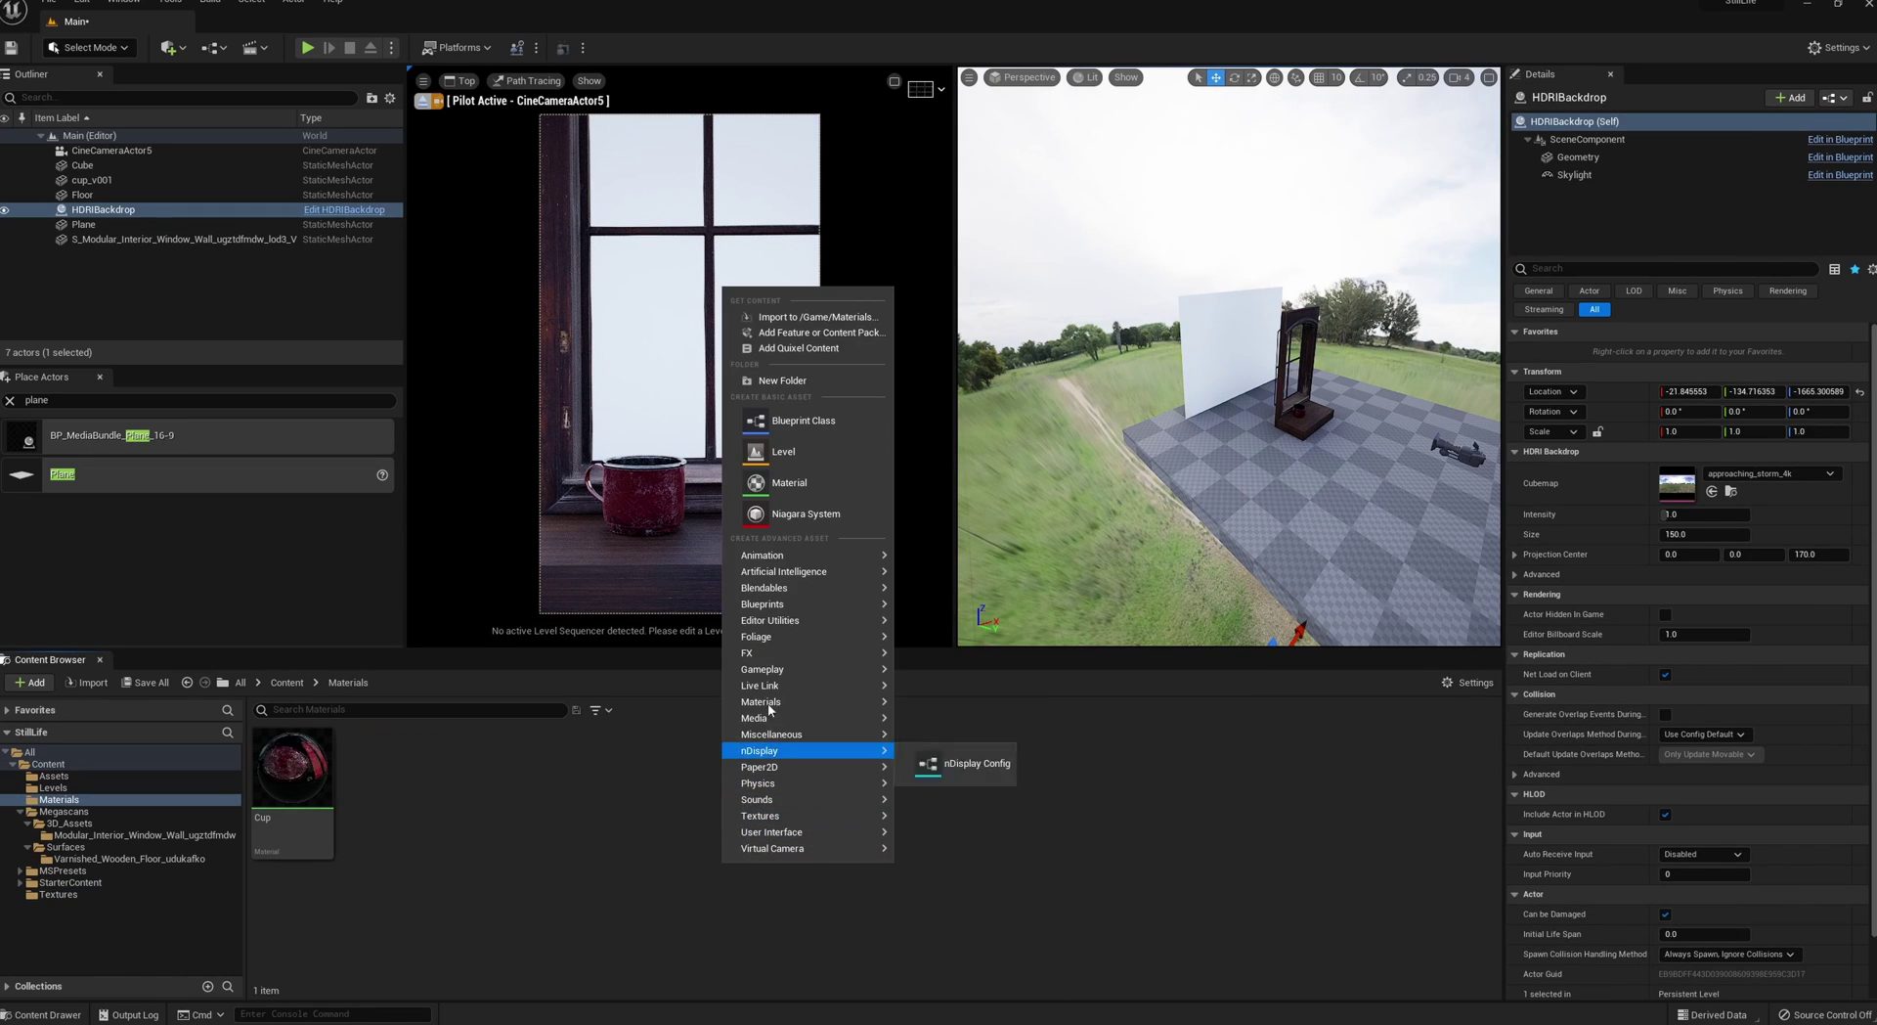
pyautogui.click(782, 482)
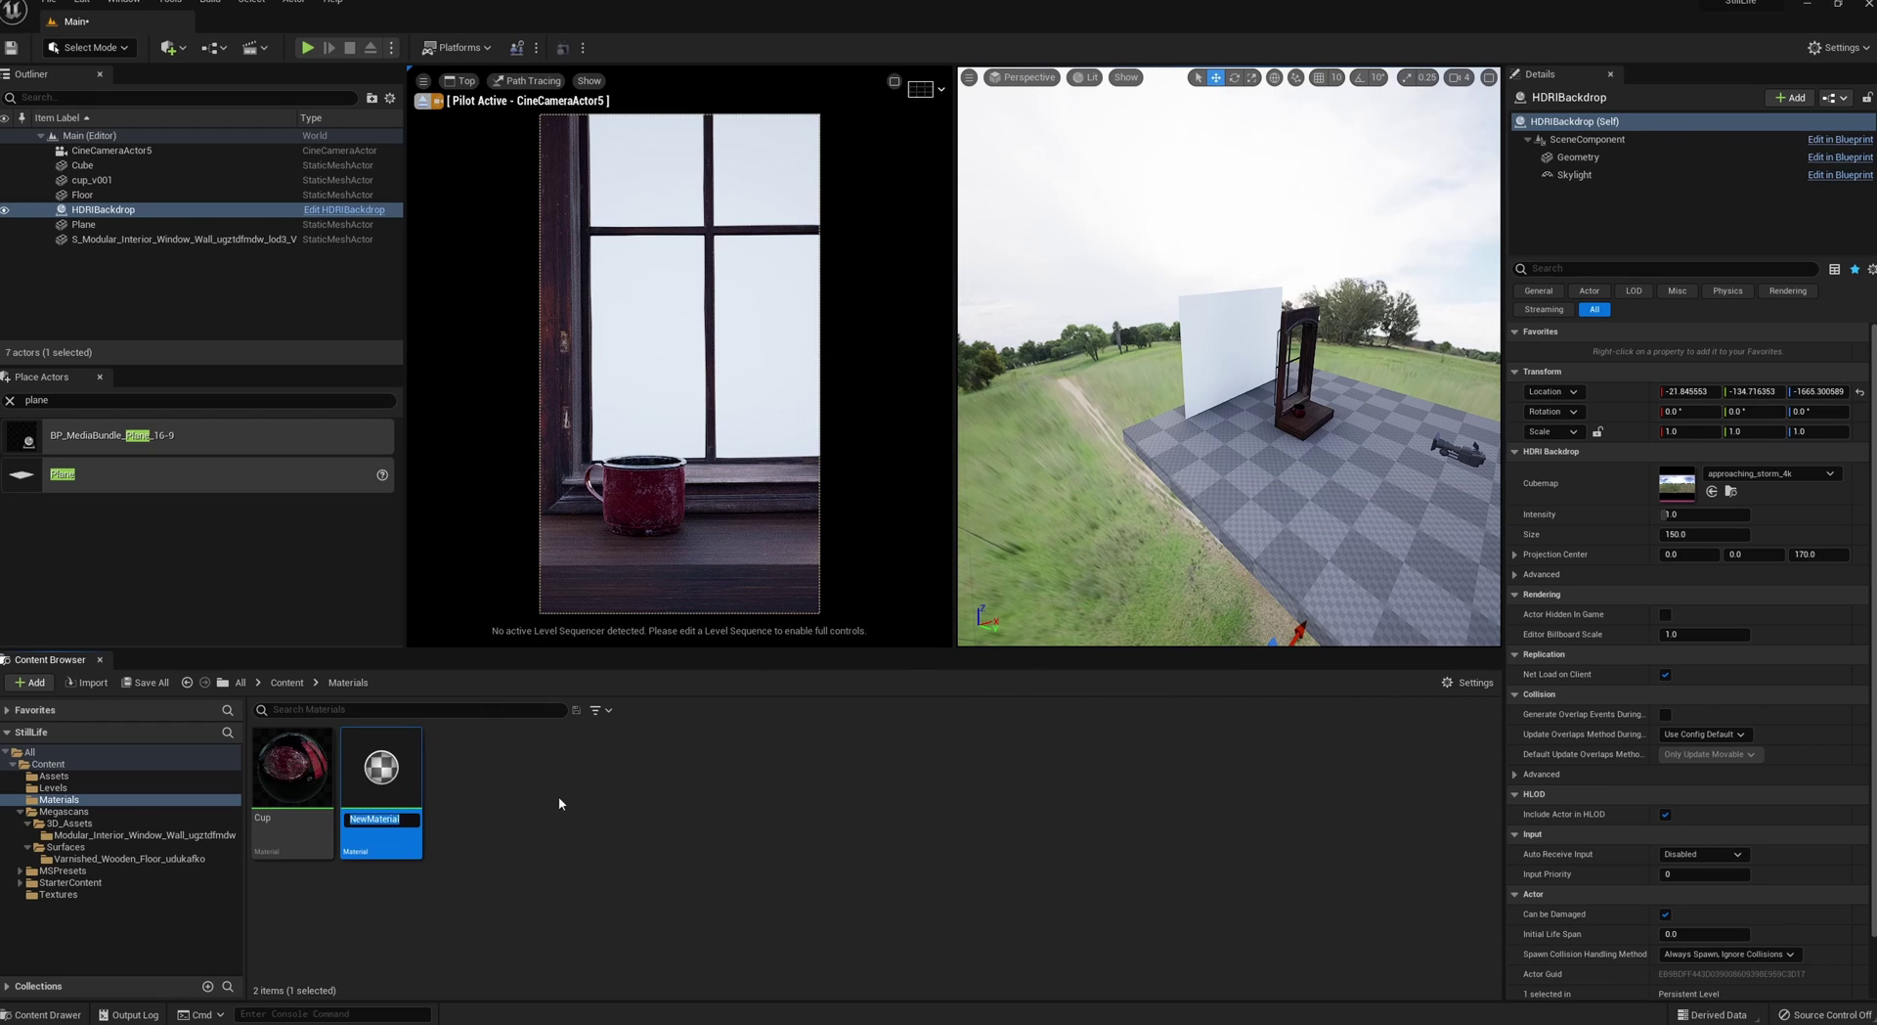
pyautogui.write('Bg')
pyautogui.press('Return')
pyautogui.doubleClick(292, 767)
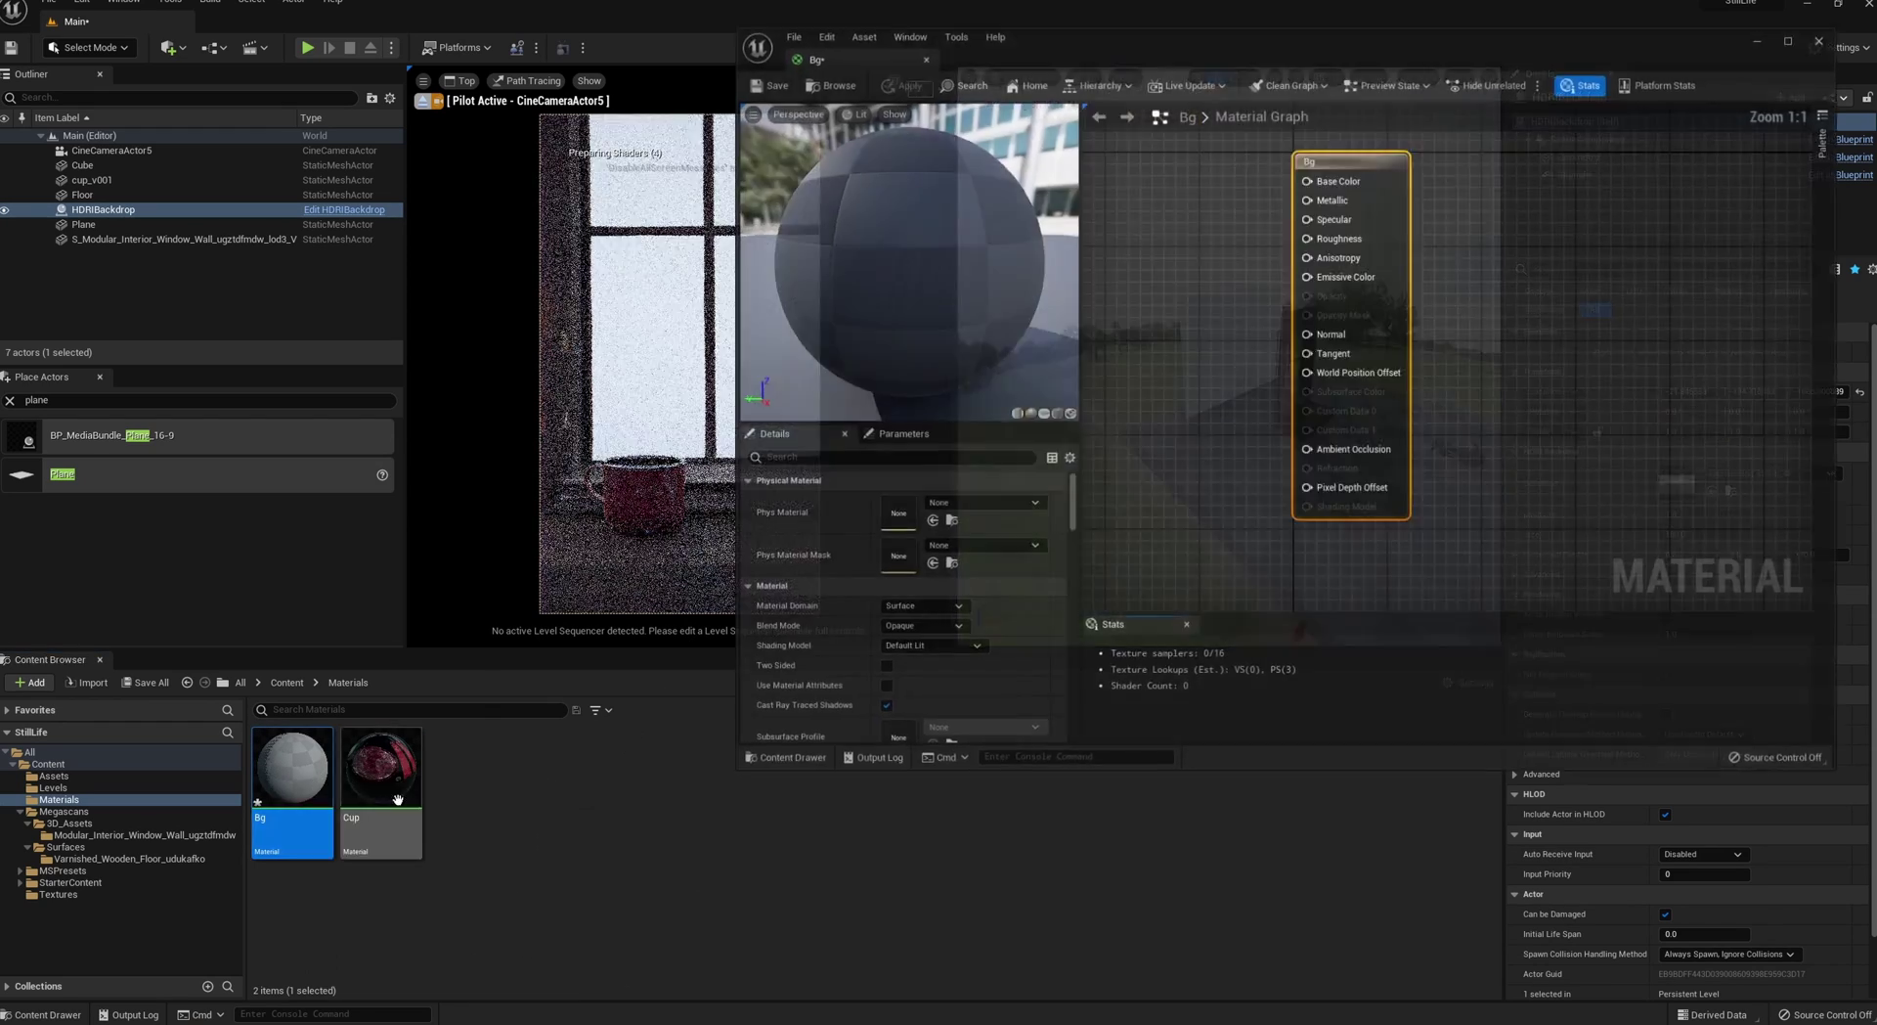
# - Add the bg texture from the Textures folder to the material graph and connect its RGB output to Base Color
pyautogui.click(287, 682)
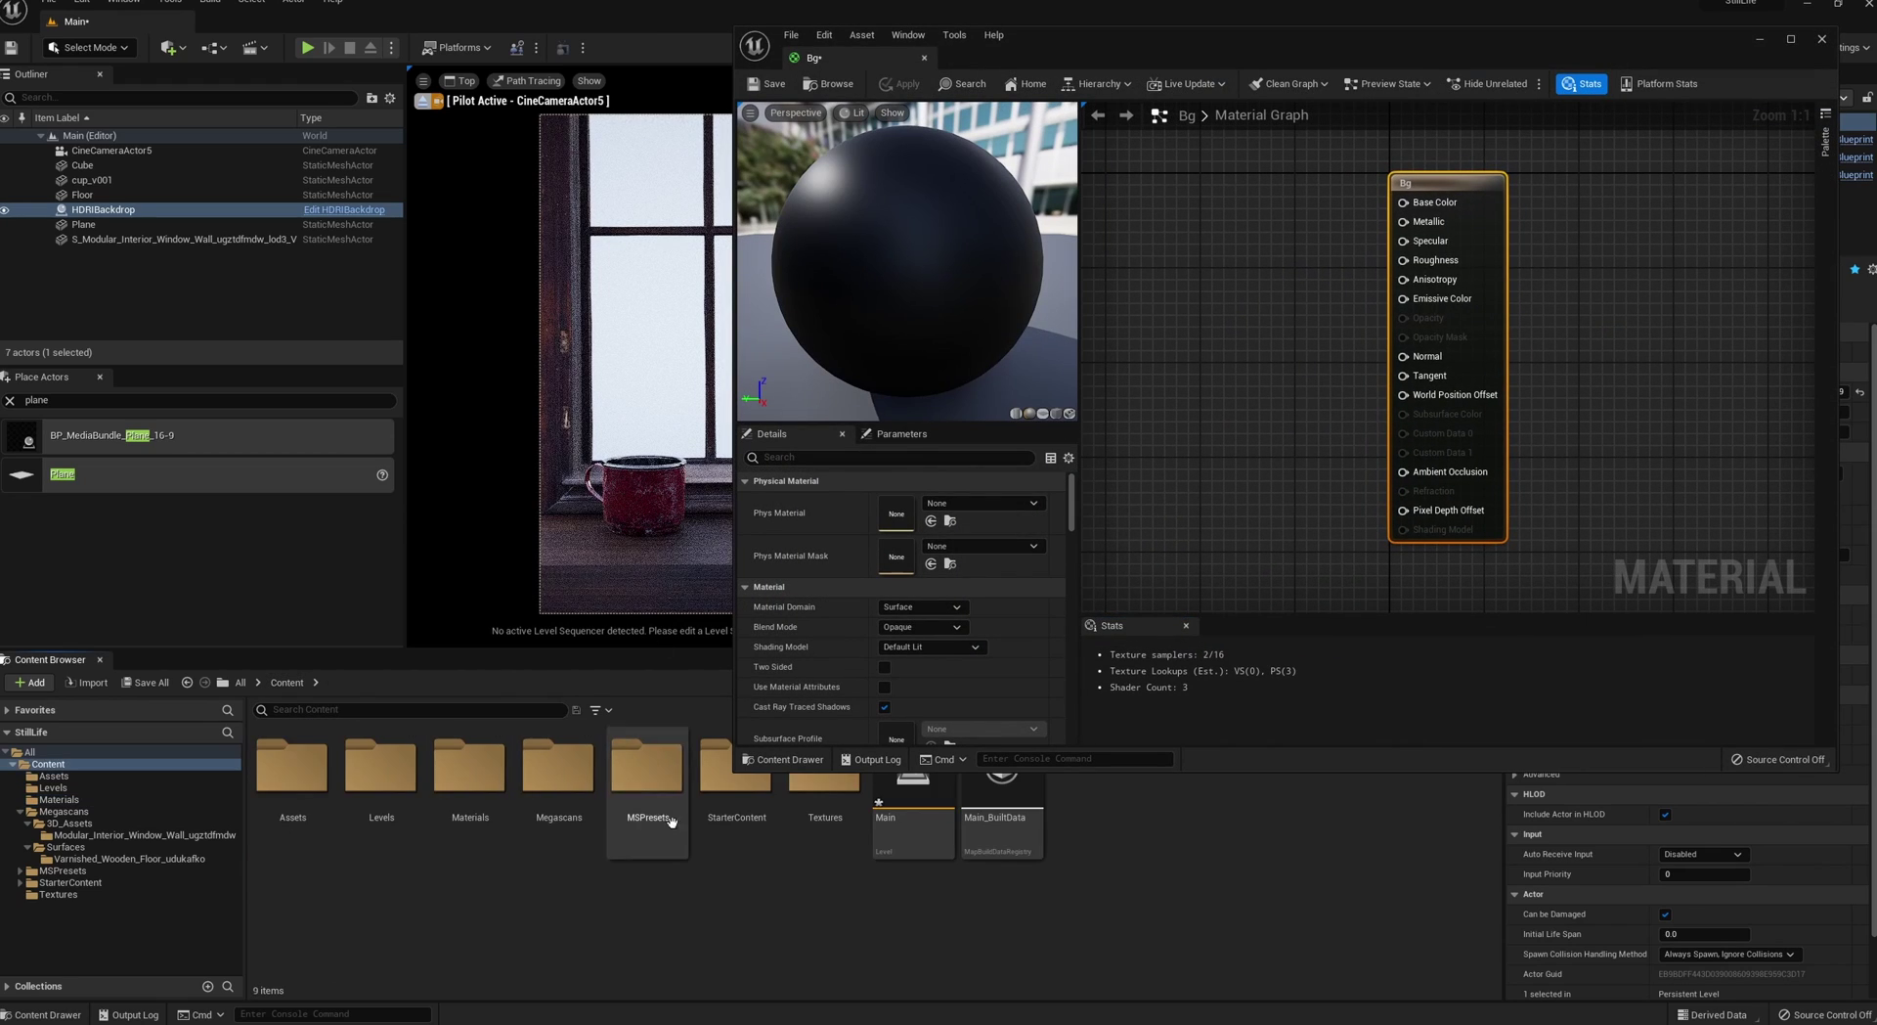
pyautogui.doubleClick(791, 791)
pyautogui.moveTo(291, 772); pyautogui.dragTo(1118, 349)
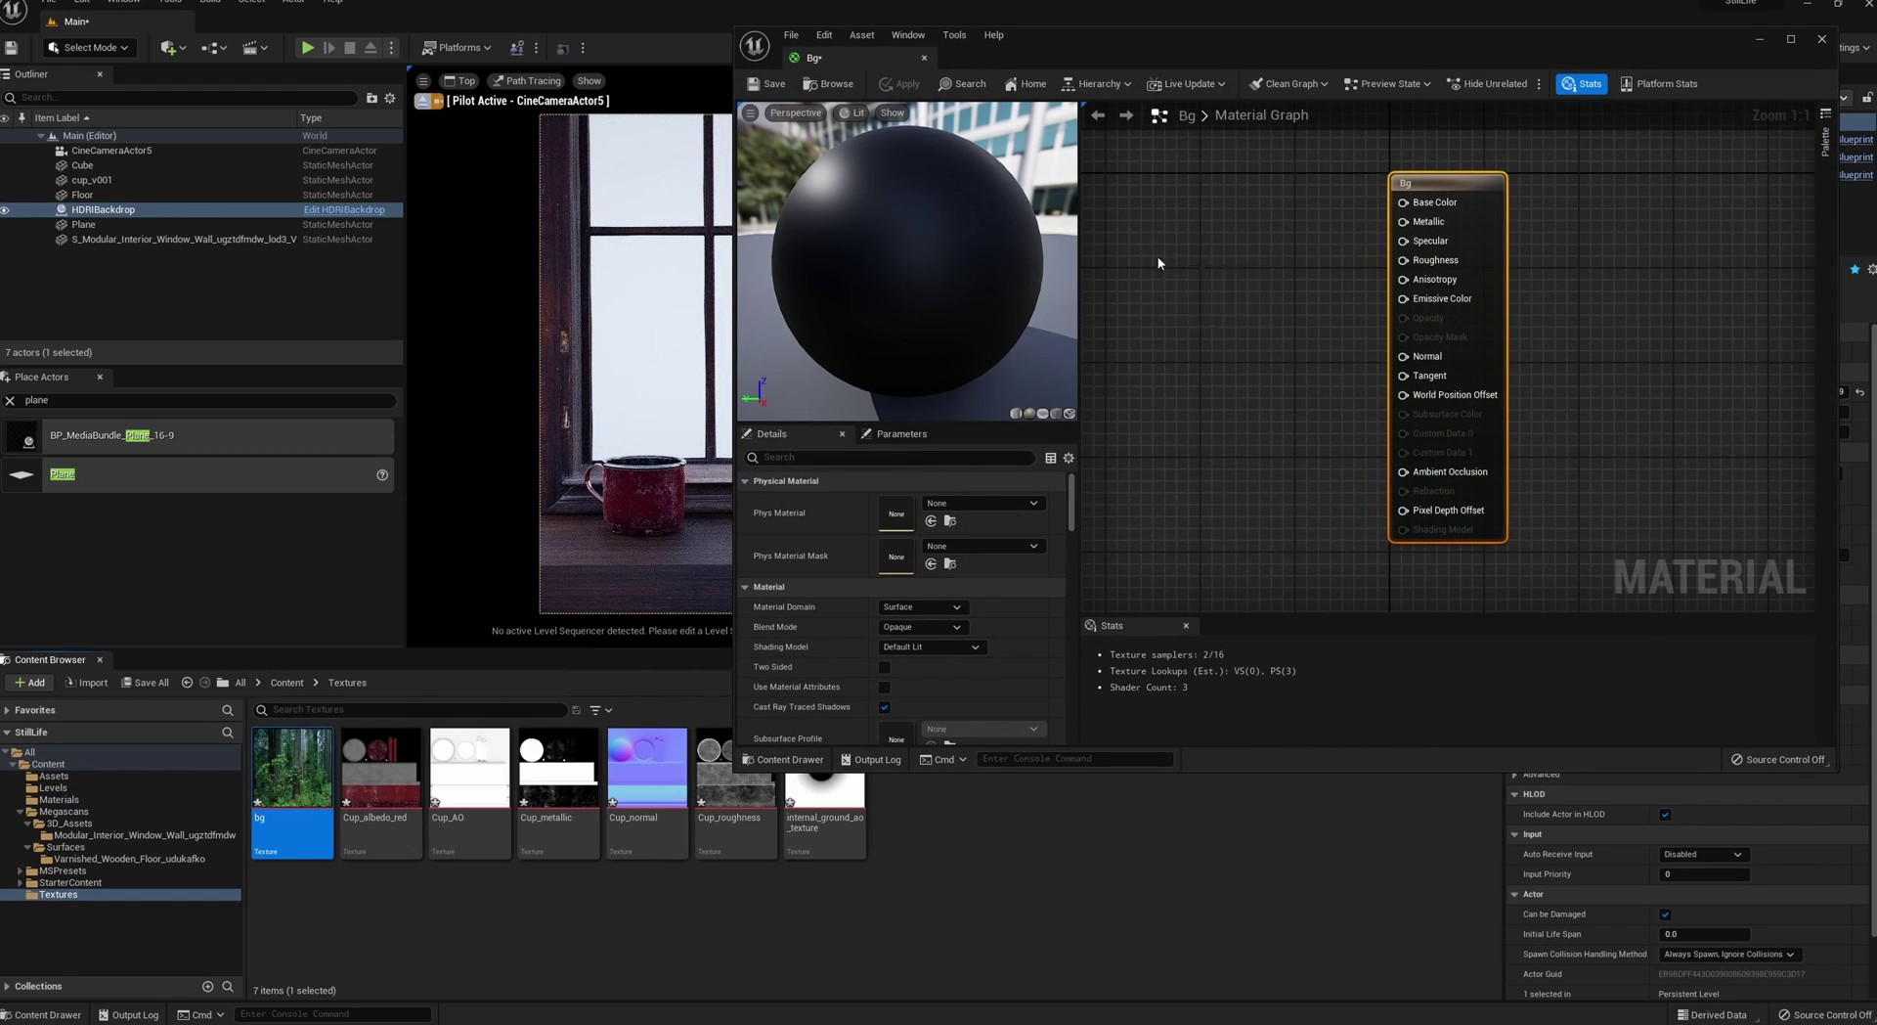
pyautogui.moveTo(1284, 281); pyautogui.dragTo(1405, 206)
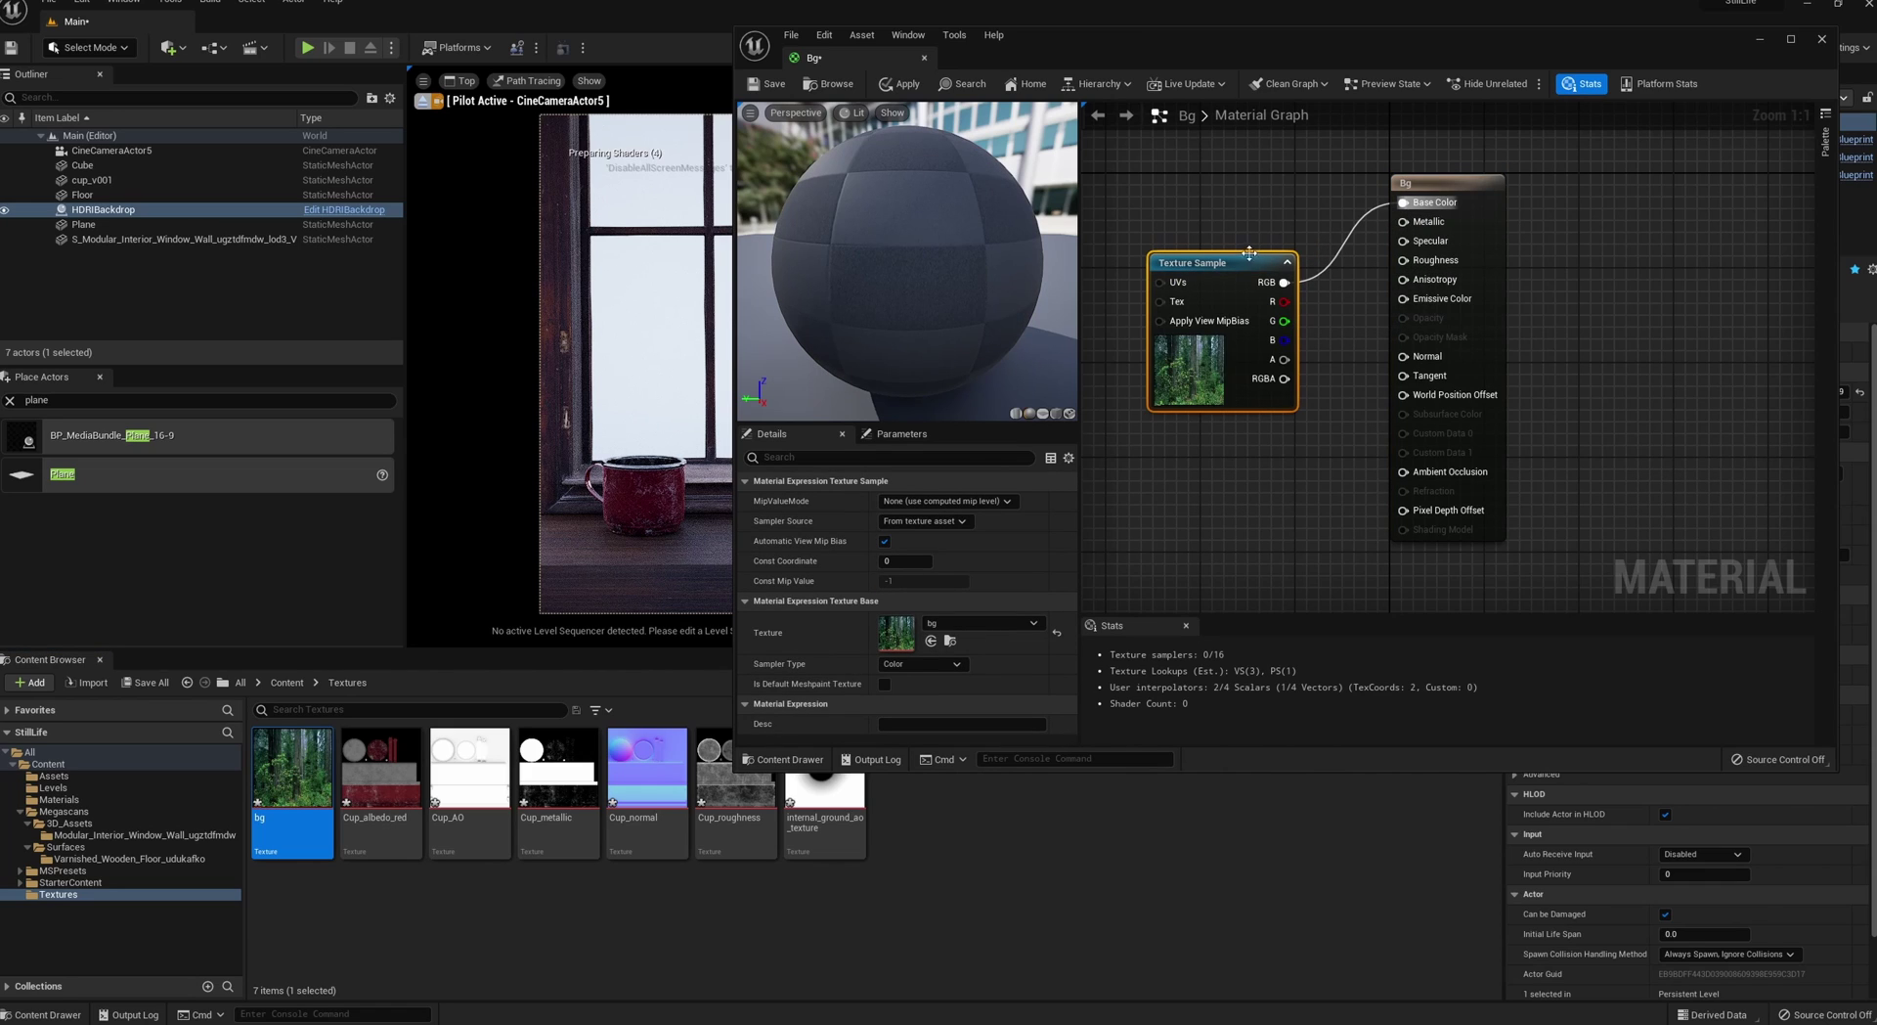
pyautogui.moveTo(1232, 262); pyautogui.dragTo(1212, 206)
# - Connect a Constant node with value 0.0 to the Specular input, then save the Bg material and close its editor
pyautogui.click(1330, 235)
pyautogui.moveTo(1404, 241); pyautogui.dragTo(1343, 282)
pyautogui.write('cons')
pyautogui.press('Return')
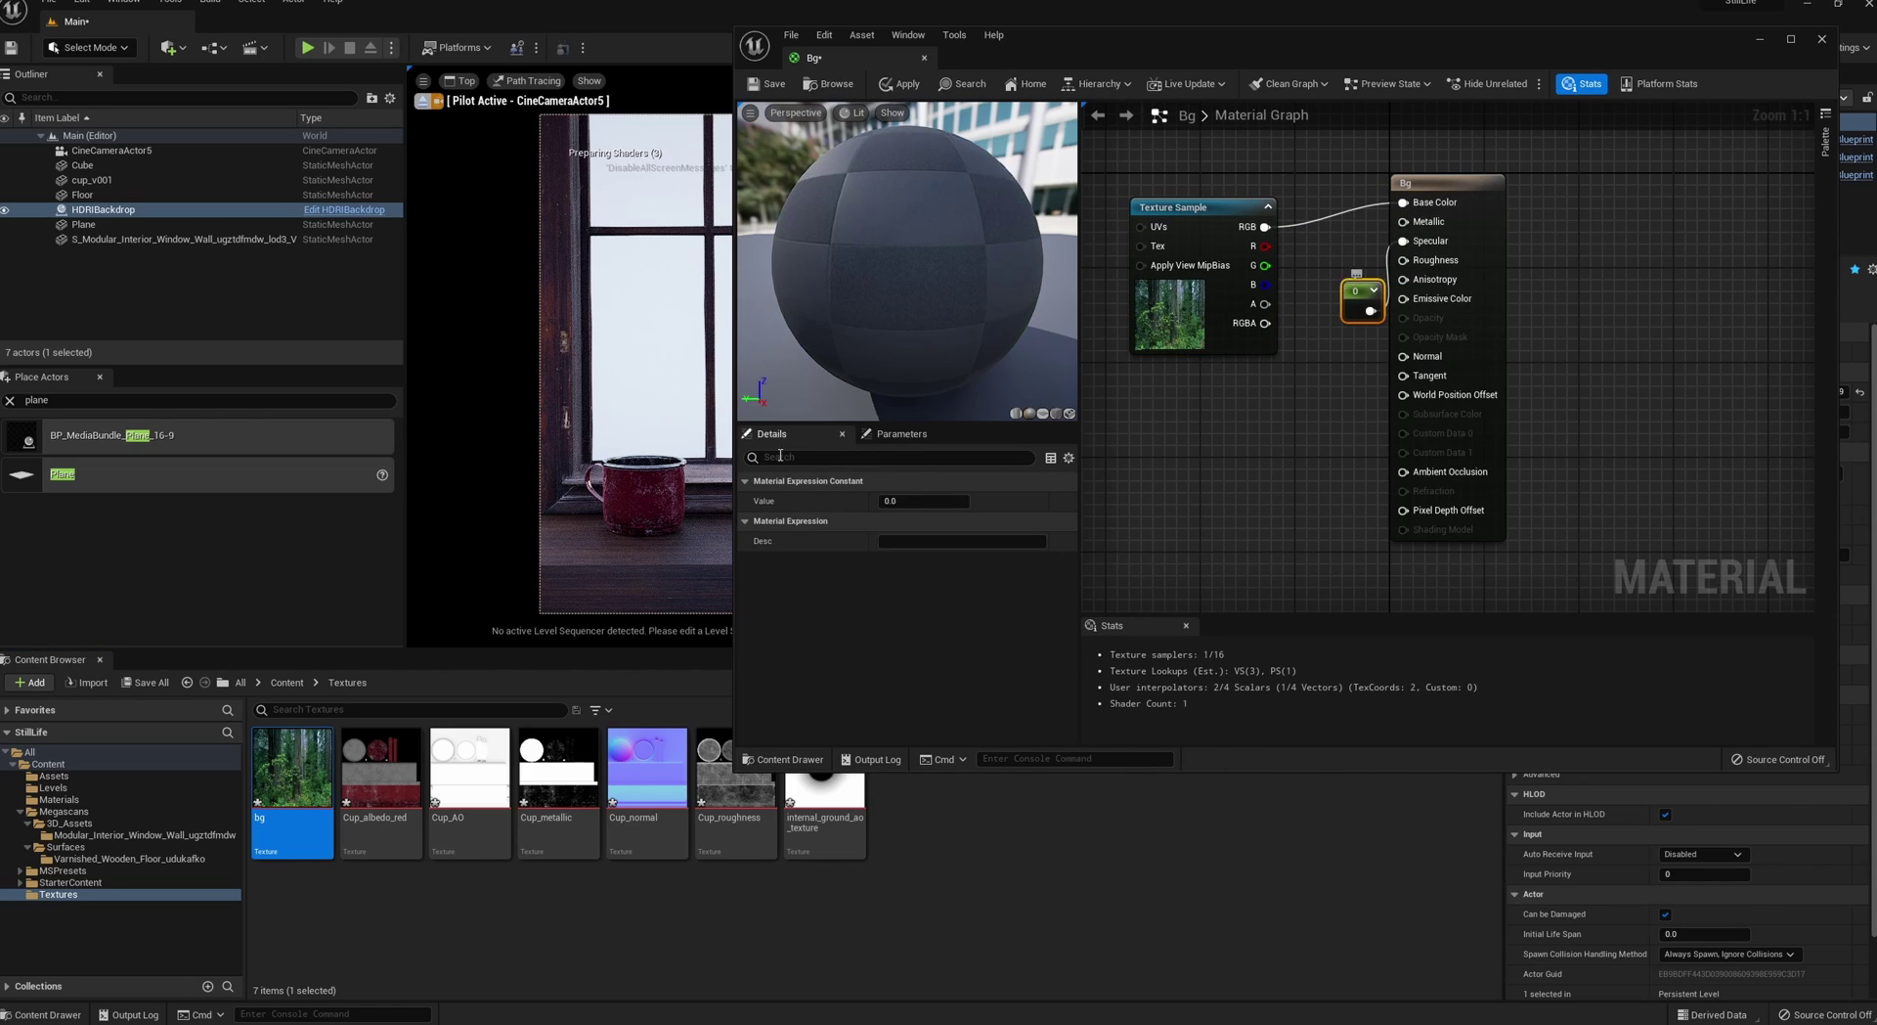
pyautogui.moveTo(1355, 296); pyautogui.dragTo(1320, 367)
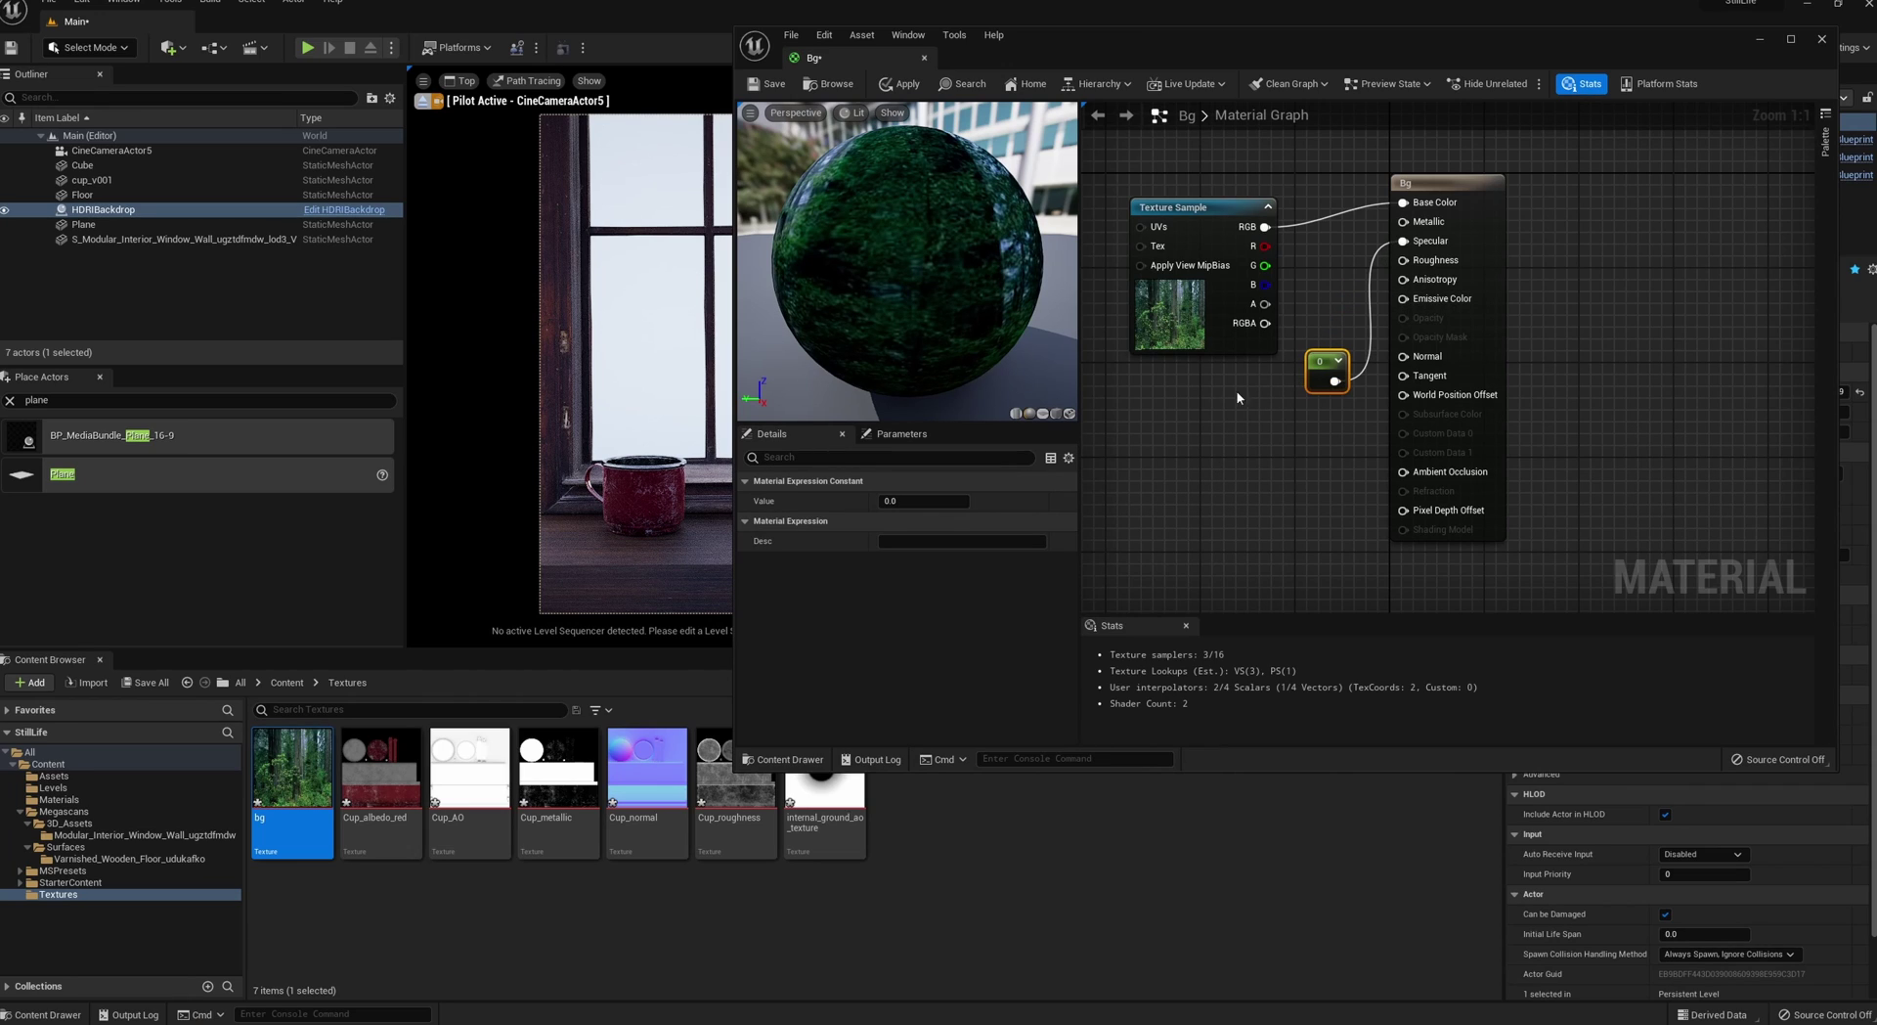
pyautogui.click(770, 86)
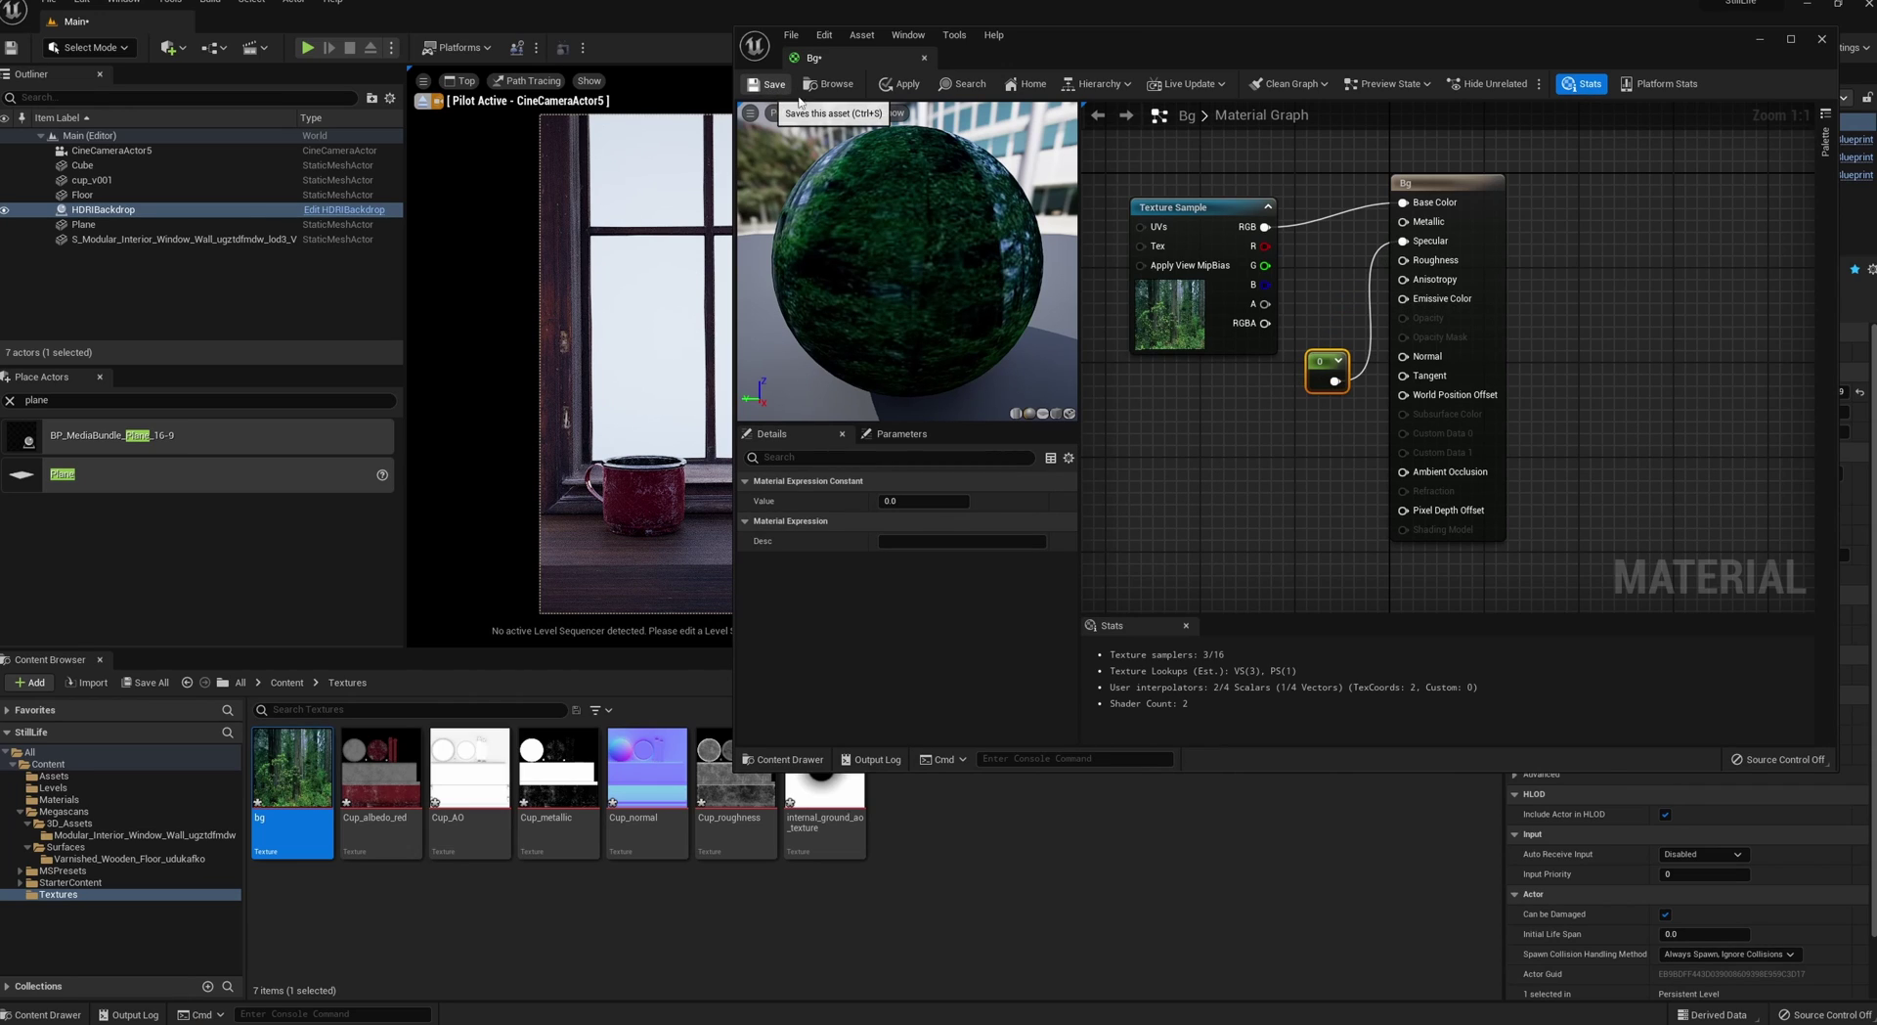
pyautogui.click(1822, 42)
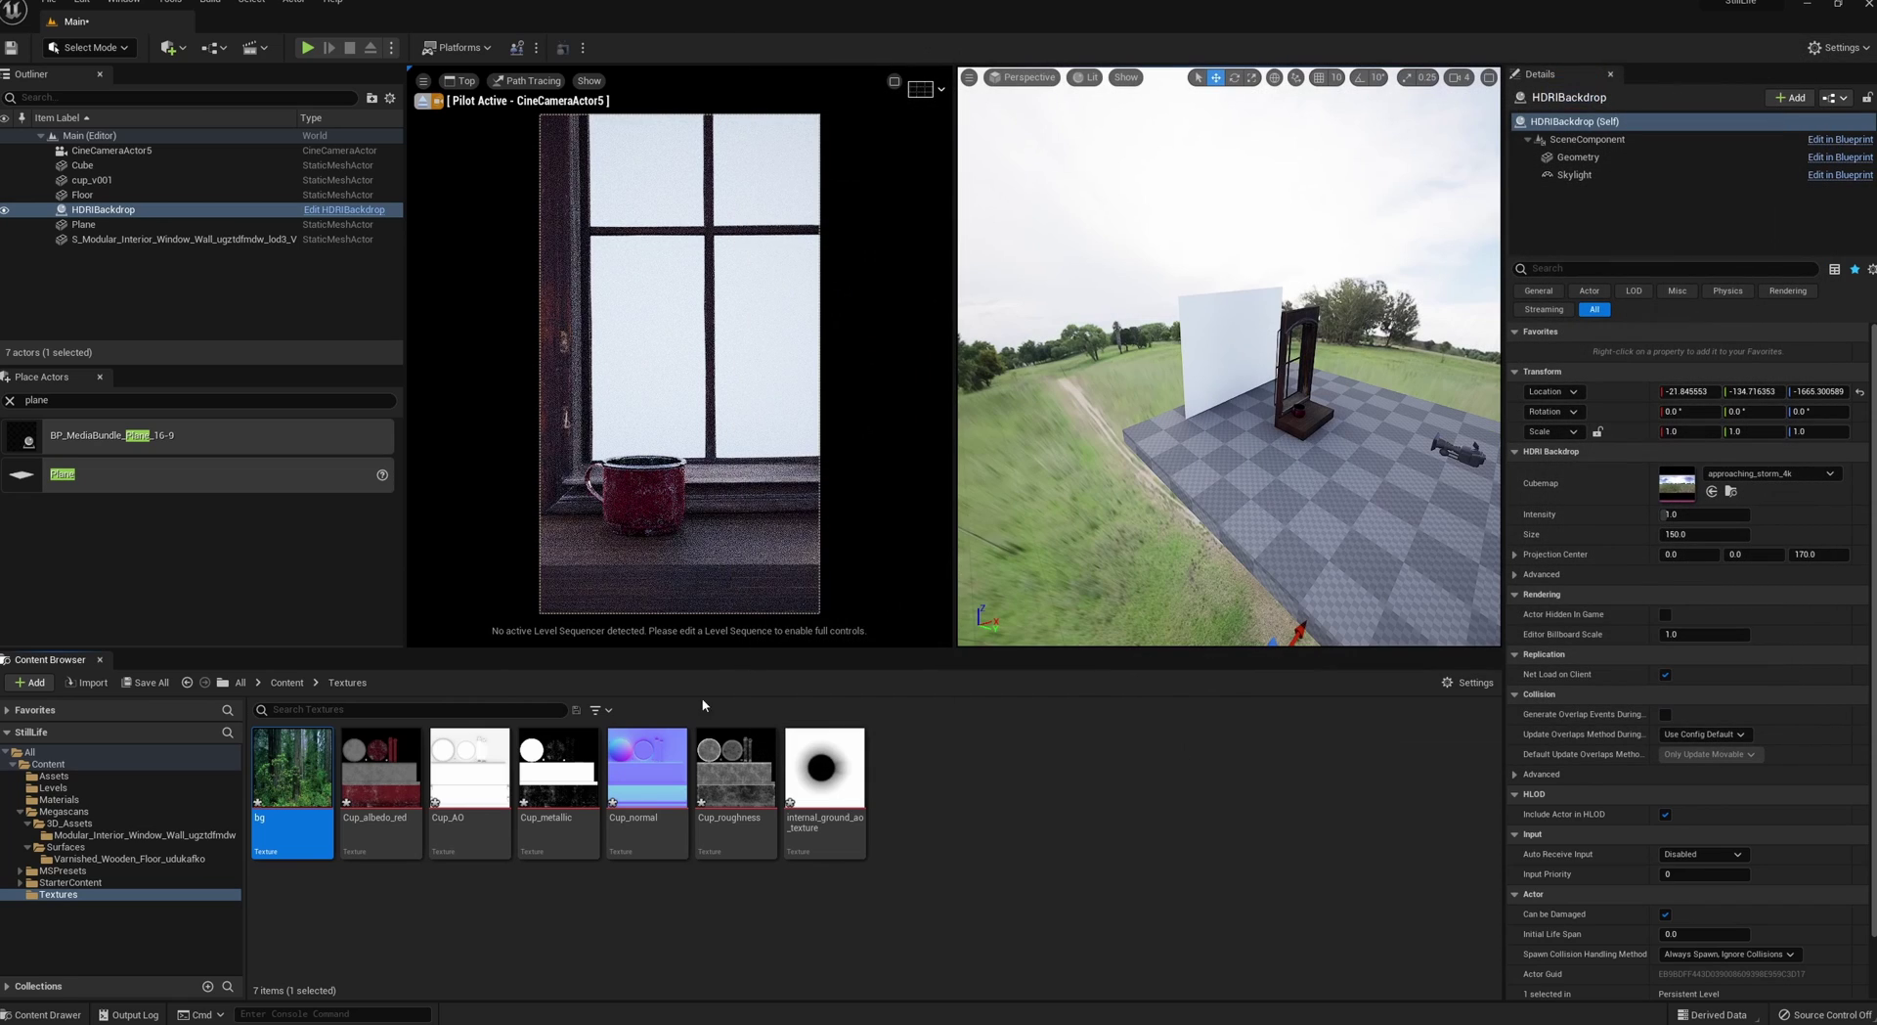
# - Apply the Bg material from the Materials folder to the backdrop plane behind the window
pyautogui.click(287, 682)
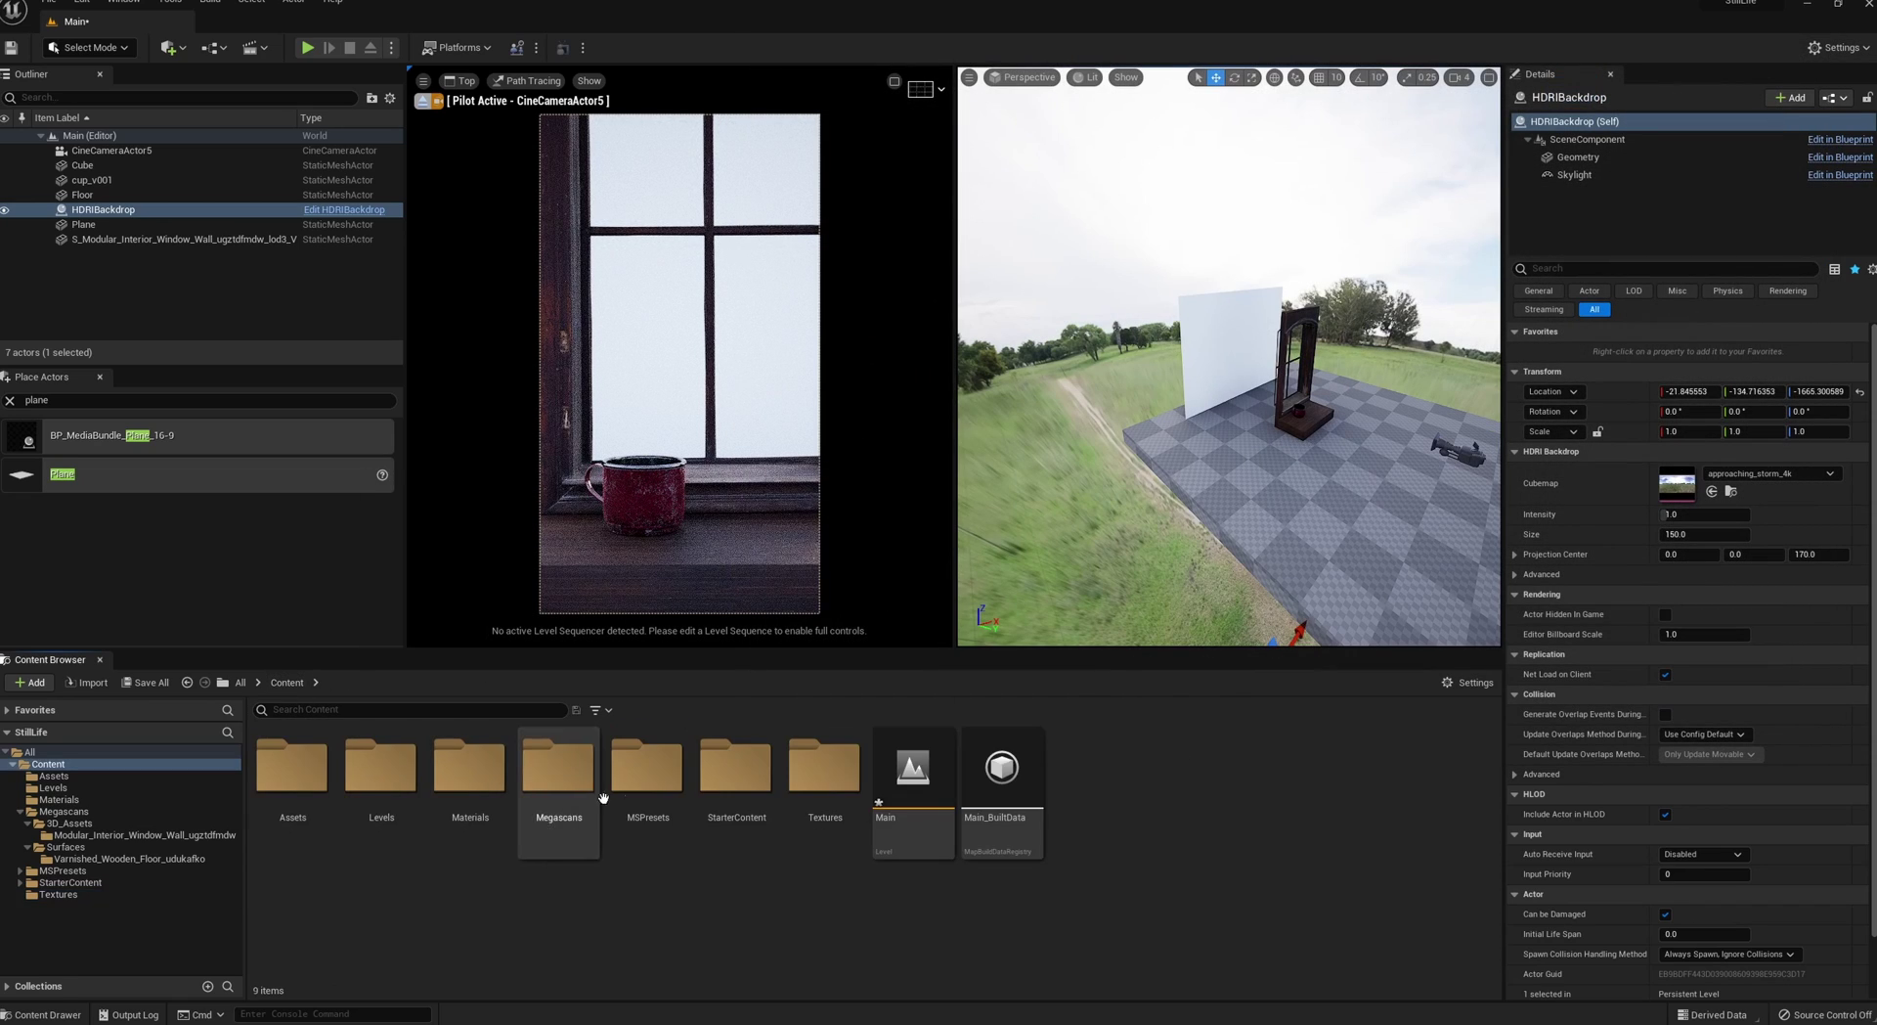
pyautogui.doubleClick(466, 787)
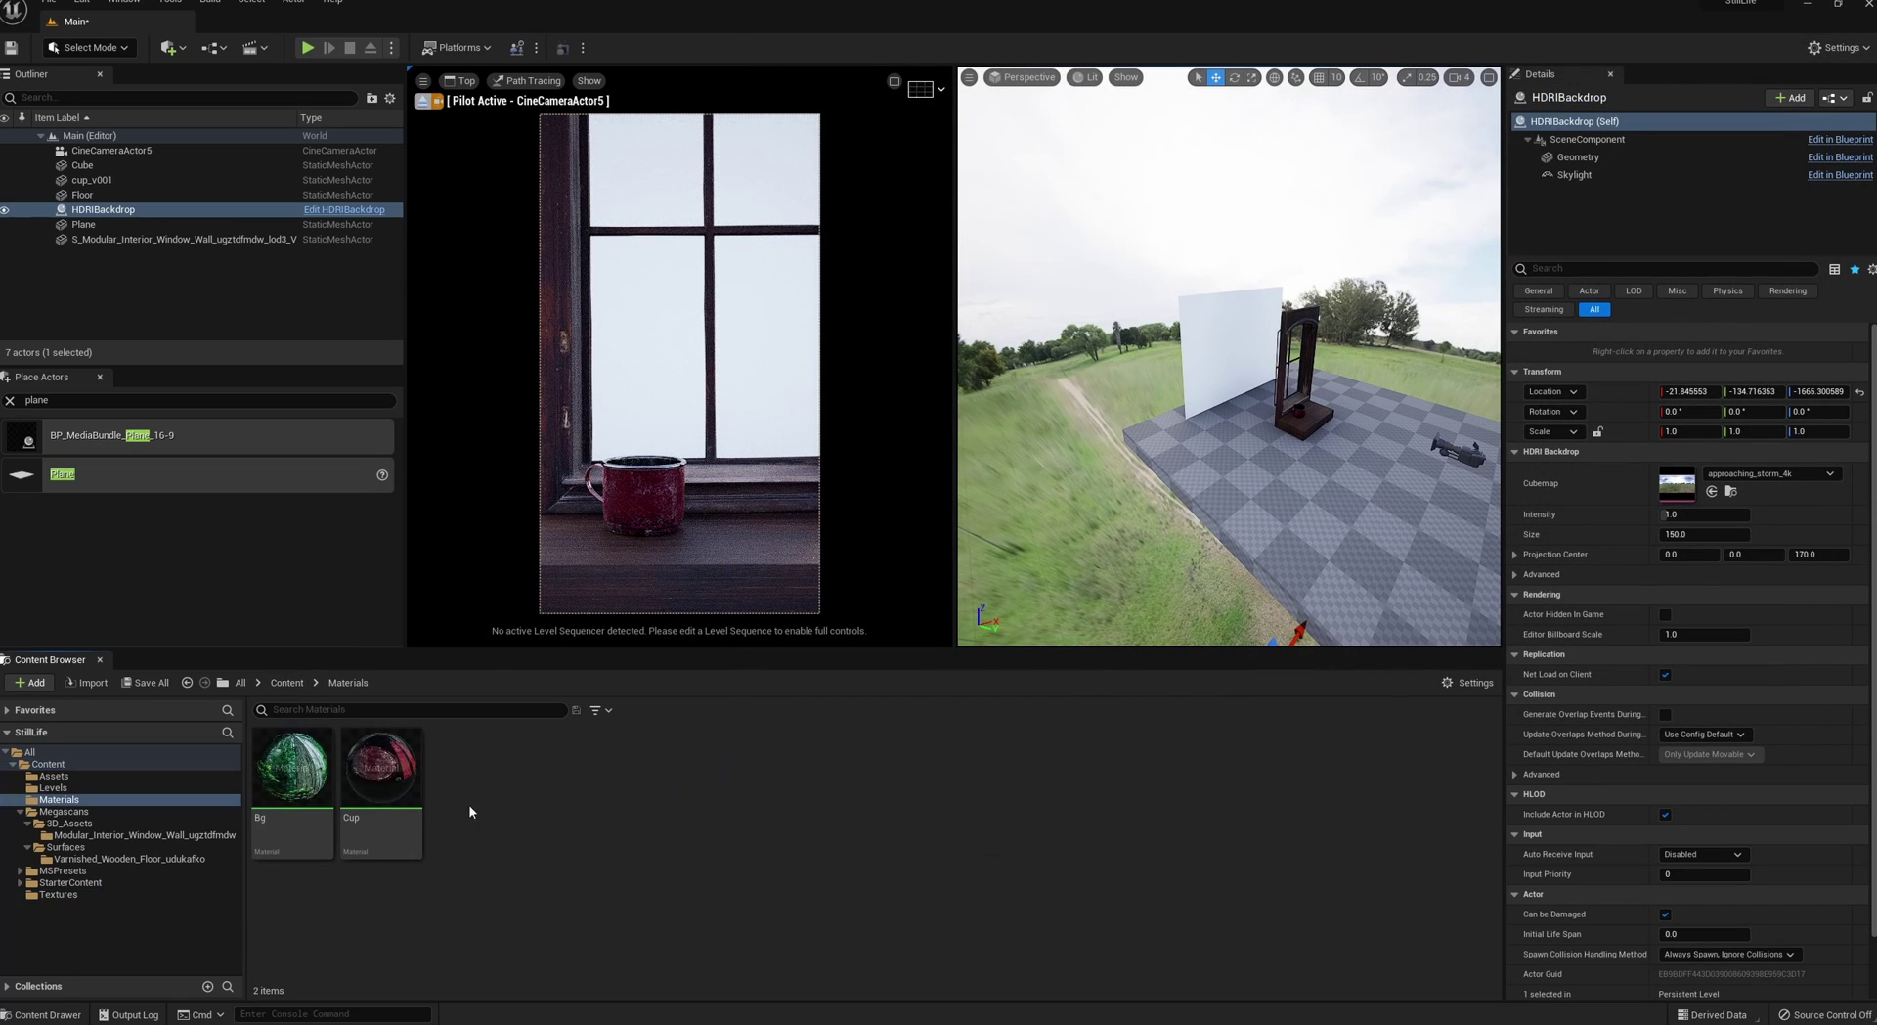
pyautogui.click(1191, 358)
pyautogui.moveTo(293, 767); pyautogui.dragTo(1677, 589)
pyautogui.keyDown('alt'); pyautogui.moveTo(1400, 309); pyautogui.dragTo(1311, 311); pyautogui.keyUp('alt')
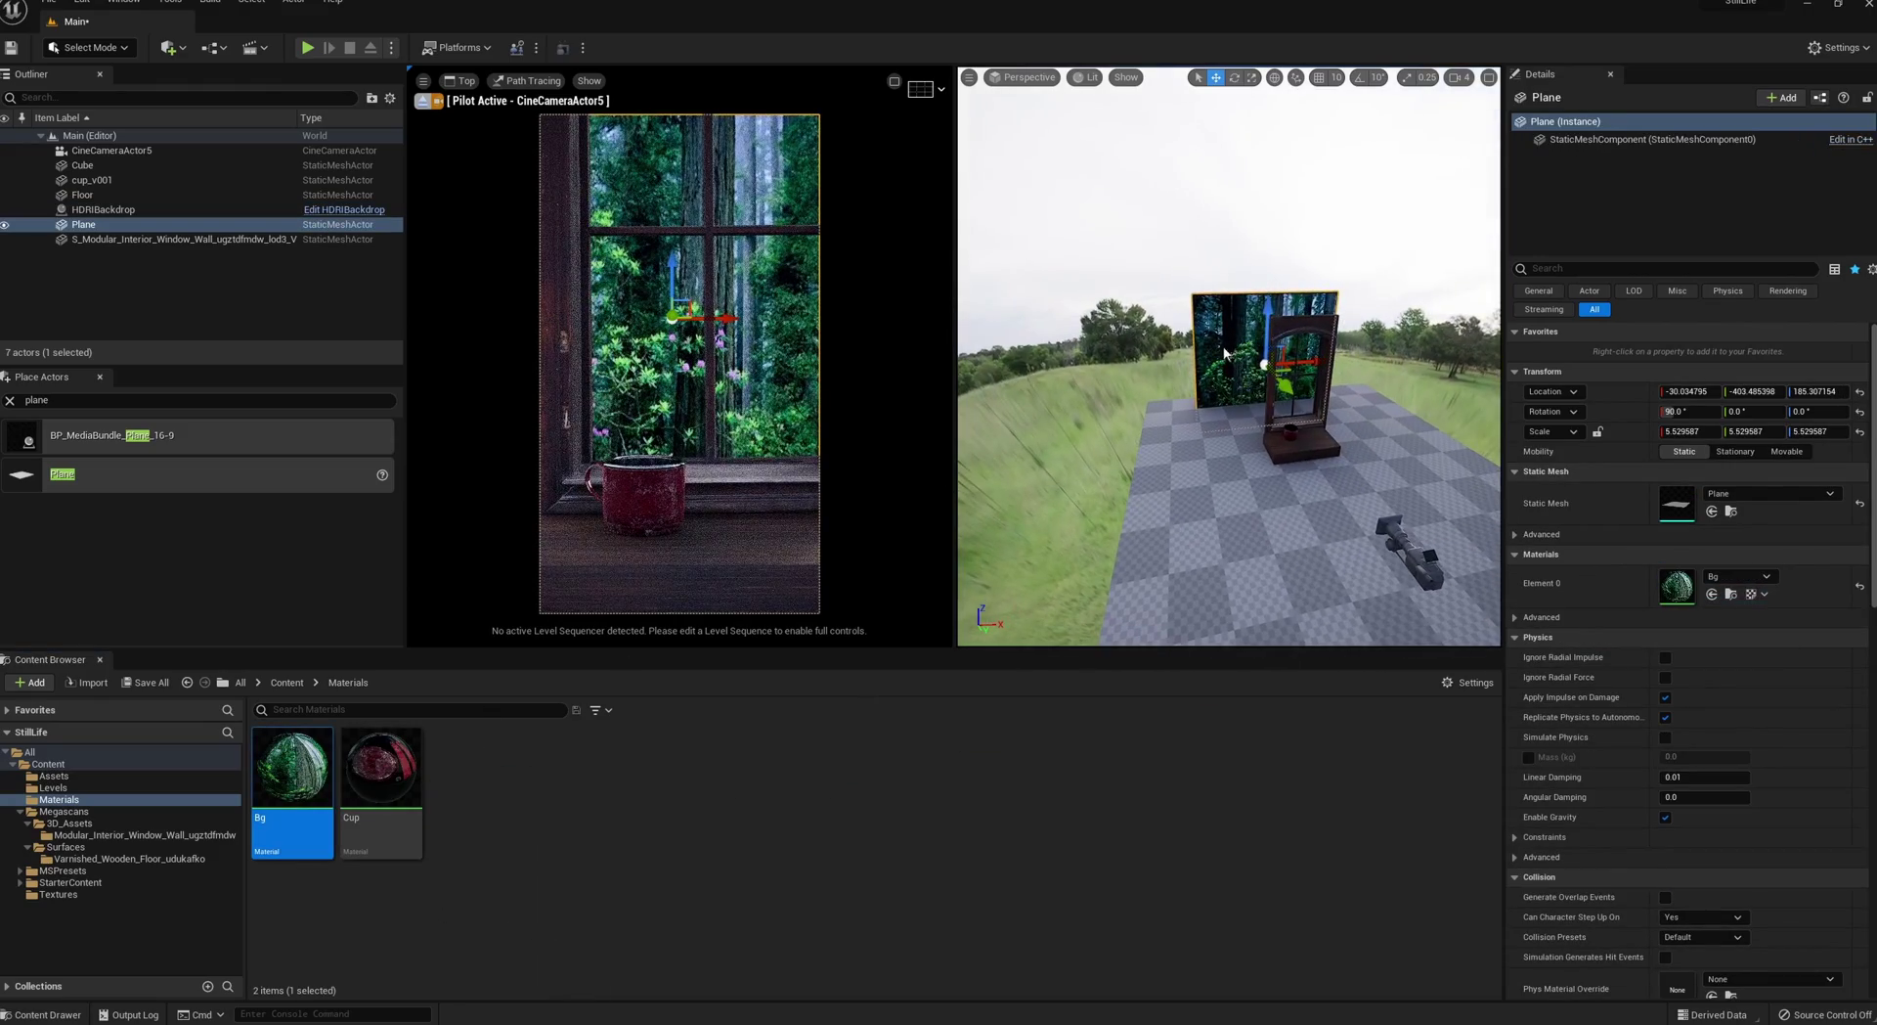
# - Scale and reposition the forest backdrop plane so the forest fills the window opening in the camera view
pyautogui.press('r')
pyautogui.moveTo(1311, 363); pyautogui.dragTo(1257, 330)
pyautogui.press('w')
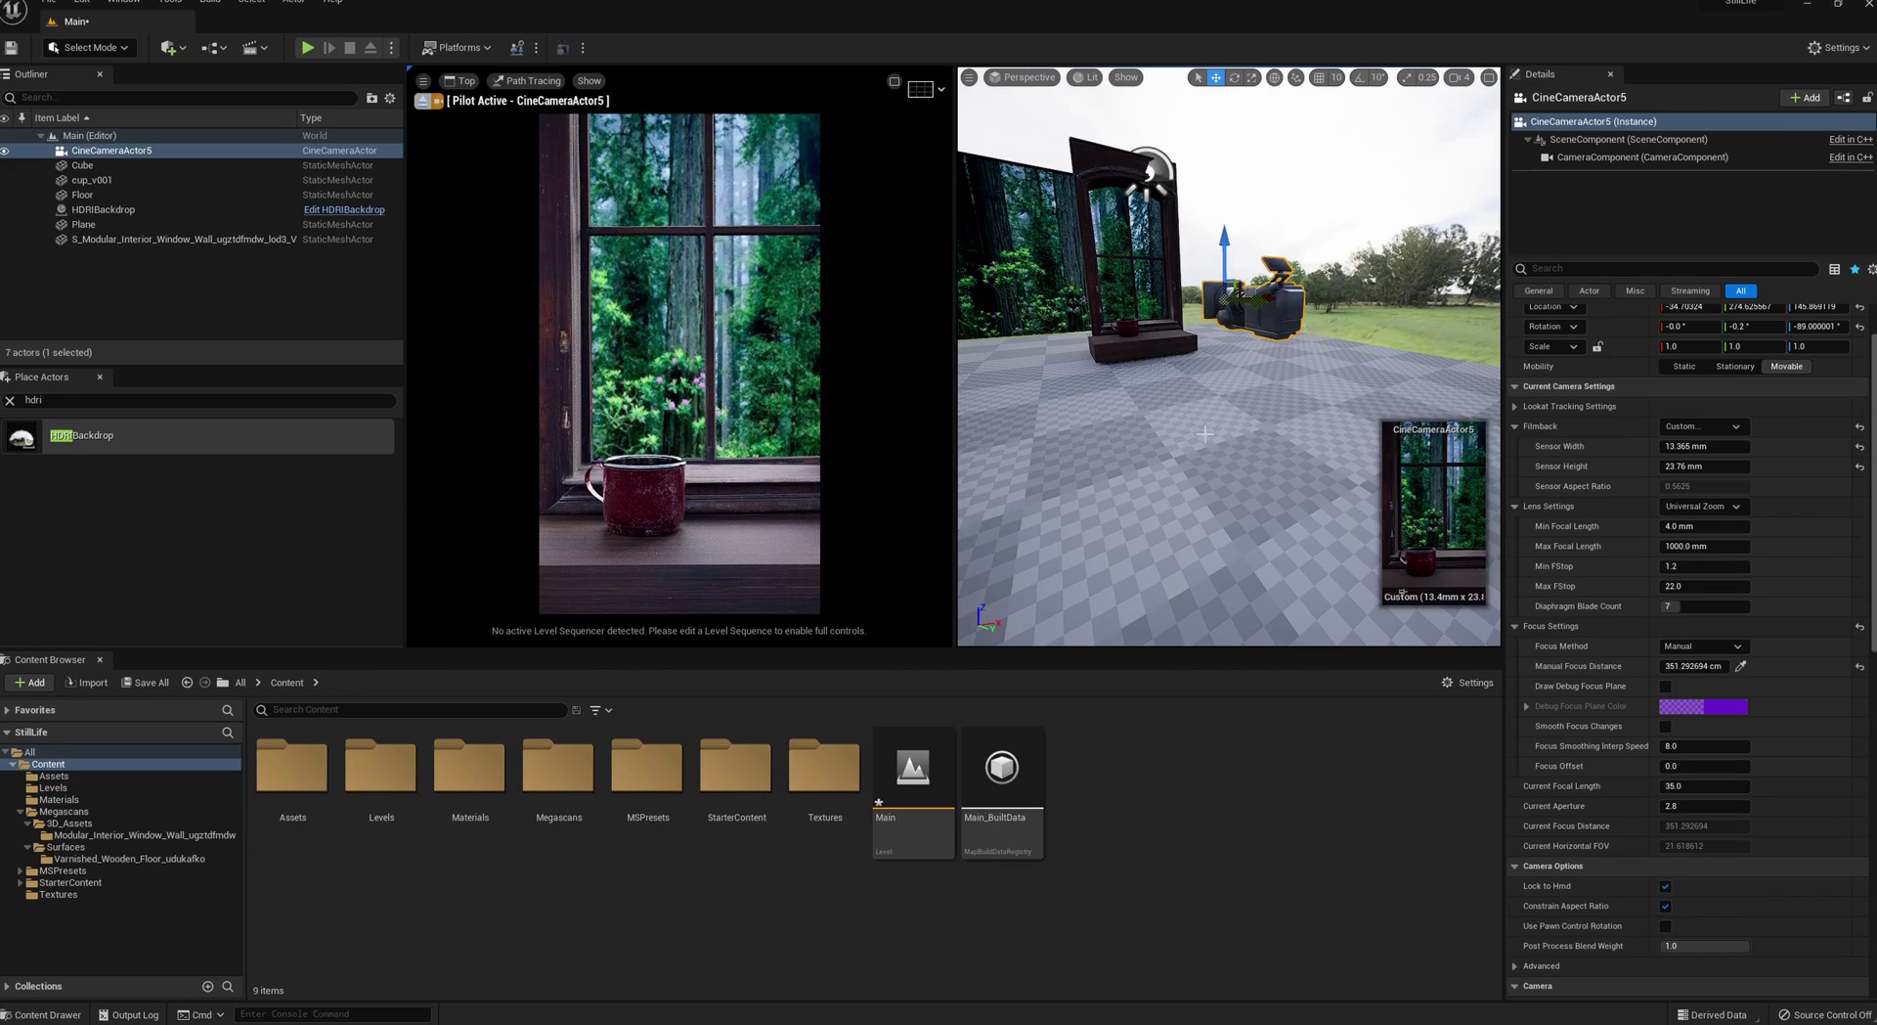
# - Lower the current aperture of CineCameraActor5 to 1.2 for a more blurred forest background
pyautogui.moveTo(1187, 443); pyautogui.dragTo(1240, 440, button='right')
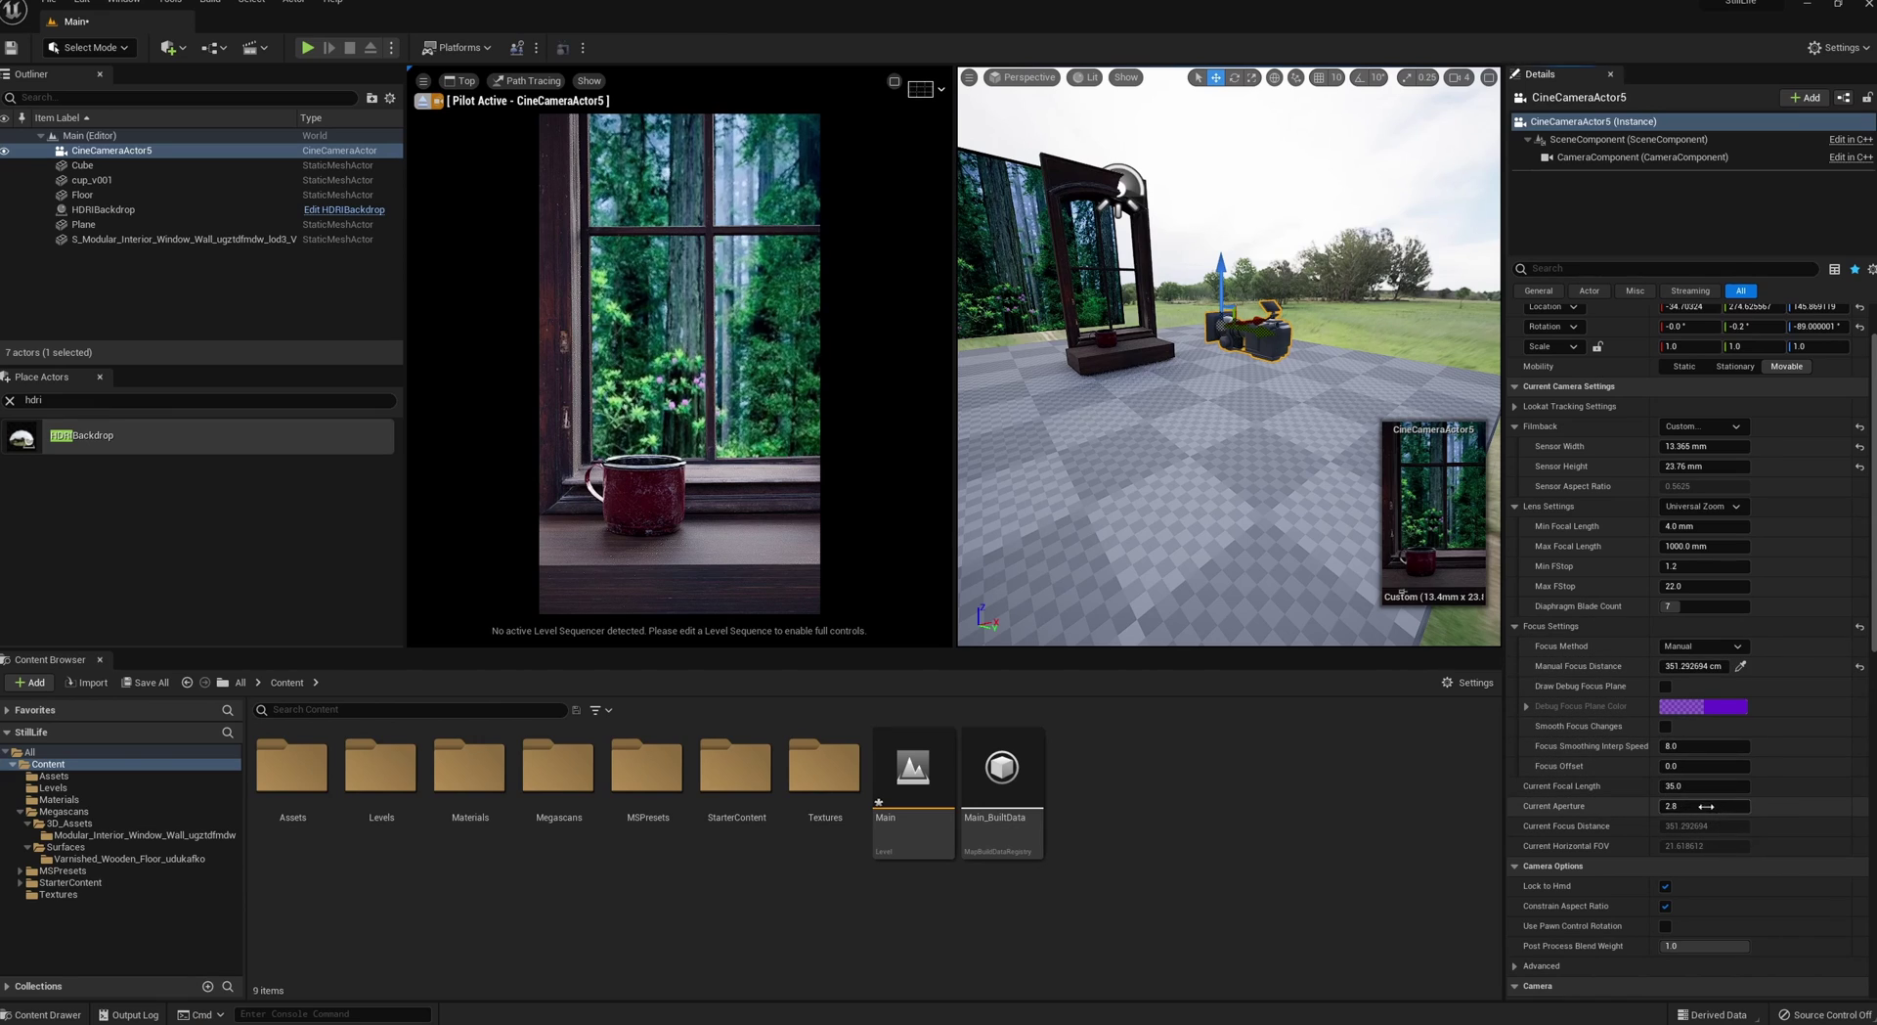
pyautogui.moveTo(1691, 806); pyautogui.dragTo(1660, 806)
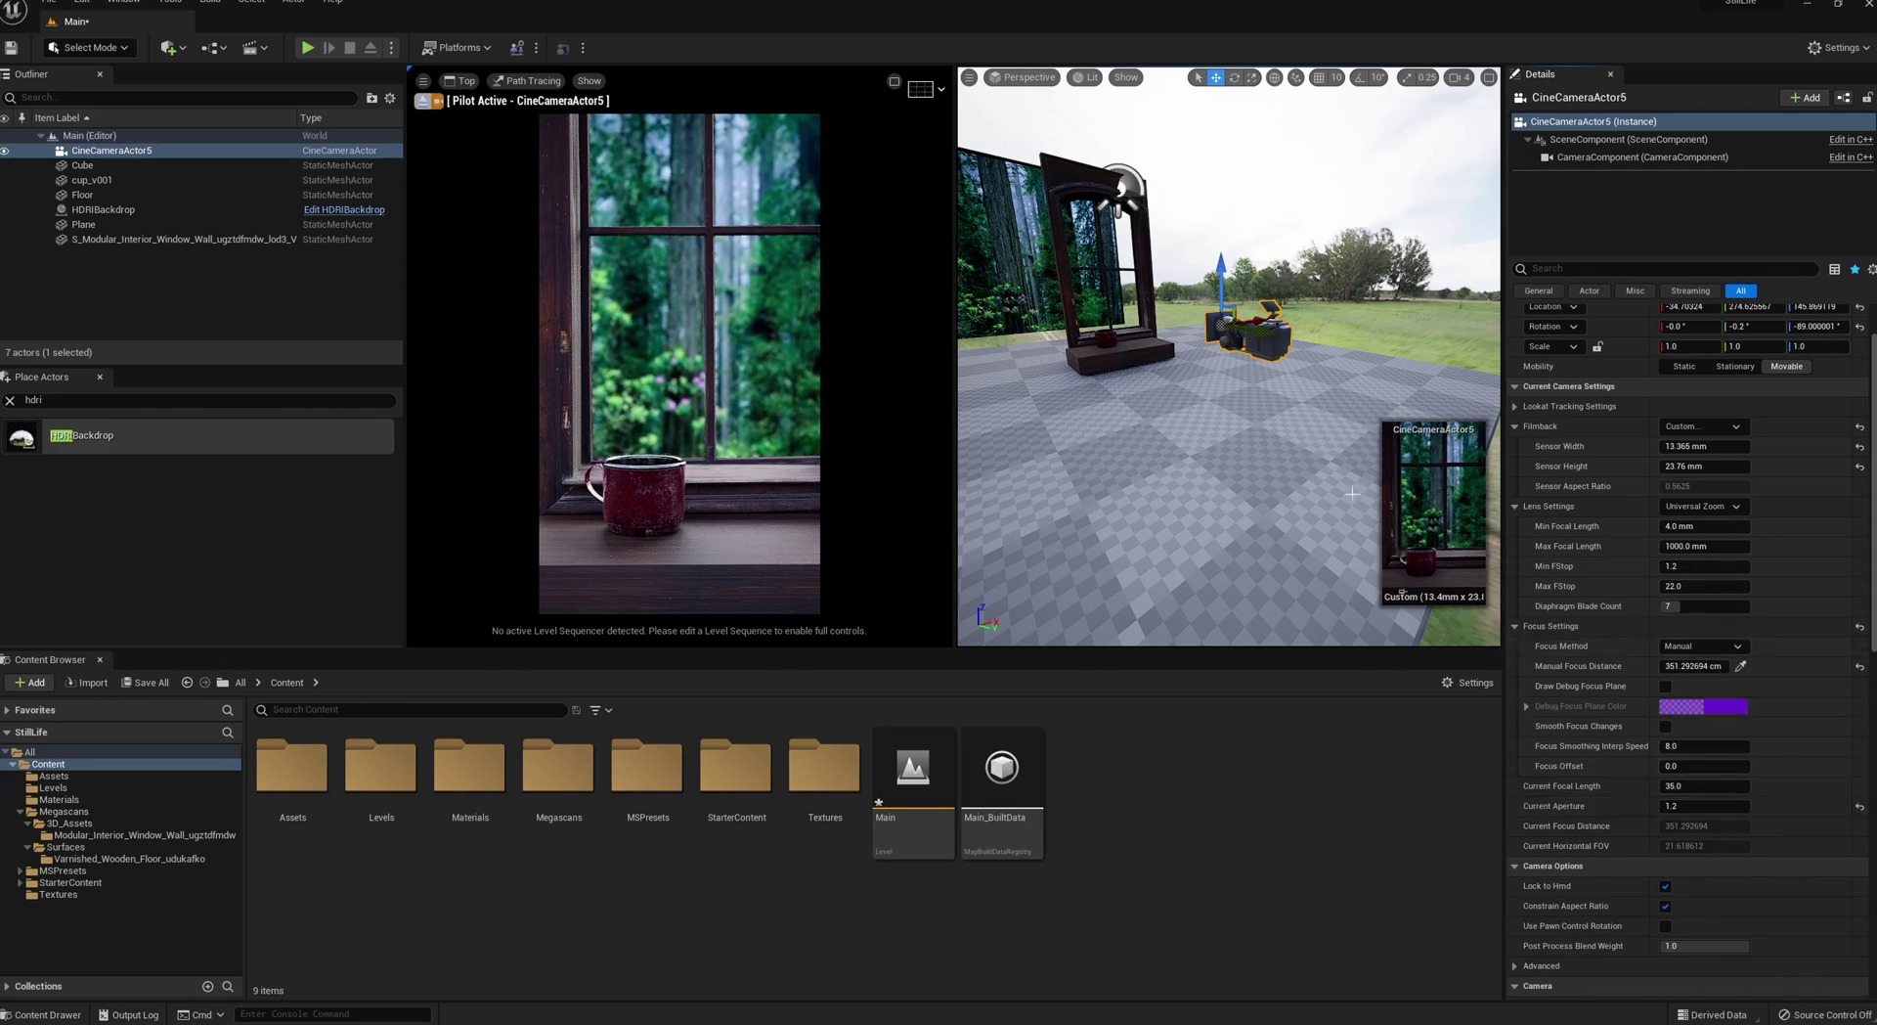
pyautogui.moveTo(1367, 343)
pyautogui.mouseDown(button='right')
pyautogui.moveTo(1417, 332)
pyautogui.moveTo(1354, 328)
pyautogui.mouseUp(button='right')
pyautogui.moveTo(1409, 473); pyautogui.dragTo(1403, 470, button='right')
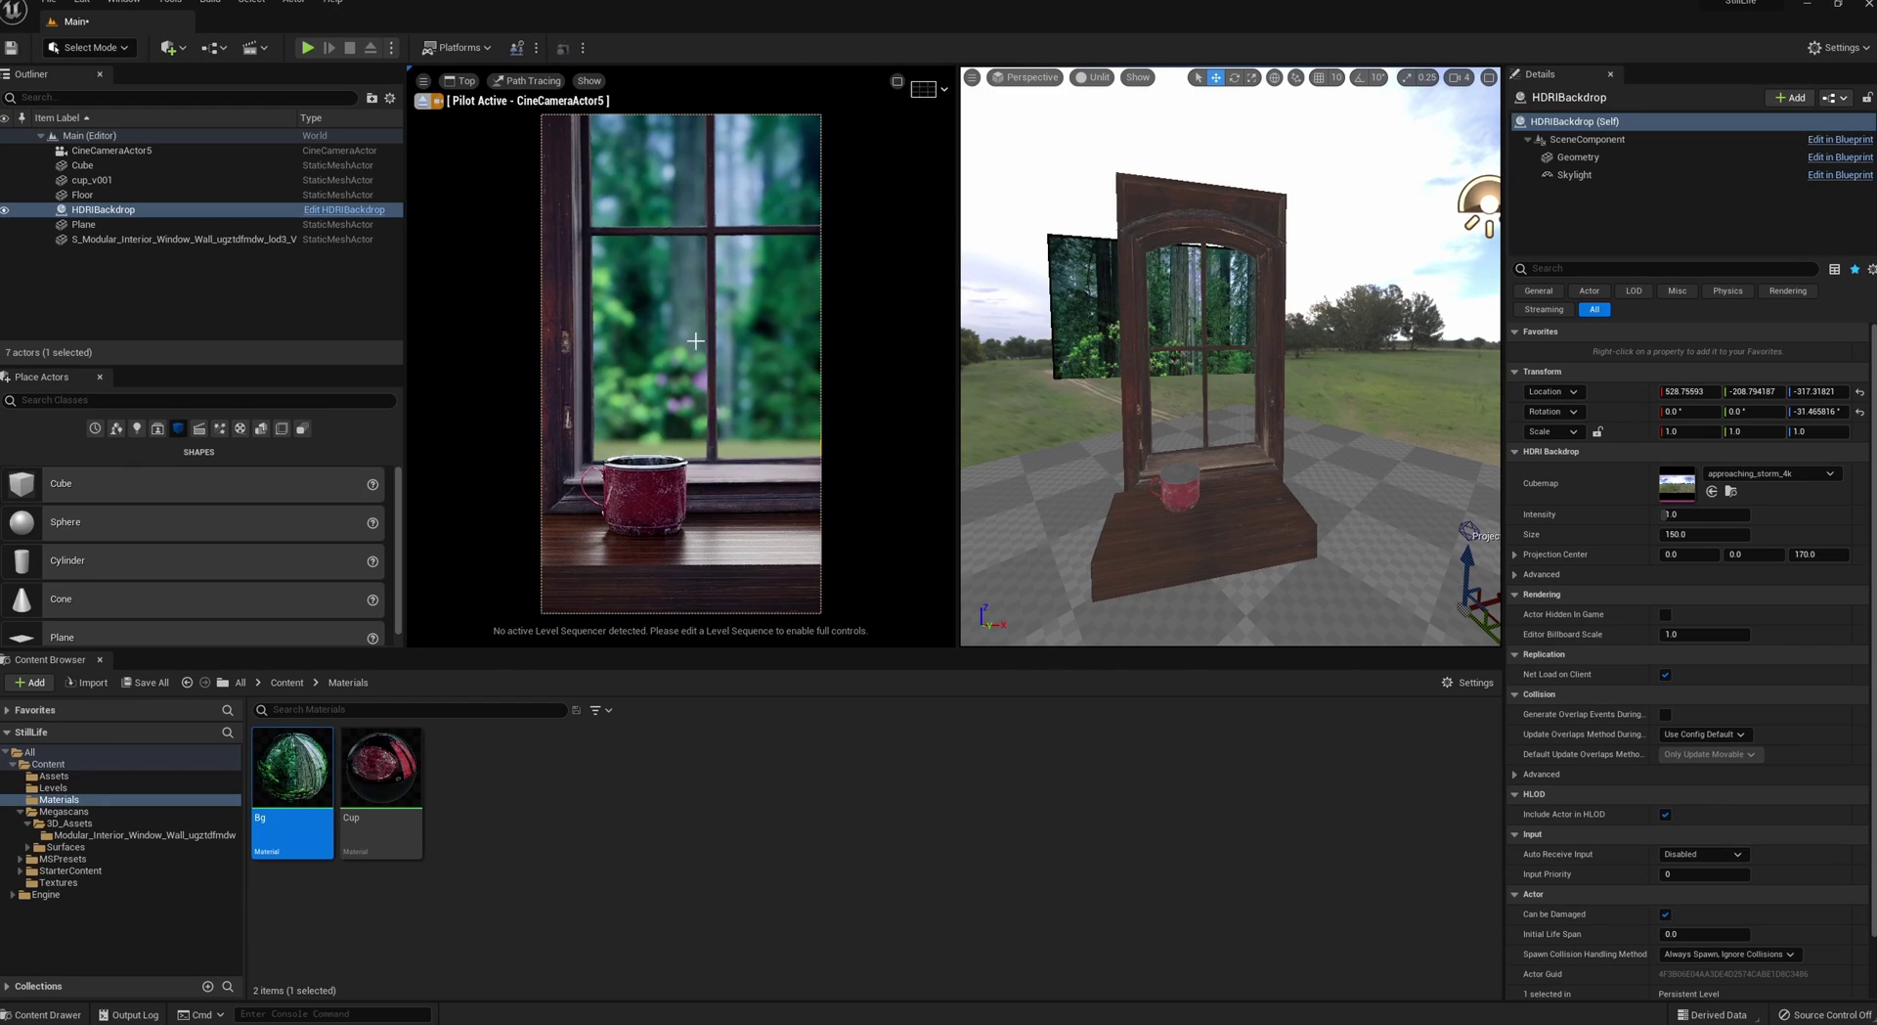
# - Override the exposure Metering Mode of CineCameraActor5 and set it to Manual
pyautogui.click(139, 152)
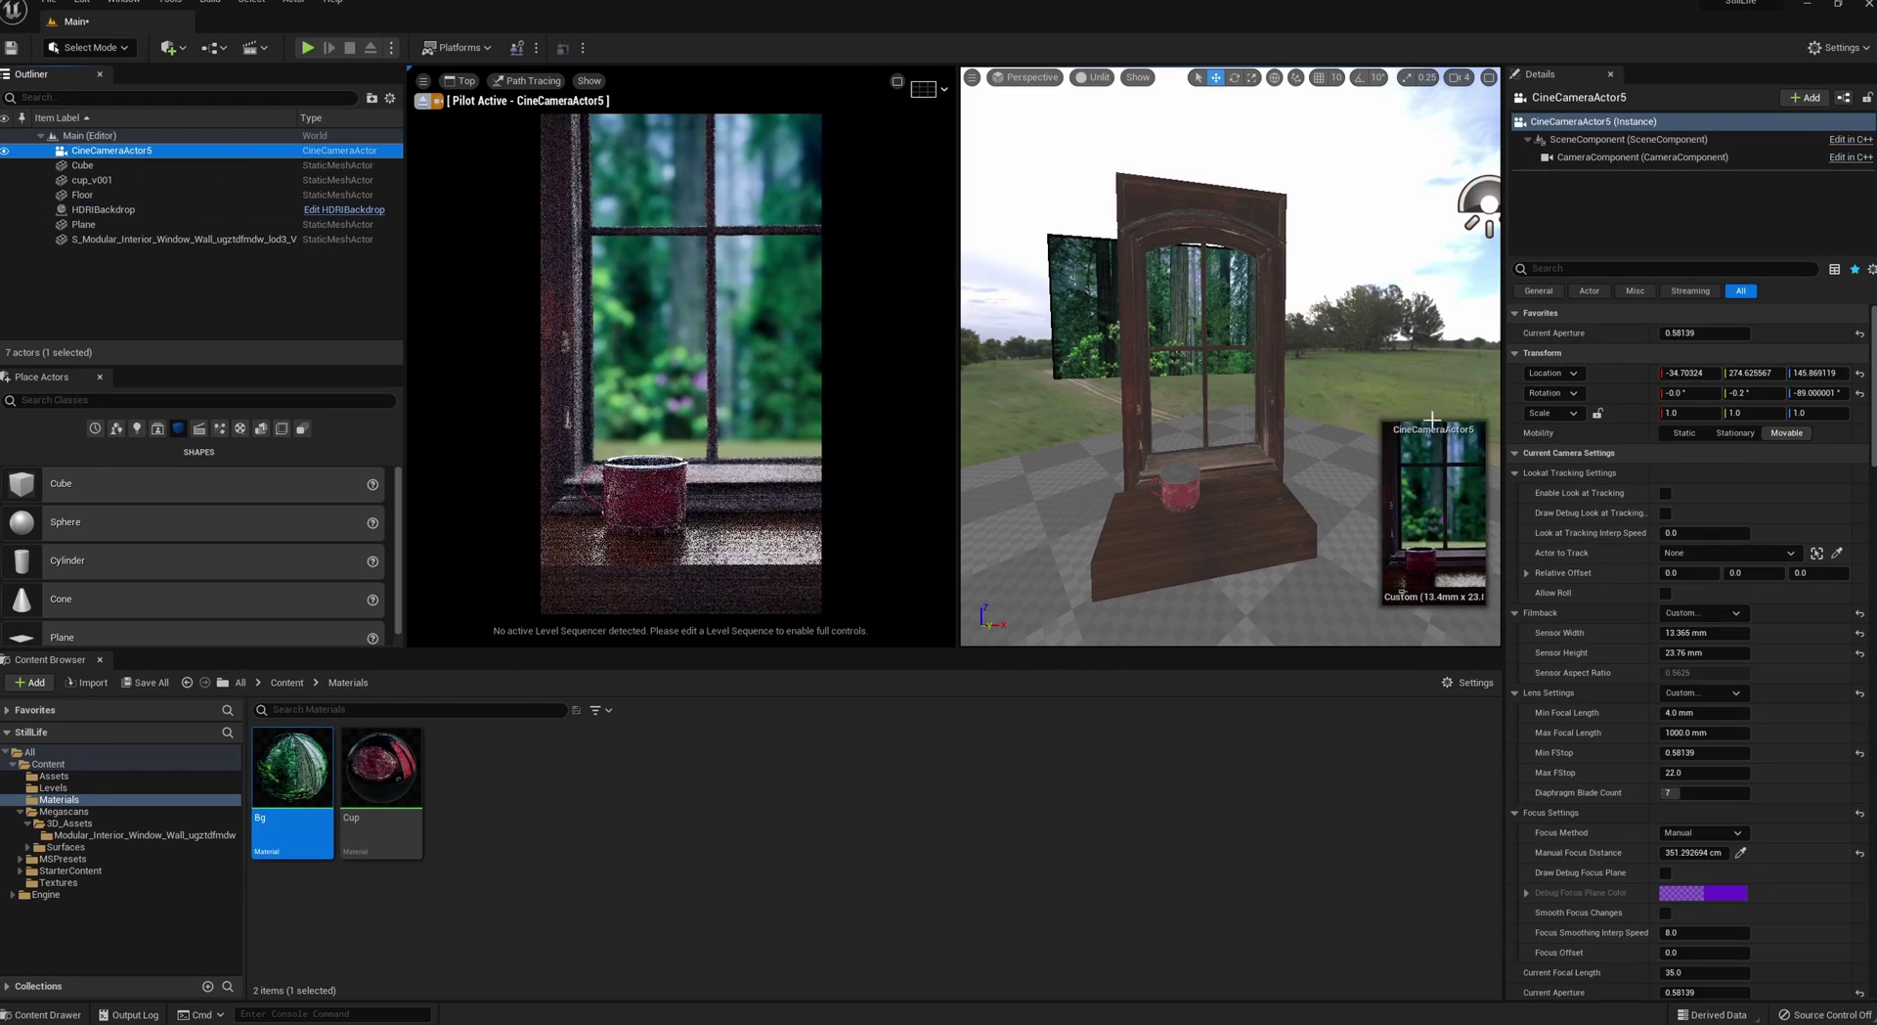
pyautogui.moveTo(1339, 334); pyautogui.dragTo(1457, 320, button='right')
pyautogui.click(1574, 268)
pyautogui.write('ex')
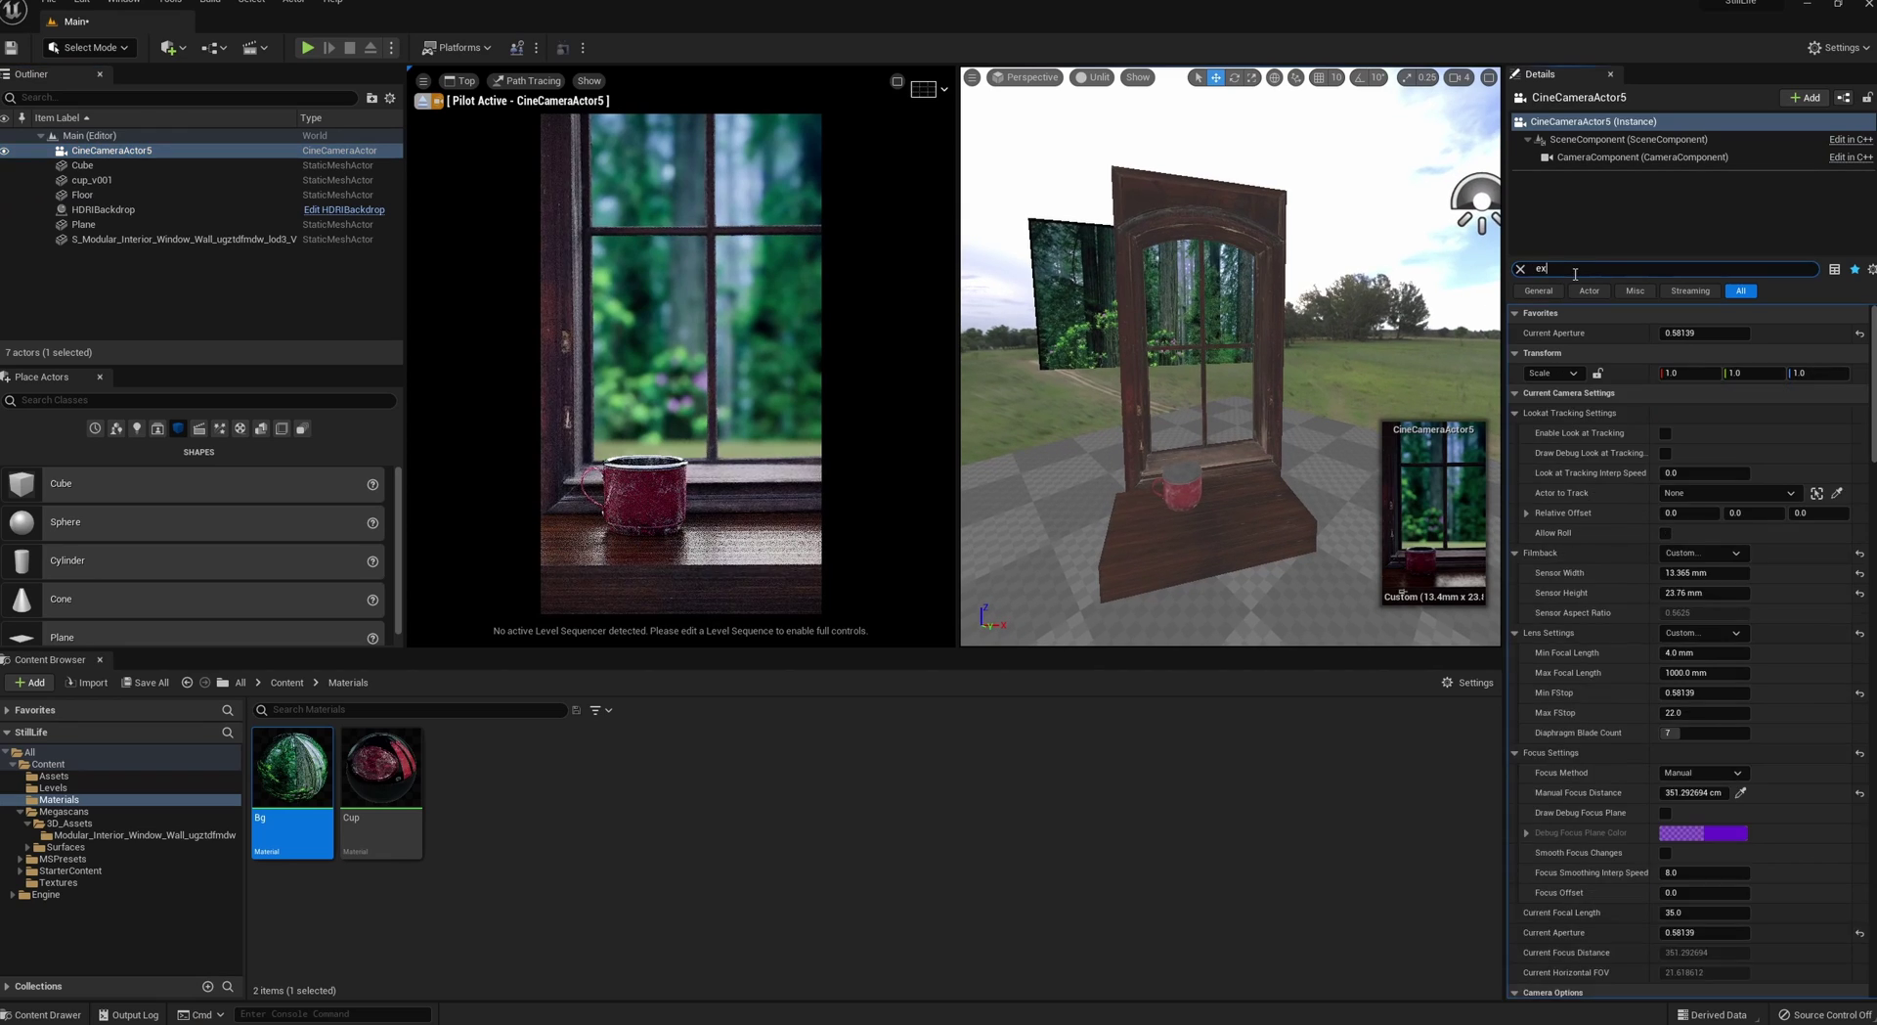
pyautogui.write('posre')
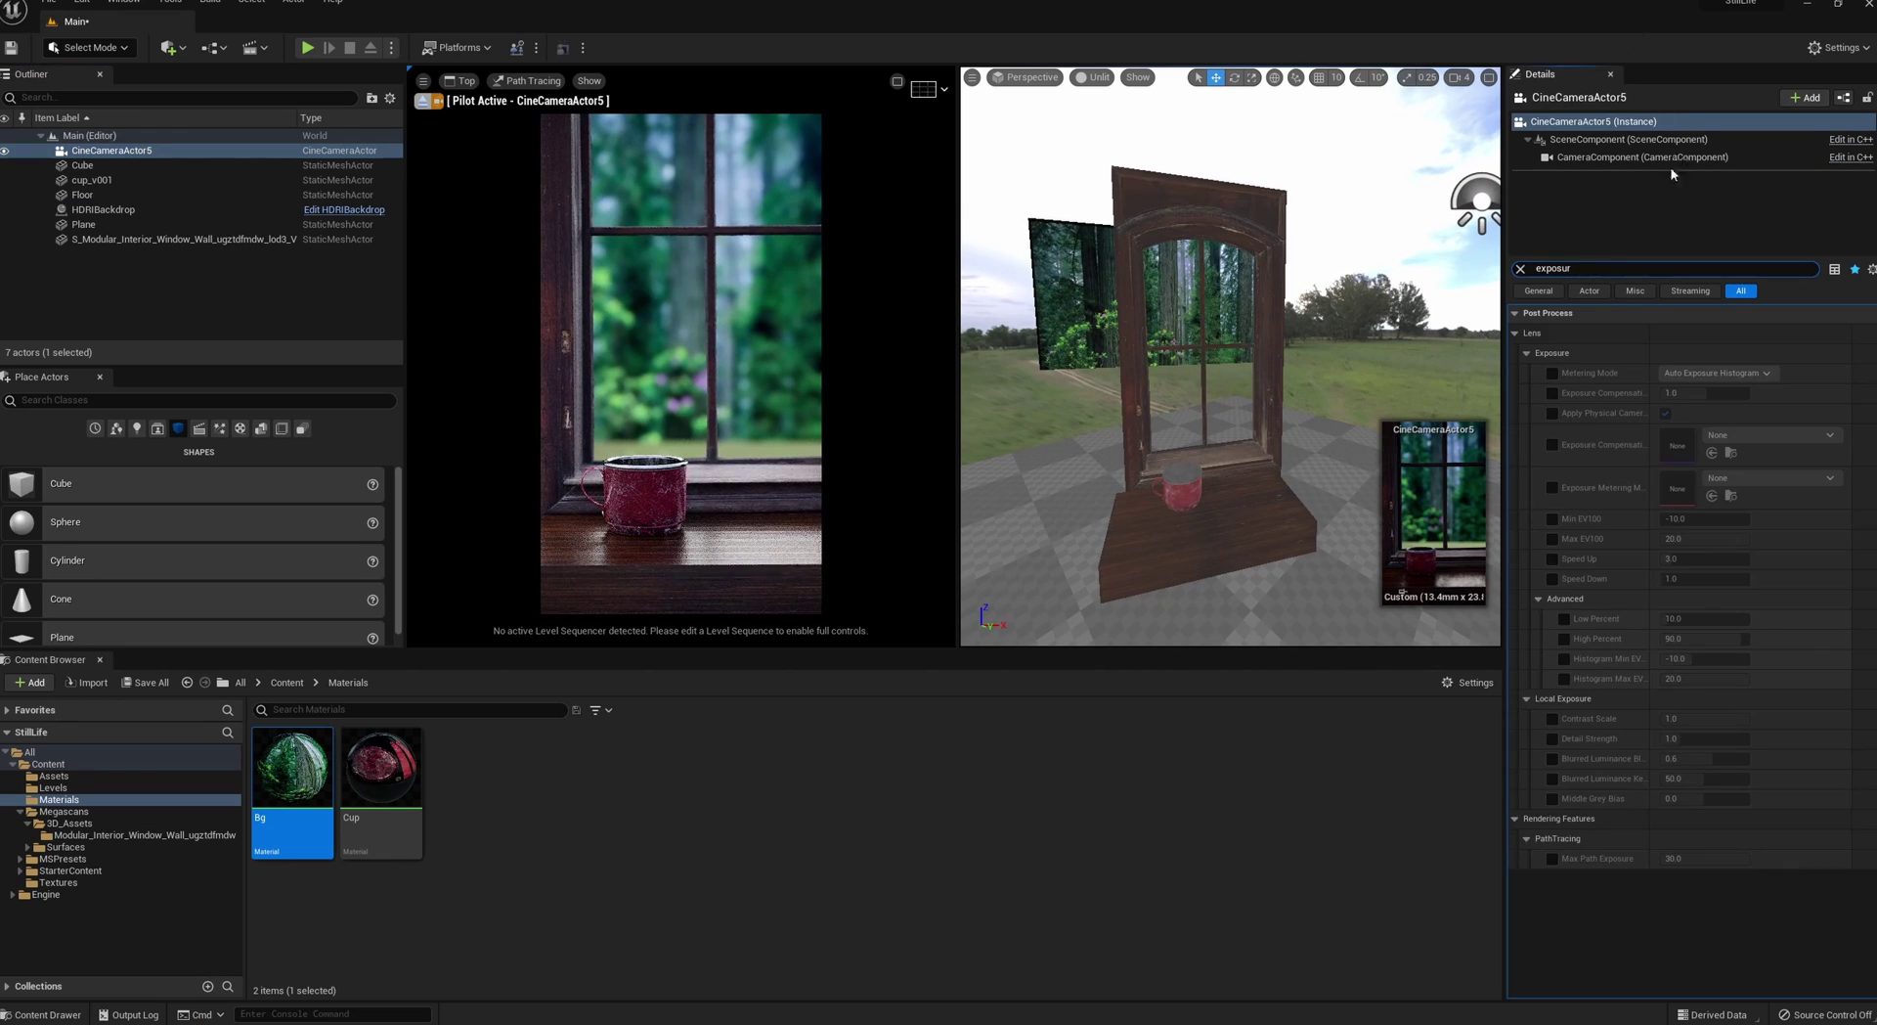
pyautogui.click(1551, 372)
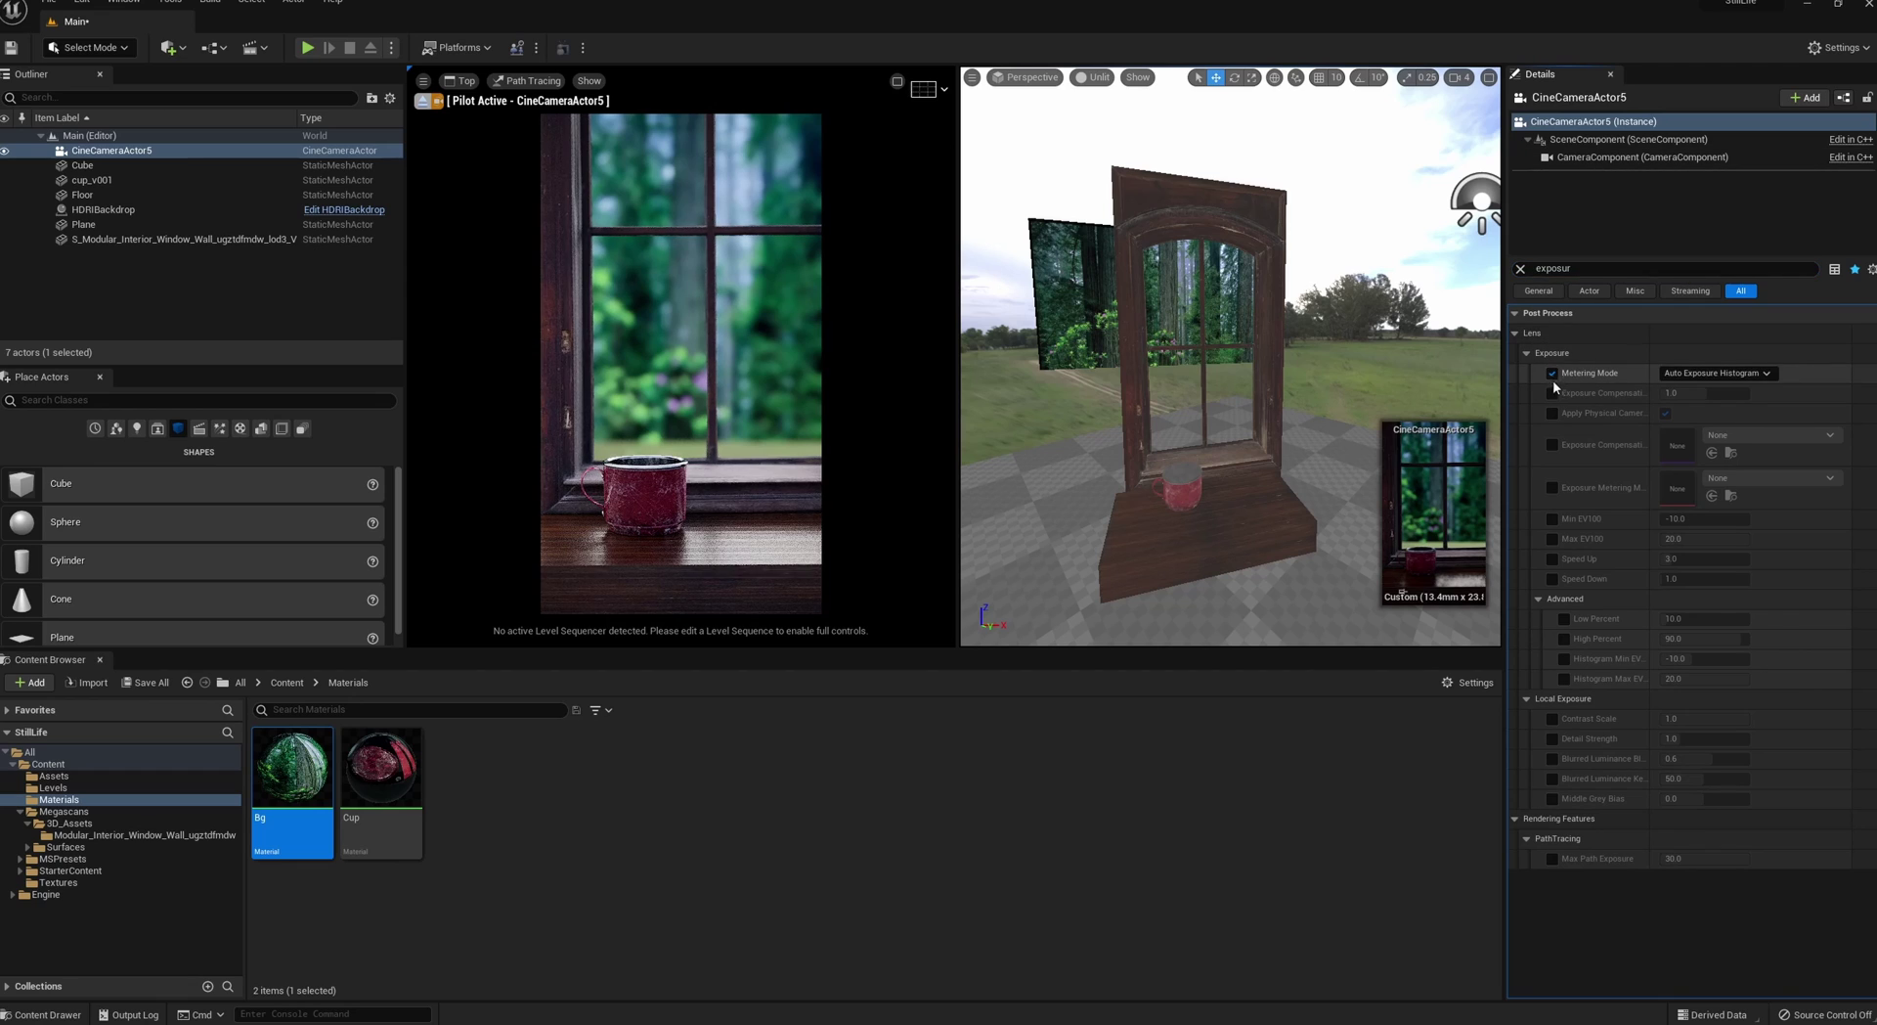
pyautogui.click(1706, 372)
pyautogui.click(1691, 434)
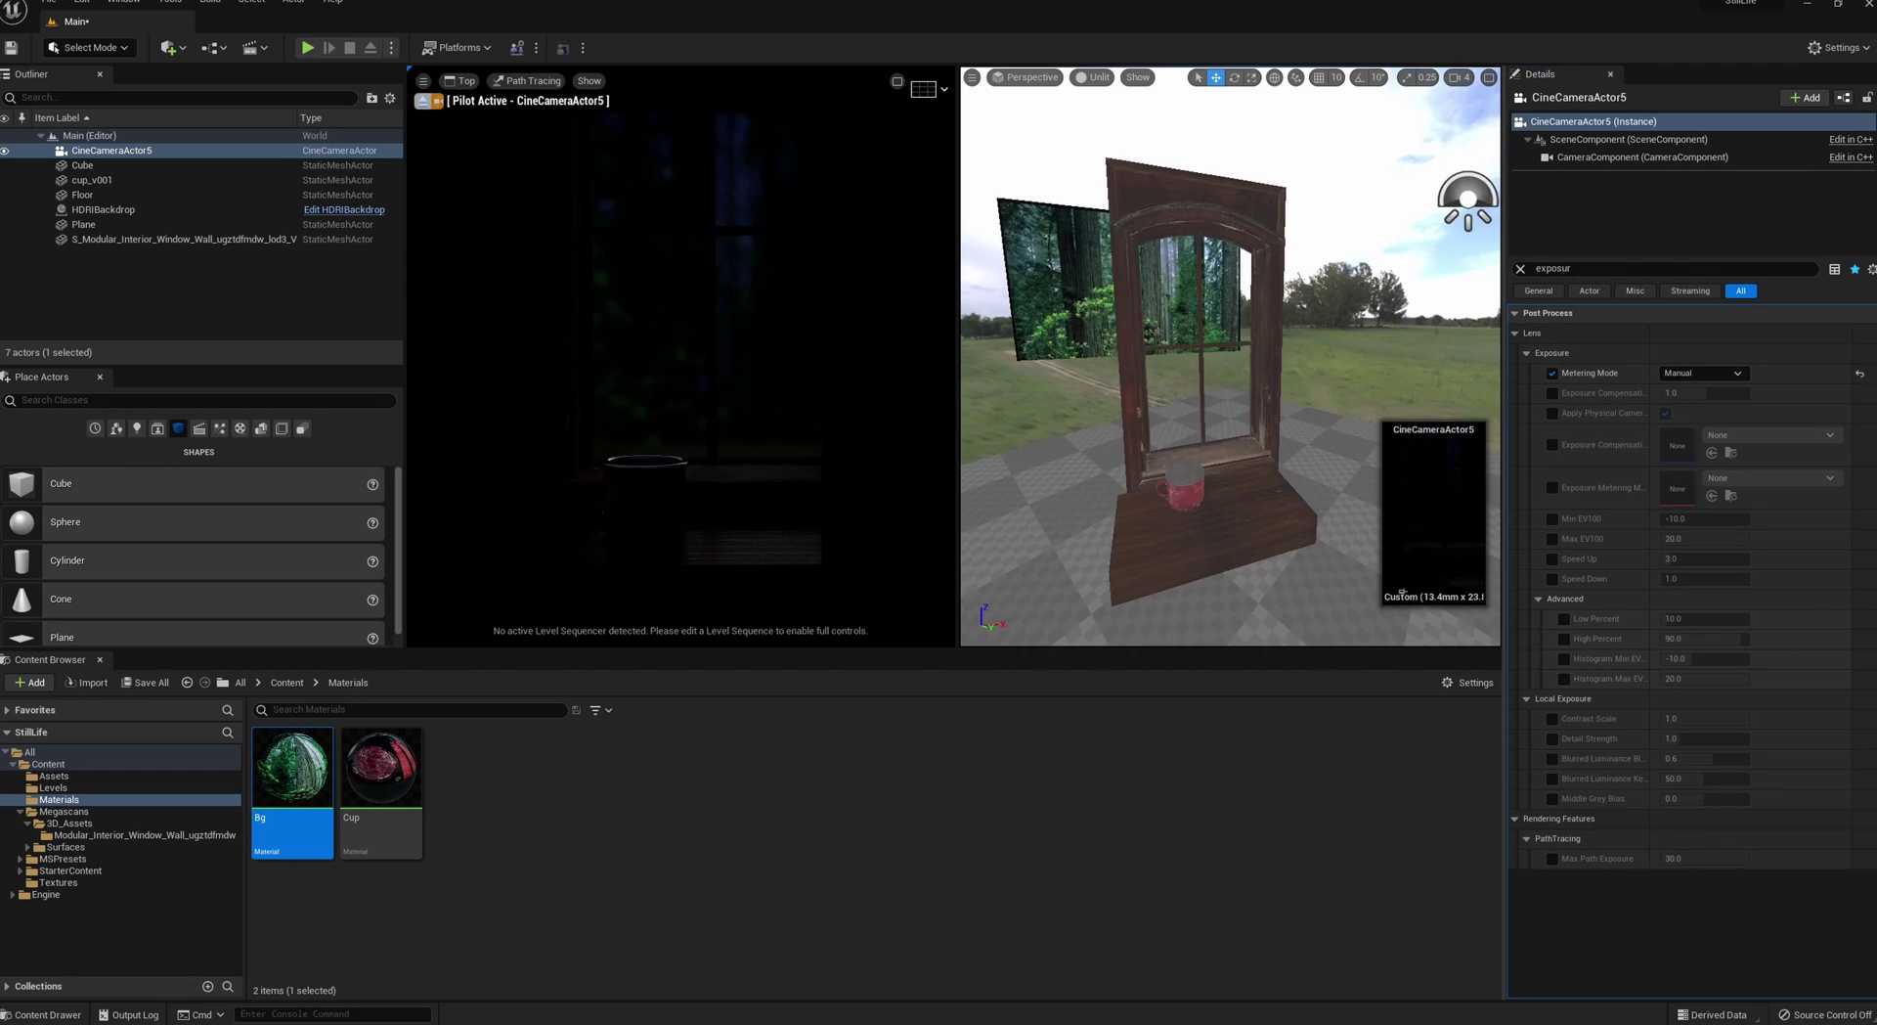
# - Find the PostProcessVolume actor and place it in the scene
pyautogui.click(122, 96)
pyautogui.write('p')
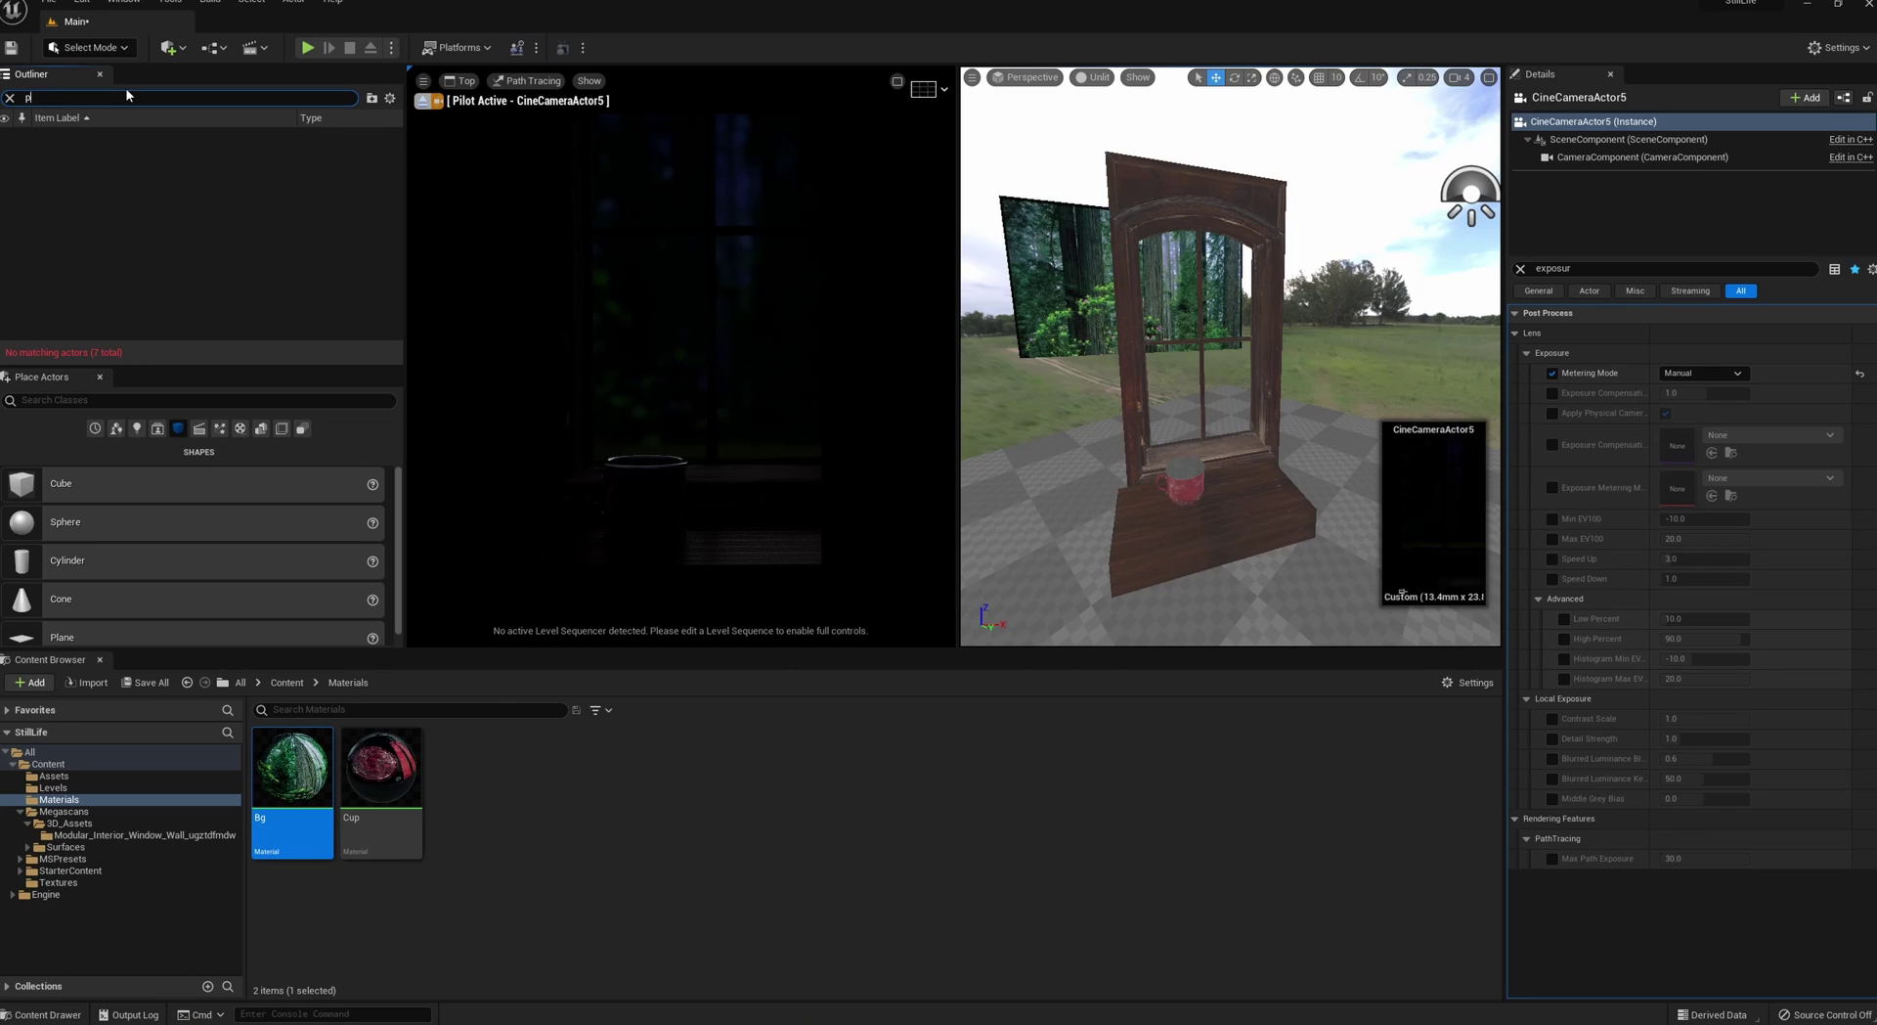
pyautogui.press('BackSpace')
pyautogui.click(271, 399)
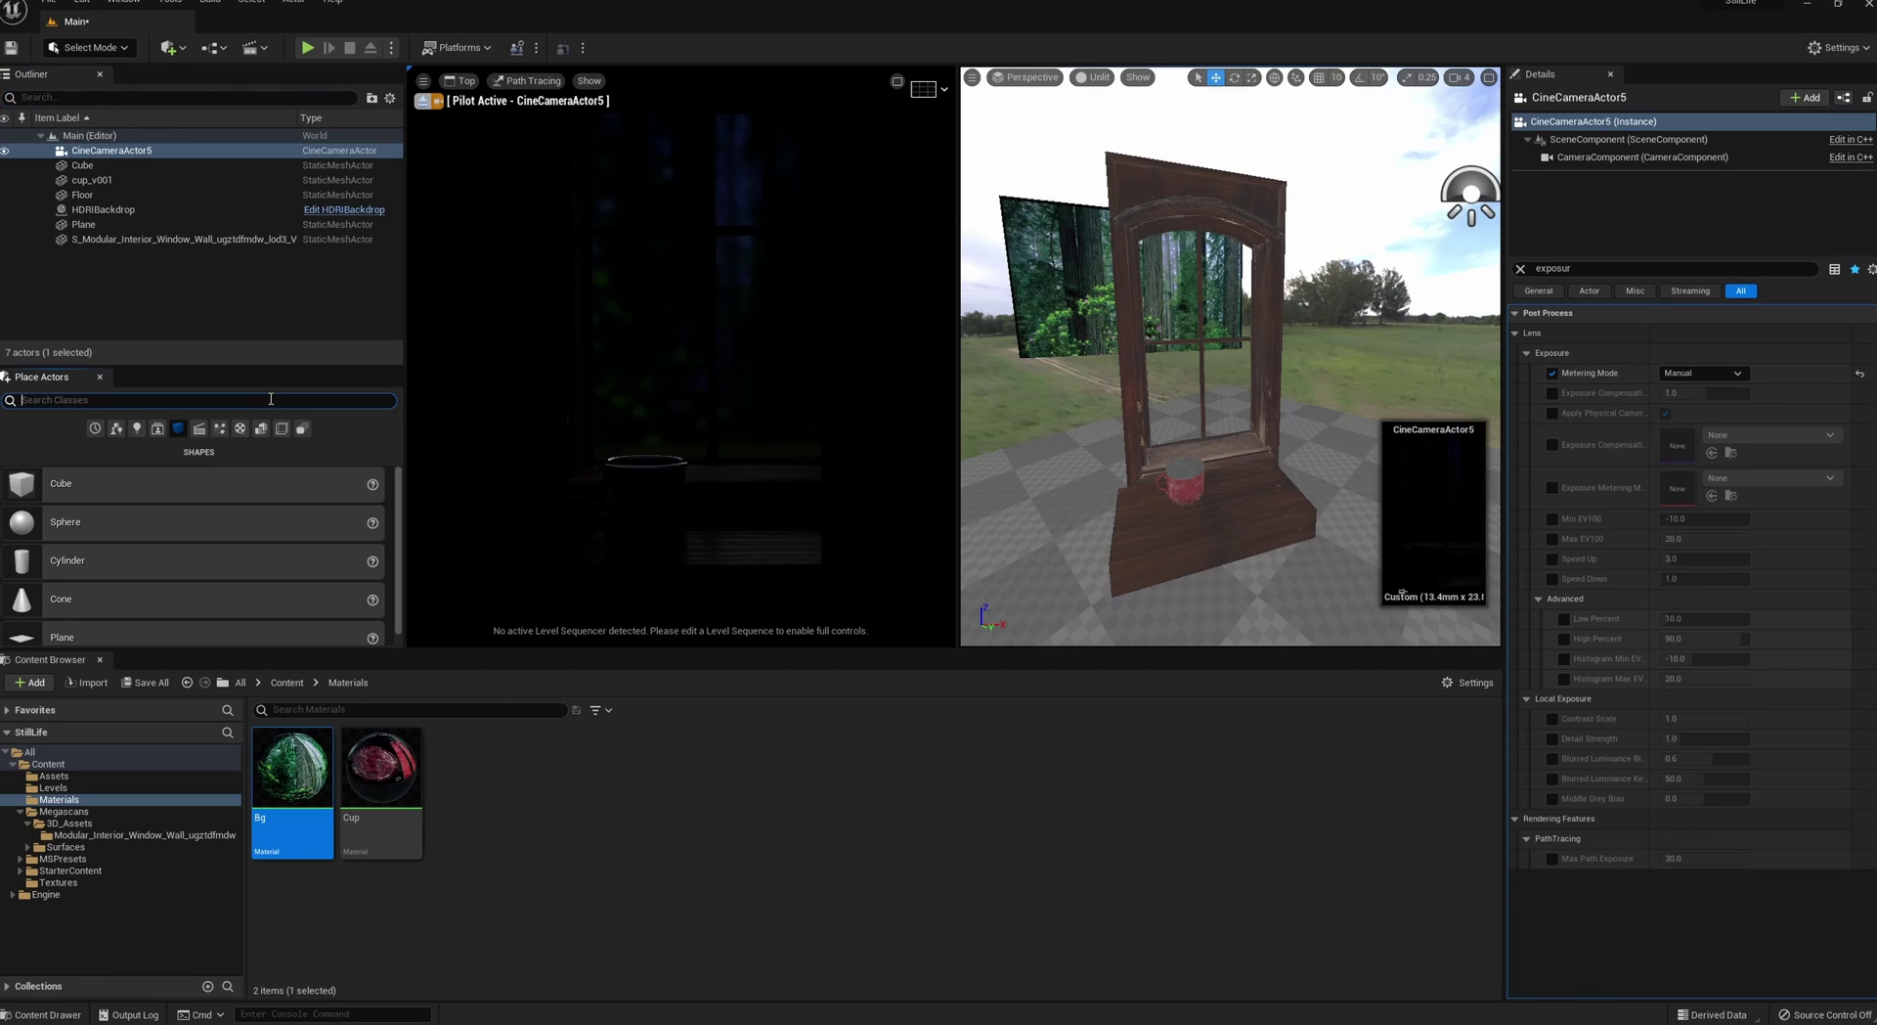
pyautogui.write('post')
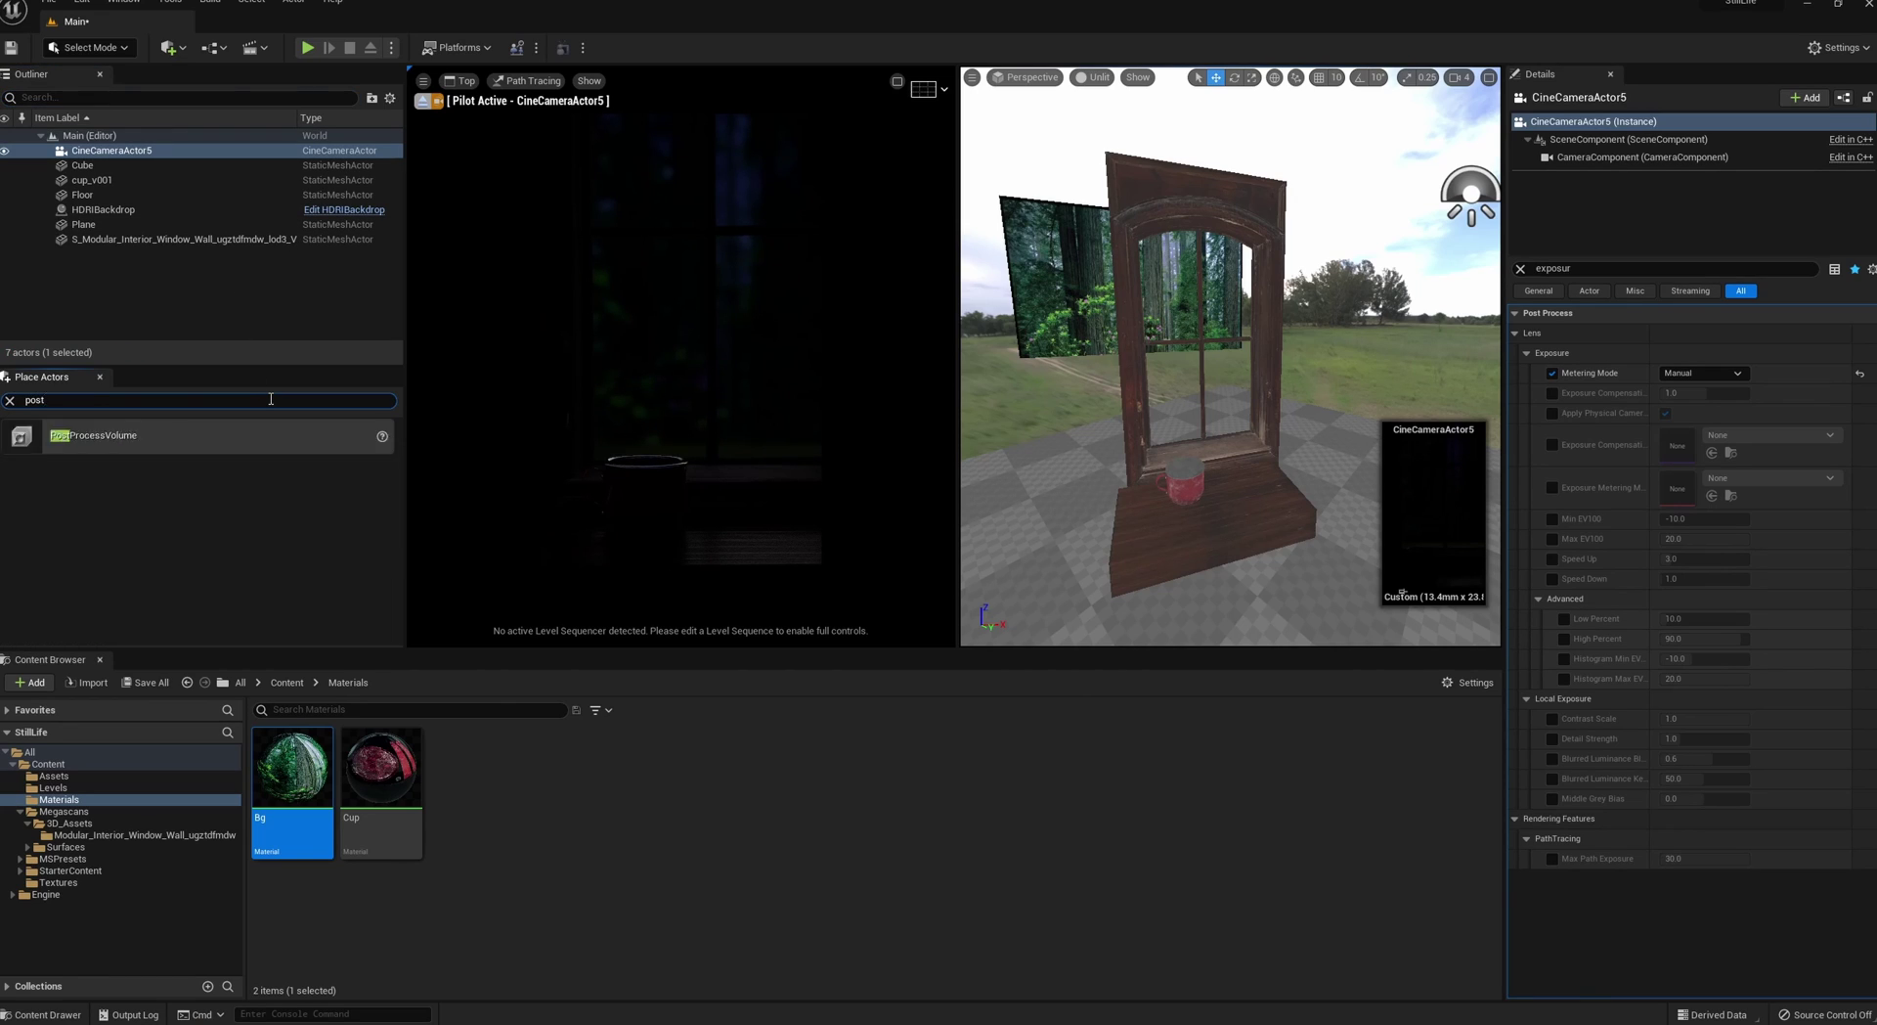
pyautogui.moveTo(188, 437); pyautogui.dragTo(670, 512)
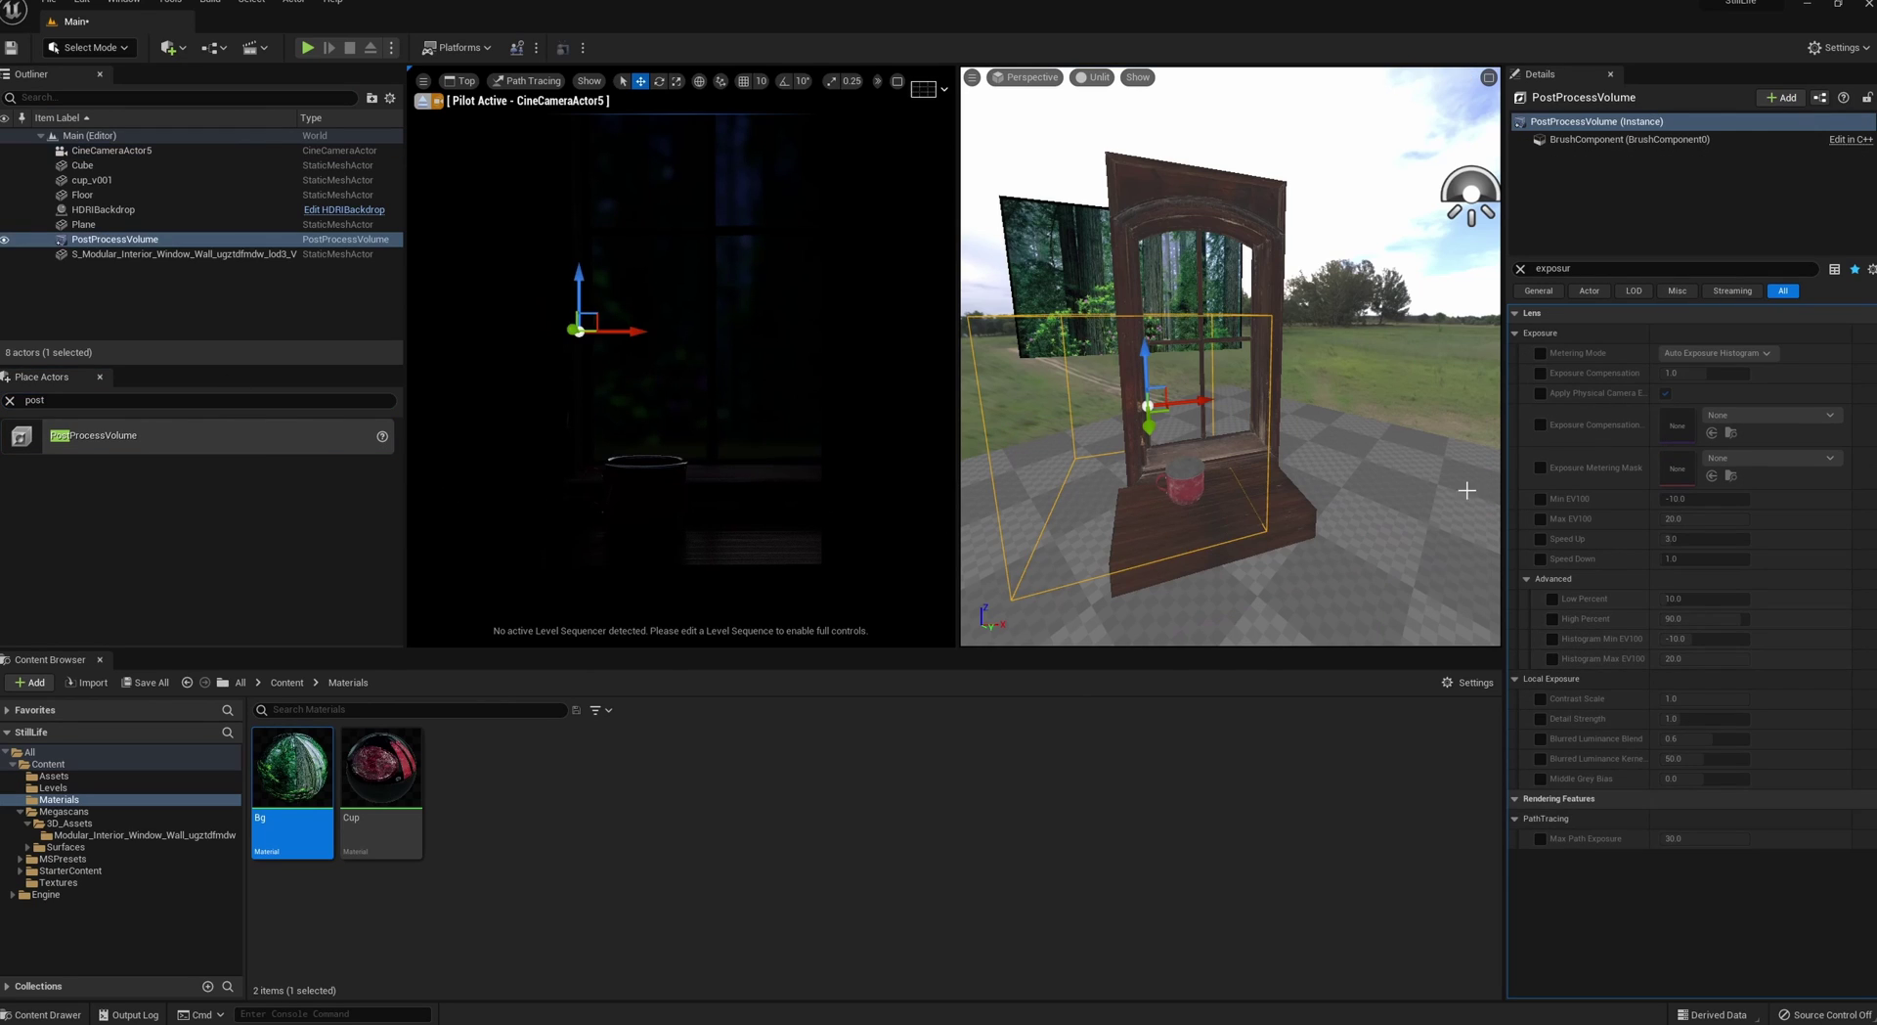
# - Enable Infinite Extent (Unbound) on the PostProcessVolume
pyautogui.click(1520, 269)
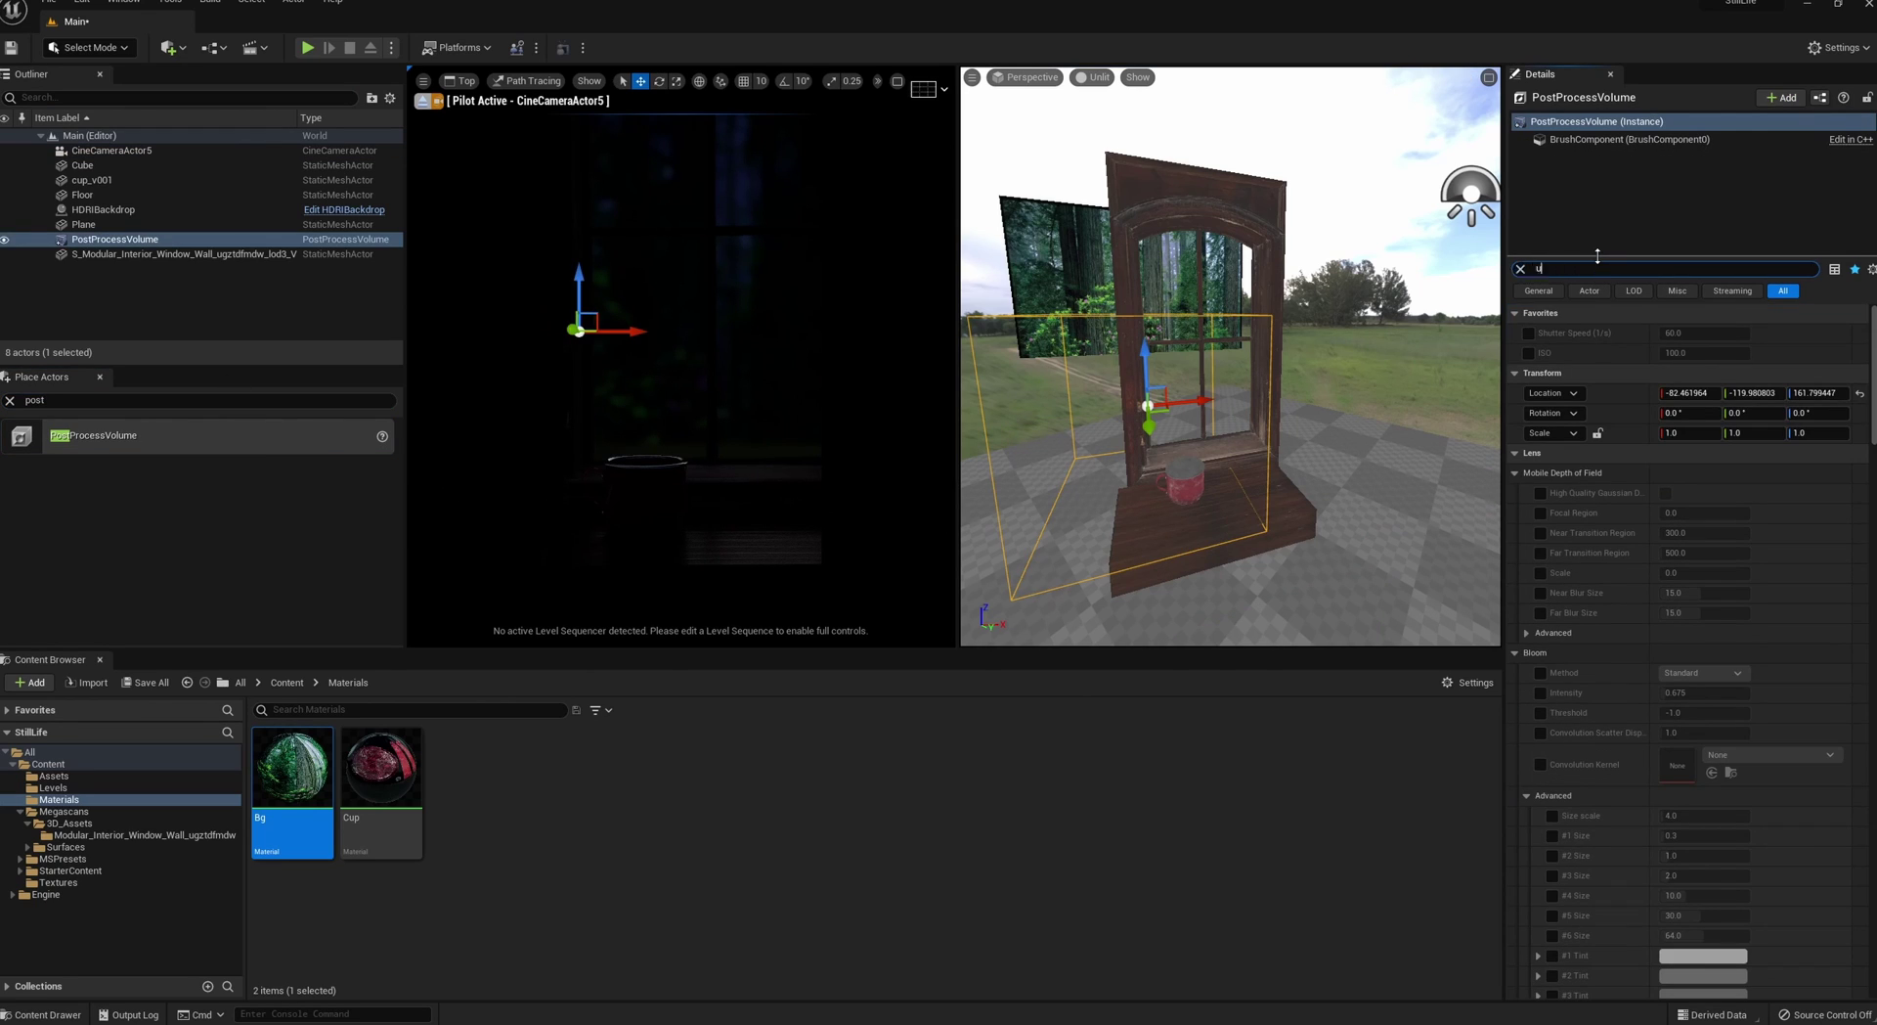
pyautogui.write('unbou')
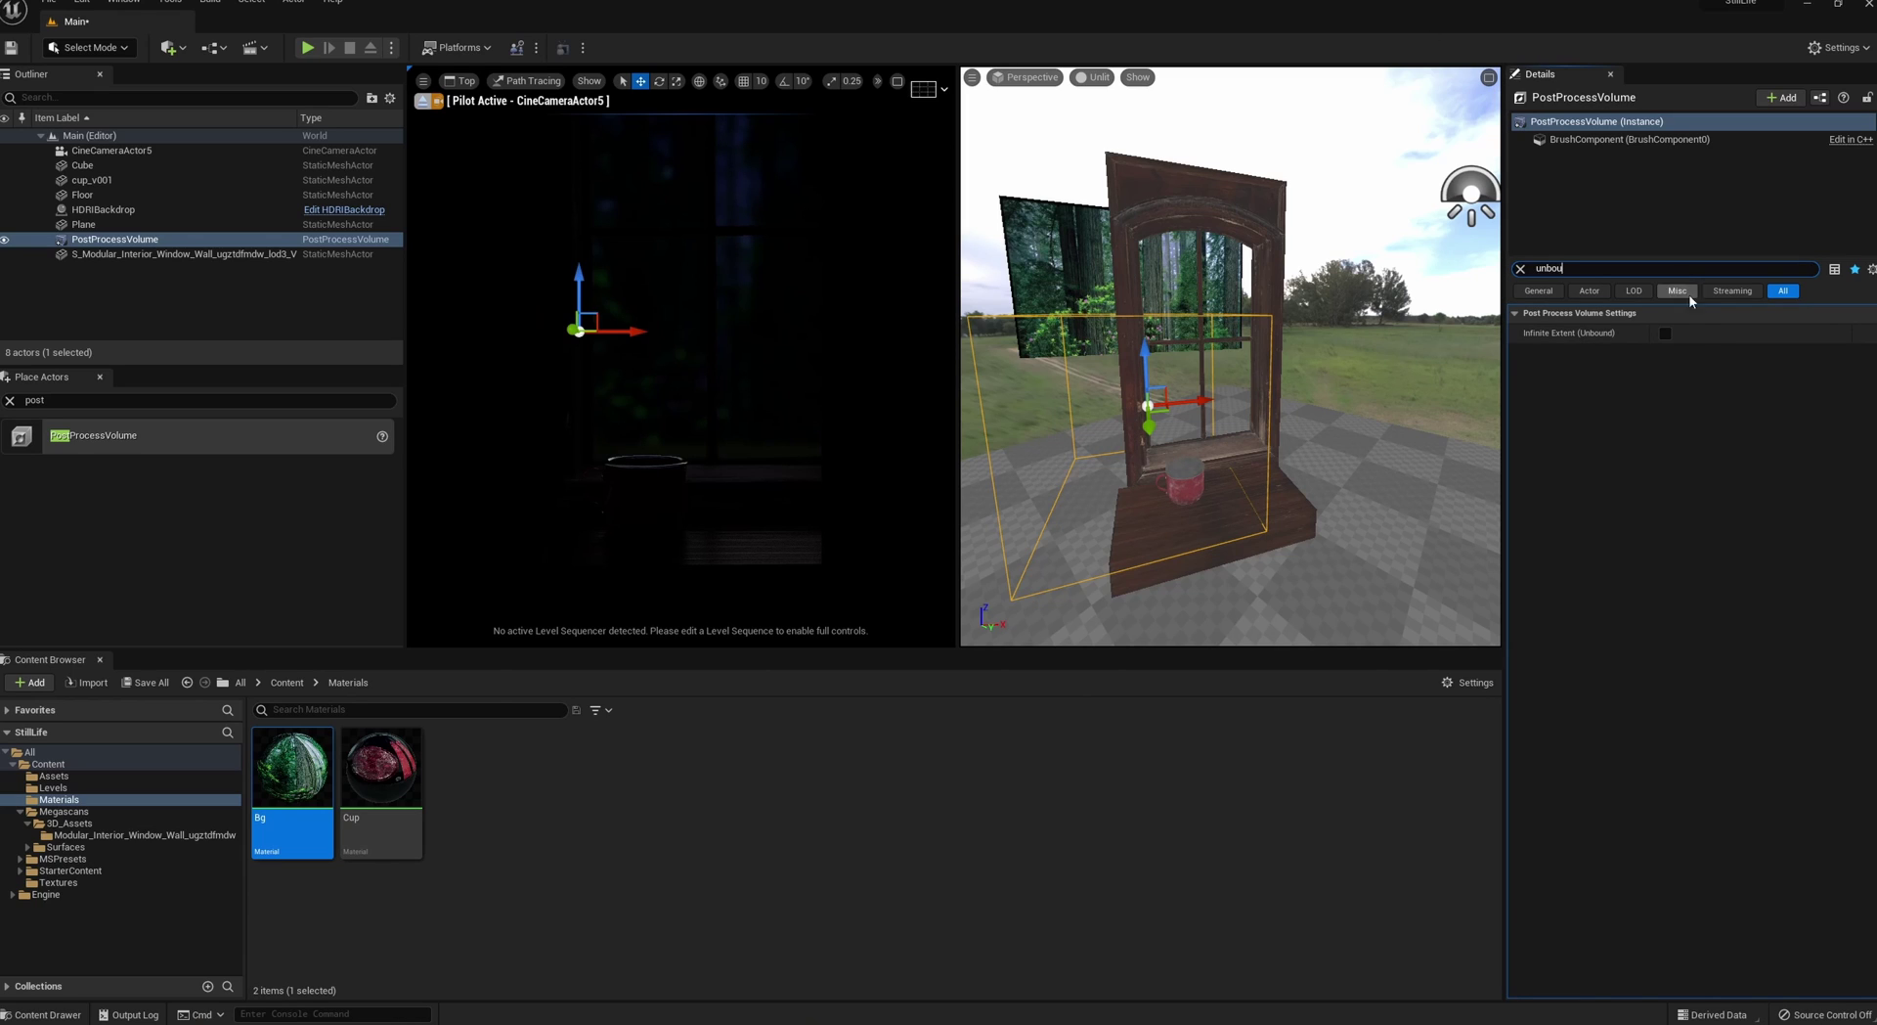
pyautogui.click(1665, 334)
pyautogui.moveTo(1370, 353); pyautogui.dragTo(1338, 382, button='right')
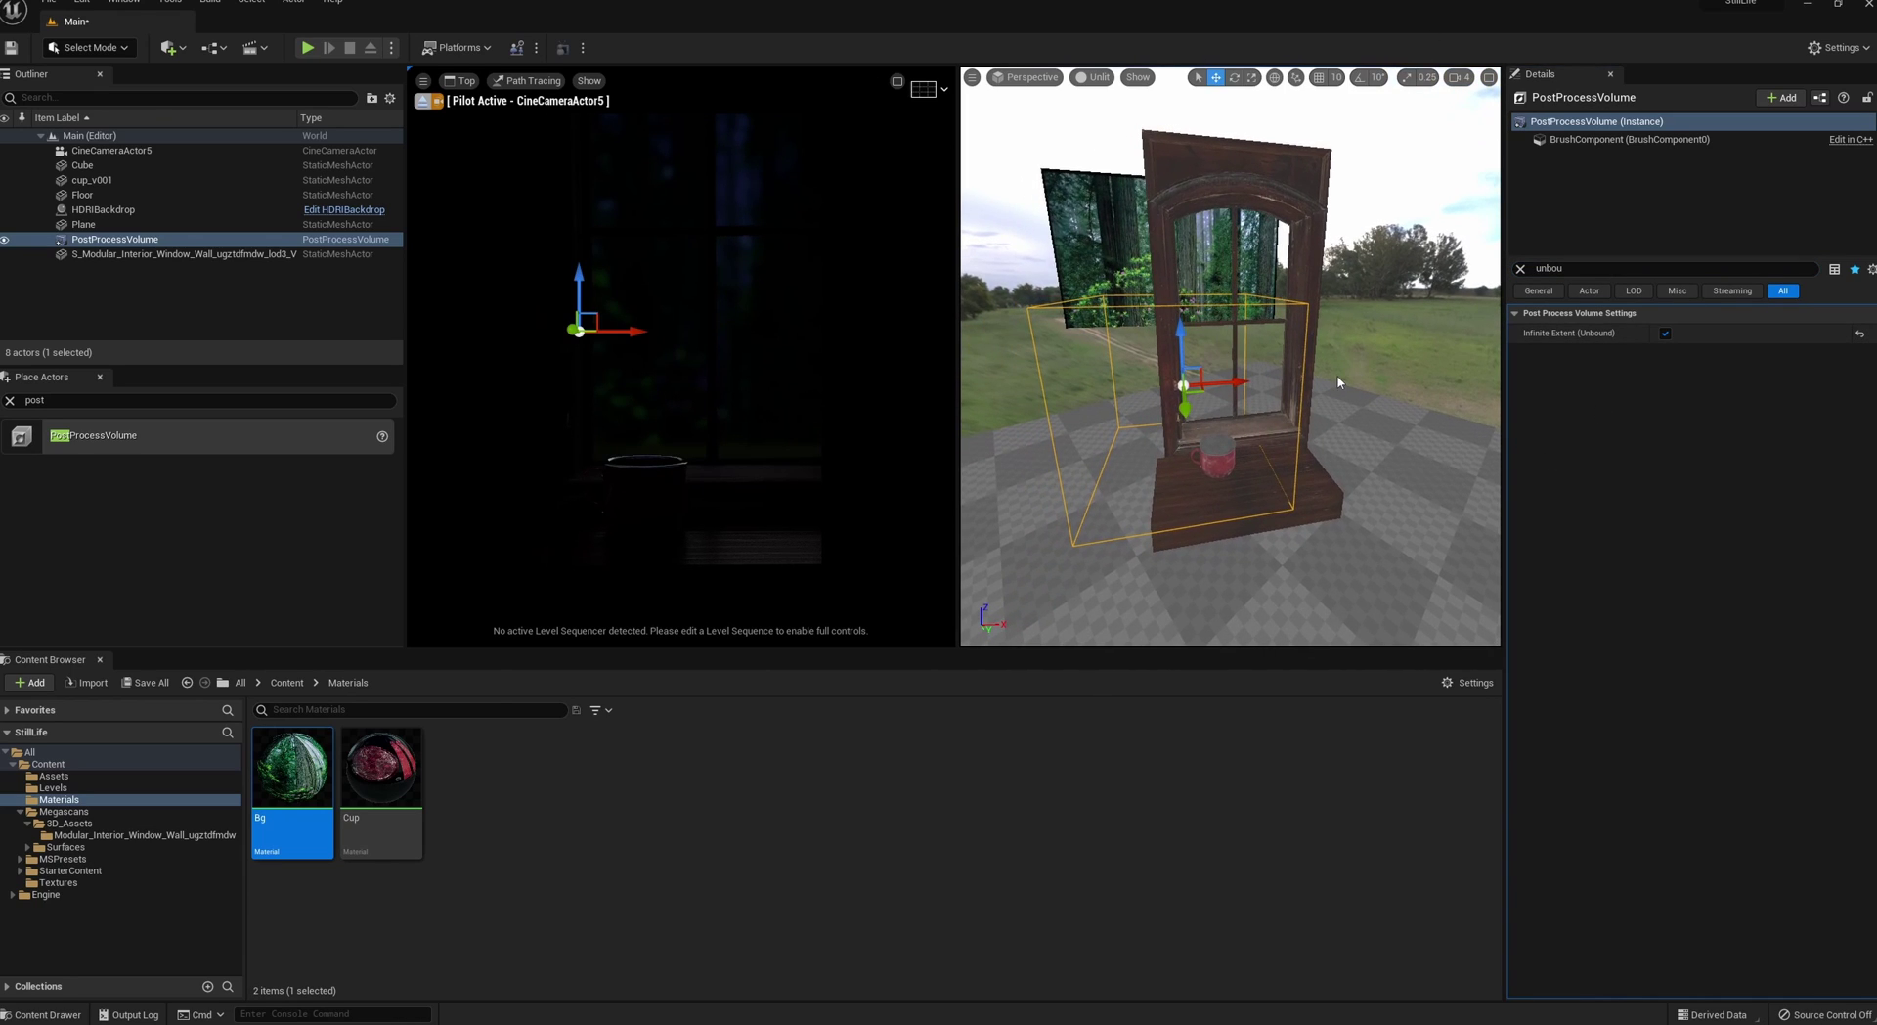
# - Override the exposure Metering Mode of the PostProcessVolume and set it to Manual
pyautogui.click(1521, 269)
pyautogui.write('expo')
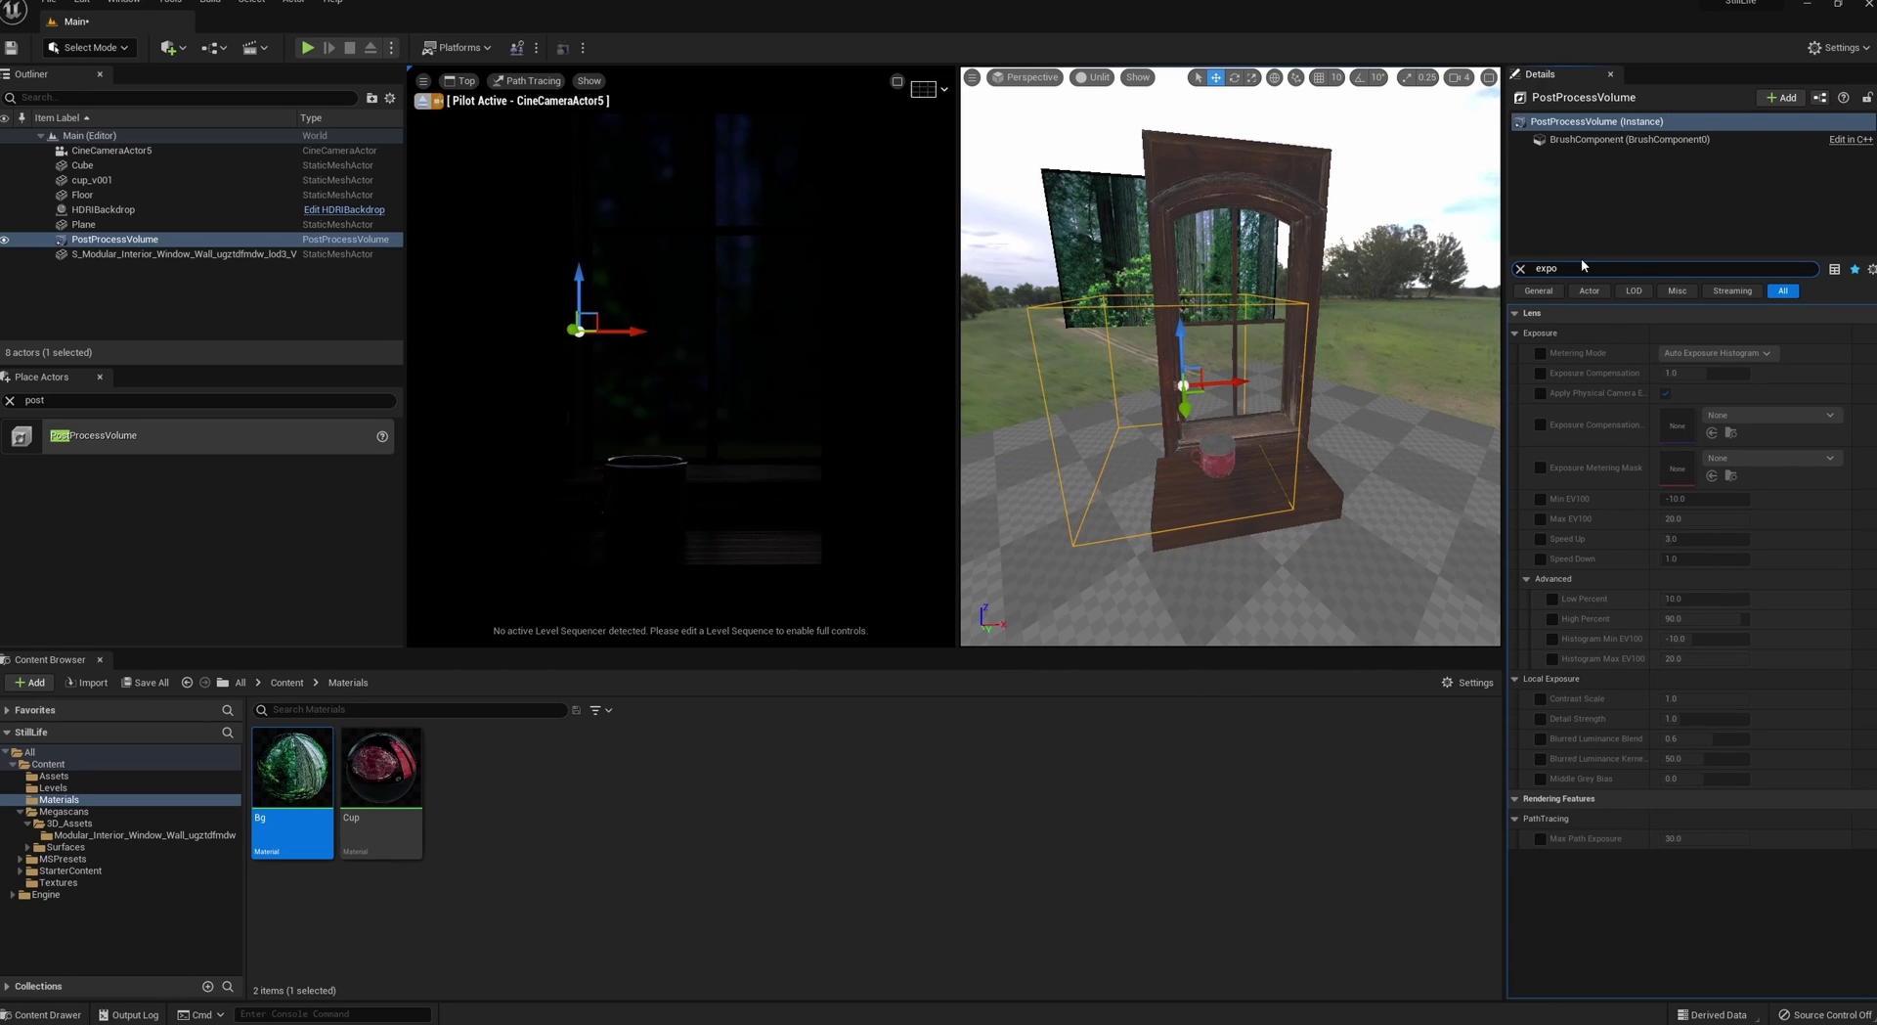
pyautogui.click(1541, 354)
pyautogui.click(1679, 353)
pyautogui.click(1707, 396)
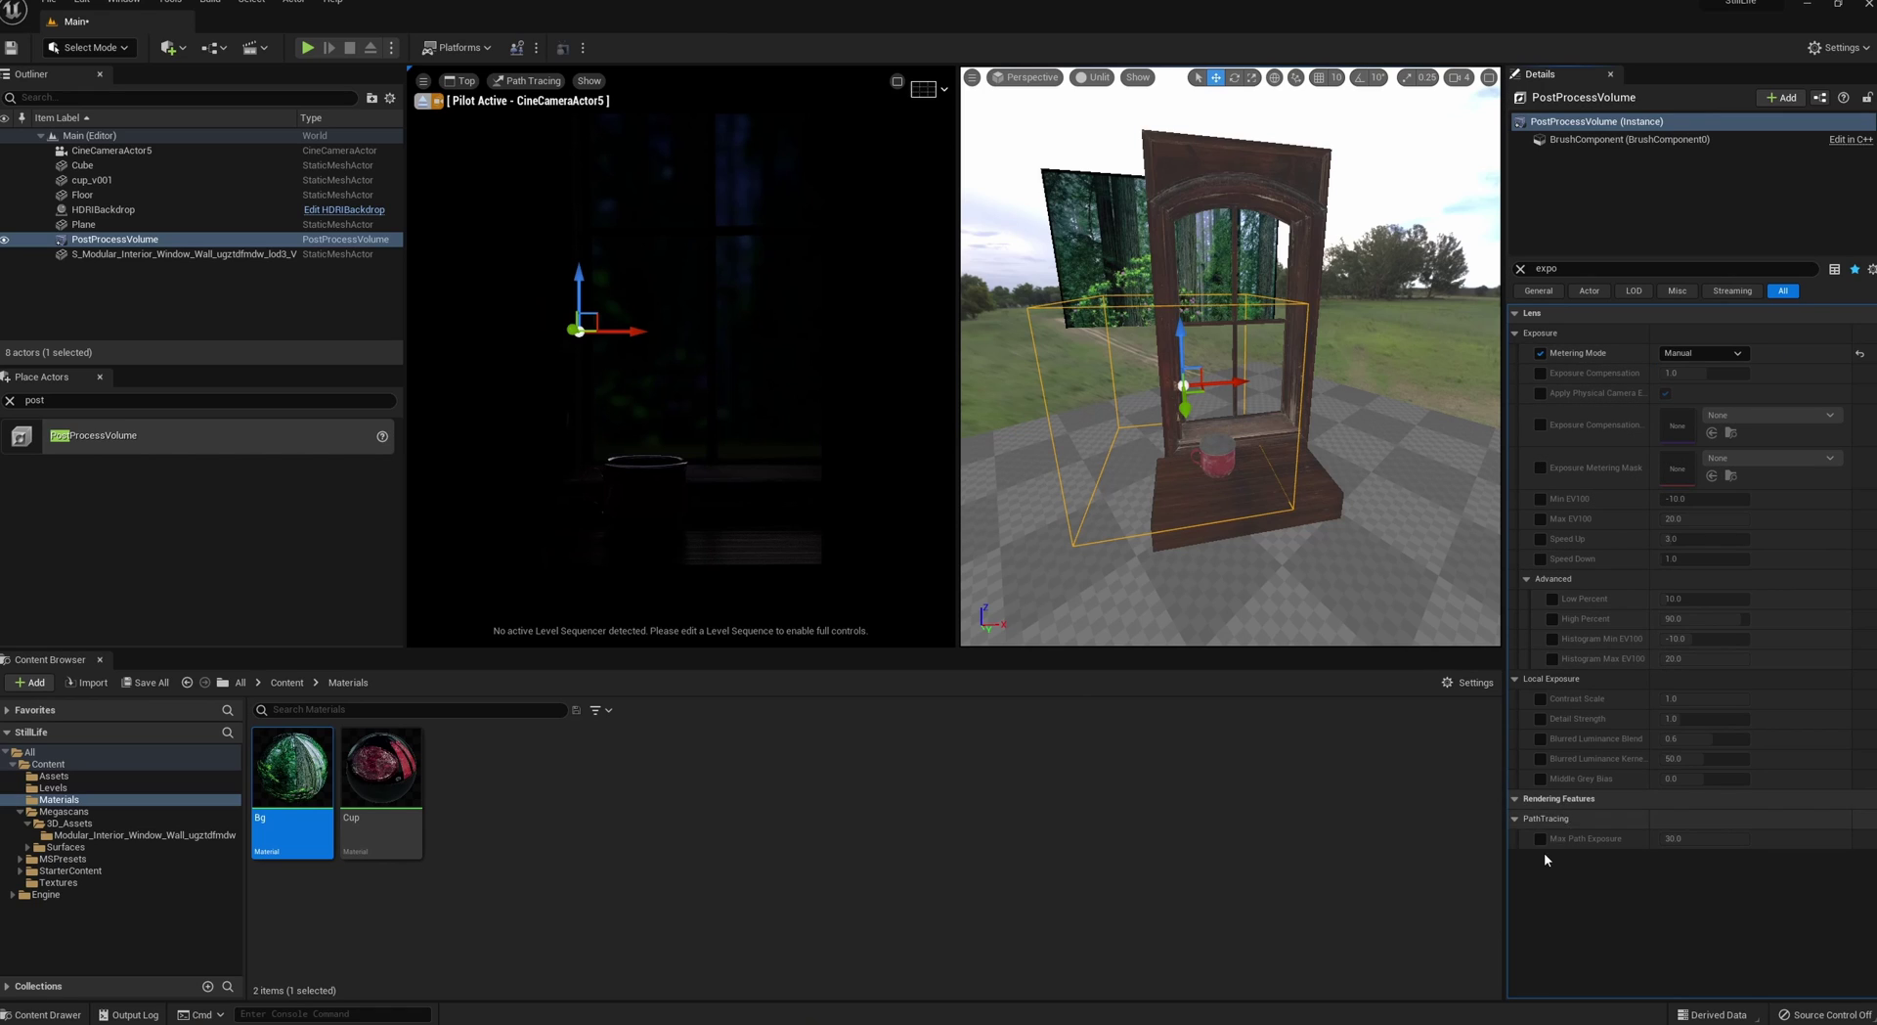
# - Enable the Shutter Speed and ISO overrides on the PostProcessVolume and raise ISO to about 877
pyautogui.click(1520, 268)
pyautogui.write('camera')
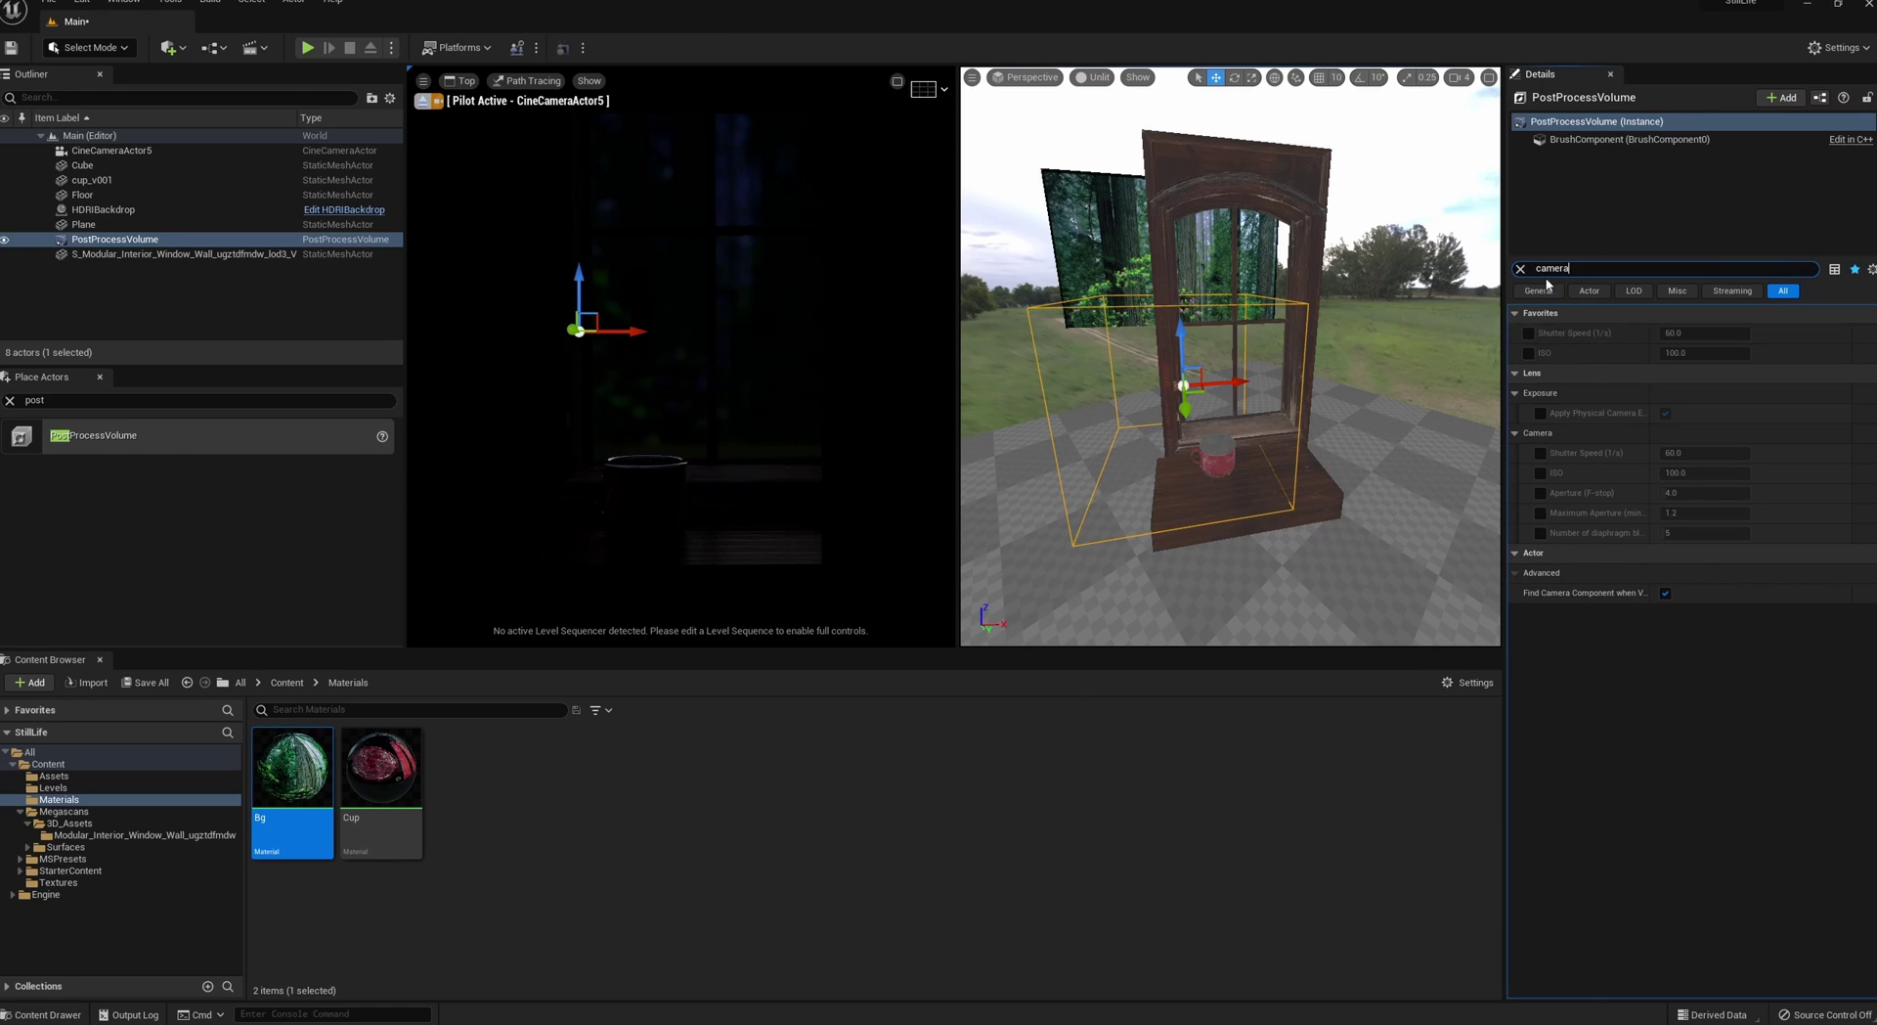
pyautogui.click(1529, 333)
pyautogui.click(1530, 352)
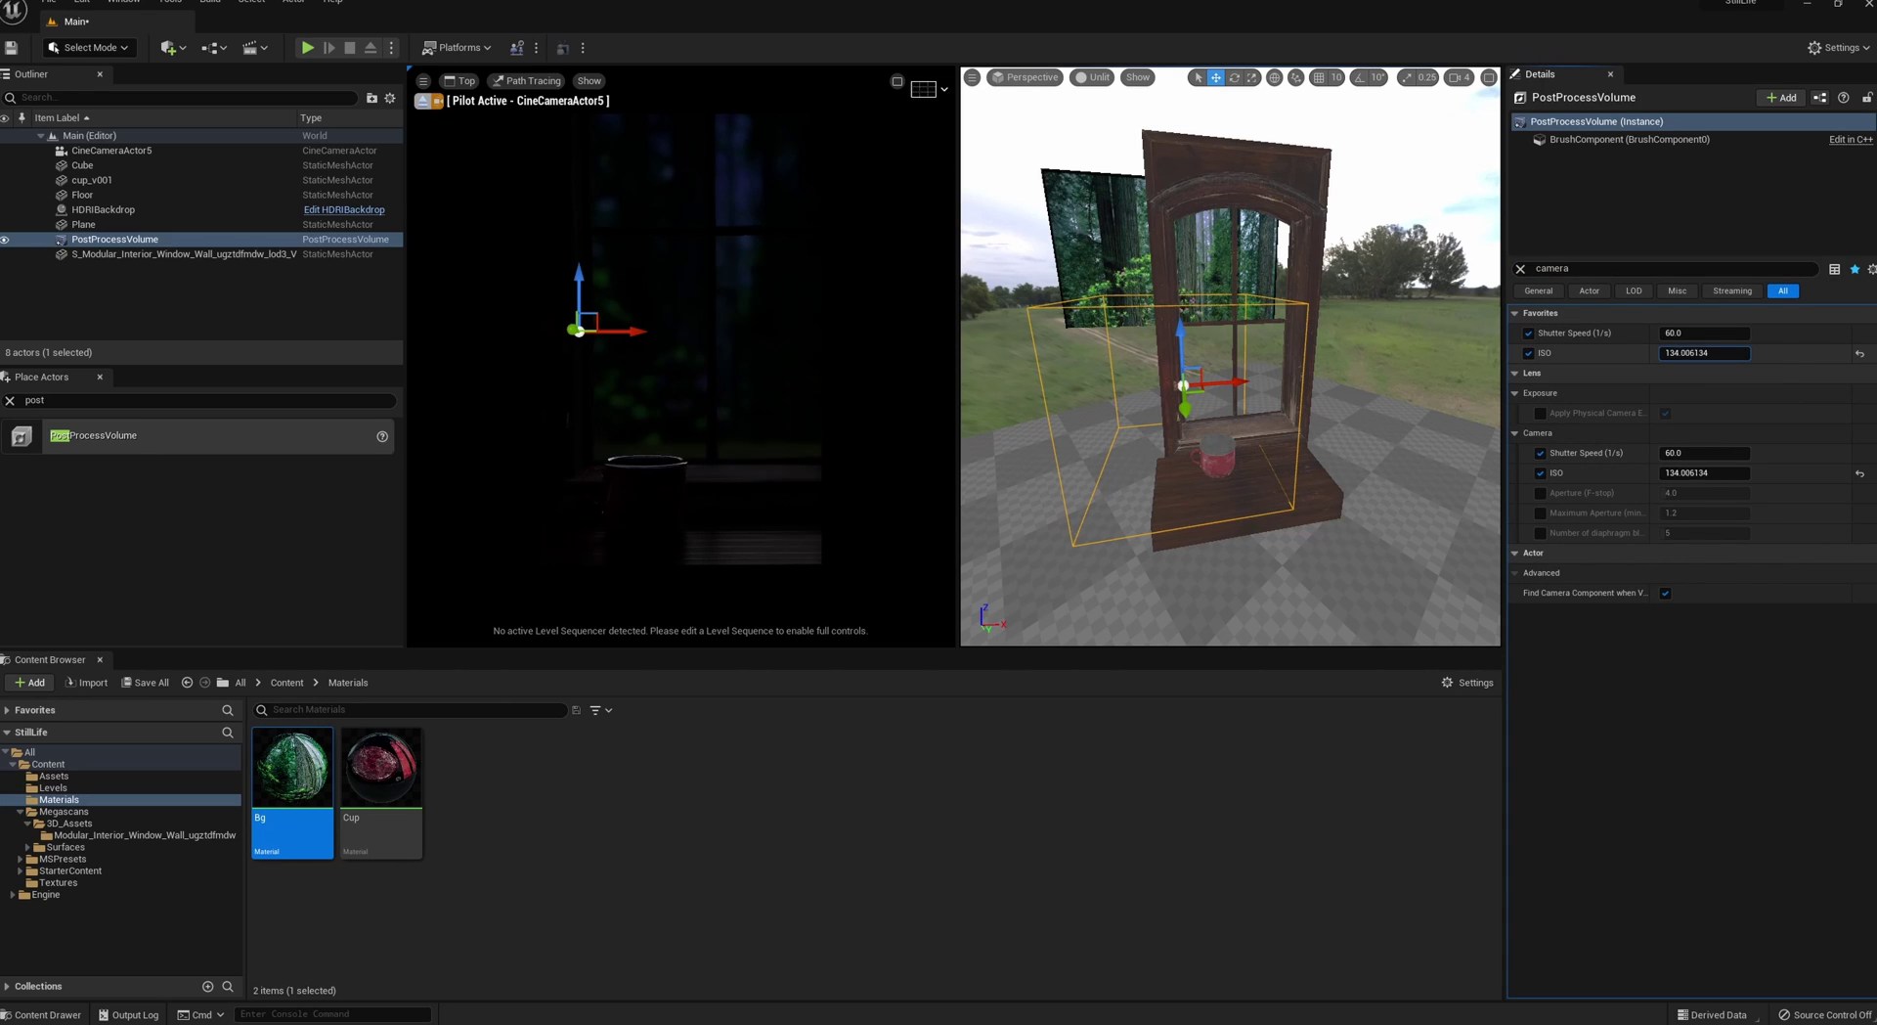
pyautogui.moveTo(1703, 353); pyautogui.dragTo(1809, 352)
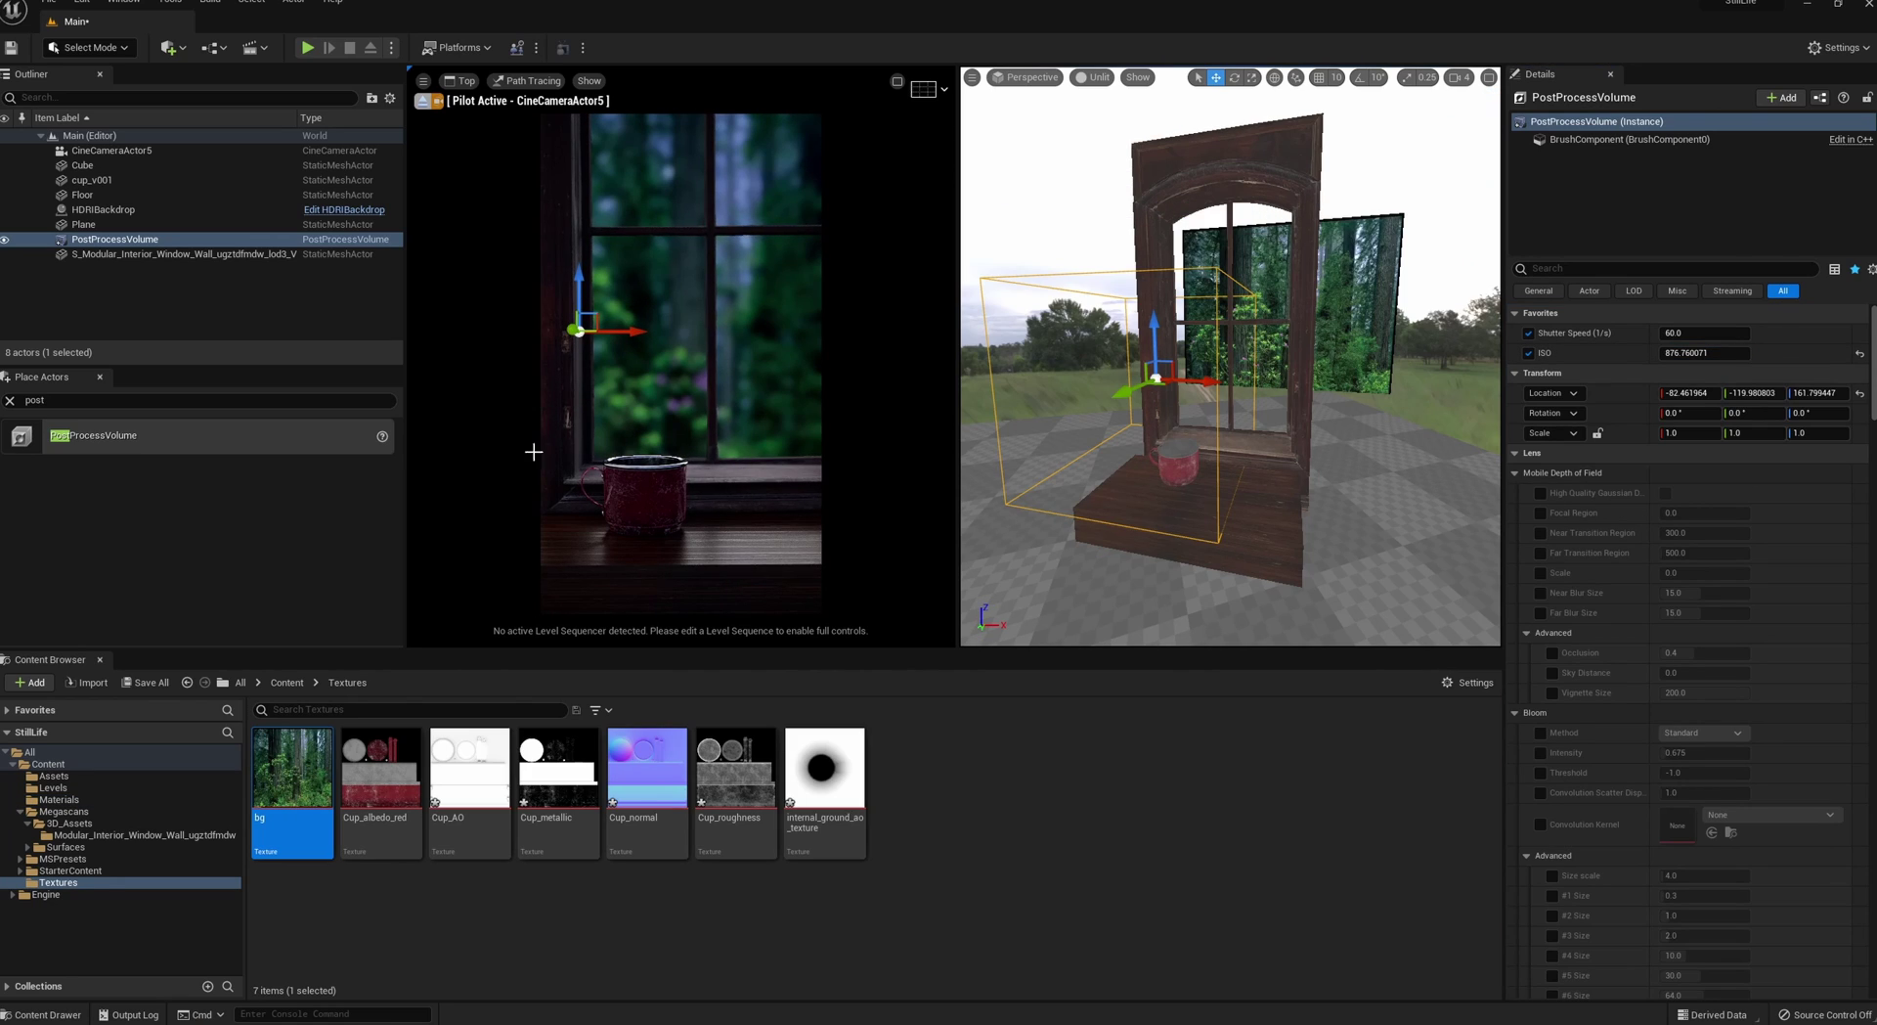
# - Open the bg texture for editing and set its Brightness to 3.0
pyautogui.doubleClick(289, 792)
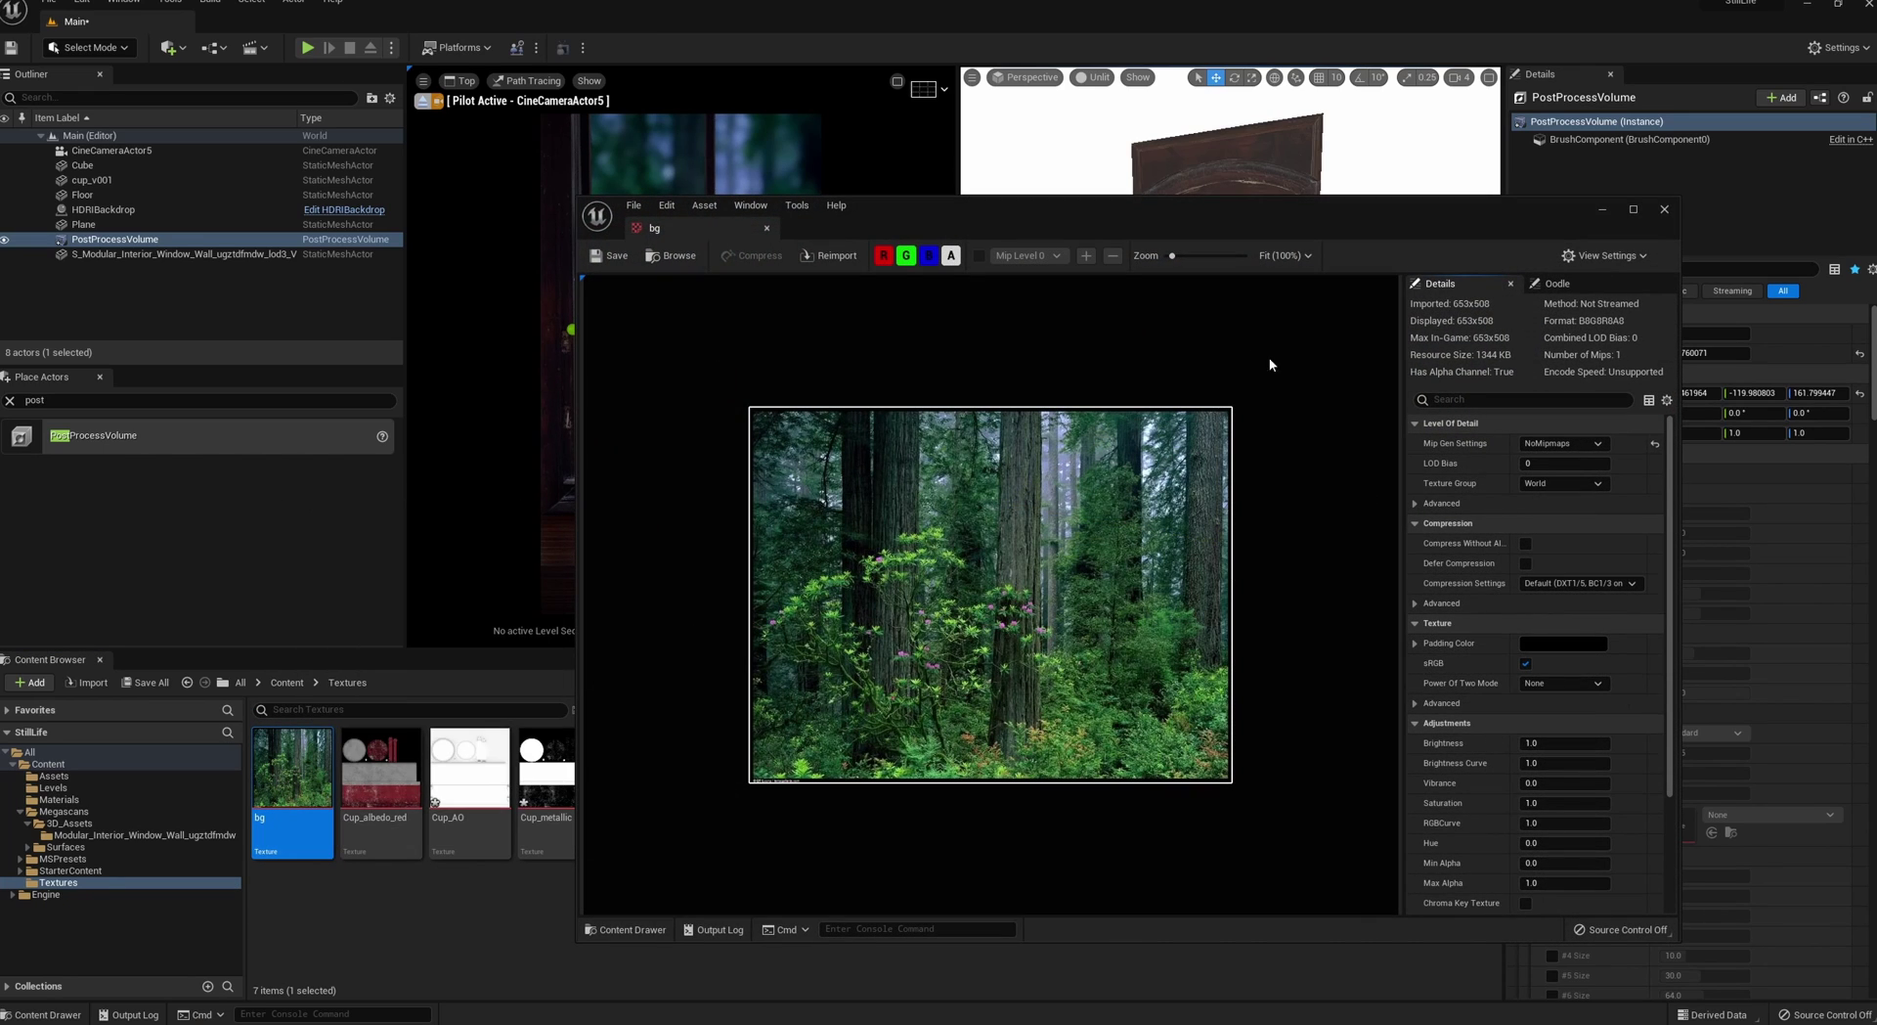
pyautogui.moveTo(1182, 244); pyautogui.dragTo(1444, 221)
pyautogui.click(1824, 720)
pyautogui.write('2')
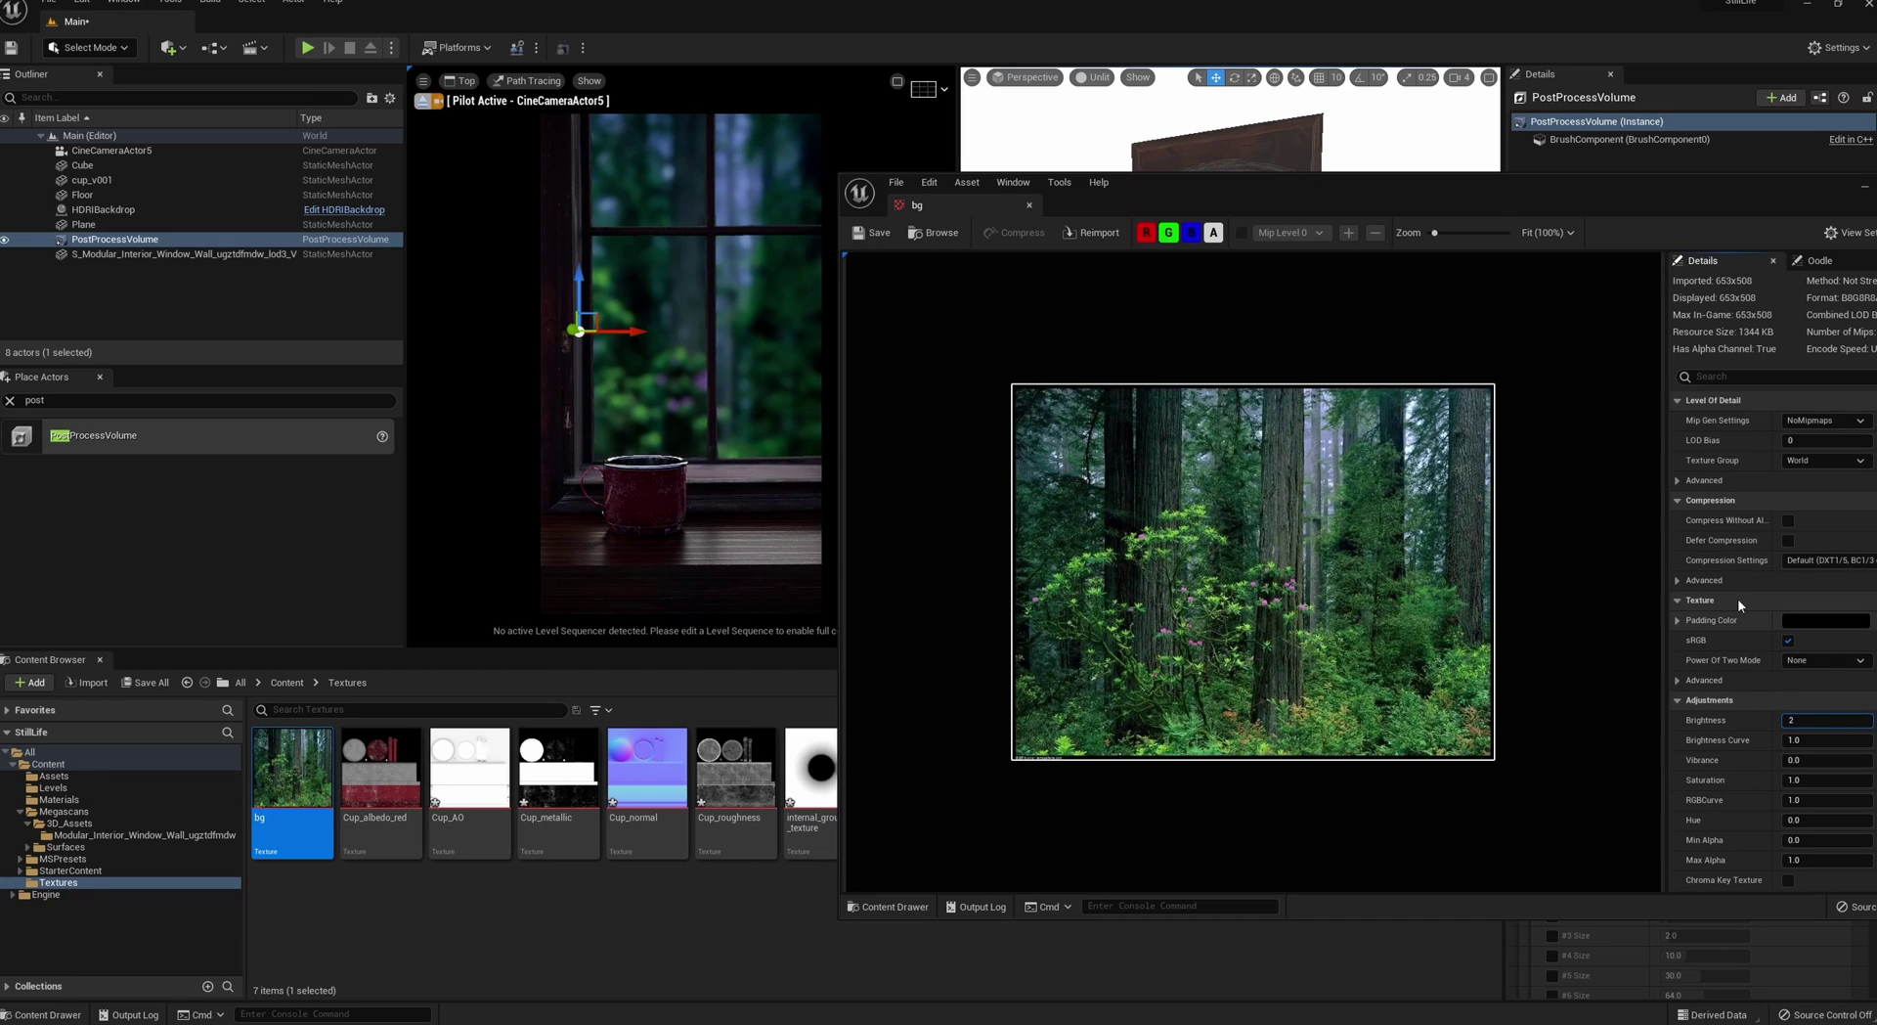
pyautogui.press('Return')
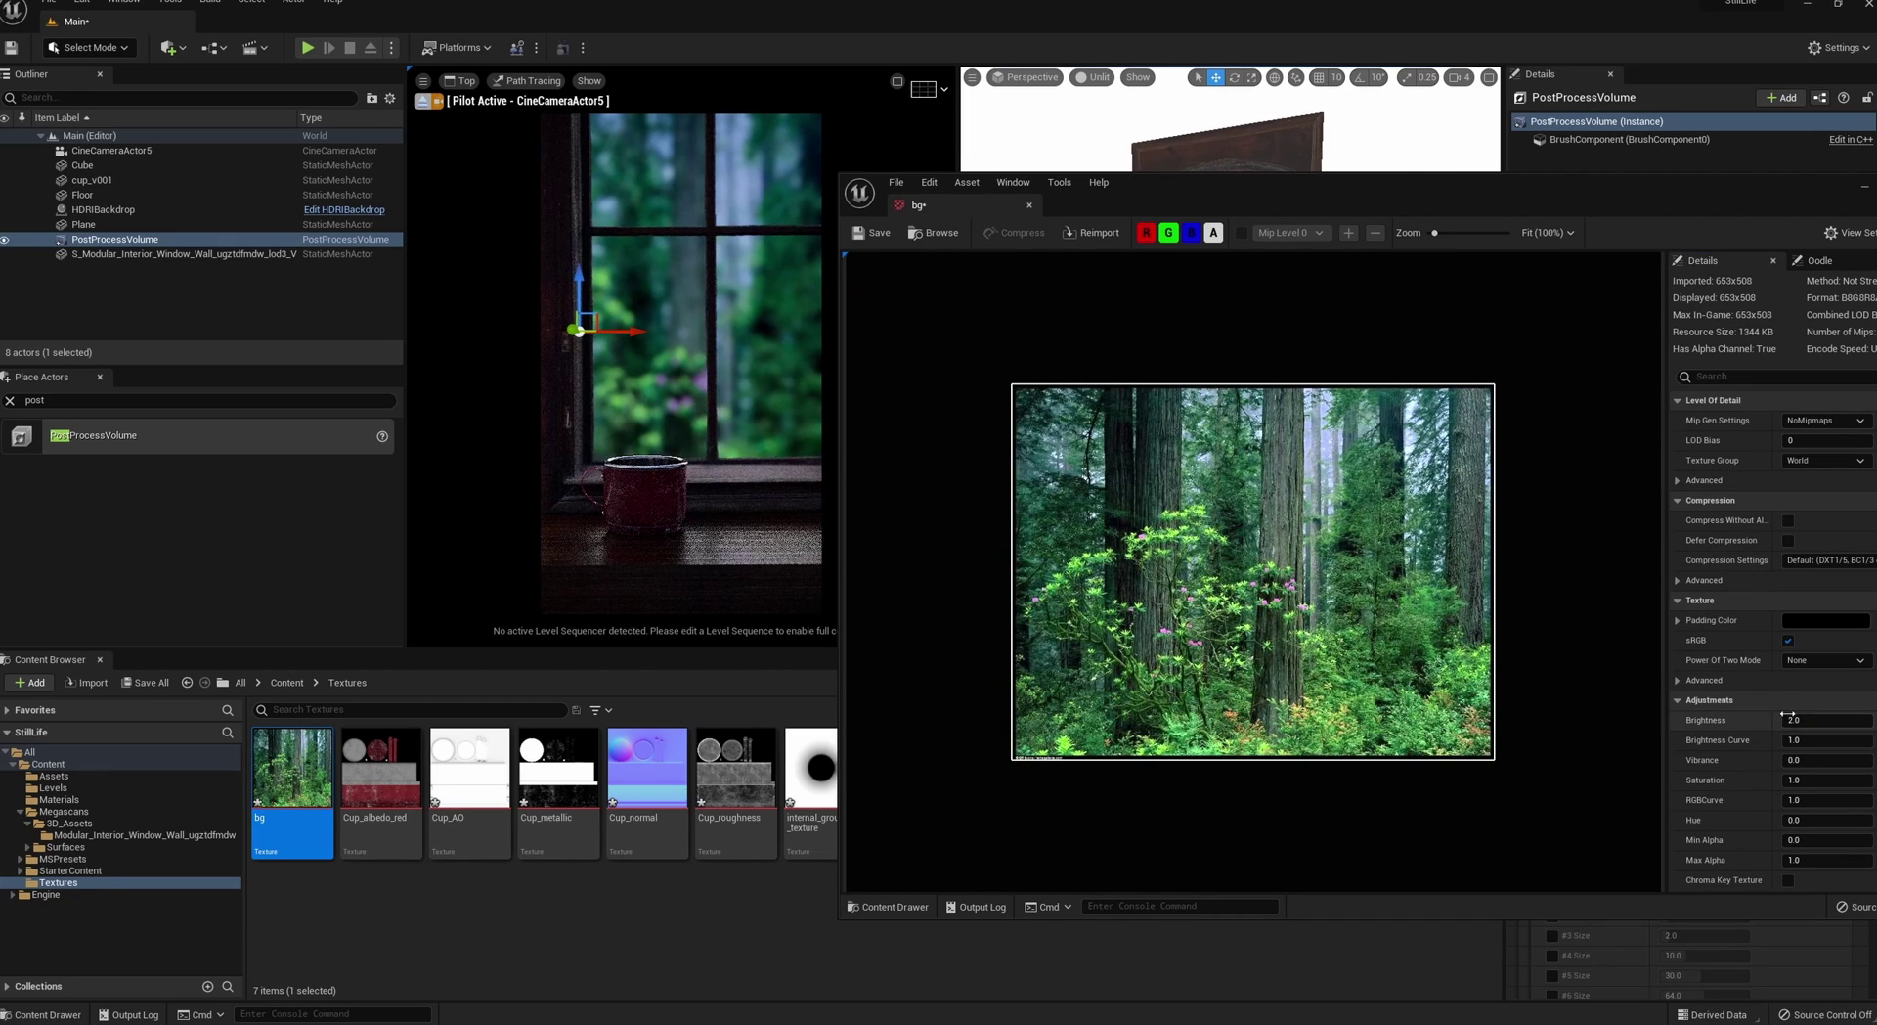
pyautogui.write('3')
pyautogui.press('Return')
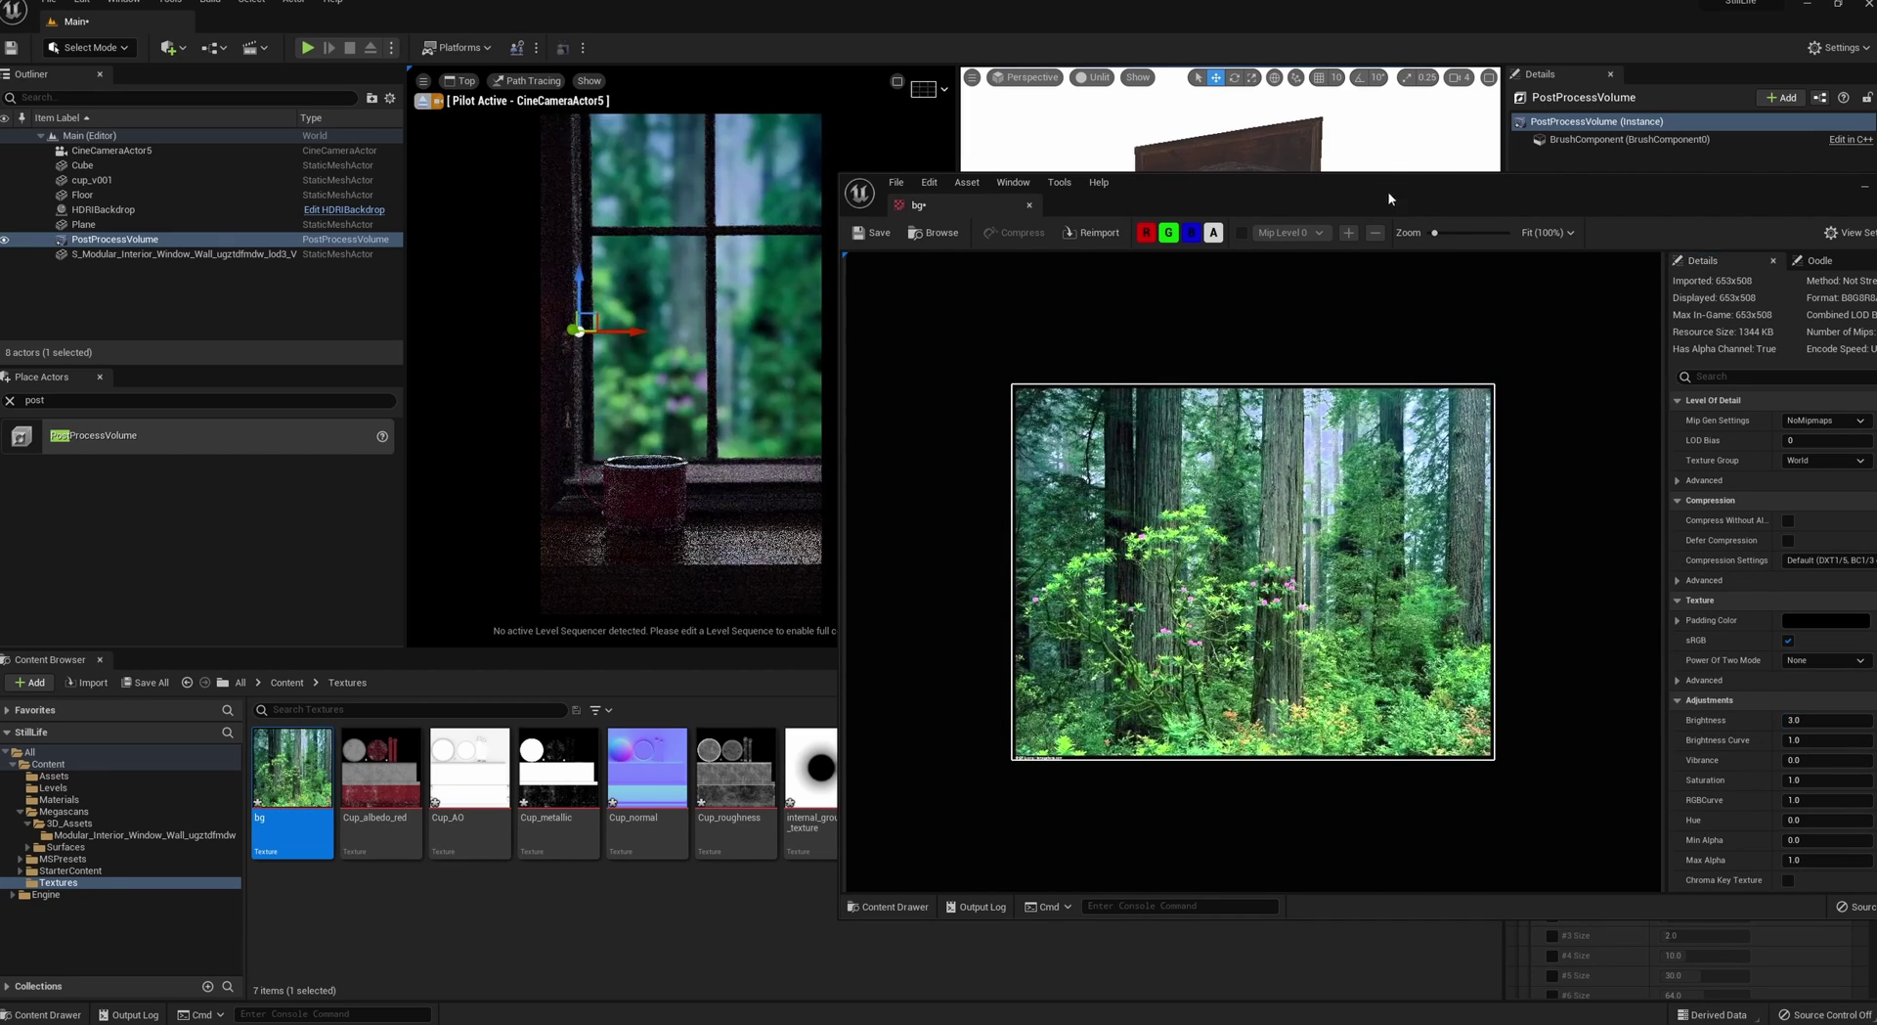
# - Save the bg texture and close its editor
pyautogui.moveTo(1418, 197); pyautogui.dragTo(907, 332)
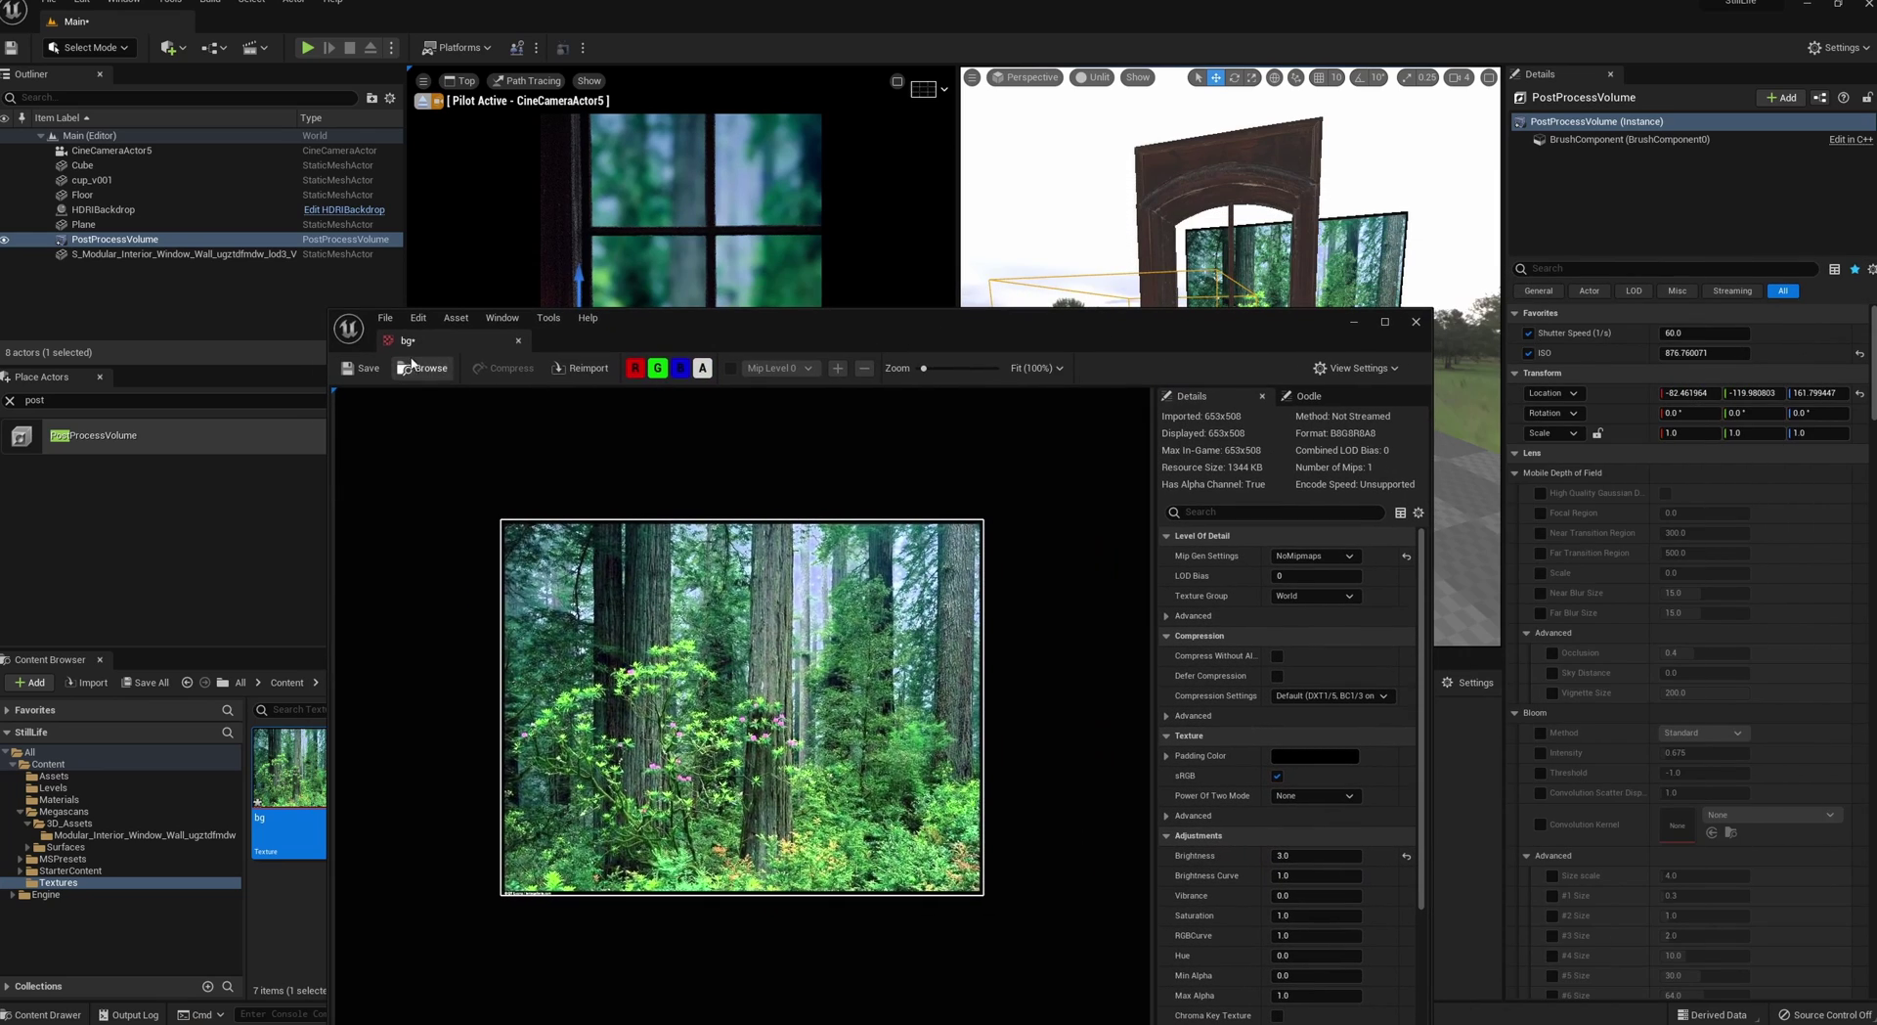
pyautogui.click(387, 371)
pyautogui.click(1415, 321)
pyautogui.moveTo(1089, 180); pyautogui.dragTo(1108, 182, button='right')
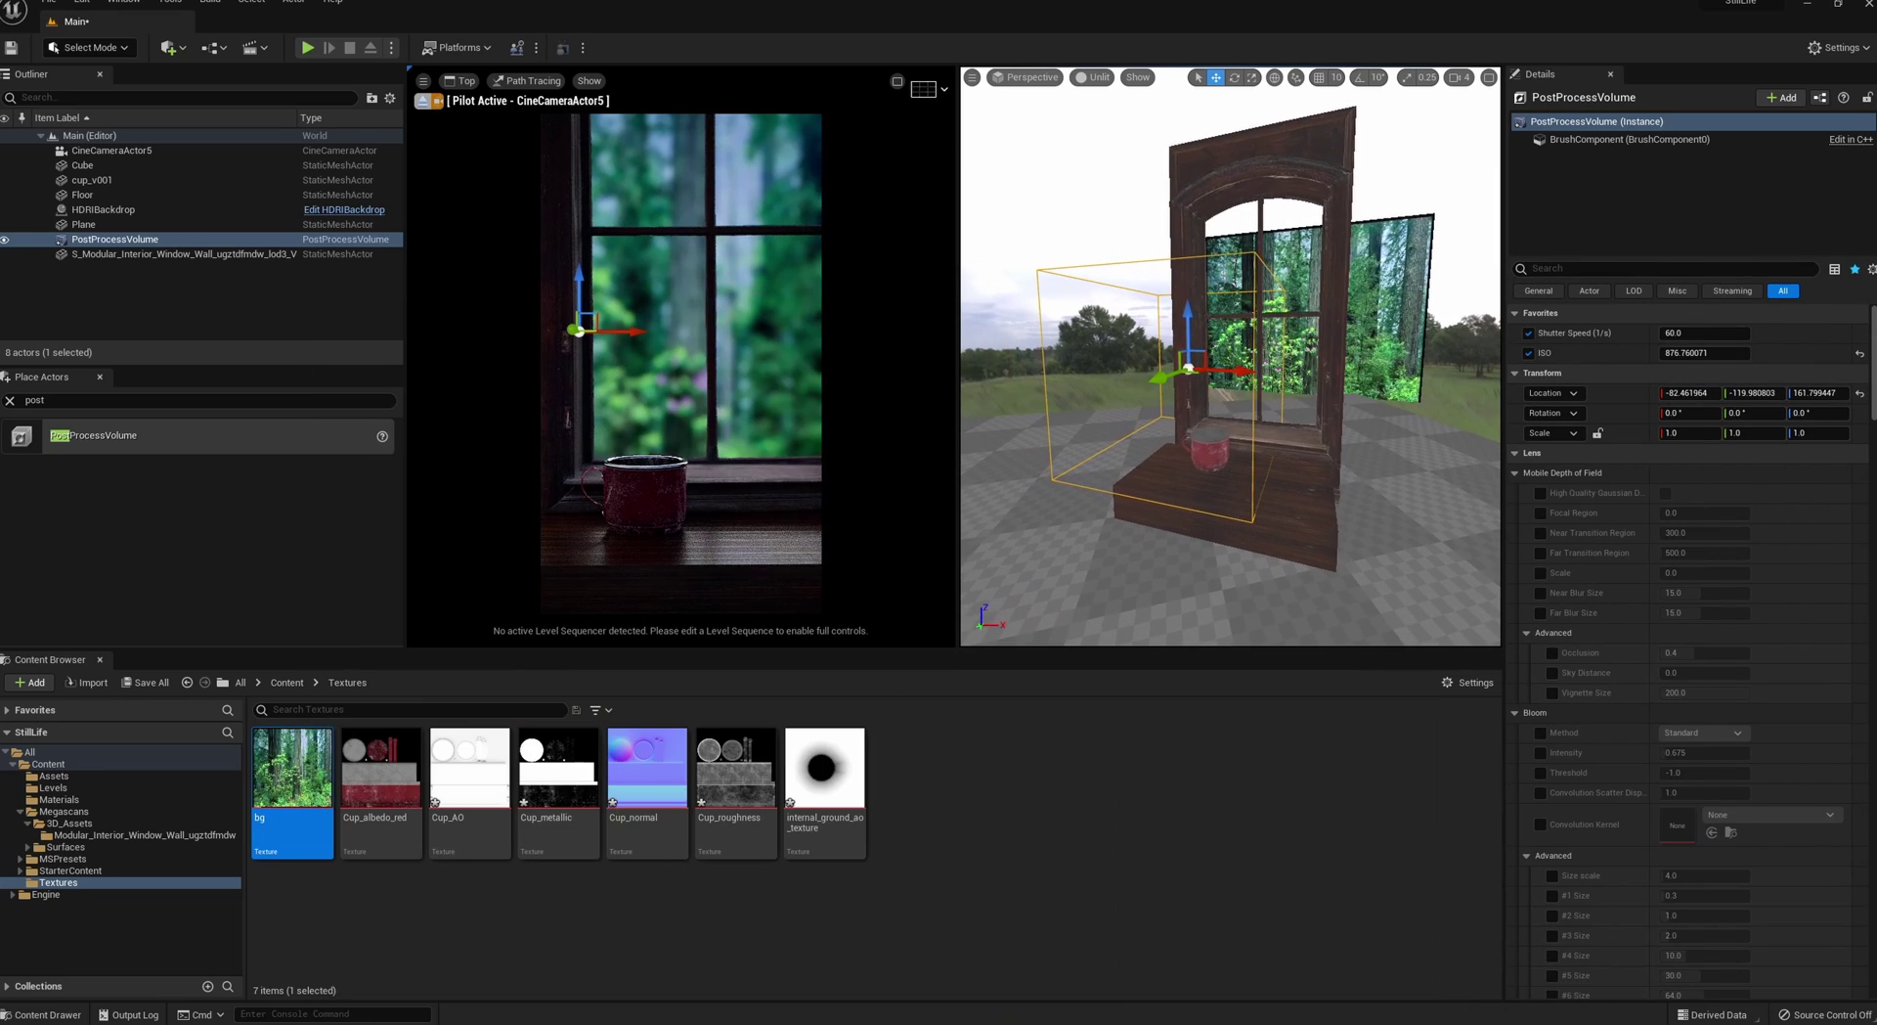
# - Tint the light color of the HDRIBackdrop's Skylight component to a pale, cool blue
pyautogui.click(106, 209)
pyautogui.click(1574, 174)
pyautogui.click(1704, 636)
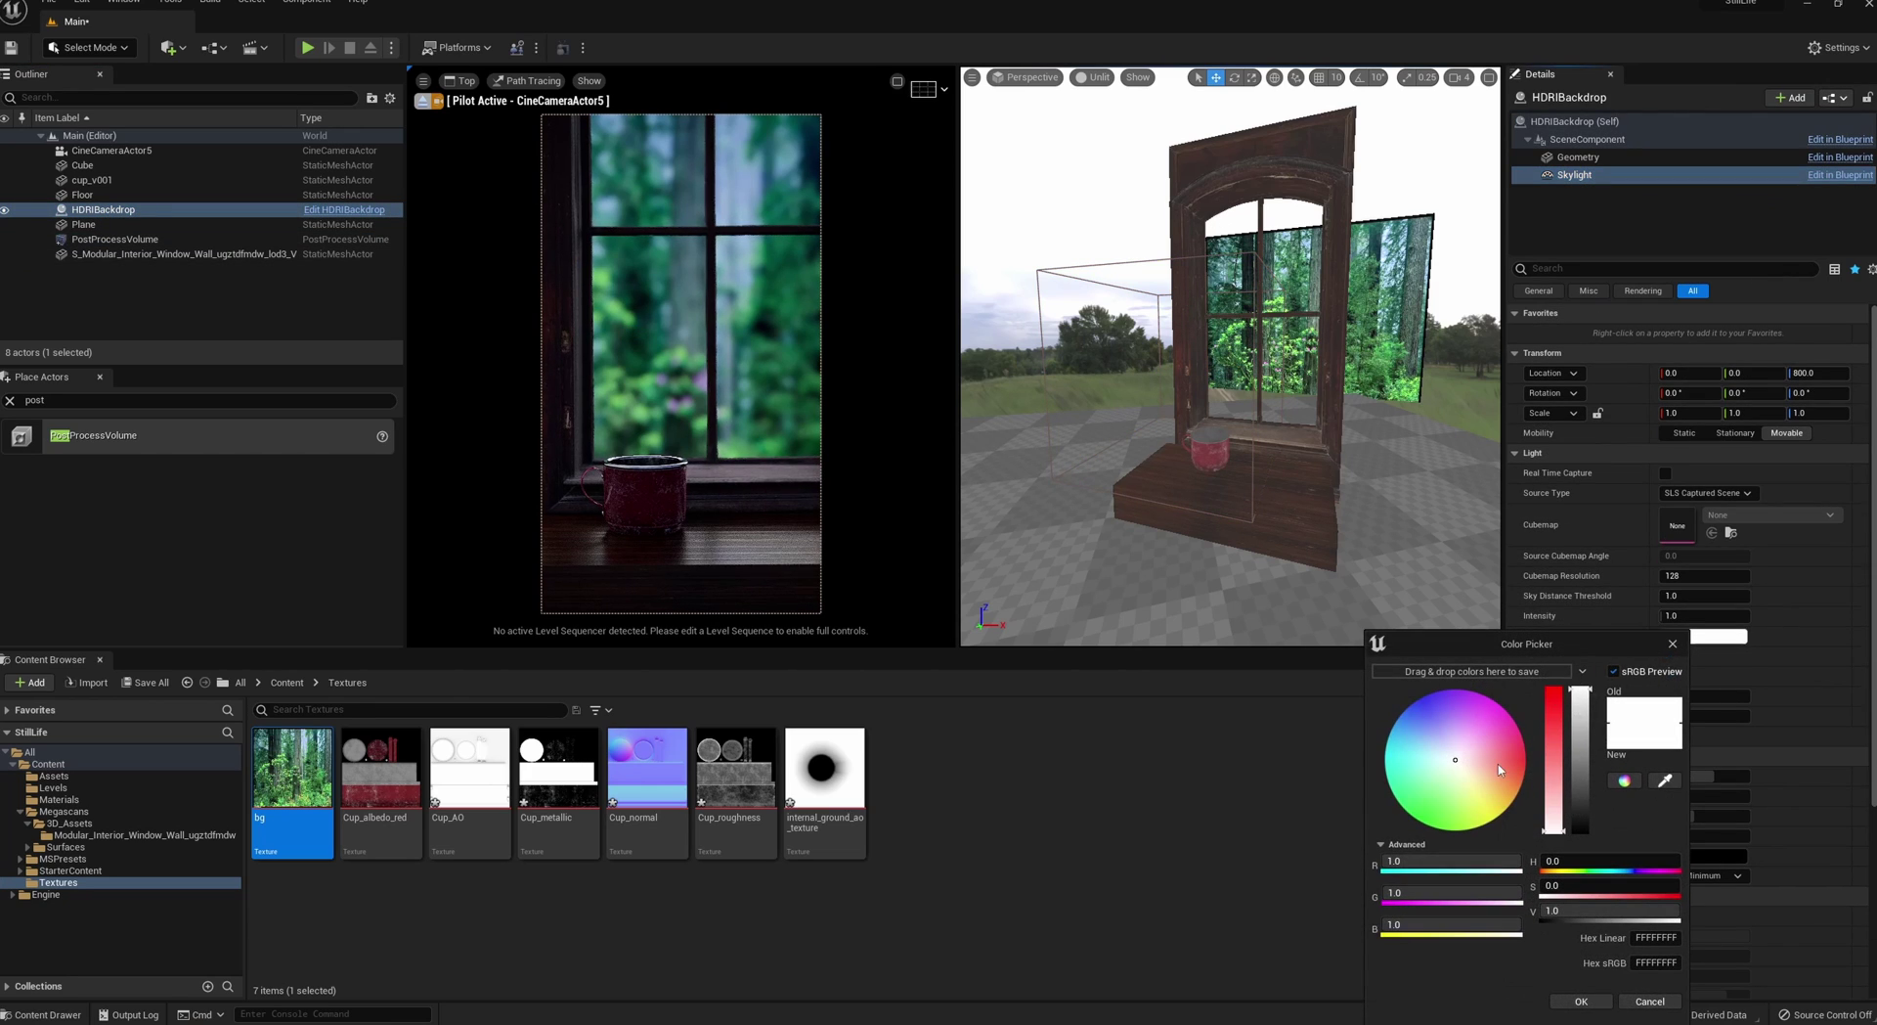
pyautogui.moveTo(1455, 763); pyautogui.dragTo(1433, 752)
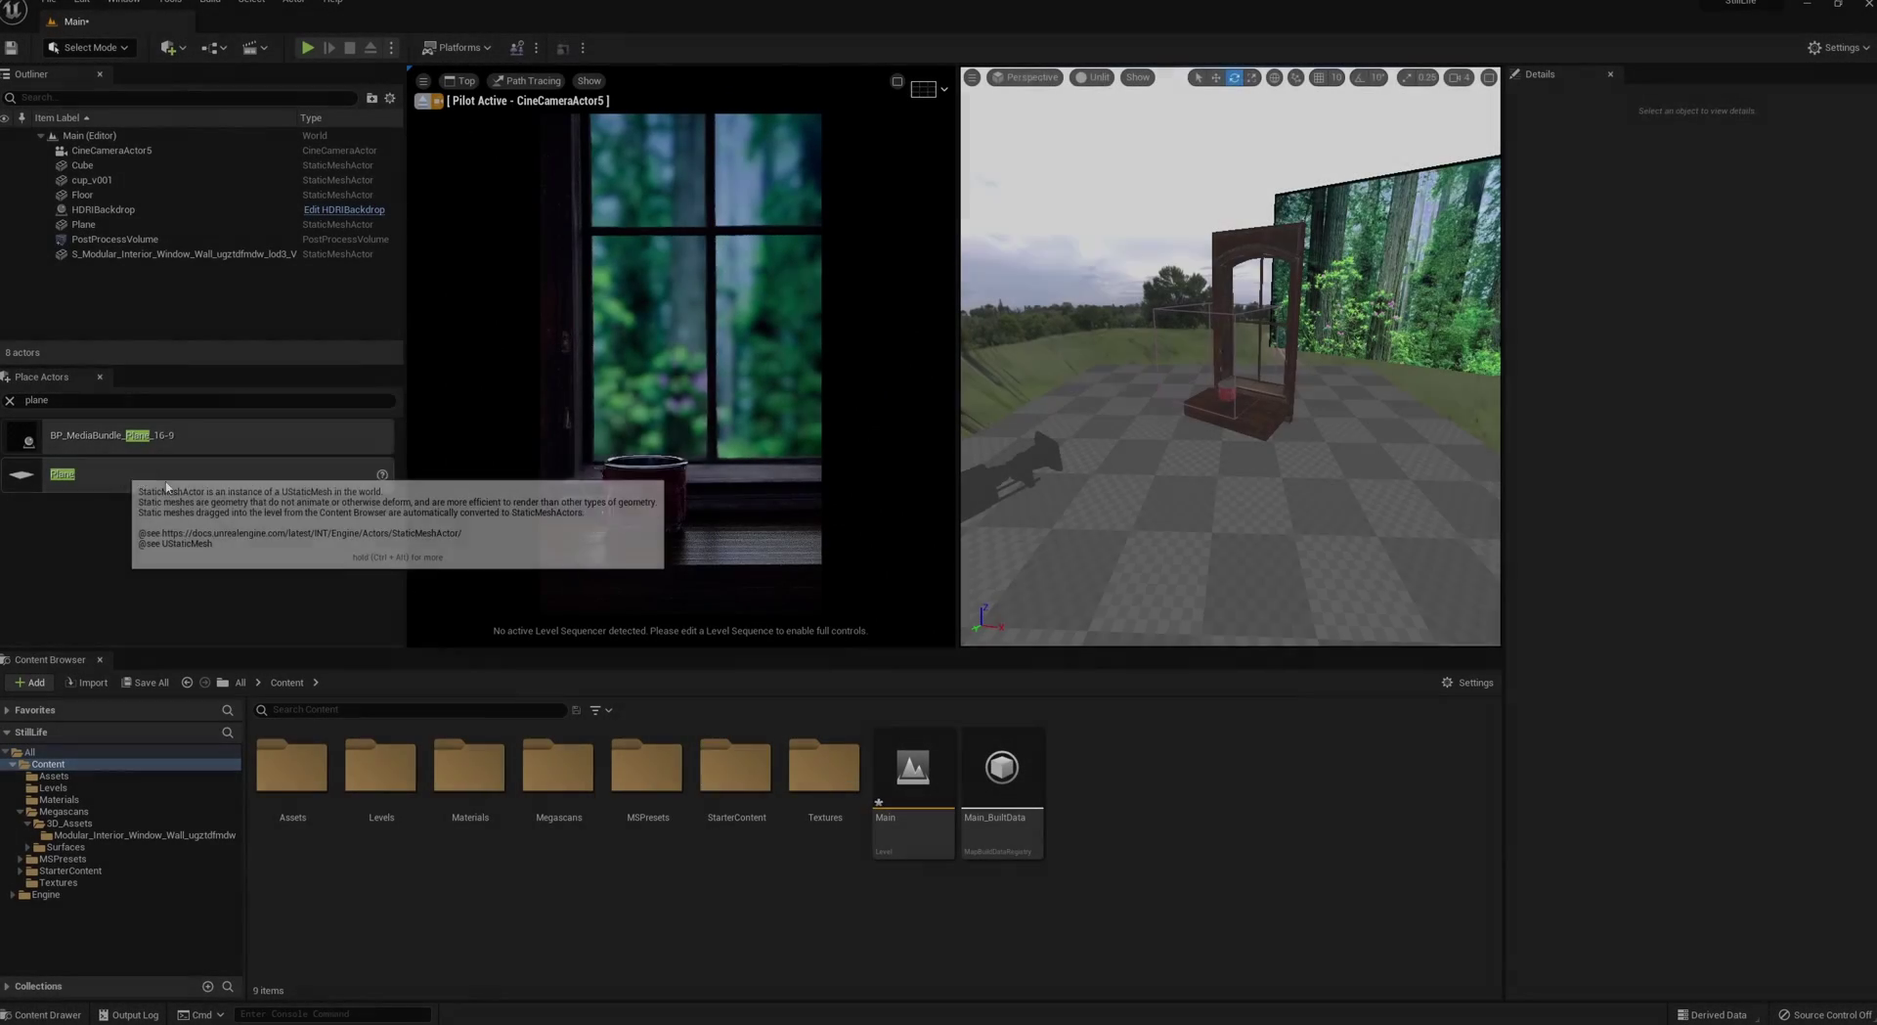
# - Add a second plane, scale it to about 4.4, and stand it beside the window just outside the camera frame
pyautogui.moveTo(62, 474); pyautogui.dragTo(1141, 449)
pyautogui.keyDown('alt'); pyautogui.moveTo(1141, 449); pyautogui.dragTo(1252, 391); pyautogui.keyUp('alt')
pyautogui.press('r')
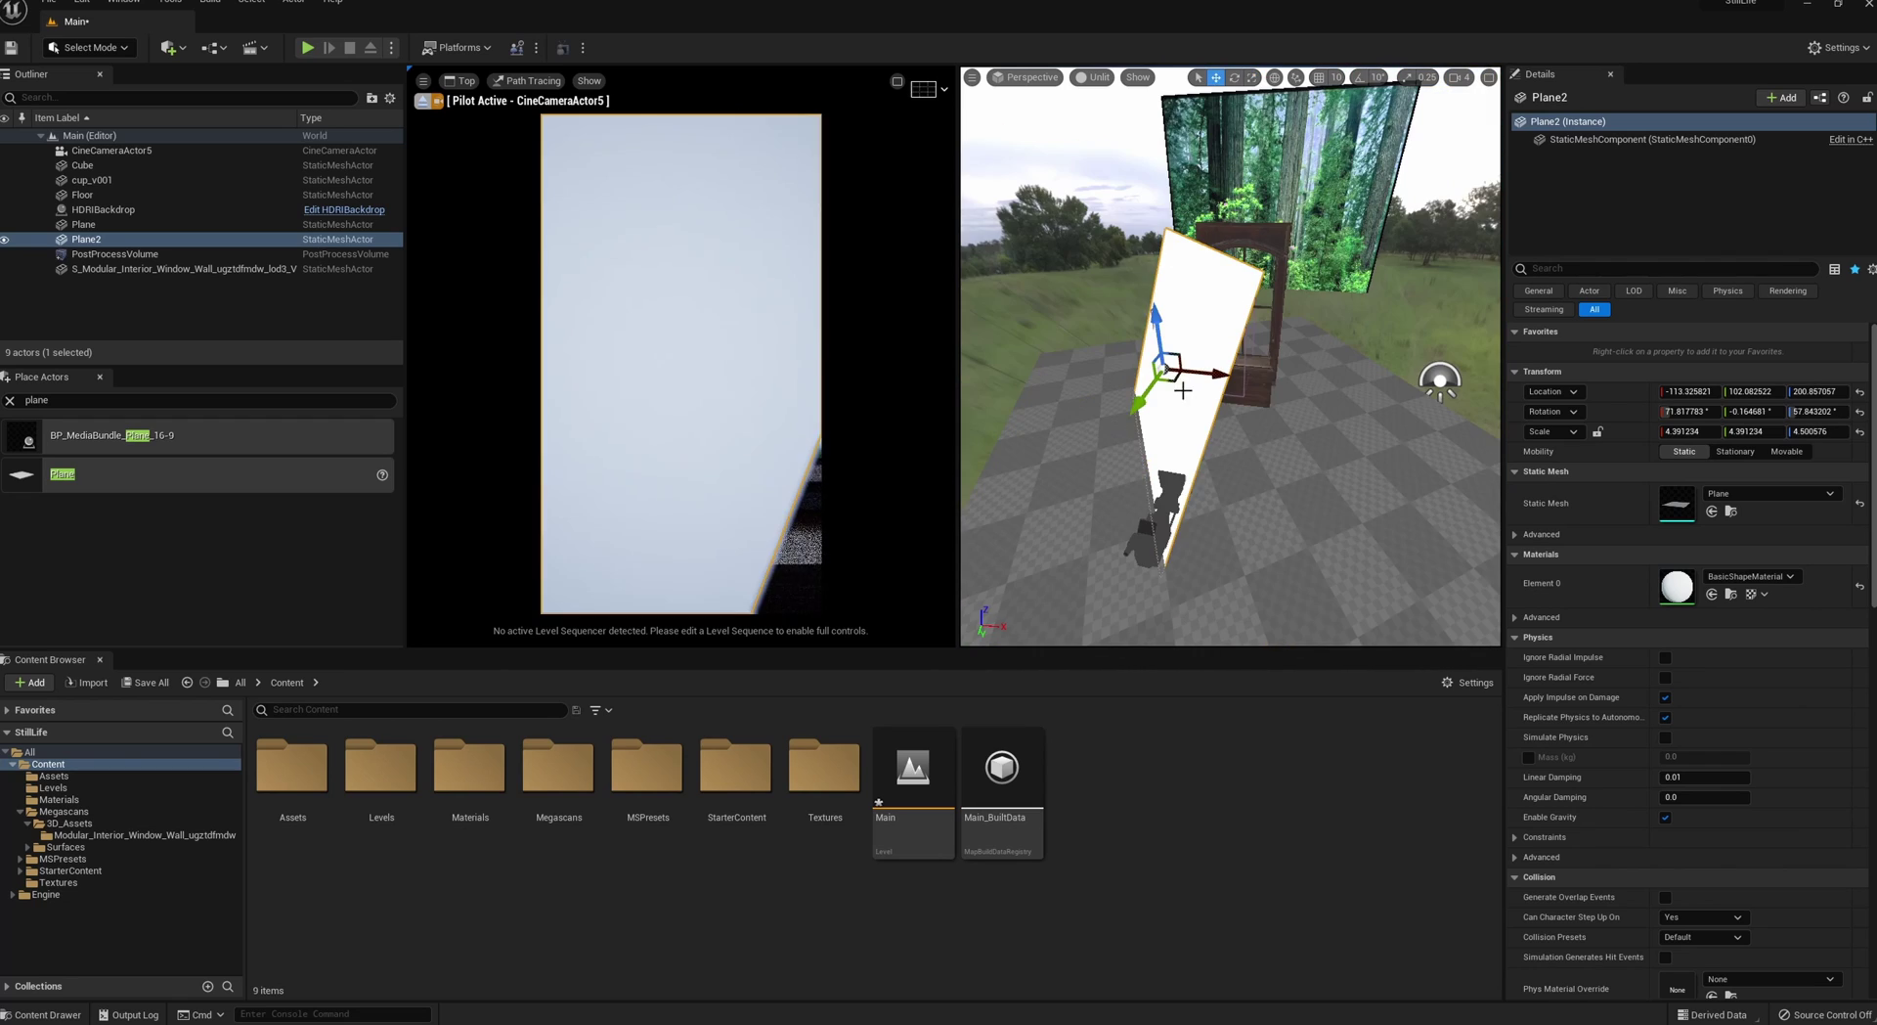
pyautogui.moveTo(1183, 391); pyautogui.dragTo(1104, 354)
# - Create a material named Cutter in the Materials folder and open it for editing
pyautogui.doubleClick(463, 752)
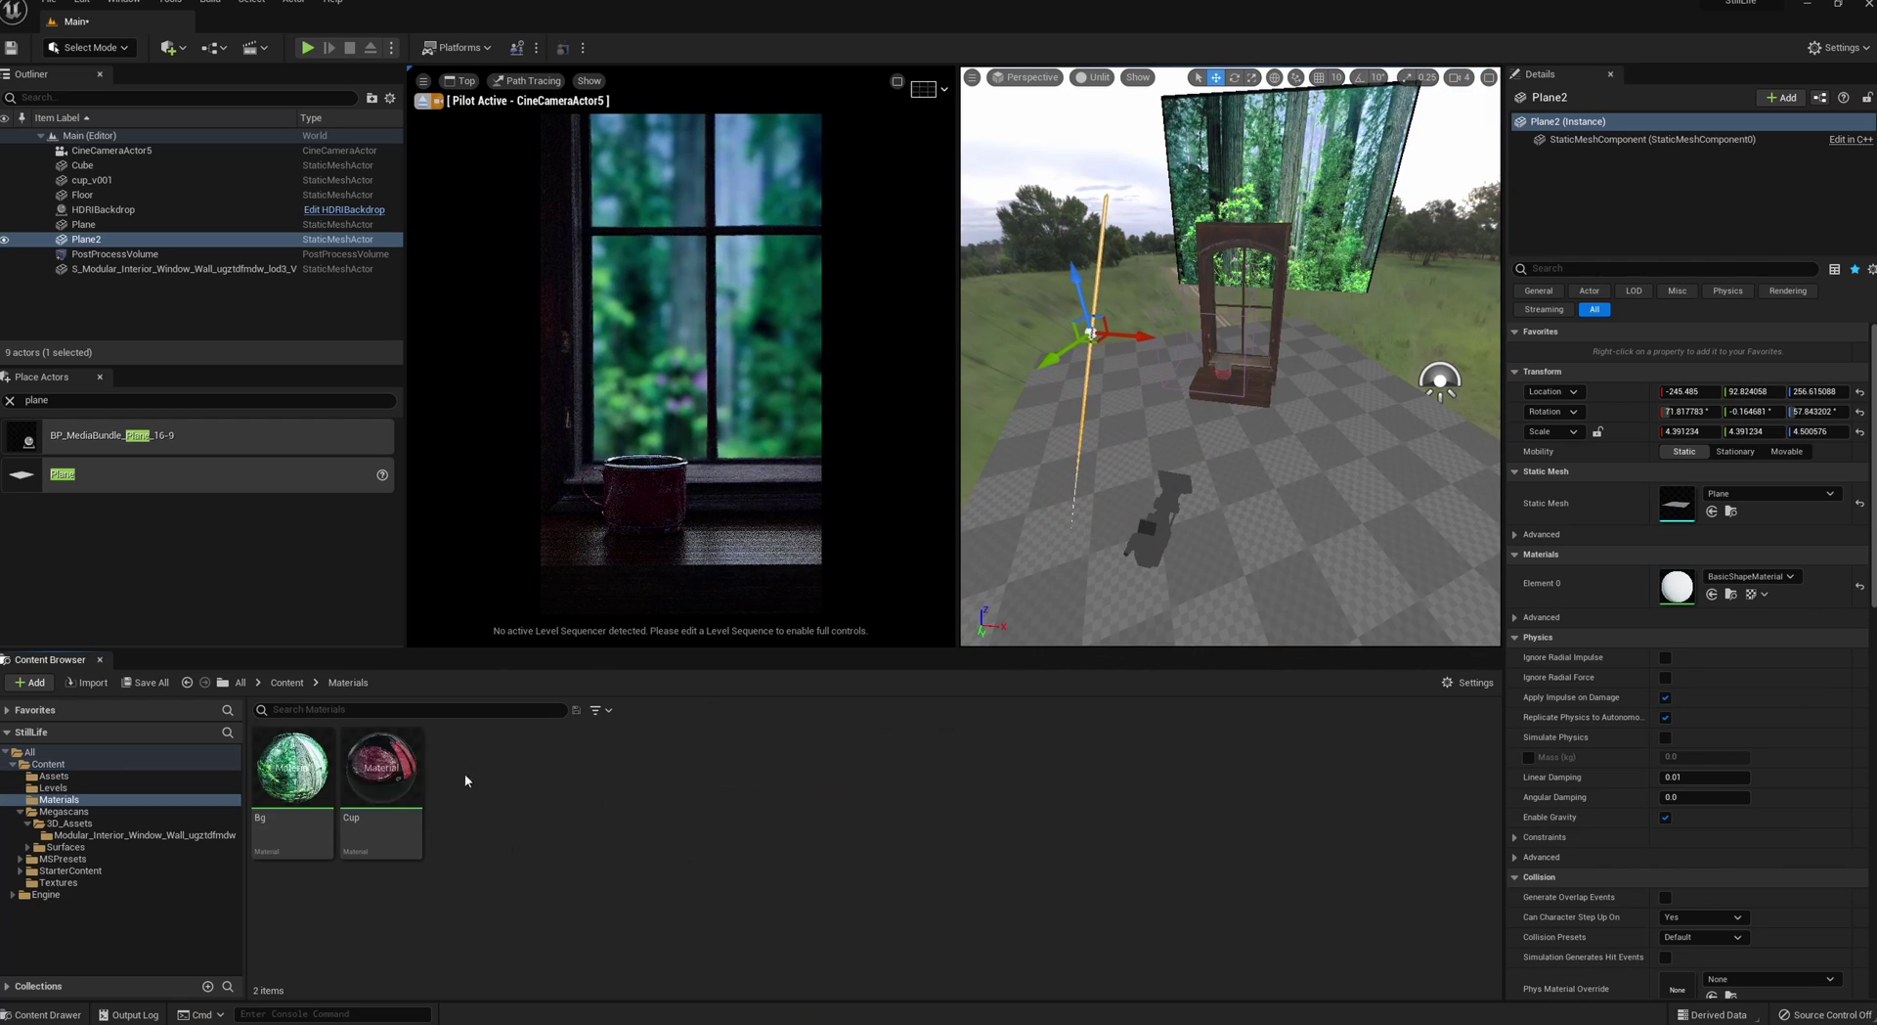
pyautogui.rightClick(587, 841)
pyautogui.click(654, 456)
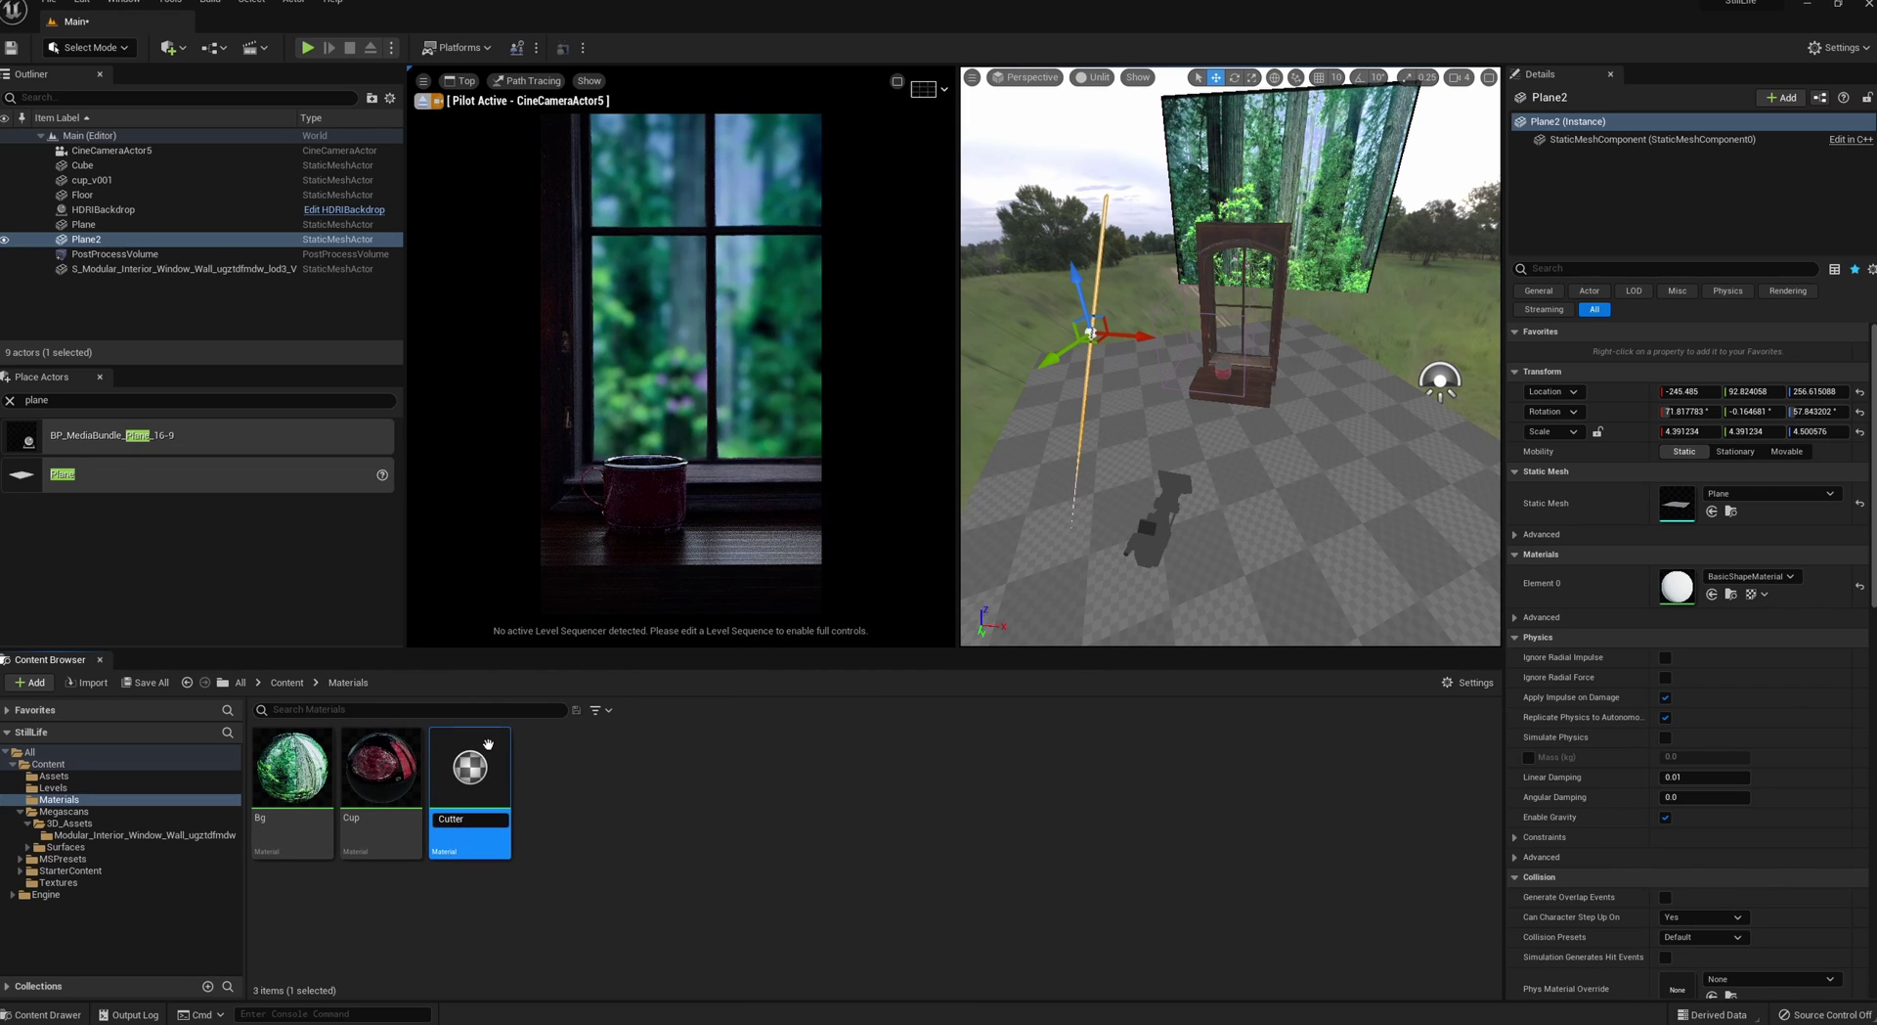
pyautogui.press('Return')
pyautogui.doubleClick(469, 772)
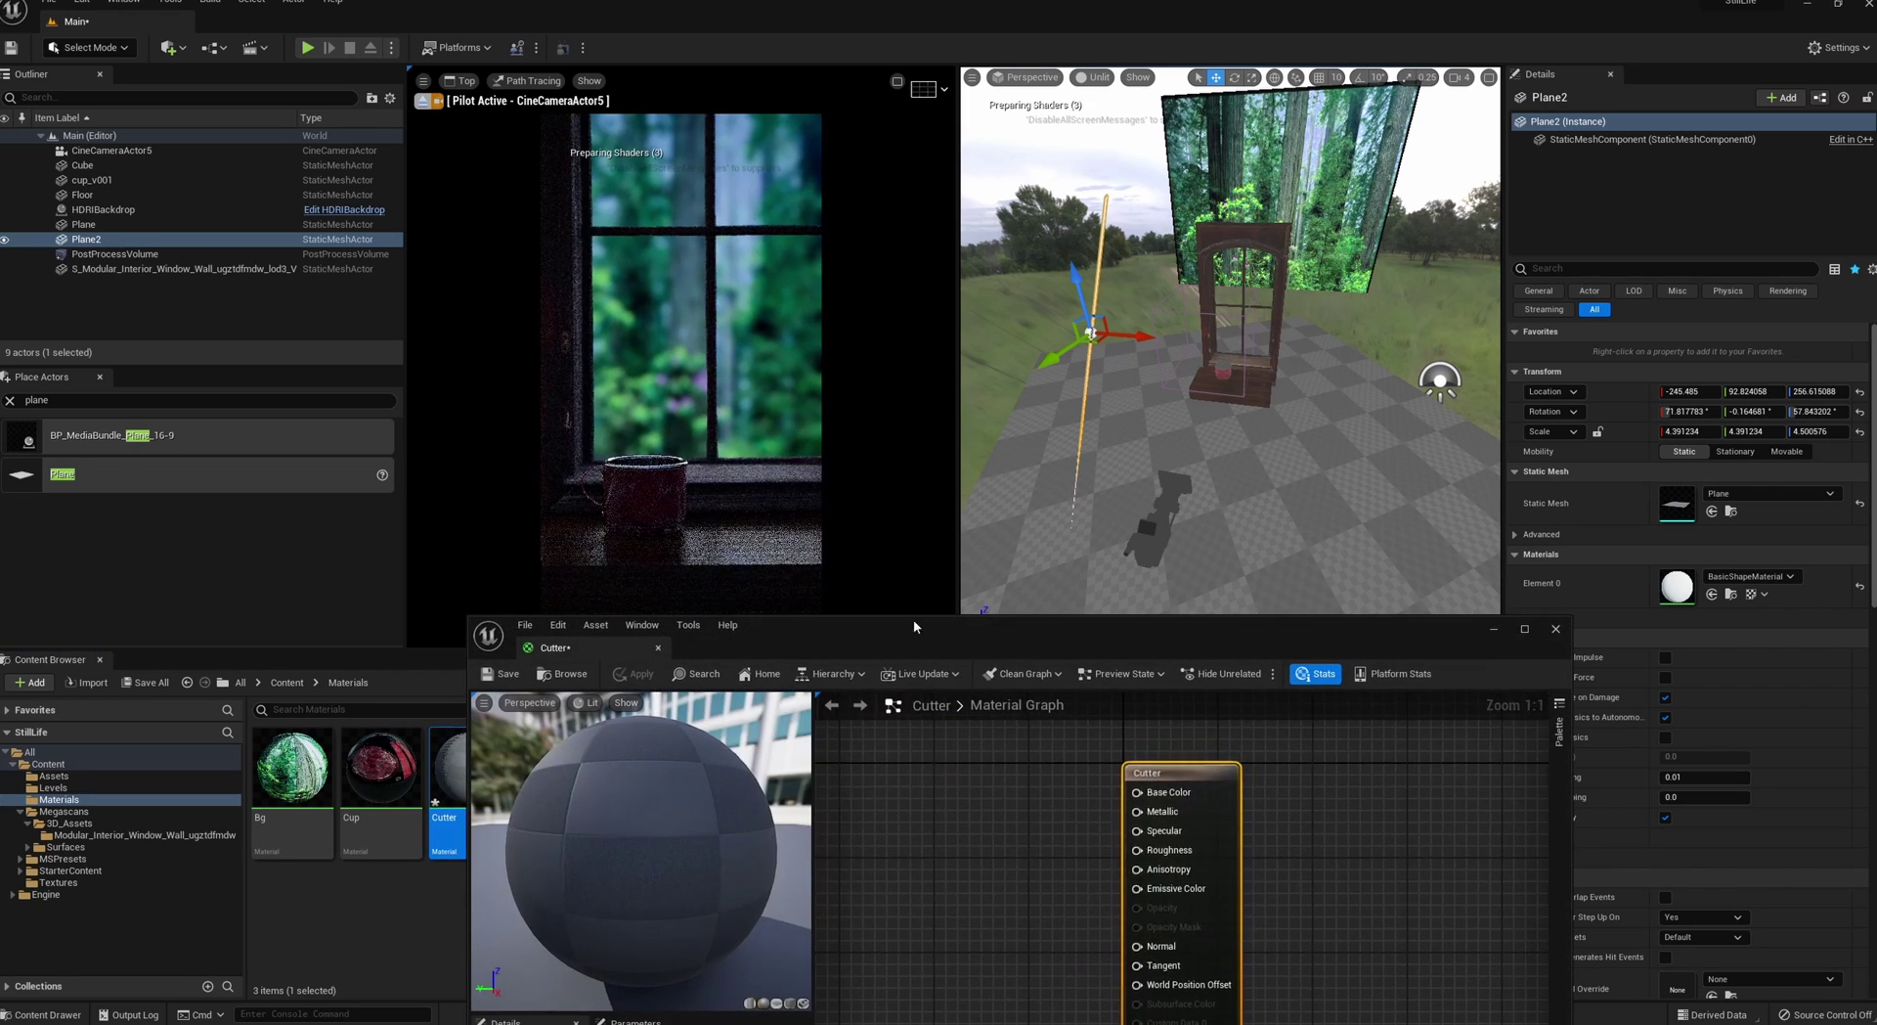
# - Feed the Cutter material's Base Color from a Constant3Vector set to a dark grey, and finish editing the material
pyautogui.moveTo(912, 626); pyautogui.dragTo(1106, 193)
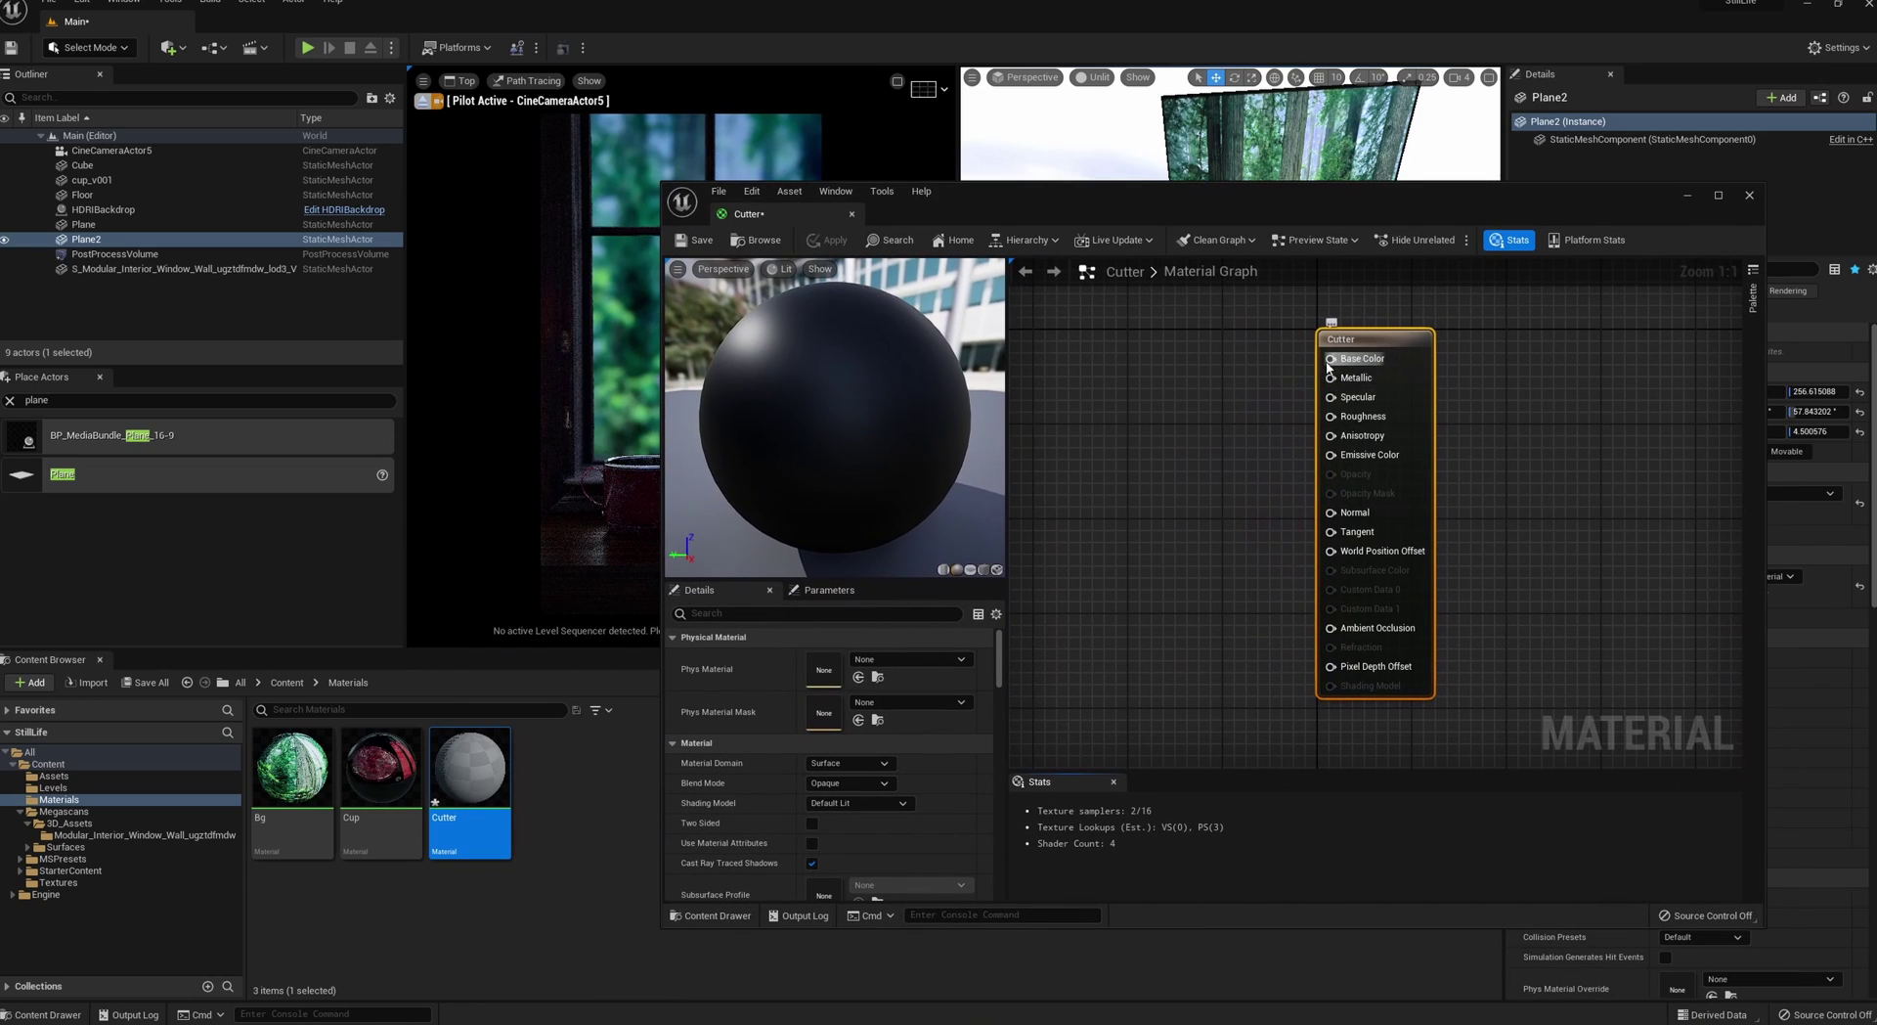
pyautogui.moveTo(1329, 360); pyautogui.dragTo(1191, 422)
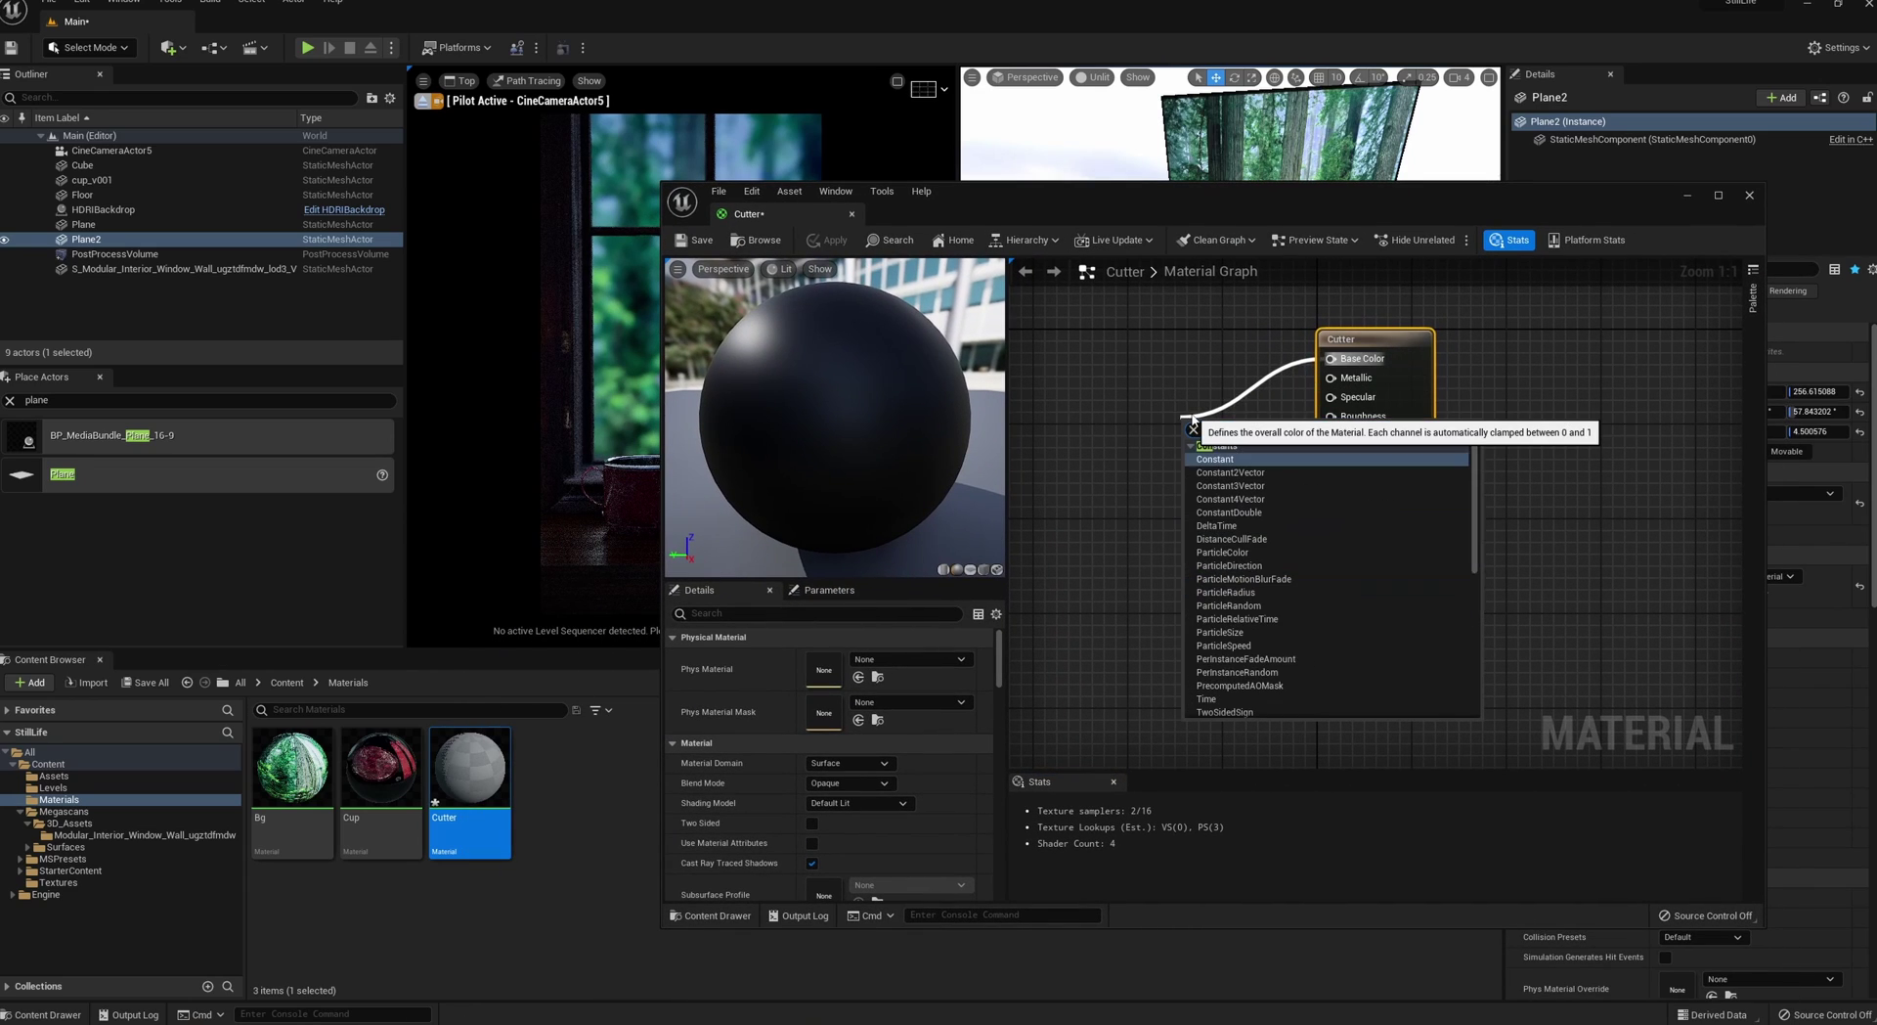
pyautogui.click(1212, 486)
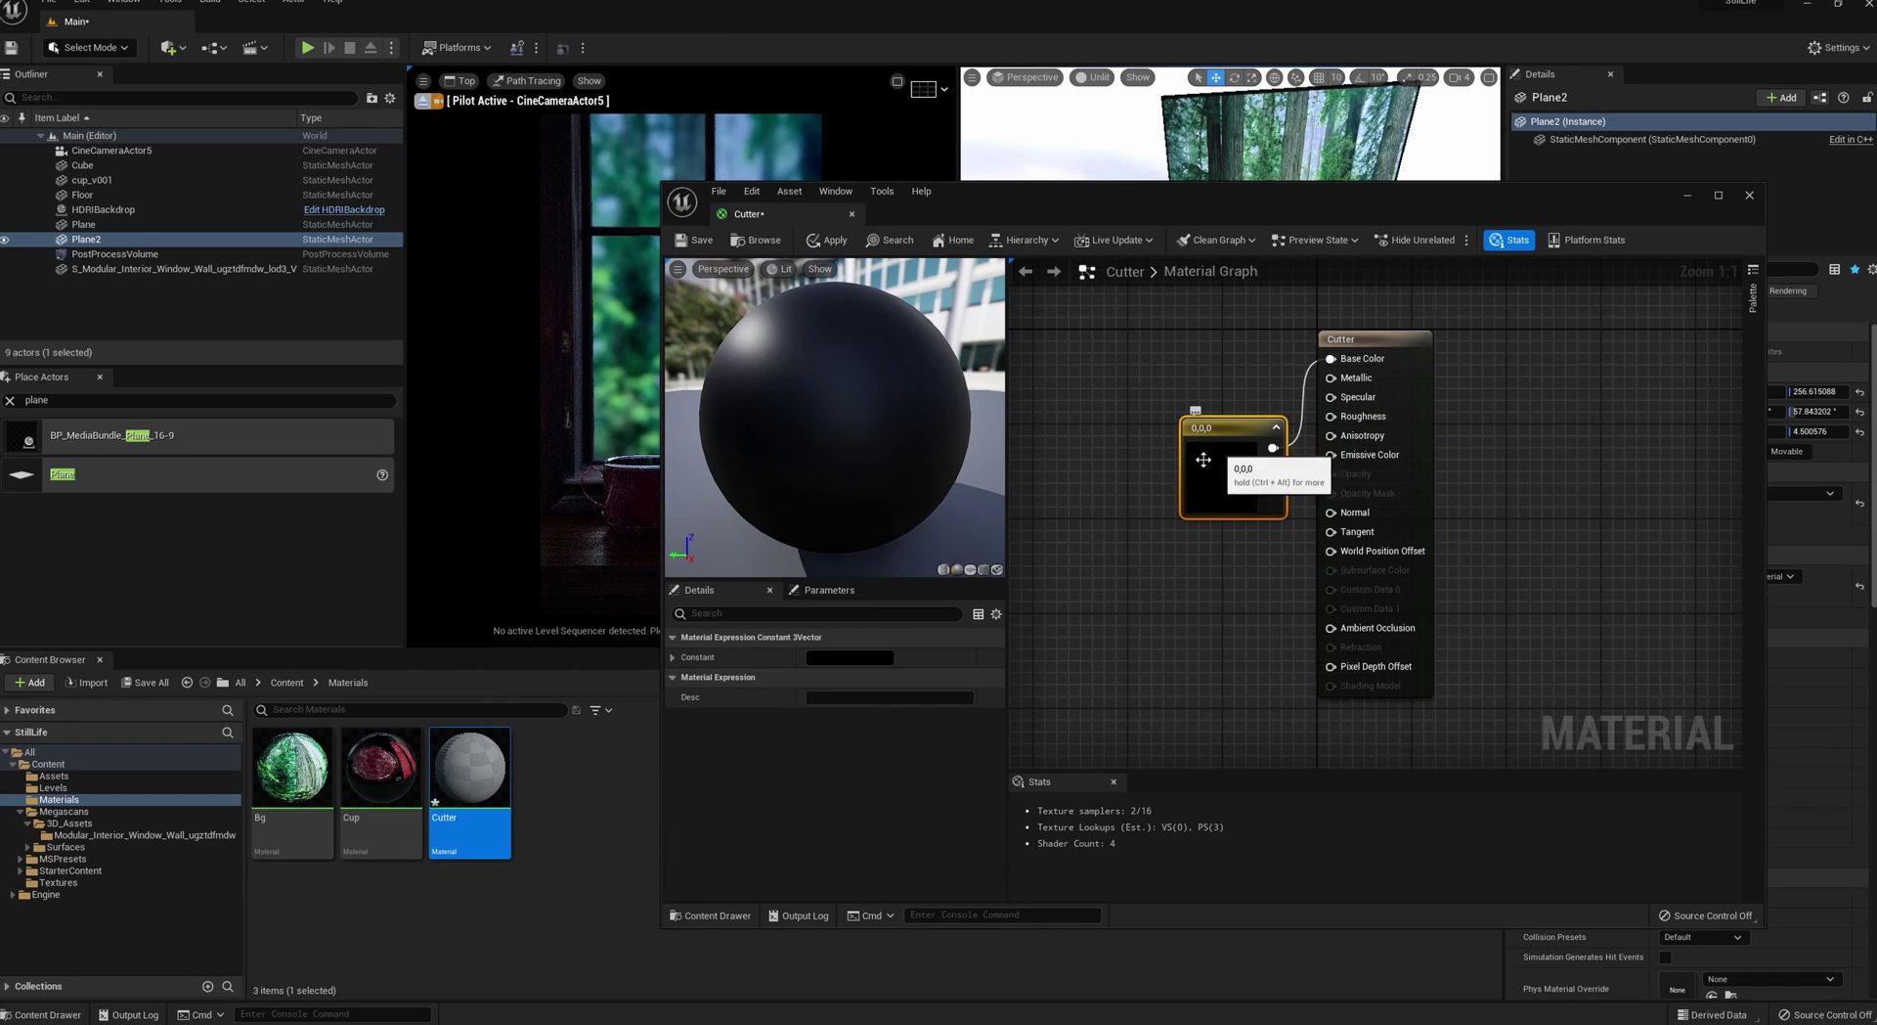
pyautogui.click(836, 658)
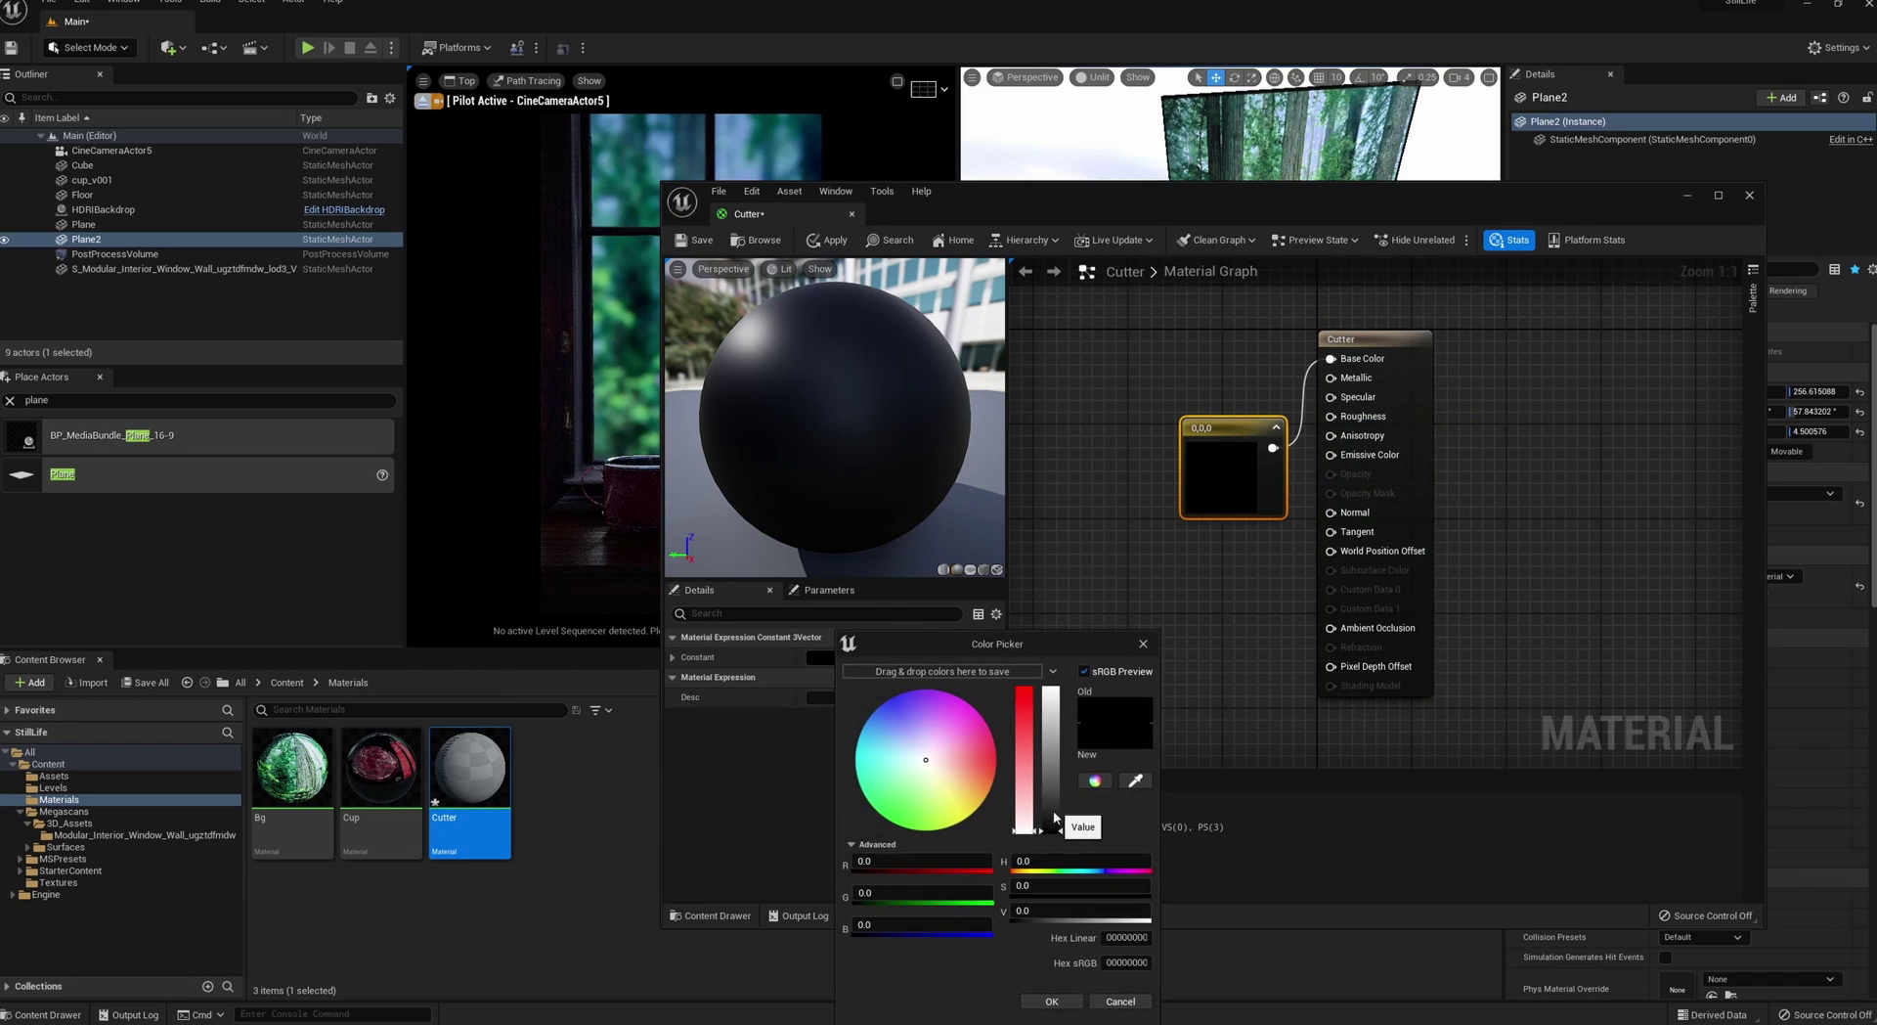
pyautogui.moveTo(1055, 819)
pyautogui.mouseDown()
pyautogui.moveTo(1056, 783)
pyautogui.moveTo(1056, 817)
pyautogui.mouseUp()
pyautogui.click(1063, 1000)
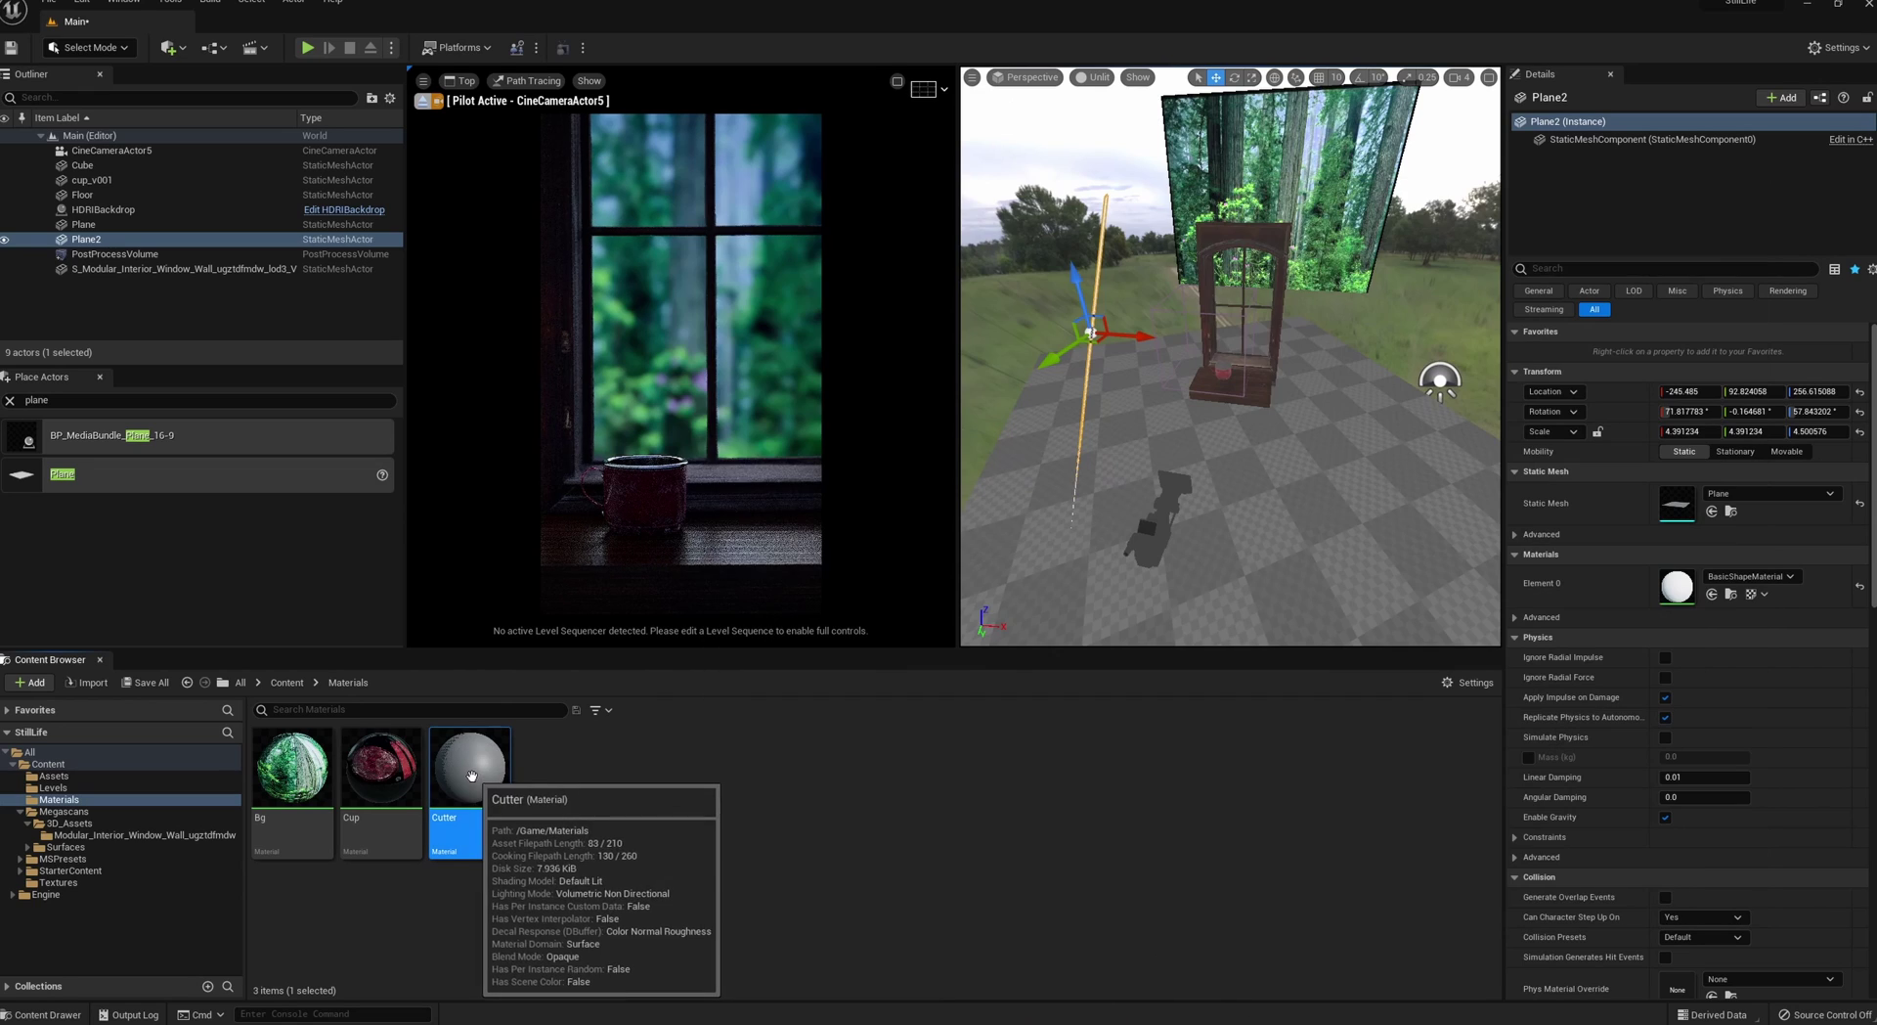
# - Assign the Cutter material to Plane2, then move it nearer the window and turn it to about 67.5° around Z
pyautogui.moveTo(473, 775); pyautogui.dragTo(1674, 585)
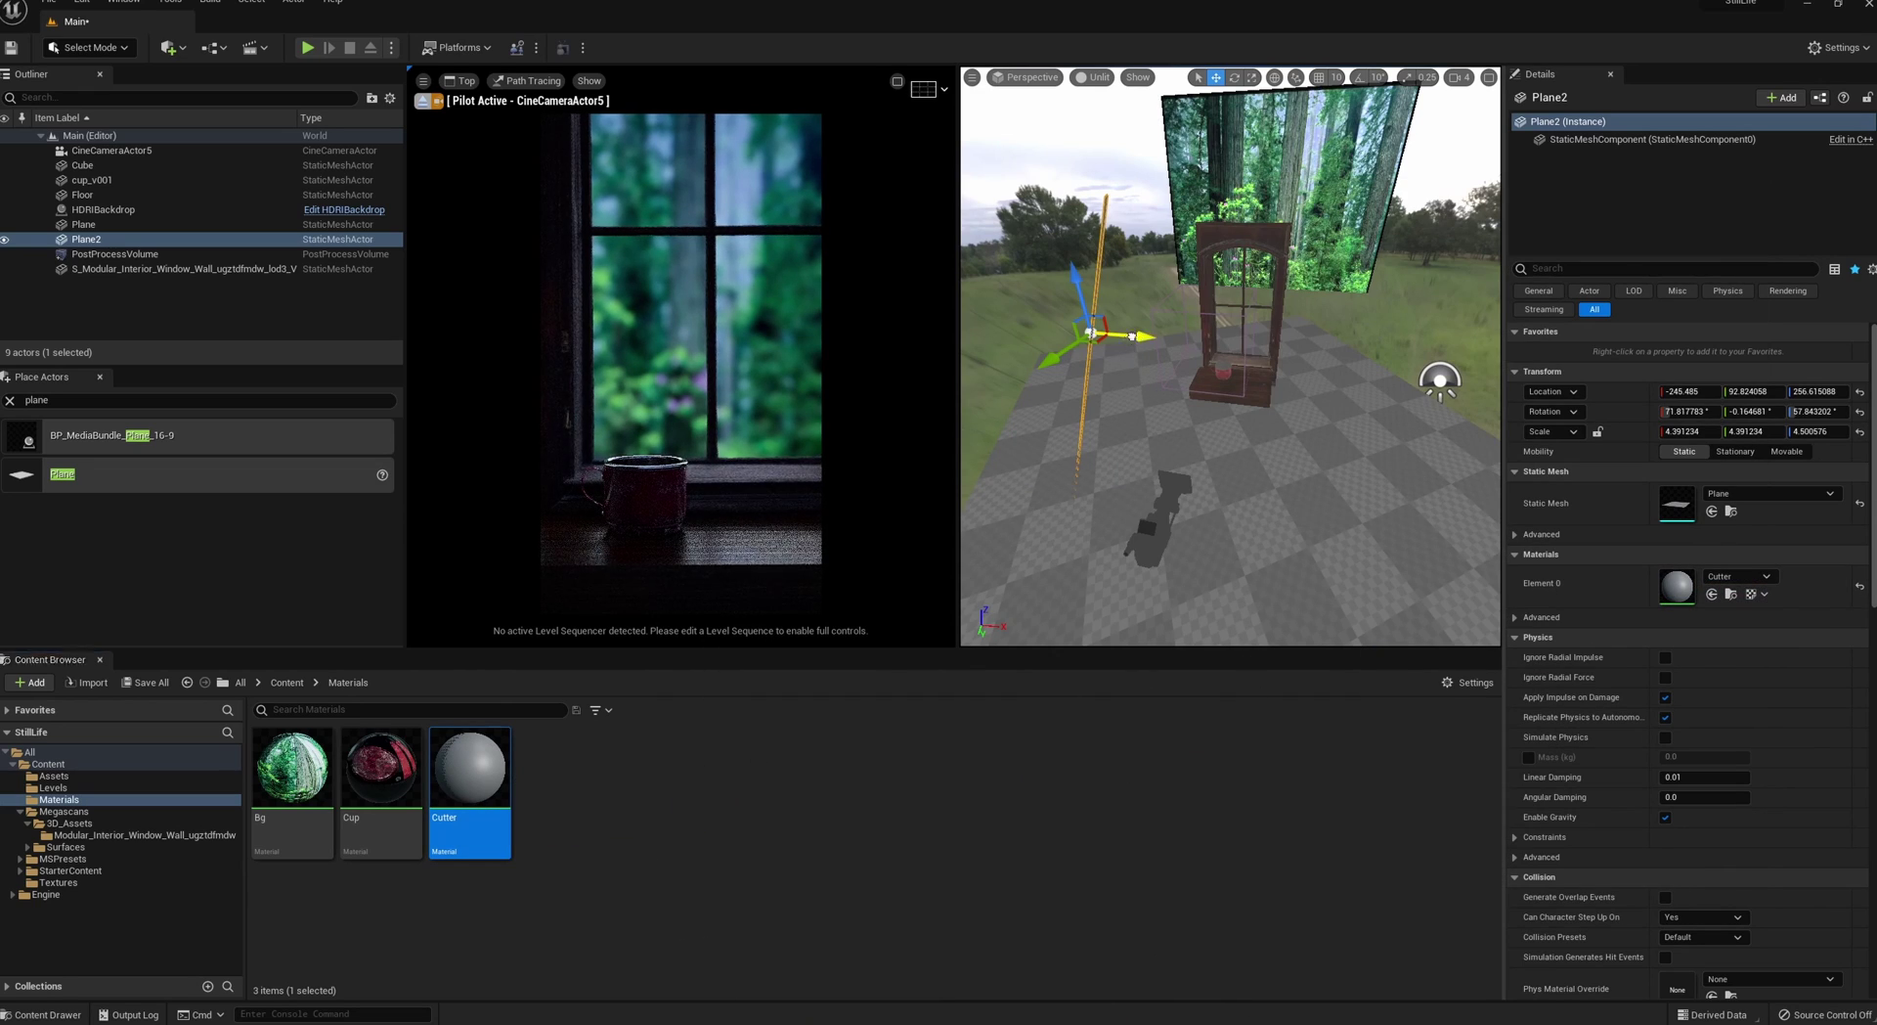
pyautogui.moveTo(1133, 337); pyautogui.dragTo(1027, 332)
pyautogui.press('e')
pyautogui.press('f')
pyautogui.press('w')
pyautogui.moveTo(1143, 391); pyautogui.dragTo(1134, 391, button='right')
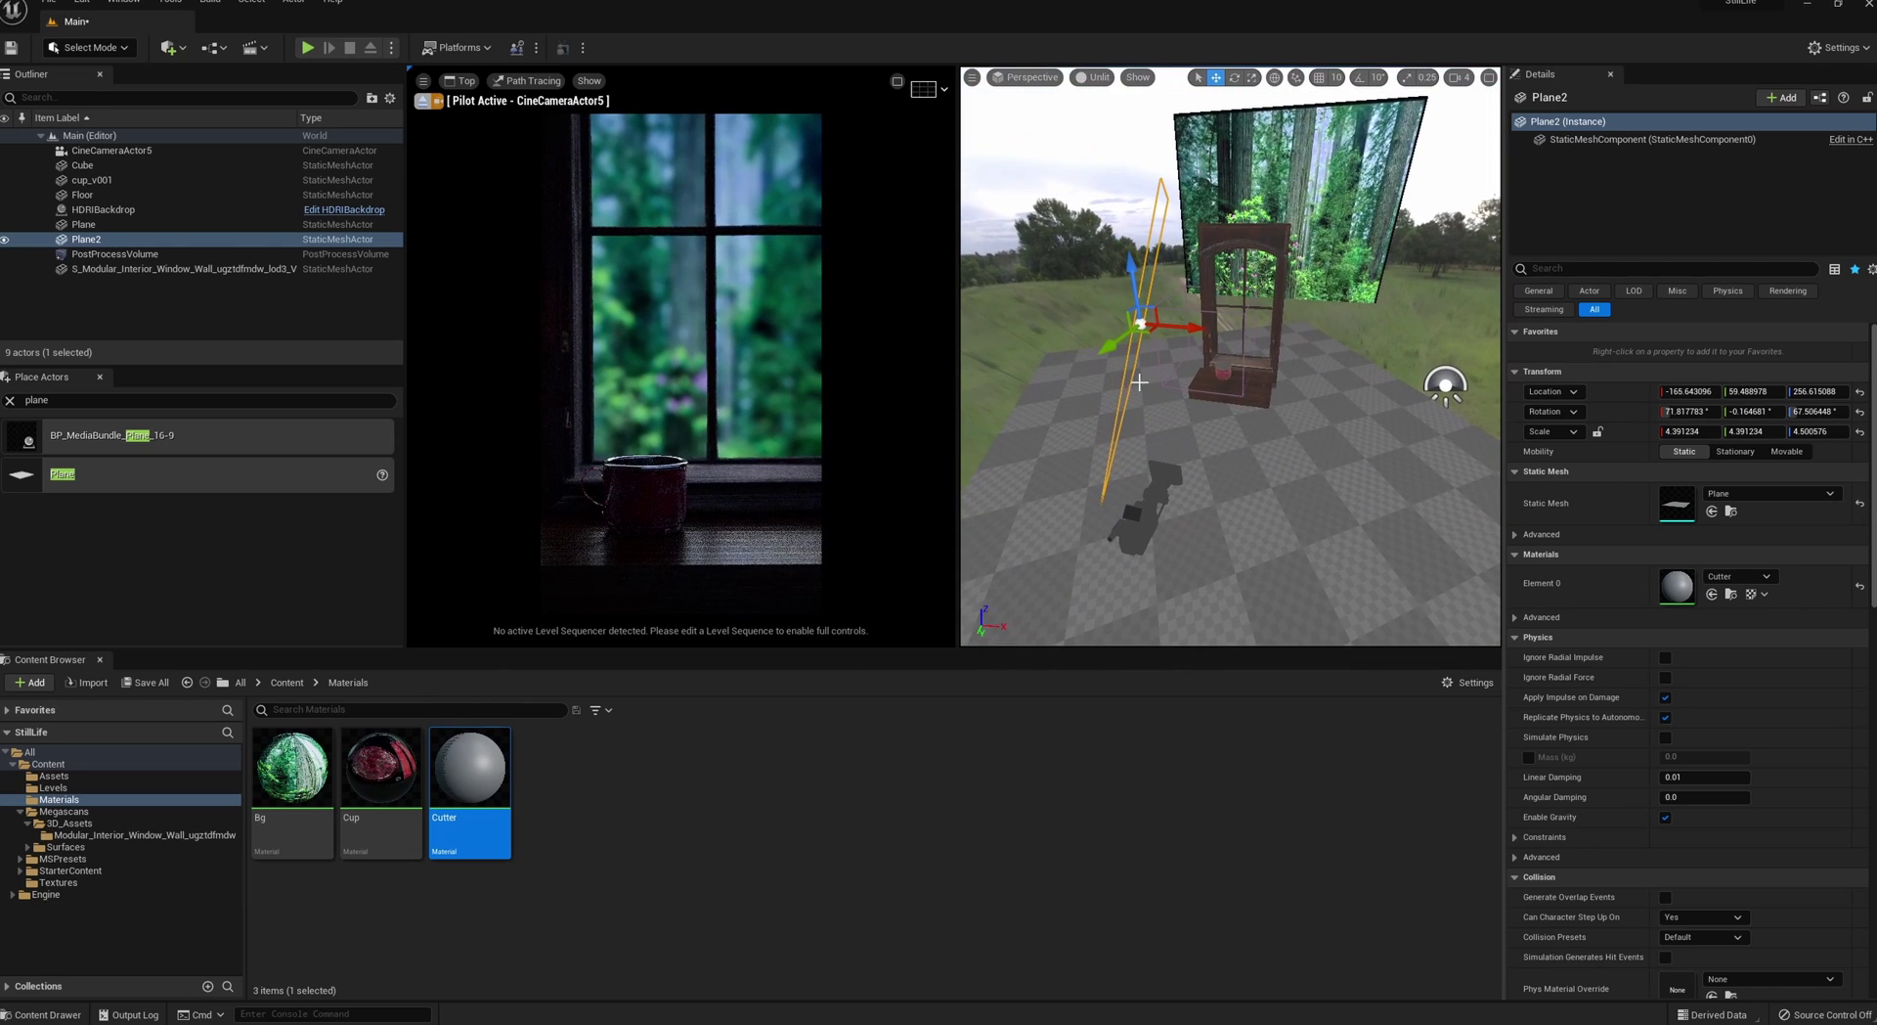
# - Toggle Plane2's visibility to compare the camera view's lighting with and without the cutter
pyautogui.click(5, 239)
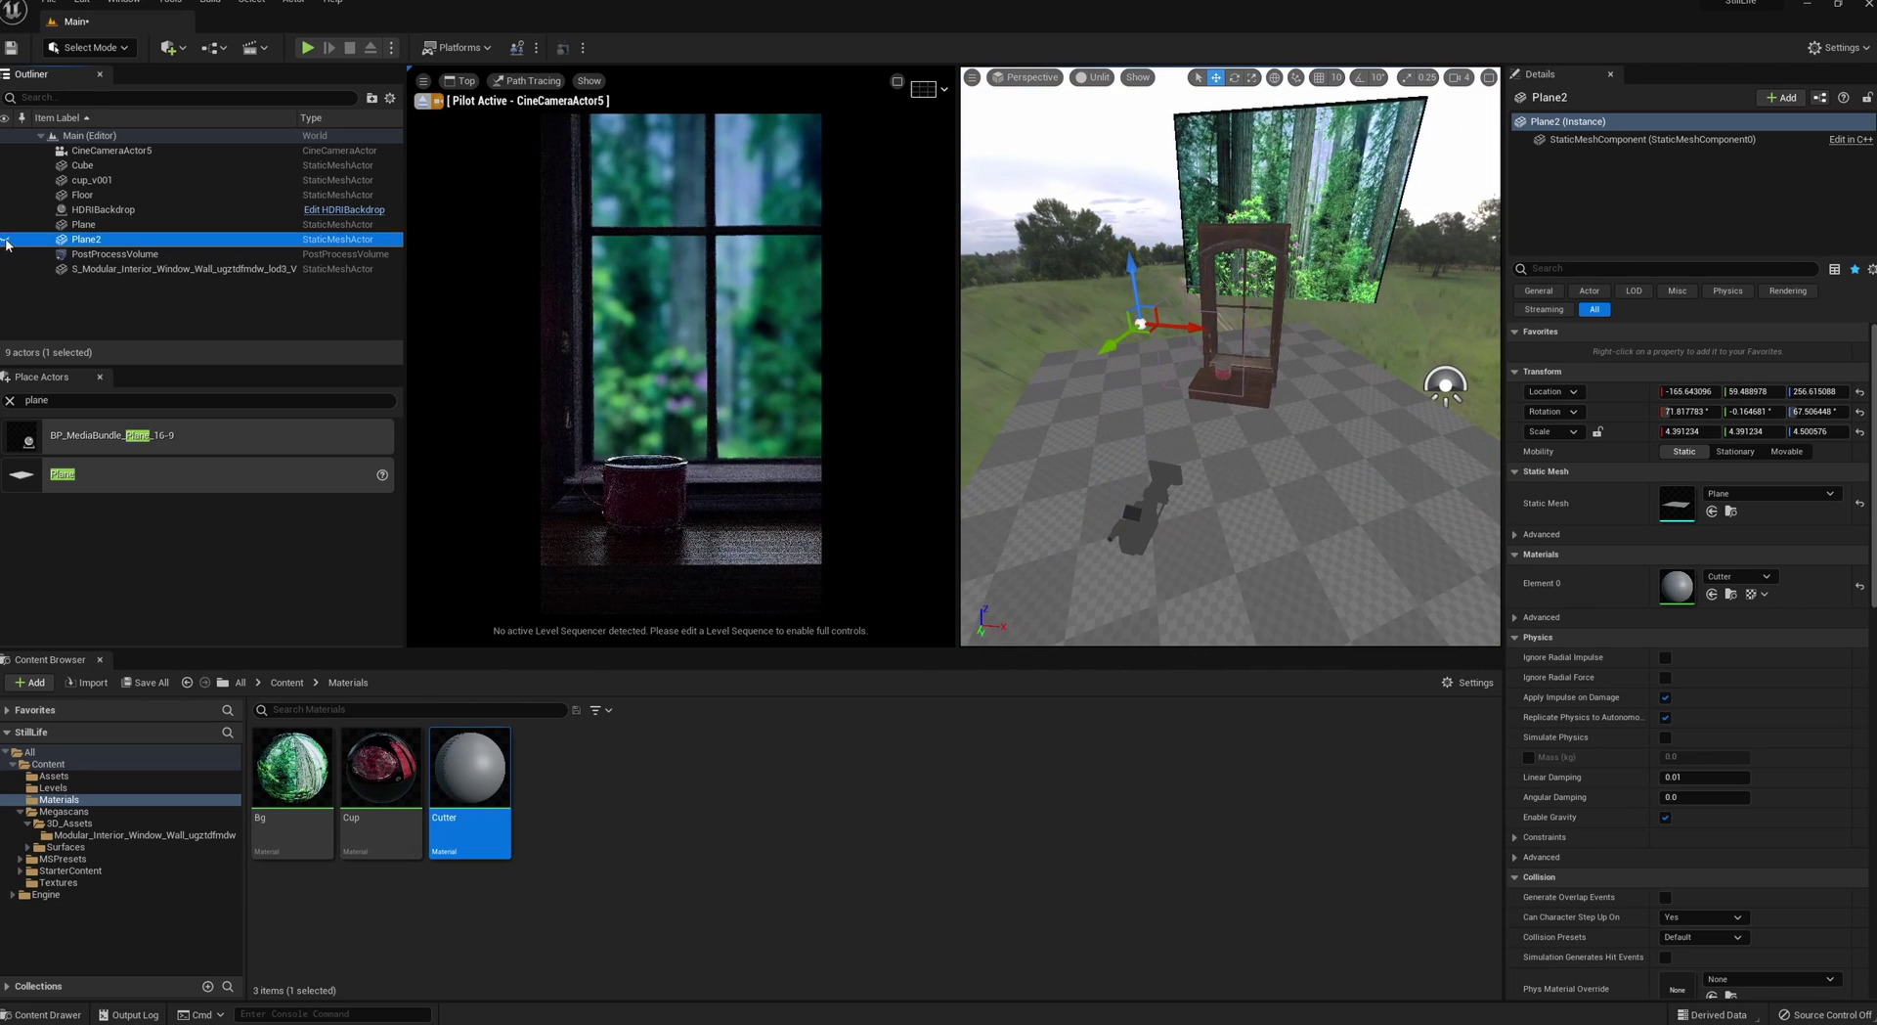
pyautogui.click(6, 239)
pyautogui.click(6, 239)
pyautogui.click(6, 239)
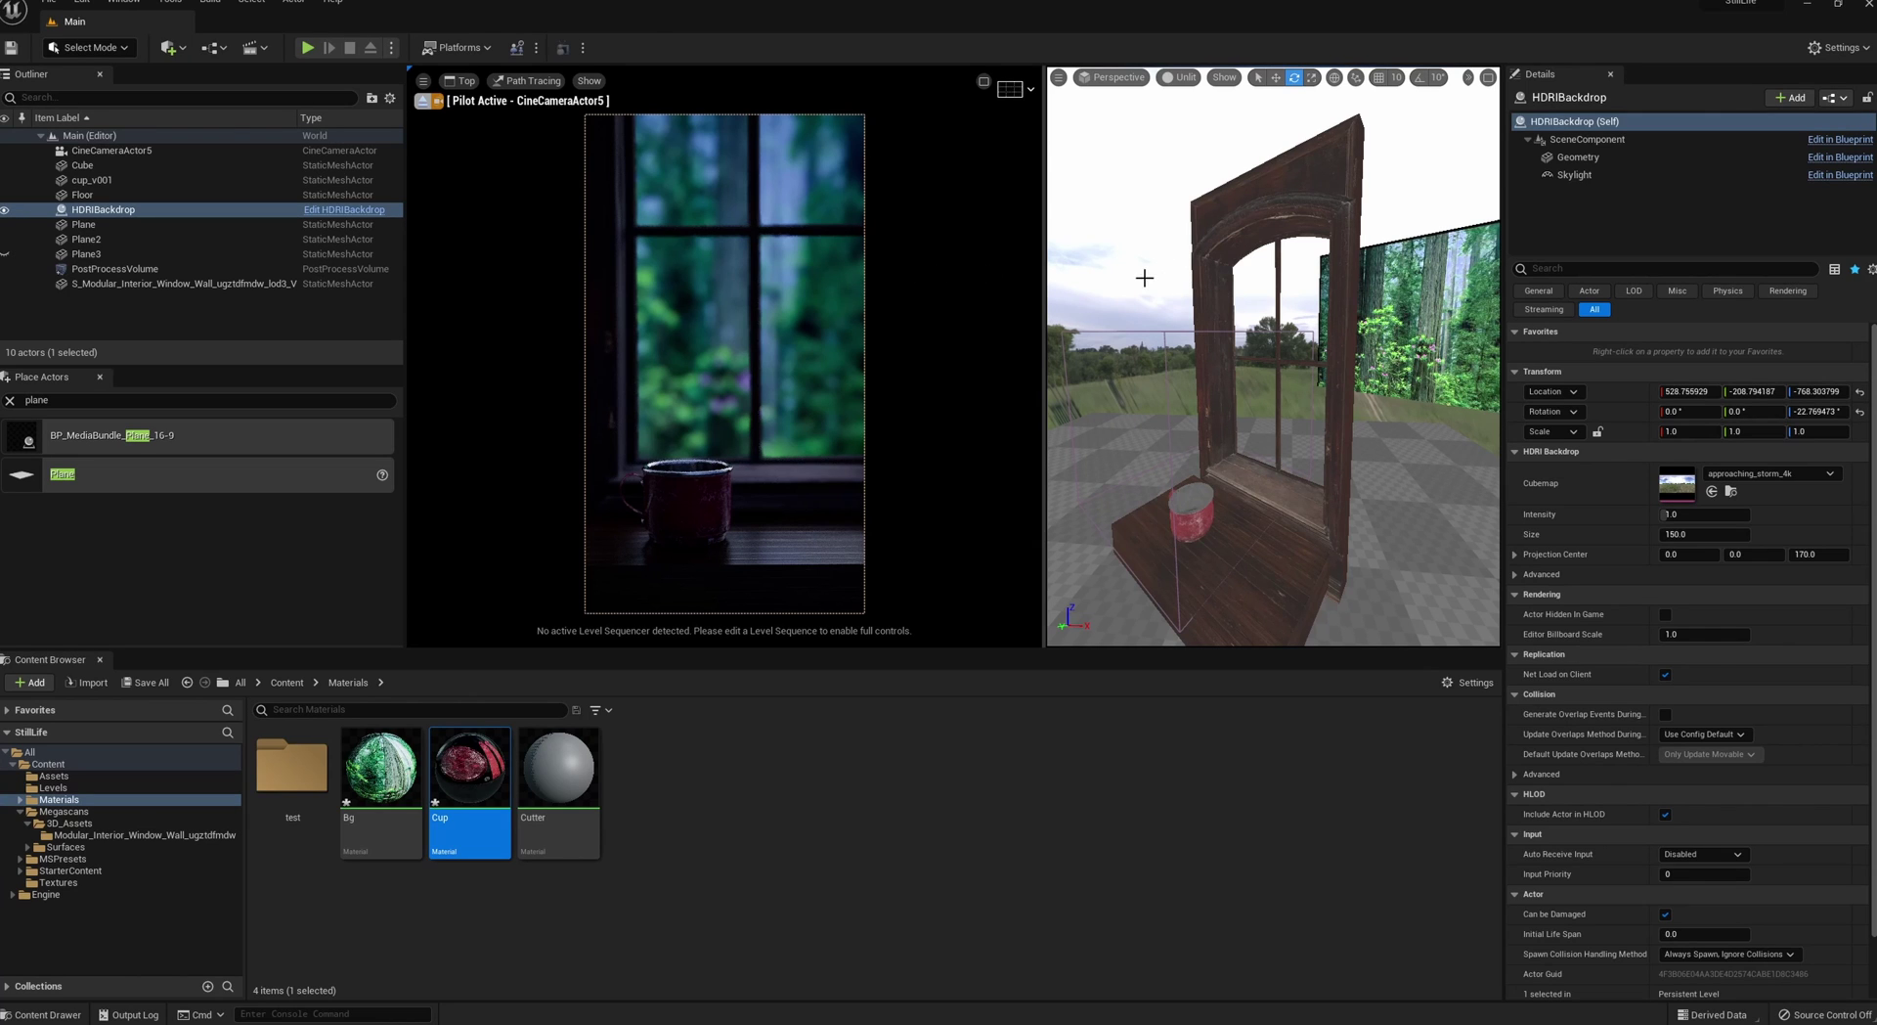
# - Add a new plane near the window and set its X rotation to 90° so it stands upright
pyautogui.moveTo(1145, 277); pyautogui.dragTo(1134, 268, button='middle')
pyautogui.moveTo(117, 477)
pyautogui.mouseDown()
pyautogui.moveTo(1226, 474)
pyautogui.moveTo(1369, 519)
pyautogui.mouseUp()
pyautogui.click(1691, 411)
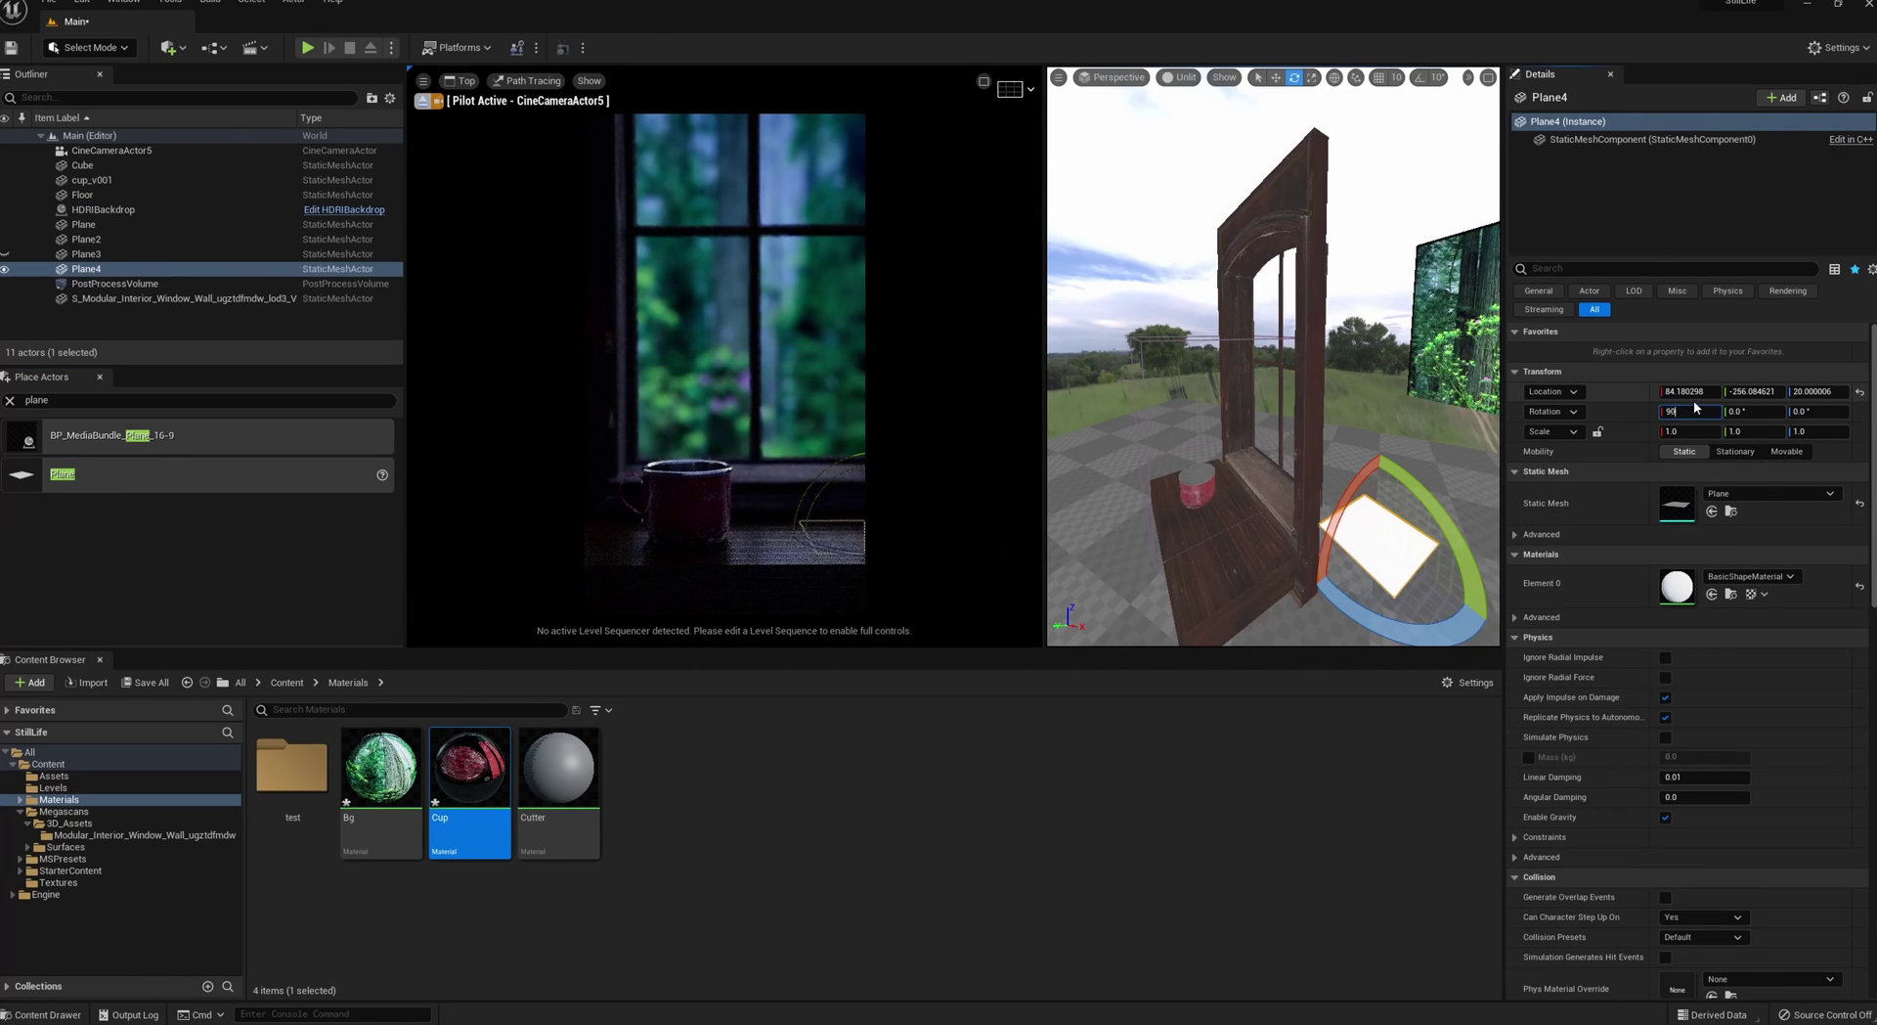
pyautogui.write('90')
pyautogui.press('Return')
# - Move the new plane just behind the window and scale it to about 2.35 by 3.18 to cover the opening
pyautogui.press('w')
pyautogui.keyDown('alt'); pyautogui.moveTo(1387, 536); pyautogui.dragTo(1277, 498); pyautogui.keyUp('alt')
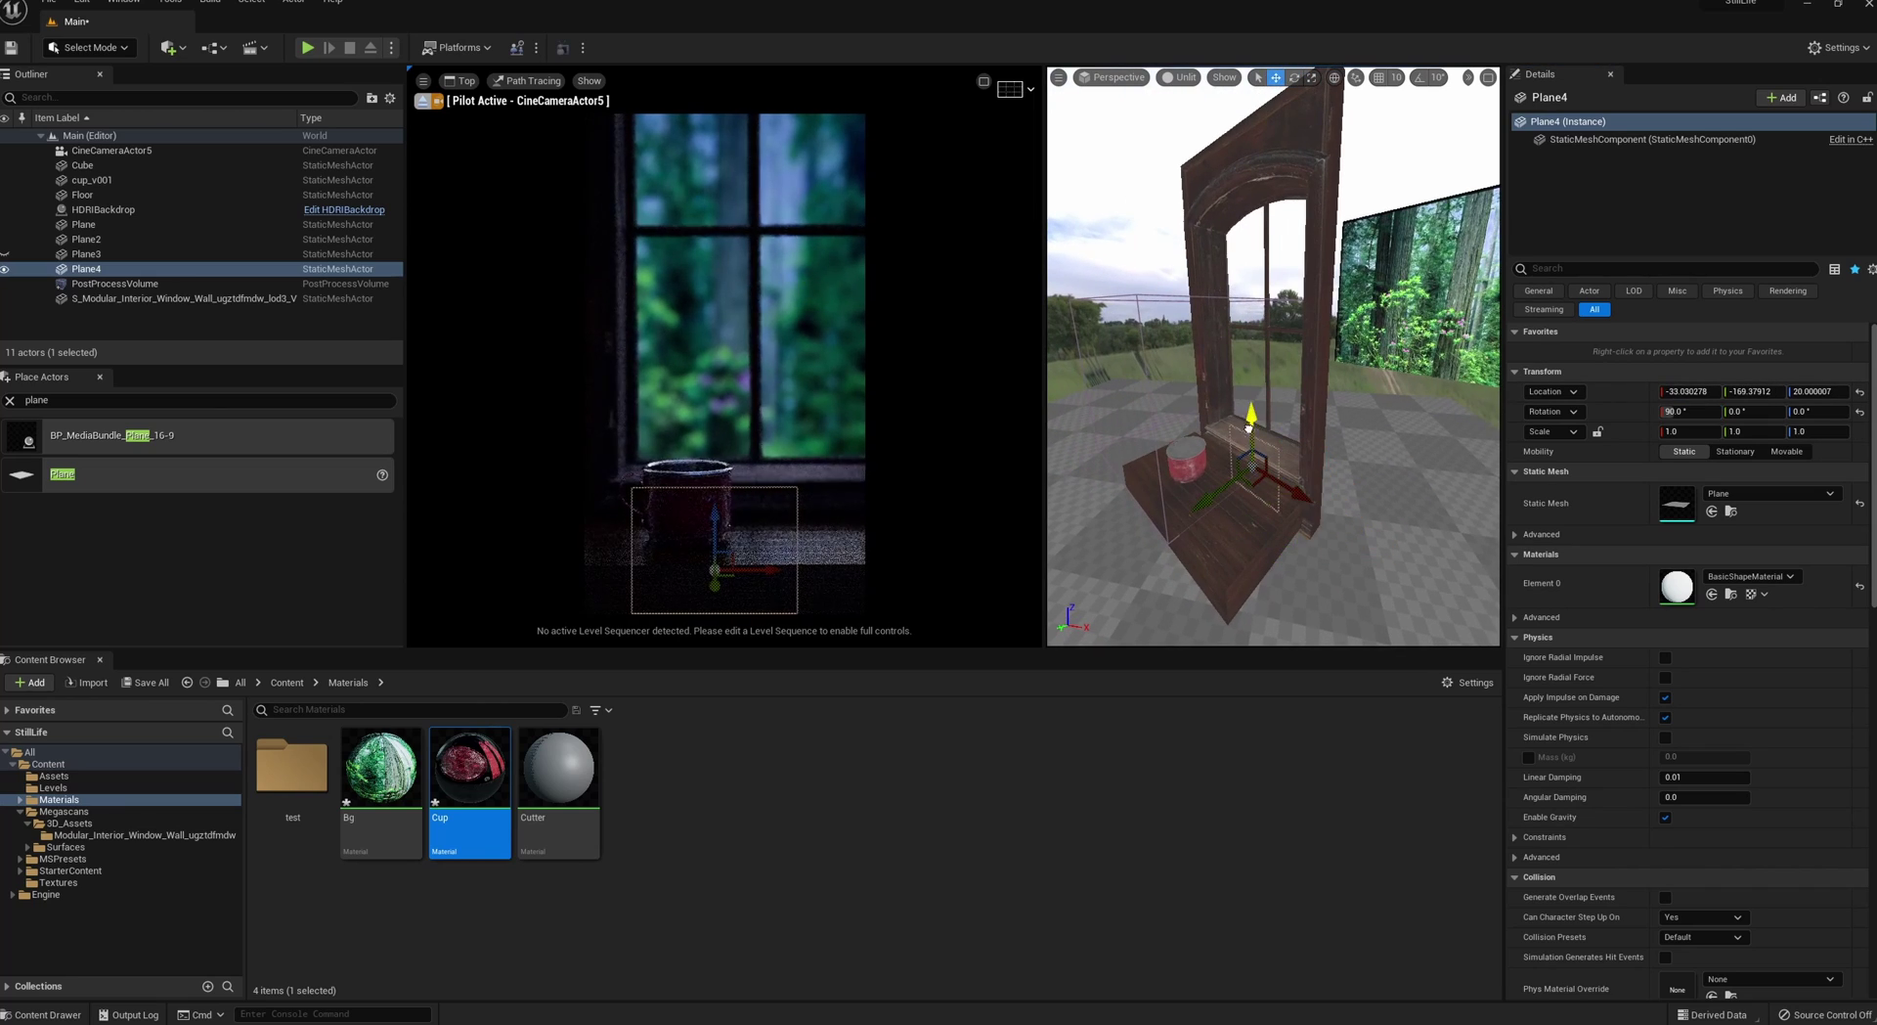
pyautogui.moveTo(1252, 427); pyautogui.dragTo(1209, 463)
pyautogui.press('r')
pyautogui.press('w')
pyautogui.moveTo(1253, 359); pyautogui.dragTo(1253, 295)
pyautogui.press('r')
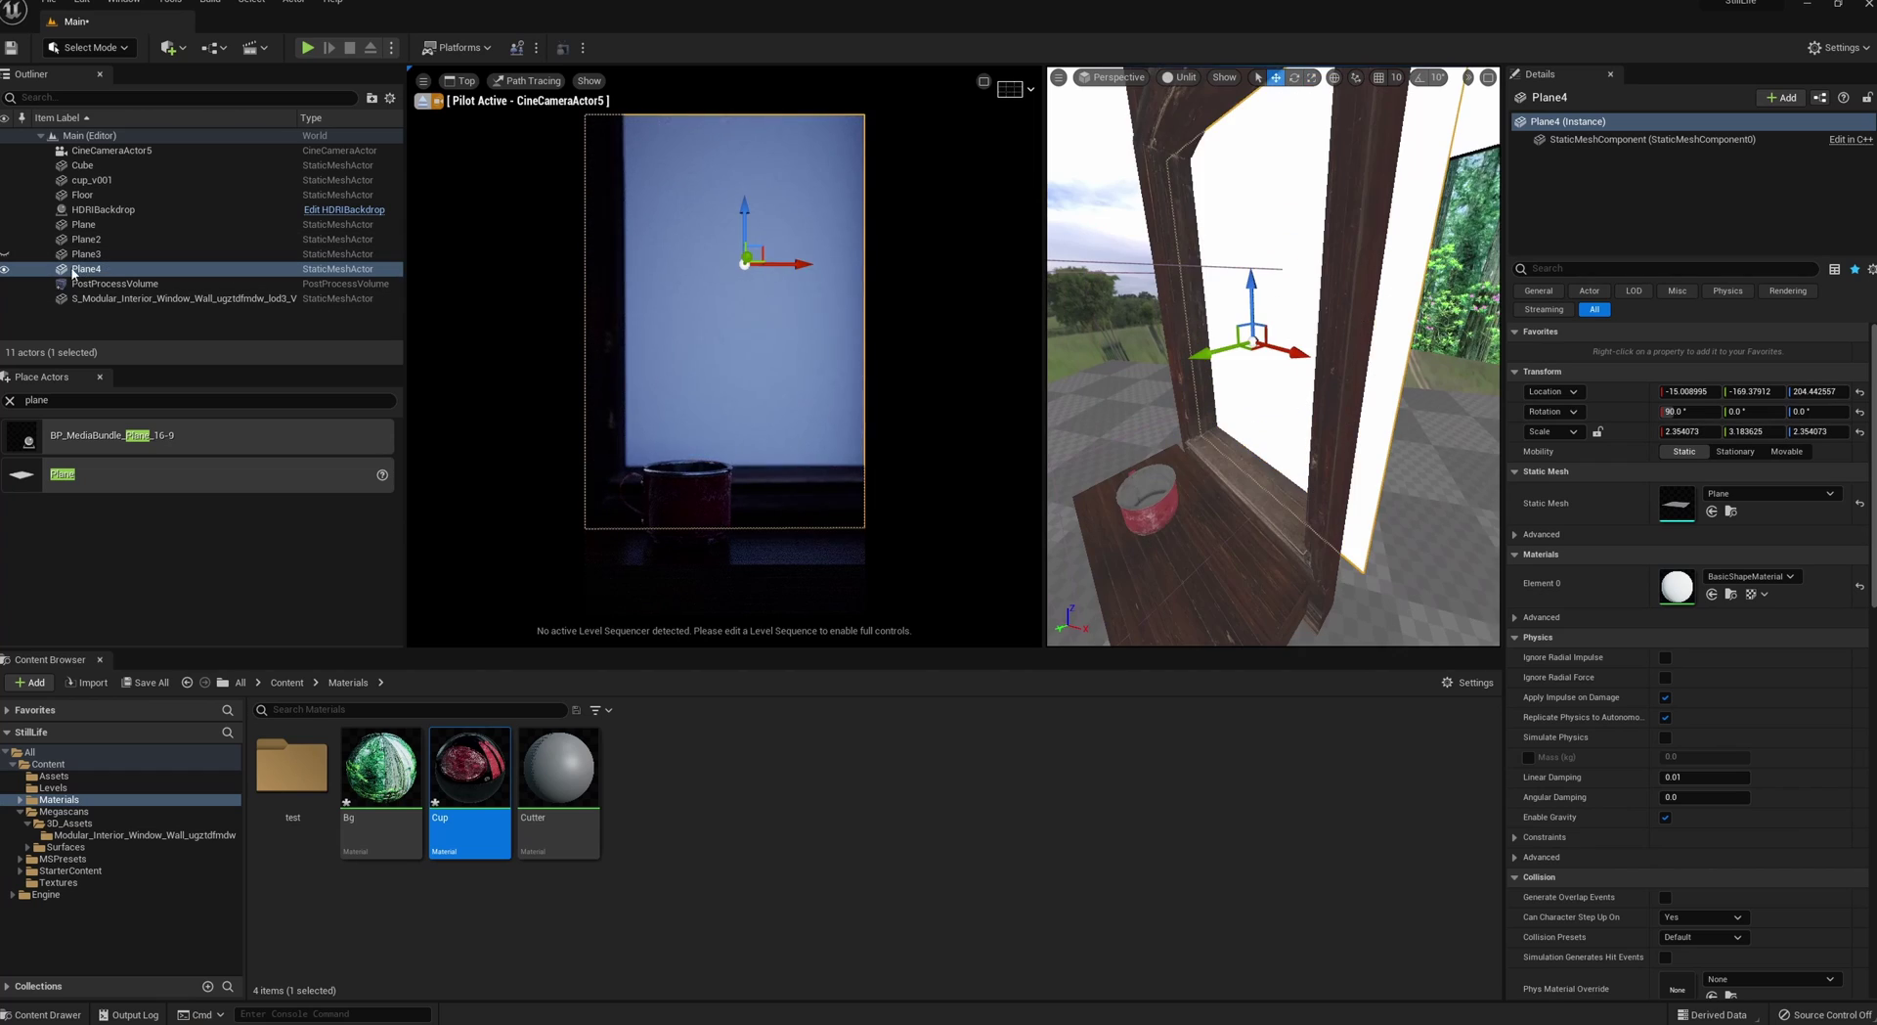
# - Rename the plane covering the window opening as WindowDirt
pyautogui.doubleClick(84, 270)
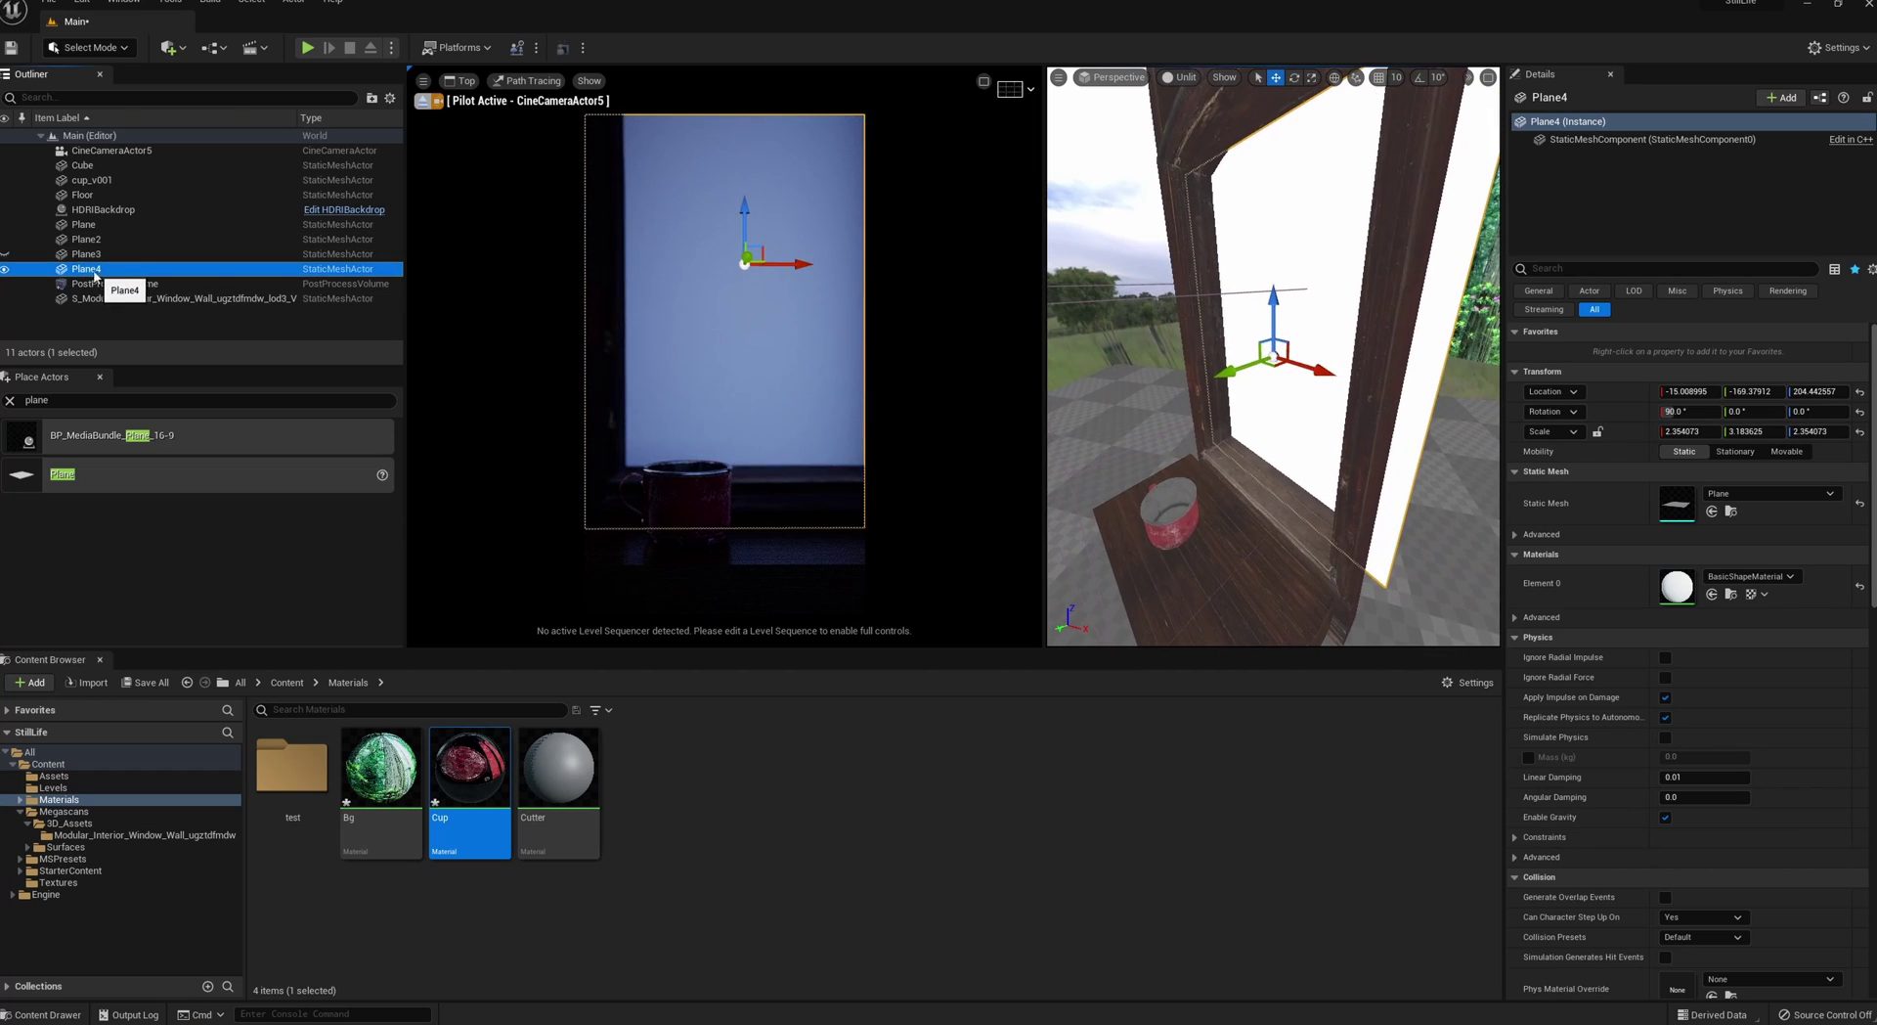
pyautogui.rightClick(85, 269)
pyautogui.click(147, 428)
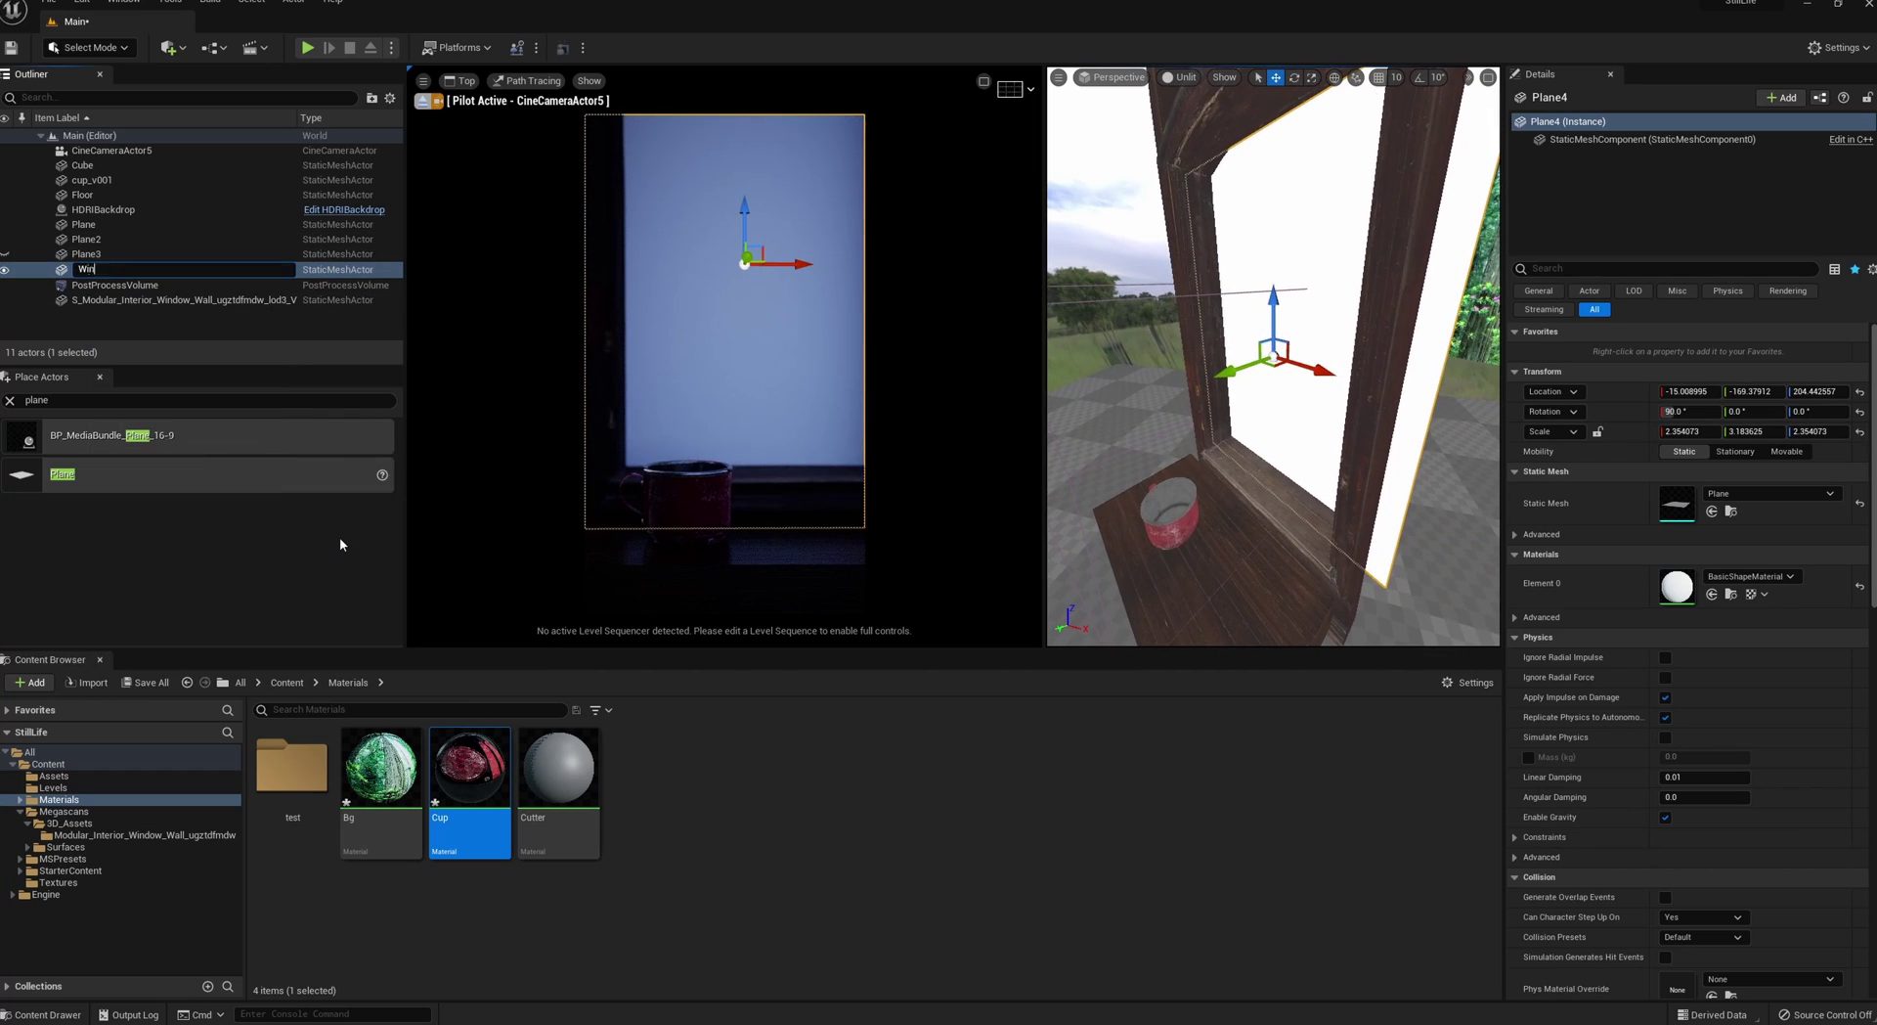
pyautogui.write('WindowDir')
pyautogui.write('t')
pyautogui.press('Return')
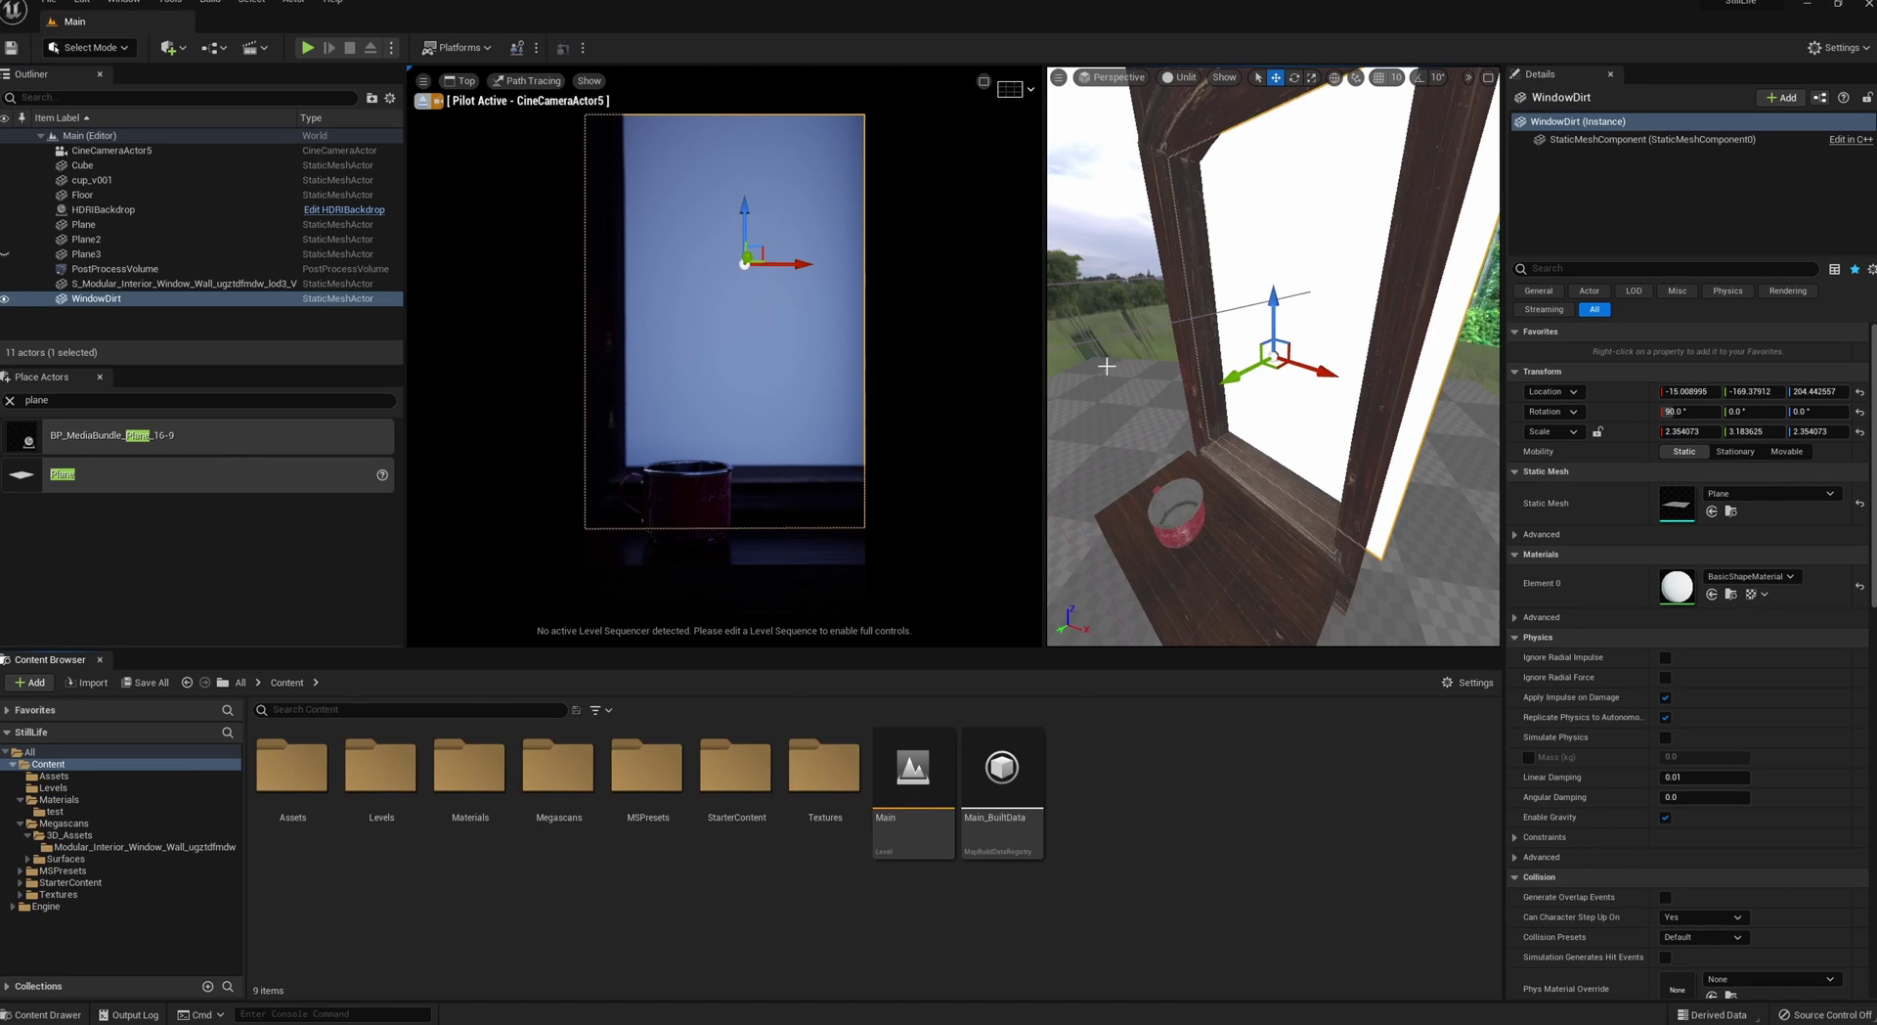
# - Import the dirt01 image into the Textures folder
pyautogui.keyDown('alt'); pyautogui.moveTo(1096, 363); pyautogui.dragTo(1141, 399); pyautogui.keyUp('alt')
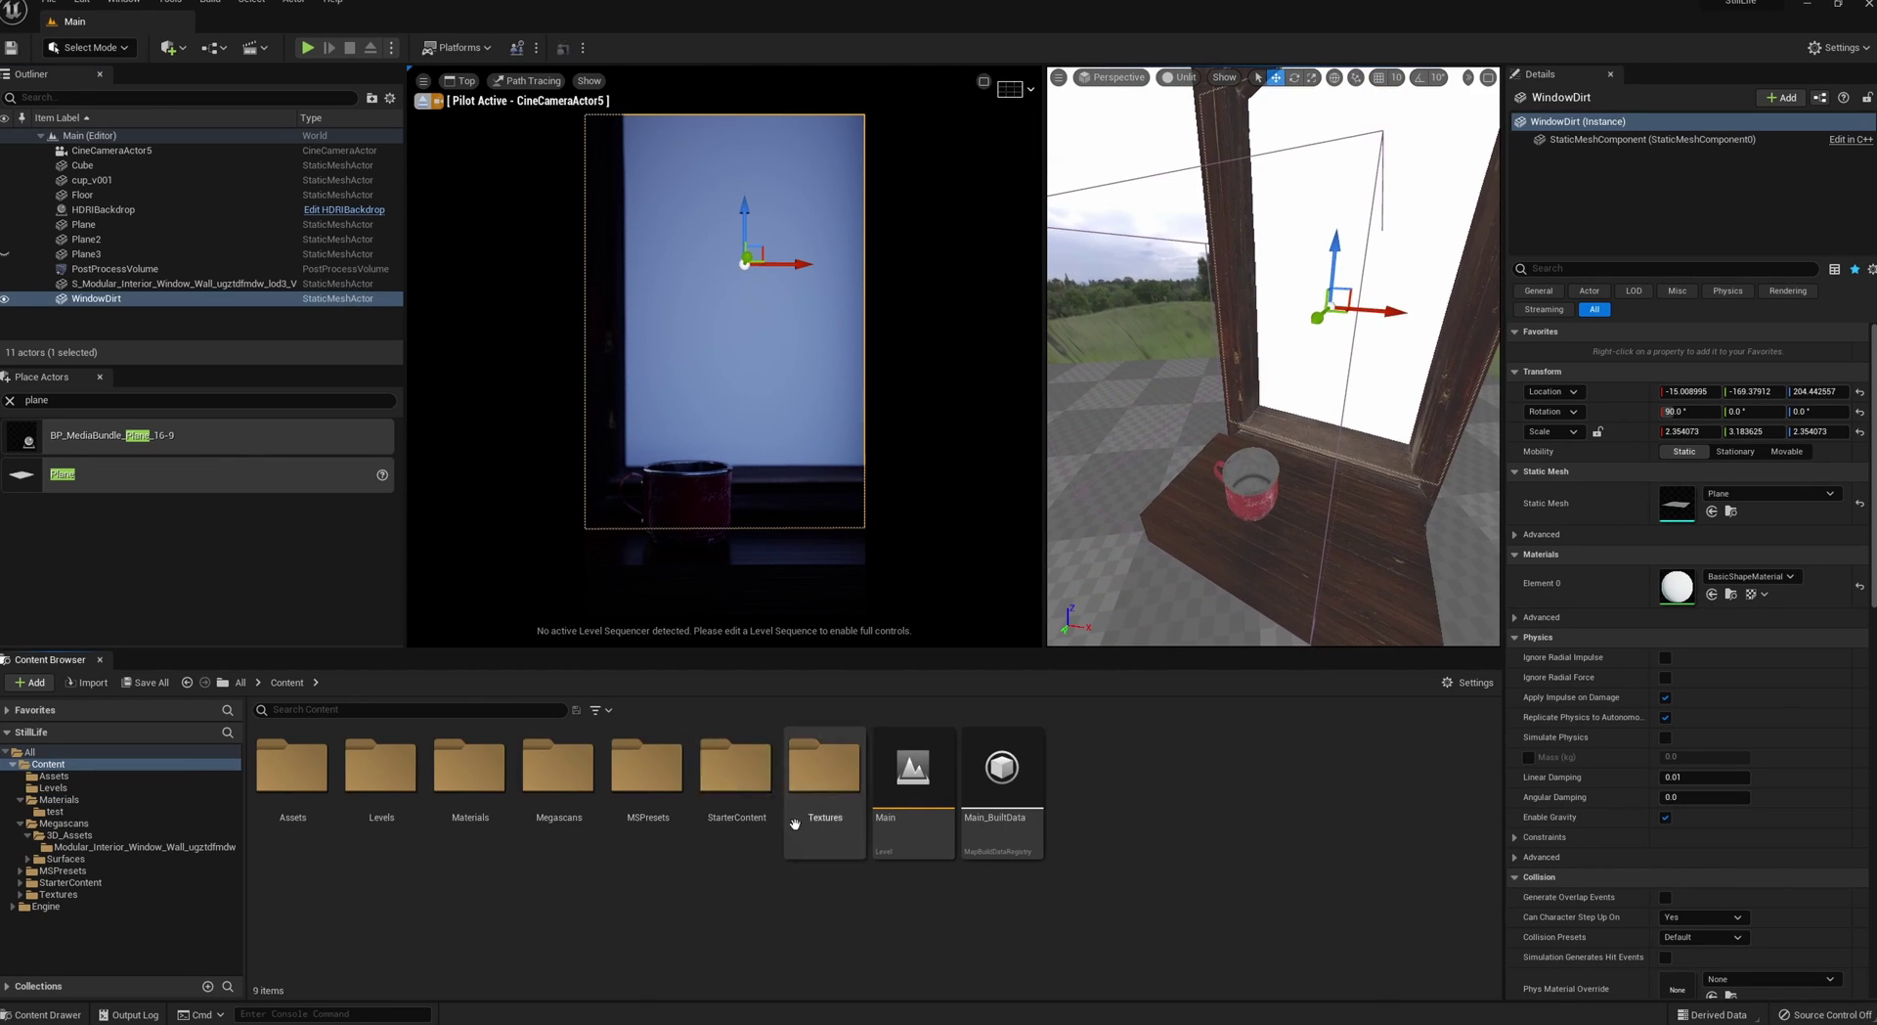
pyautogui.doubleClick(802, 787)
pyautogui.rightClick(1048, 921)
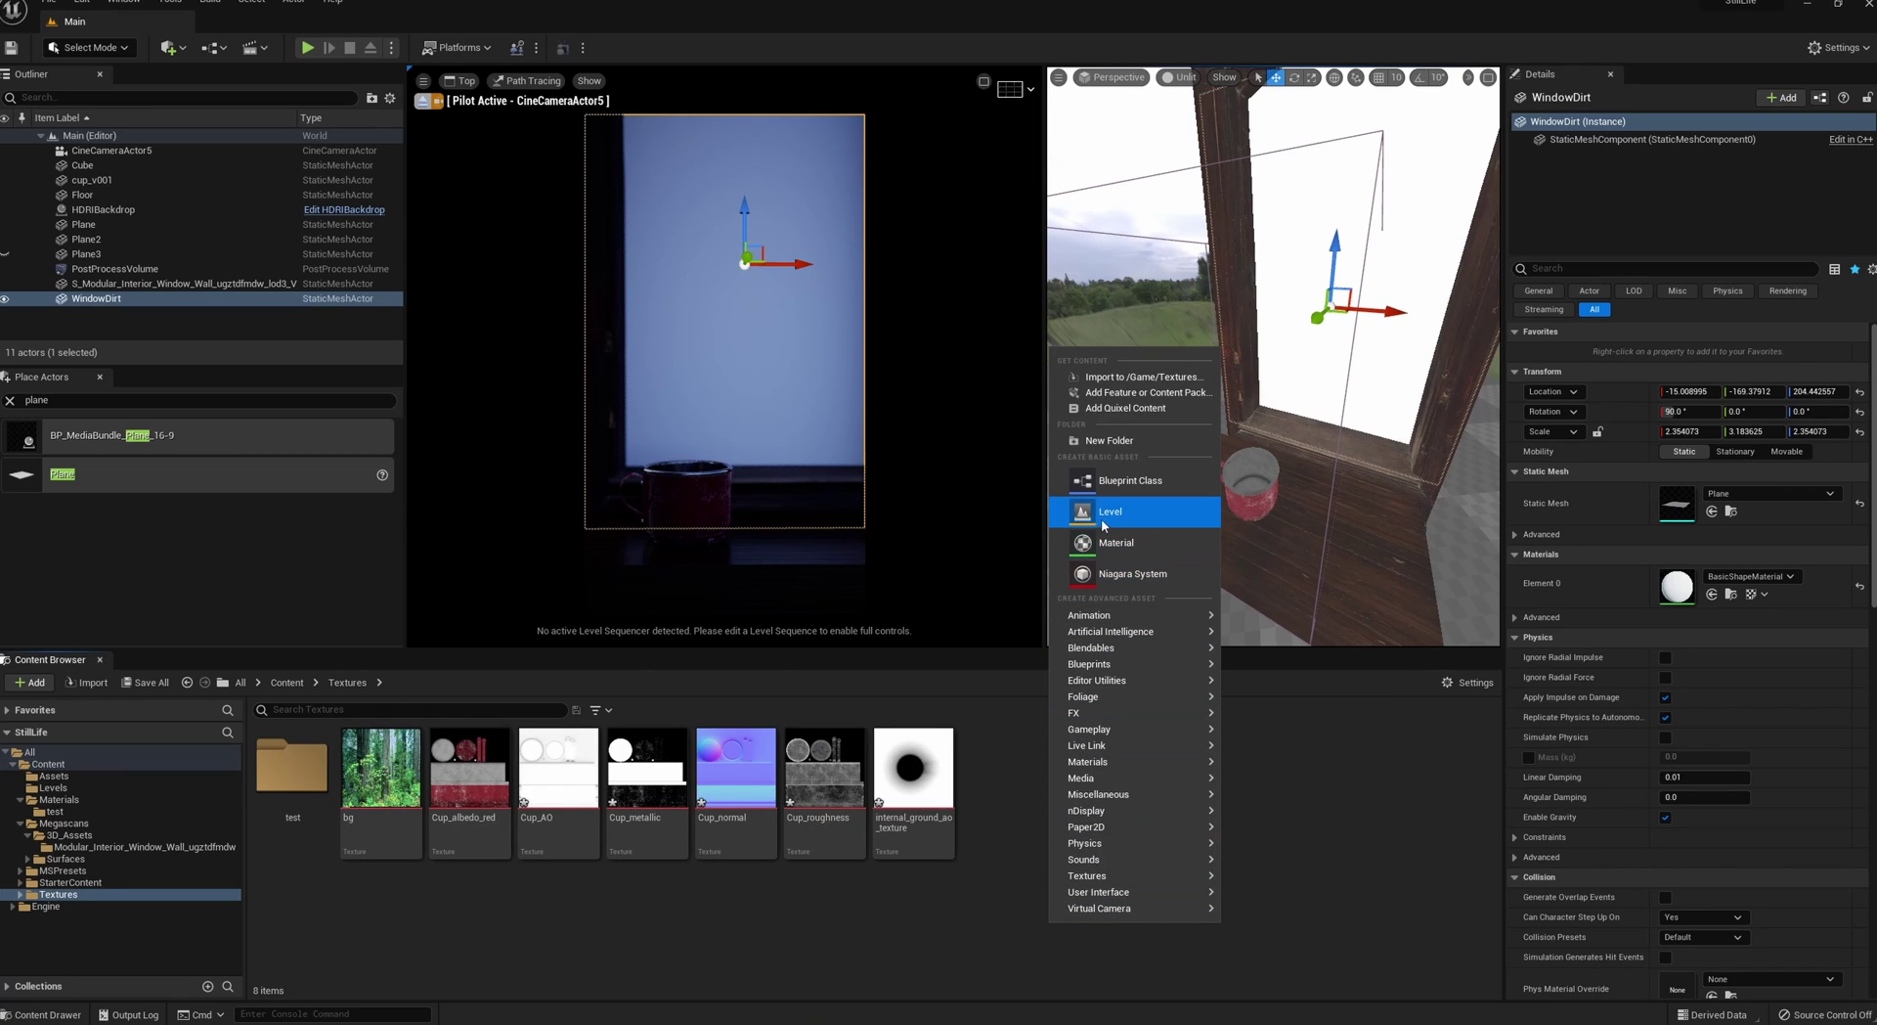
pyautogui.click(1134, 376)
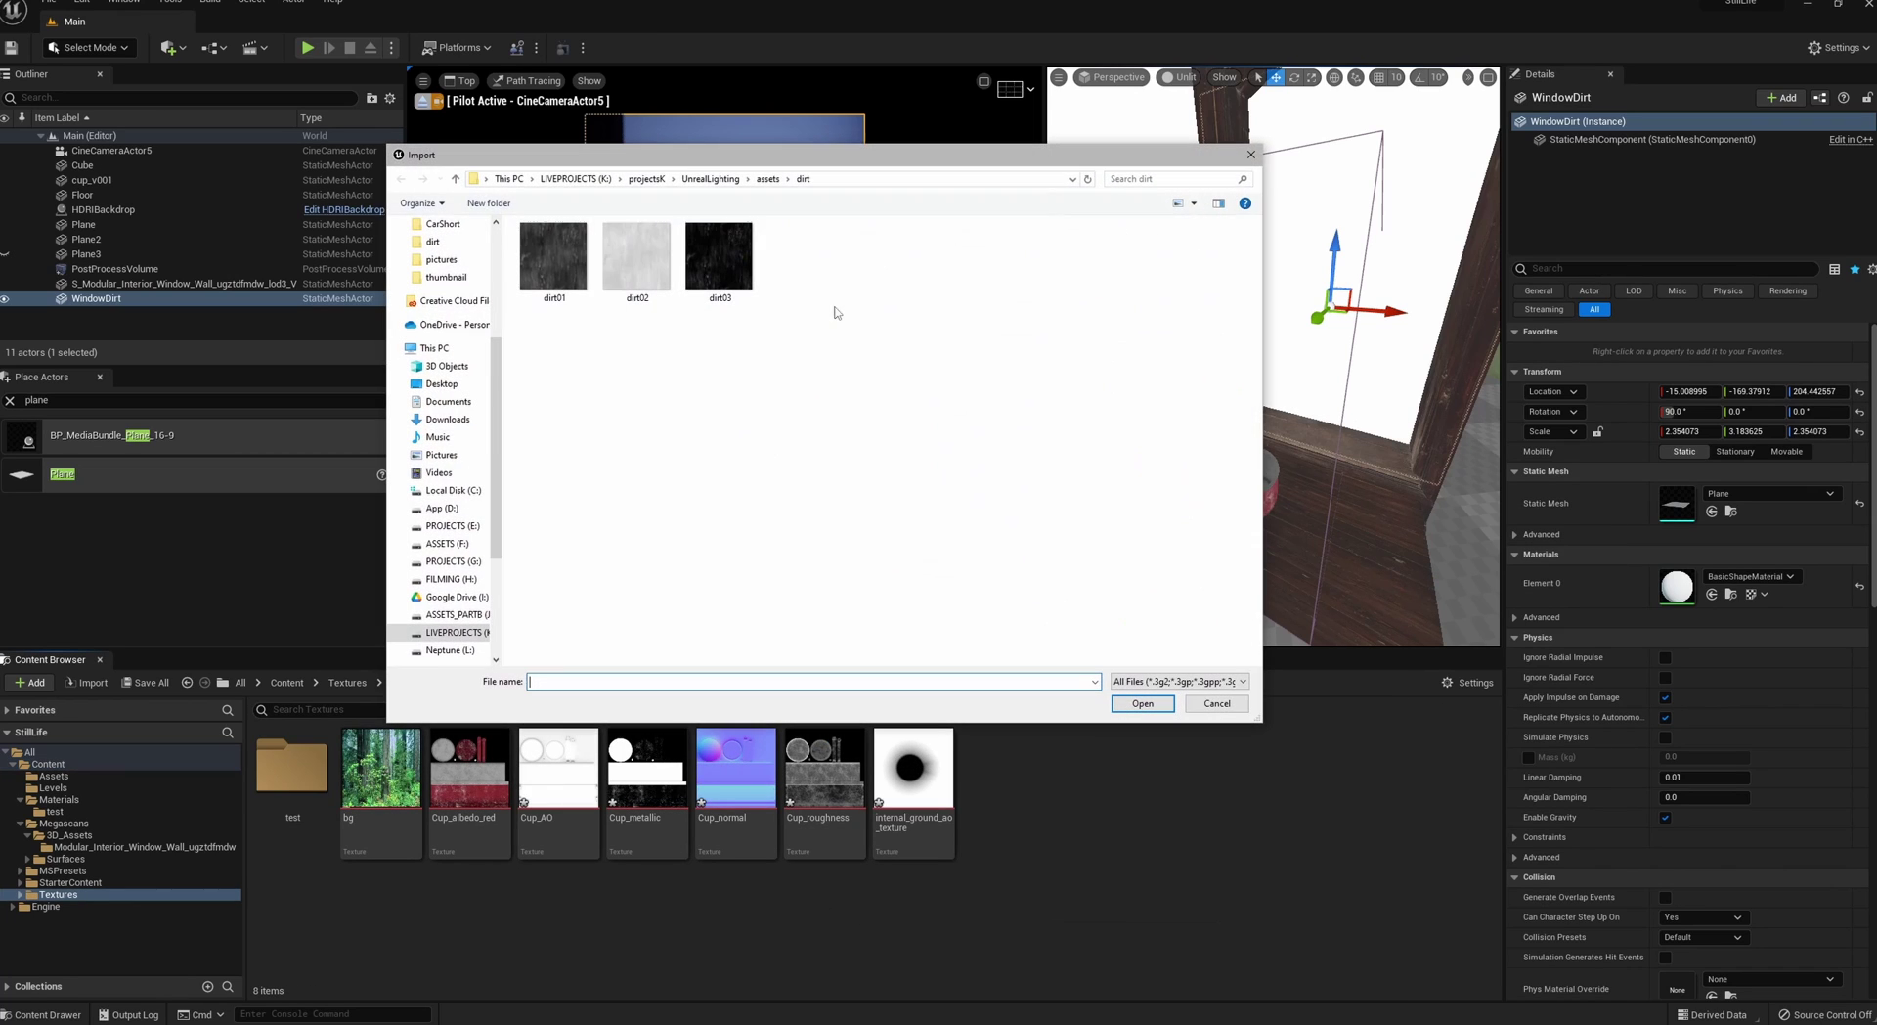
pyautogui.doubleClick(553, 257)
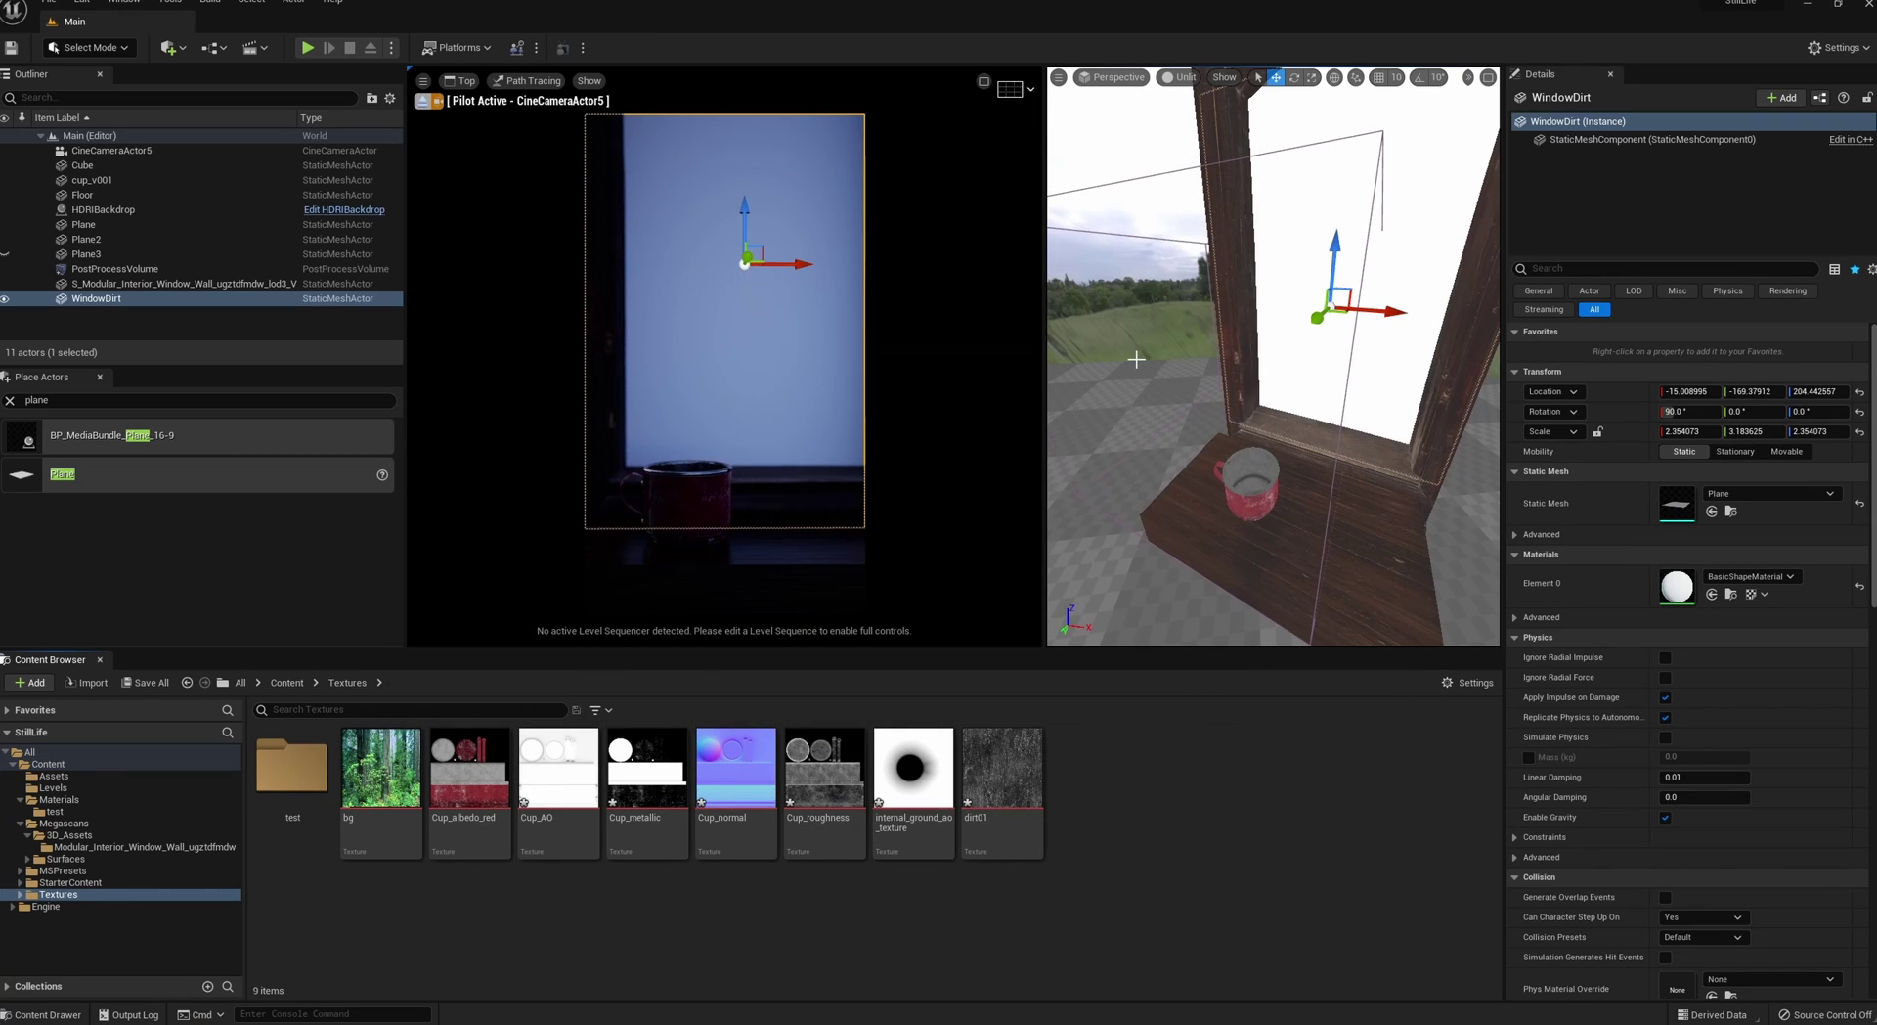
# - Create a material named WindowDirt in the Materials folder
pyautogui.click(286, 683)
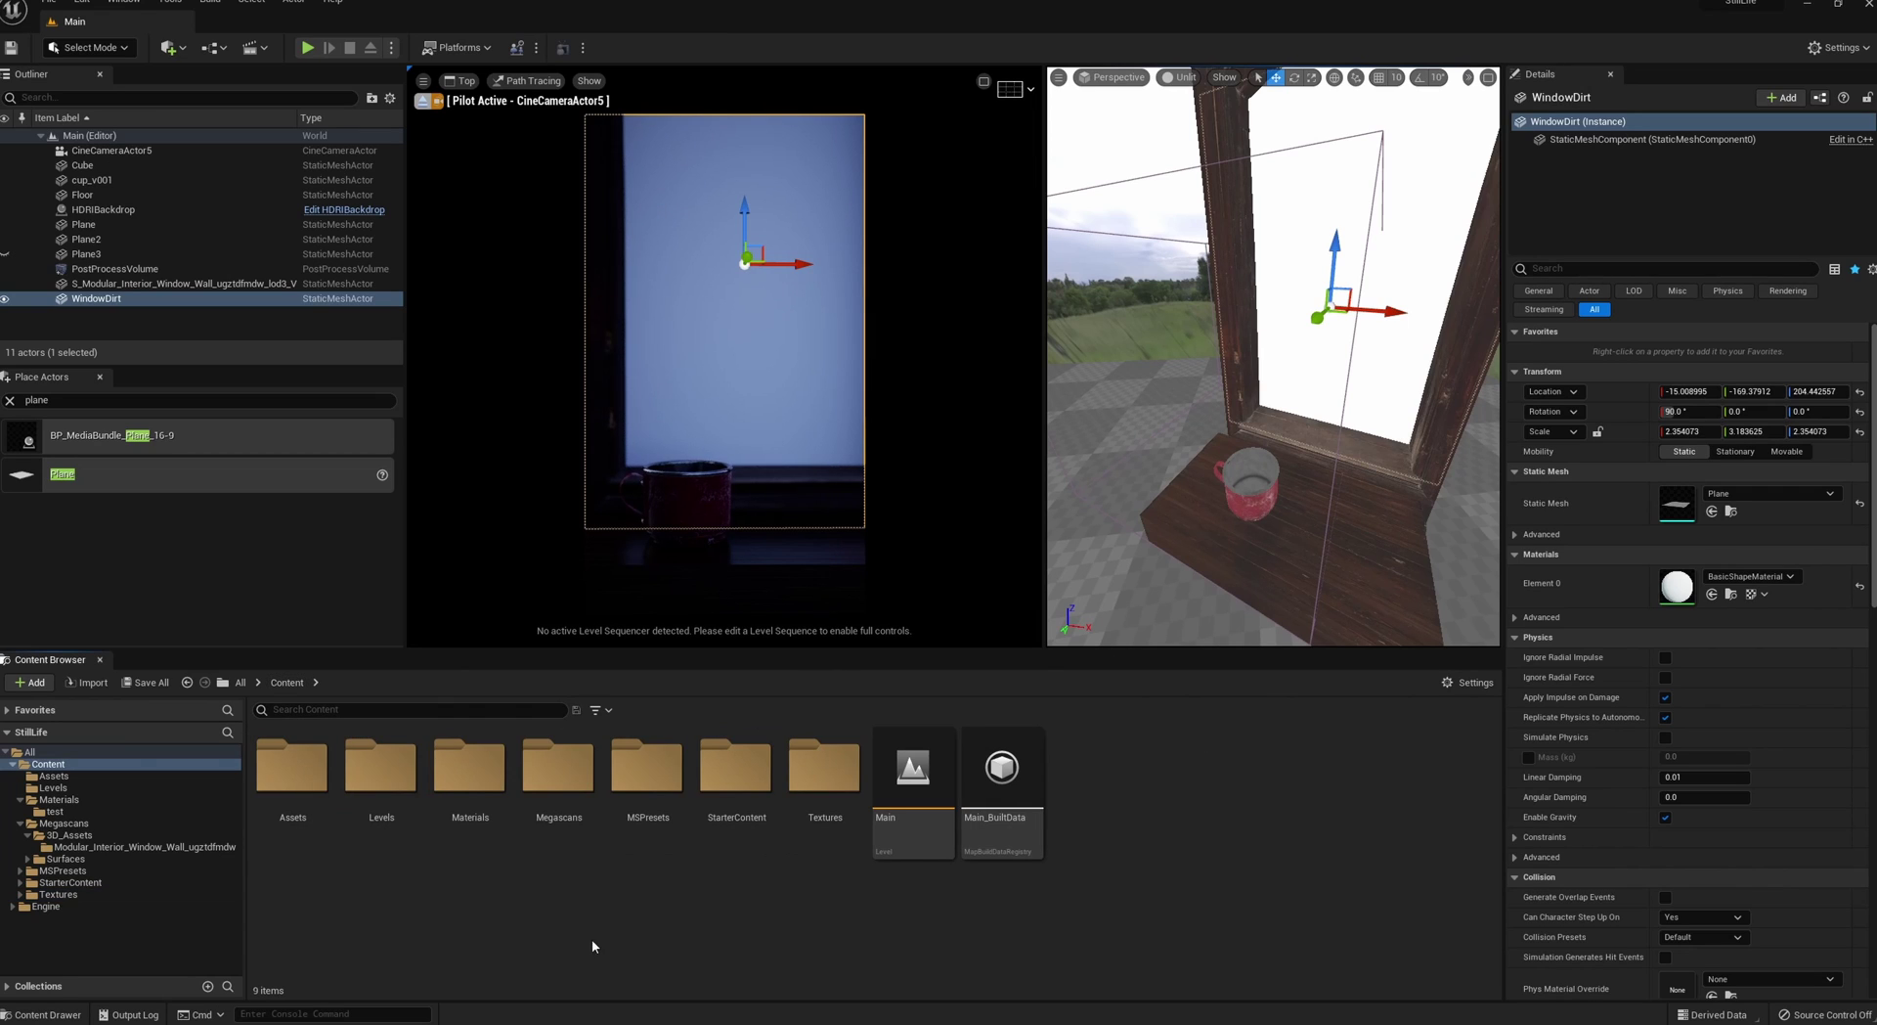
pyautogui.doubleClick(452, 821)
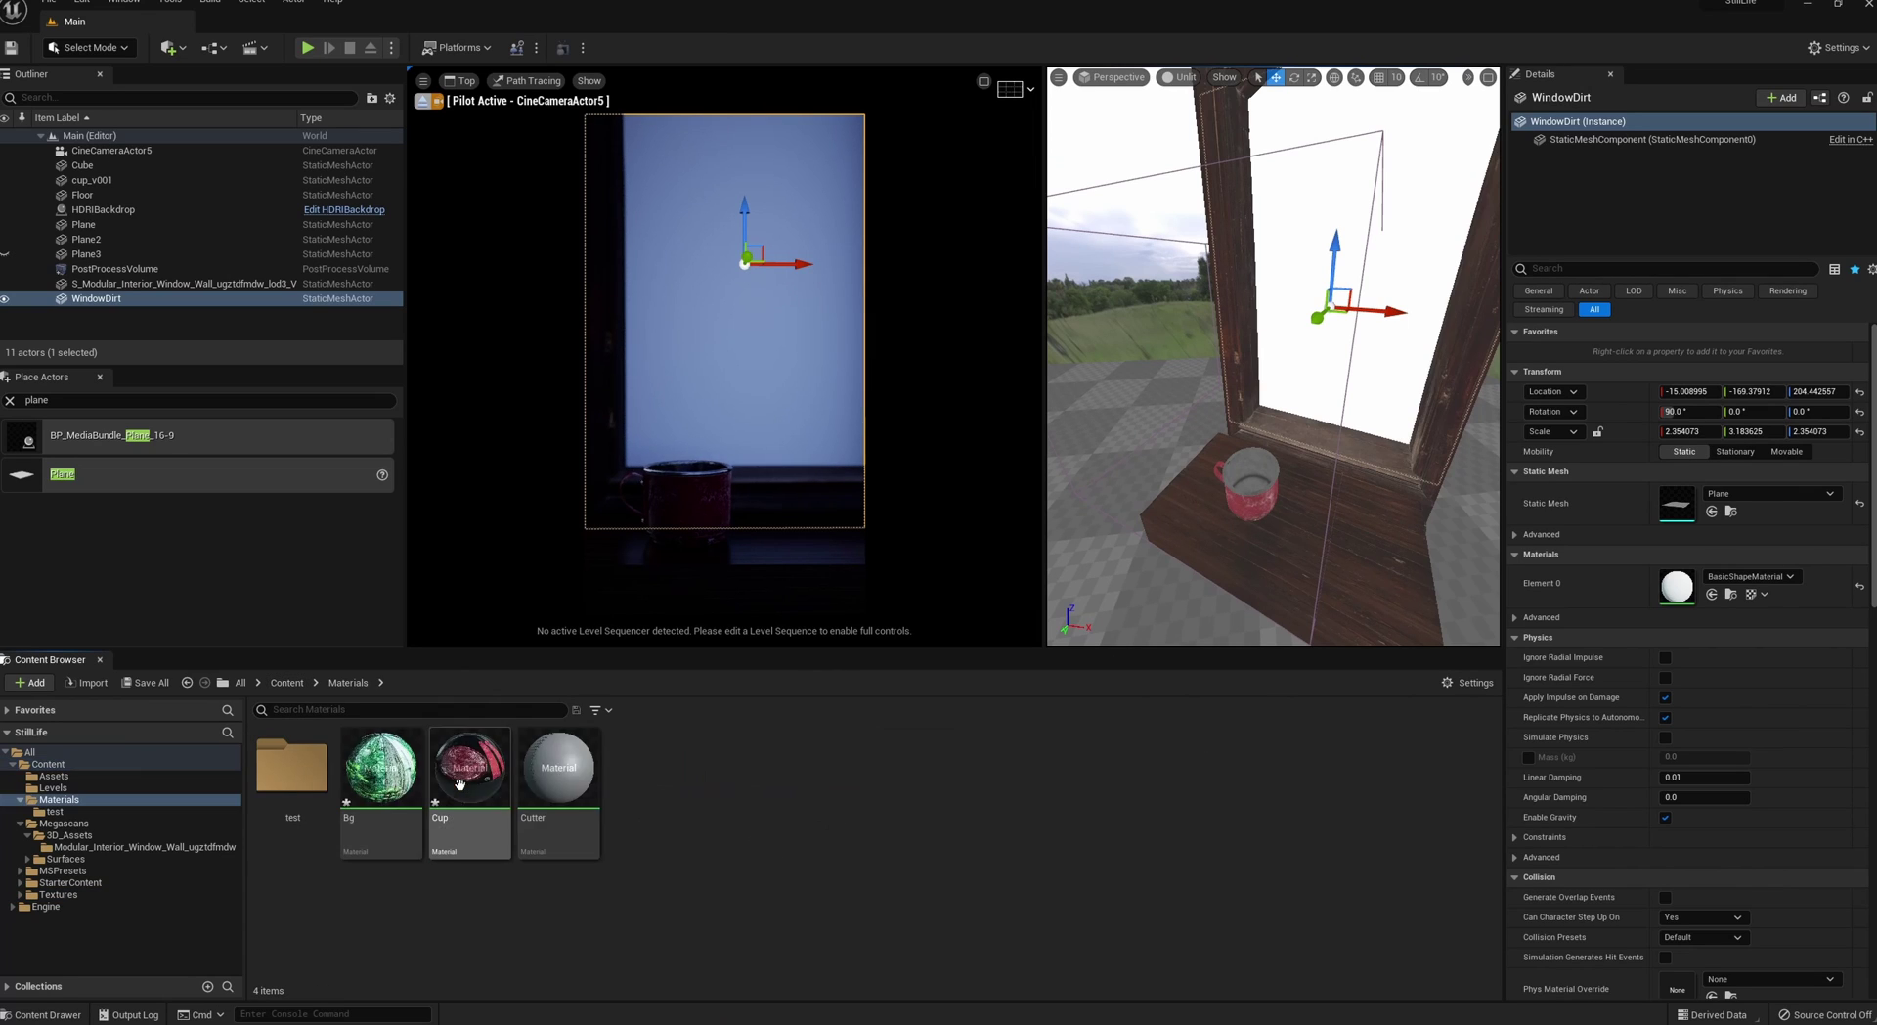
pyautogui.rightClick(885, 886)
pyautogui.click(958, 504)
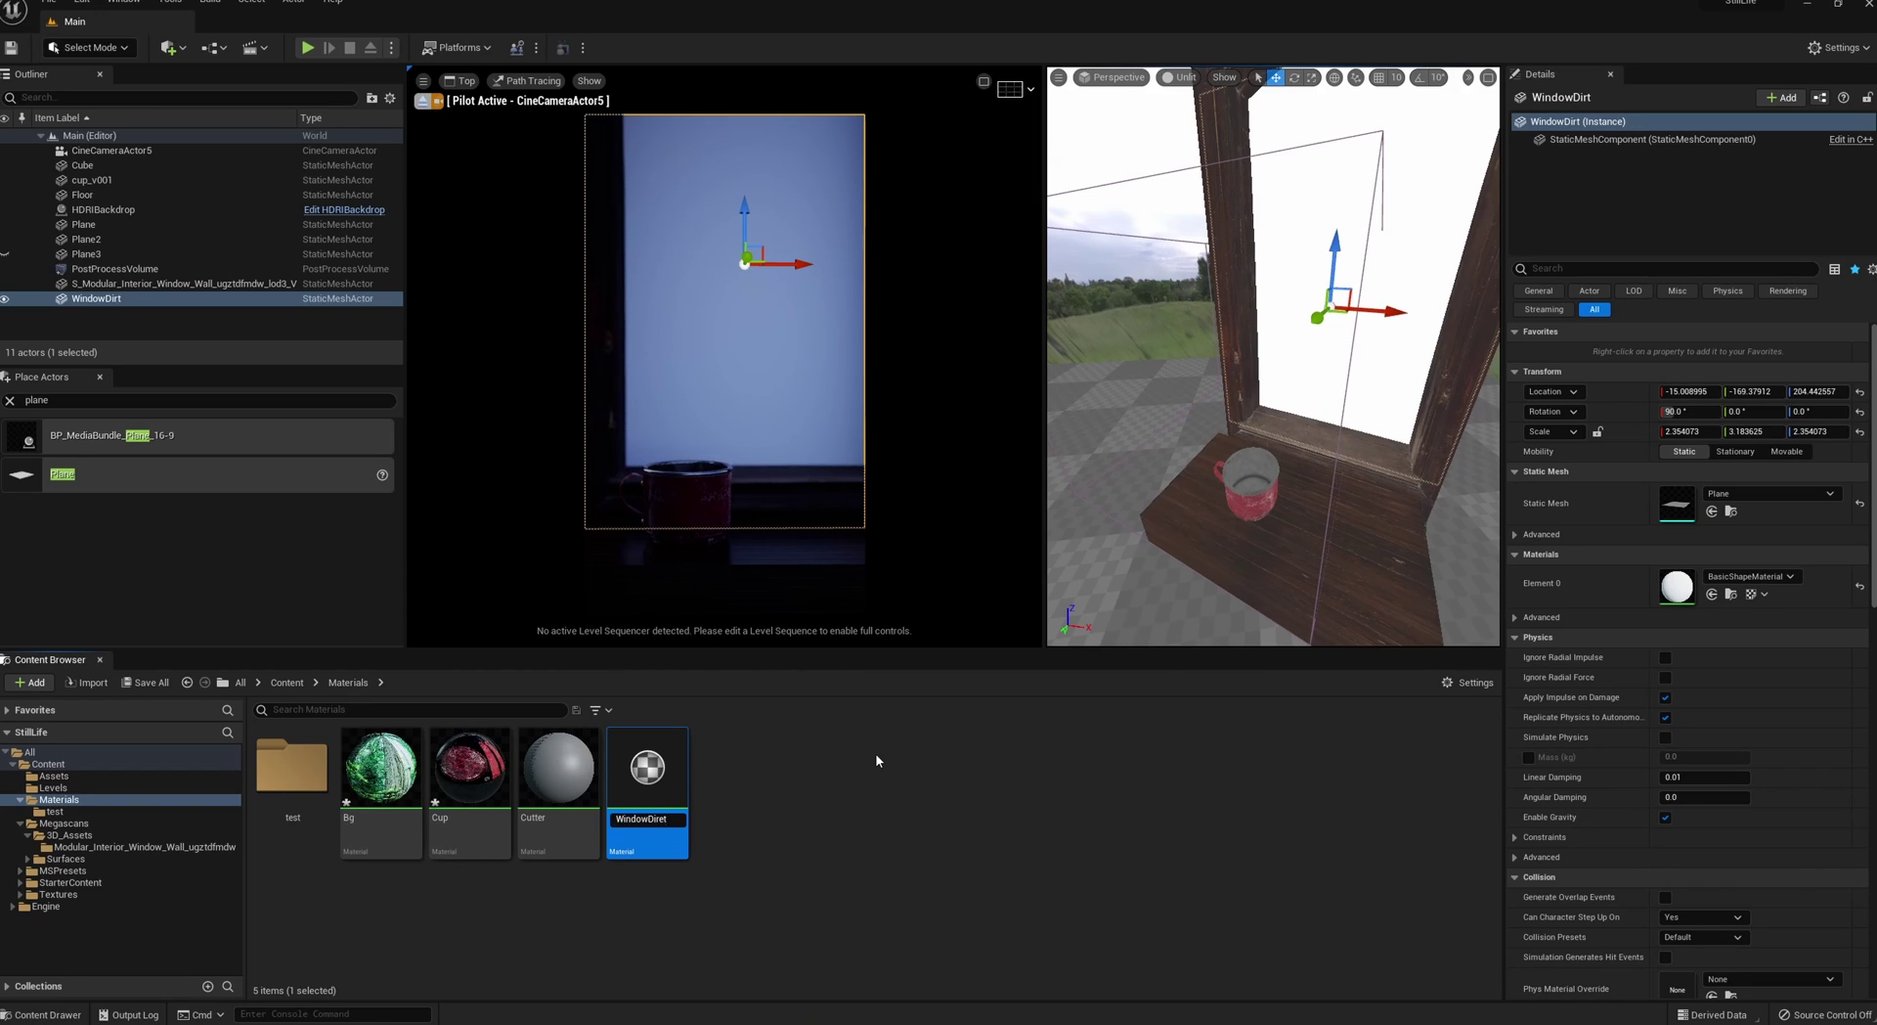
pyautogui.press('Return')
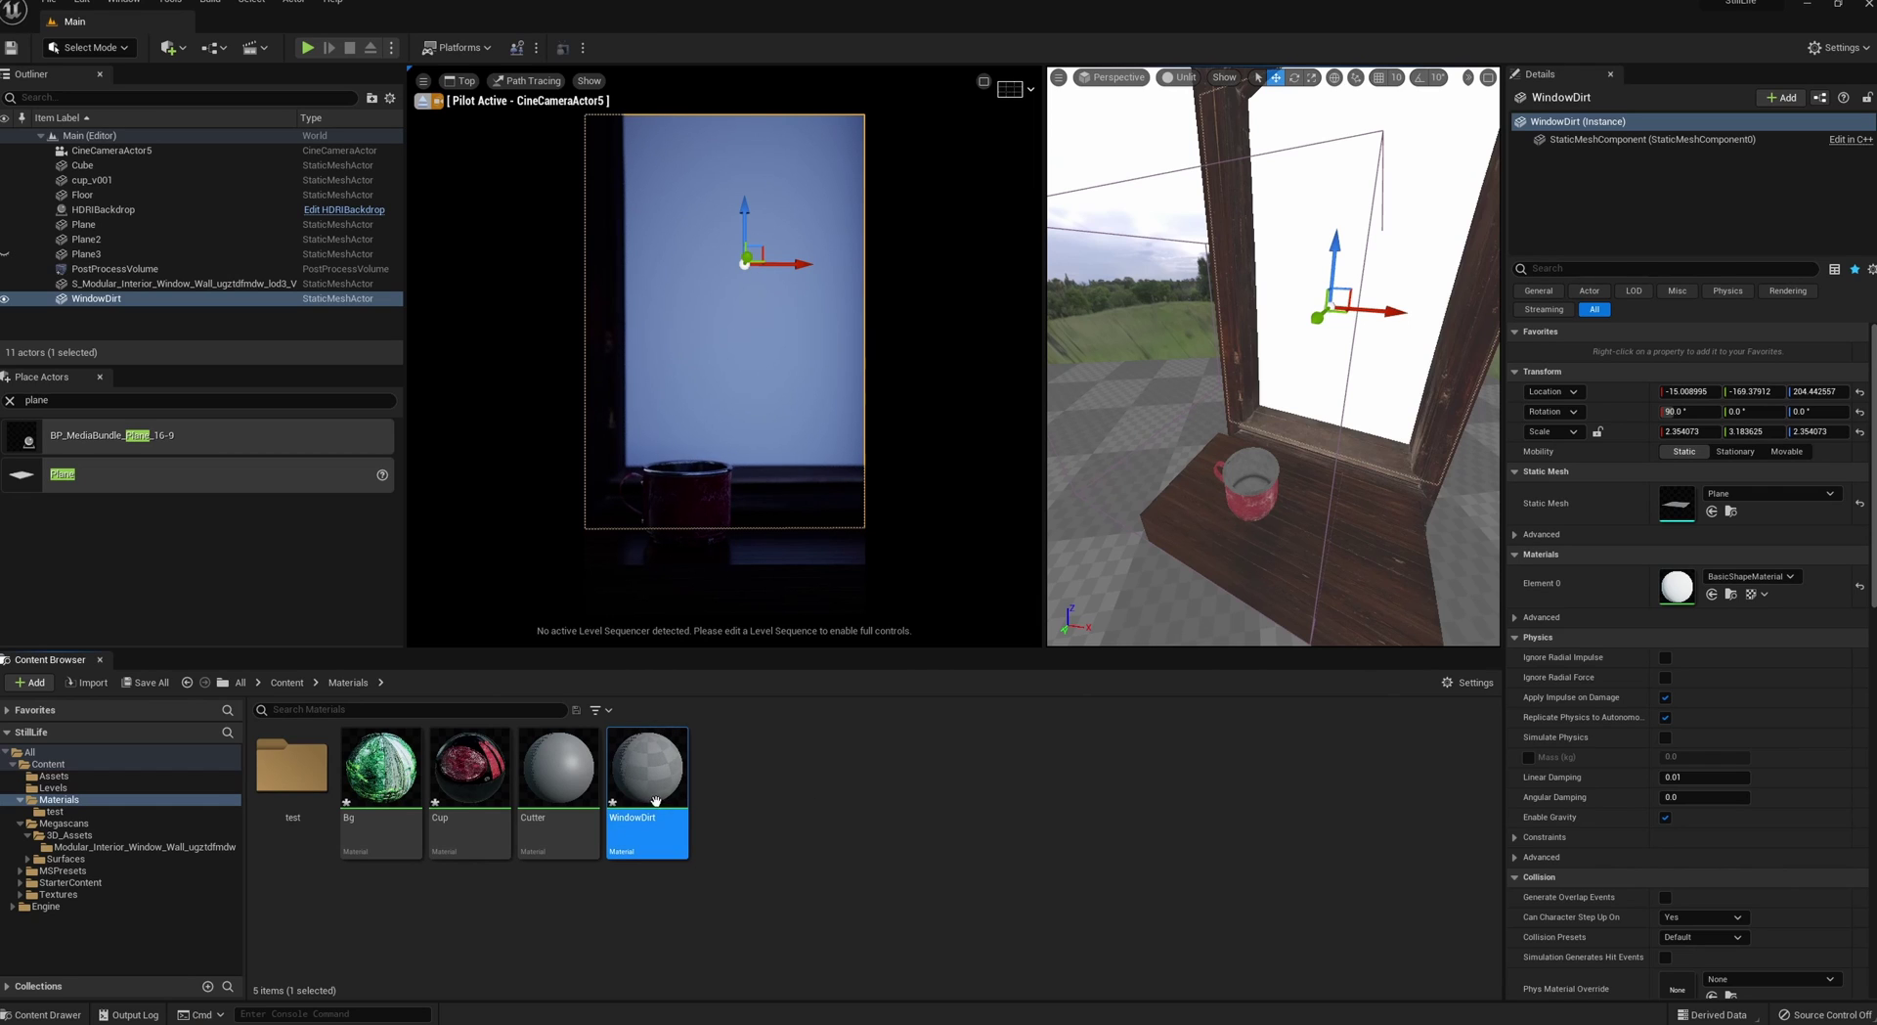
# - Open the WindowDirt material and add the dirt01 texture to its graph as a Texture Sample beside the result node
pyautogui.doubleClick(647, 782)
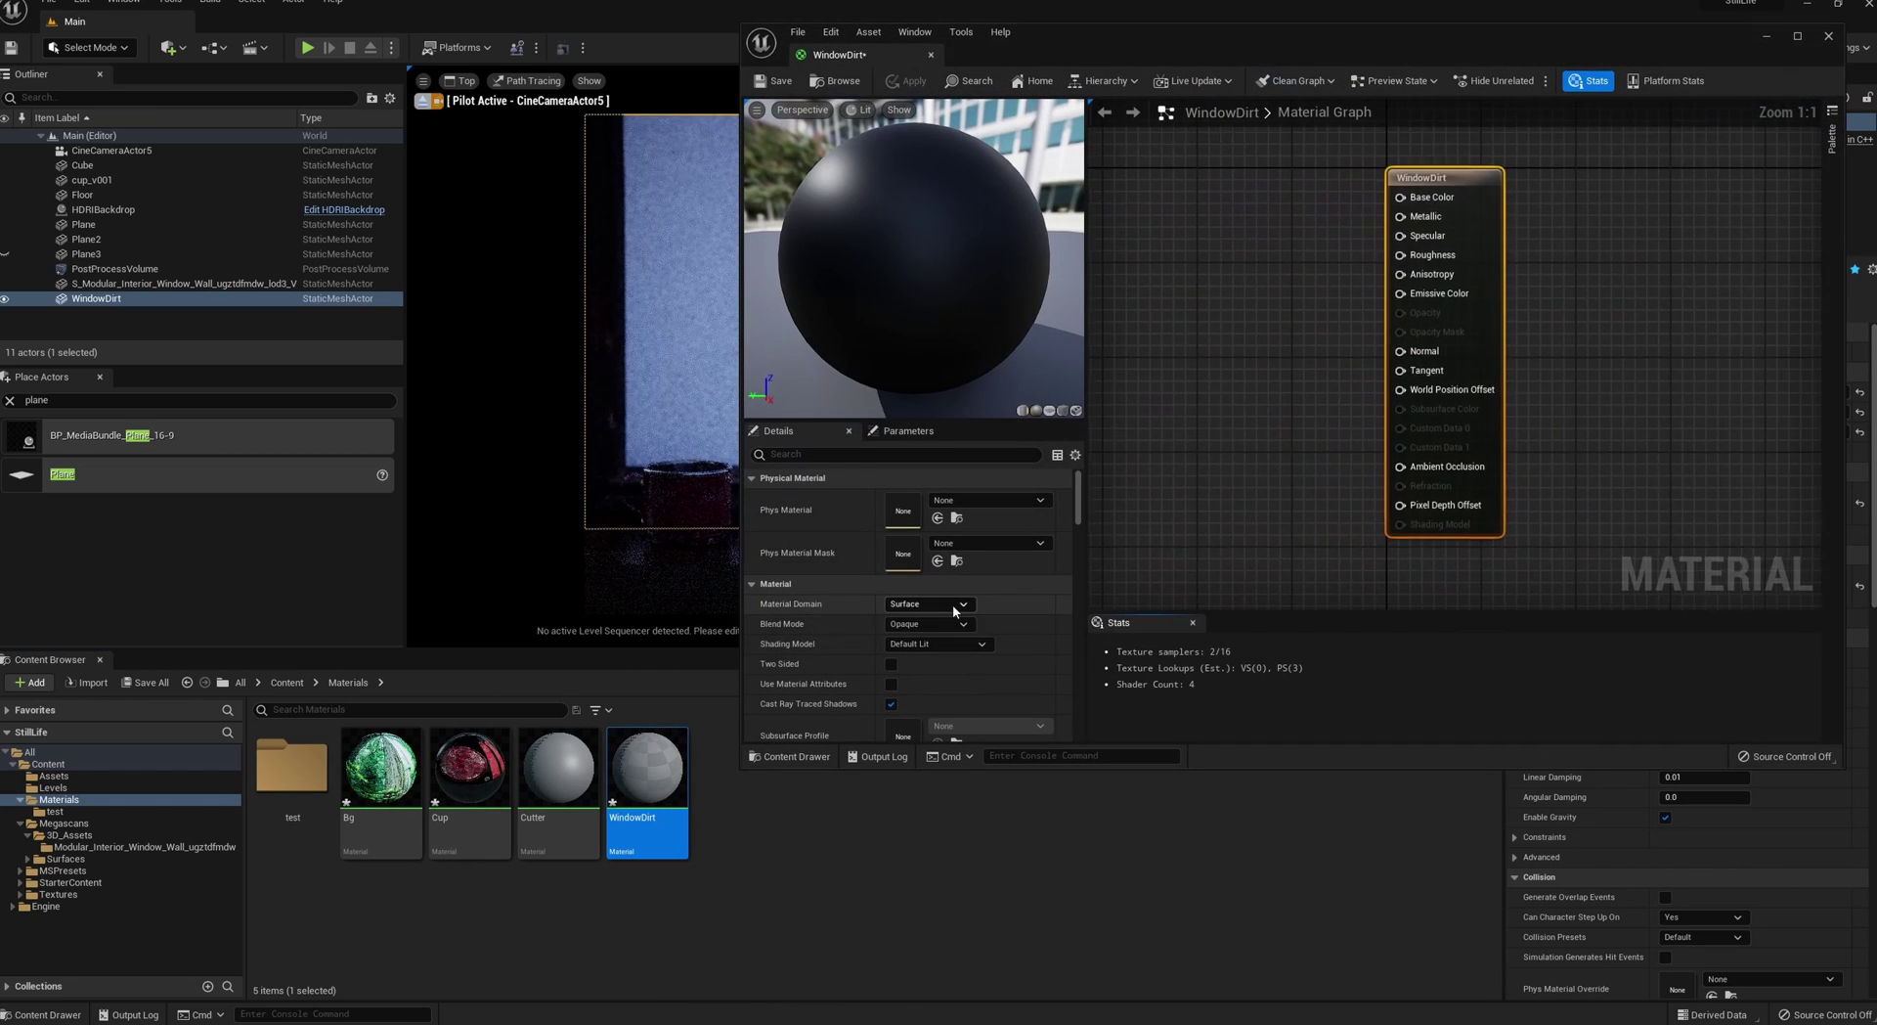
pyautogui.click(286, 681)
pyautogui.doubleClick(823, 772)
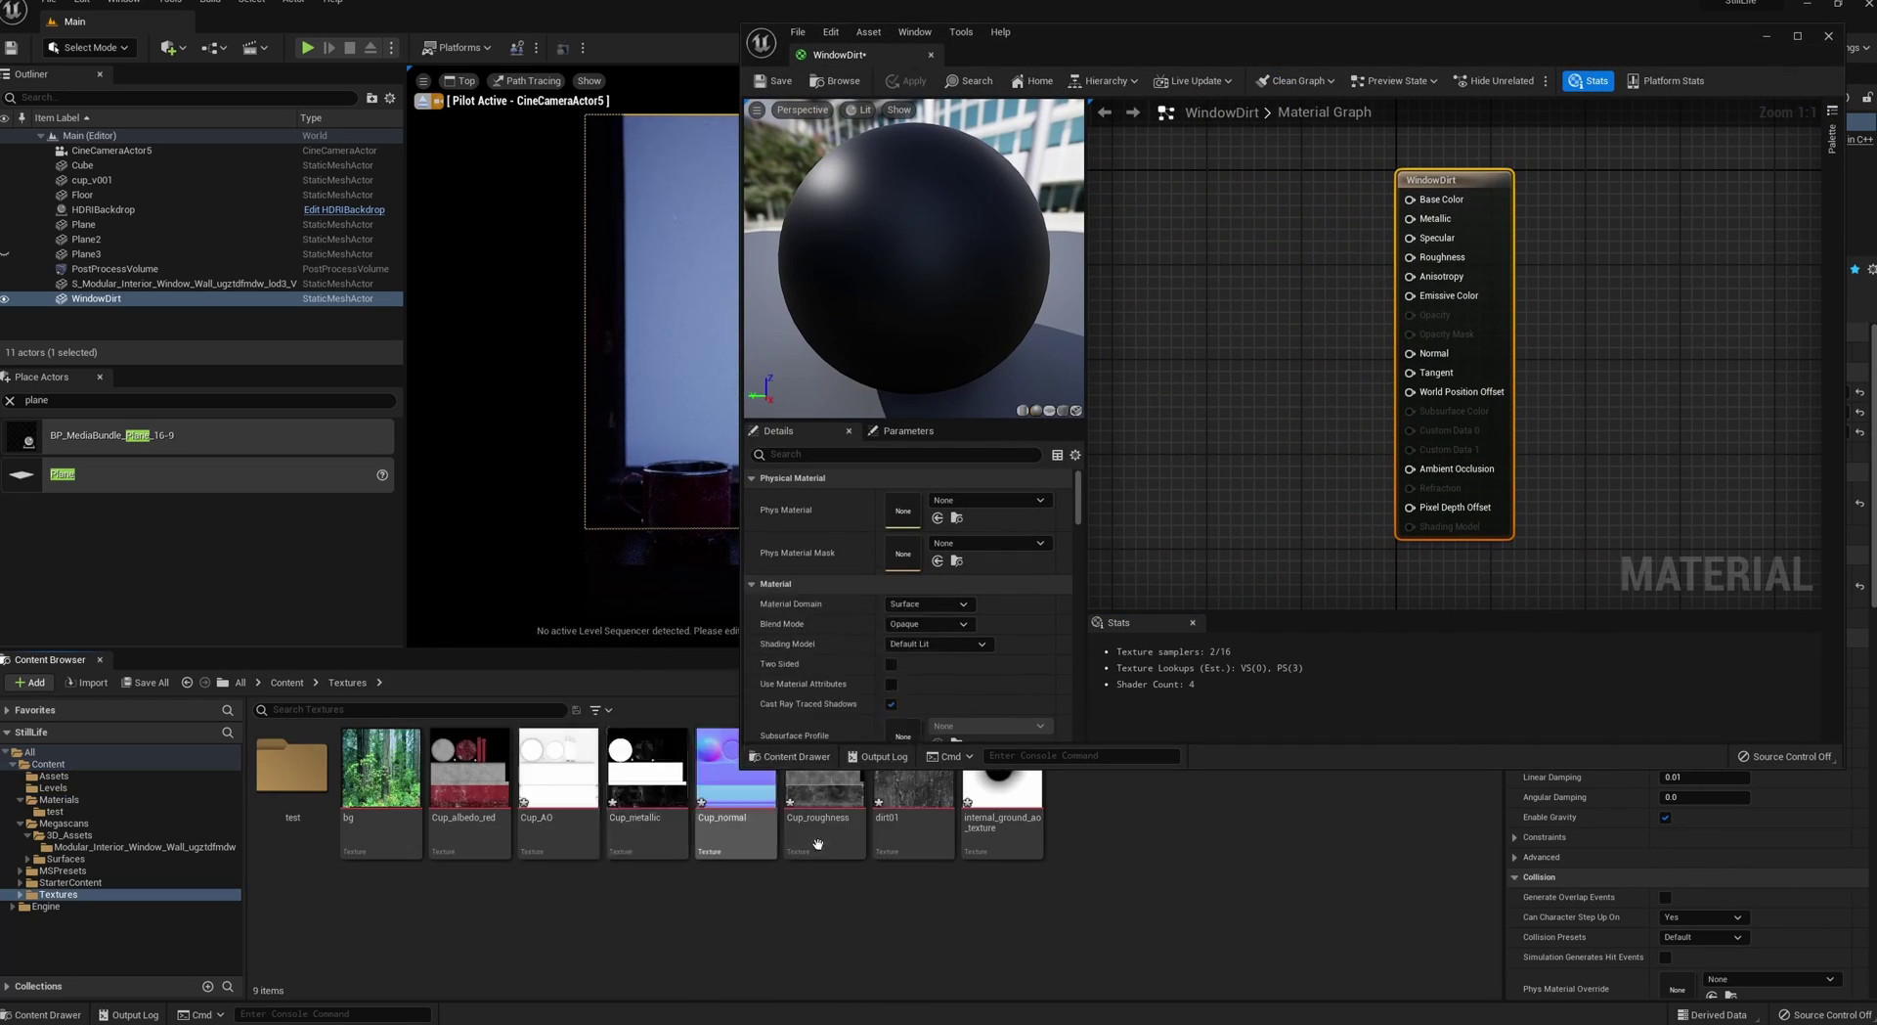
pyautogui.moveTo(912, 811); pyautogui.dragTo(1222, 235)
pyautogui.click(1232, 196)
pyautogui.moveTo(1235, 57); pyautogui.dragTo(1204, 57)
pyautogui.moveTo(1229, 253); pyautogui.dragTo(1194, 229)
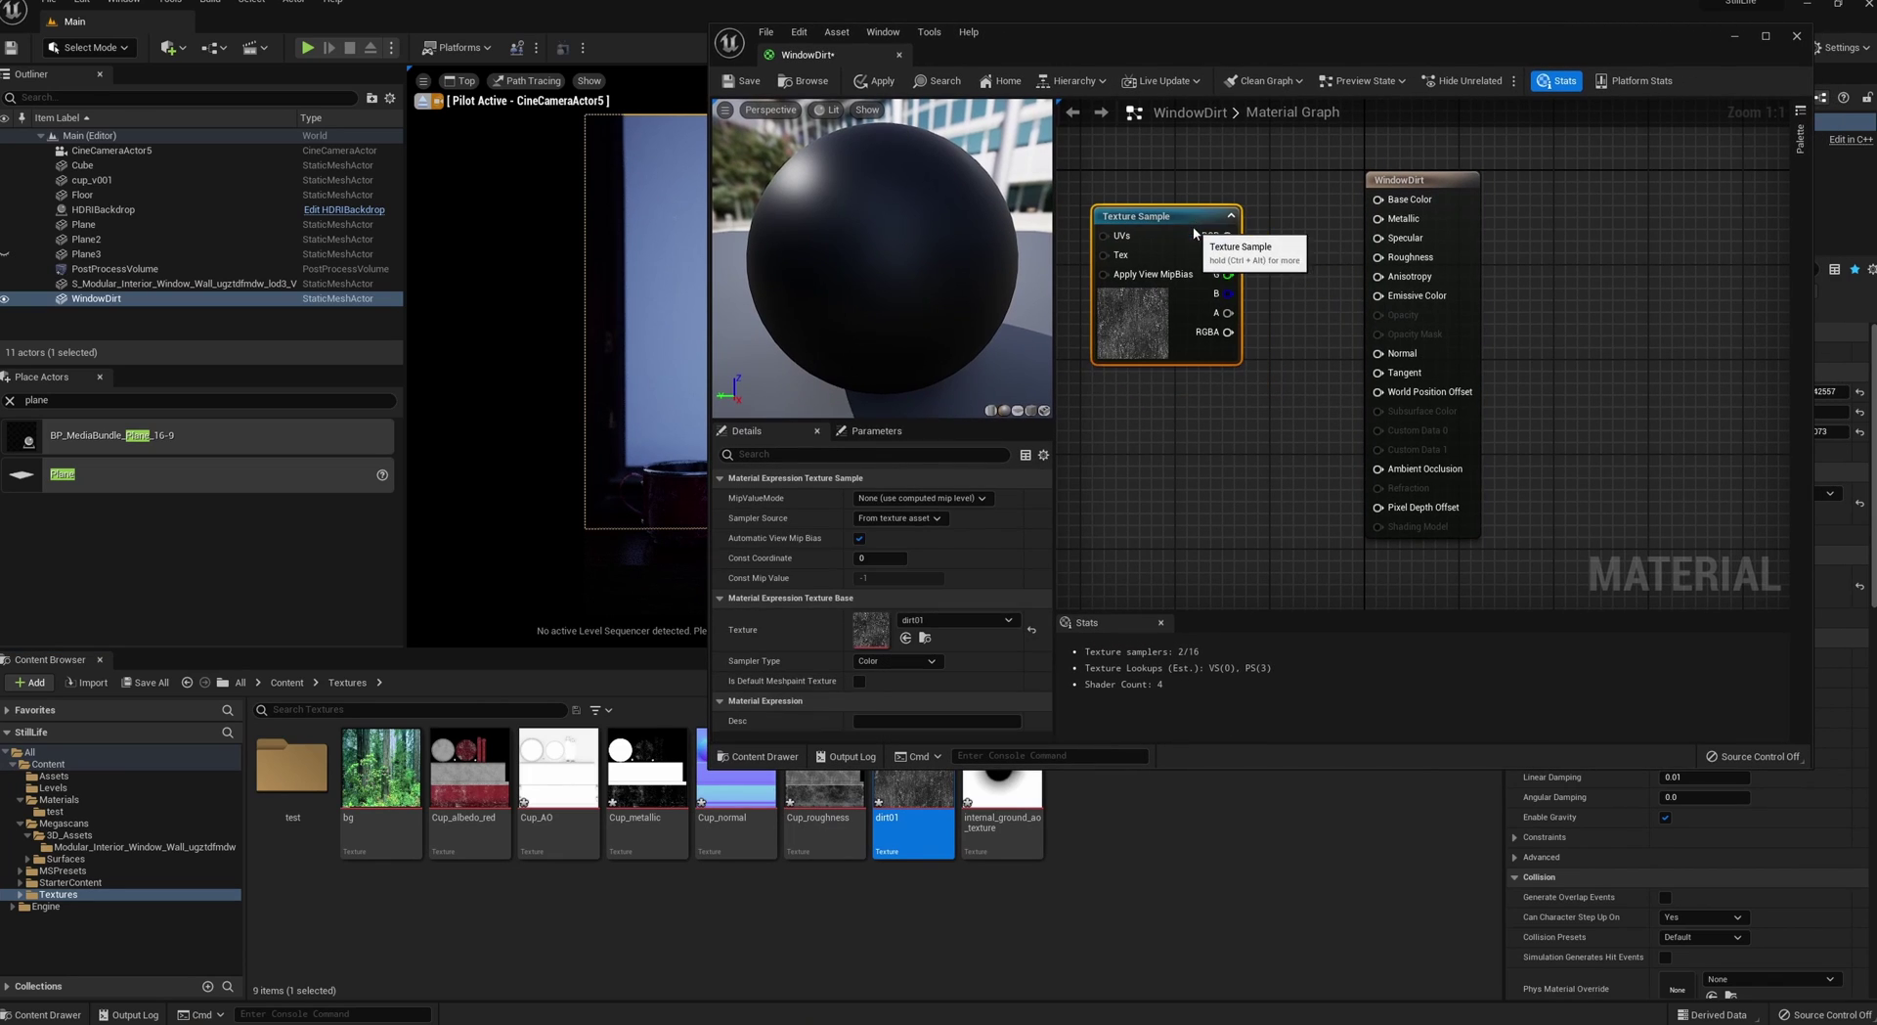
# - Set the WindowDirt material's Blend Mode to Masked and connect the dirt01 sample's RGB output to Opacity Mask
pyautogui.click(1438, 180)
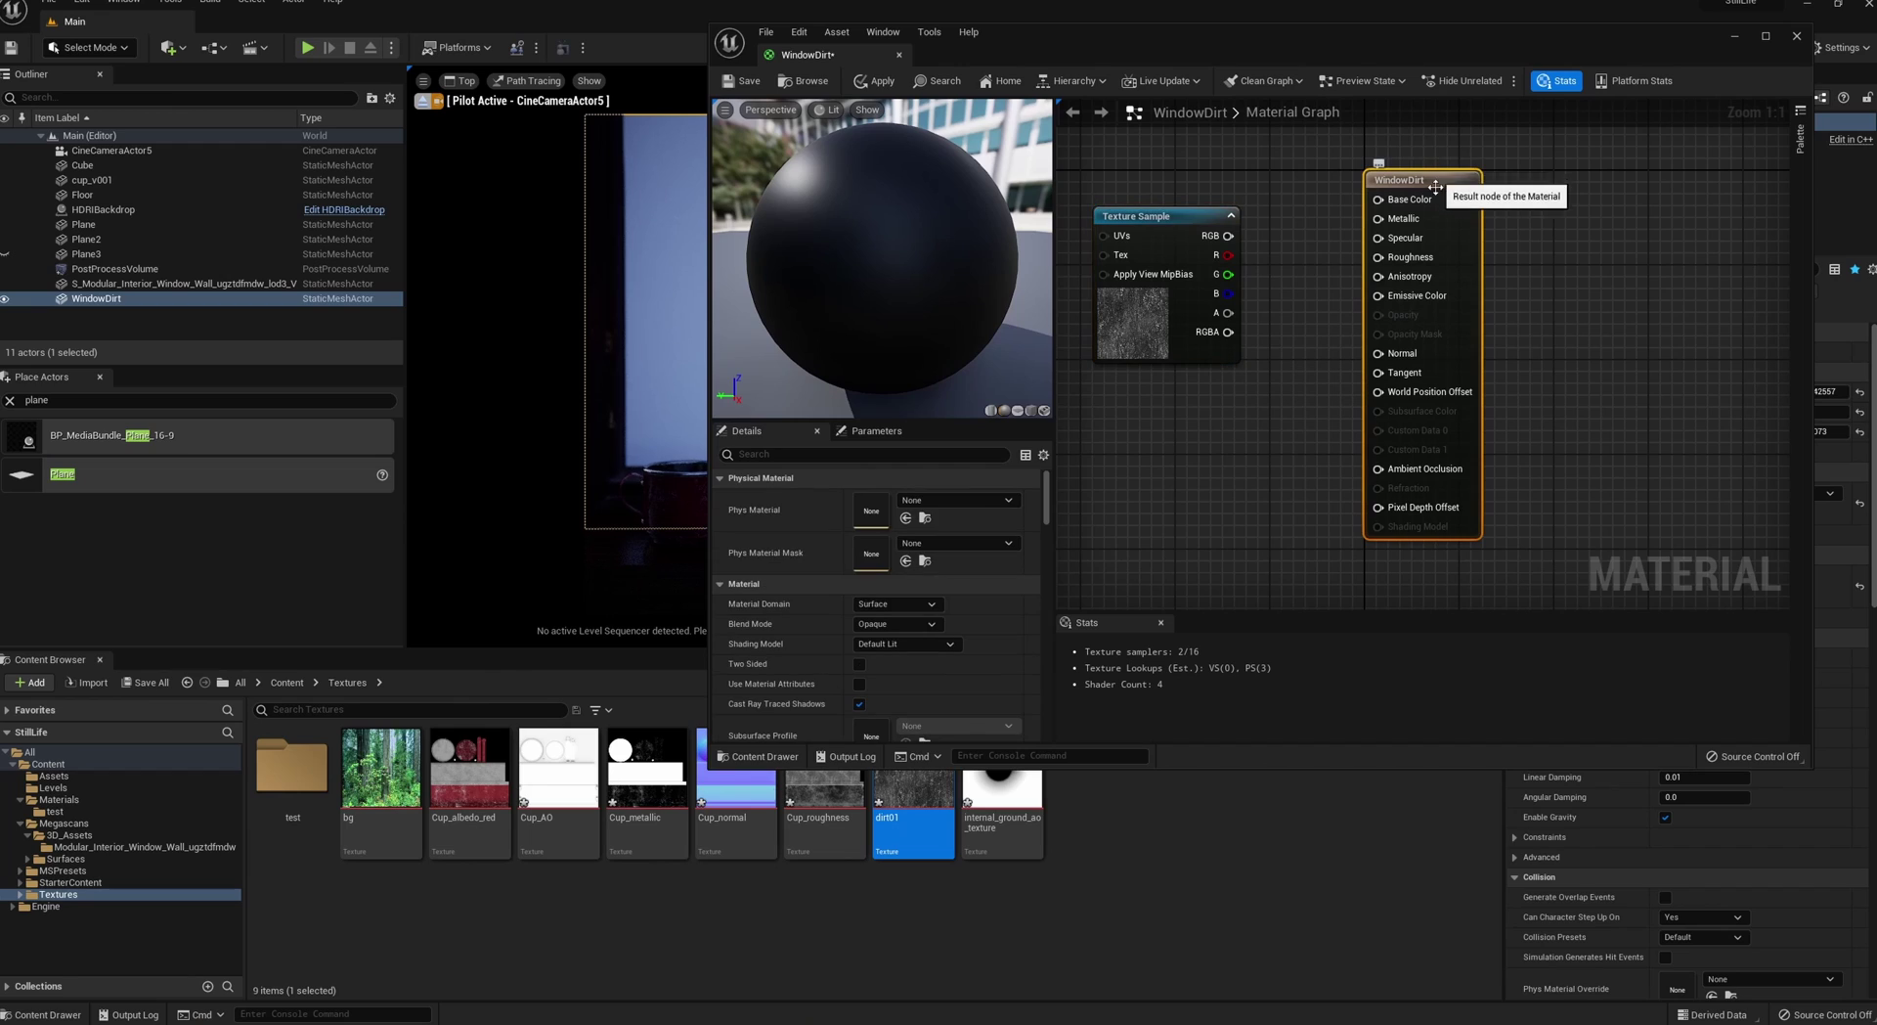
pyautogui.click(905, 623)
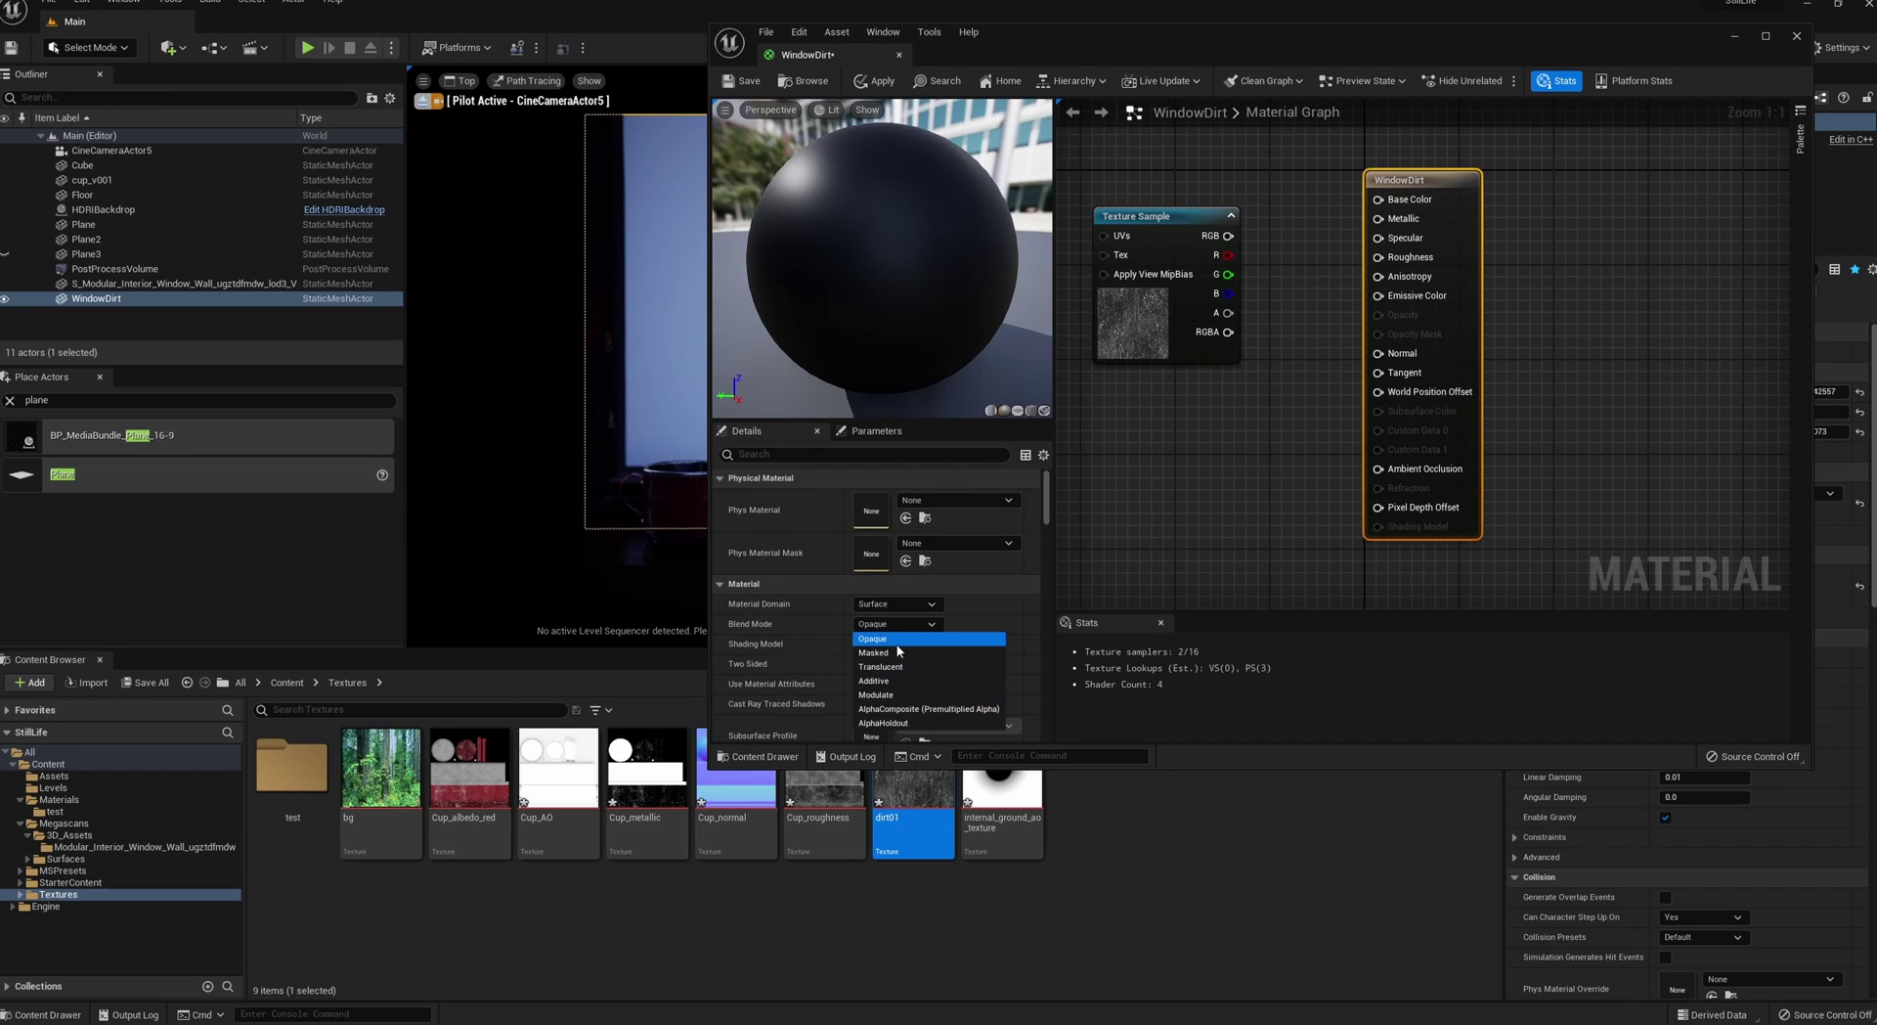
pyautogui.click(885, 652)
pyautogui.moveTo(1407, 180); pyautogui.dragTo(1491, 181)
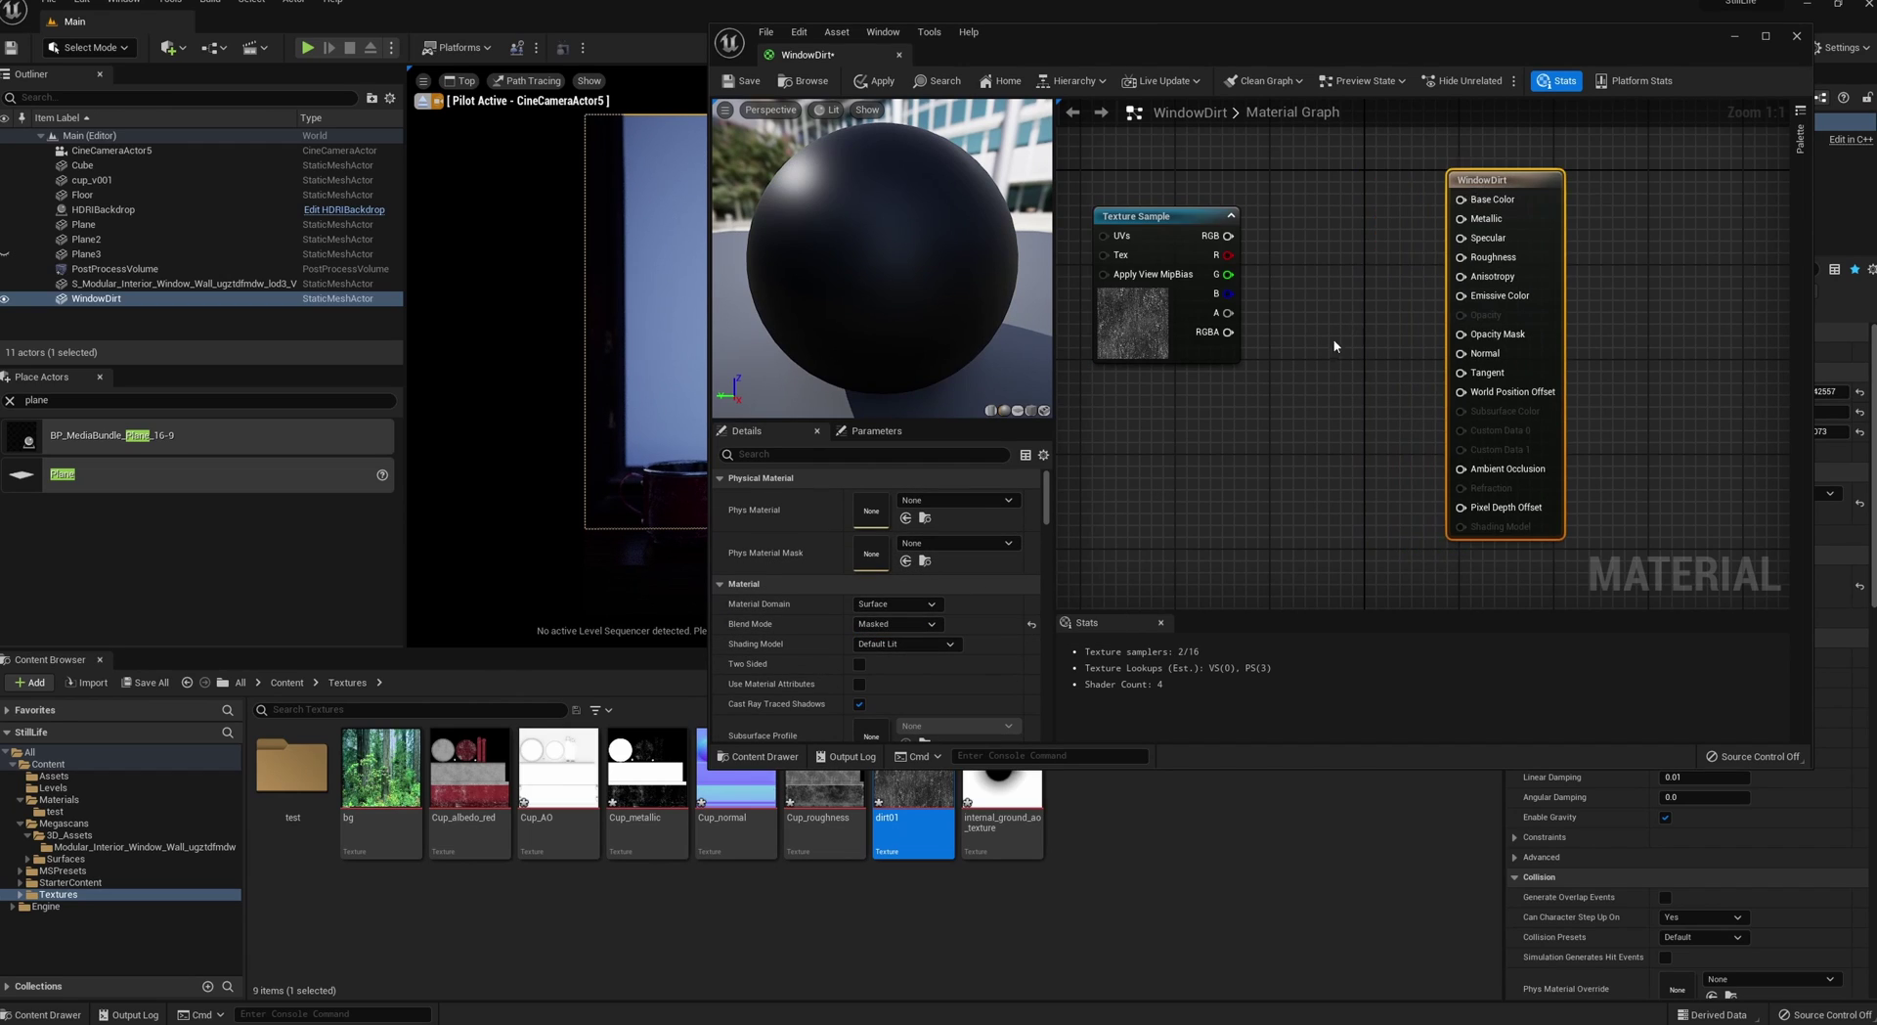
pyautogui.moveTo(1210, 220); pyautogui.dragTo(1460, 333)
pyautogui.moveTo(1142, 227); pyautogui.dragTo(1213, 346)
# - Add a Constant3Vector connected to WindowDirt's Base Color and place it above the Texture Sample
pyautogui.moveTo(1461, 199); pyautogui.dragTo(1319, 217)
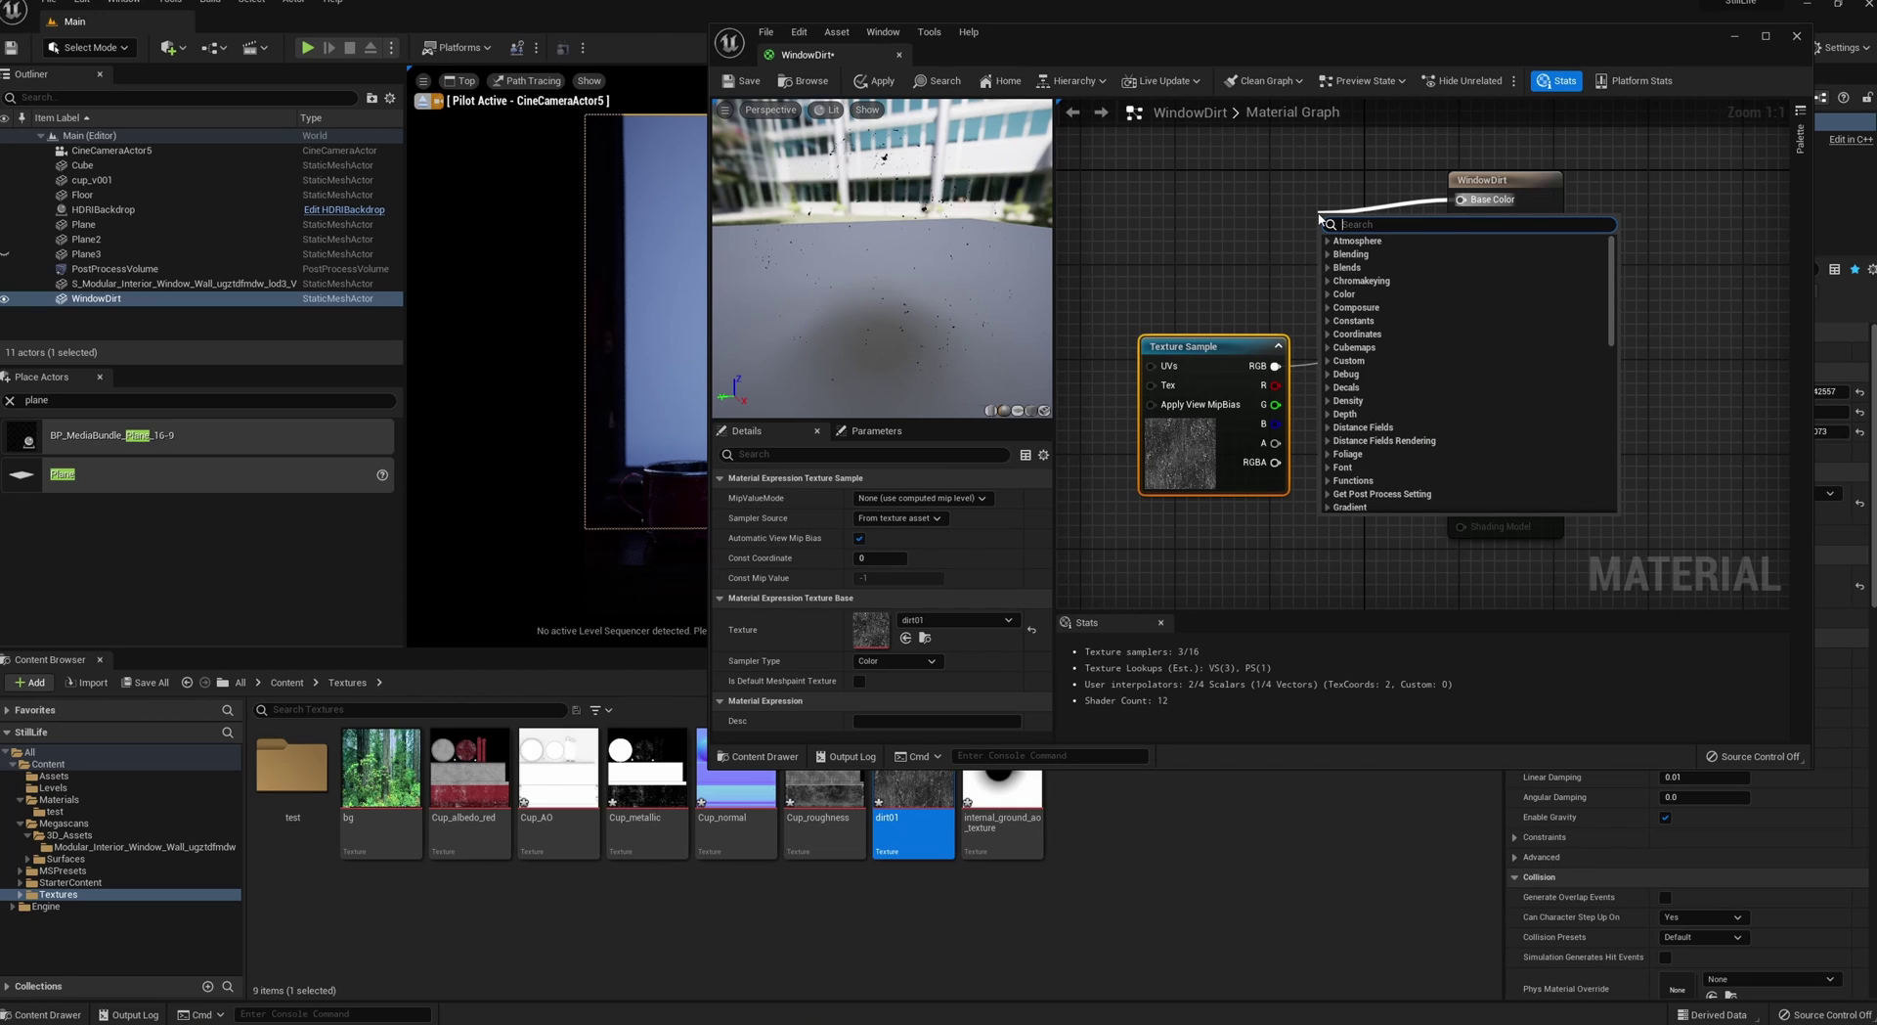
pyautogui.write('const')
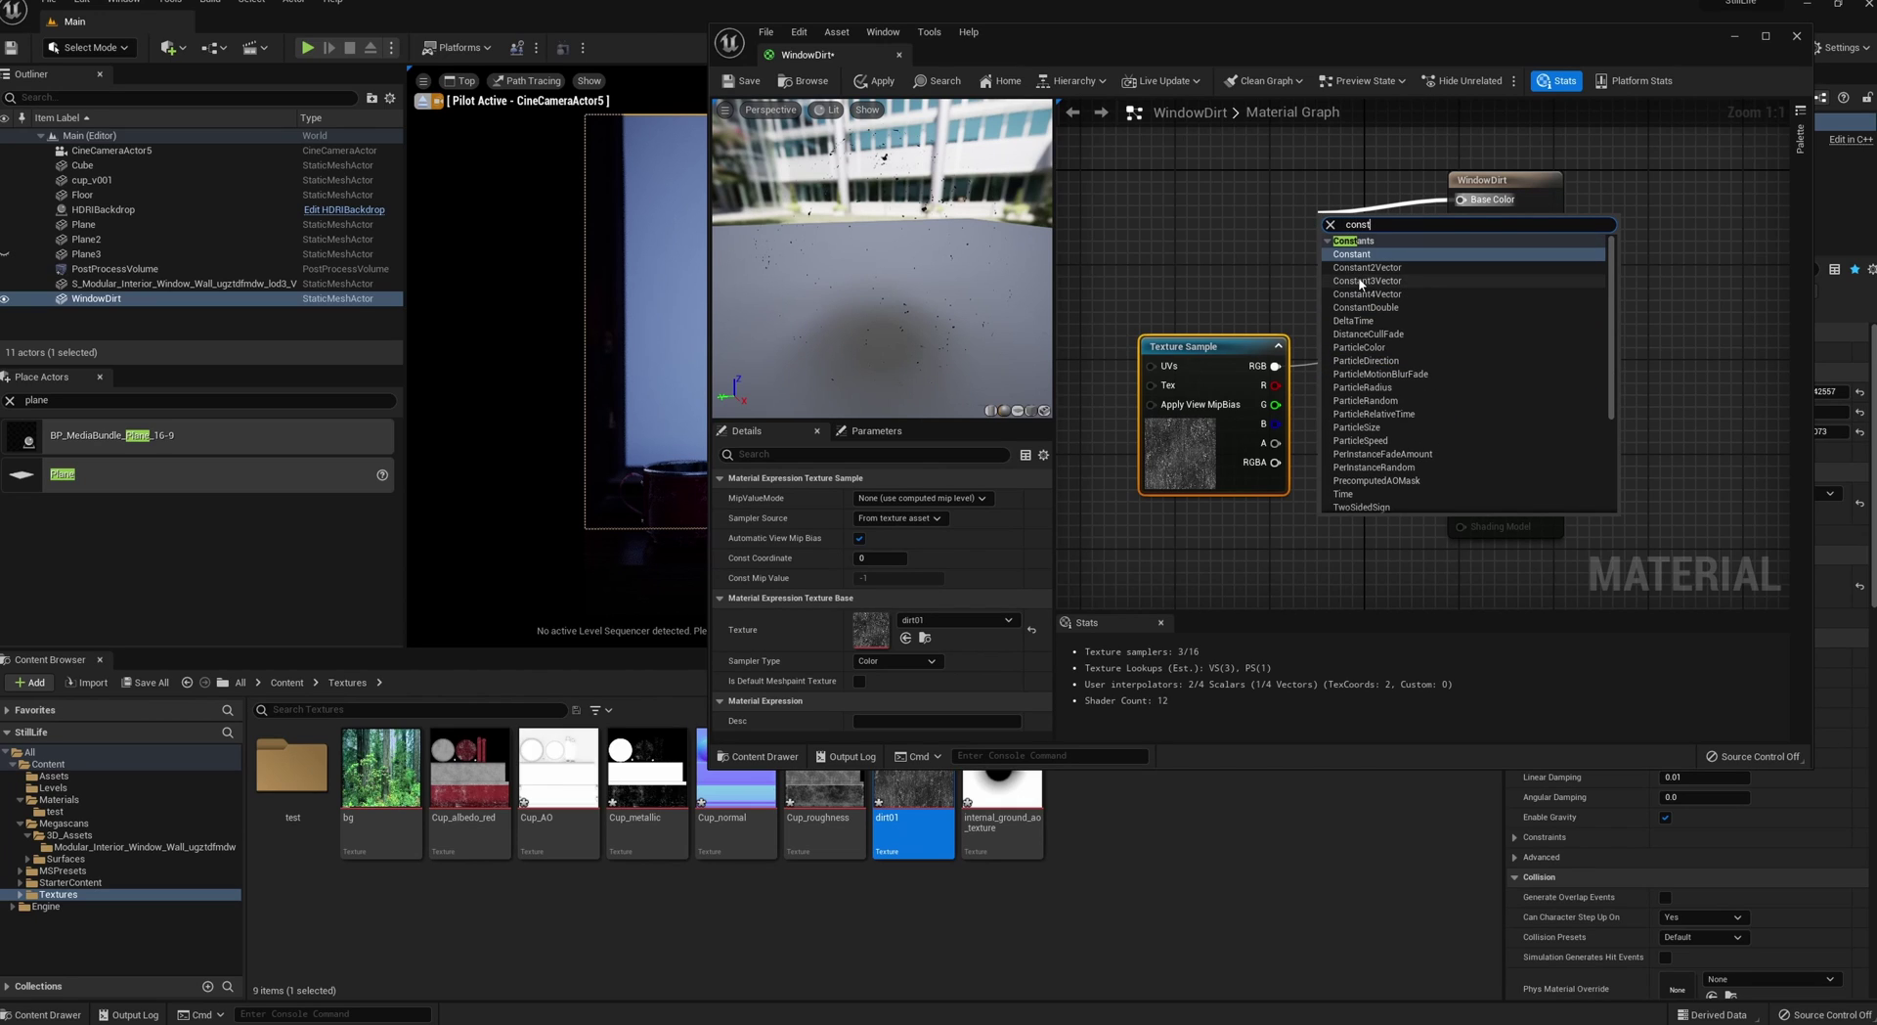
pyautogui.click(1367, 281)
pyautogui.moveTo(1350, 231); pyautogui.dragTo(1209, 198)
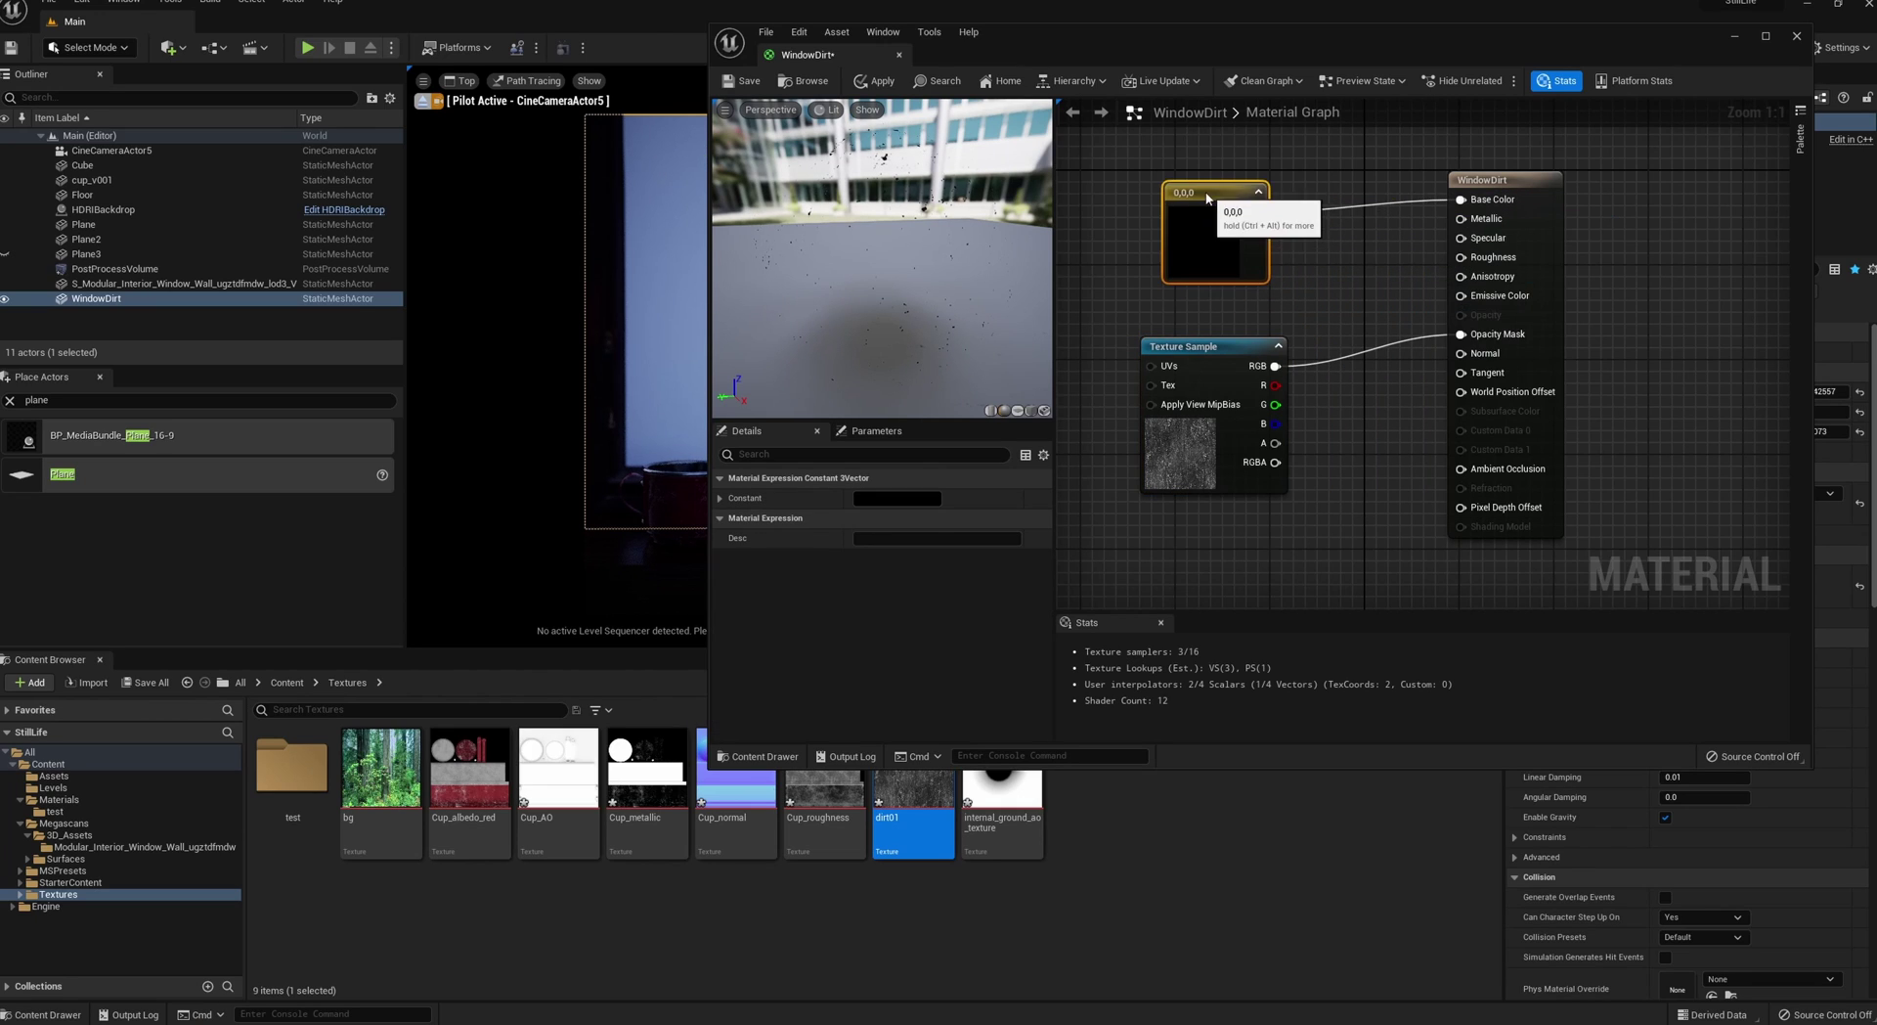
# - Set the Constant3Vector feeding WindowDirt's Base Color to white (1,1,1)
pyautogui.doubleClick(1216, 244)
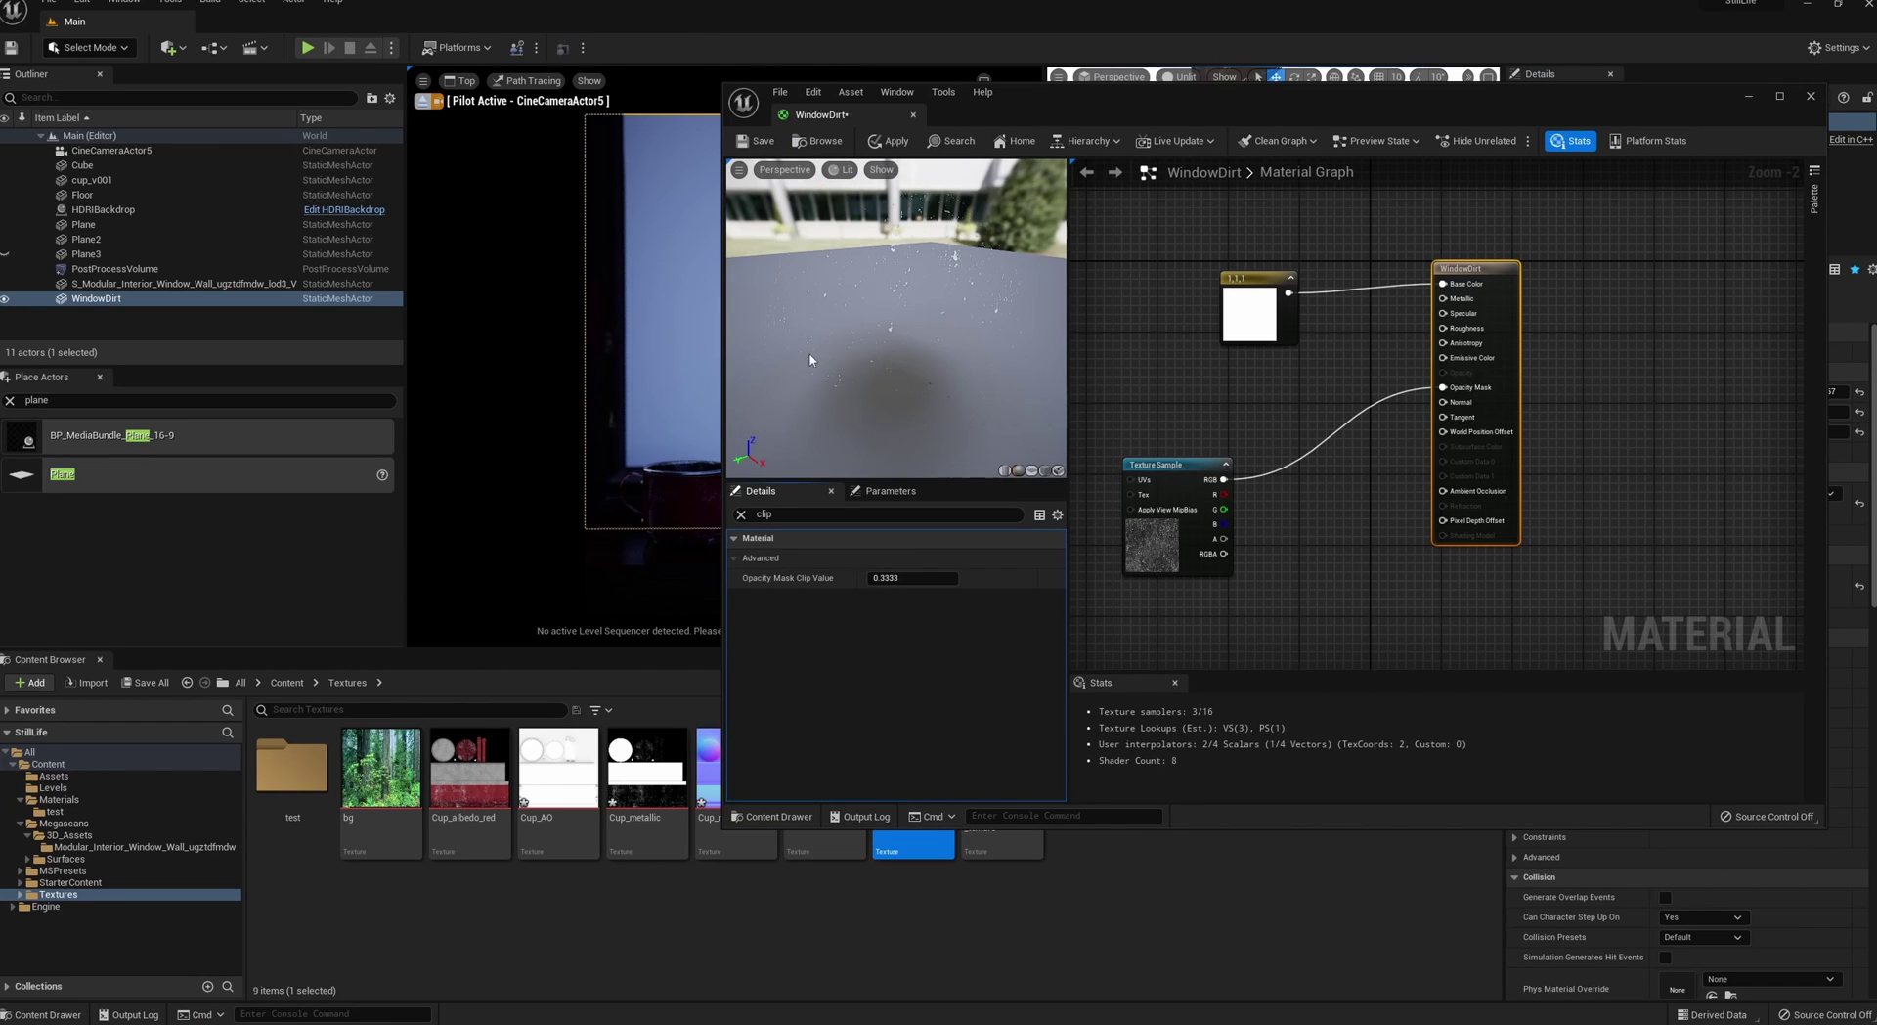
pyautogui.moveTo(809, 359); pyautogui.dragTo(919, 358)
pyautogui.click(1402, 322)
# - Set WindowDirt's Opacity Mask Clip Value to 0.06 and save the material
pyautogui.click(1459, 282)
pyautogui.click(729, 516)
pyautogui.write('clip')
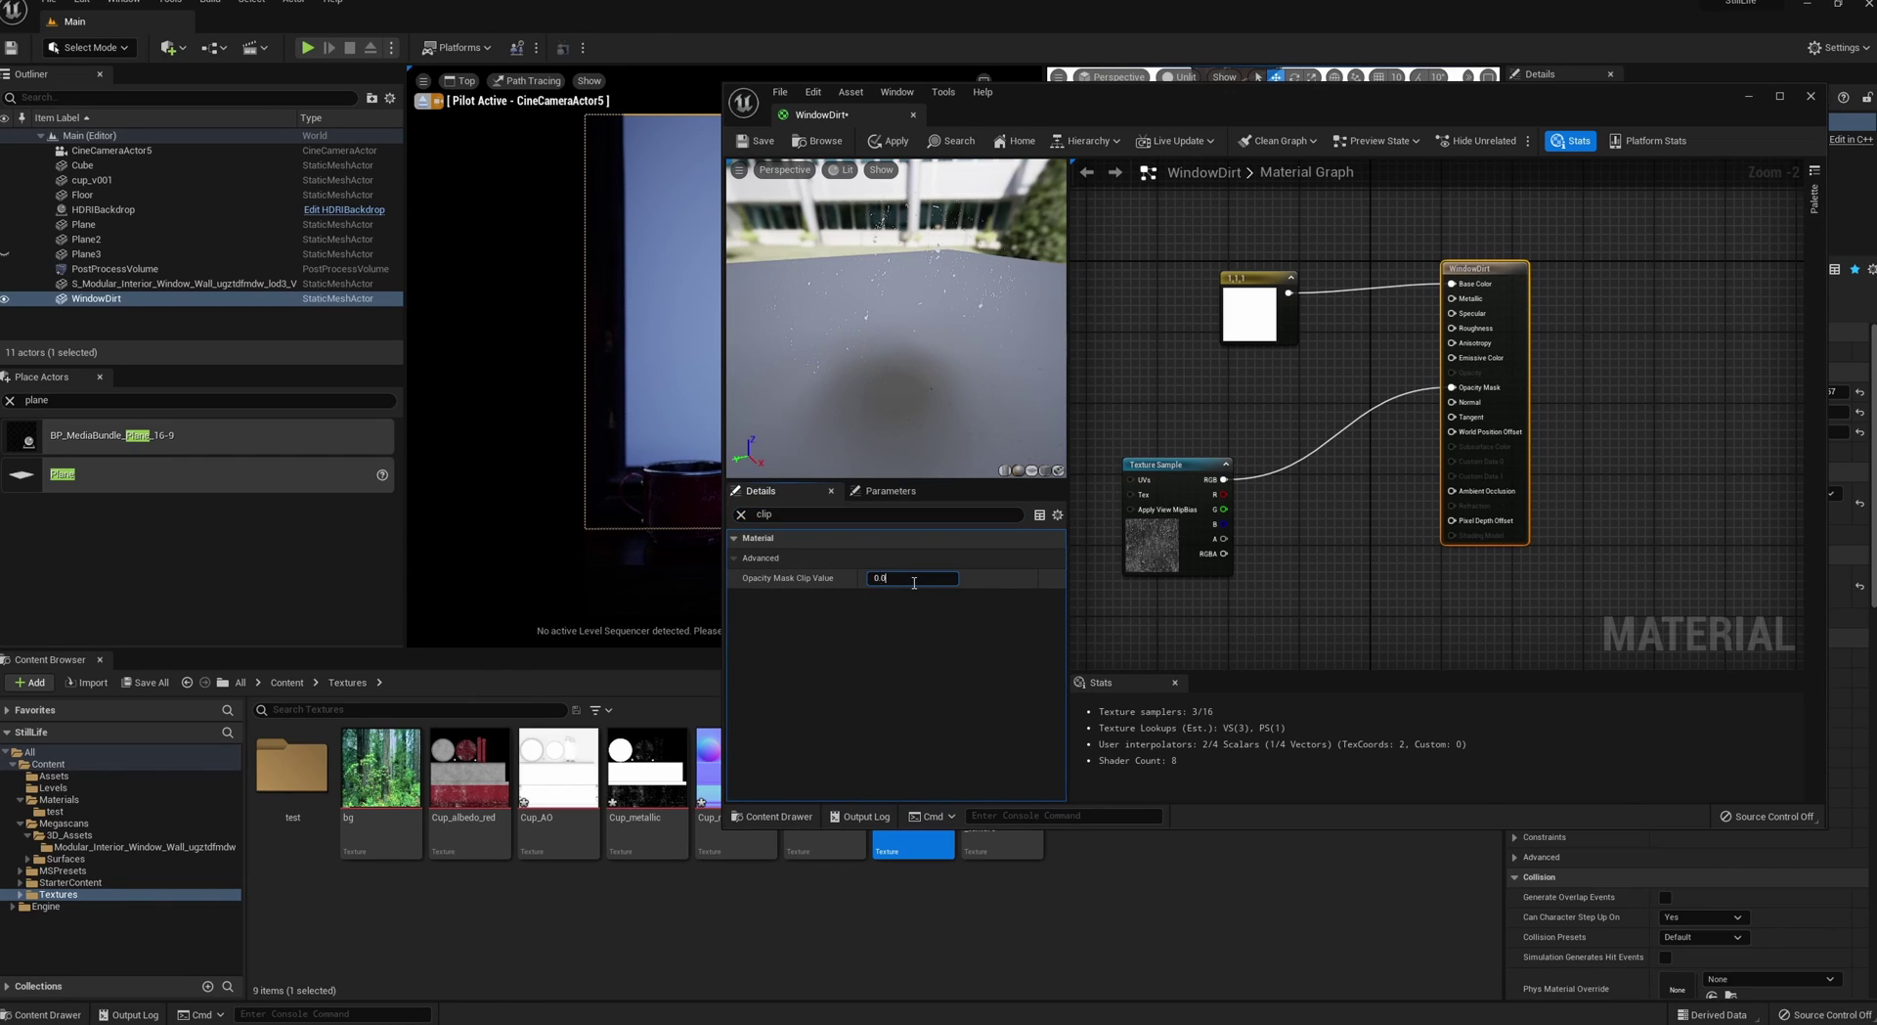
pyautogui.click(1378, 576)
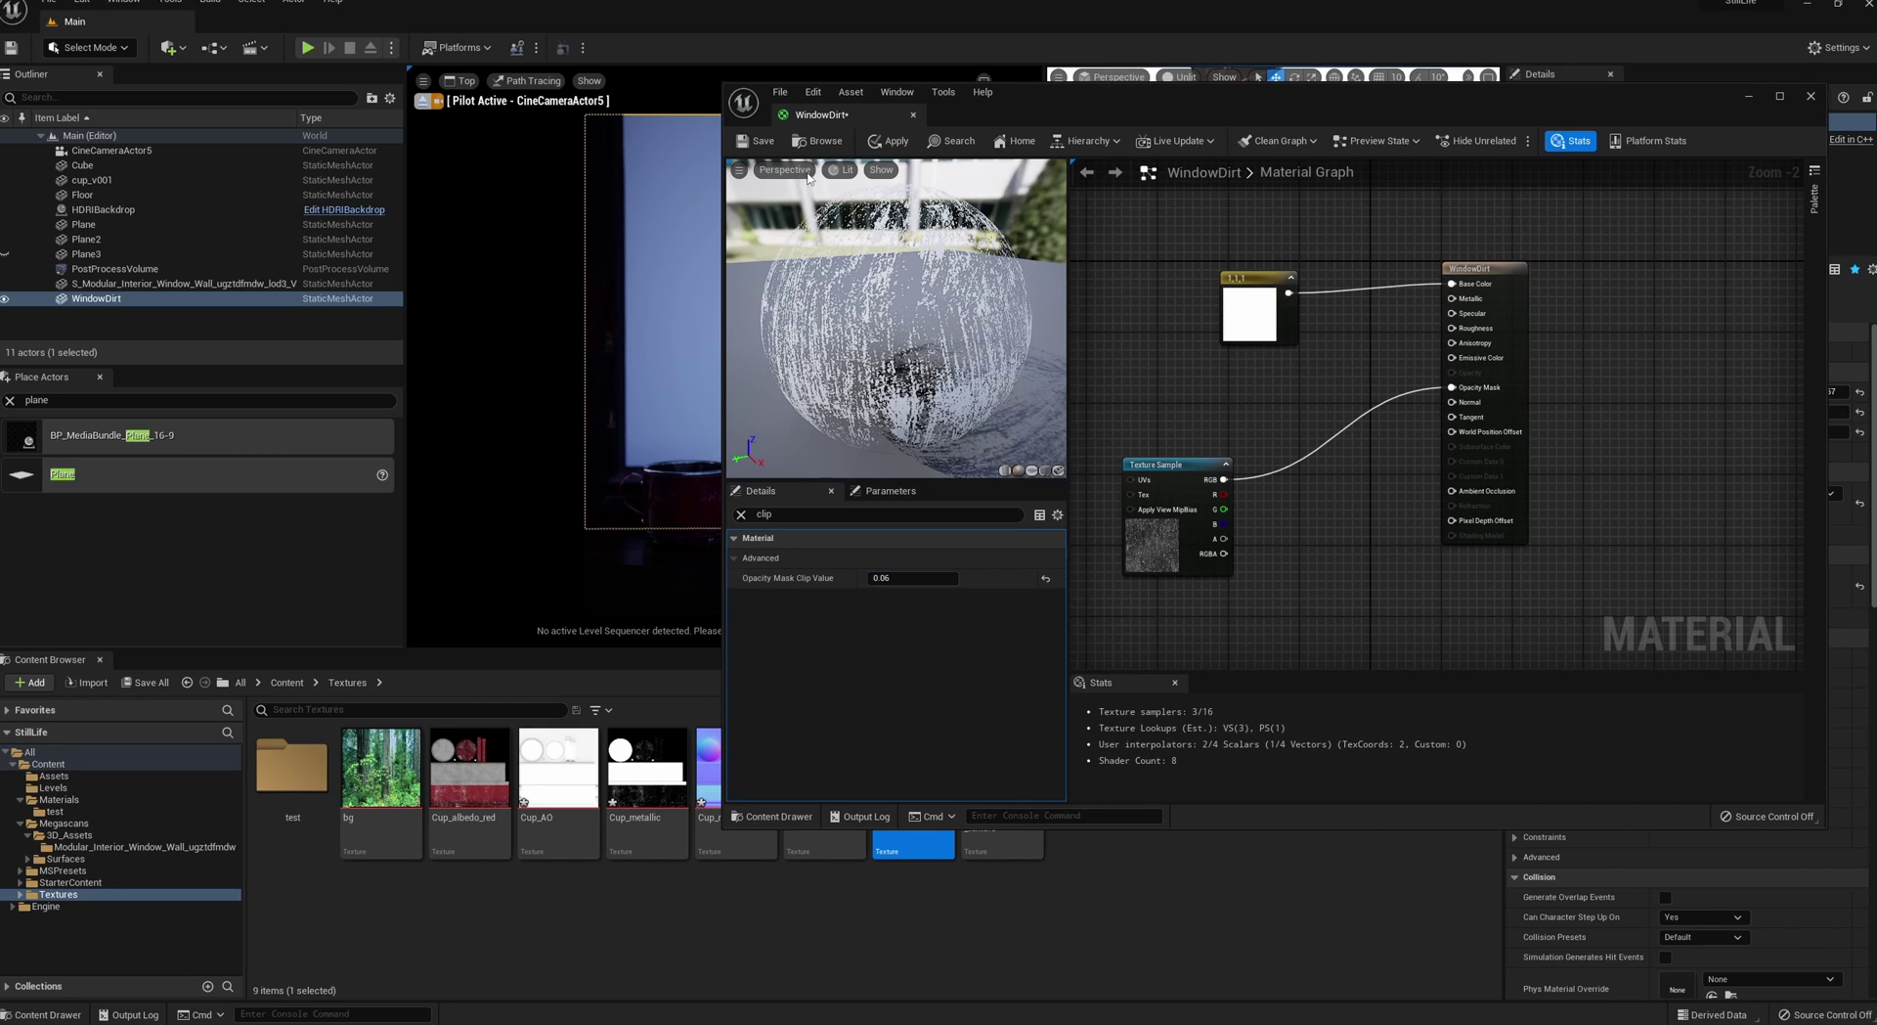
pyautogui.click(755, 141)
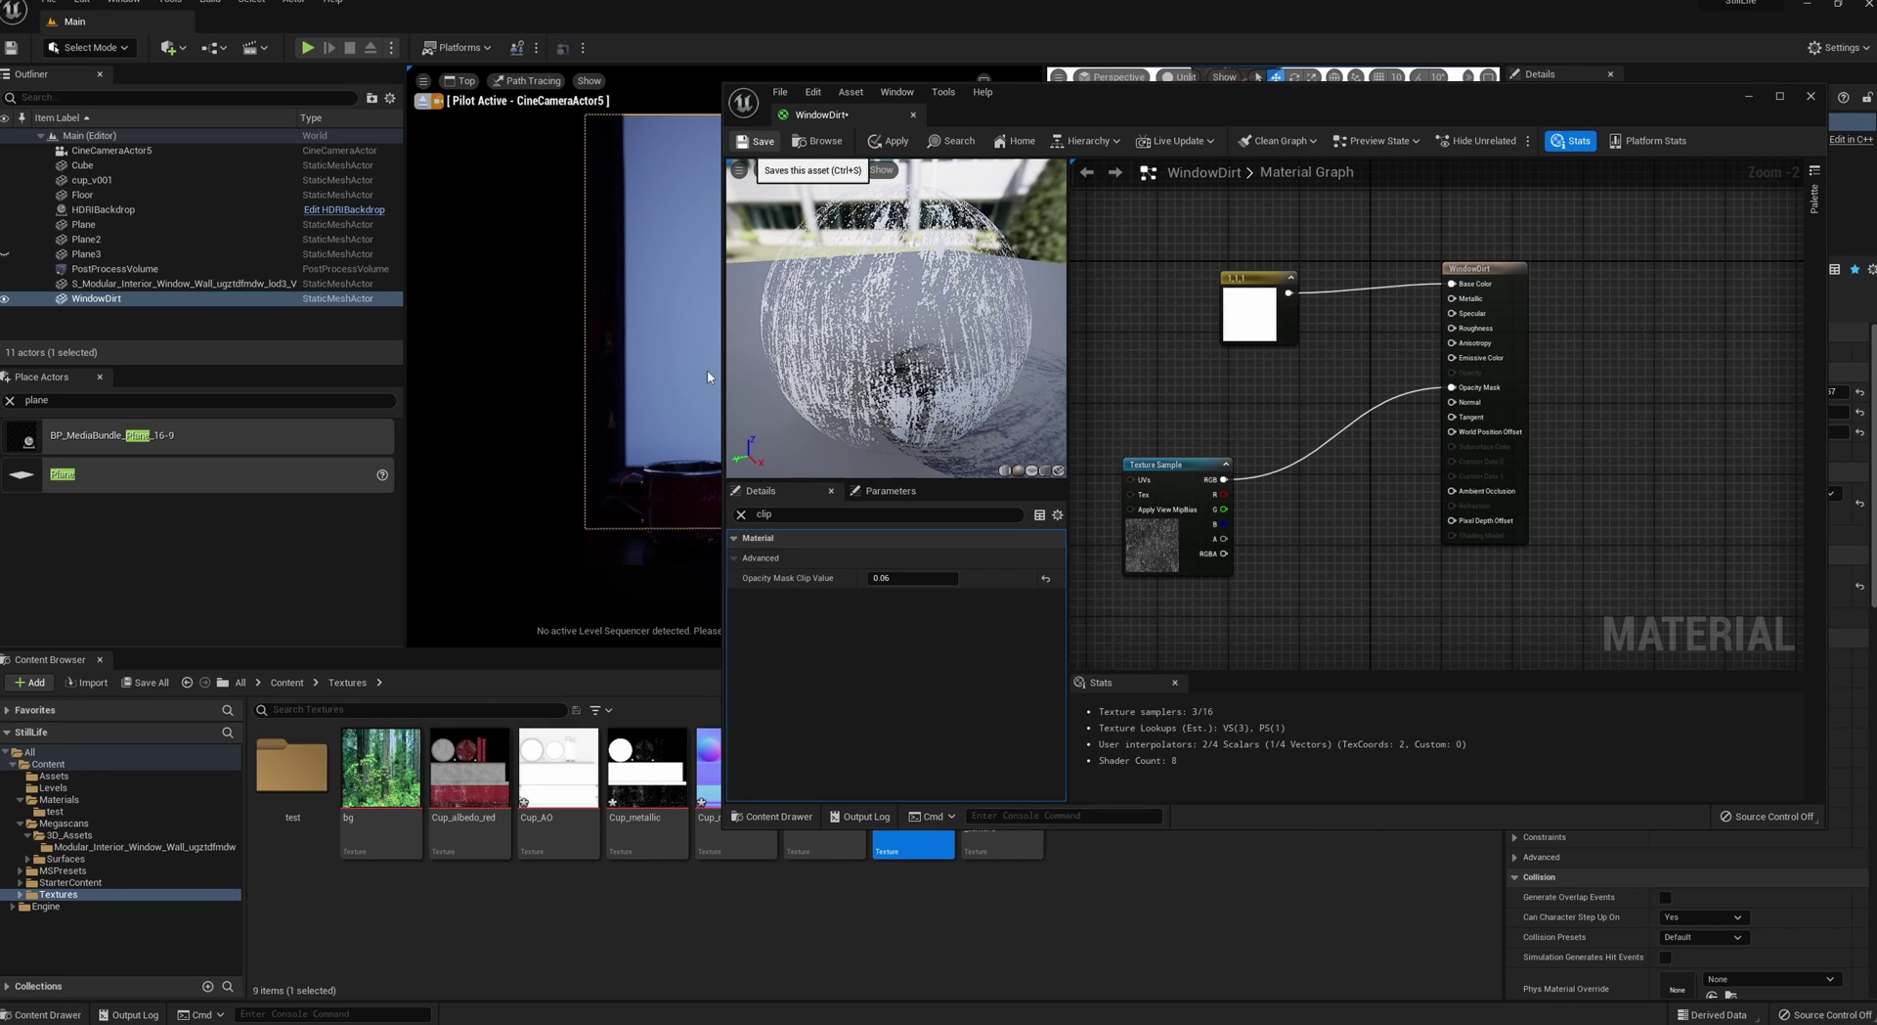
# - Assign the WindowDirt material from the Materials folder to the WindowDirt plane's Element 0 slot
pyautogui.click(287, 684)
pyautogui.moveTo(1089, 117); pyautogui.dragTo(796, 855)
pyautogui.doubleClick(469, 768)
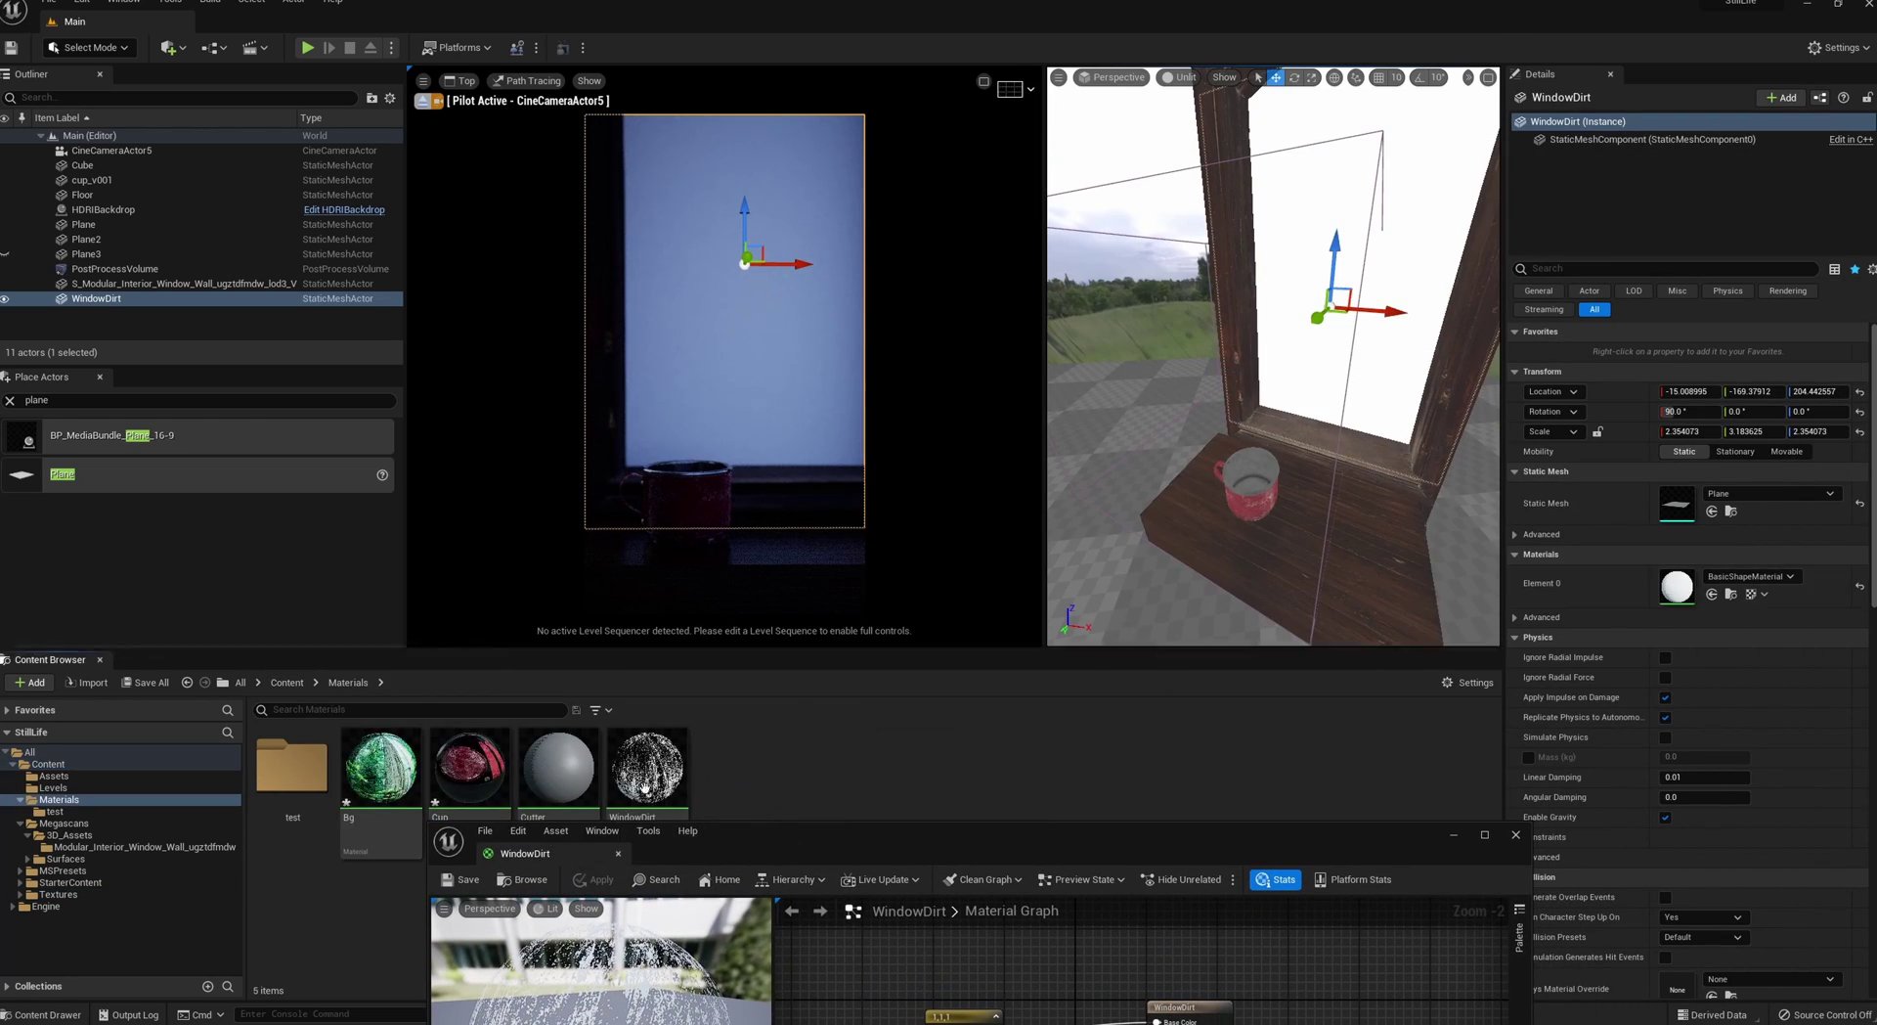
pyautogui.moveTo(647, 768); pyautogui.dragTo(1672, 585)
pyautogui.click(1143, 425)
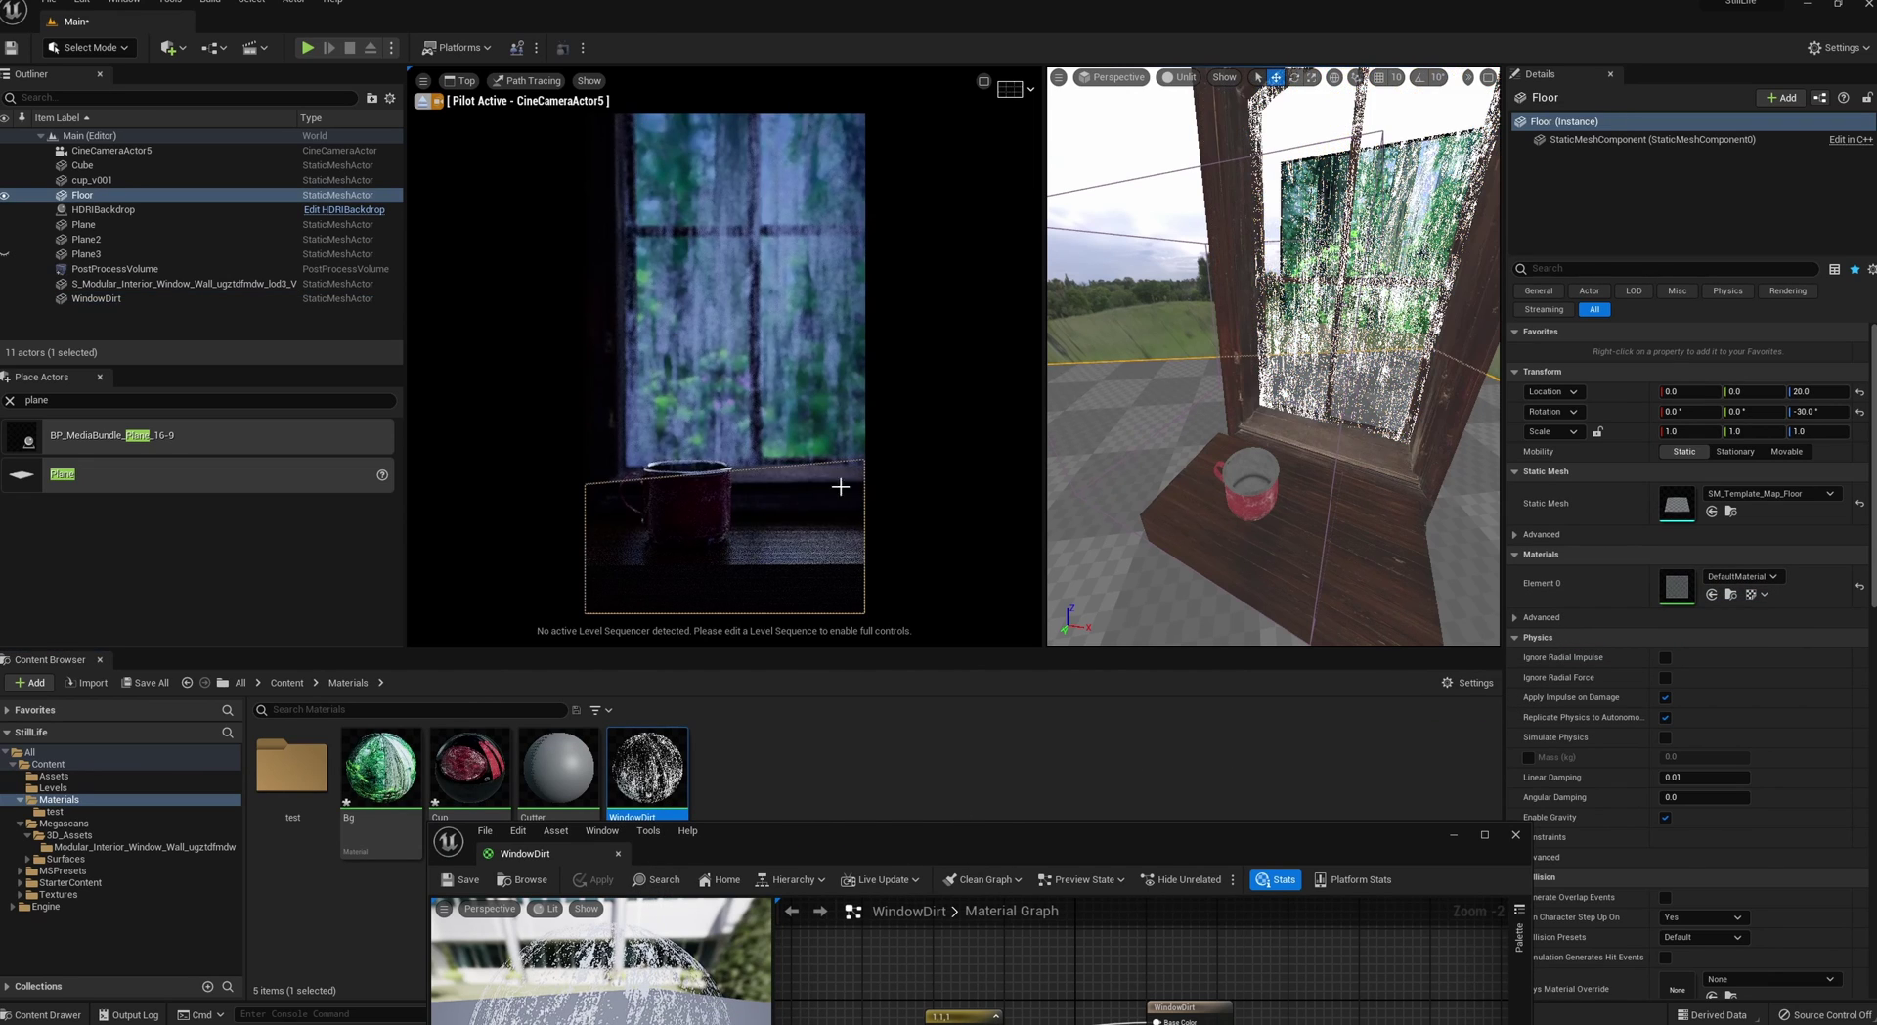
# - Return to the WindowDirt graph and move the Texture Sample down to leave a gap below the white constant
pyautogui.moveTo(856, 851); pyautogui.dragTo(1269, 237)
pyautogui.moveTo(1364, 406); pyautogui.dragTo(1267, 397)
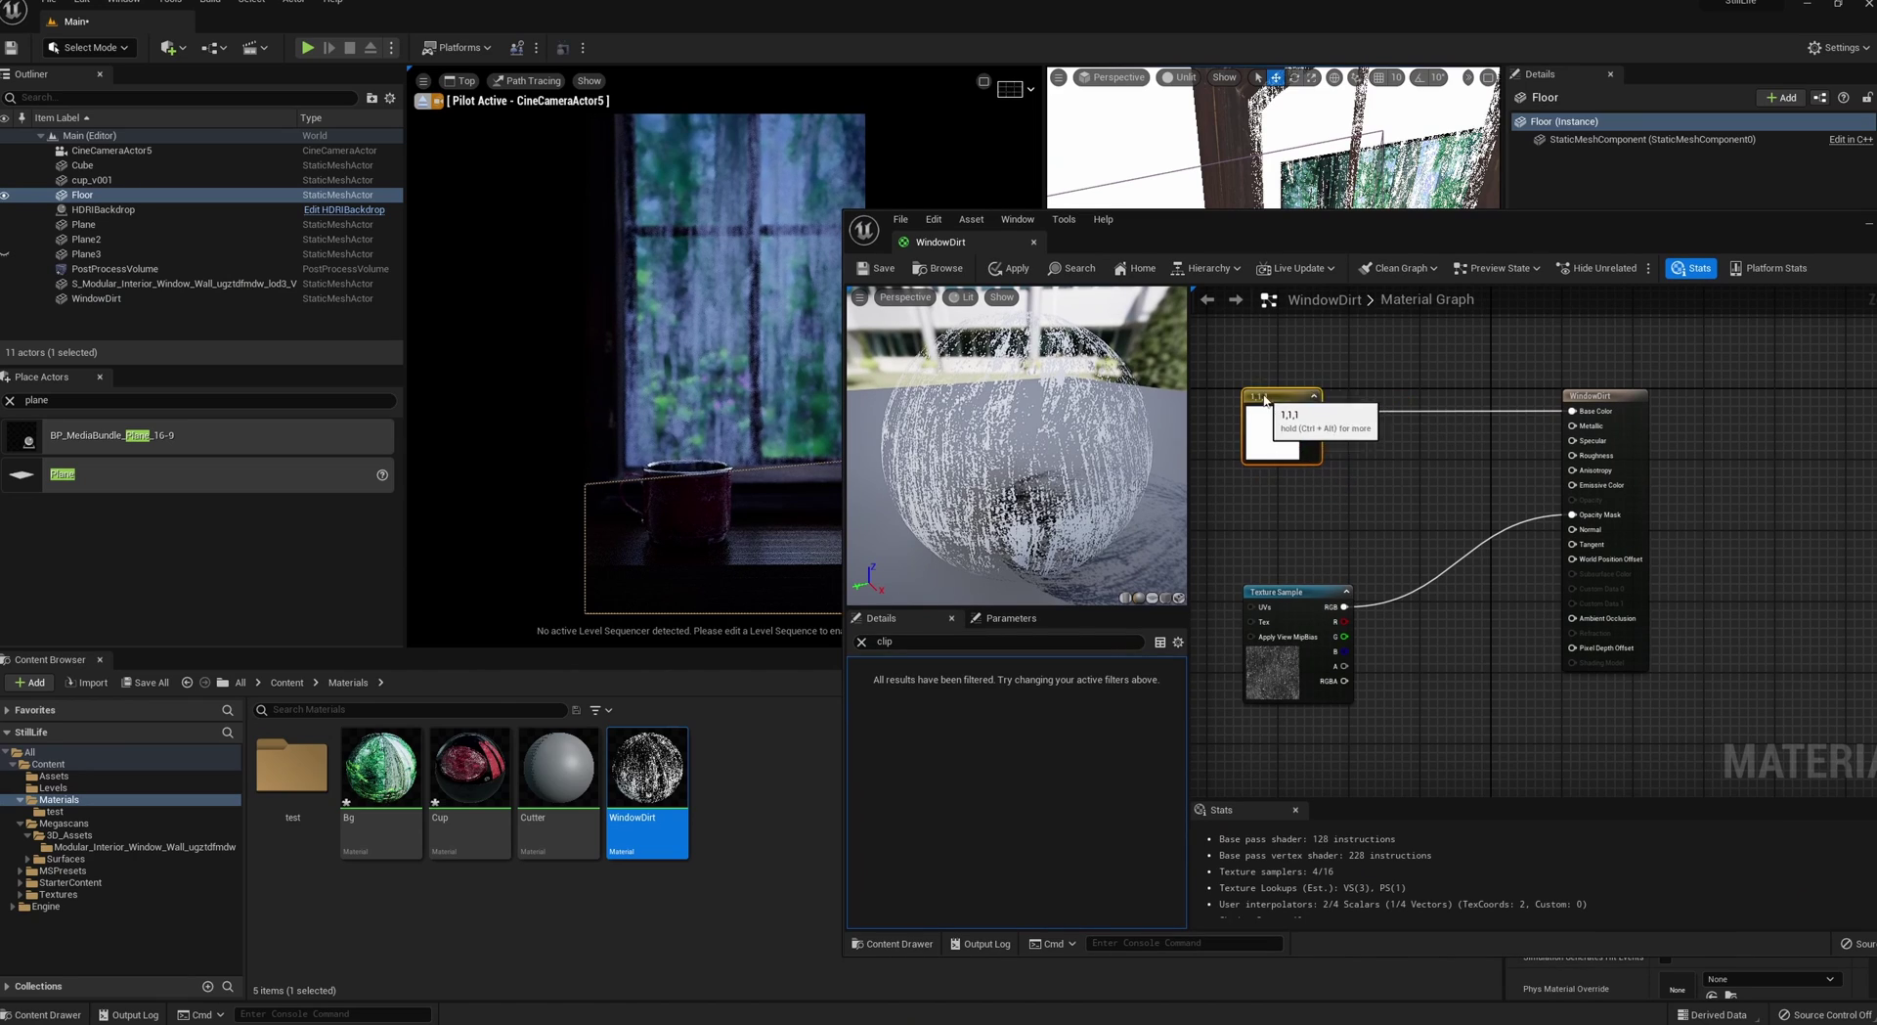
pyautogui.moveTo(1272, 609); pyautogui.dragTo(1257, 658)
pyautogui.click(1300, 525)
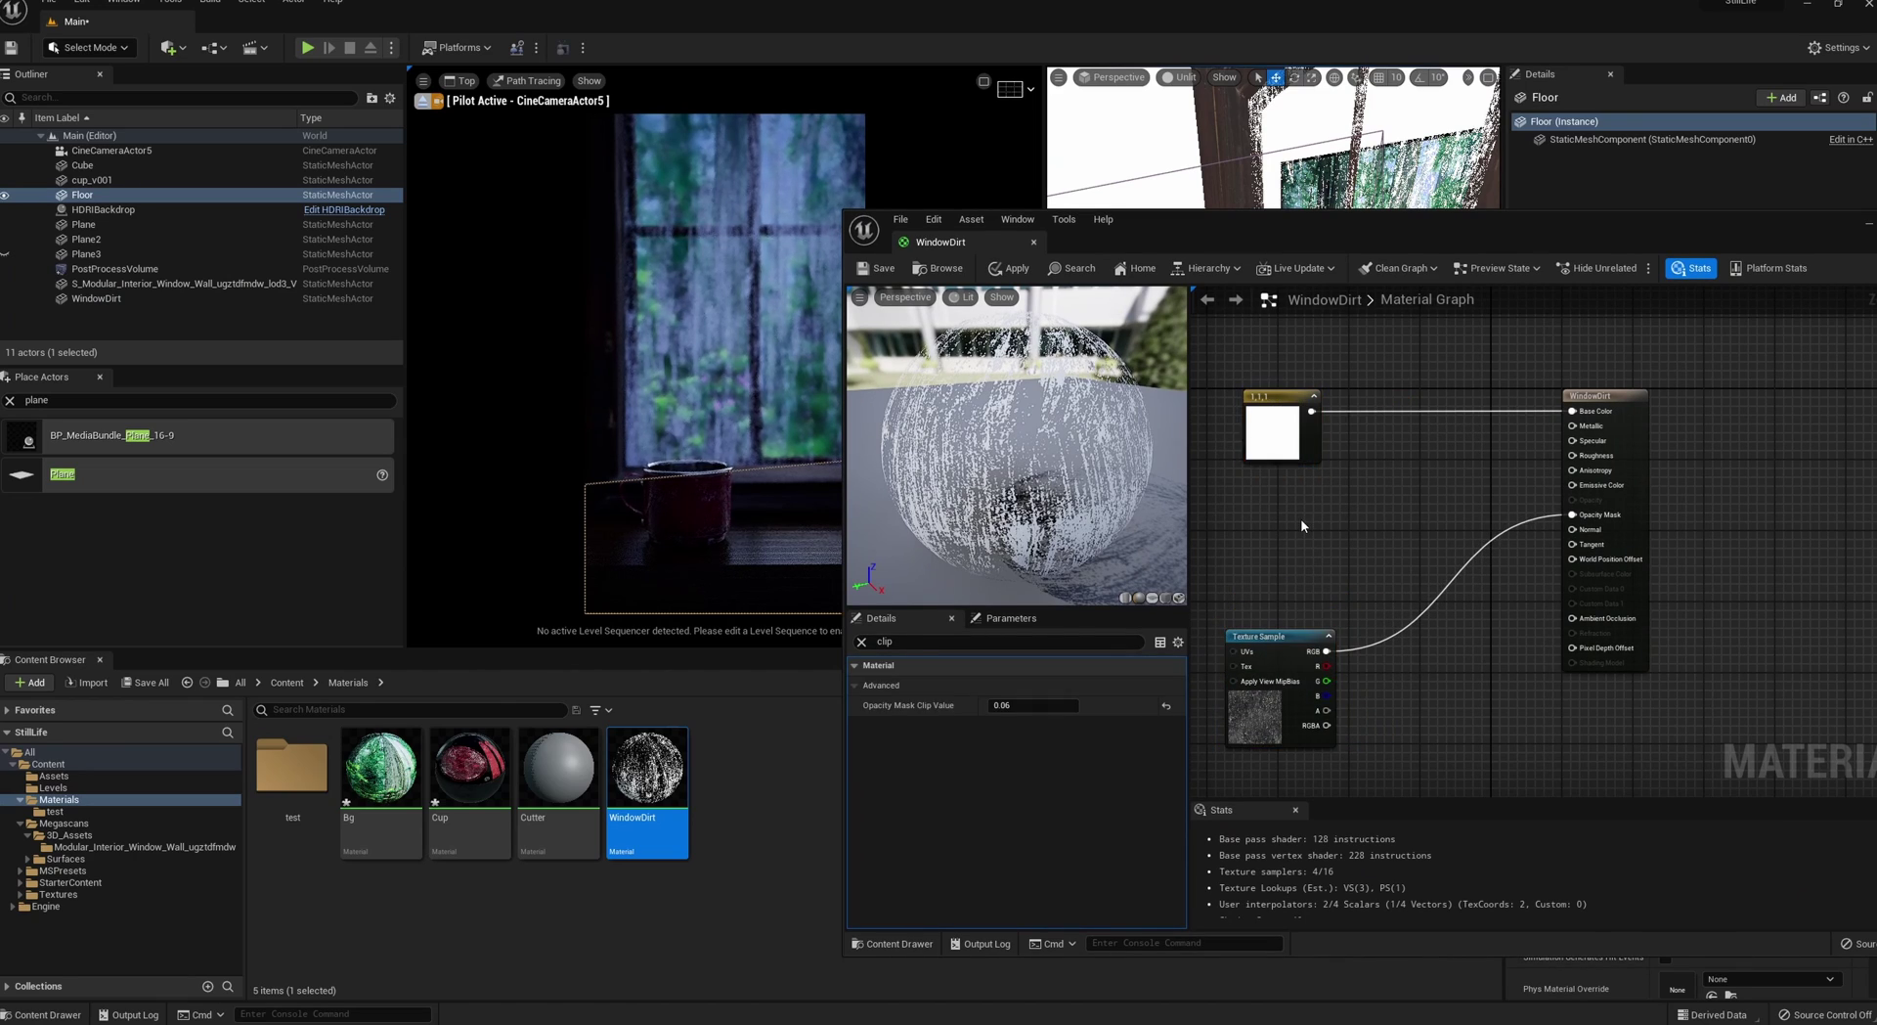
# - Duplicate the white constant, set the copy to grey with value 0.182292, and place it above the Texture Sample
pyautogui.click(1280, 402)
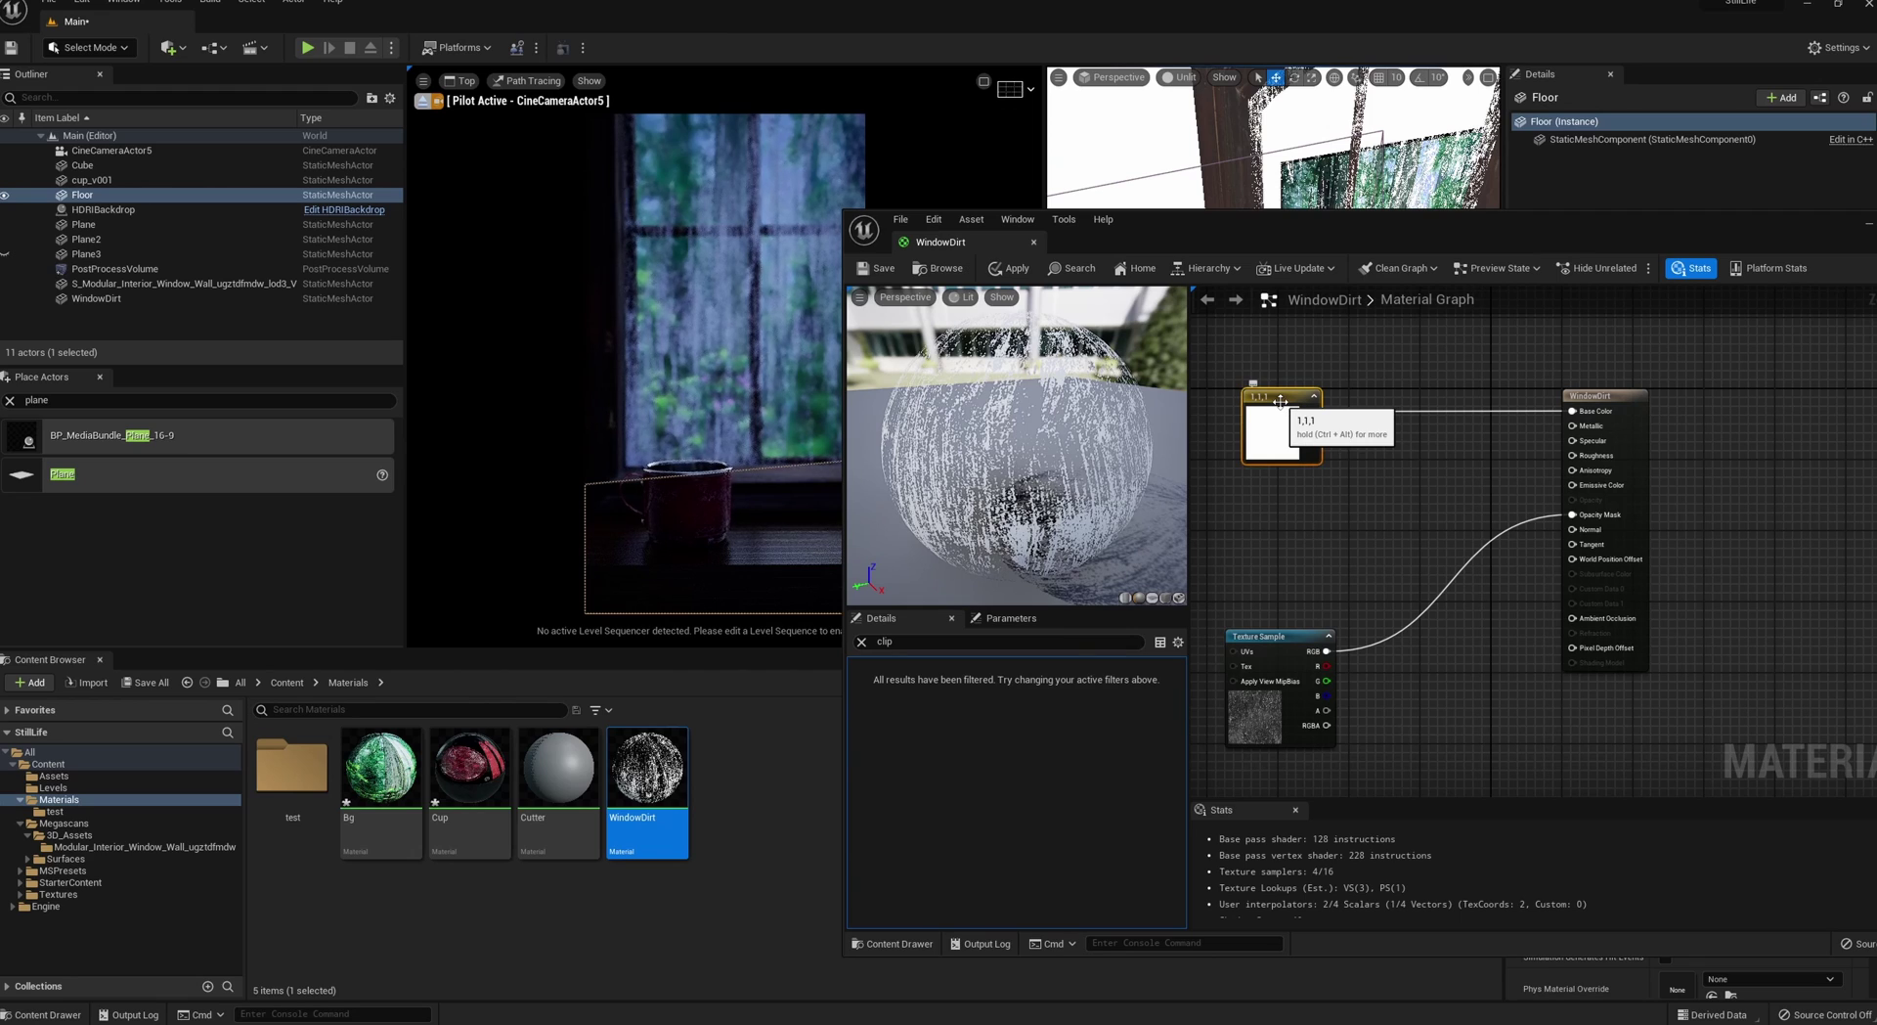
pyautogui.hotkey('ctrl', 'c')
pyautogui.click(1276, 536)
pyautogui.hotkey('ctrl', 'v')
pyautogui.moveTo(1297, 549); pyautogui.dragTo(1271, 534)
pyautogui.doubleClick(1286, 558)
pyautogui.moveTo(1503, 696); pyautogui.dragTo(1503, 734)
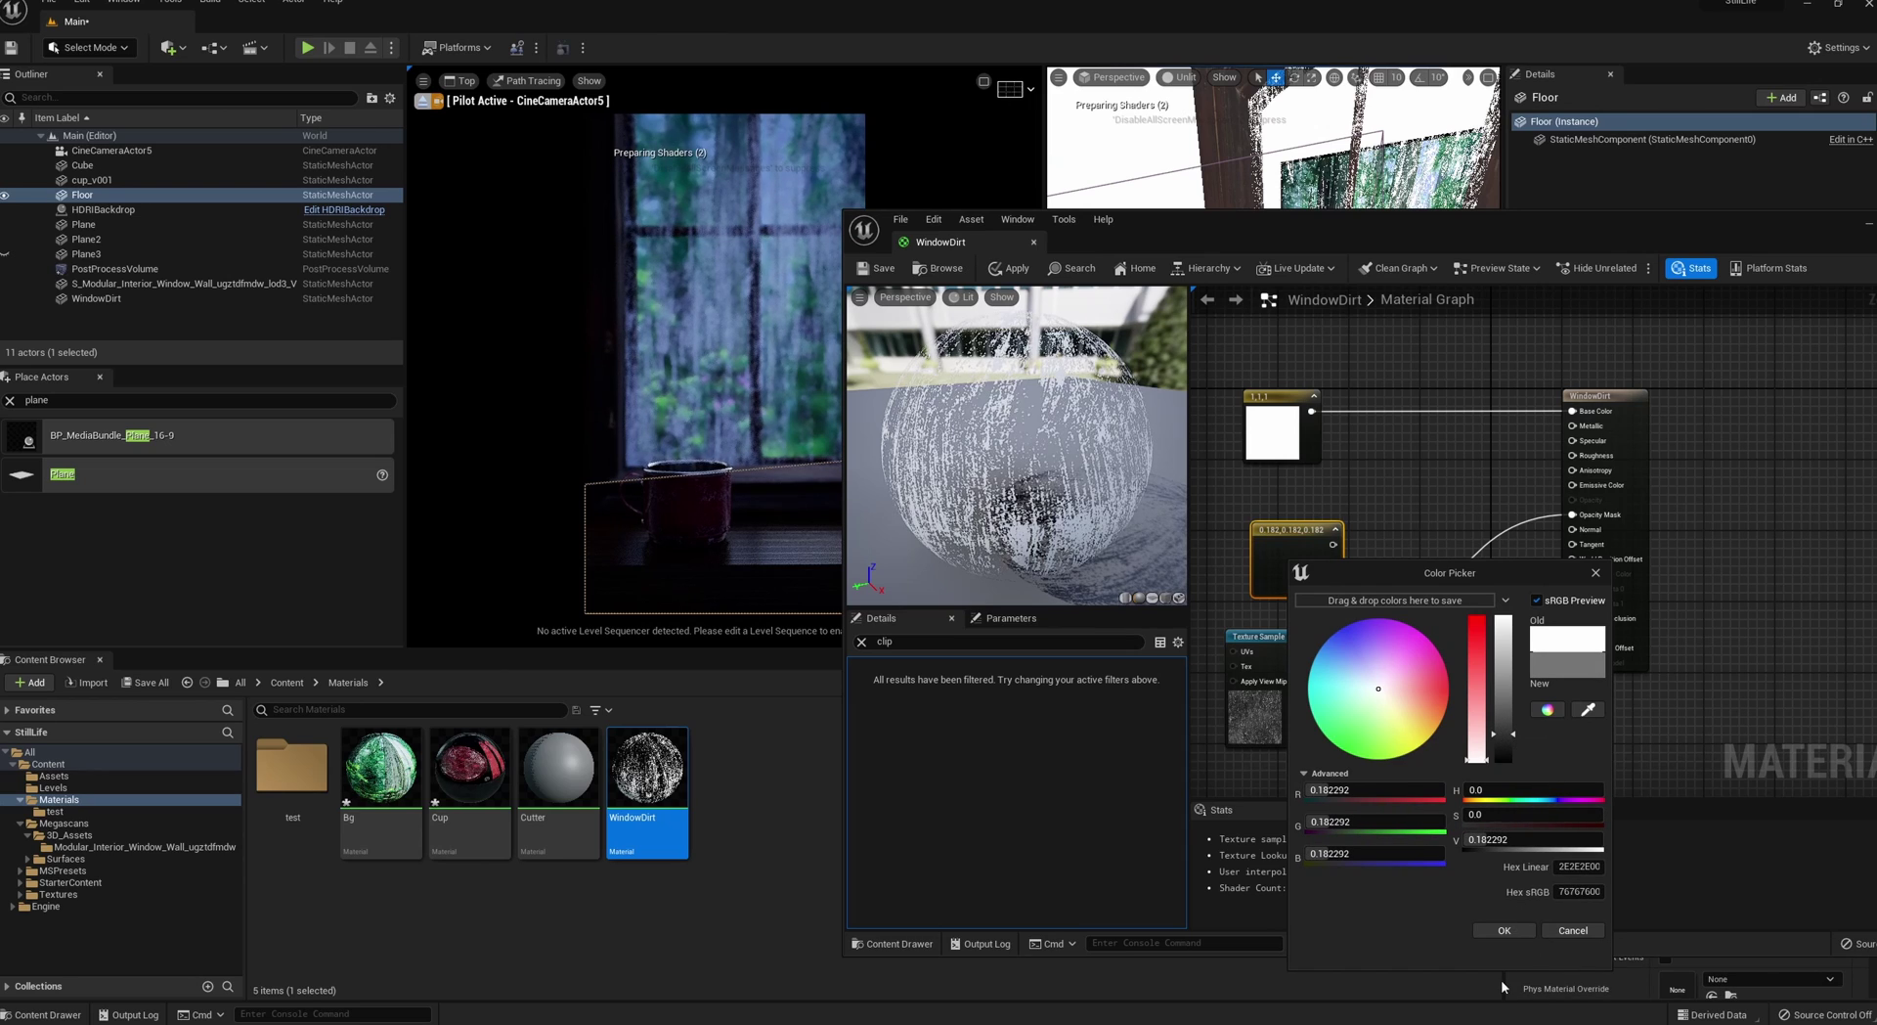
pyautogui.click(1504, 929)
pyautogui.moveTo(1315, 552); pyautogui.dragTo(1273, 526)
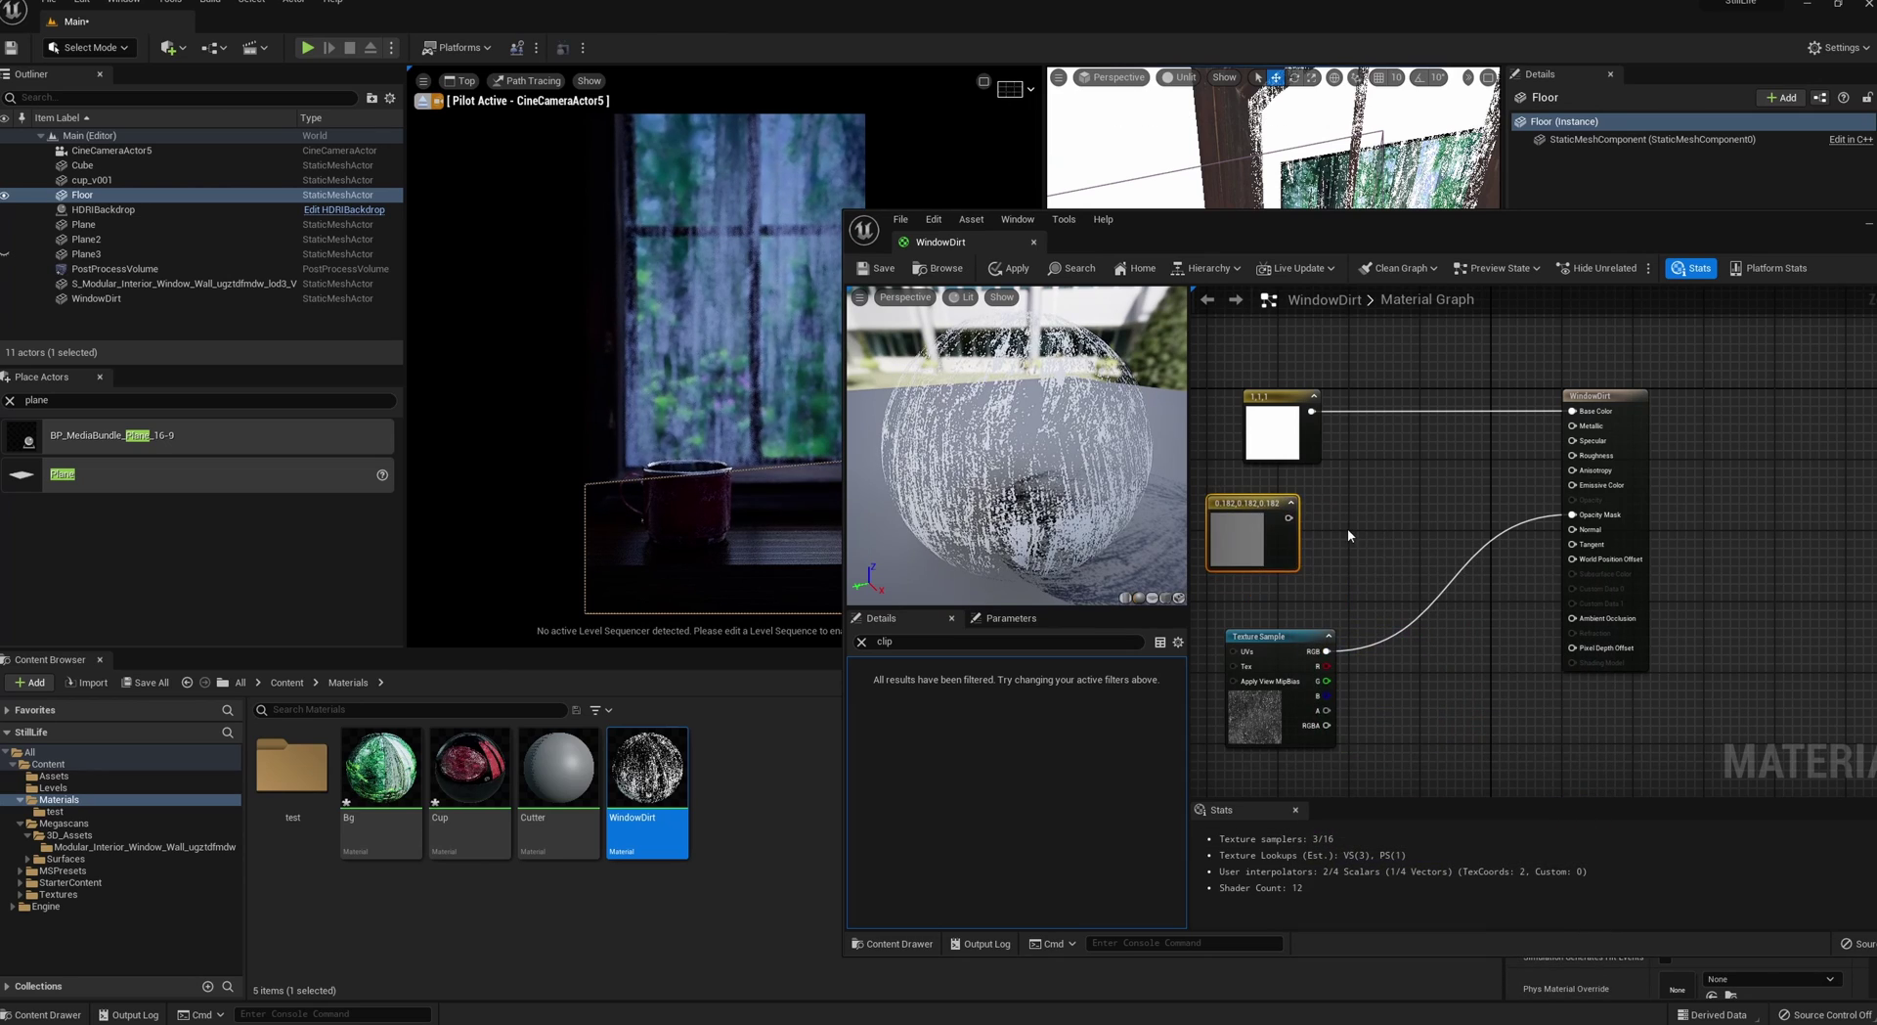
# - Add a Multiply node combining the grey constant (A) and texture RGB (B), connect it to Opacity Mask, and save WindowDirt
pyautogui.rightClick(1349, 536)
pyautogui.write('multi')
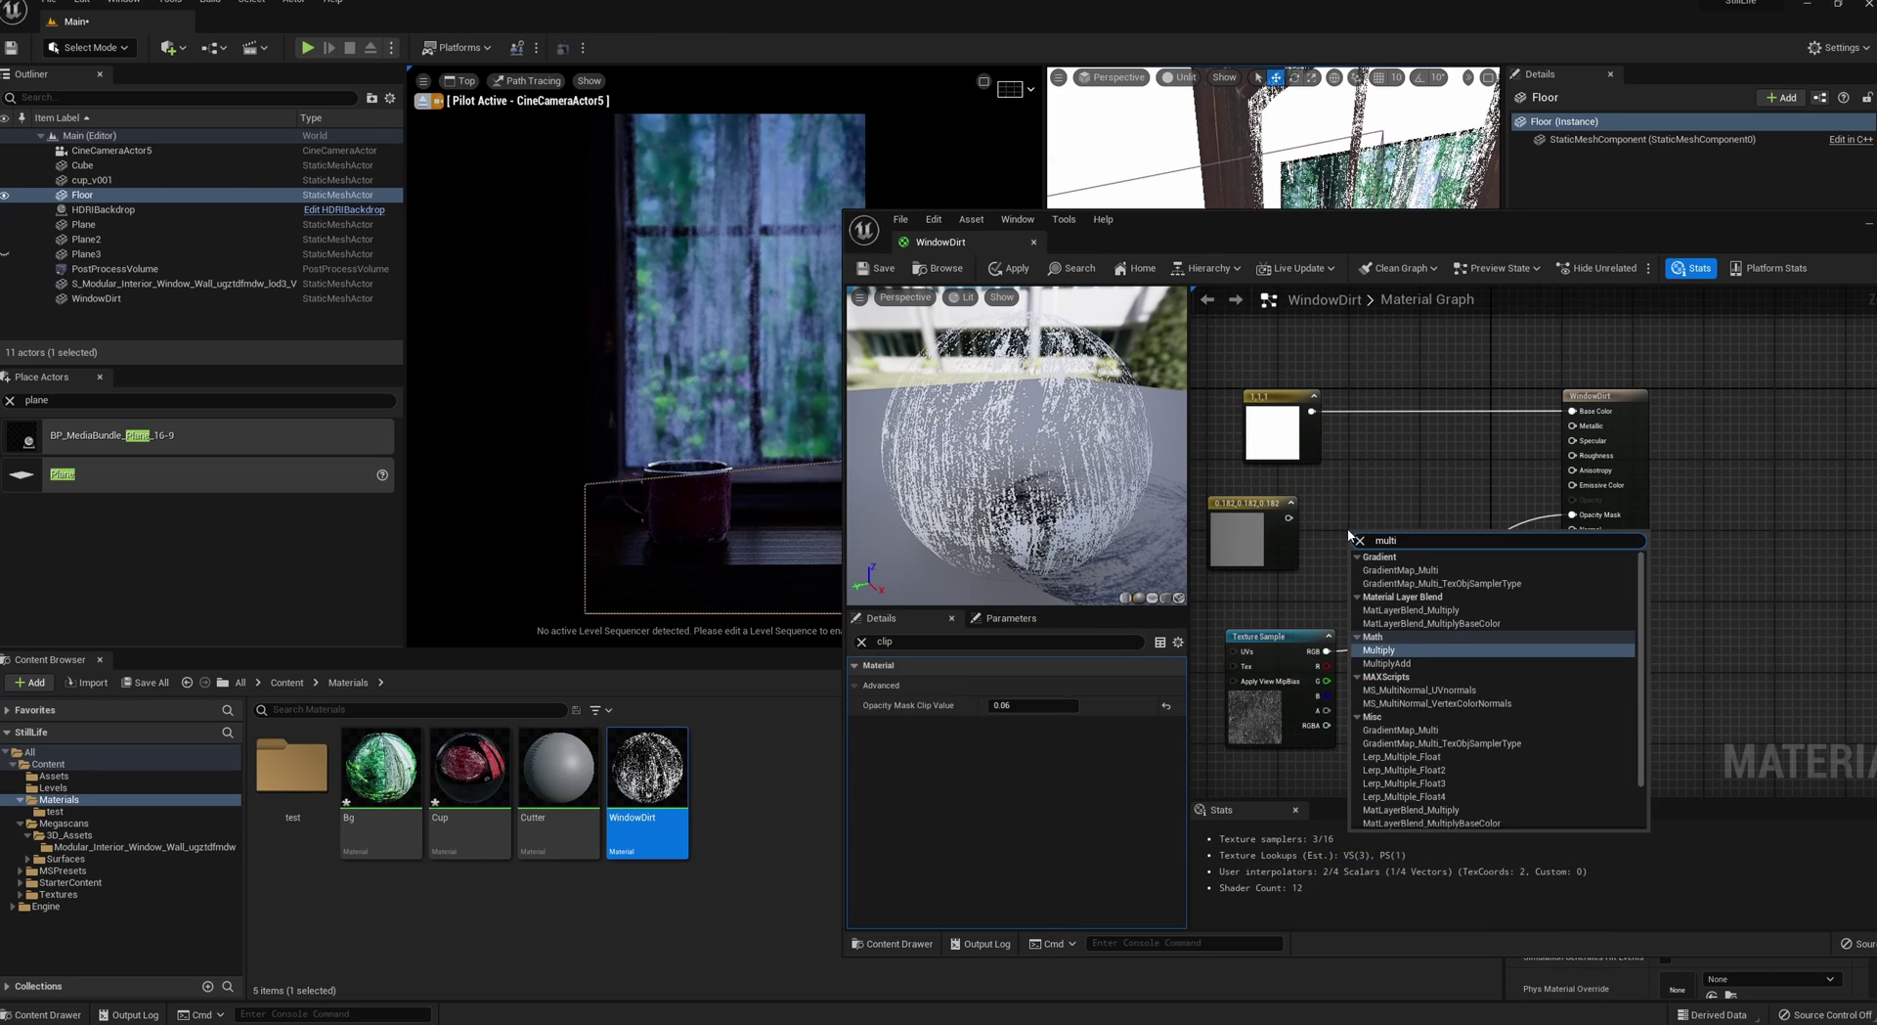
pyautogui.click(1398, 650)
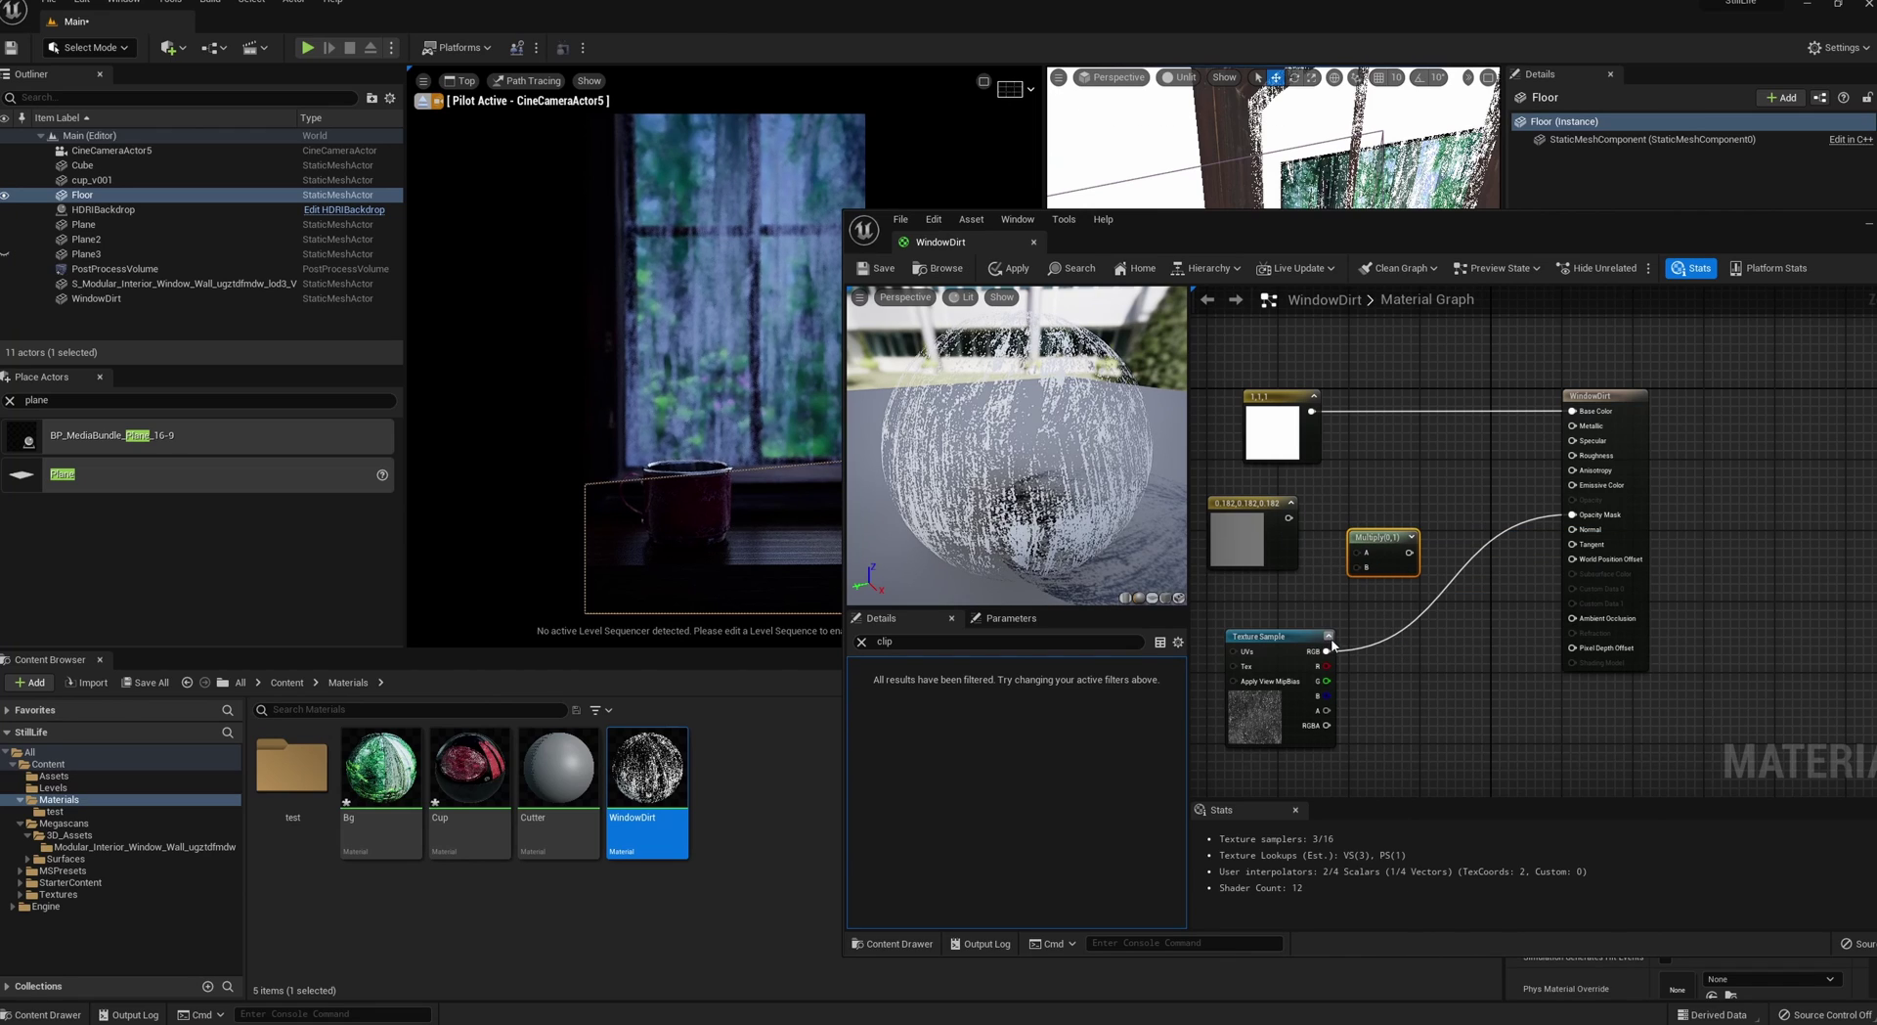
pyautogui.moveTo(1330, 649); pyautogui.dragTo(1572, 514)
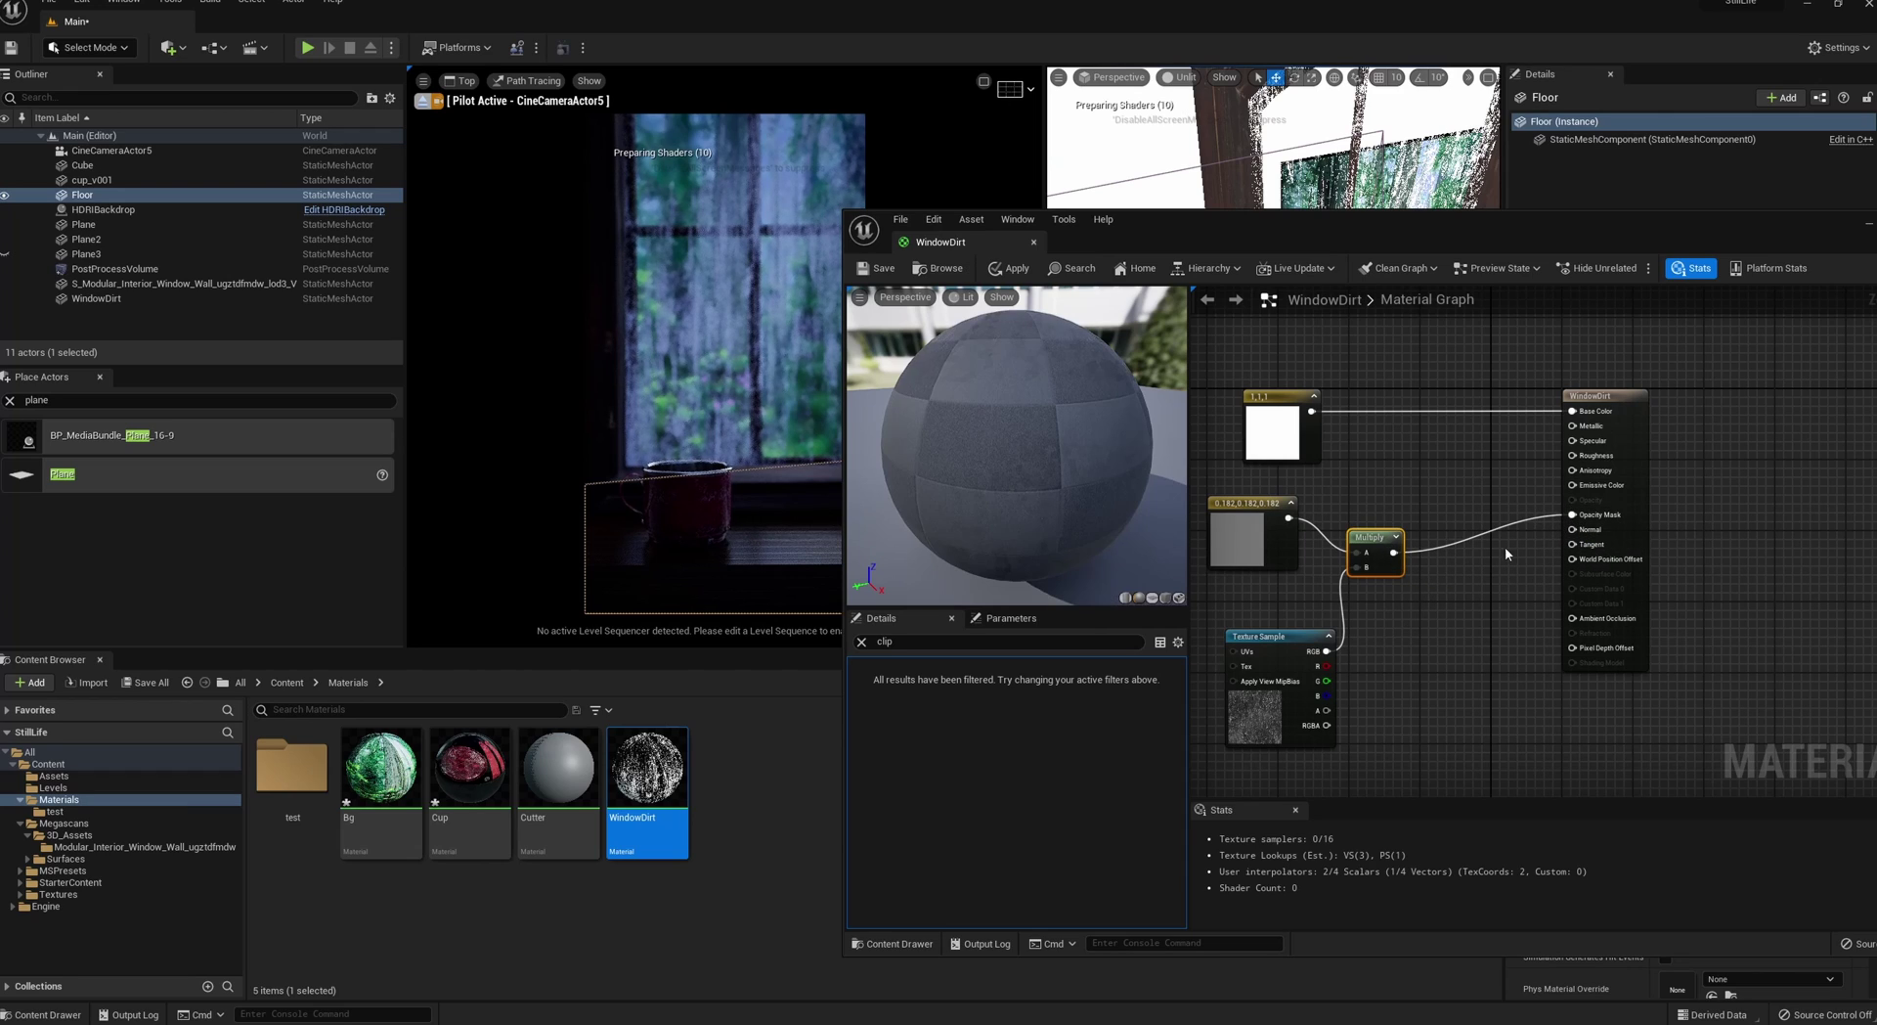
pyautogui.moveTo(1011, 448); pyautogui.dragTo(990, 489)
pyautogui.click(877, 268)
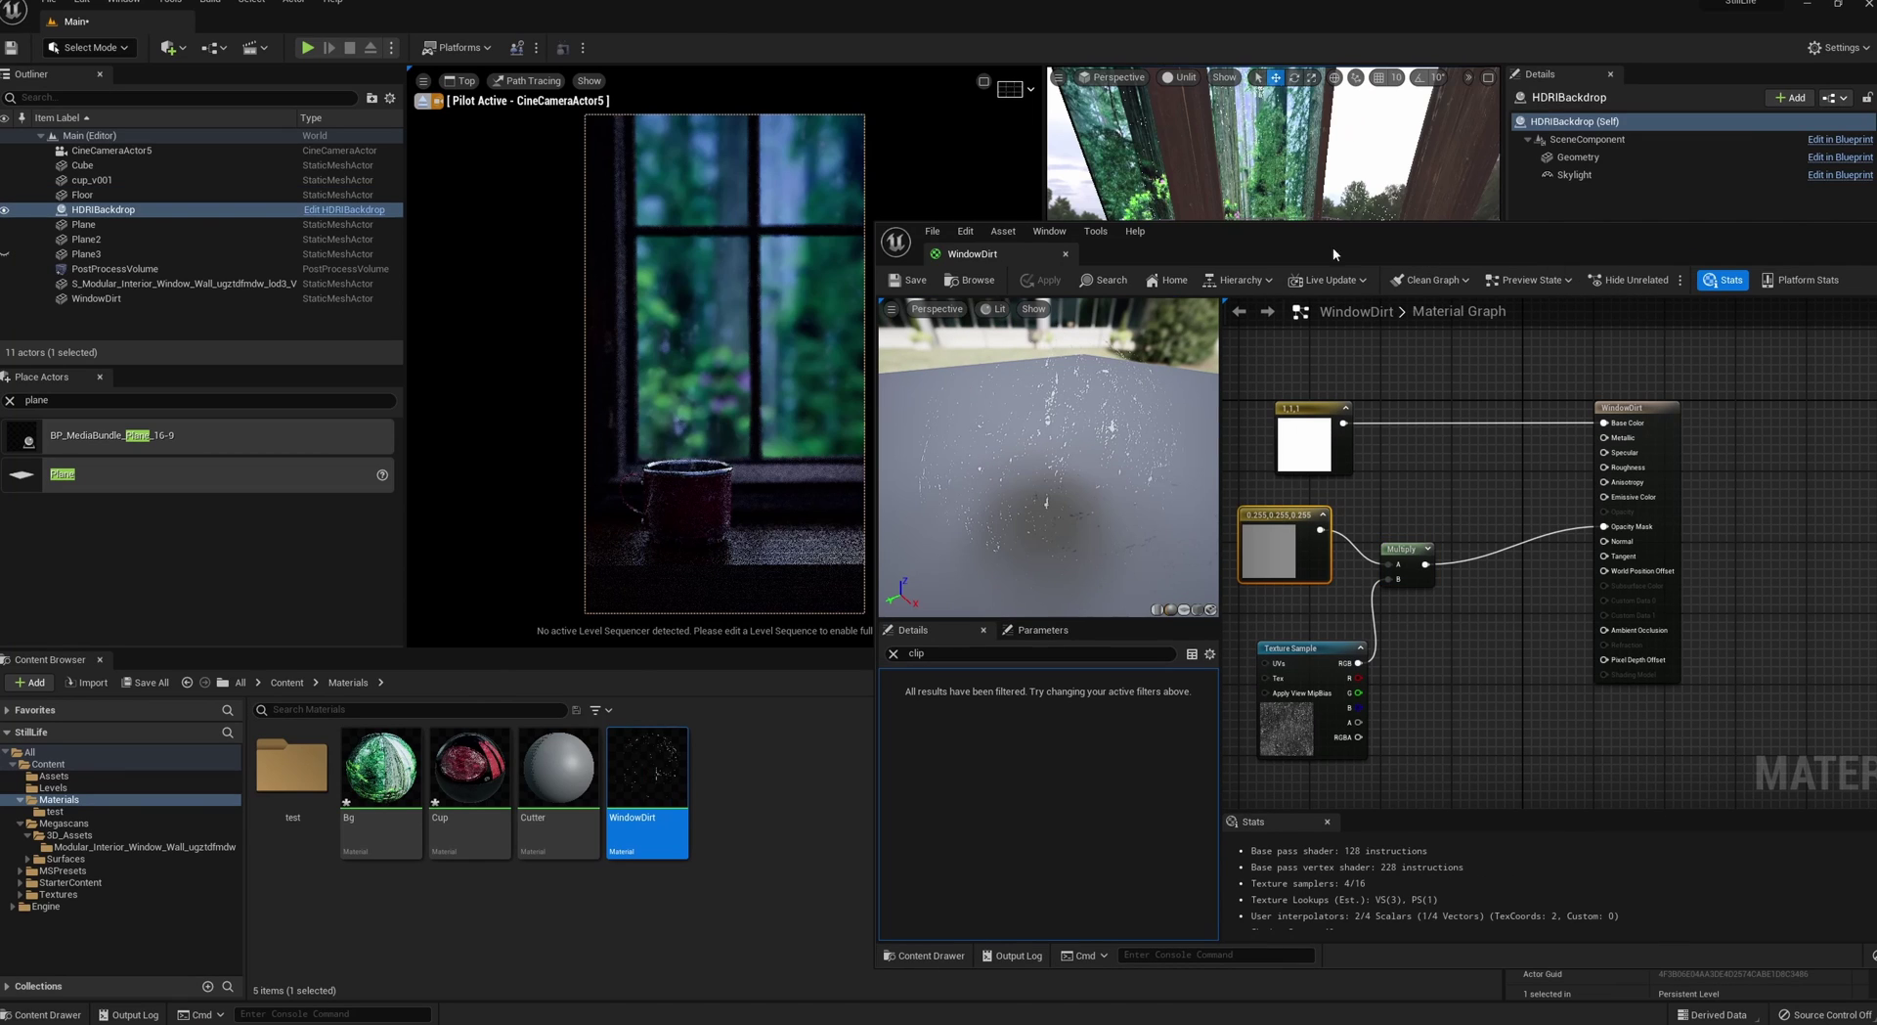
# - Set the grey constant feeding the Multiply node to value 0.463542 and close the WindowDirt material
pyautogui.doubleClick(1269, 549)
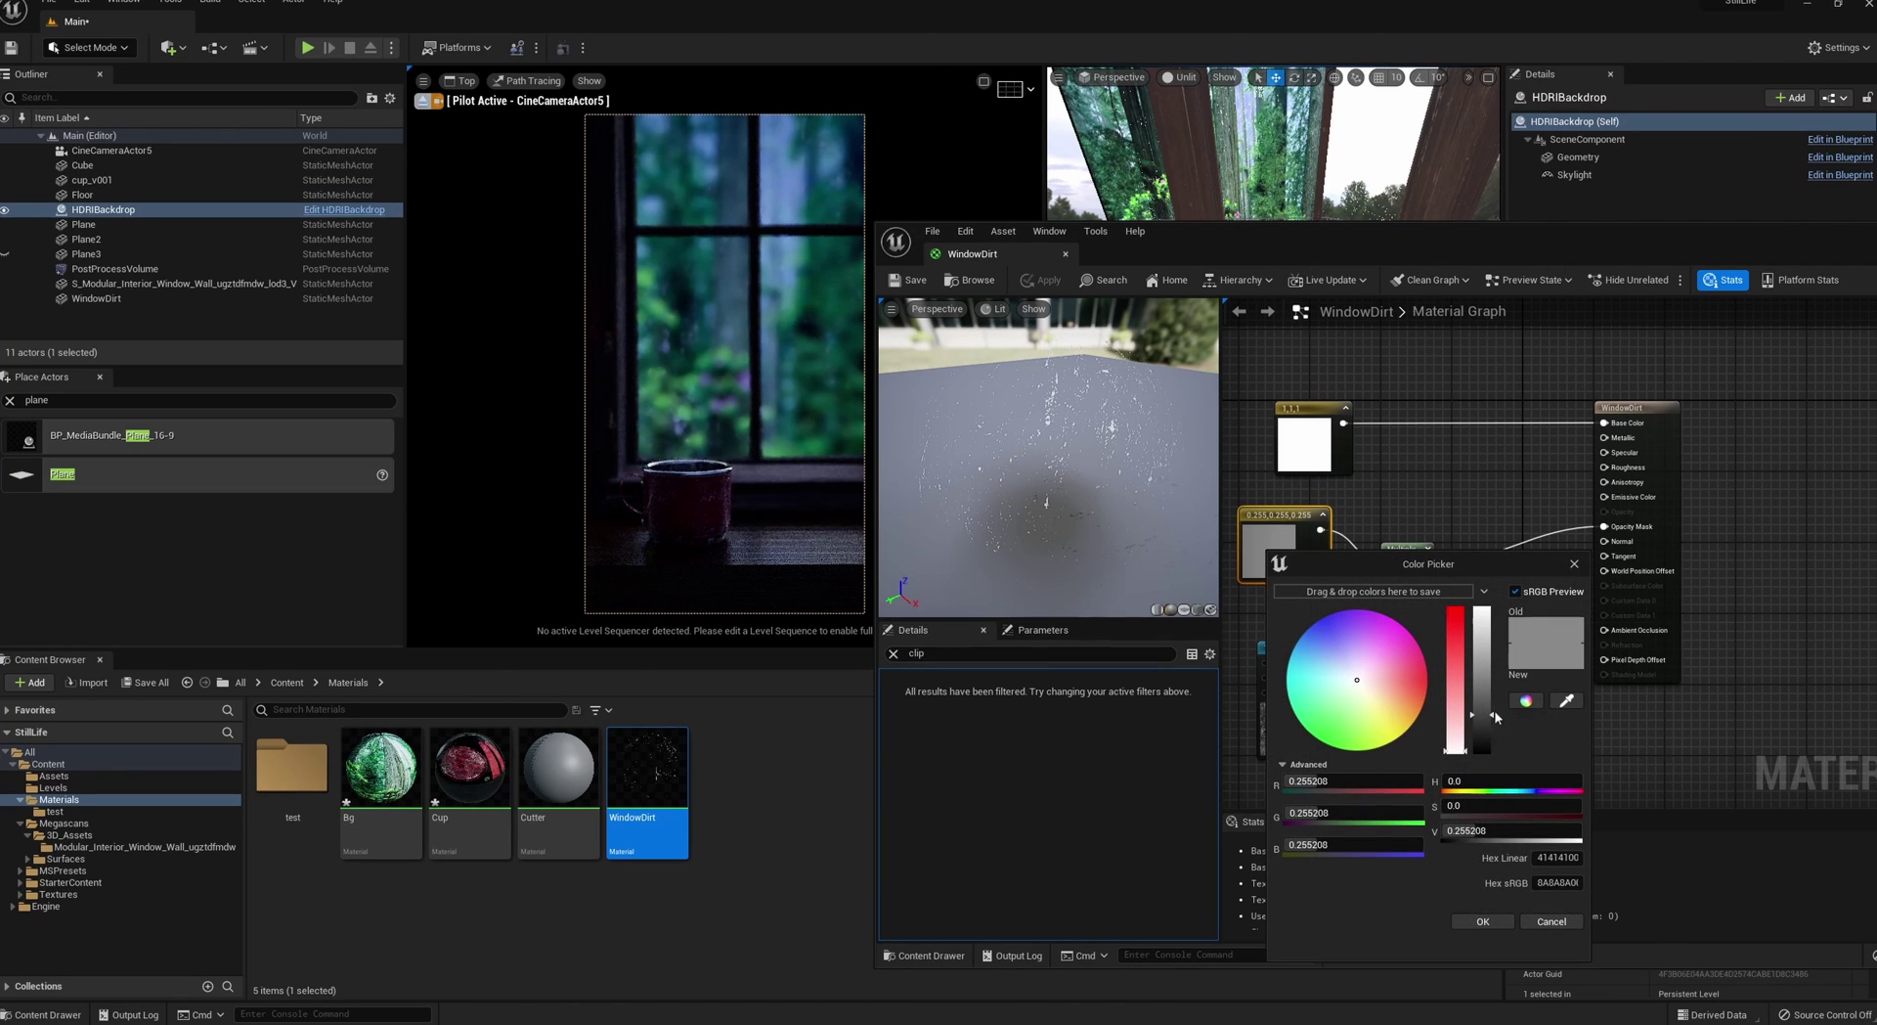
pyautogui.moveTo(1494, 717); pyautogui.dragTo(1491, 695)
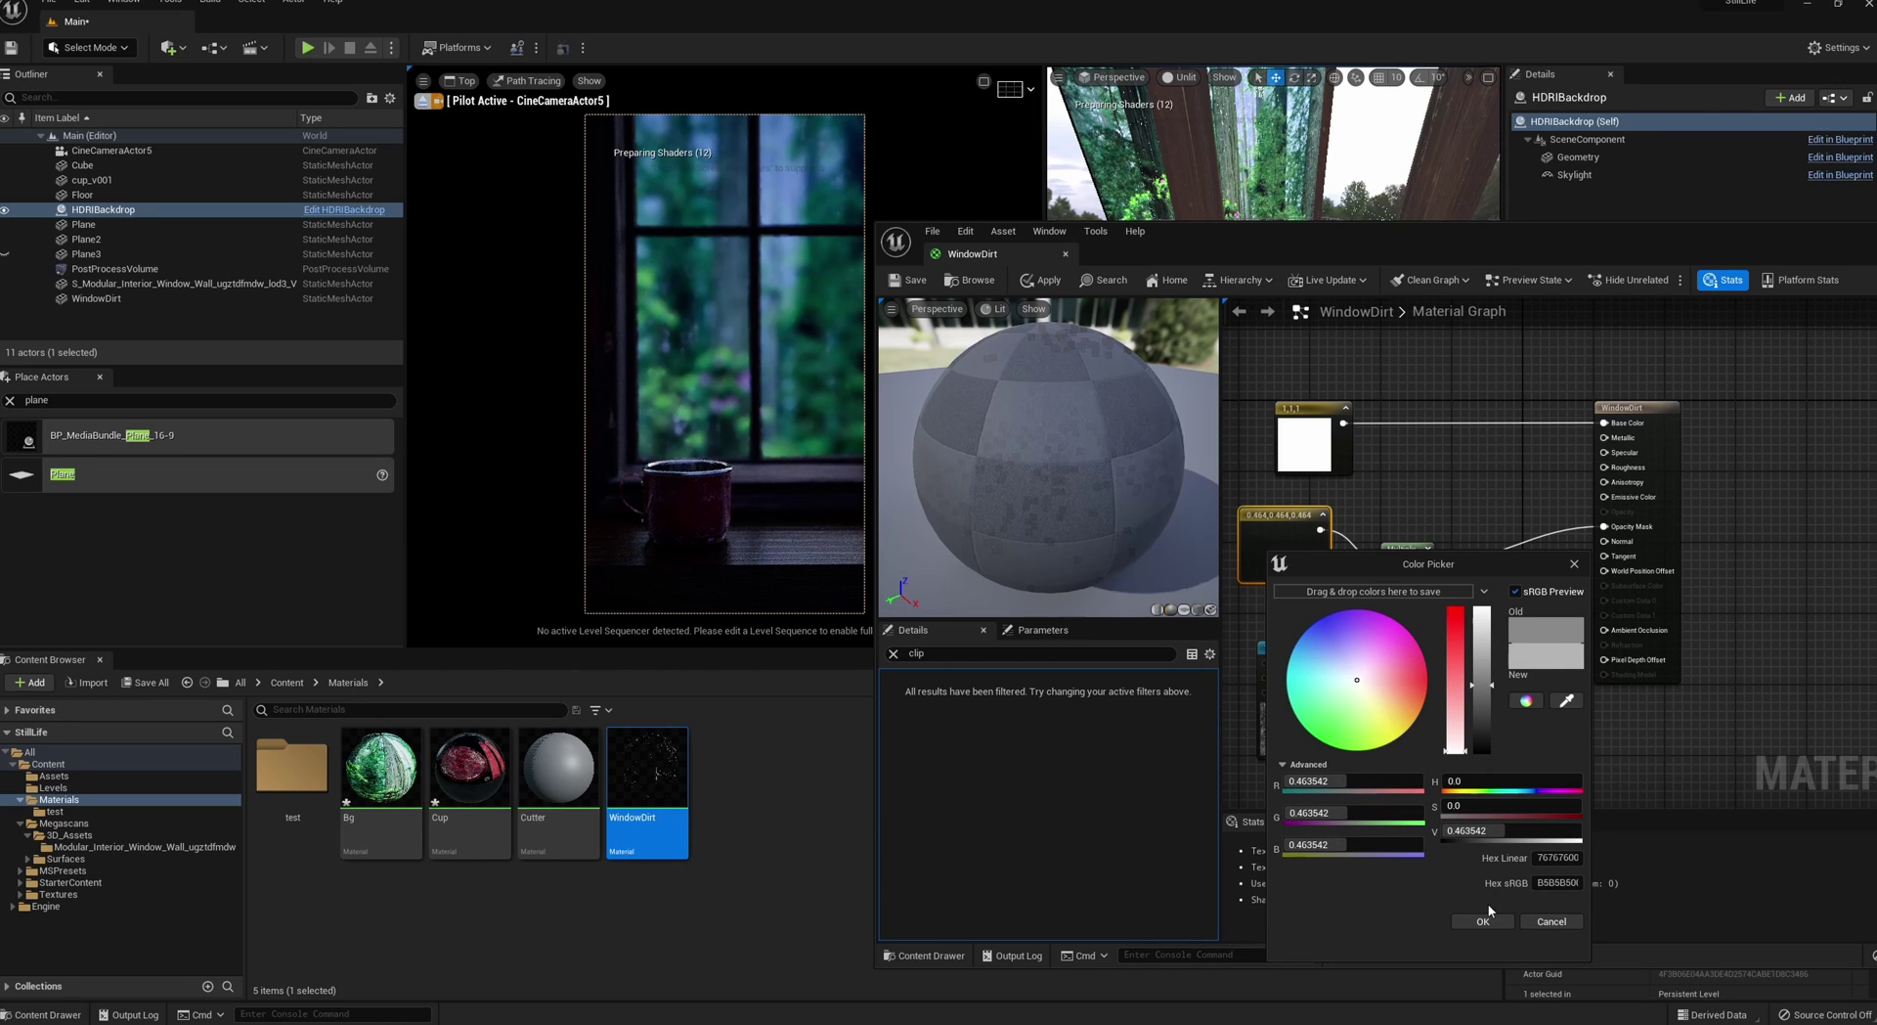
pyautogui.click(1492, 919)
pyautogui.moveTo(1708, 256); pyautogui.dragTo(1173, 422)
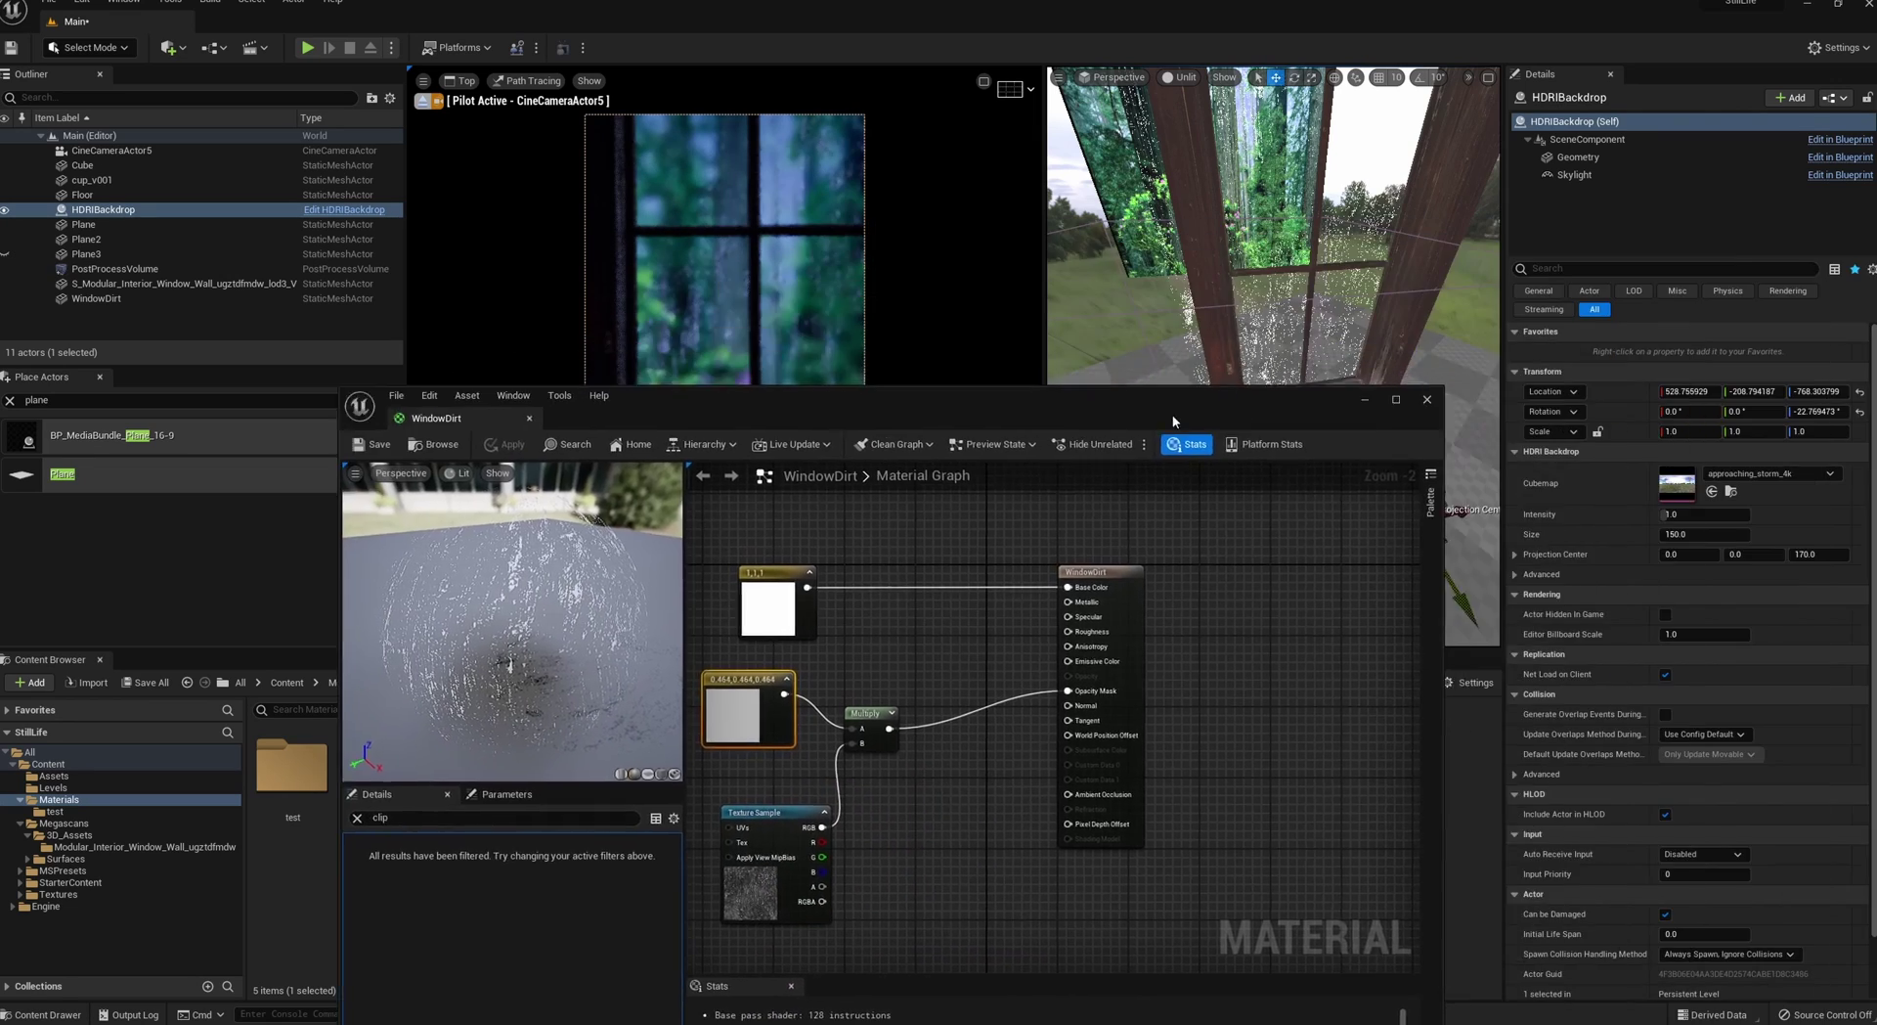
pyautogui.click(1431, 402)
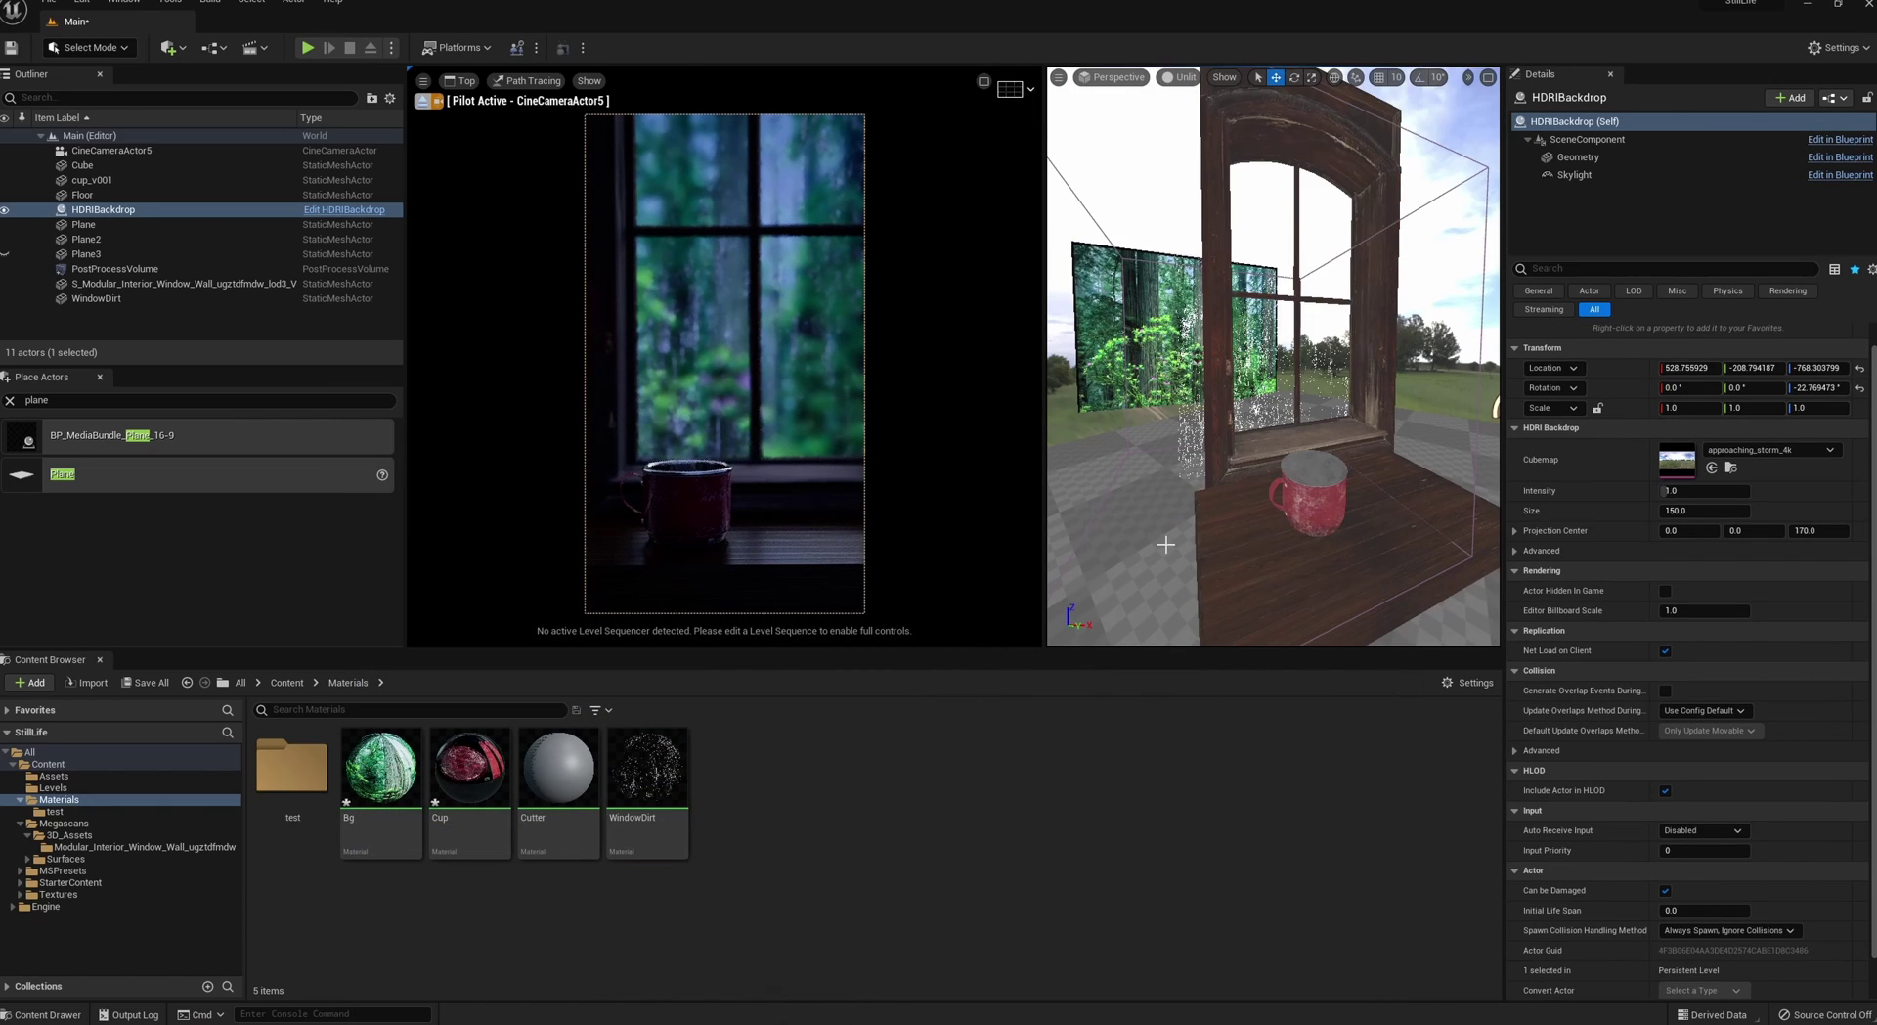
pyautogui.keyDown('alt'); pyautogui.moveTo(1116, 453); pyautogui.dragTo(1169, 456); pyautogui.keyUp('alt')
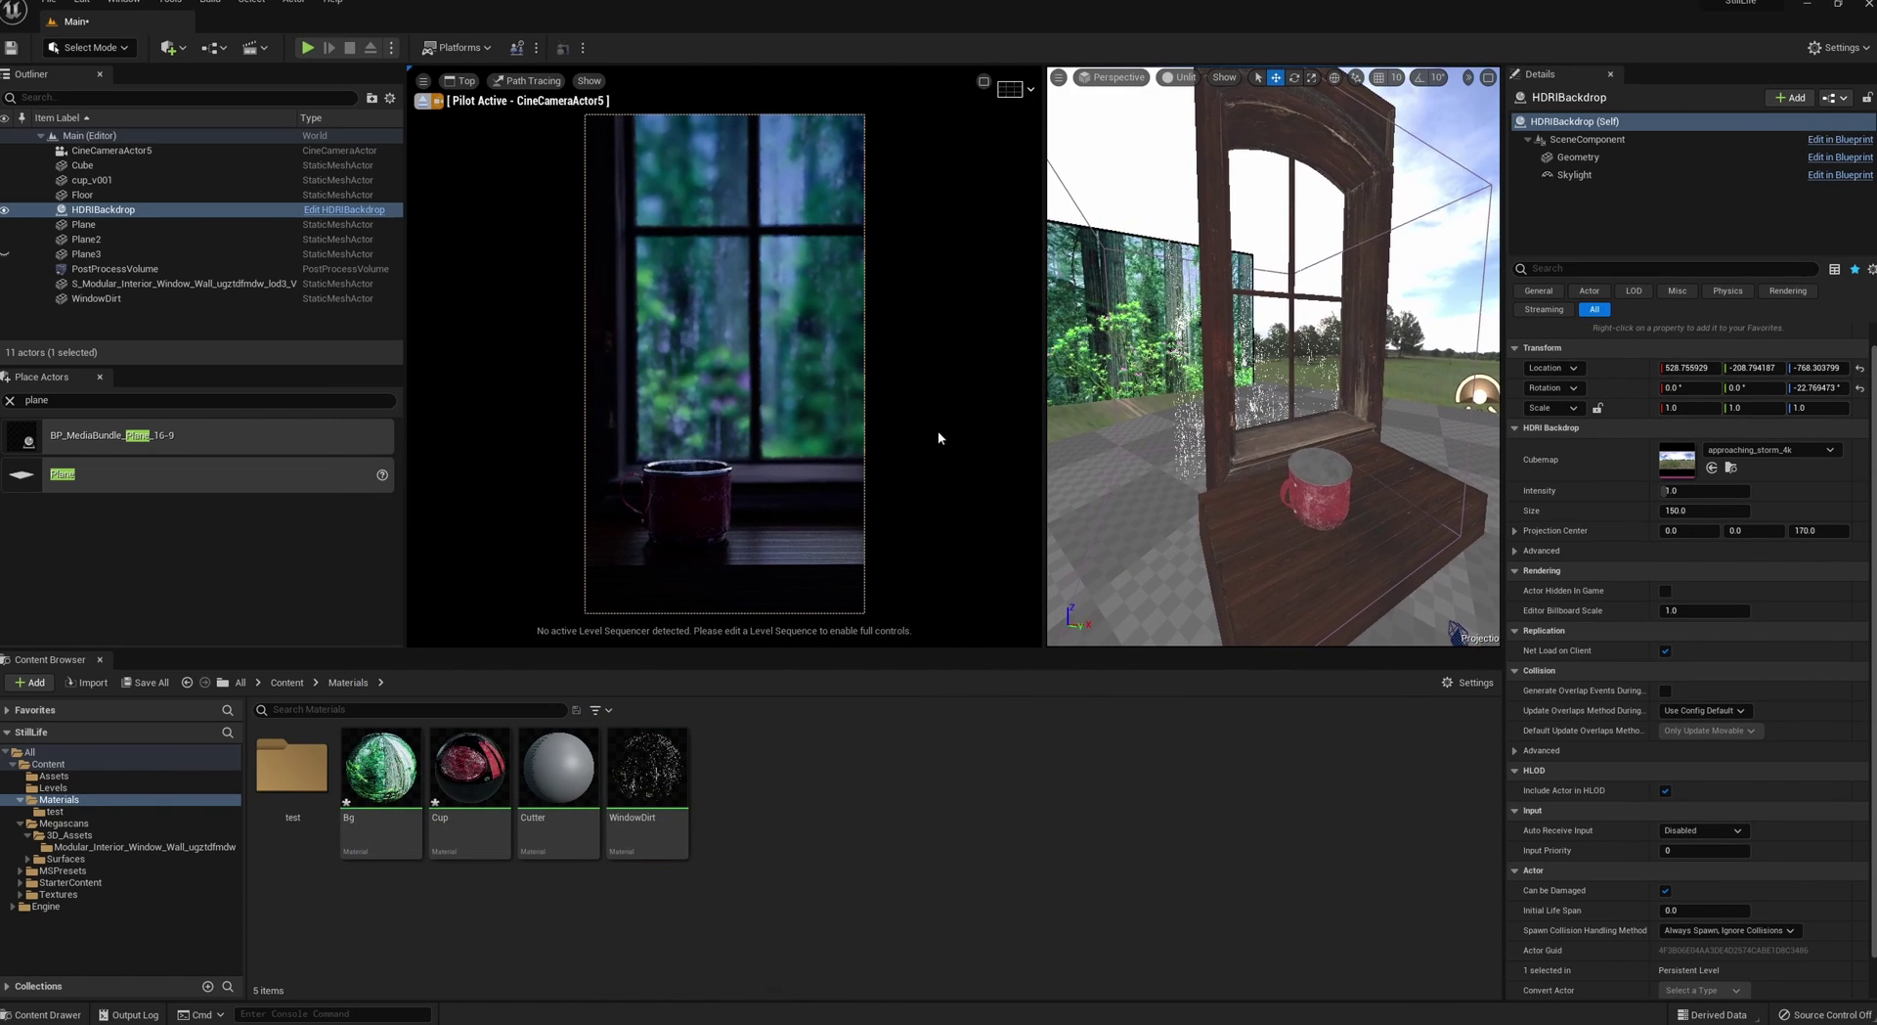
# - Create a level sequence named Still02 in the Content folder
pyautogui.click(252, 47)
pyautogui.click(308, 77)
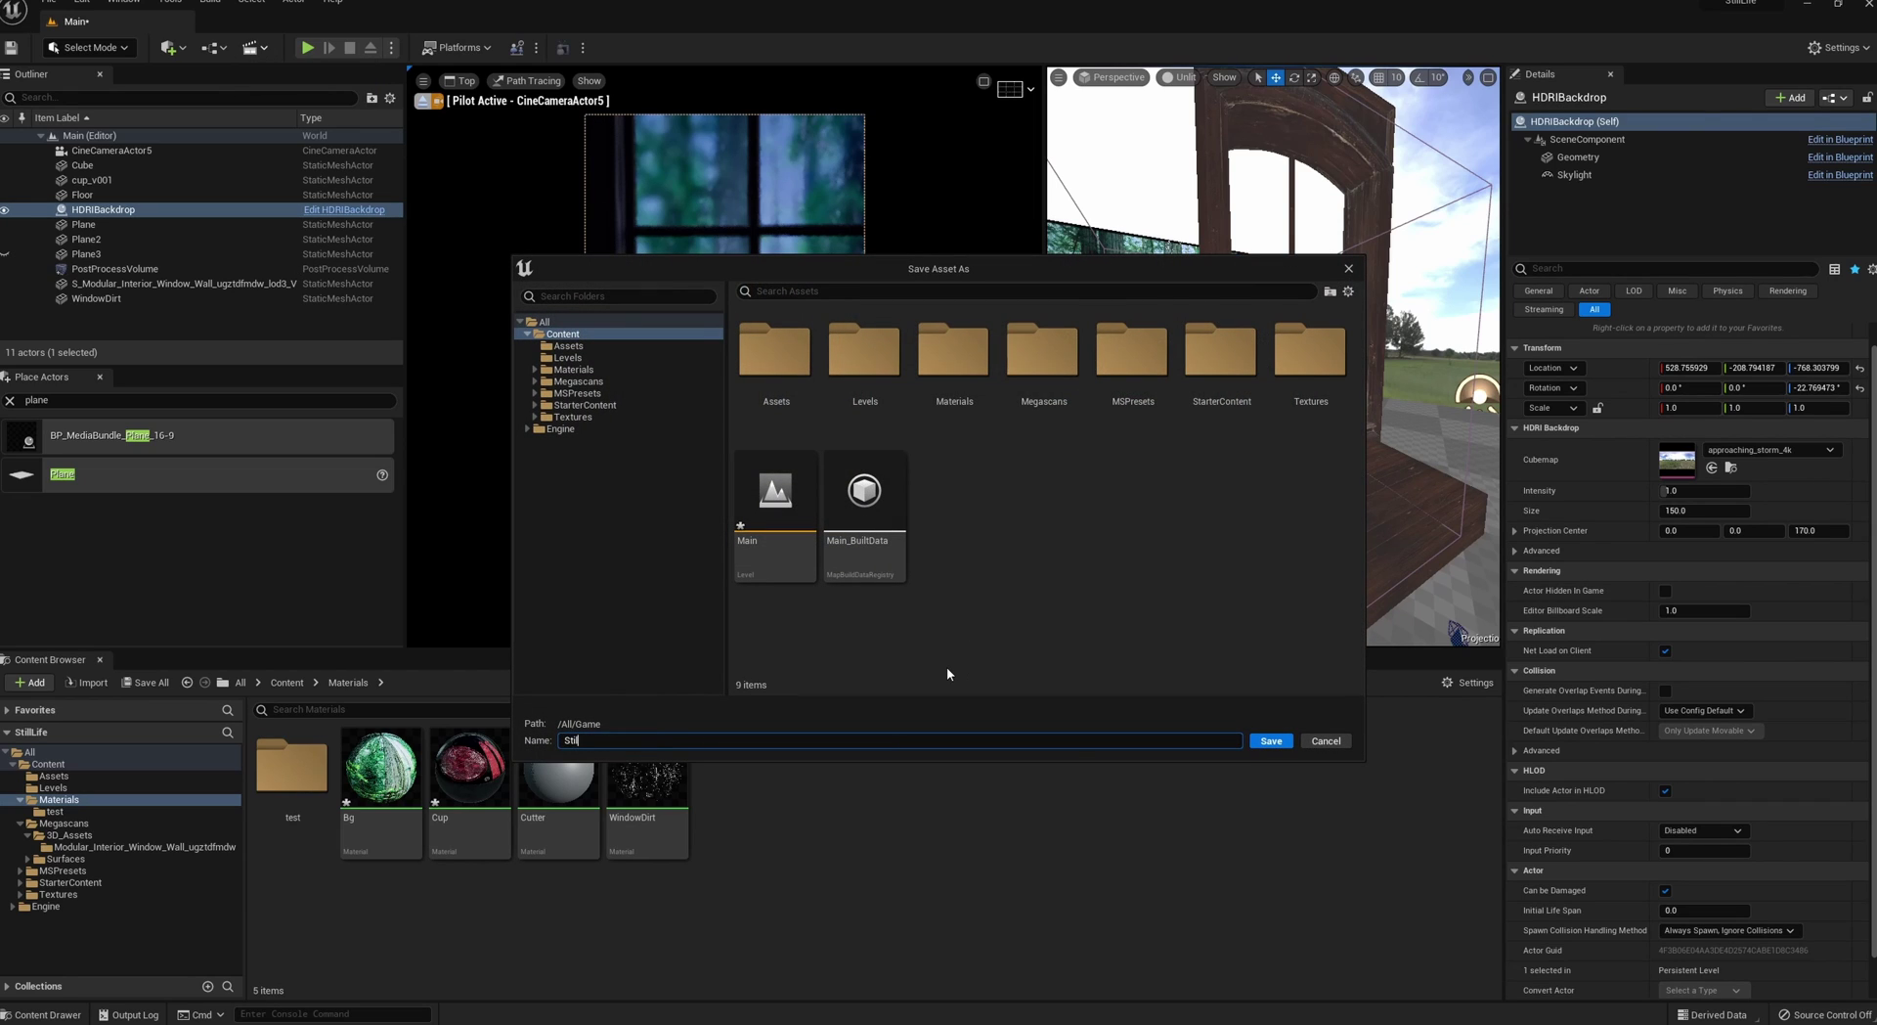
pyautogui.press('Return')
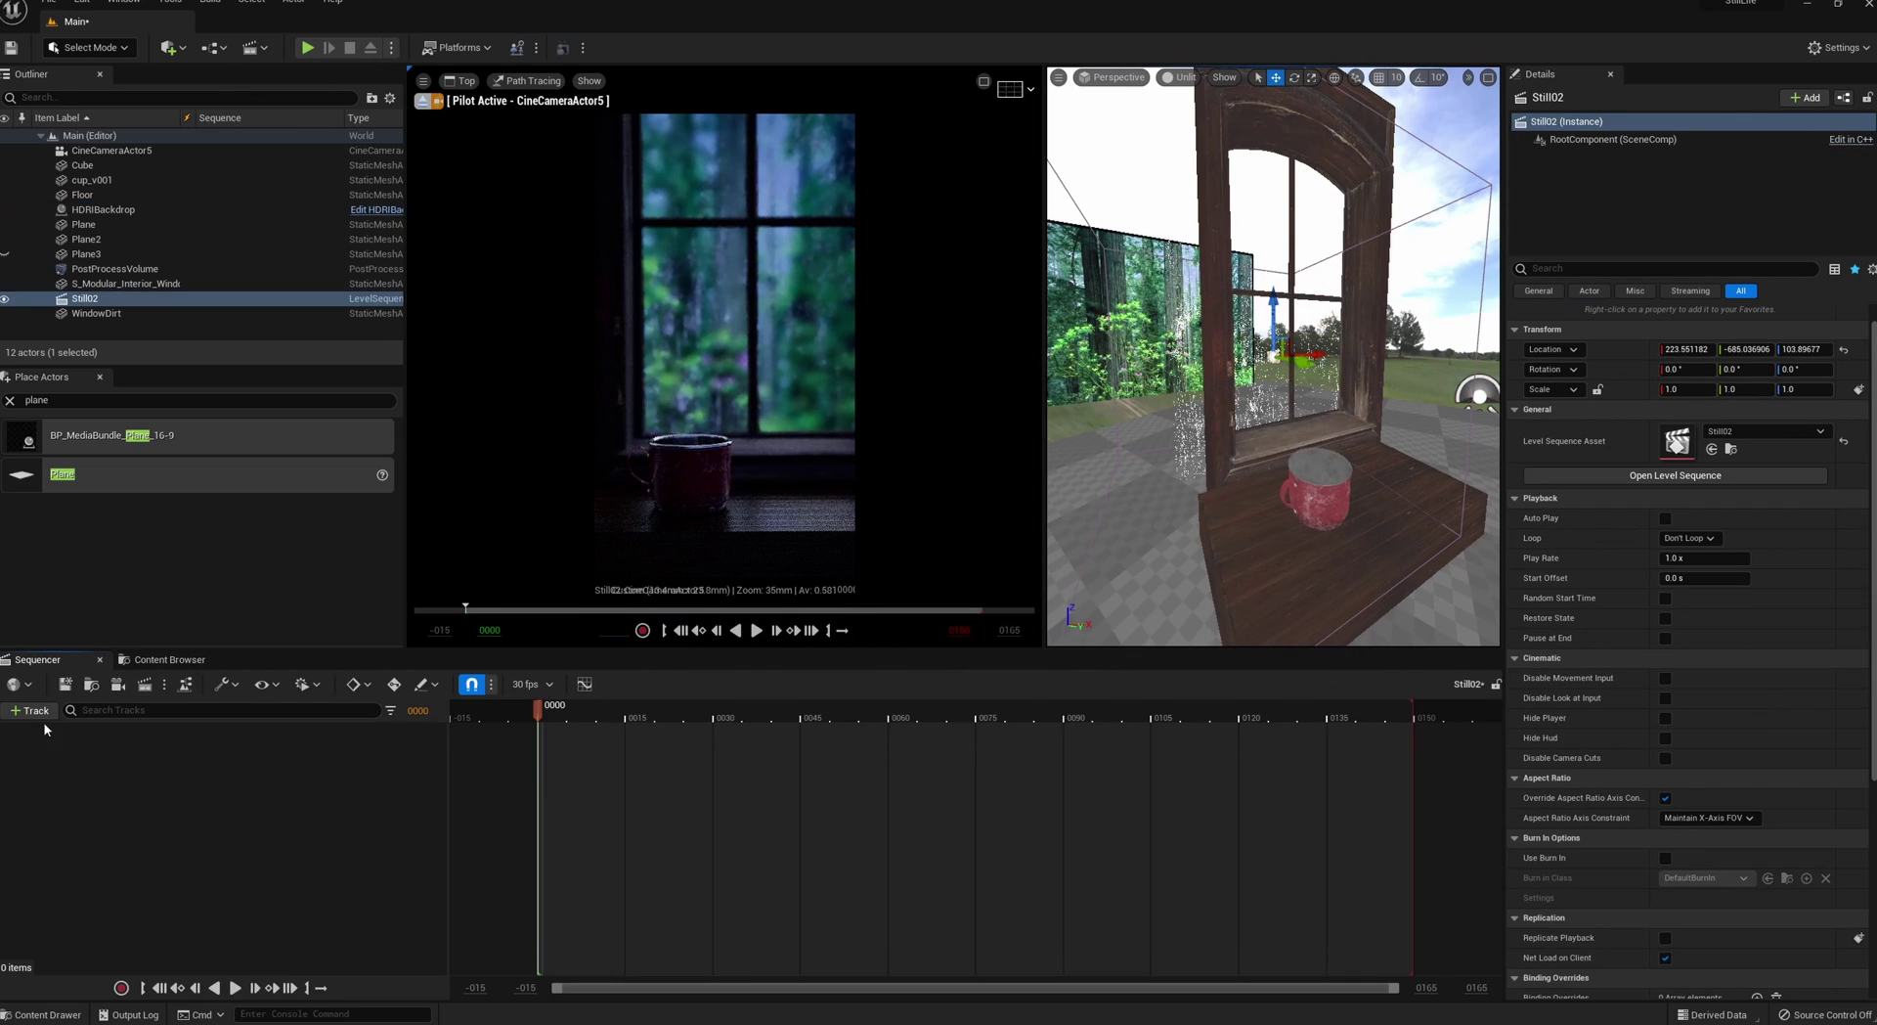
# - Add CineCameraActor5 to the Still02 sequence and trim the playback range to the single frame 21
pyautogui.click(25, 714)
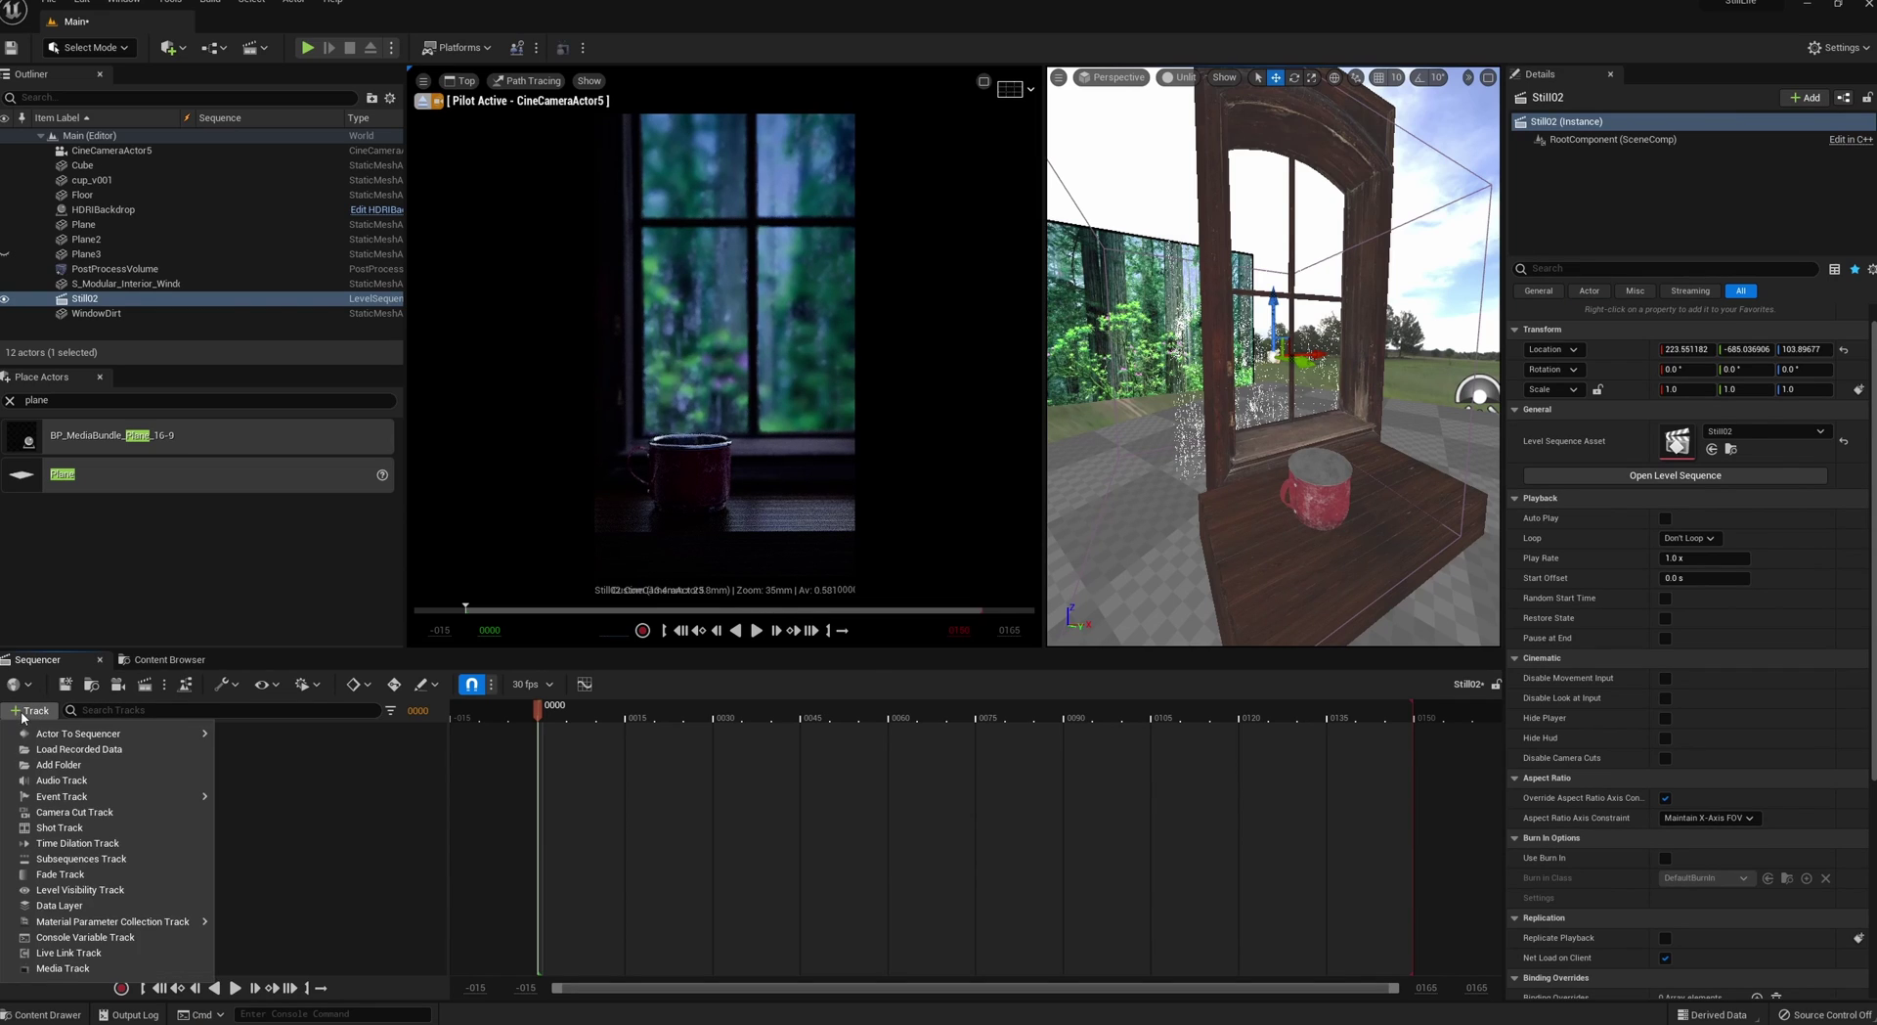
pyautogui.moveTo(88, 734)
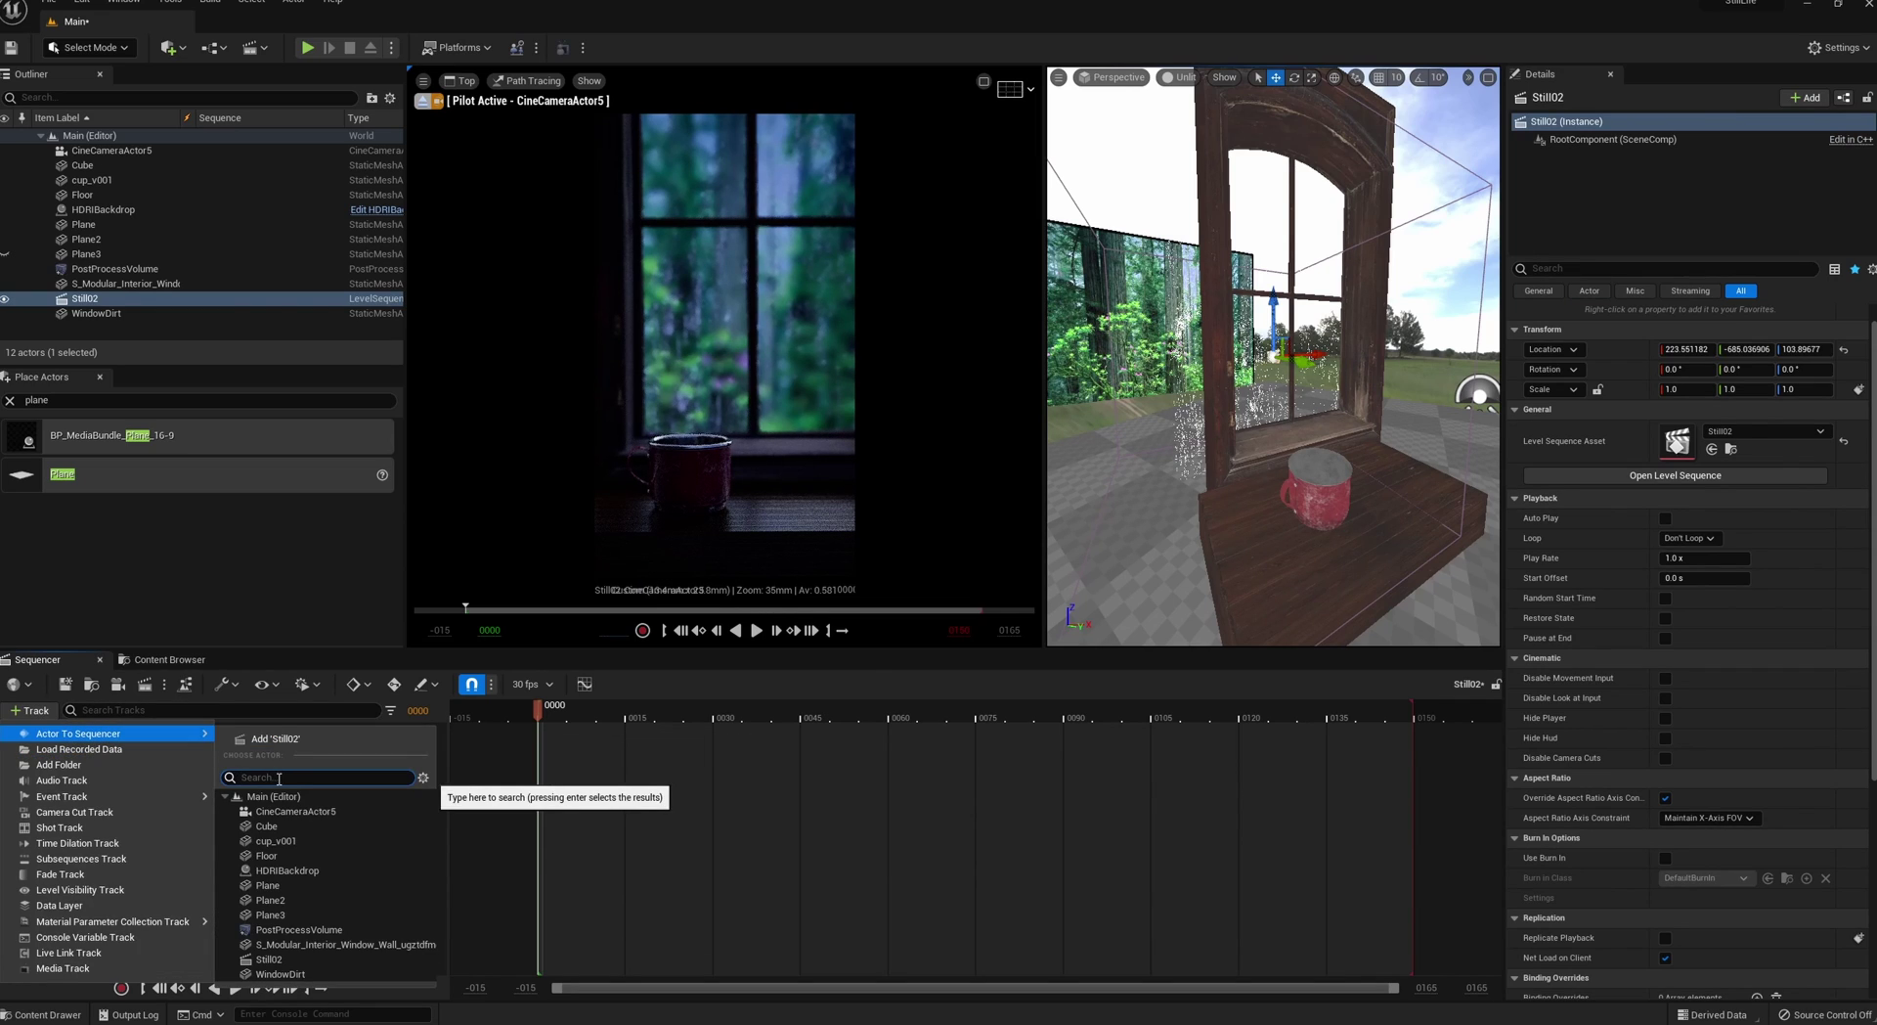
pyautogui.write('cine')
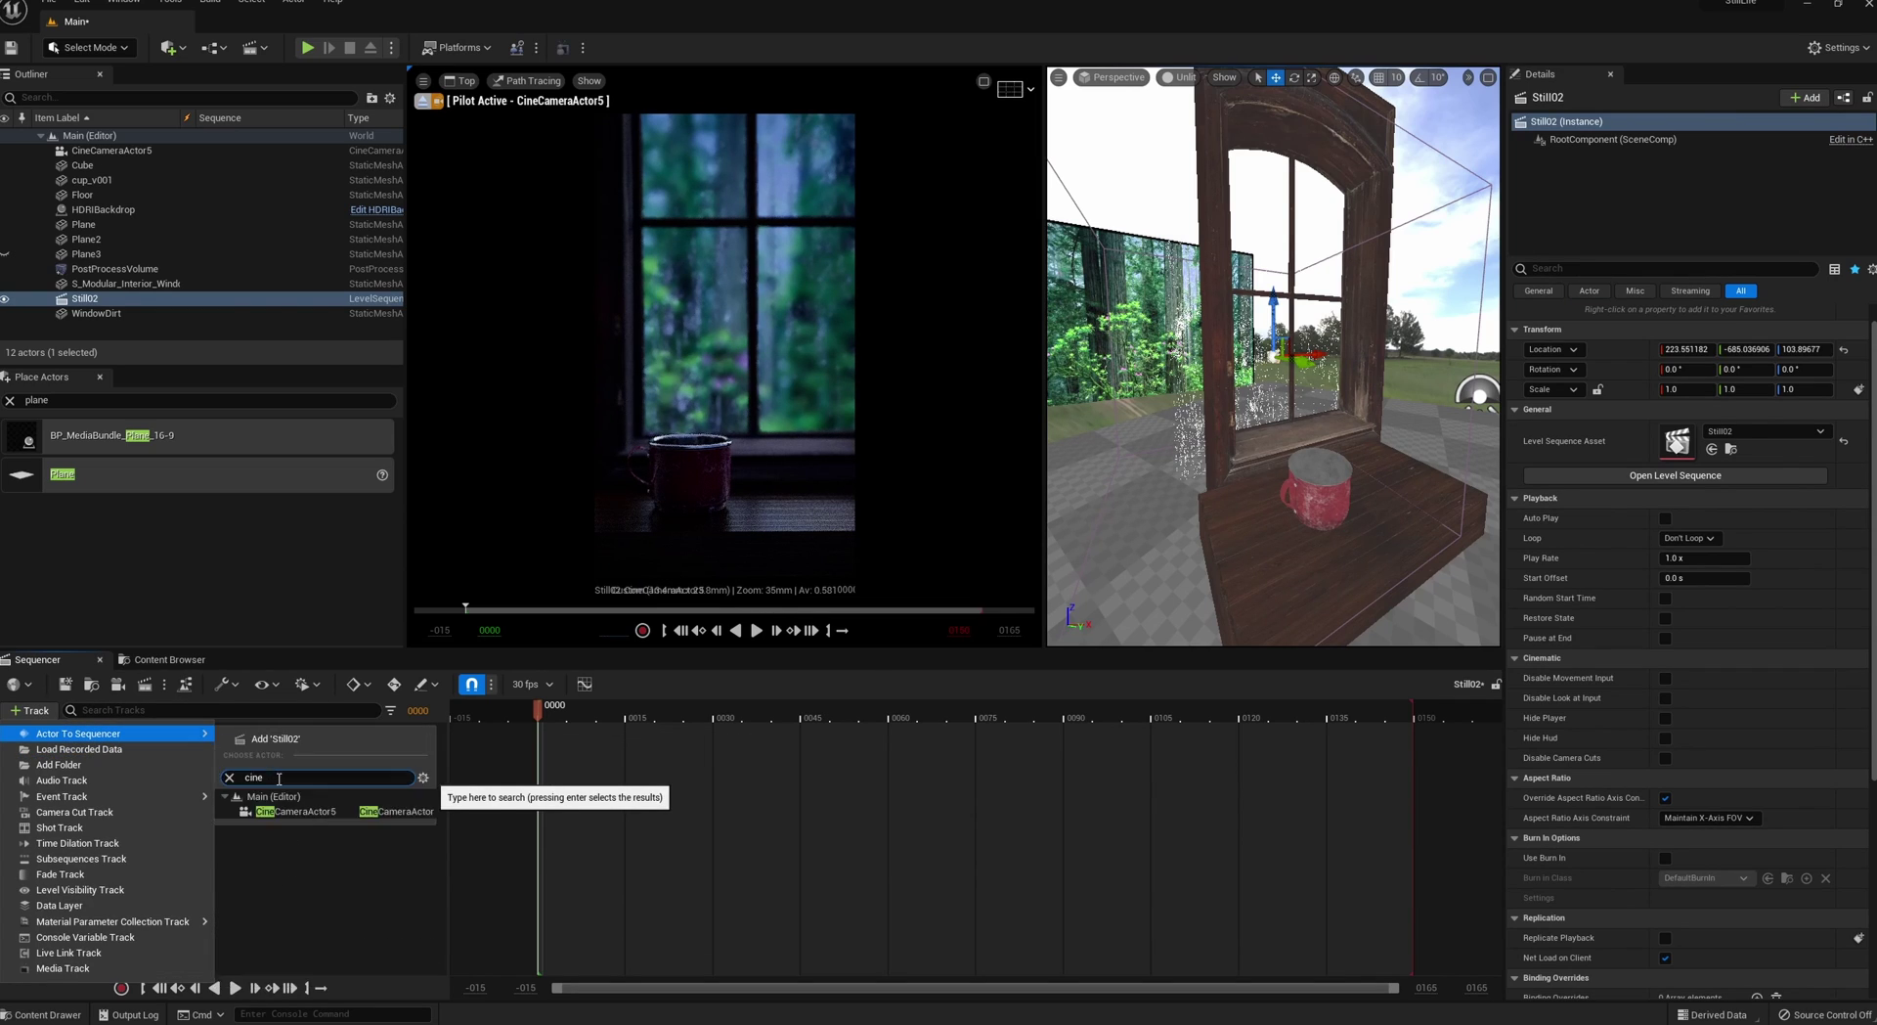
pyautogui.click(286, 812)
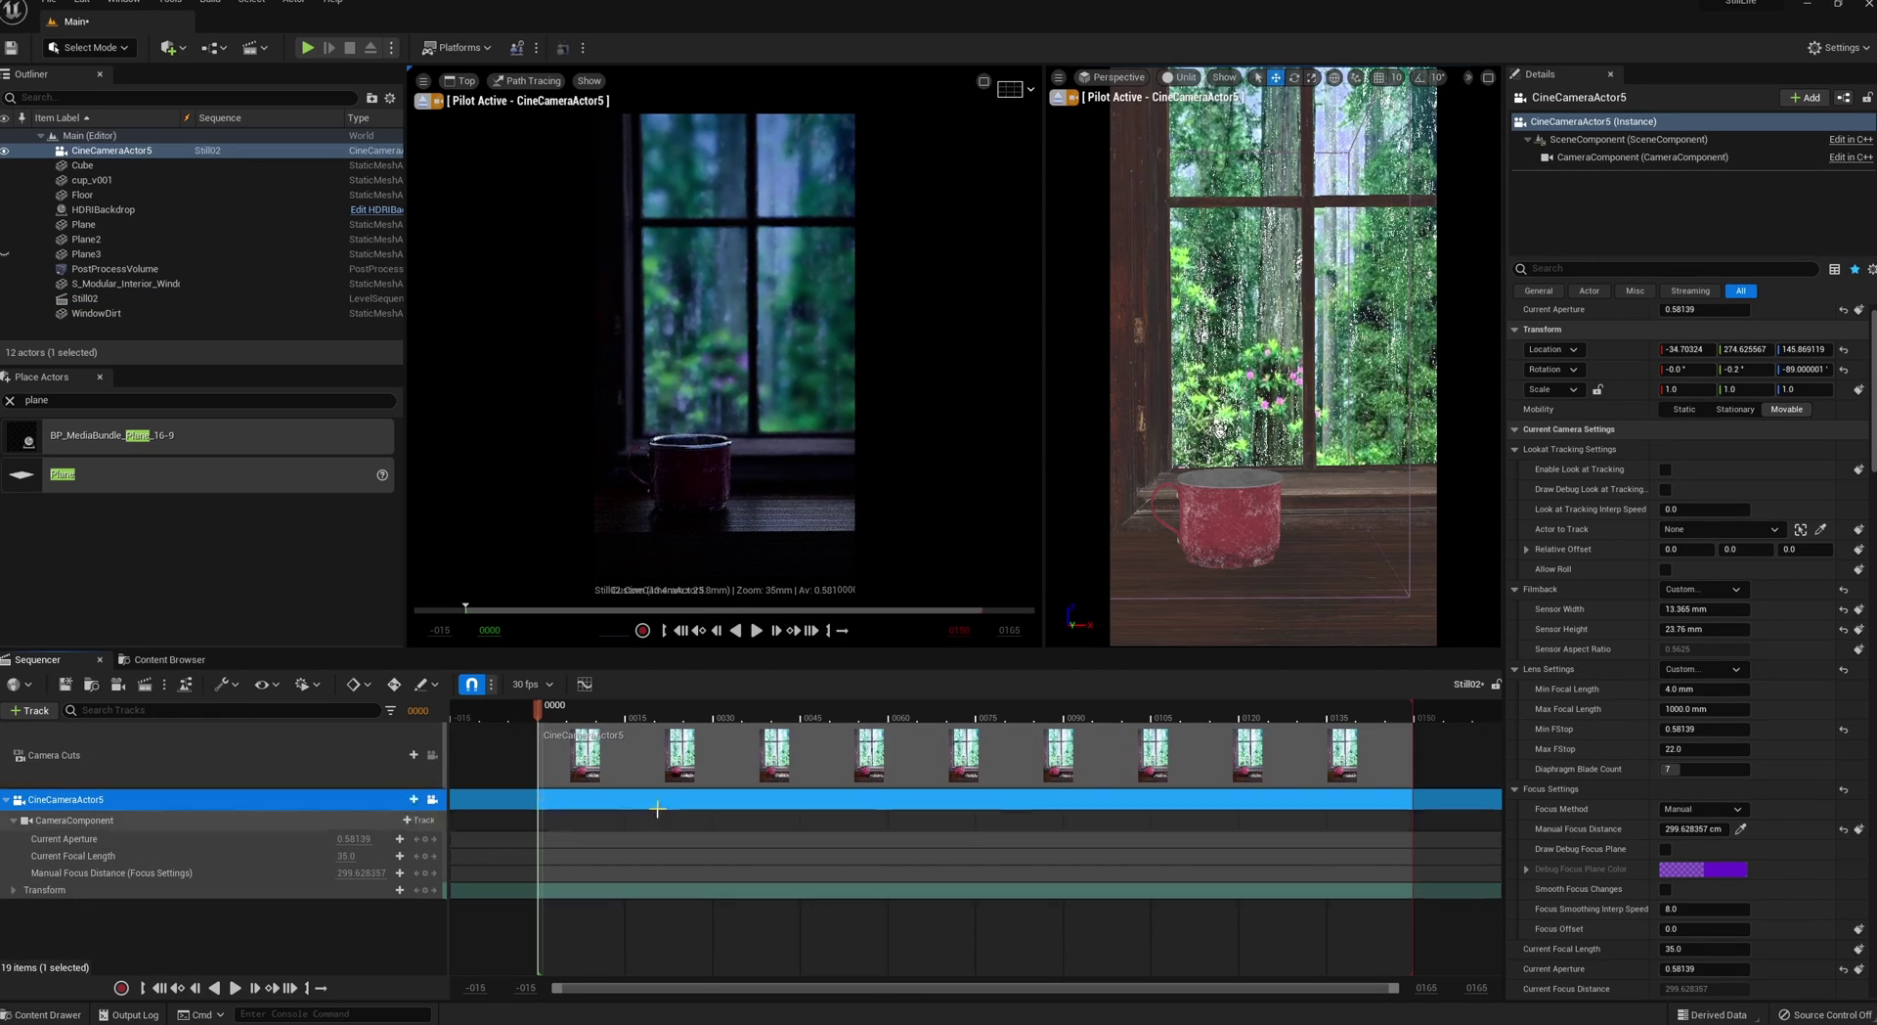
pyautogui.moveTo(540, 714); pyautogui.dragTo(661, 709)
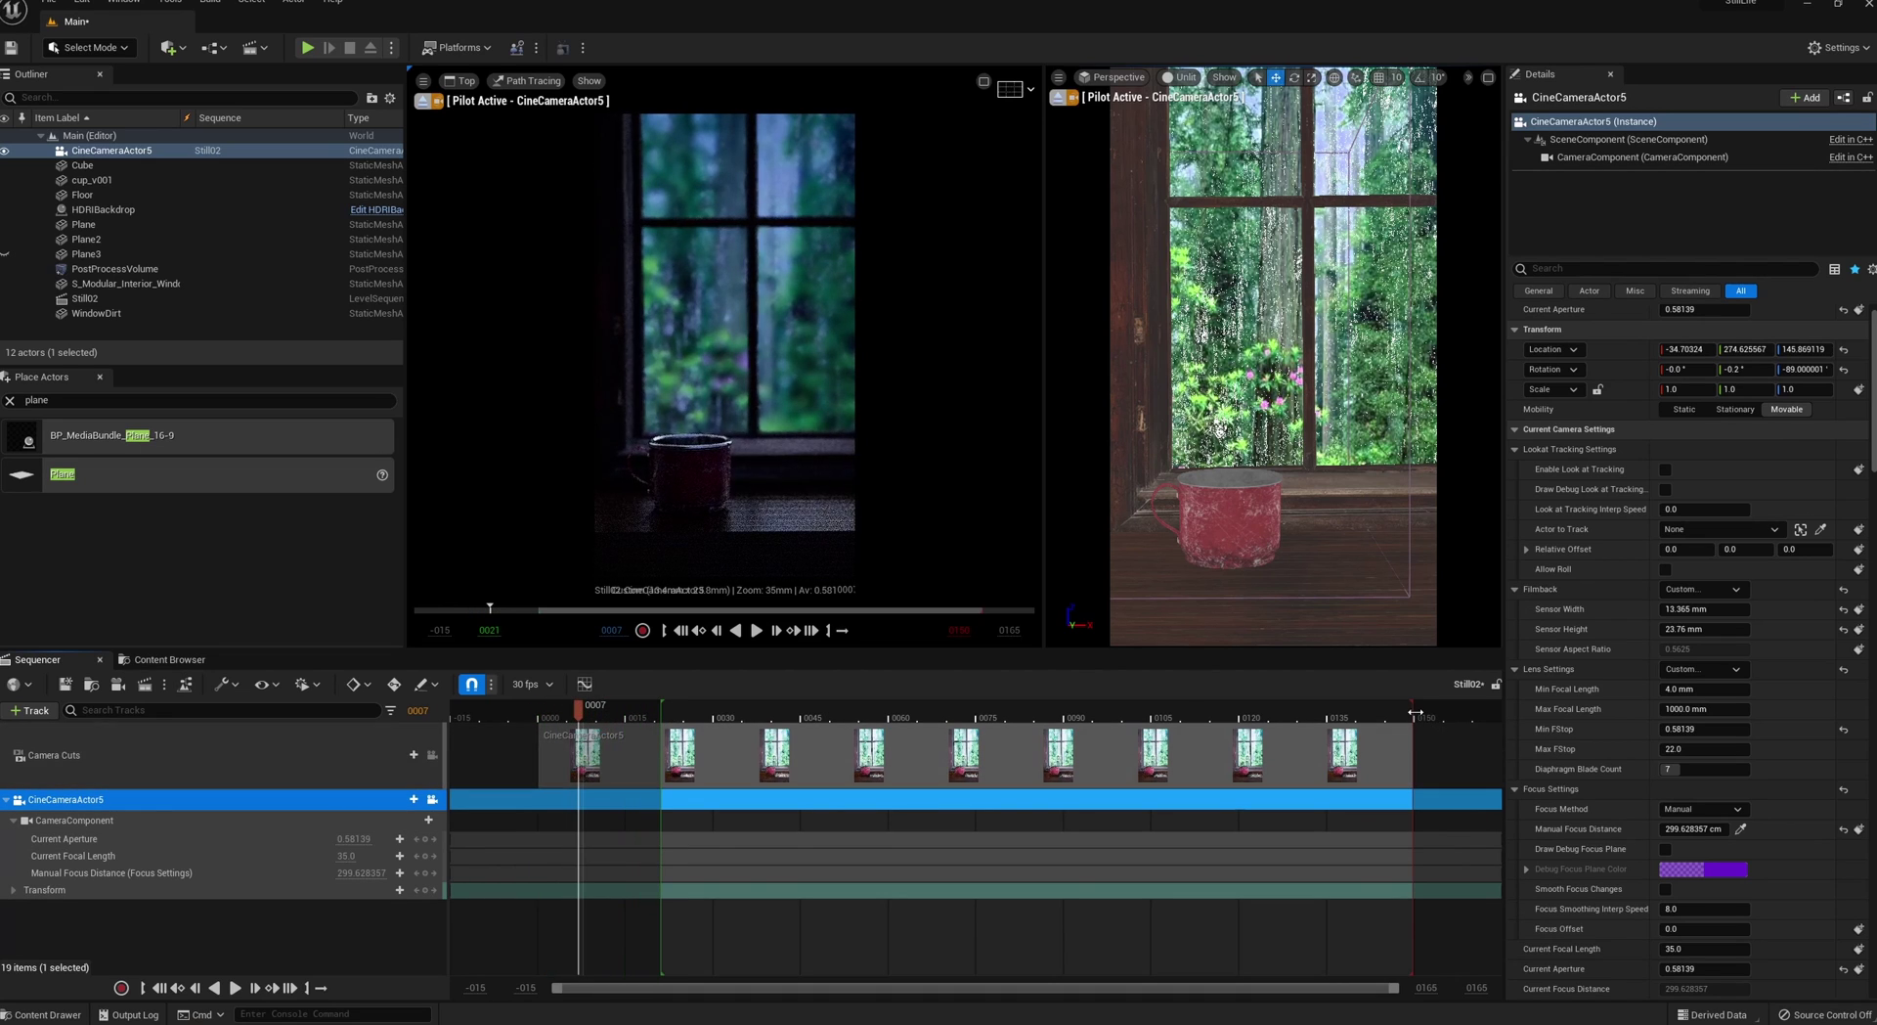
pyautogui.moveTo(1414, 713)
pyautogui.mouseDown()
pyautogui.moveTo(709, 736)
pyautogui.moveTo(668, 735)
pyautogui.moveTo(661, 714)
pyautogui.mouseUp()
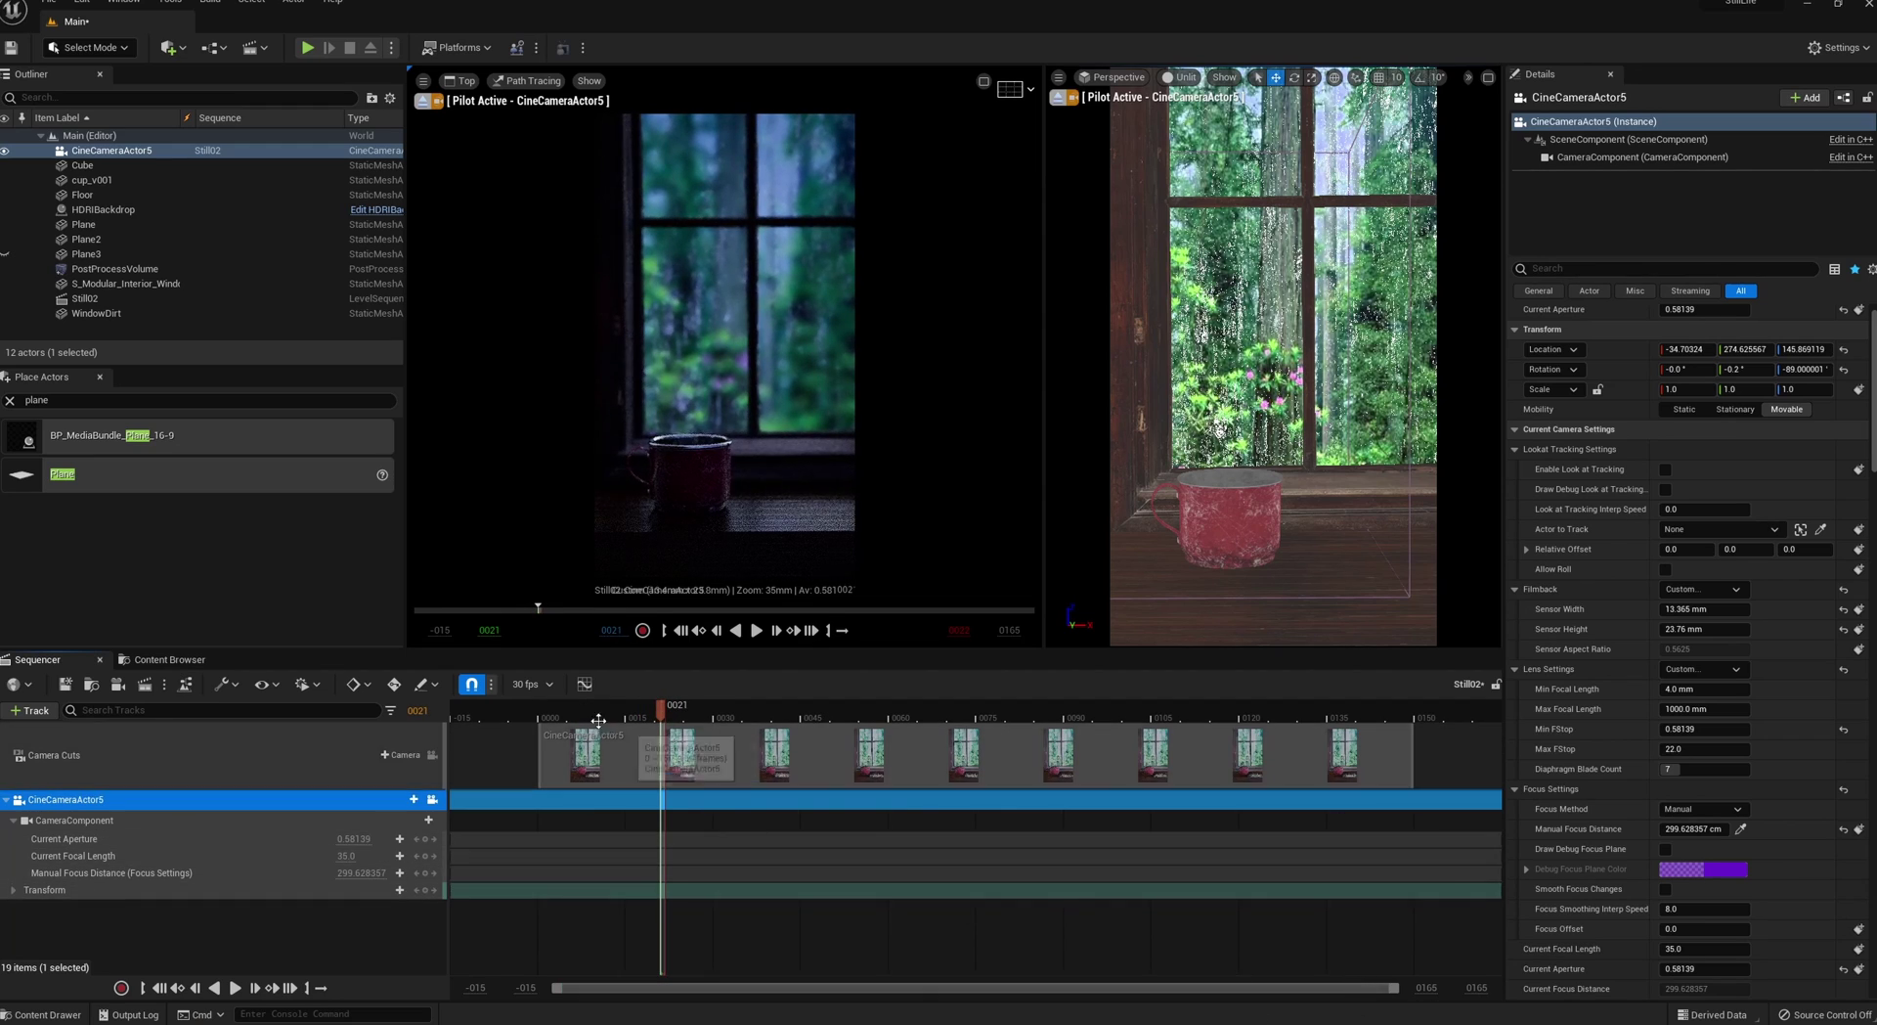
# - Choose Movie Render Queue as the sequence's render method and open the queue with the Still02 job
pyautogui.click(163, 691)
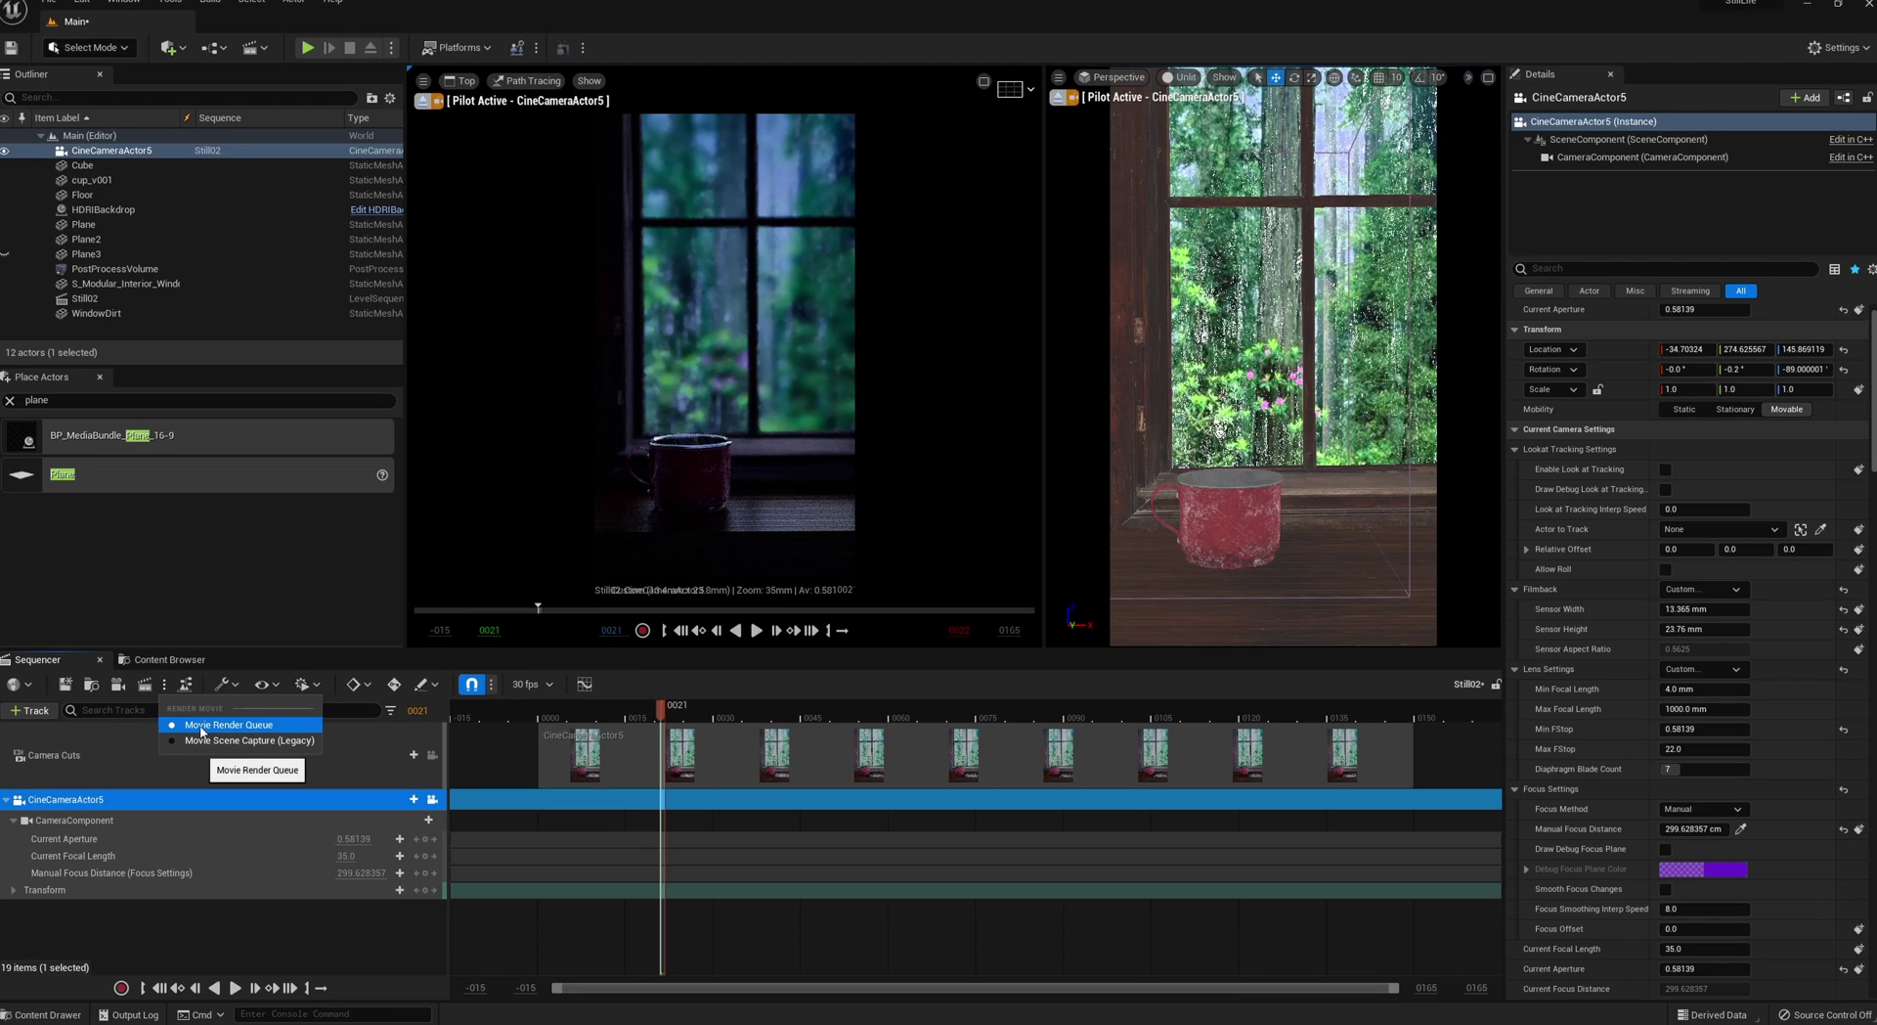
pyautogui.click(203, 726)
pyautogui.click(144, 684)
pyautogui.moveTo(1189, 481); pyautogui.dragTo(684, 362)
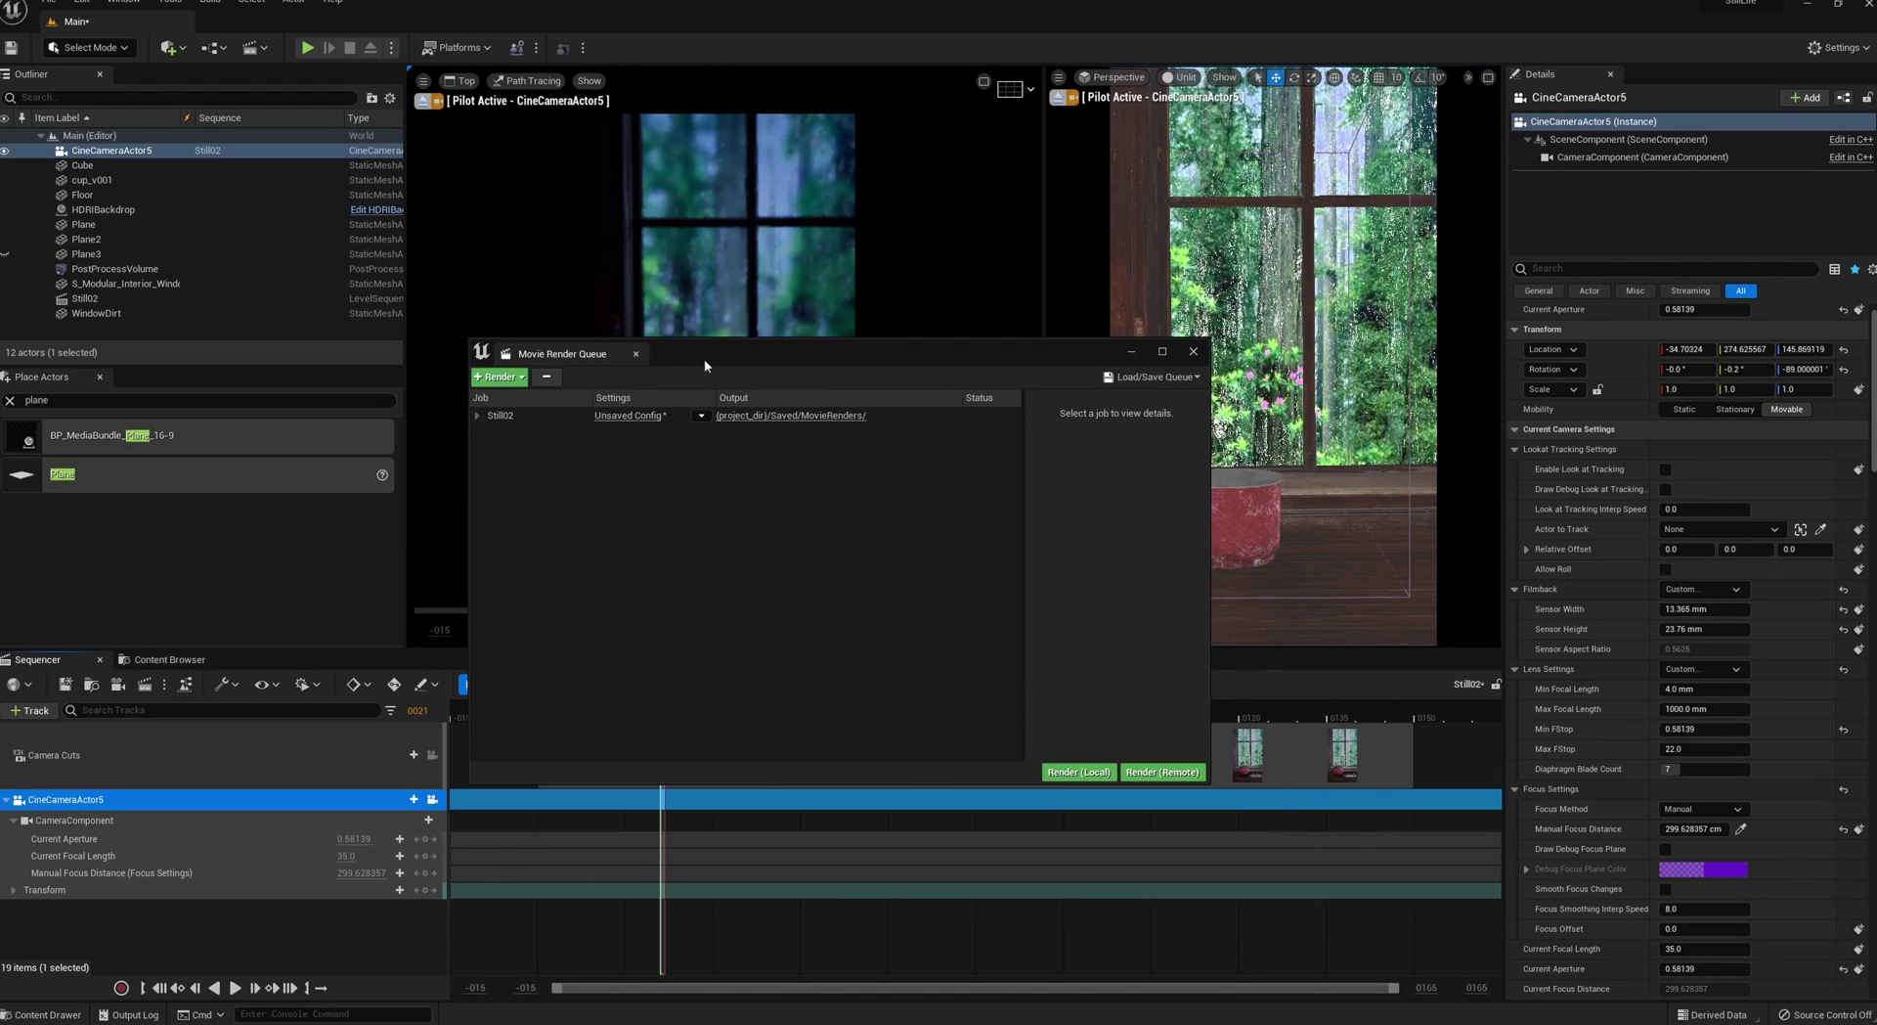
# - Replace the .jpg export with a .png Sequence [8bit] in the Still02 render config and add Path Tracer rendering
pyautogui.click(627, 415)
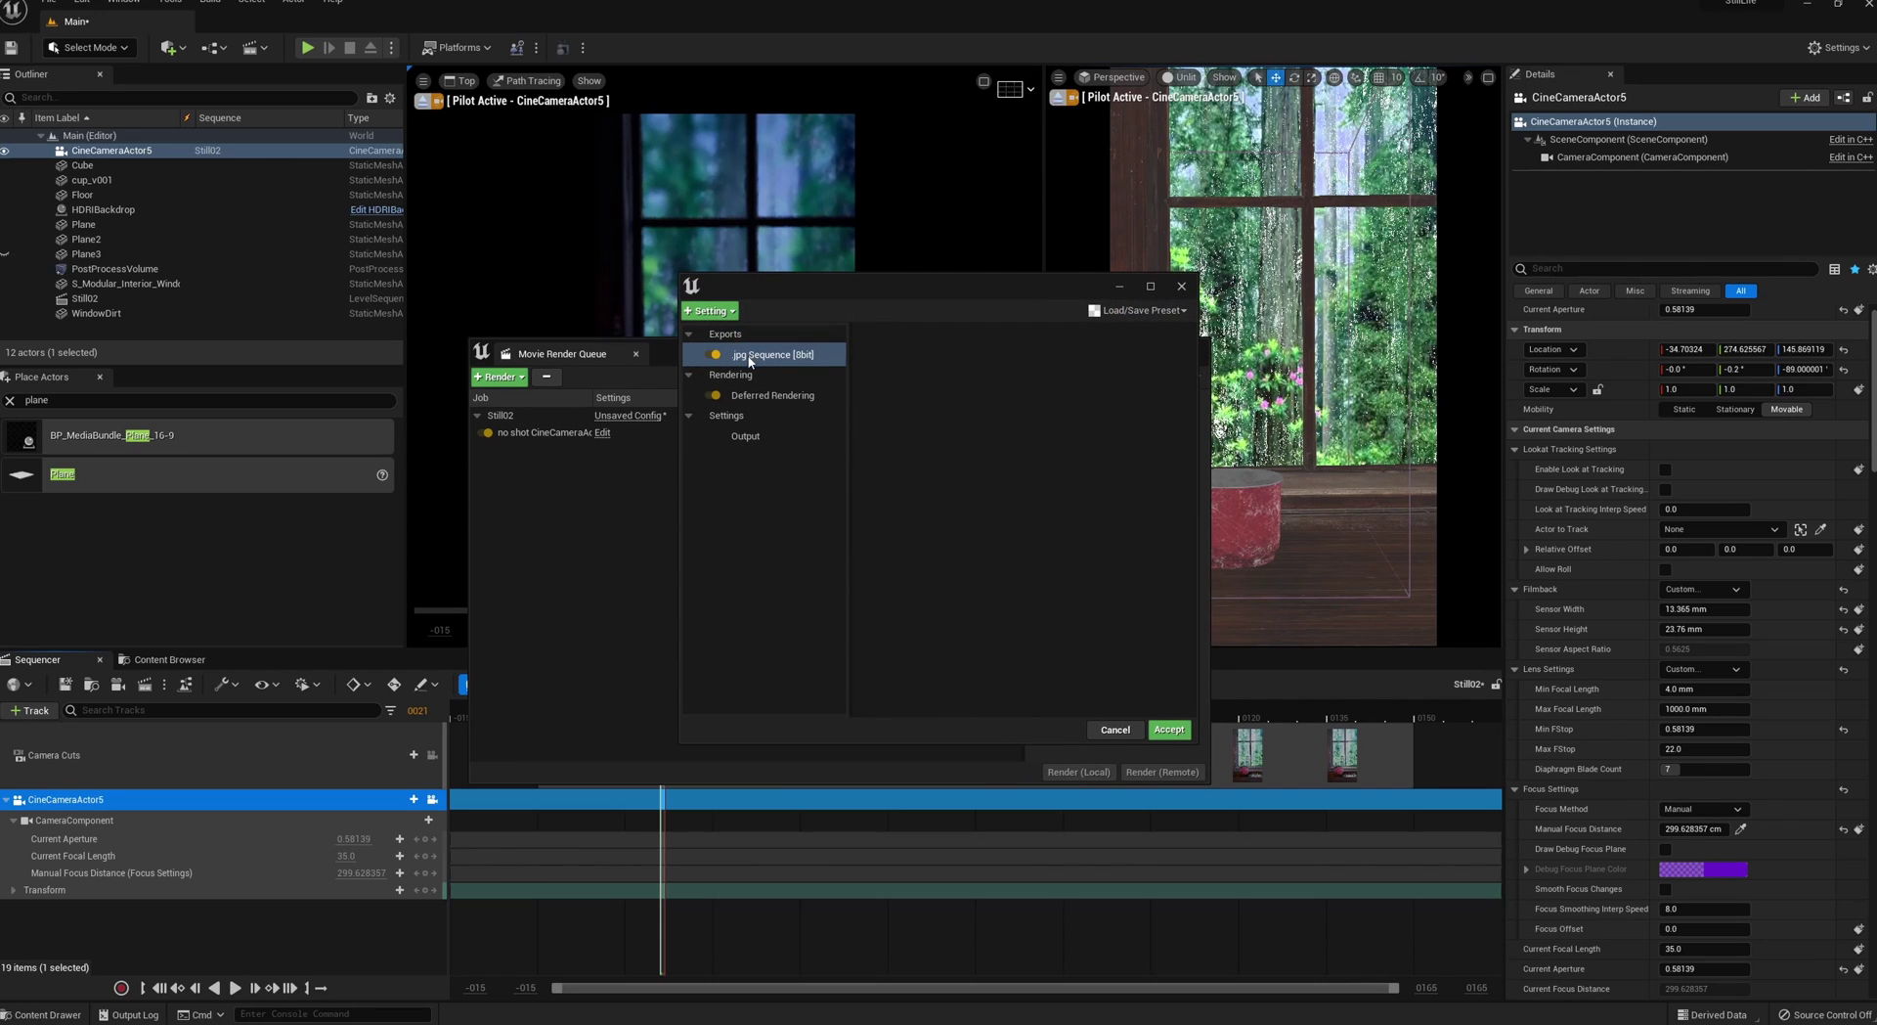
pyautogui.click(745, 363)
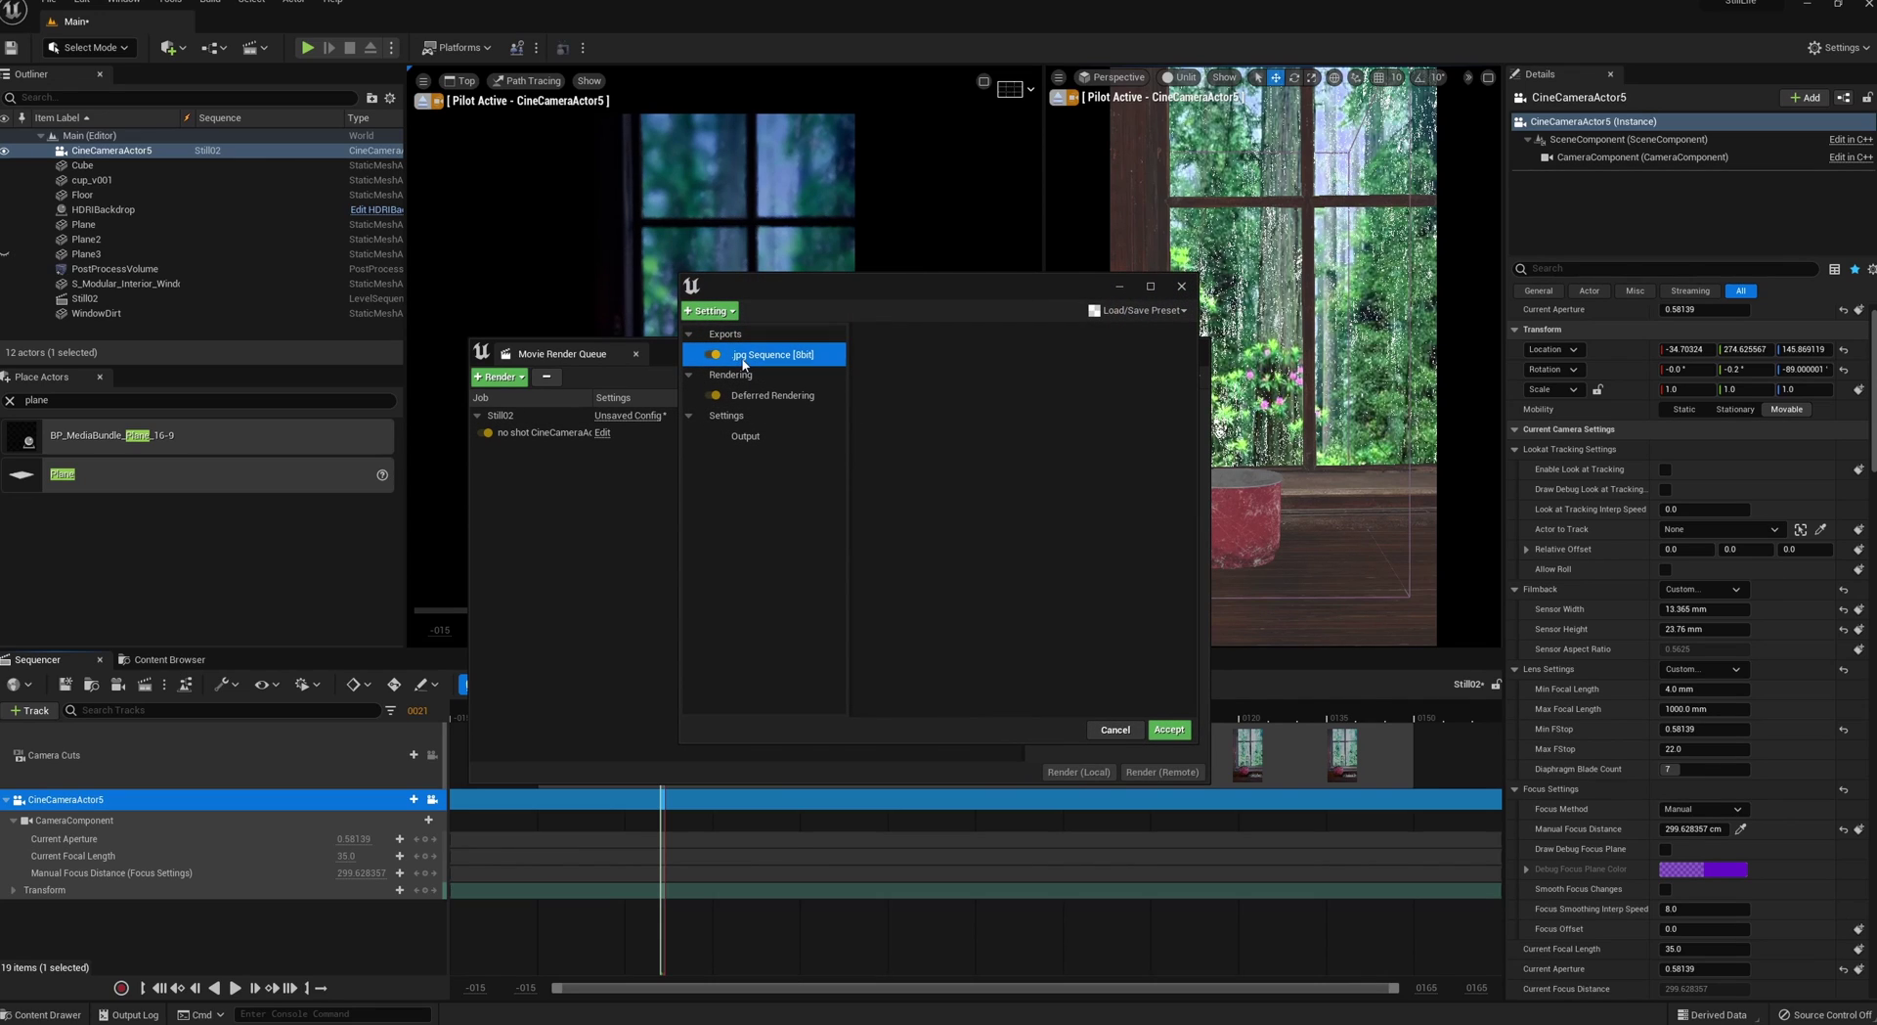
pyautogui.click(709, 311)
pyautogui.click(763, 539)
pyautogui.click(712, 311)
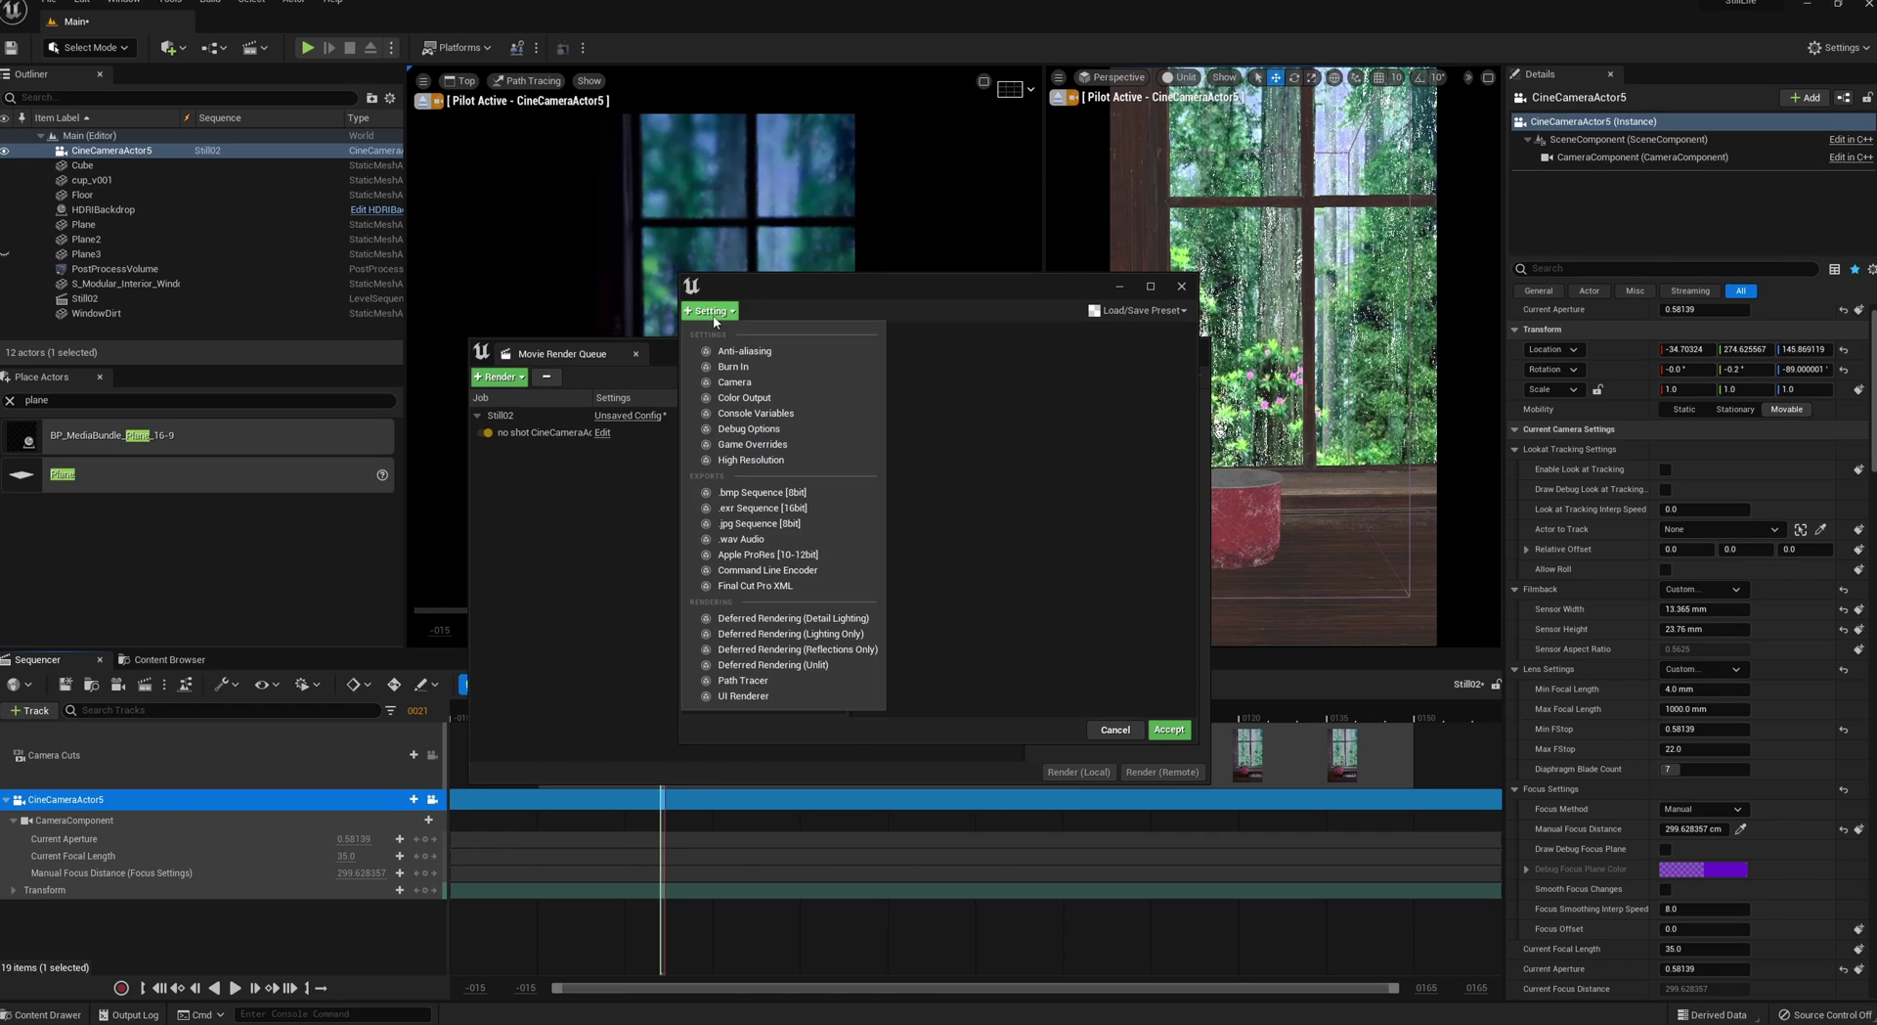
pyautogui.click(743, 680)
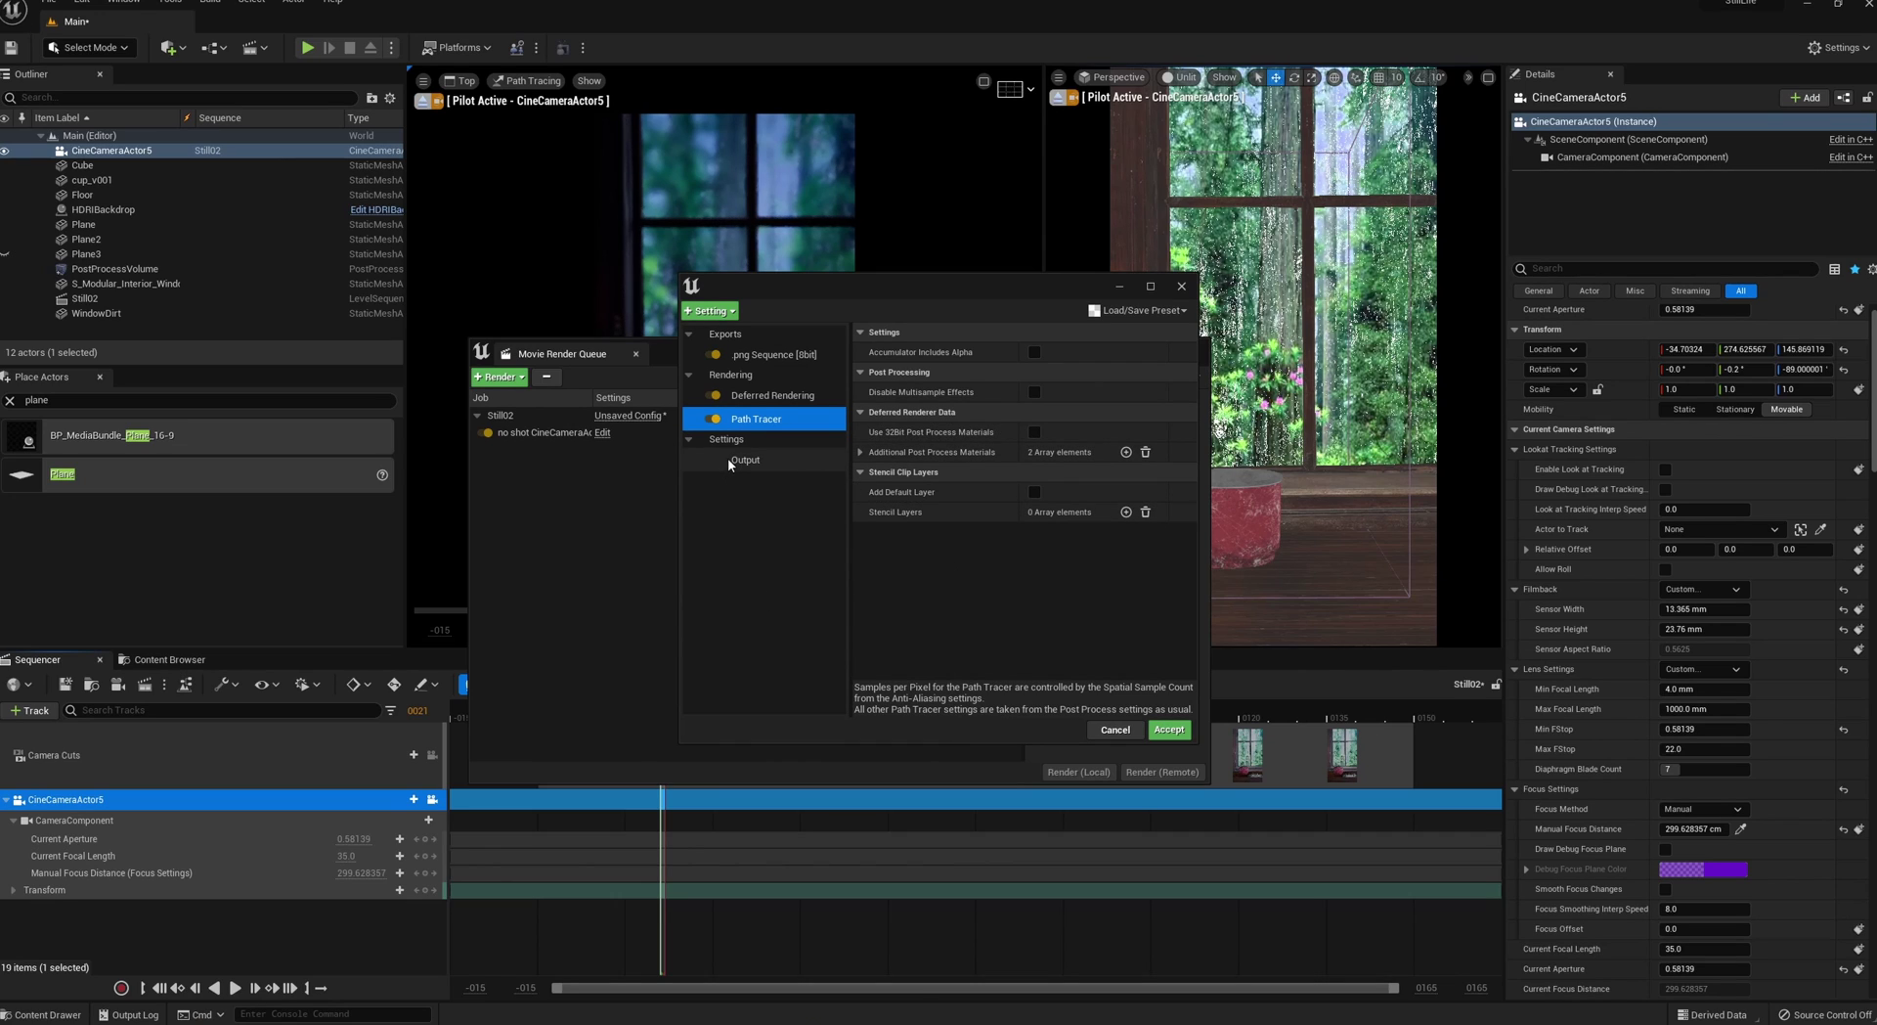
# - Add Anti-aliasing settings to the Still02 render config, override anti-aliasing with method None, set the temporal sample count to 16, and accept
pyautogui.click(710, 311)
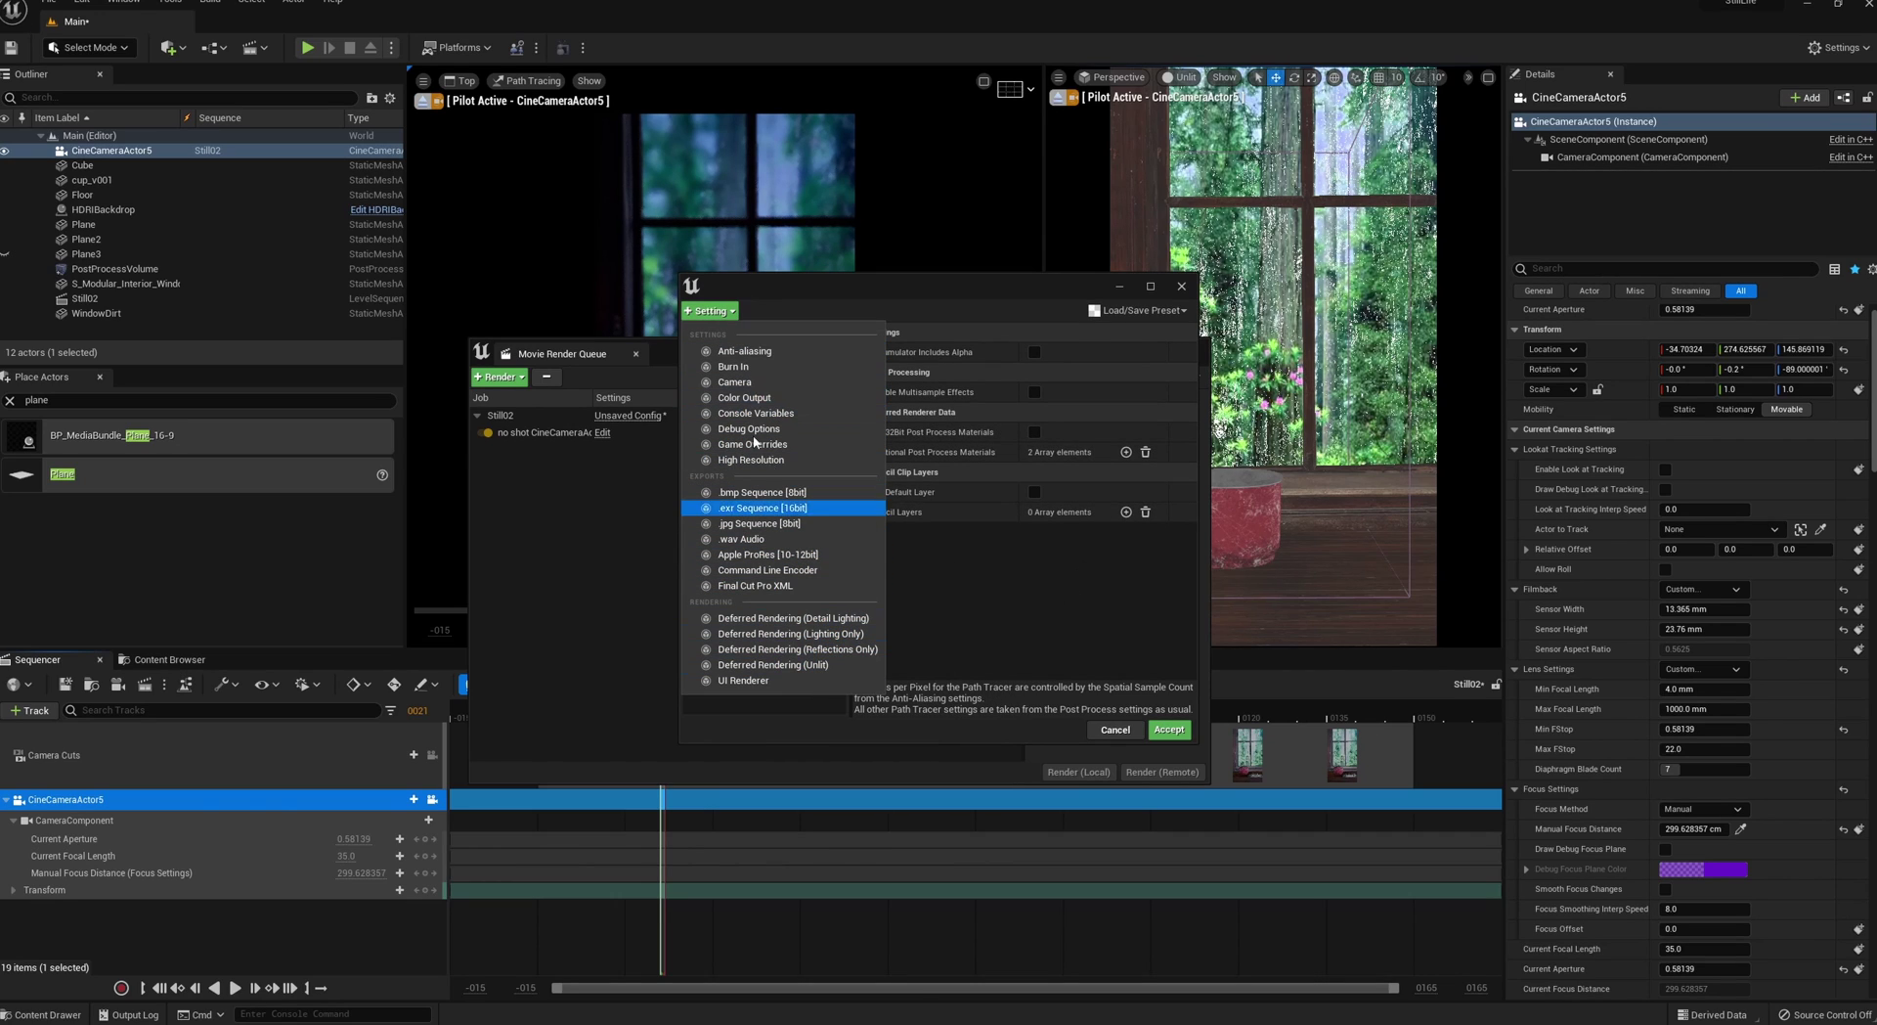
pyautogui.click(745, 351)
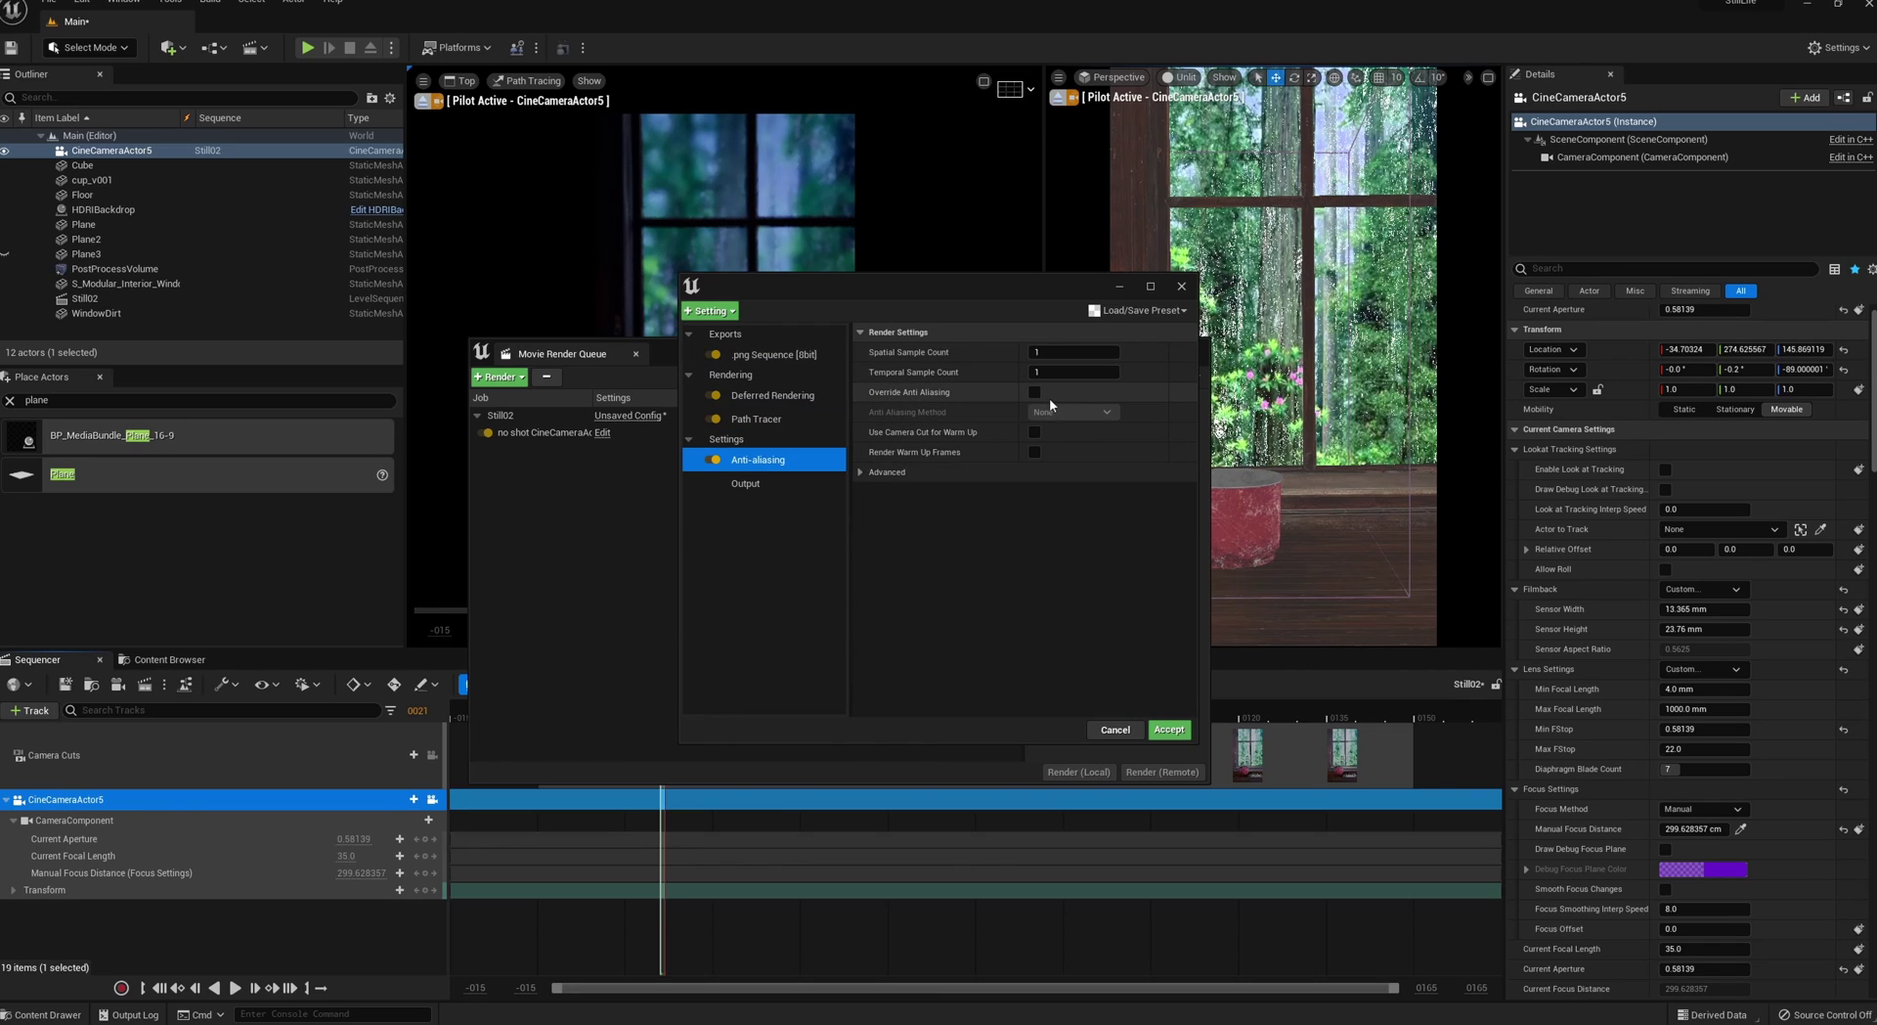
pyautogui.click(1034, 392)
pyautogui.click(1053, 371)
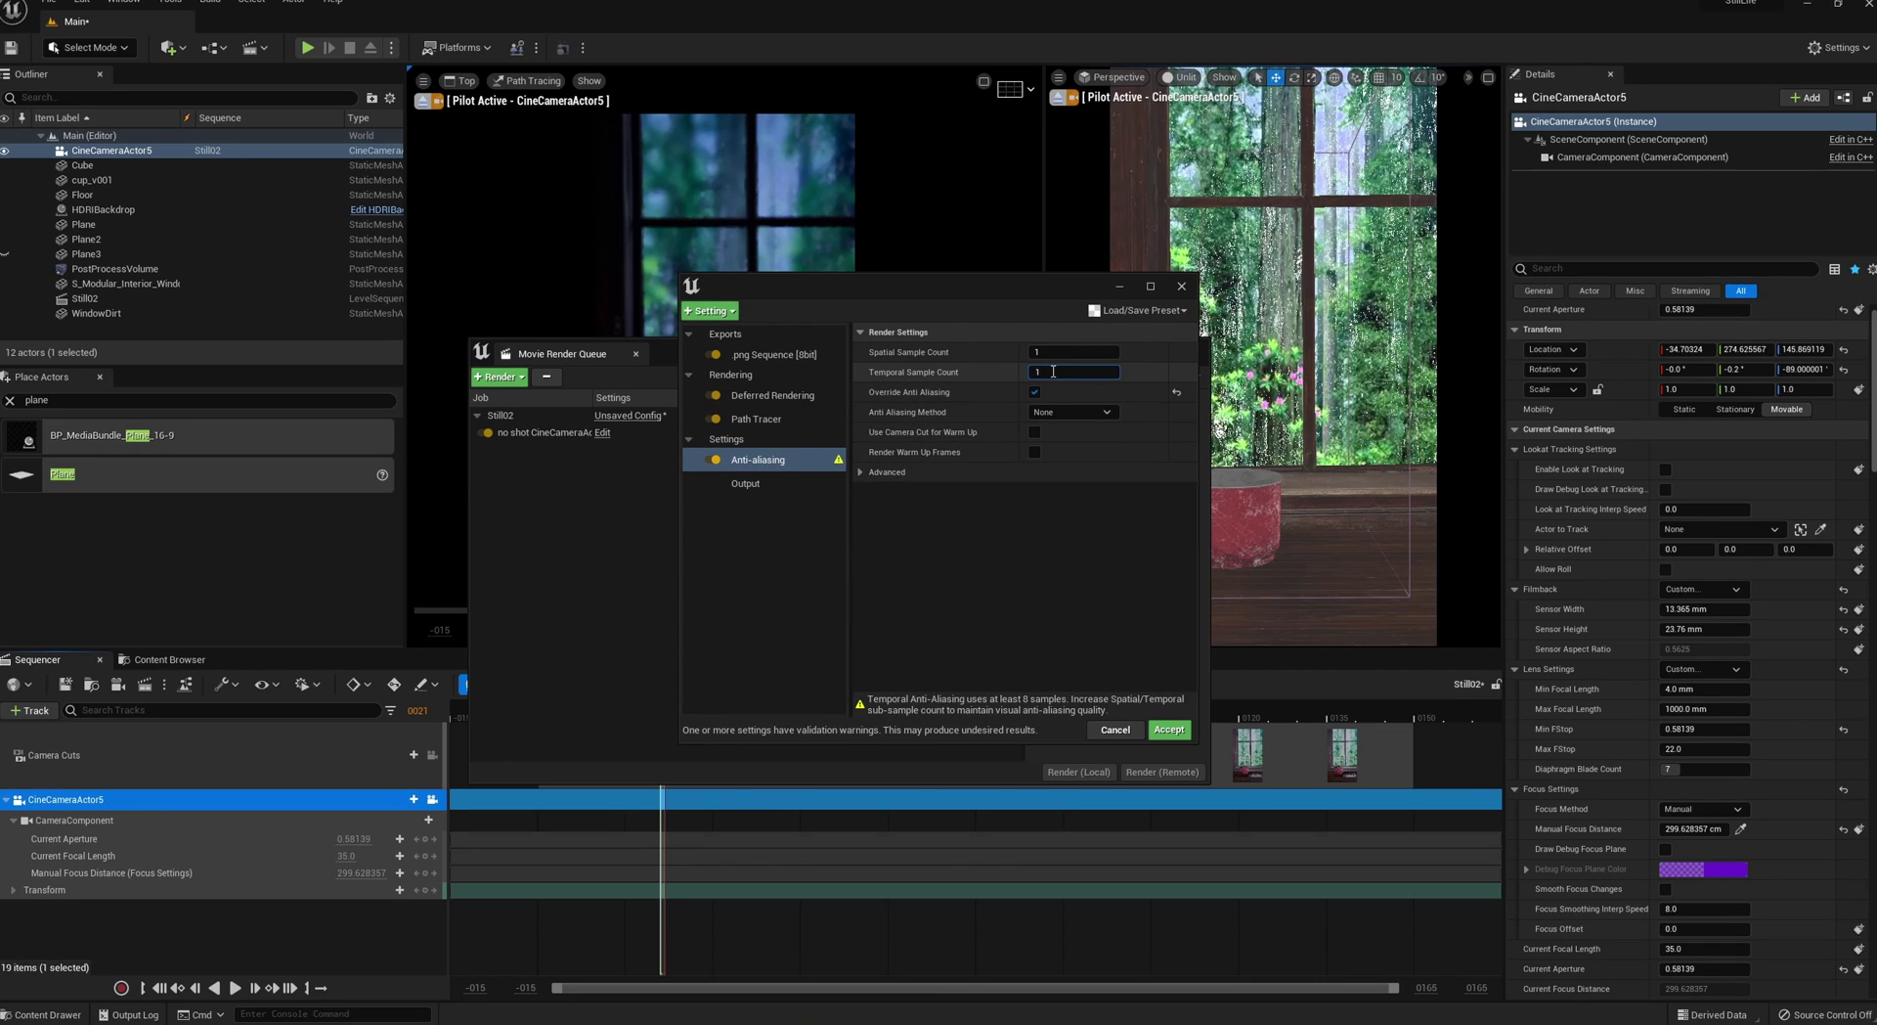
pyautogui.write('16')
pyautogui.press('Return')
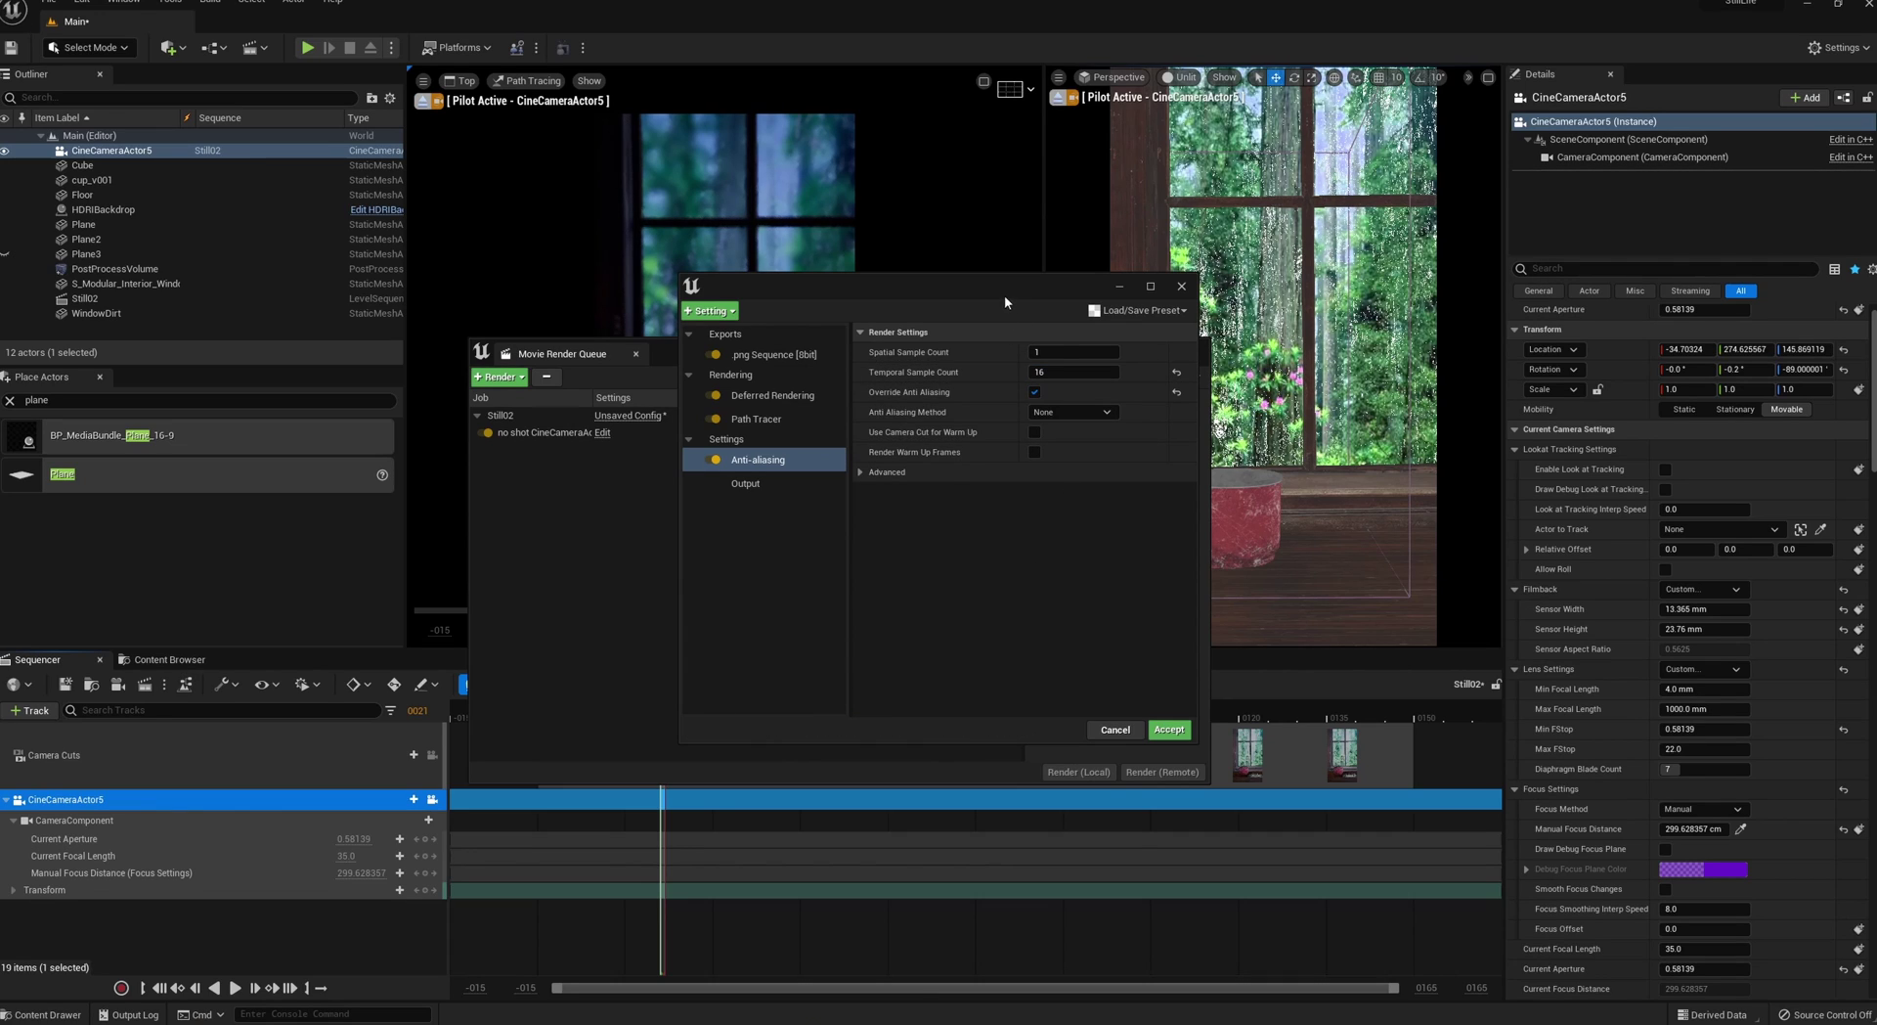
pyautogui.click(1168, 730)
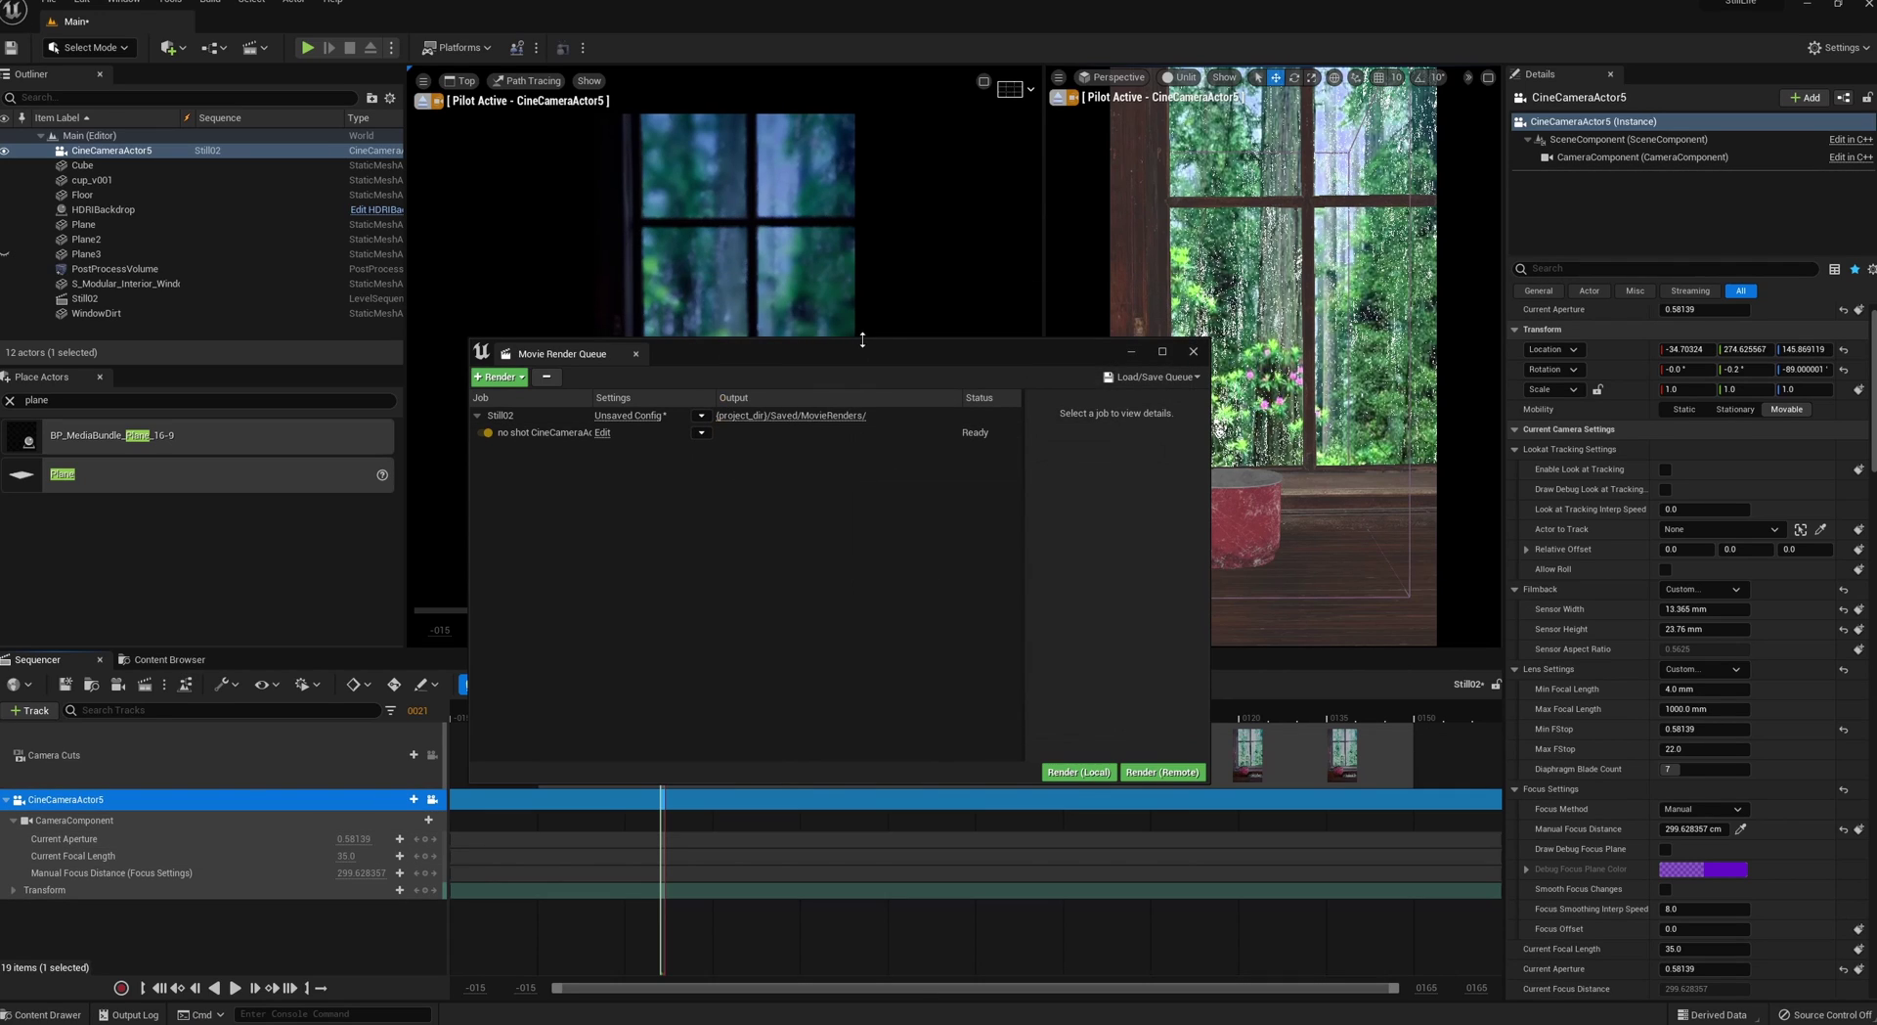
# - Create a folder named output inside UnrealLighting/tutorial to serve as the render's output directory
pyautogui.moveTo(863, 339); pyautogui.dragTo(862, 326)
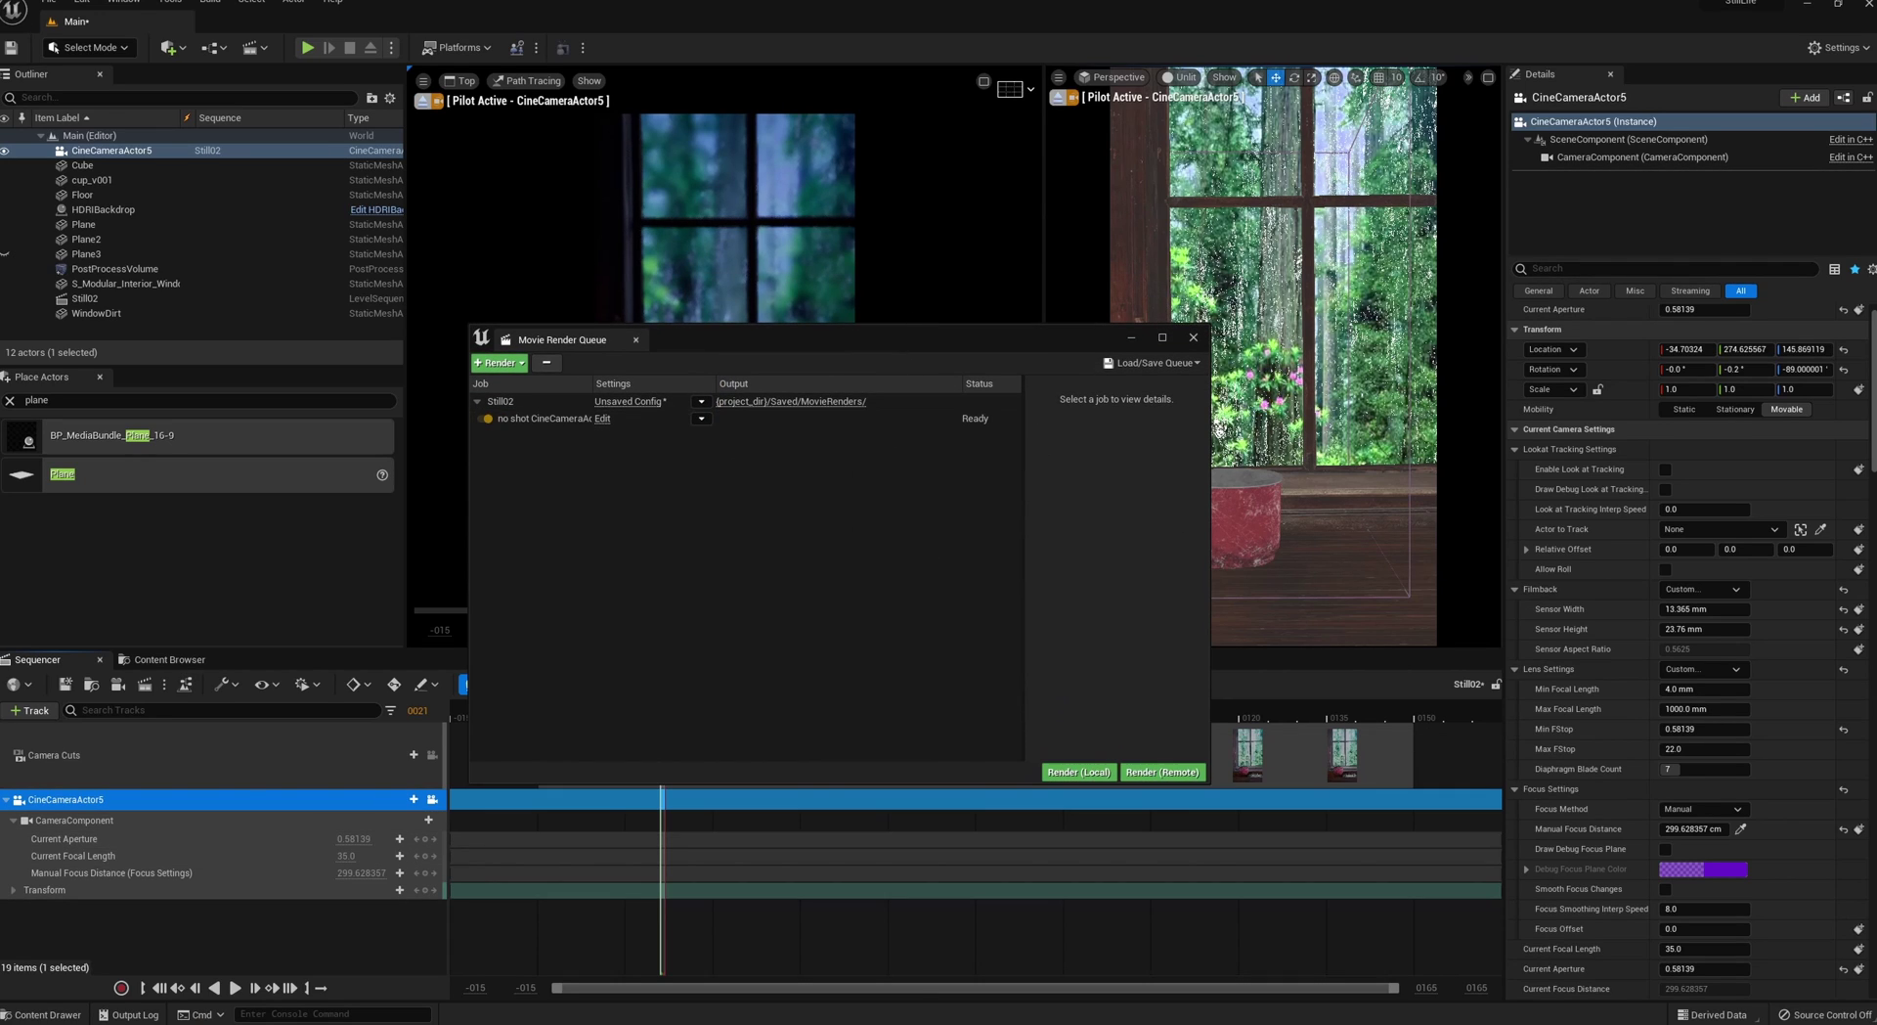
pyautogui.moveTo(1618, 225); pyautogui.dragTo(766, 168)
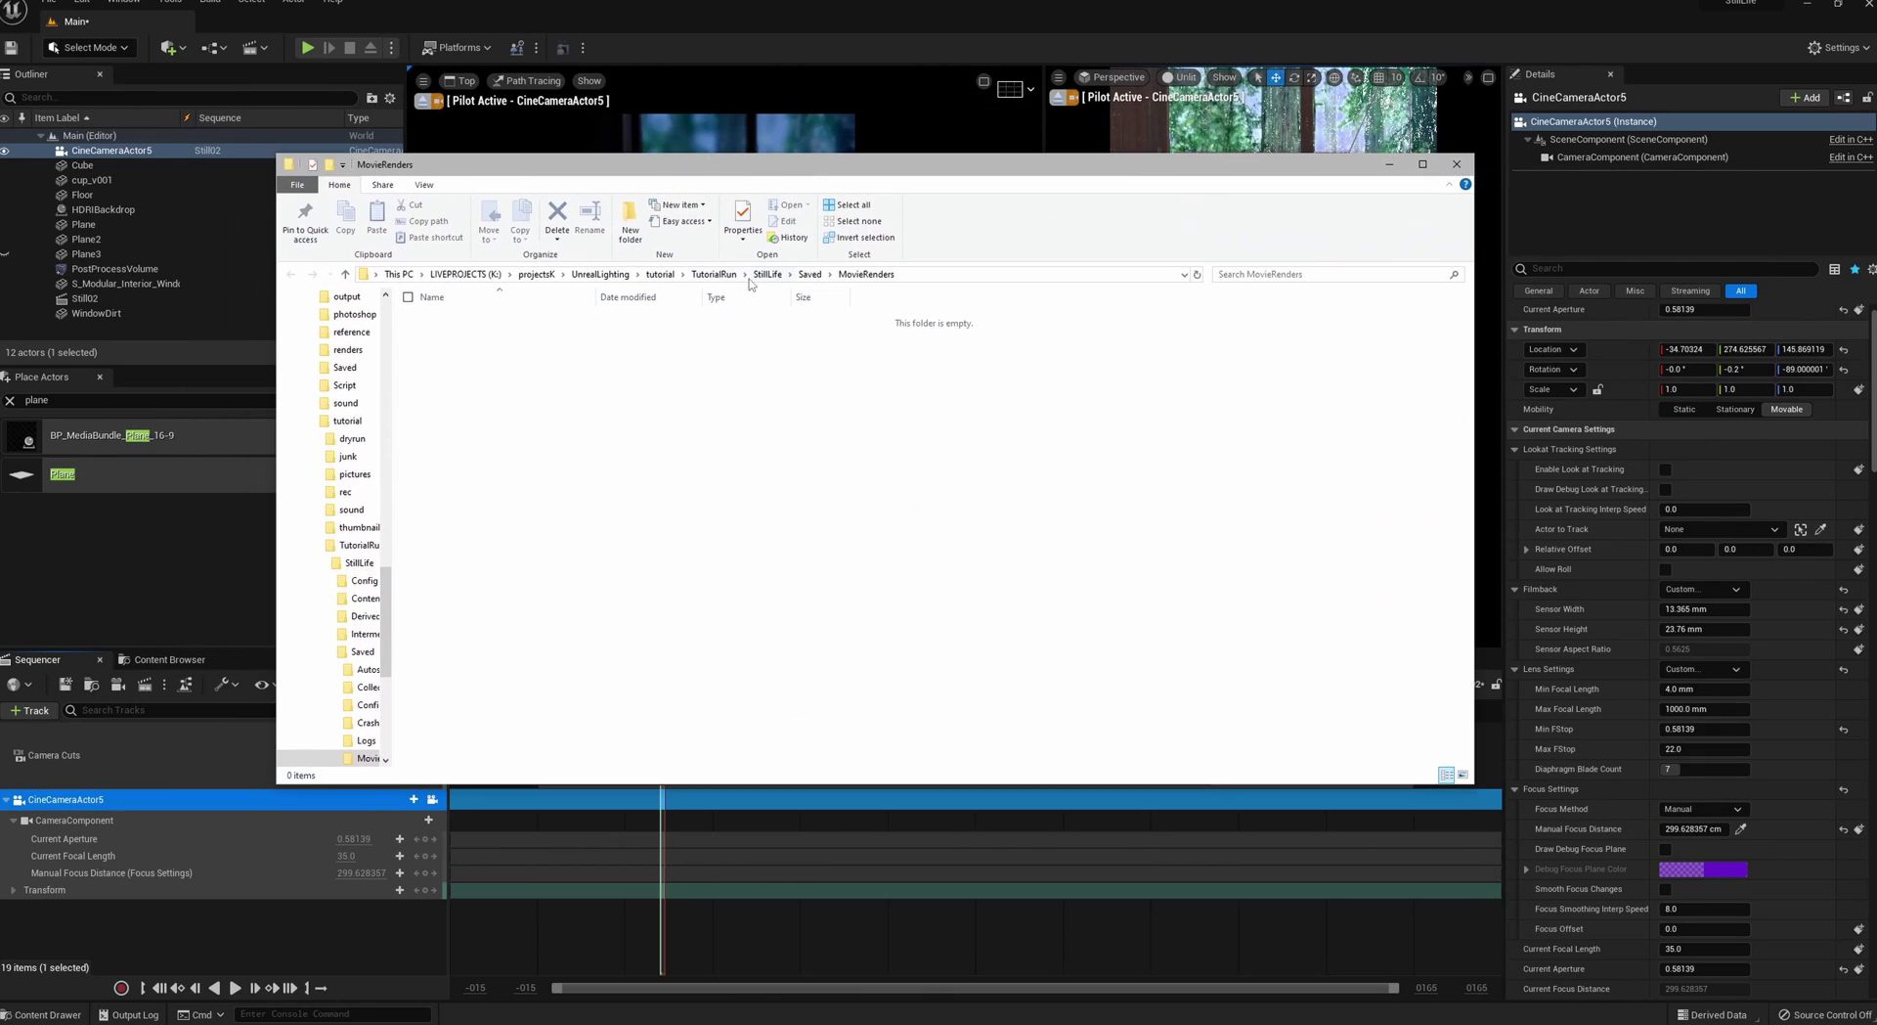
pyautogui.click(717, 274)
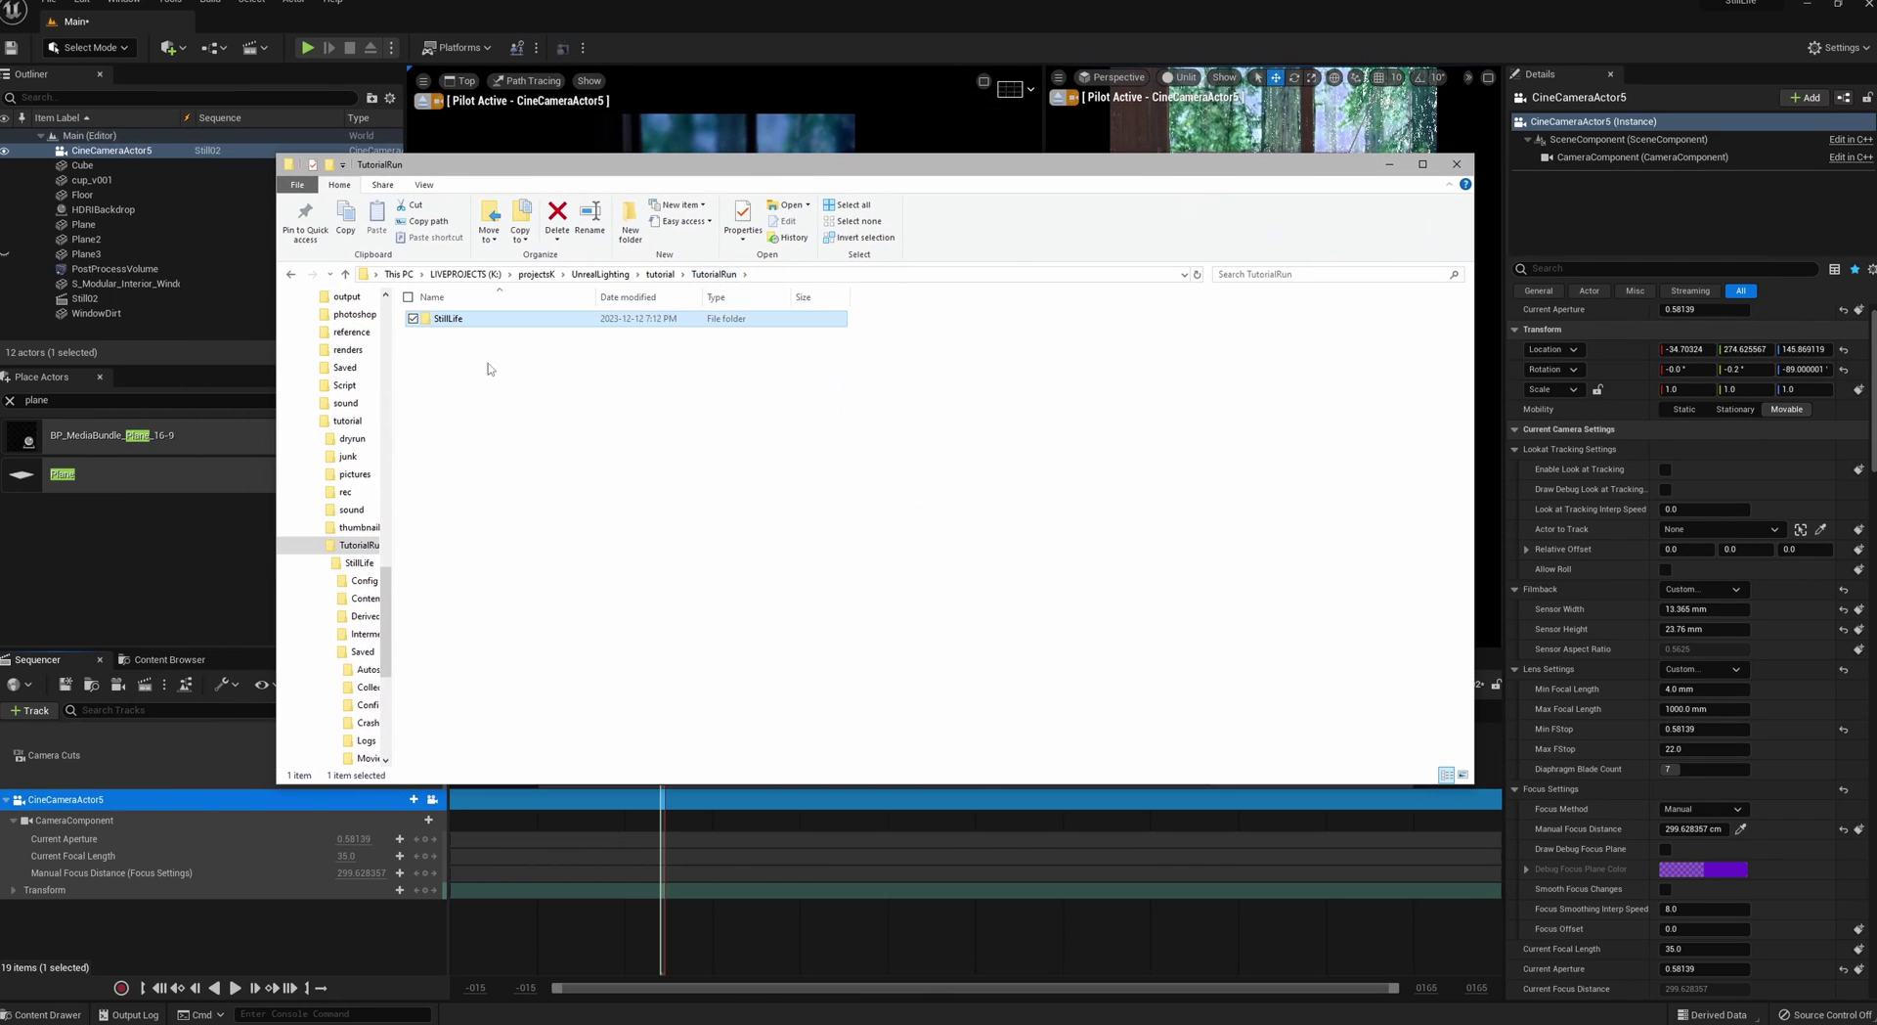
pyautogui.click(662, 275)
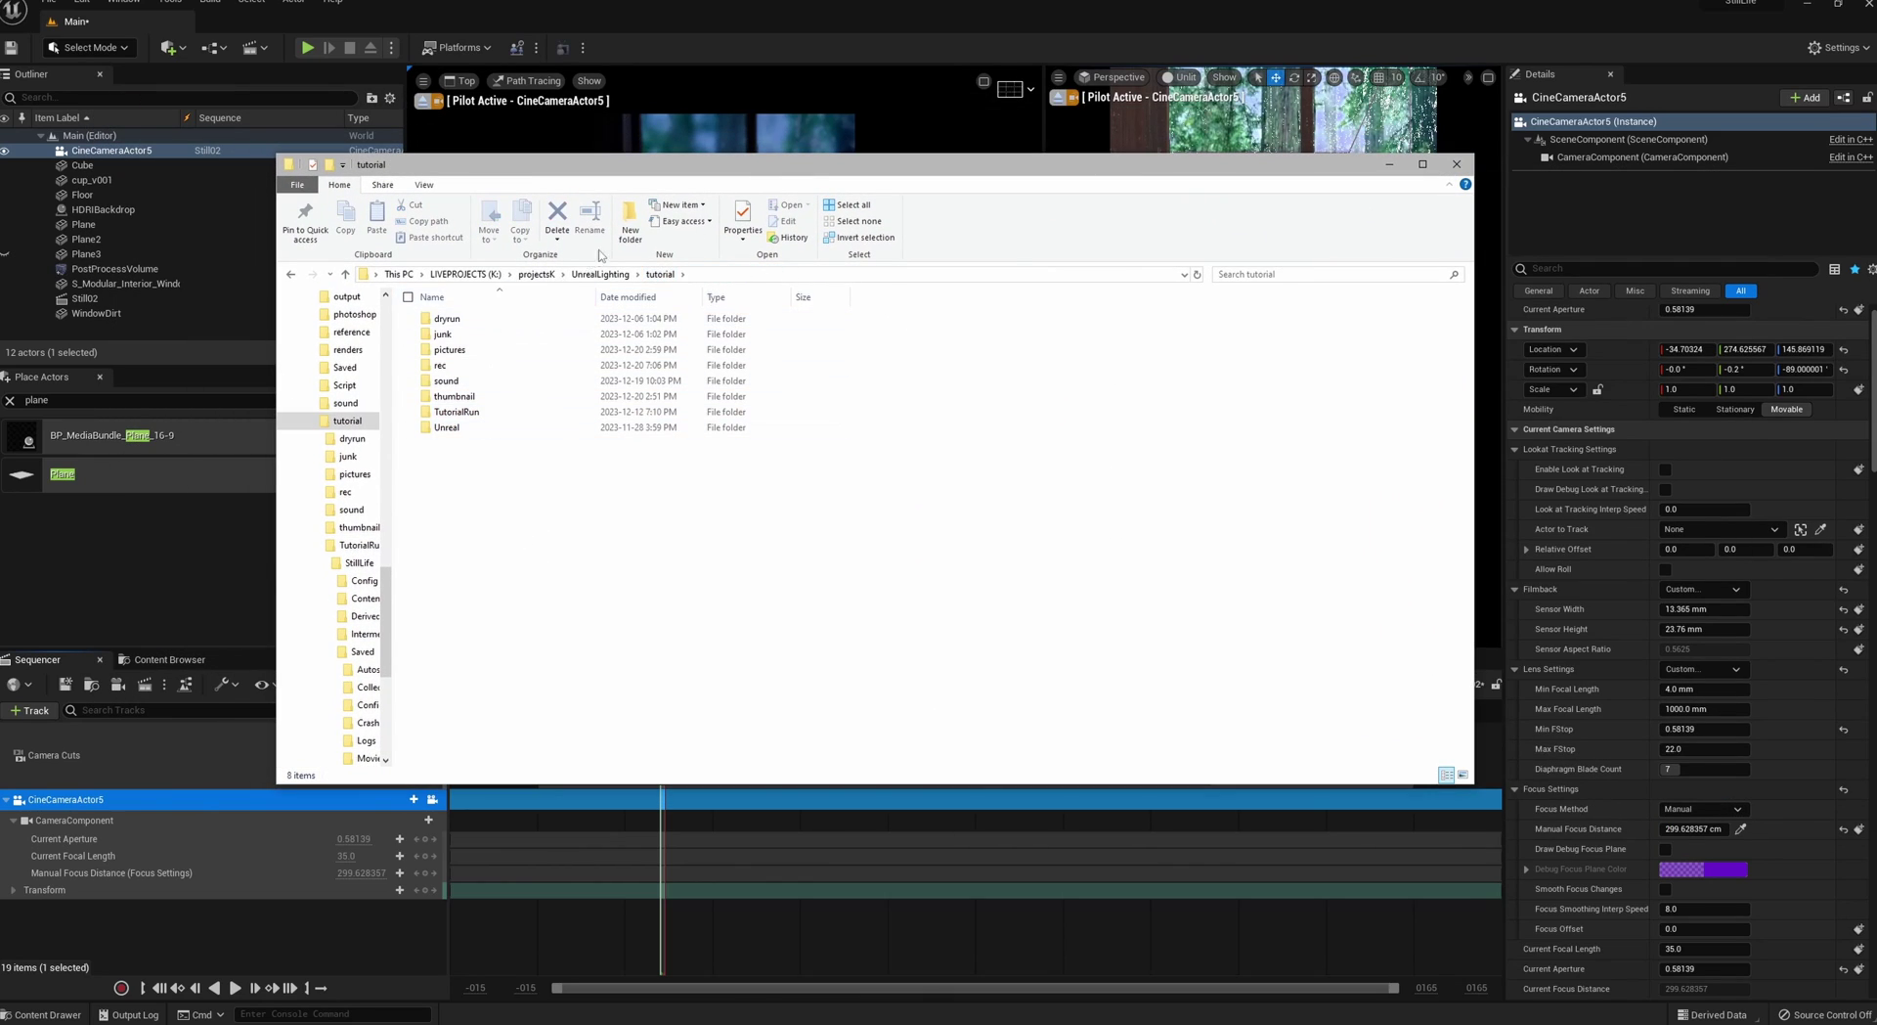
pyautogui.click(631, 231)
pyautogui.write('opuput')
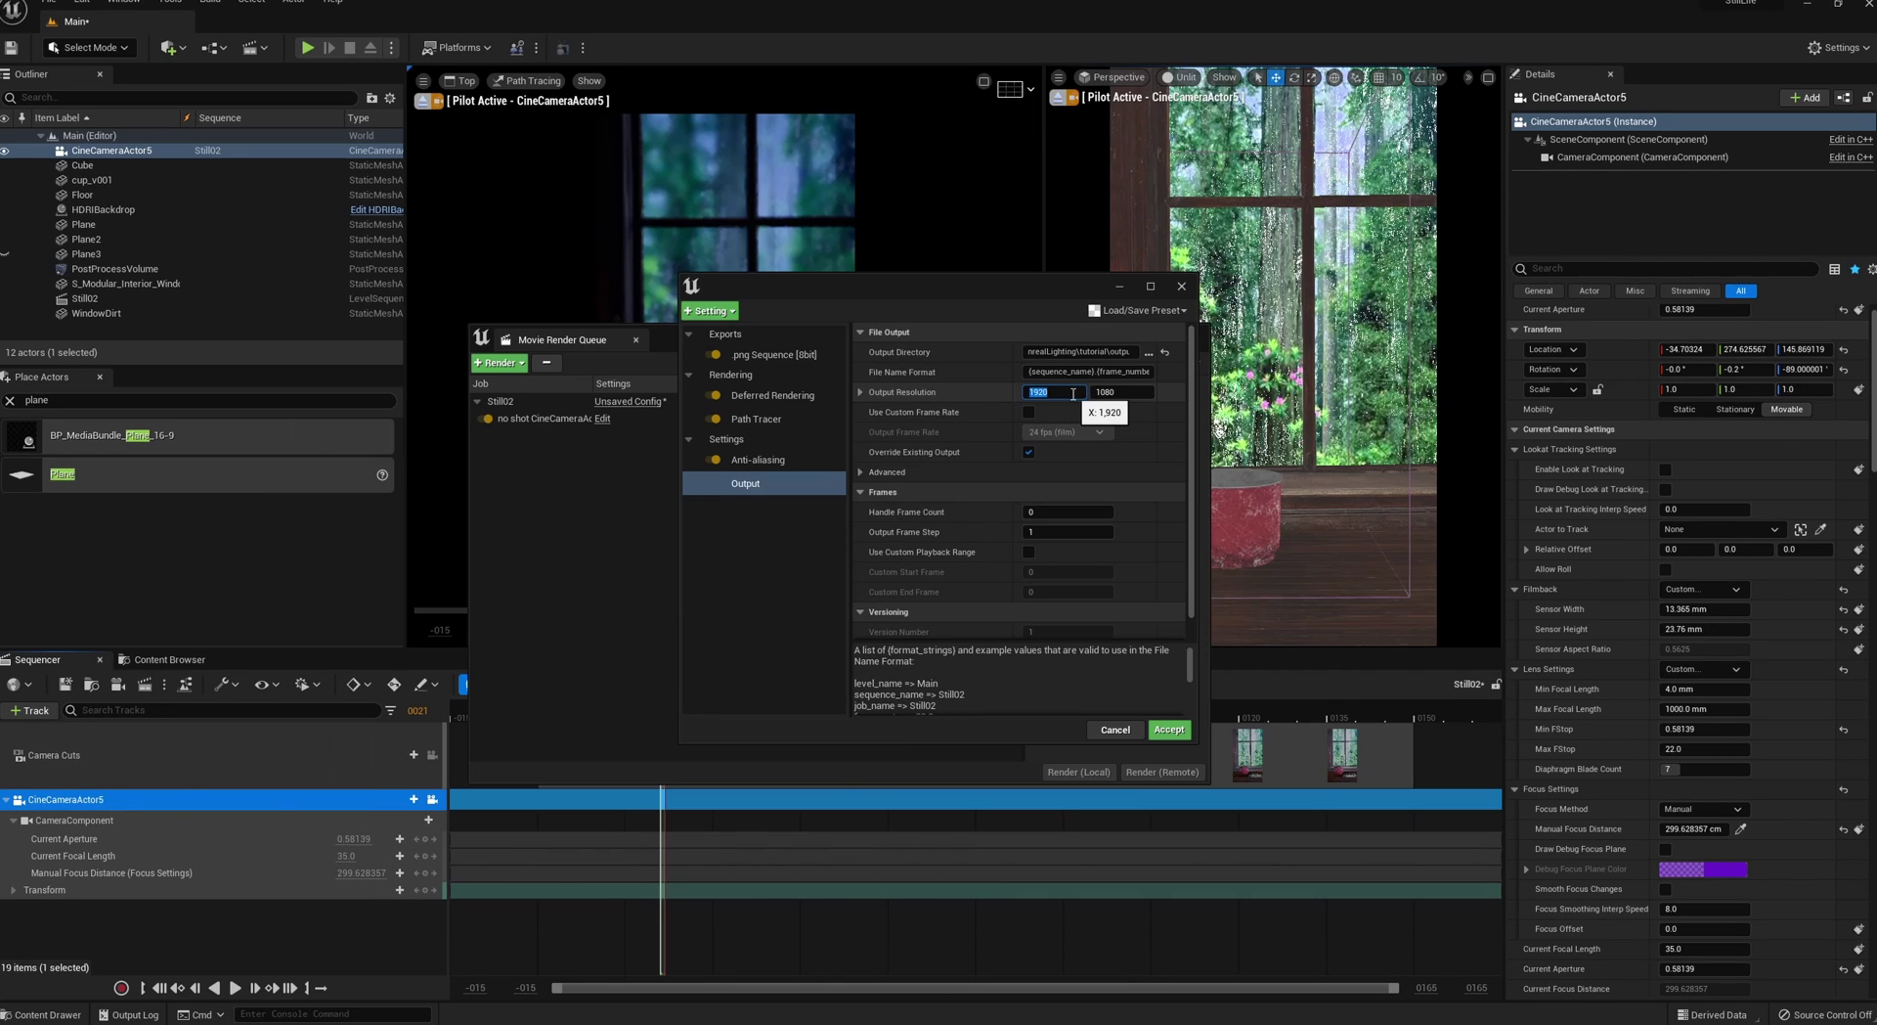
# - Set the output resolution to 1080 x 1920, accept the config, and start rendering the Still02 job locally
pyautogui.click(1073, 392)
pyautogui.write('1080')
pyautogui.press('Tab')
pyautogui.write('19')
pyautogui.moveTo(1021, 295); pyautogui.dragTo(1001, 291)
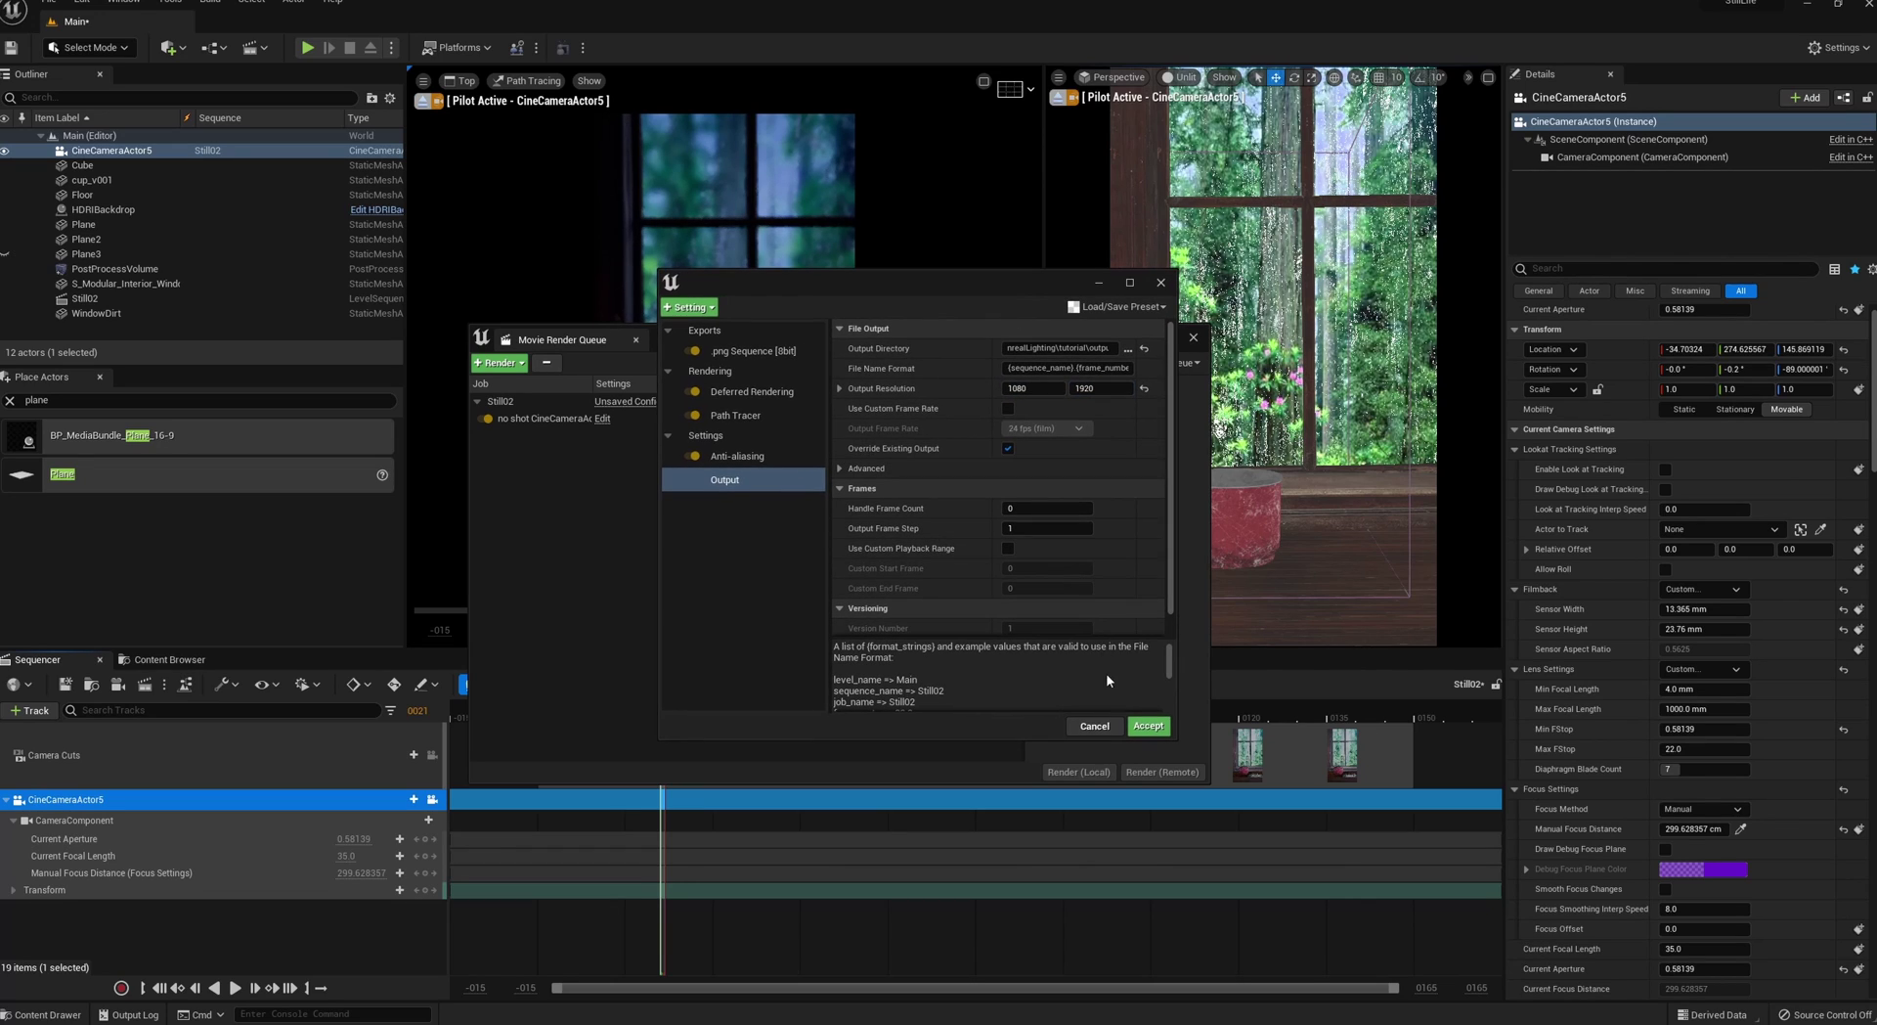
pyautogui.click(1140, 728)
pyautogui.click(1093, 771)
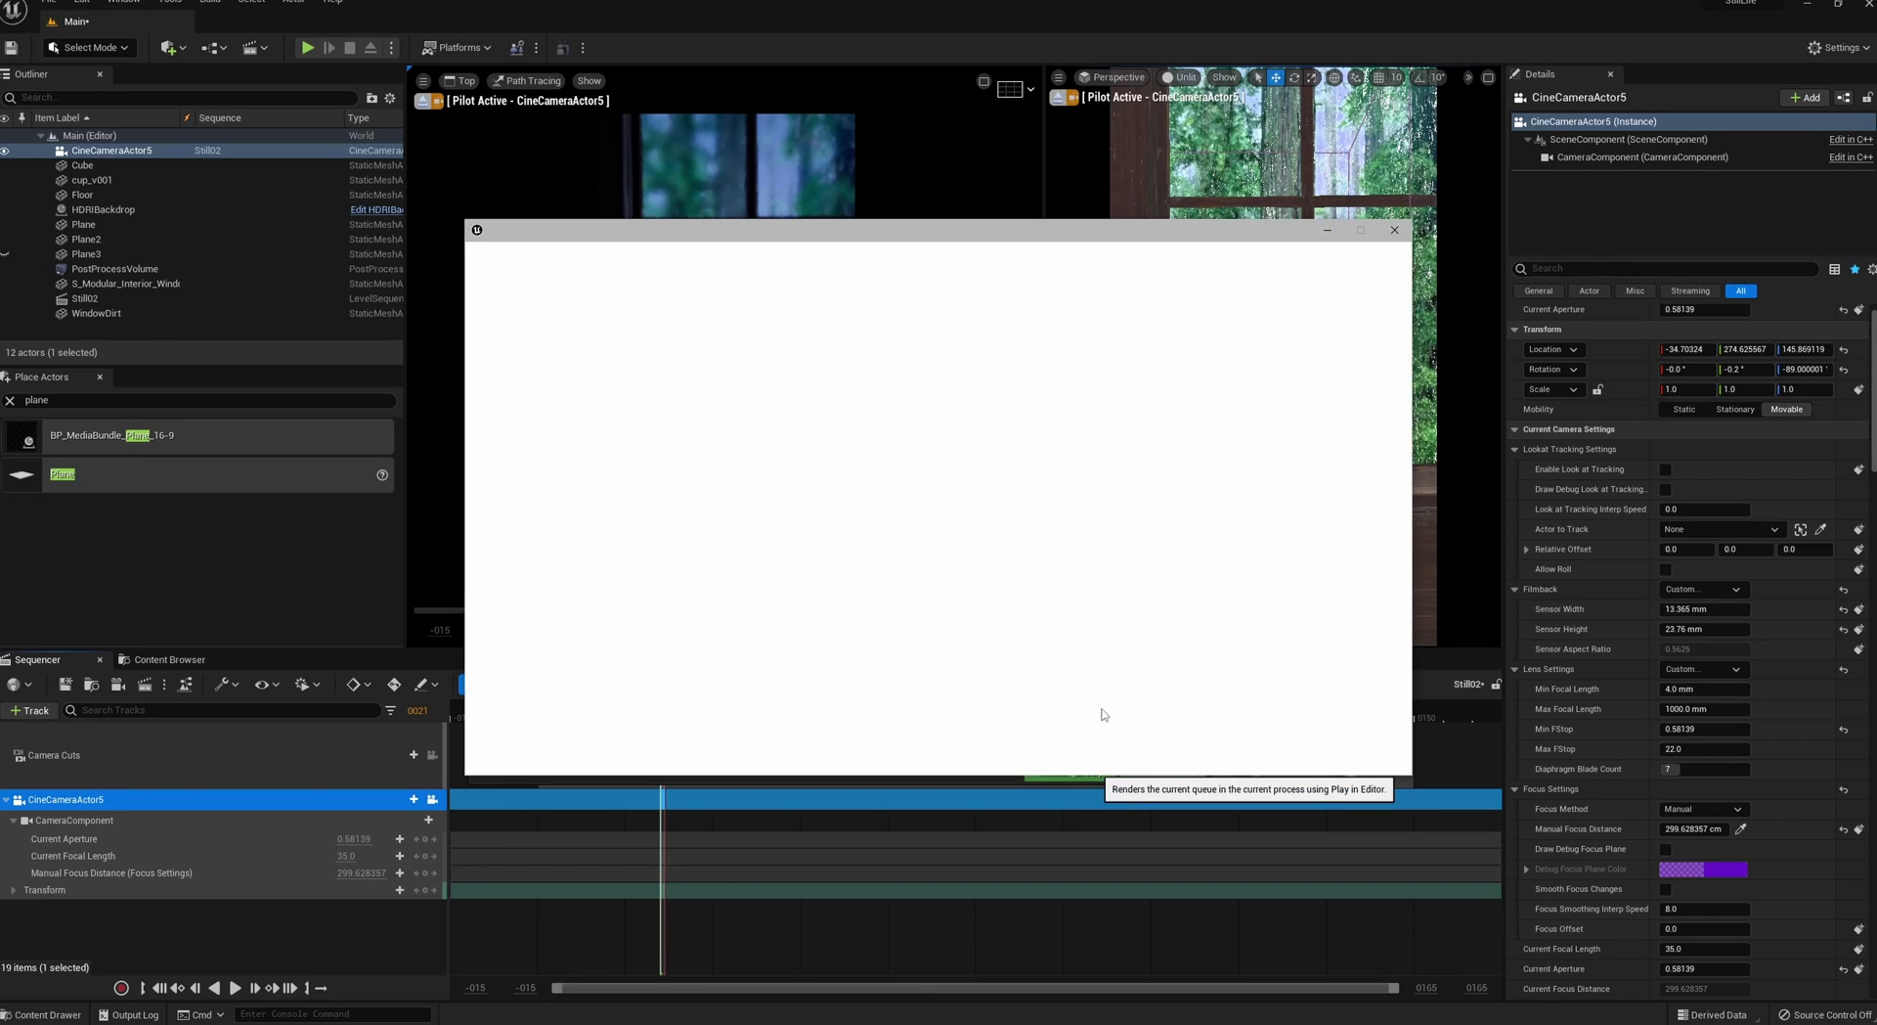